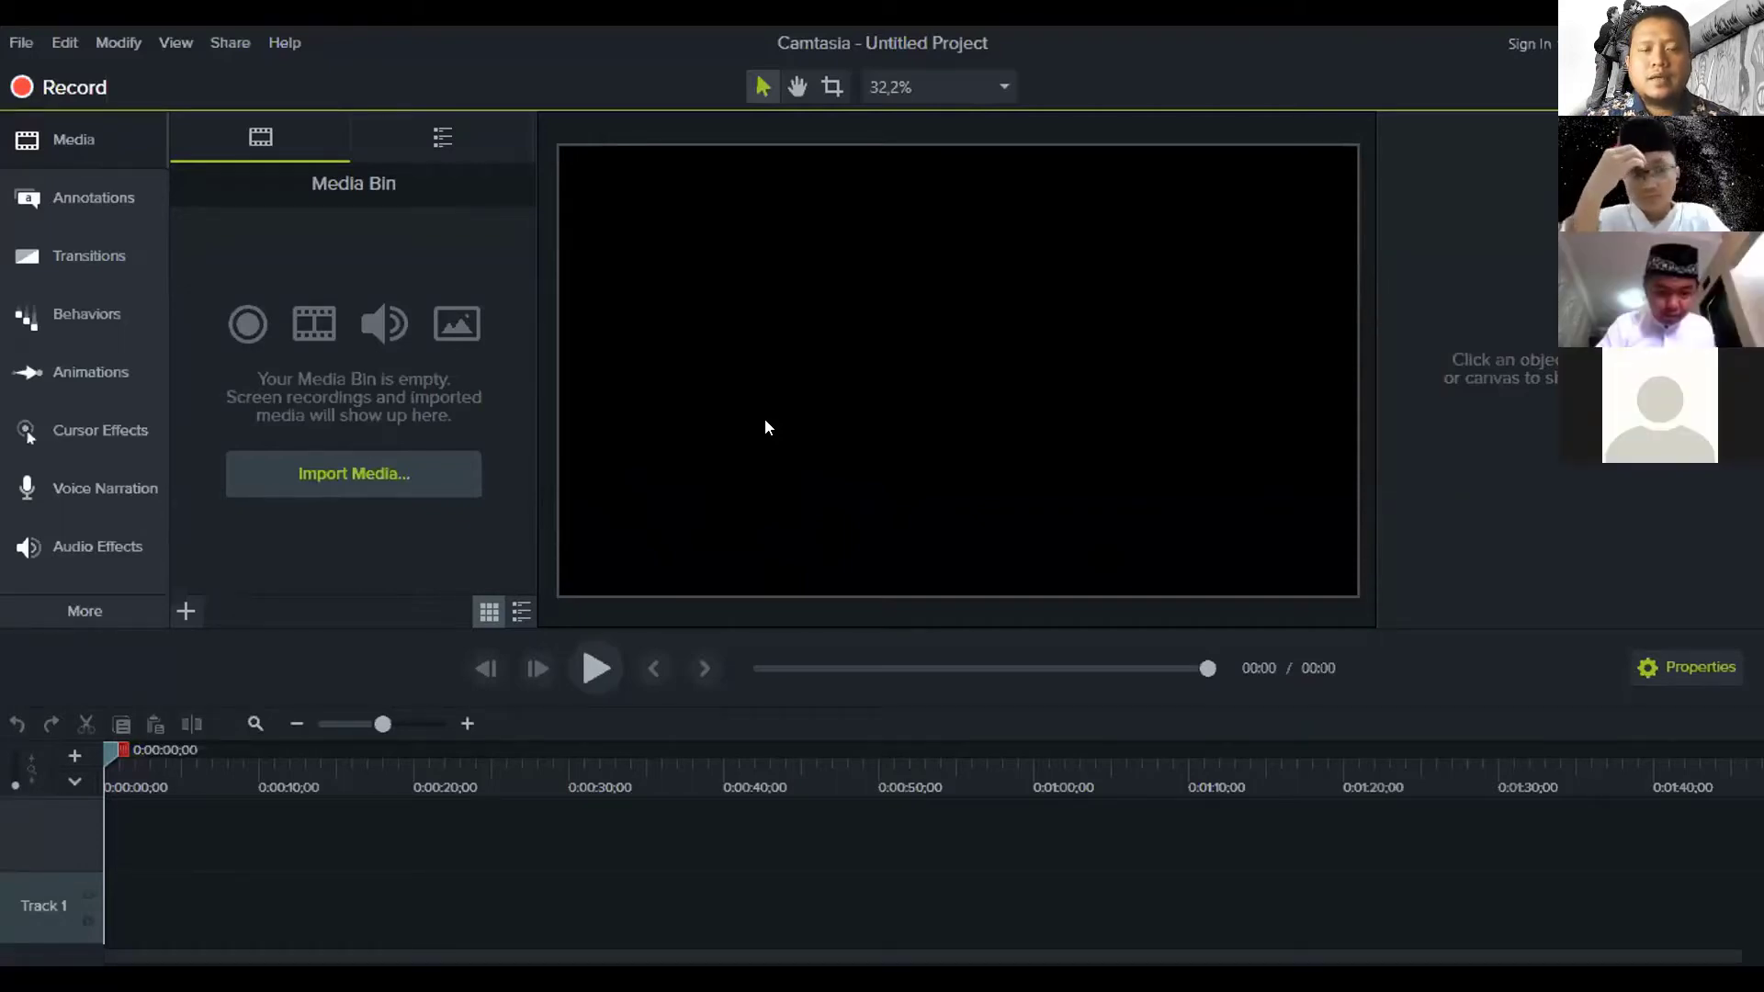
Switch the Media panel to the Library to list built-in folders like Motion Graphics - Intro Clips and Music Tracks
click(64, 138)
click(66, 140)
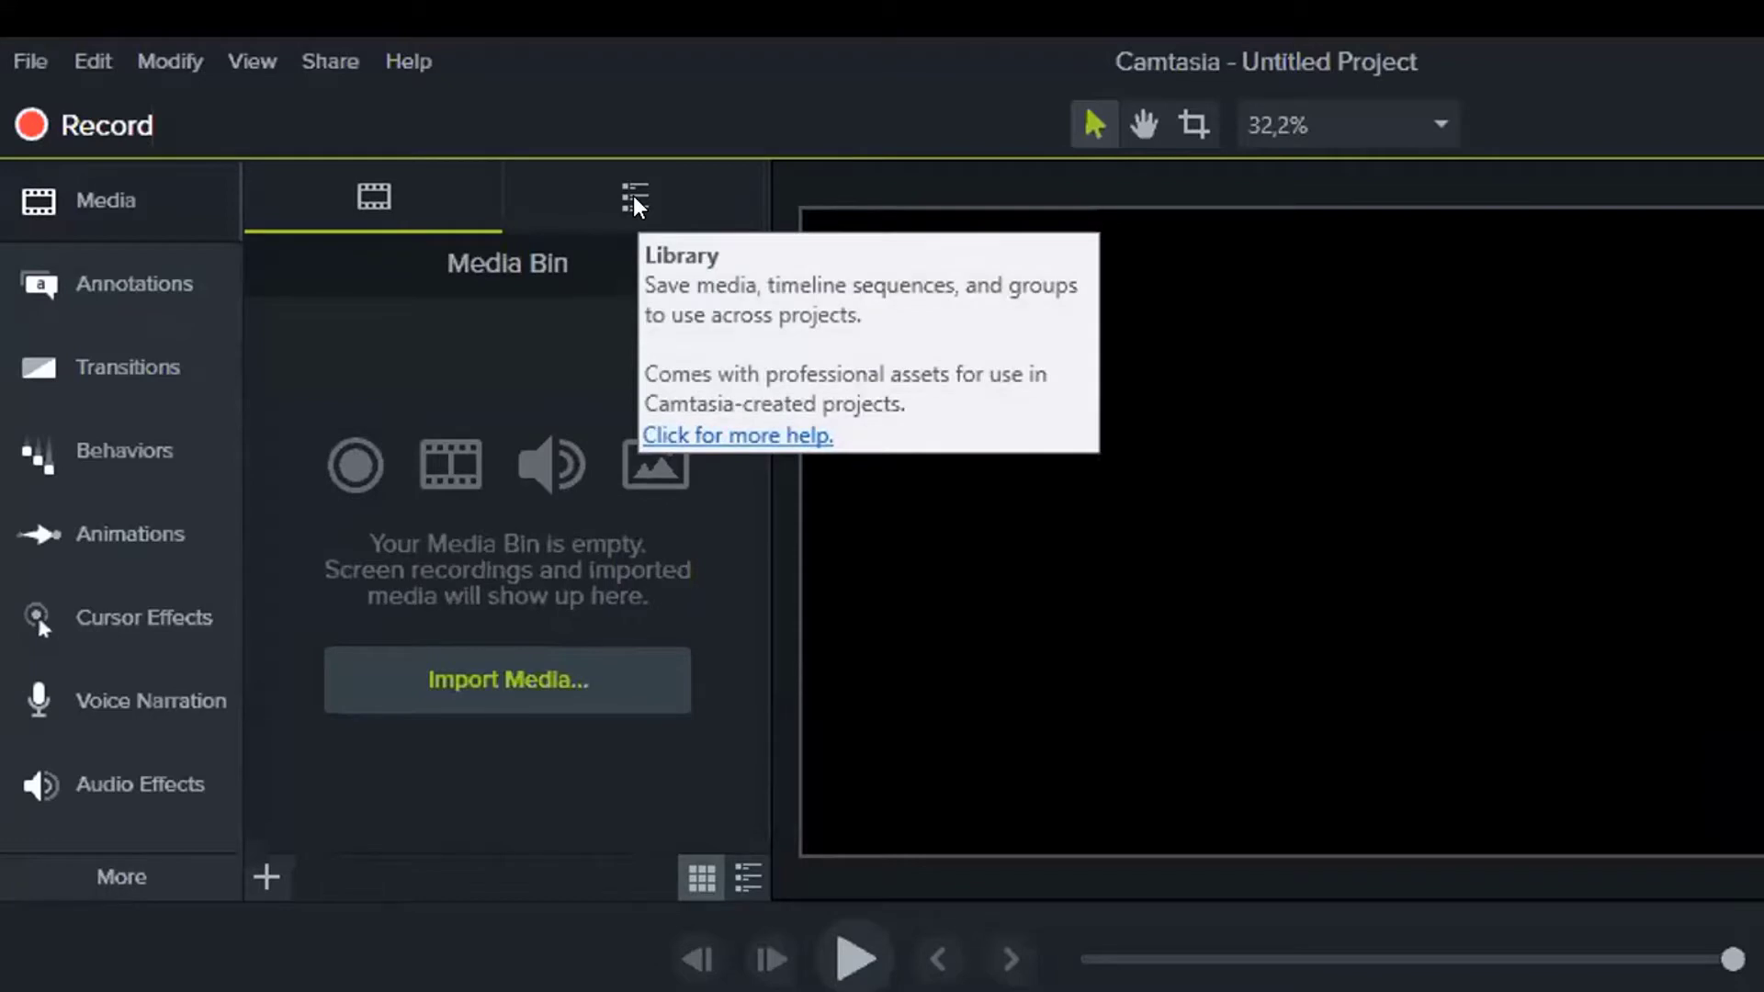
click(634, 200)
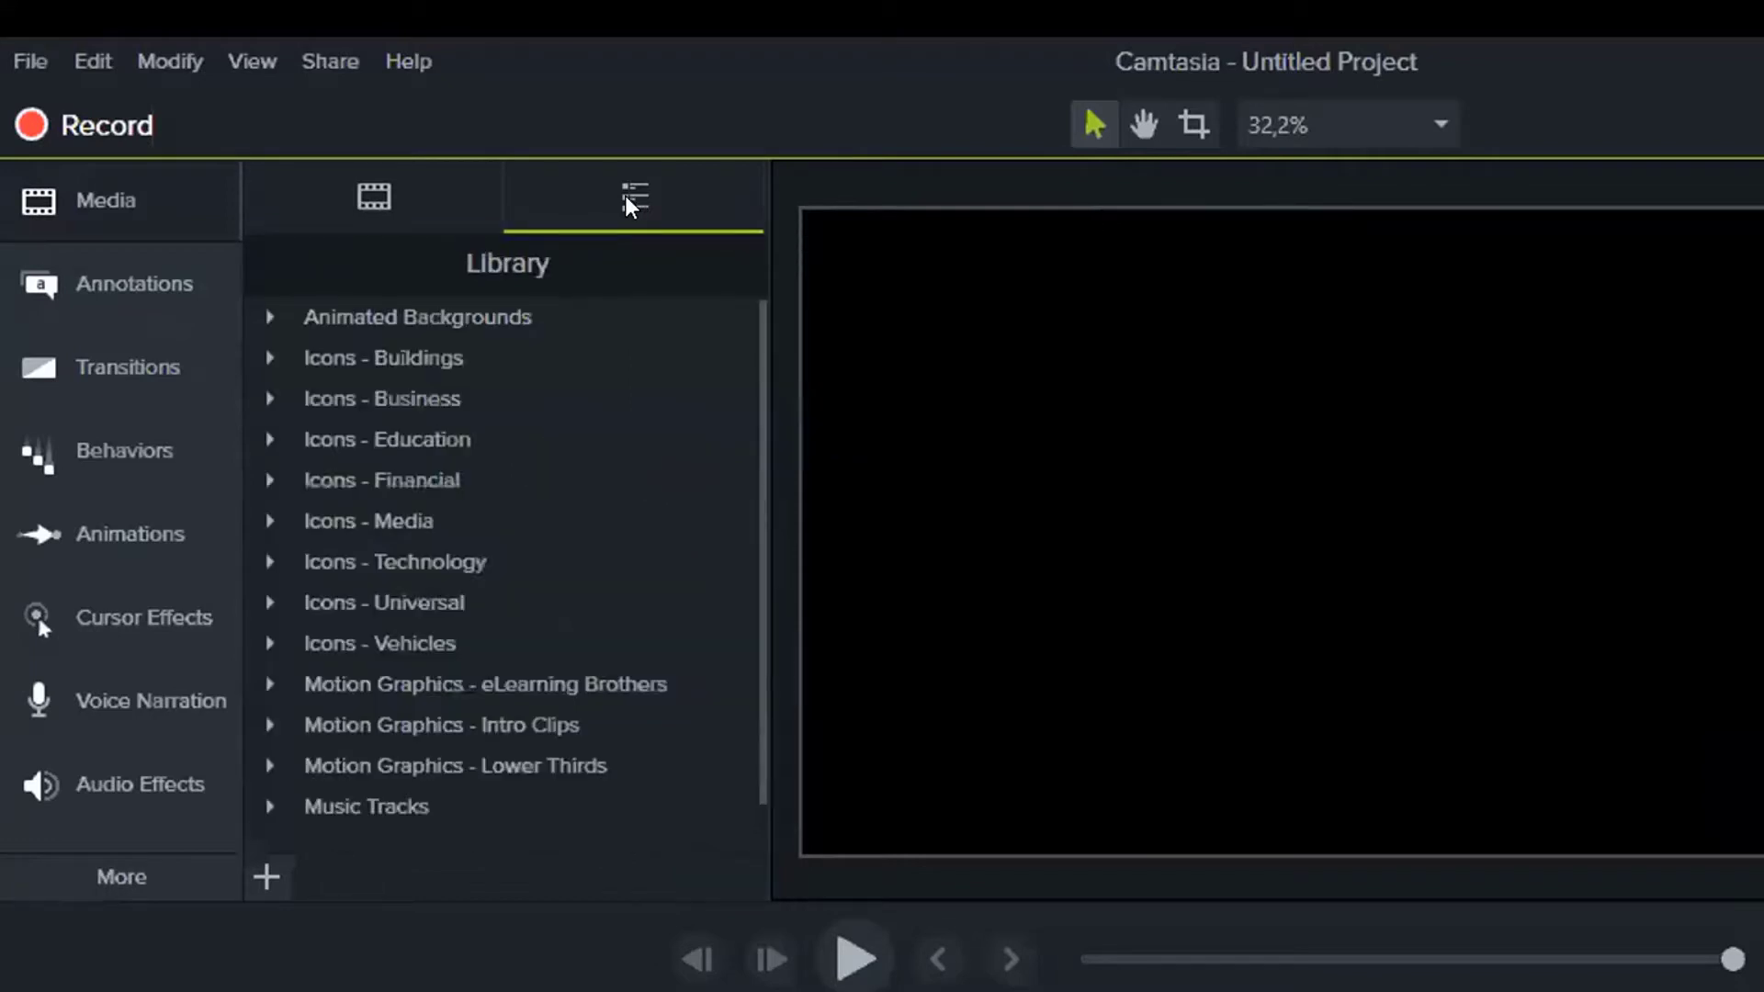
click(125, 204)
click(156, 210)
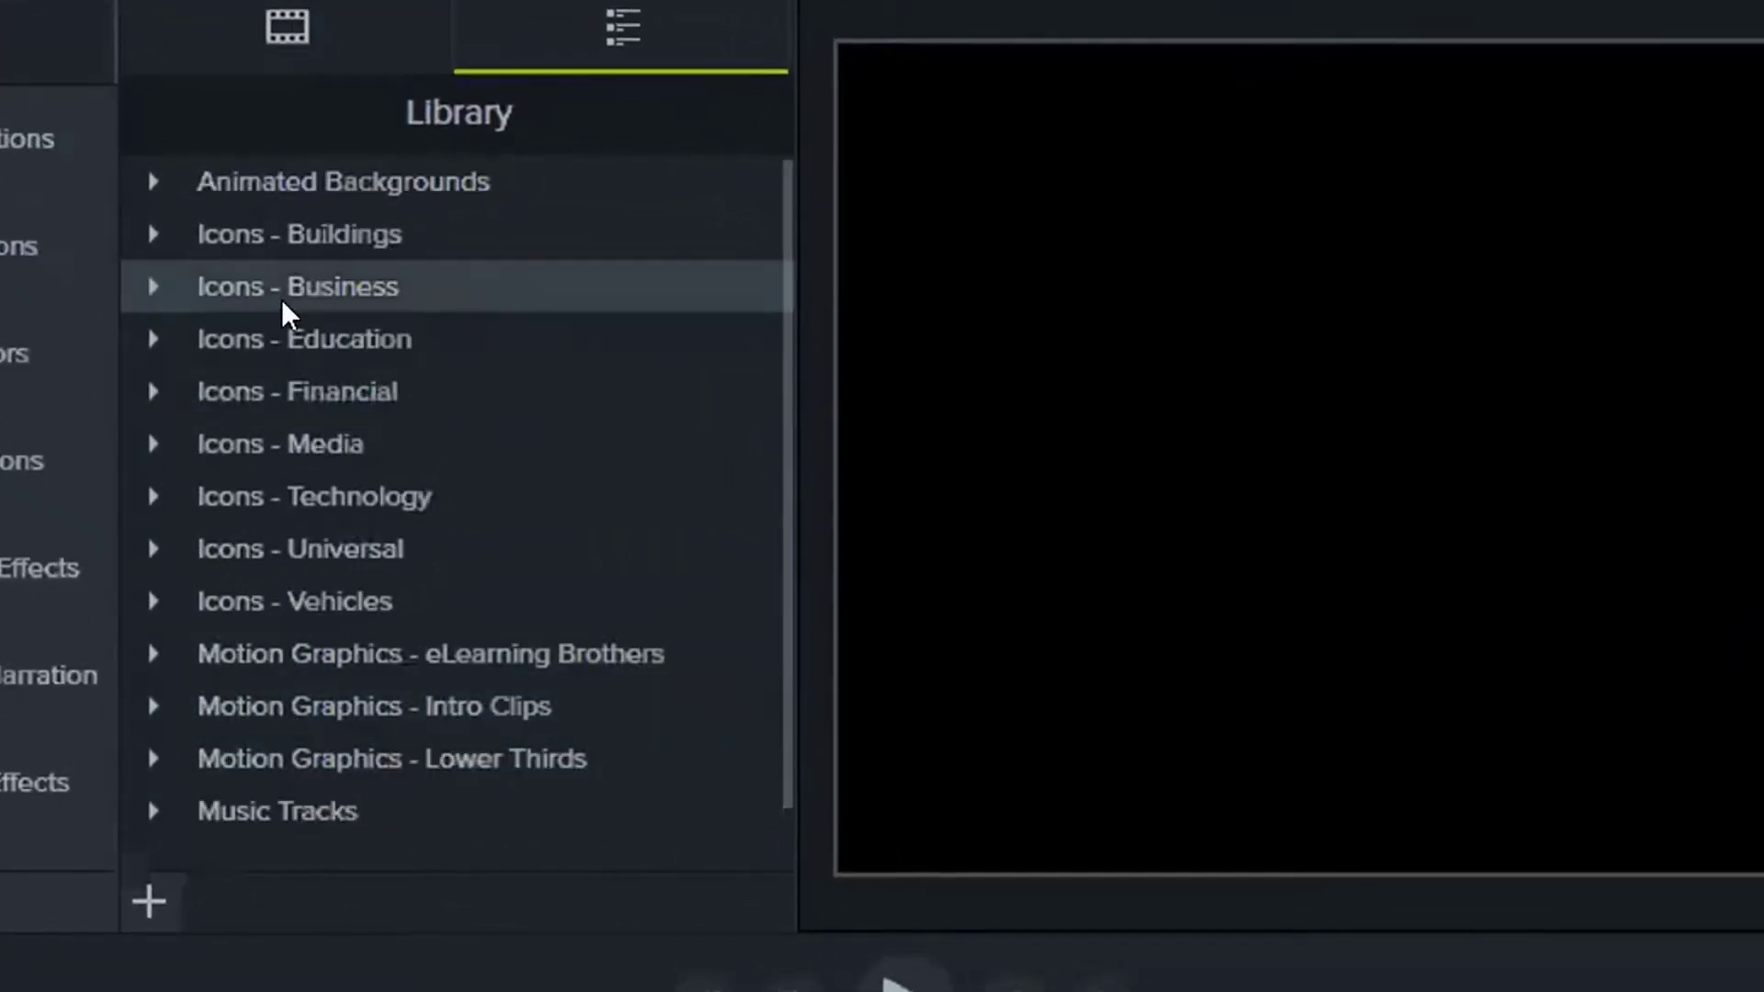
scroll(294, 331, down, 1)
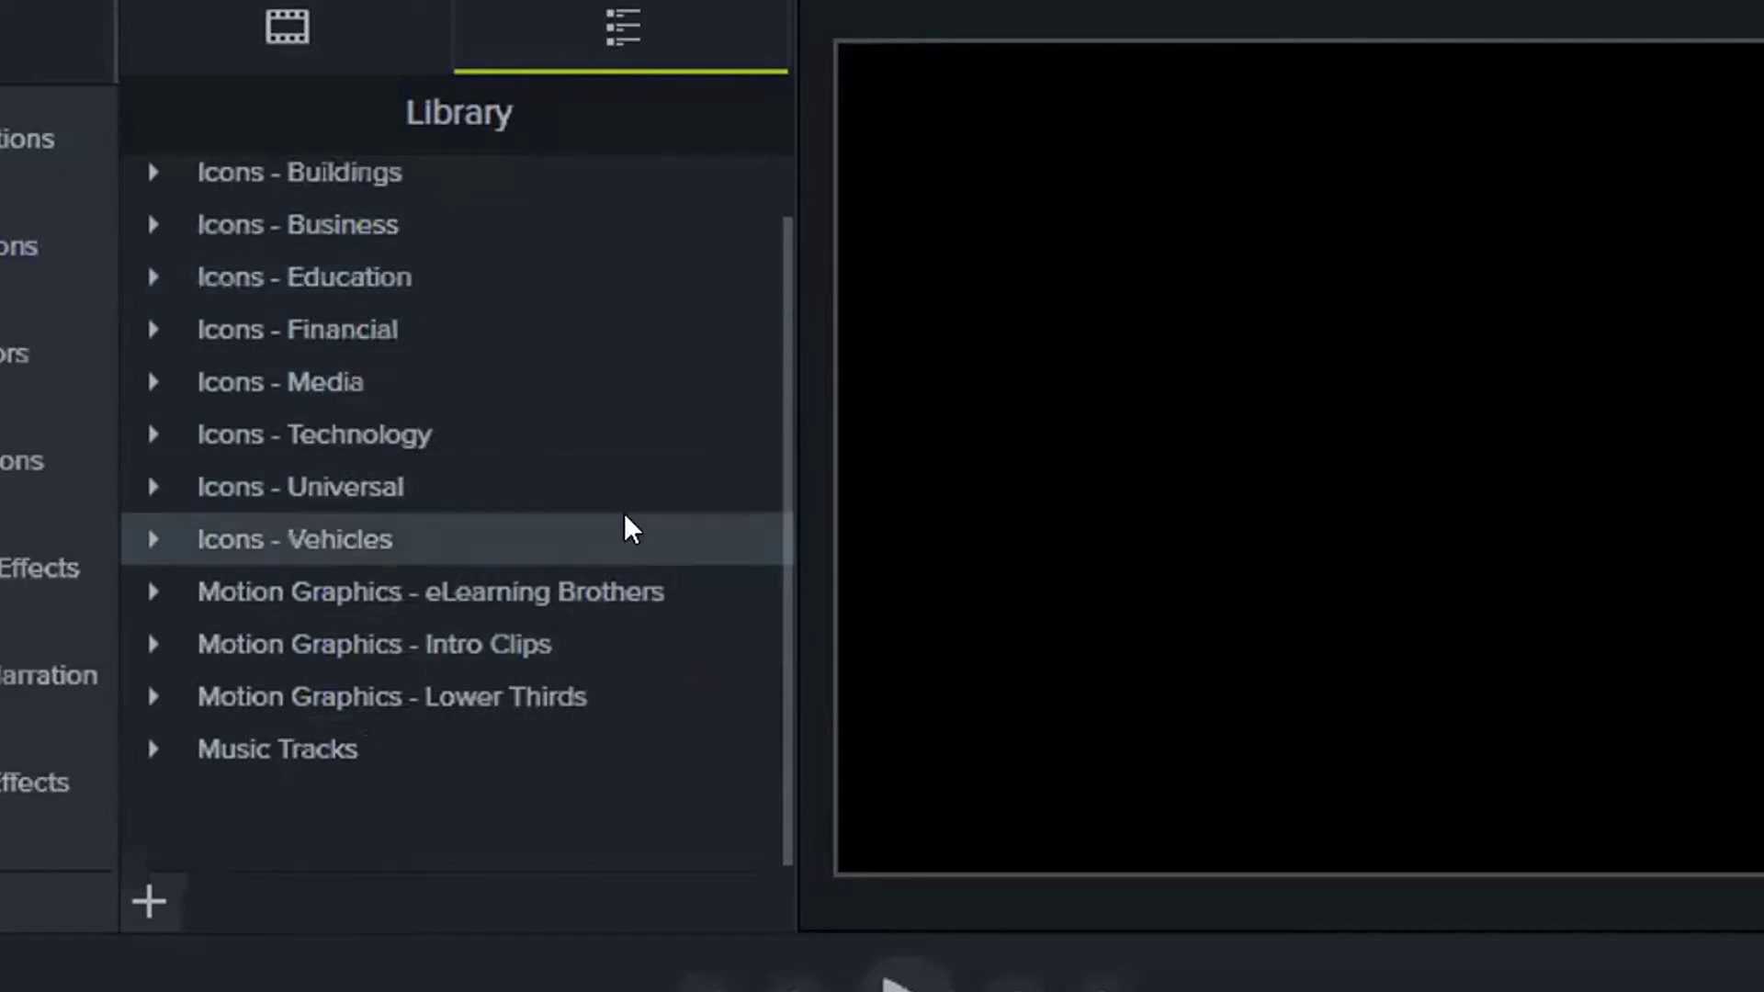
scroll(648, 492, up, 1)
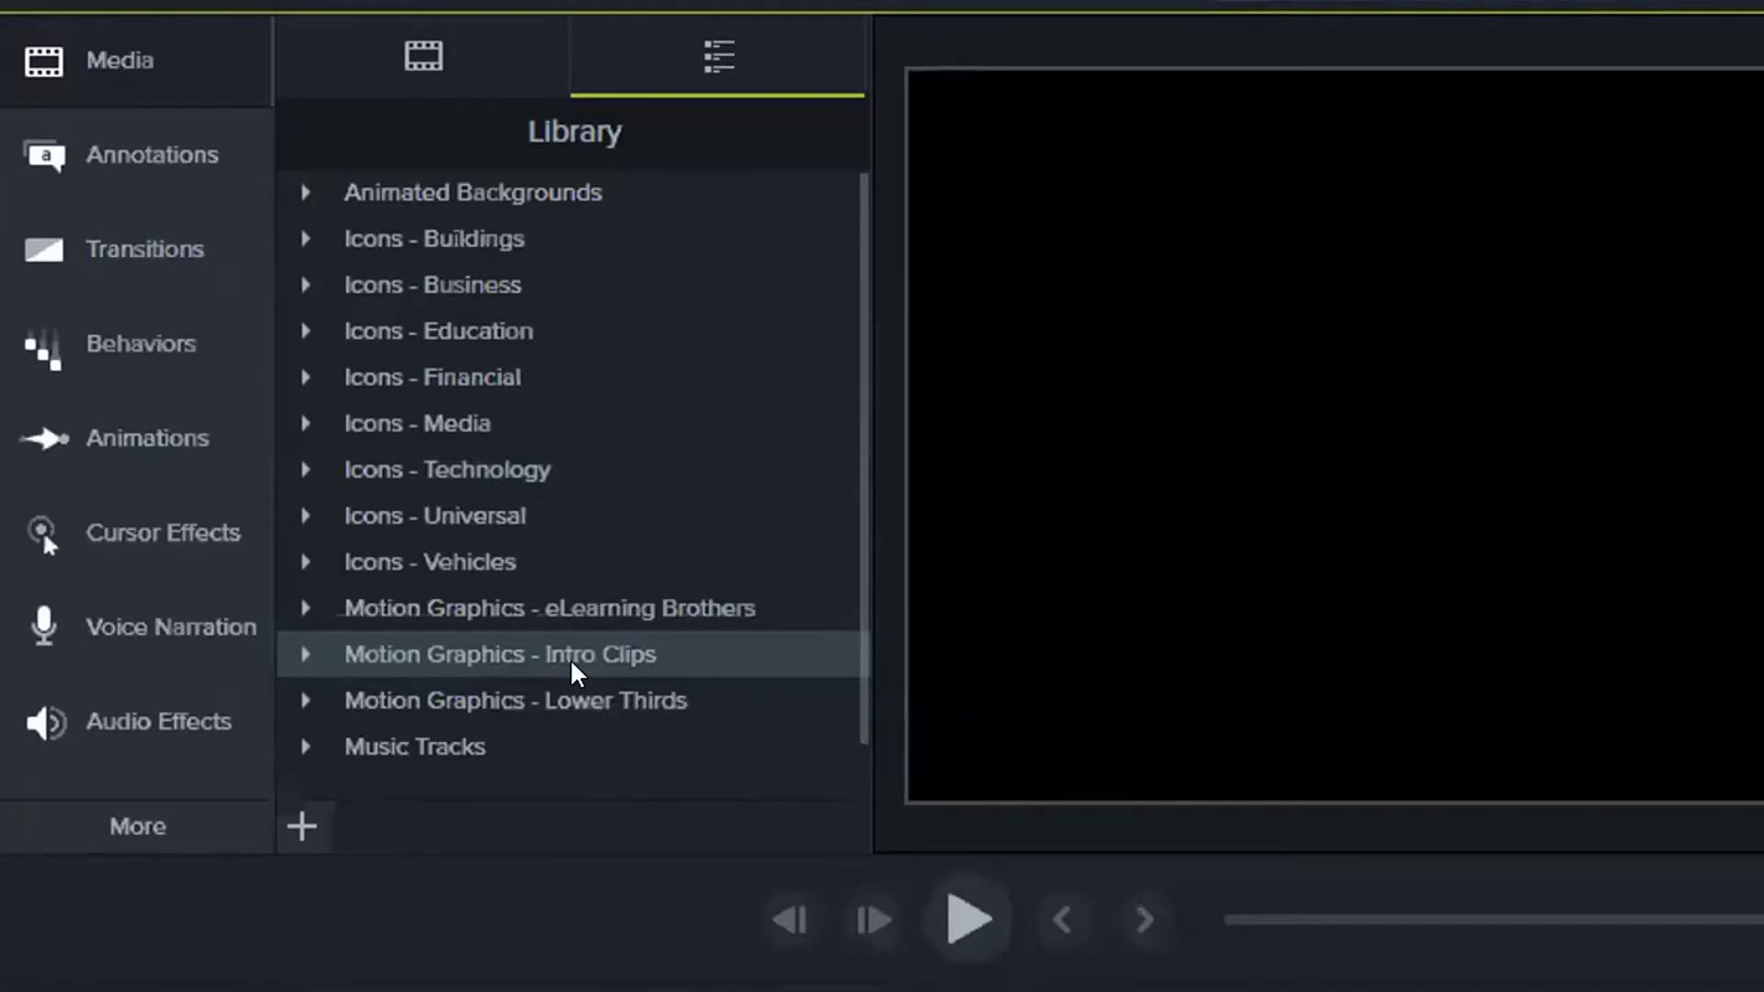
Expand Motion Graphics - Intro Clips to list linewipe, ripples, slidingbackground and the other intro clips
click(292, 658)
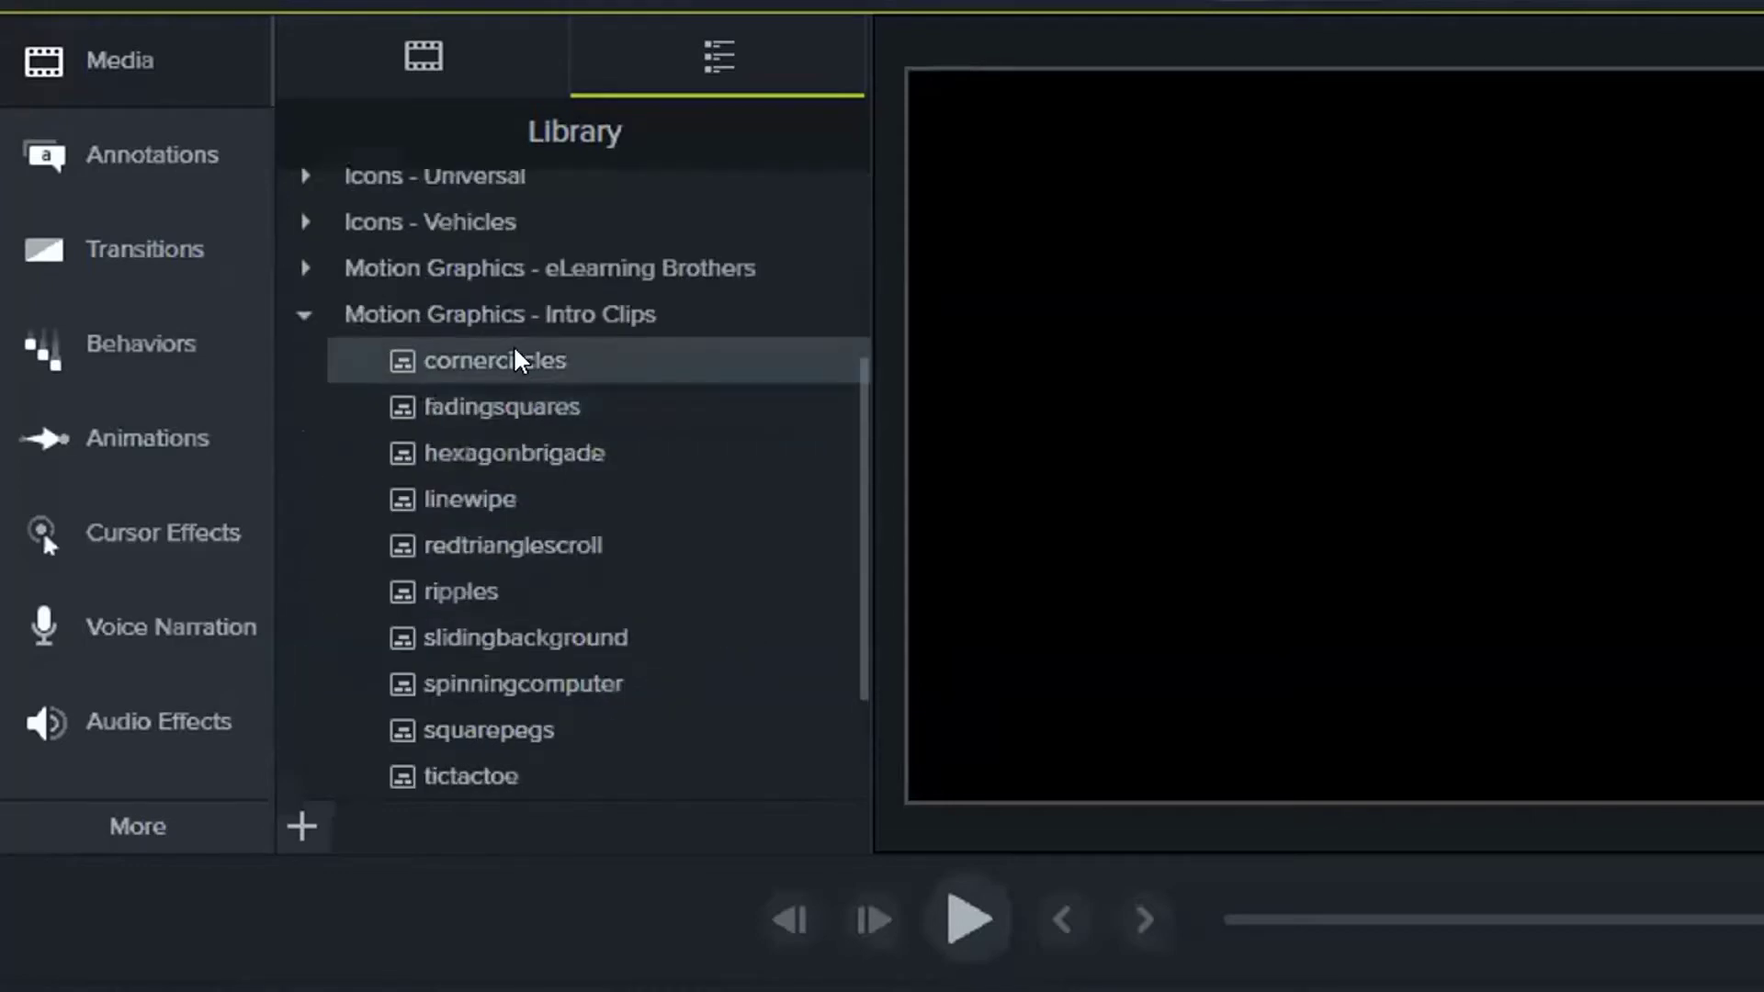
scroll(481, 539, down, 2)
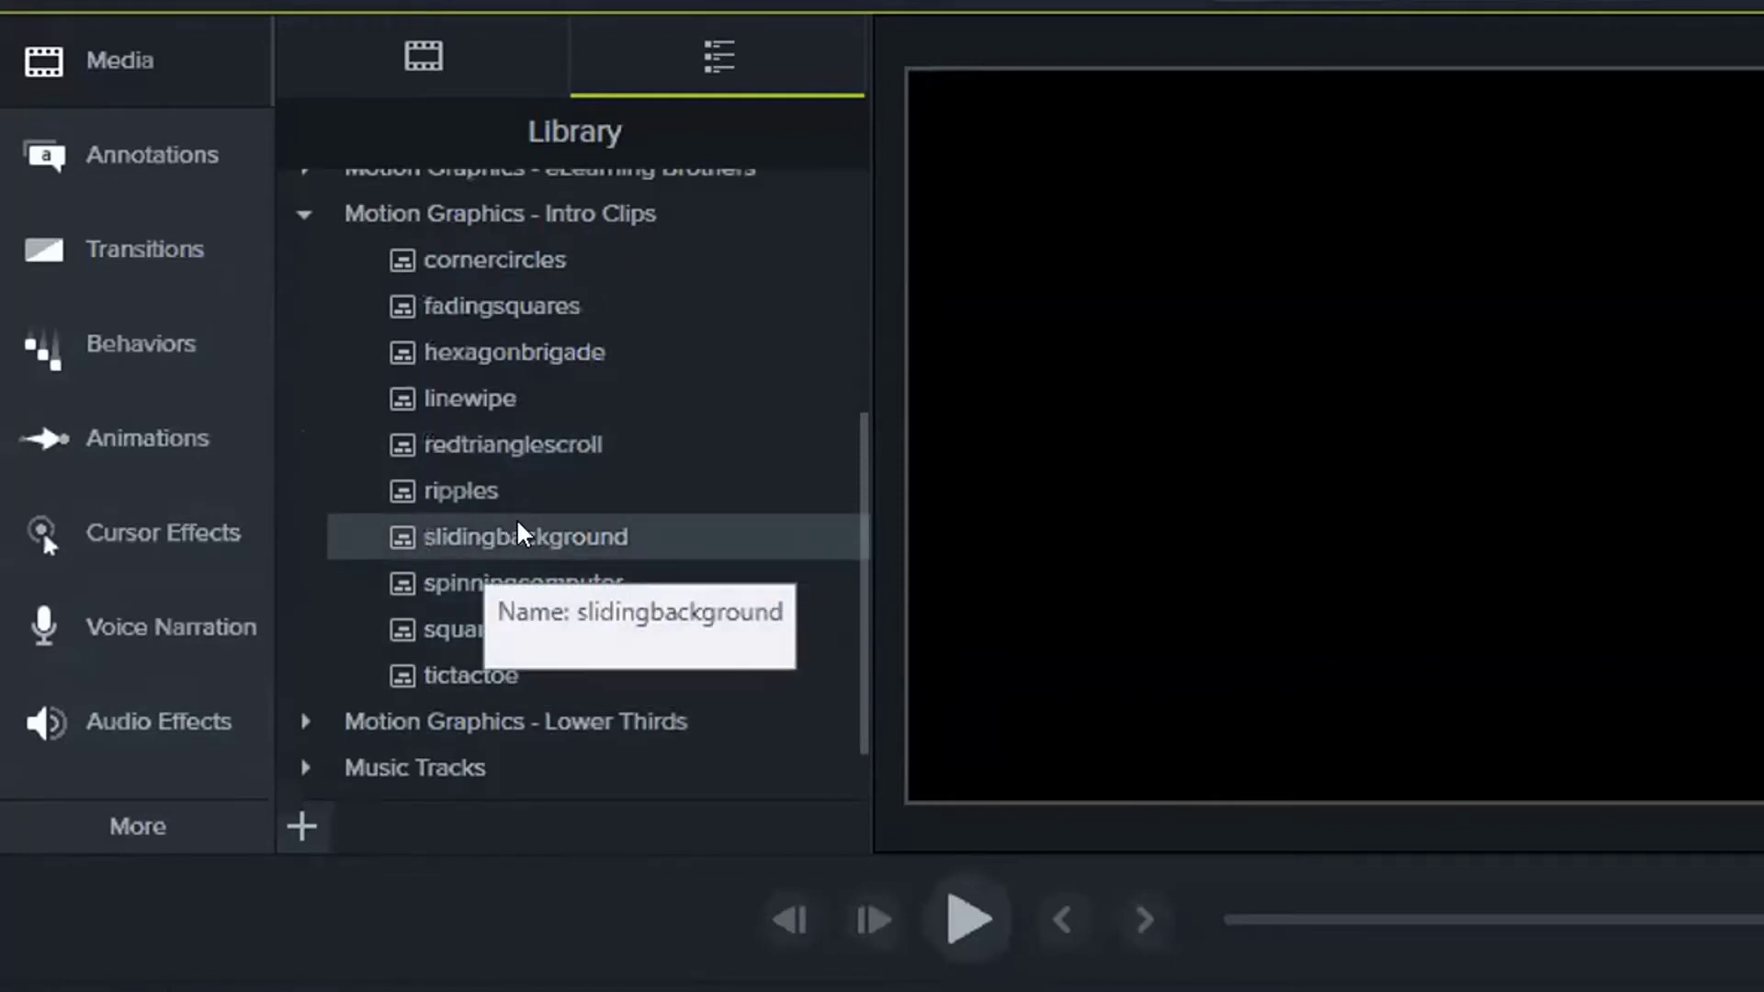
Place the slidingbackground clip on Track 2 and preview it to about five seconds
drag(519, 535, 158, 838)
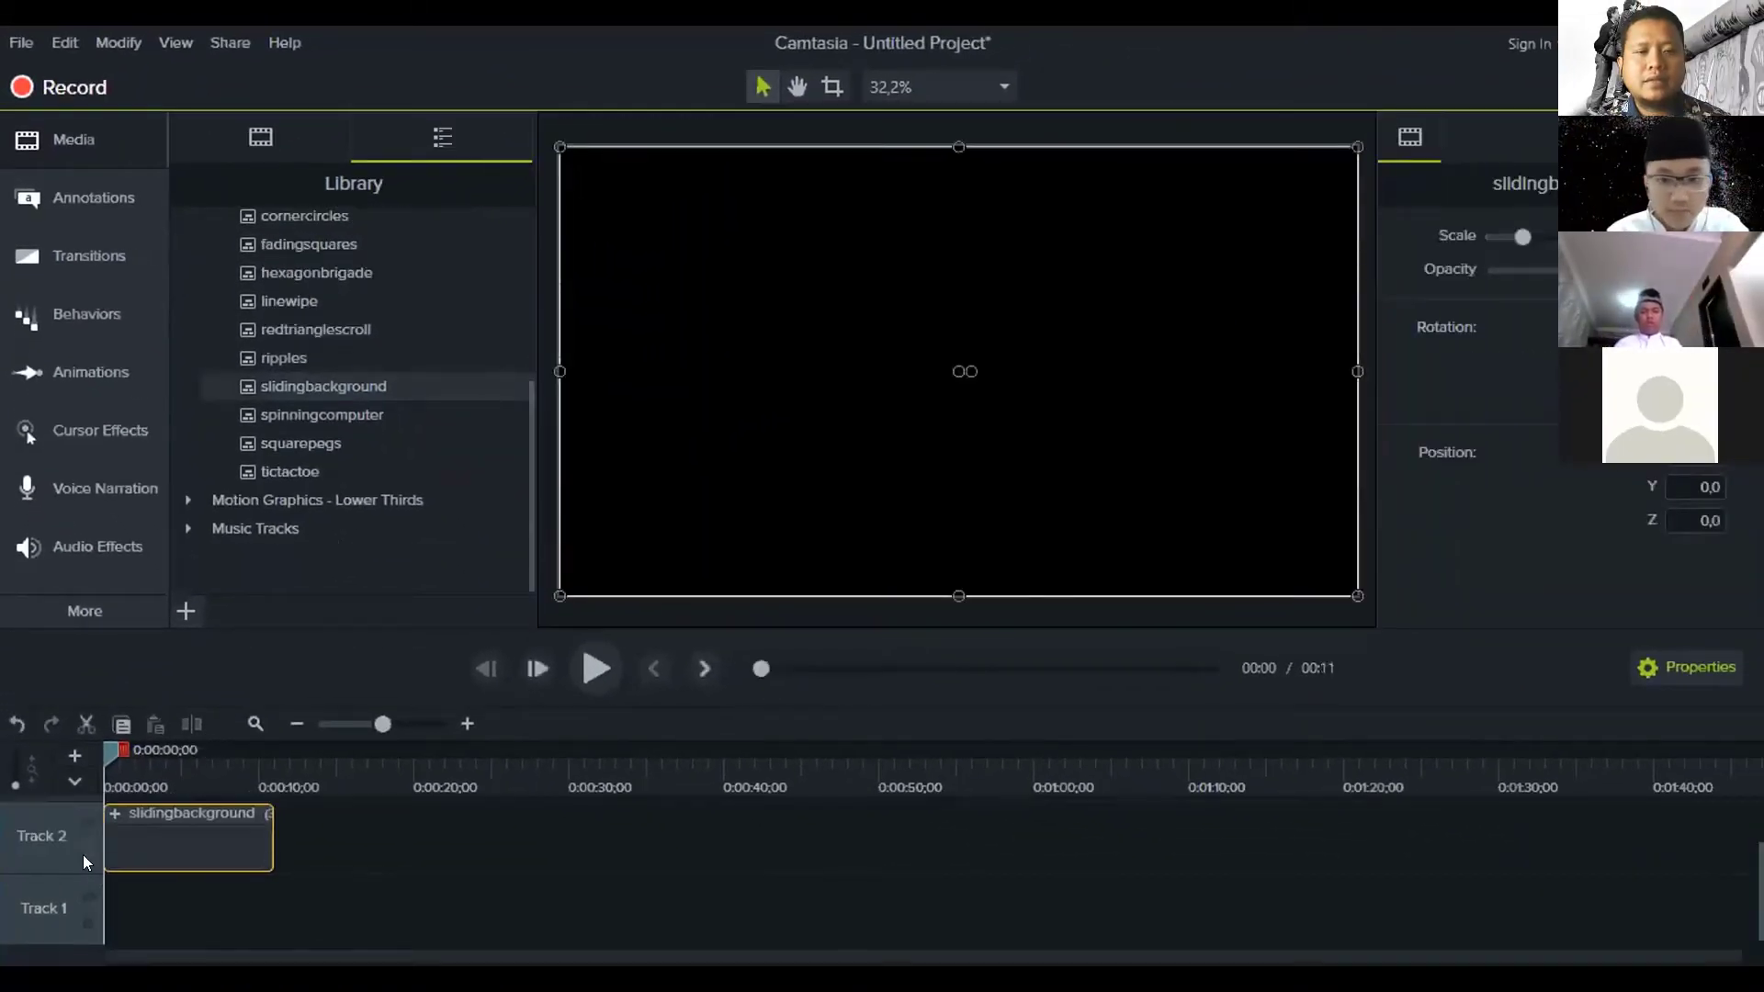
click(599, 674)
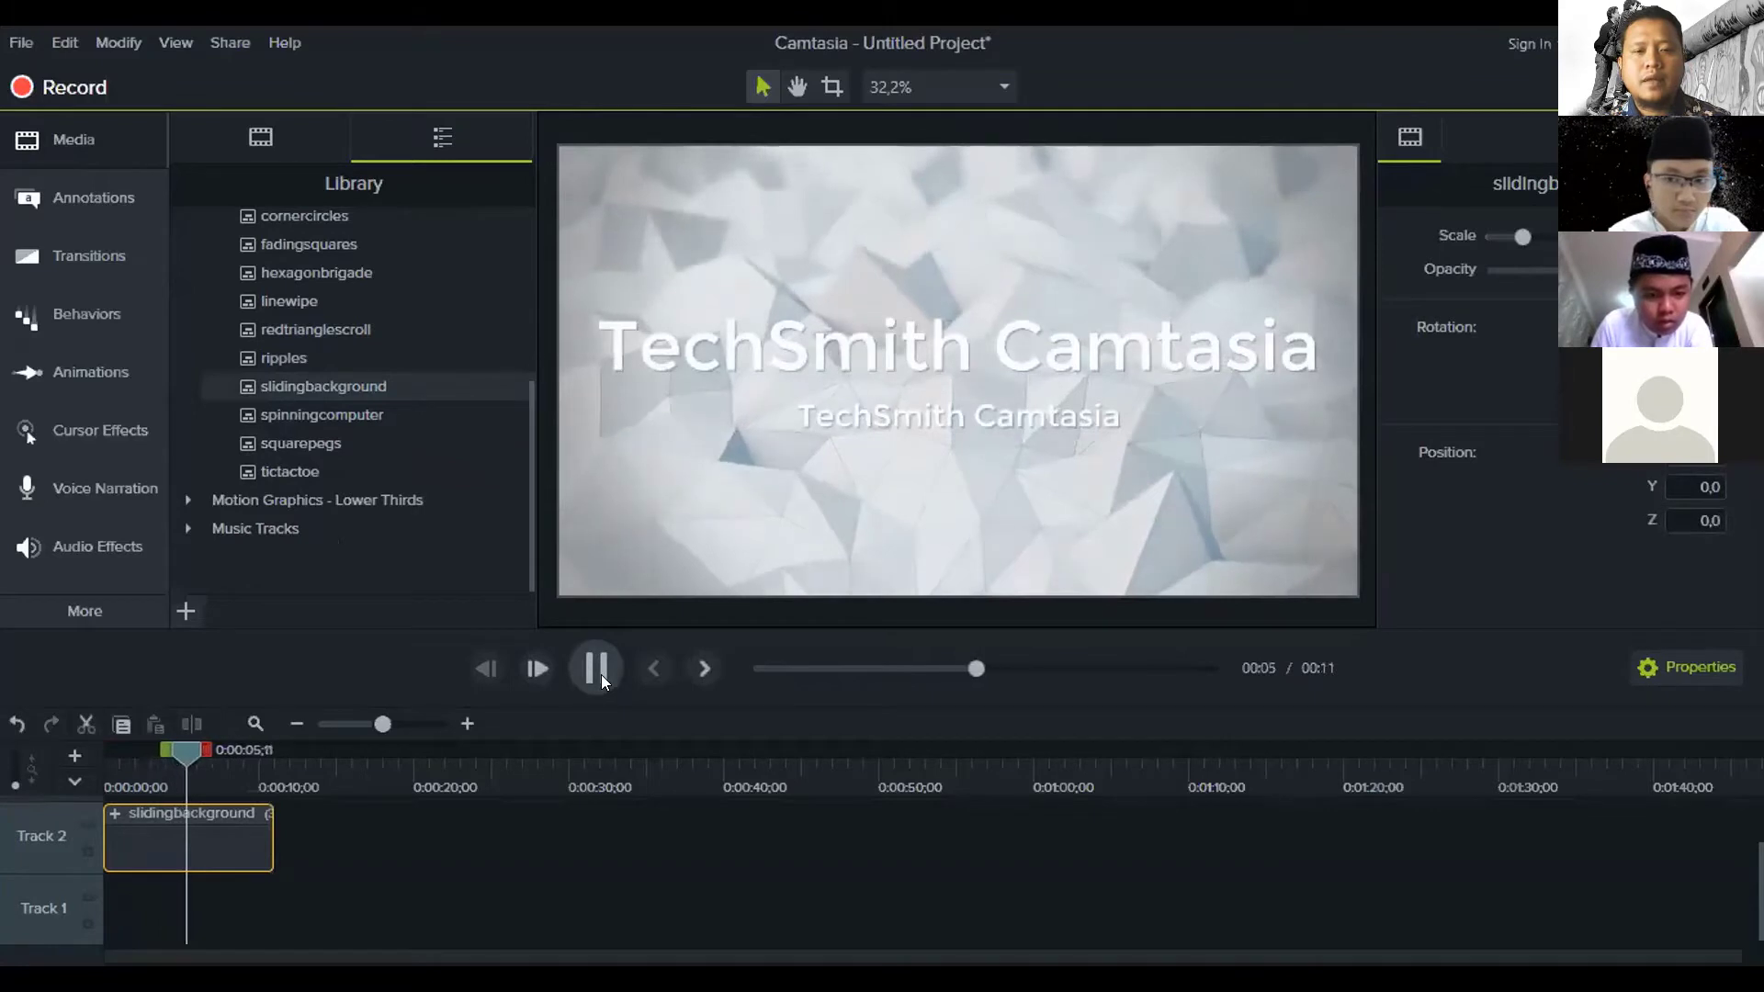
click(601, 674)
click(235, 858)
click(235, 858)
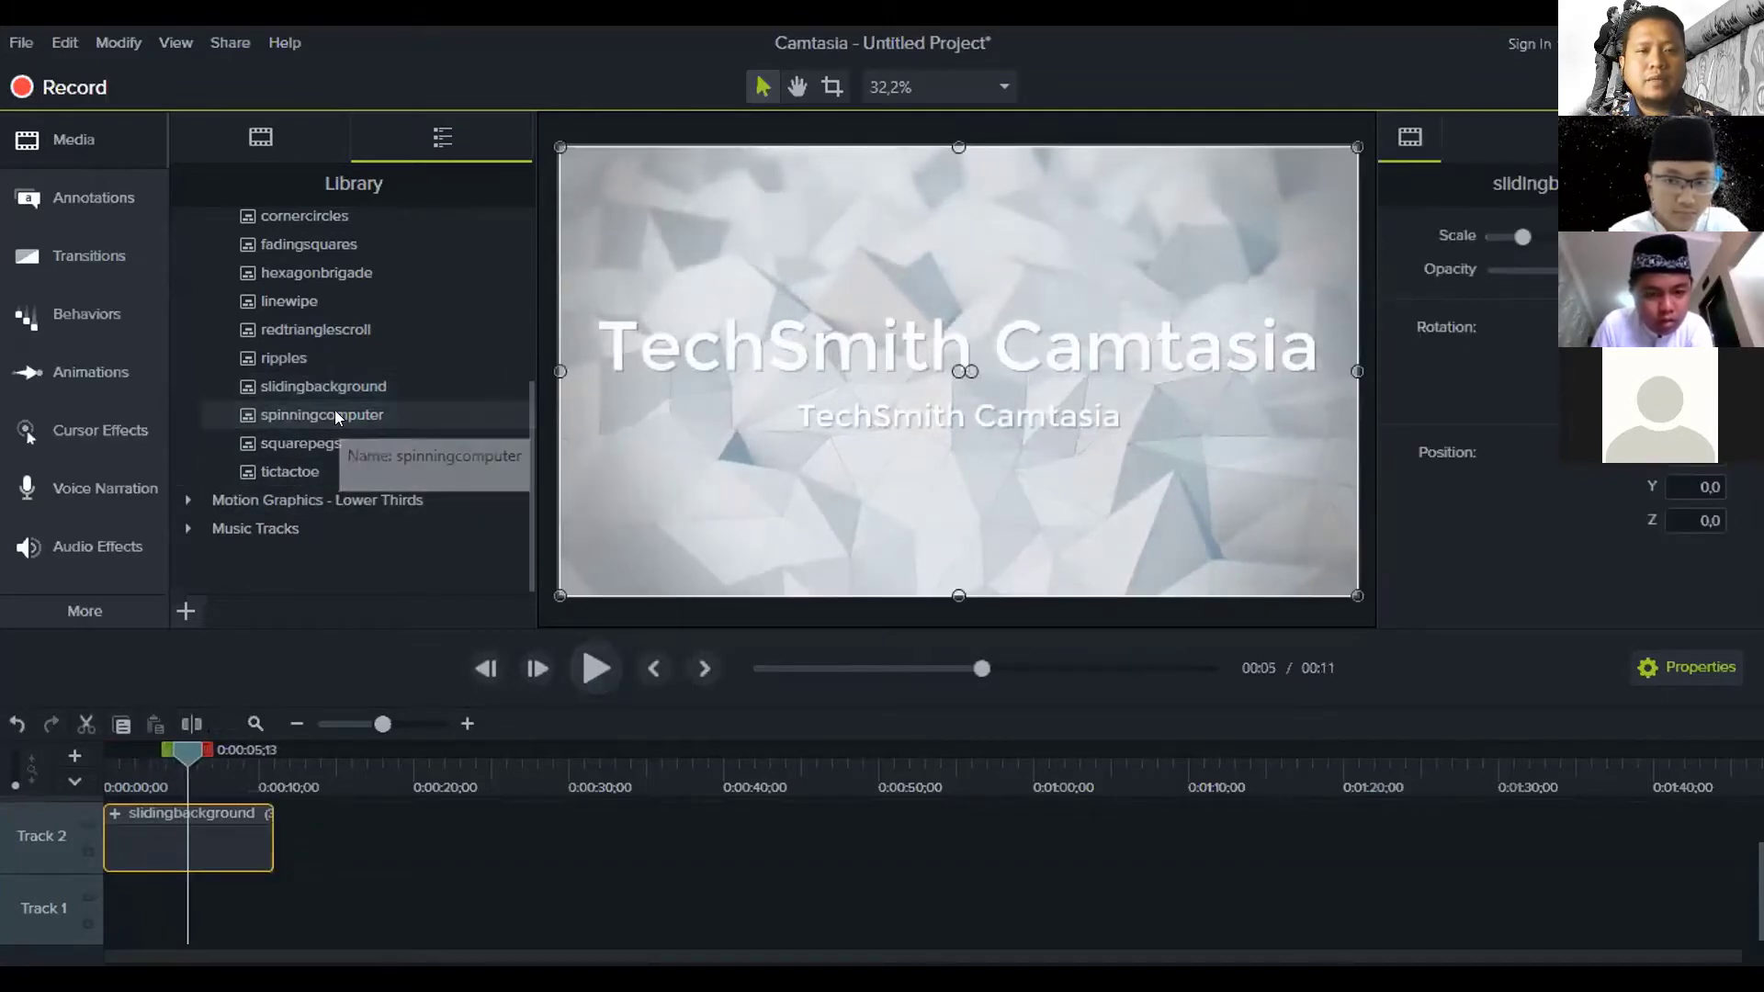
Add spinningcomputer after slidingbackground on Track 2 and preview it
drag(334, 410, 358, 838)
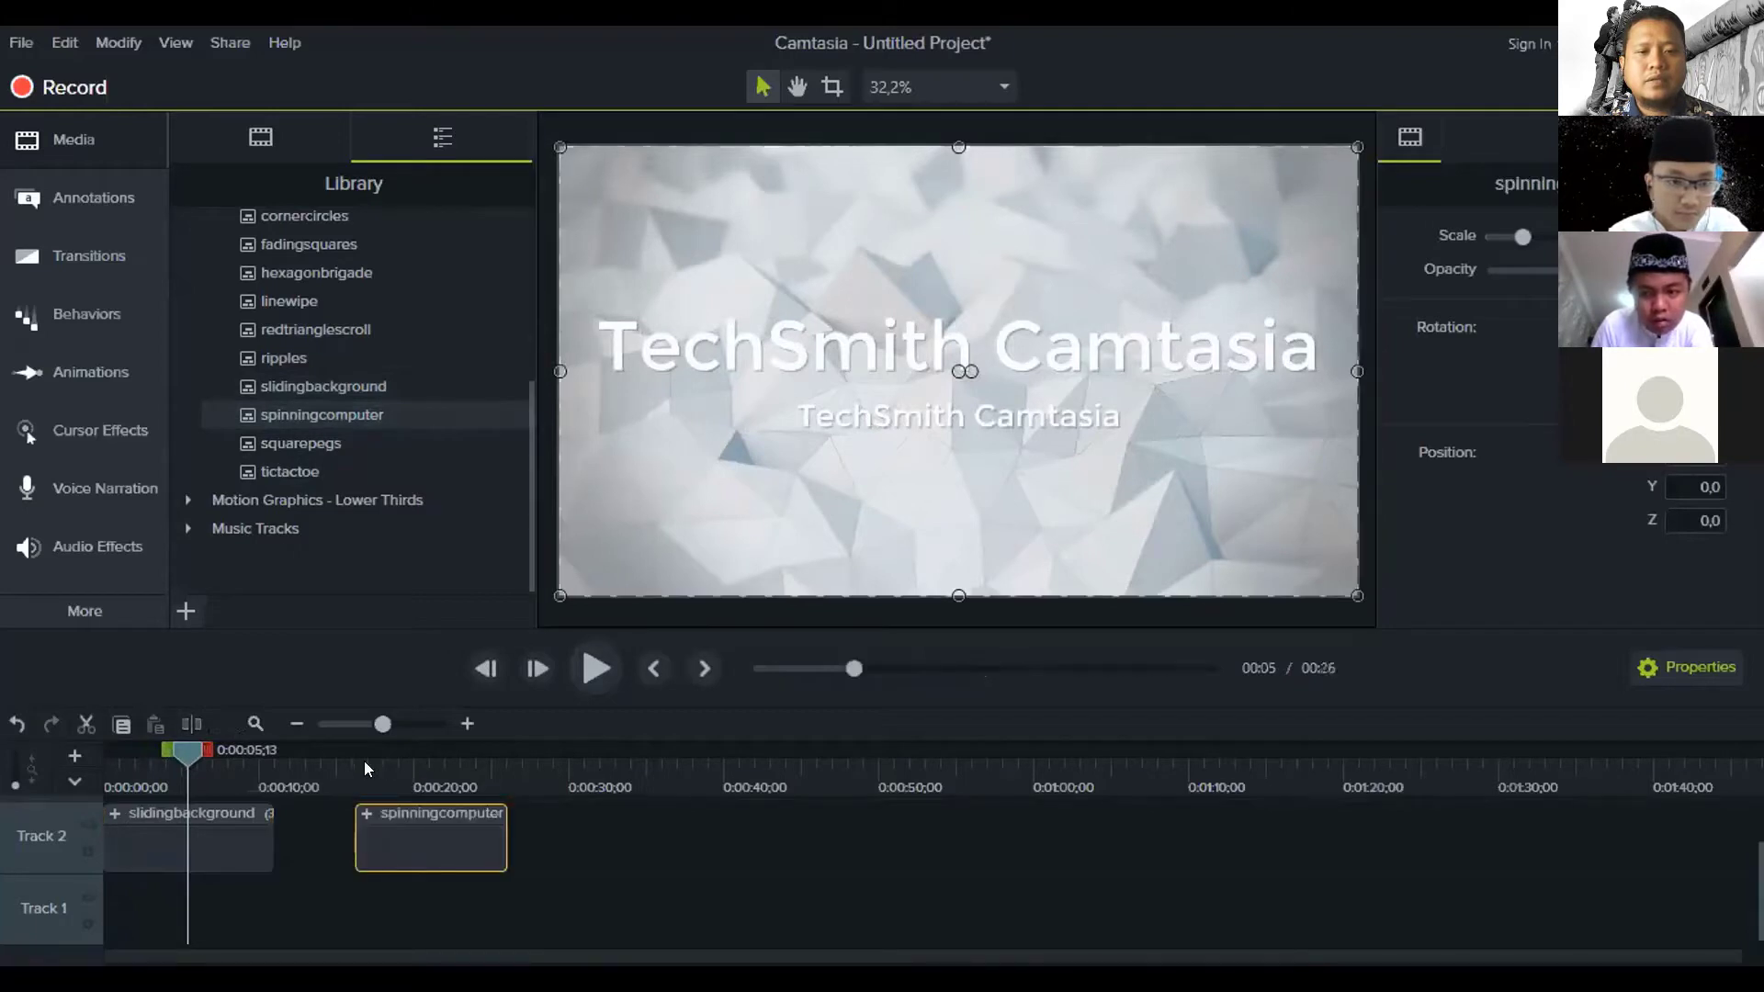
click(364, 761)
click(581, 667)
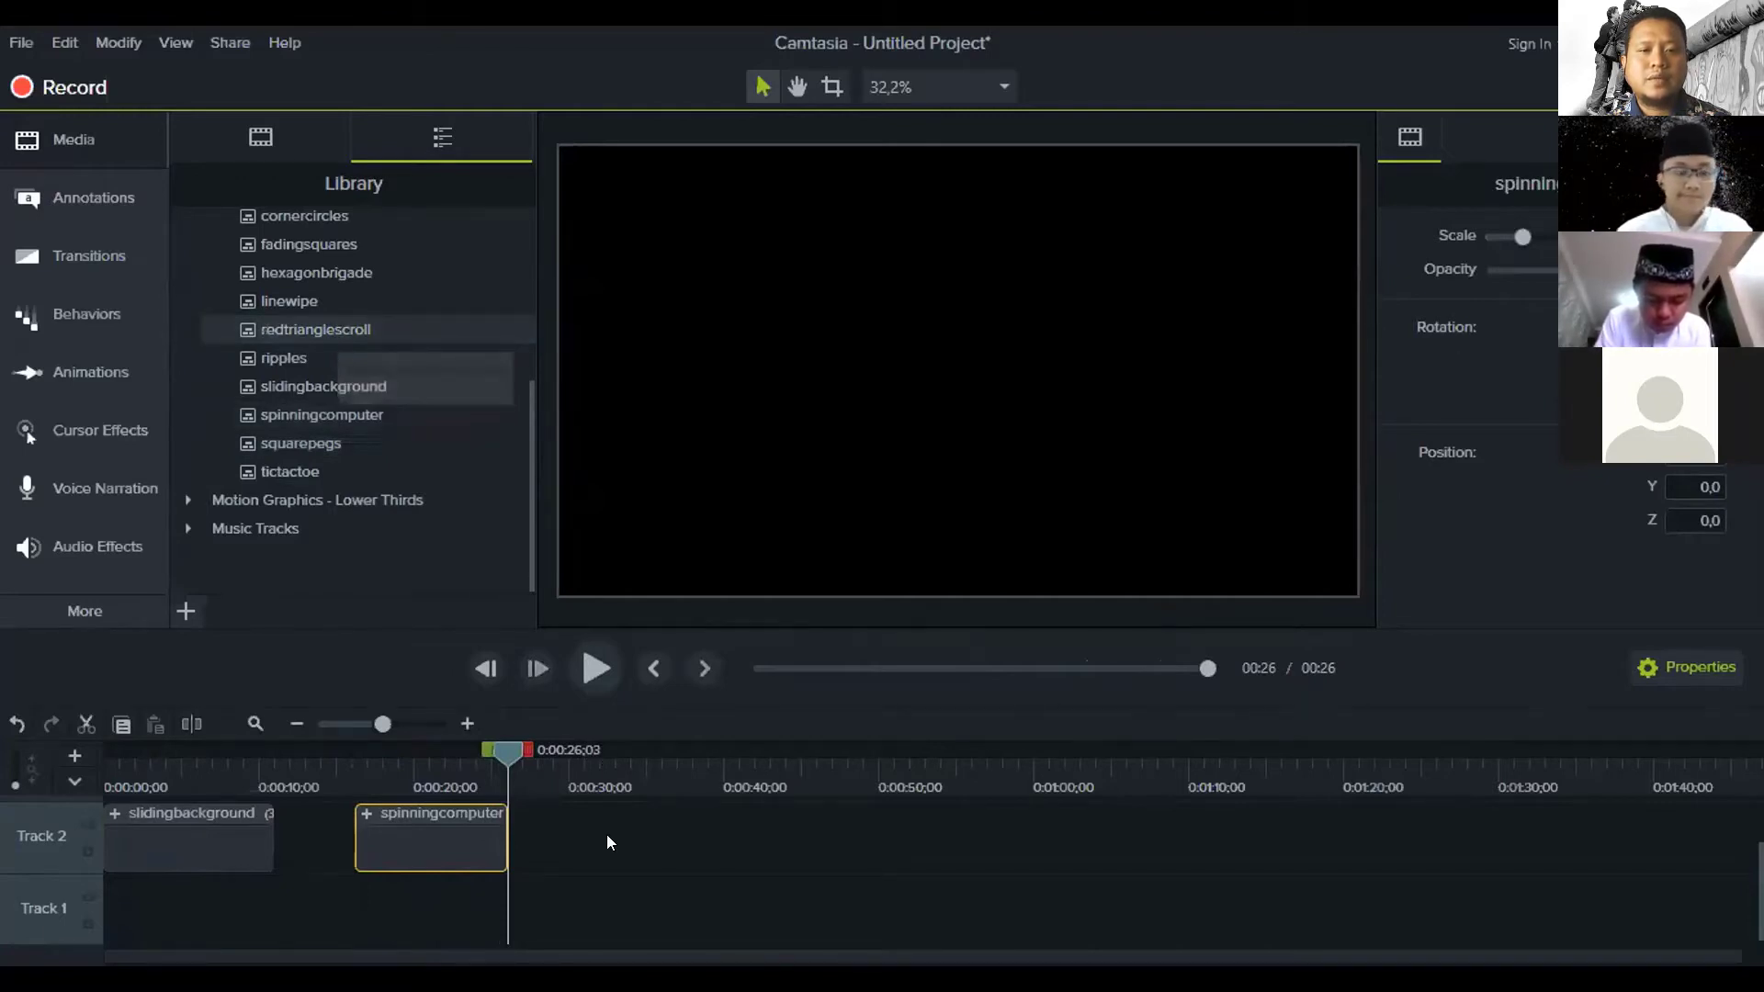
Add redtrianglescroll after spinningcomputer on Track 2 and preview it
drag(607, 843, 607, 840)
click(611, 761)
click(605, 651)
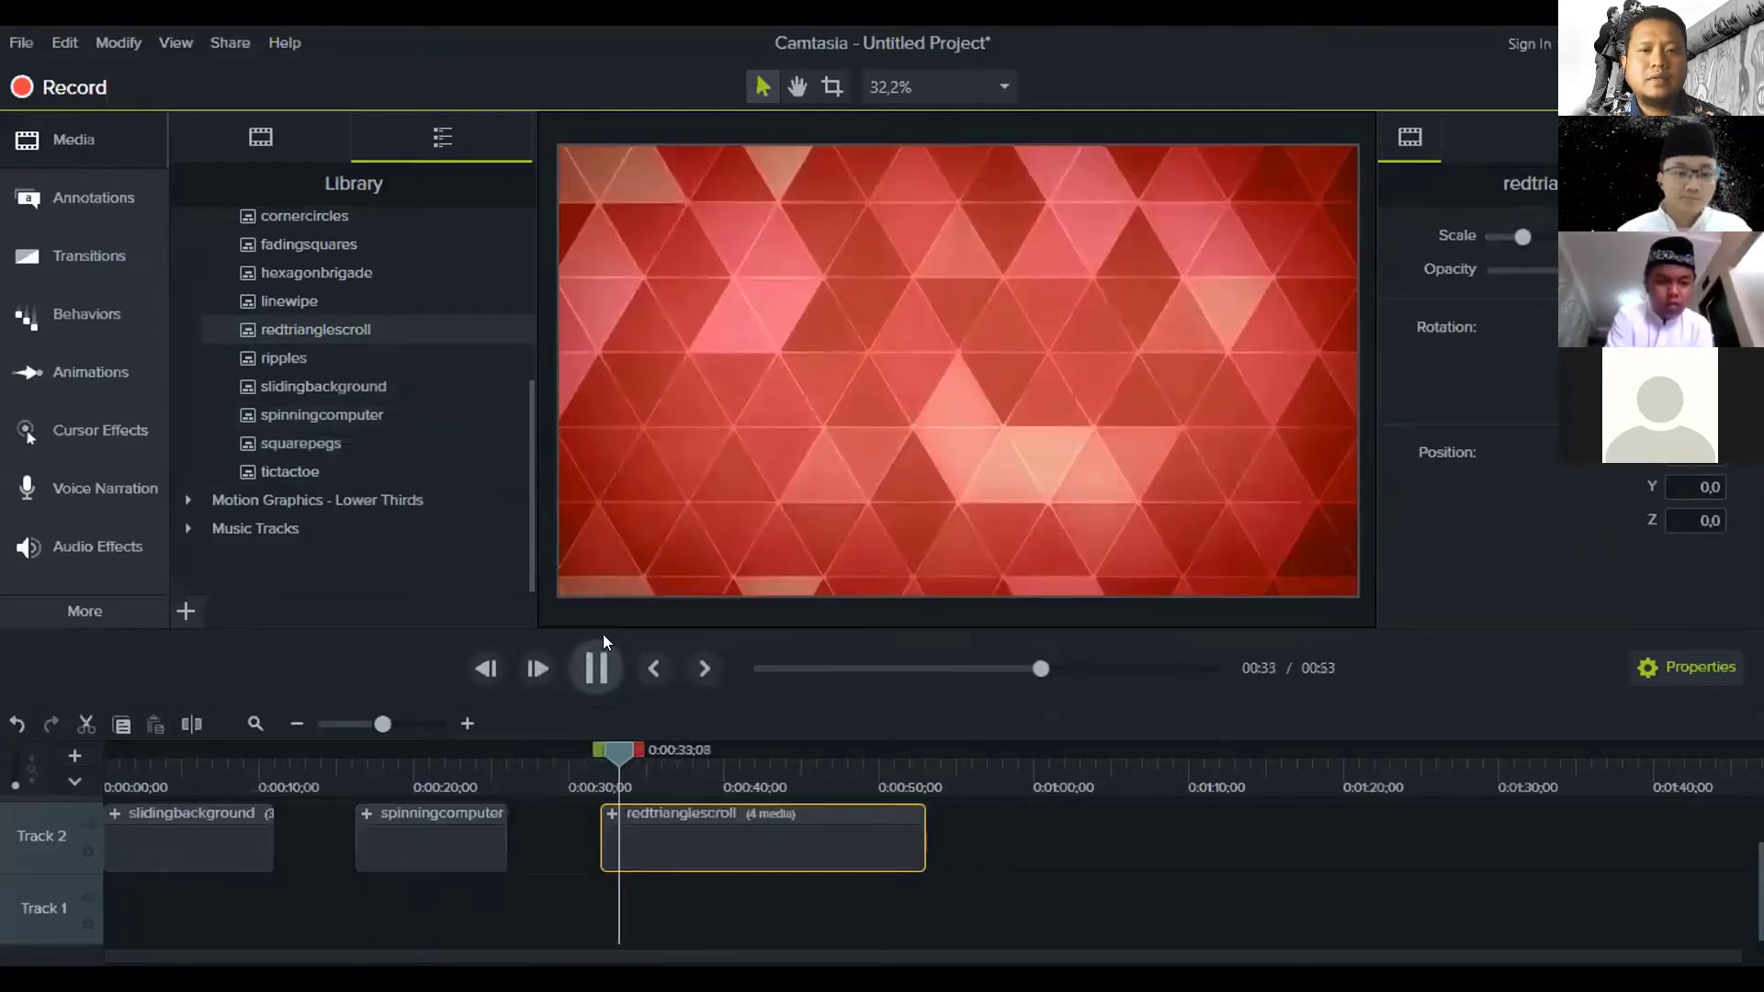
click(595, 664)
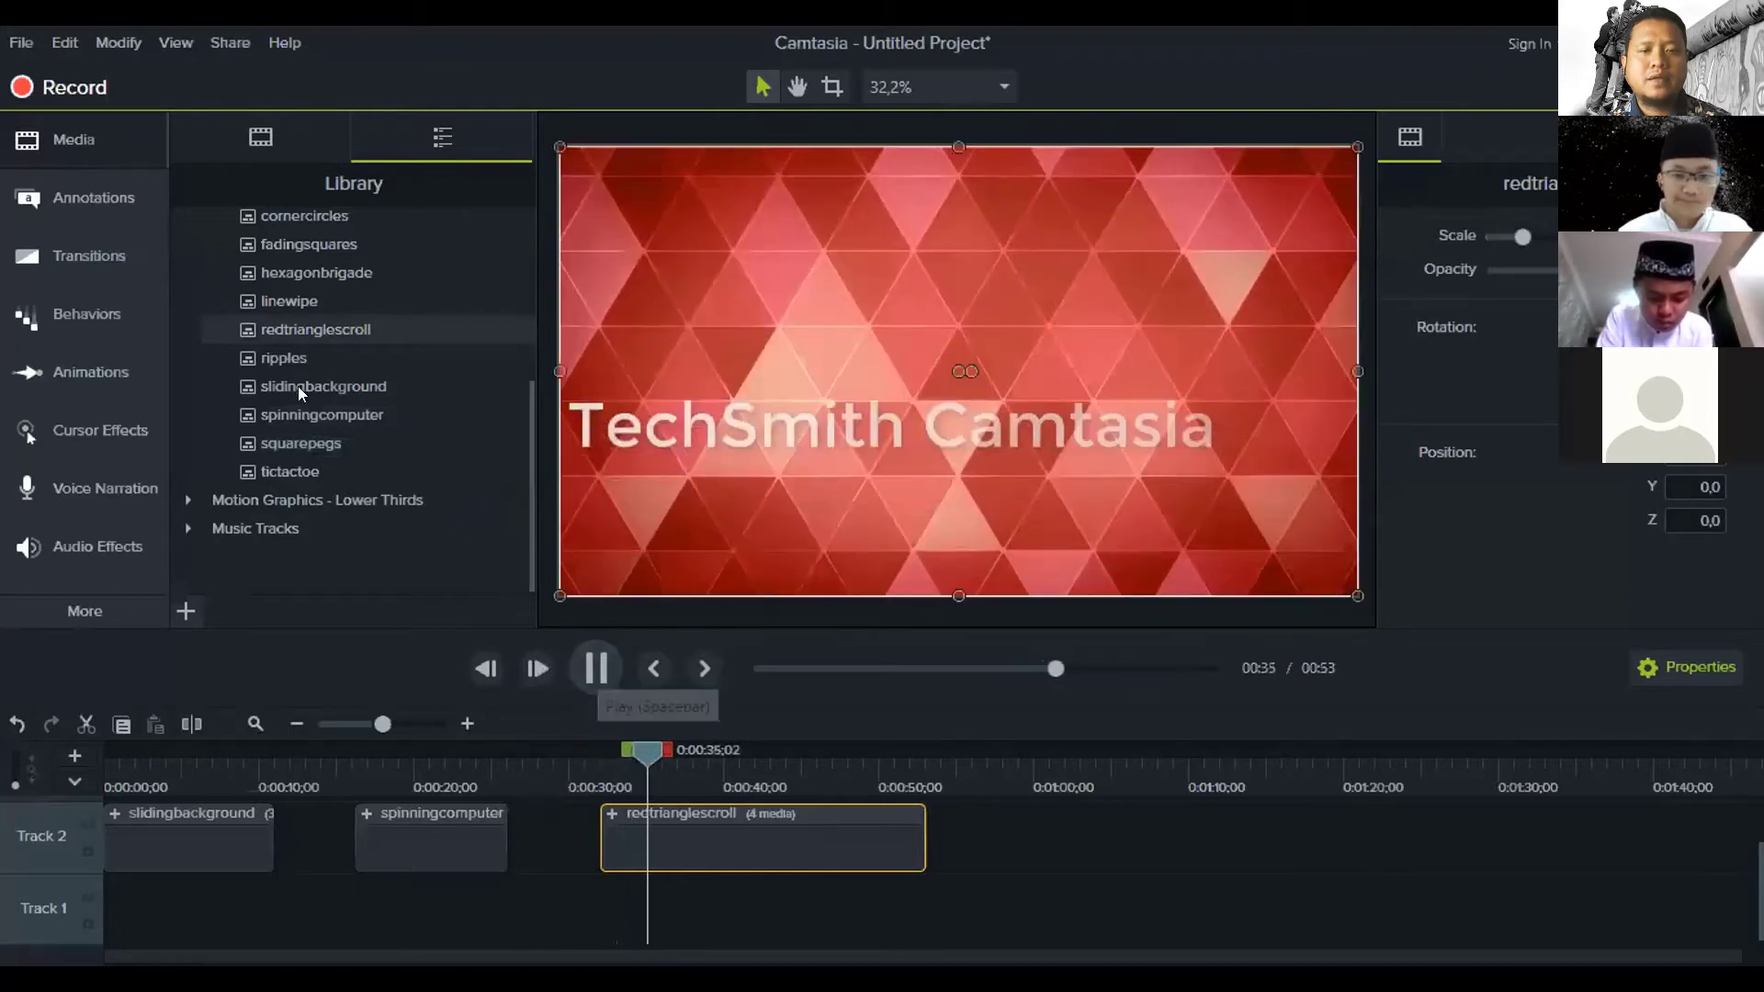
scroll(302, 390, up, 2)
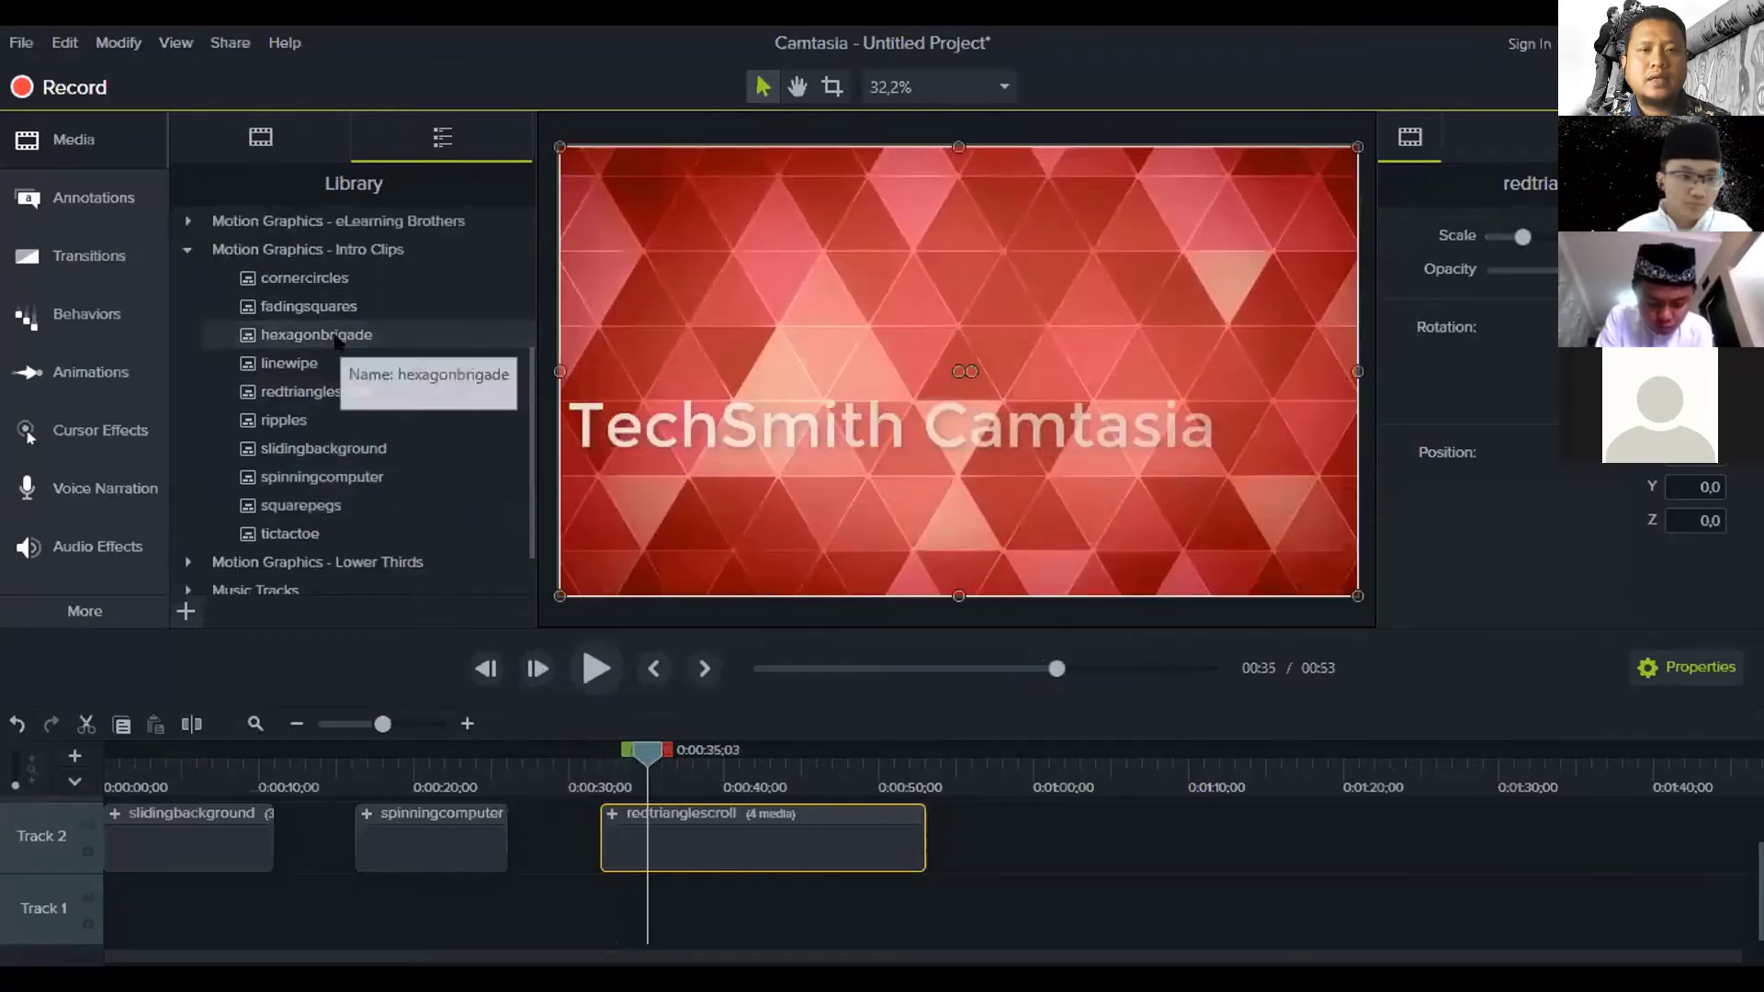
Add hexagonbrigade at the end of Track 2, preview it, then select the first three clips
drag(918, 864, 1009, 838)
click(1014, 754)
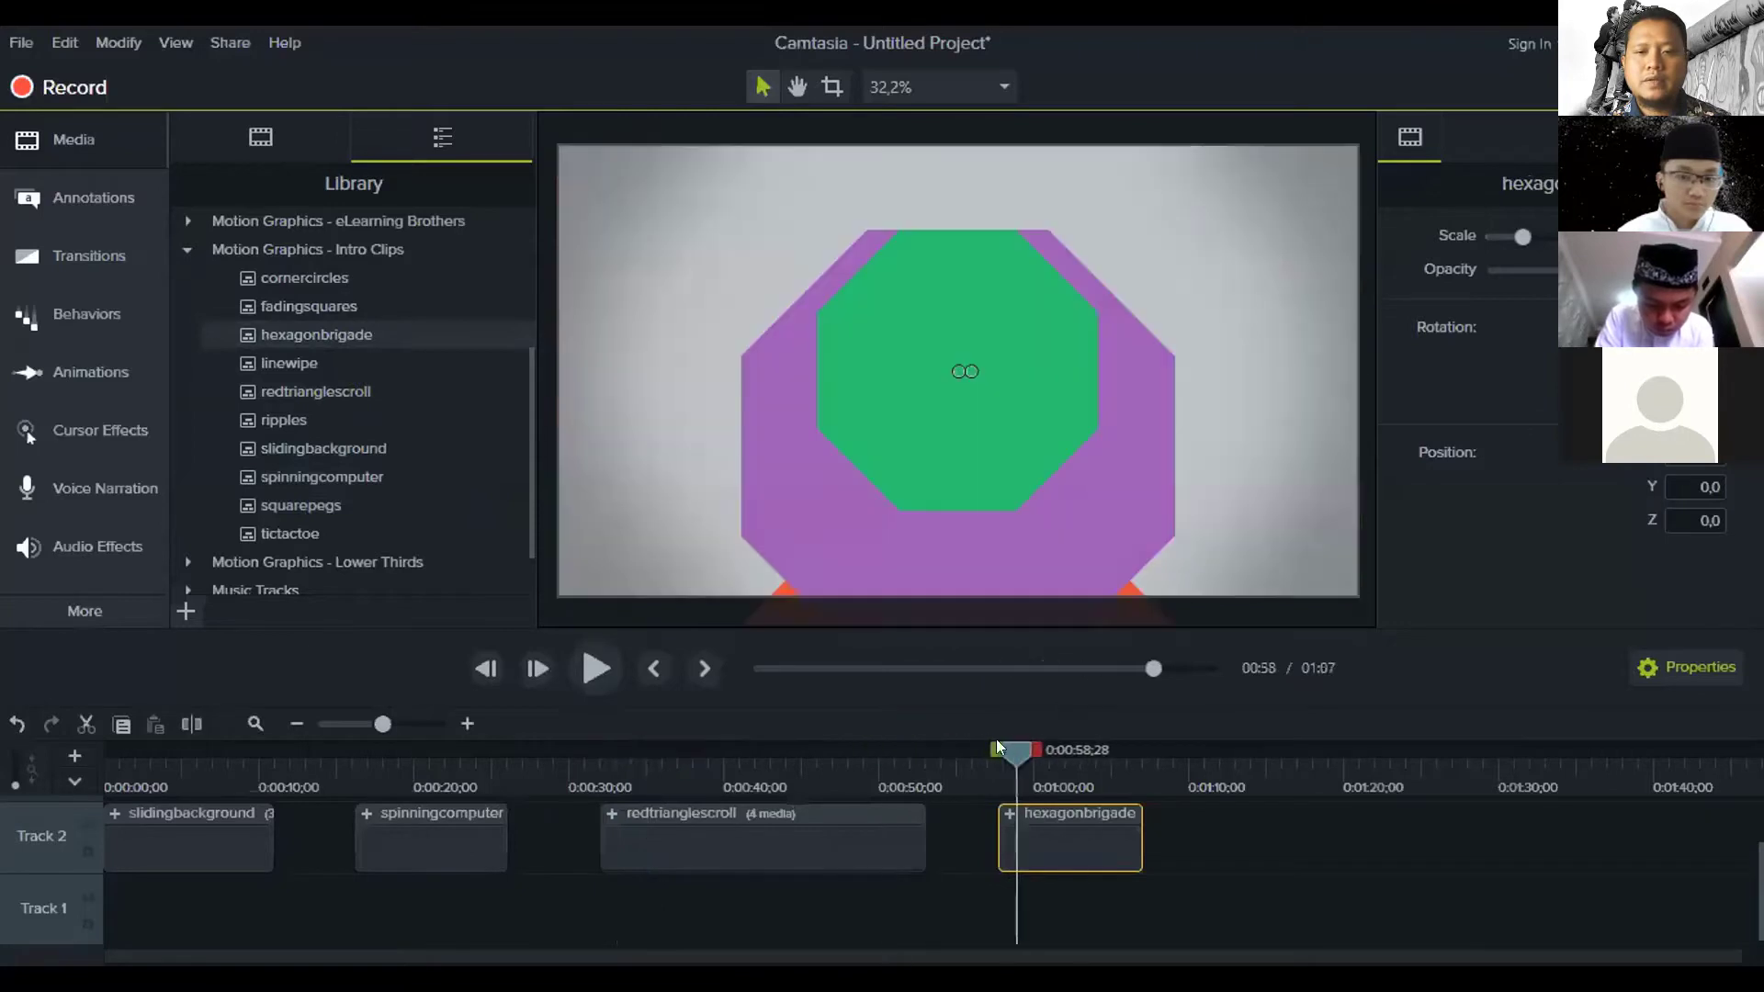
click(601, 654)
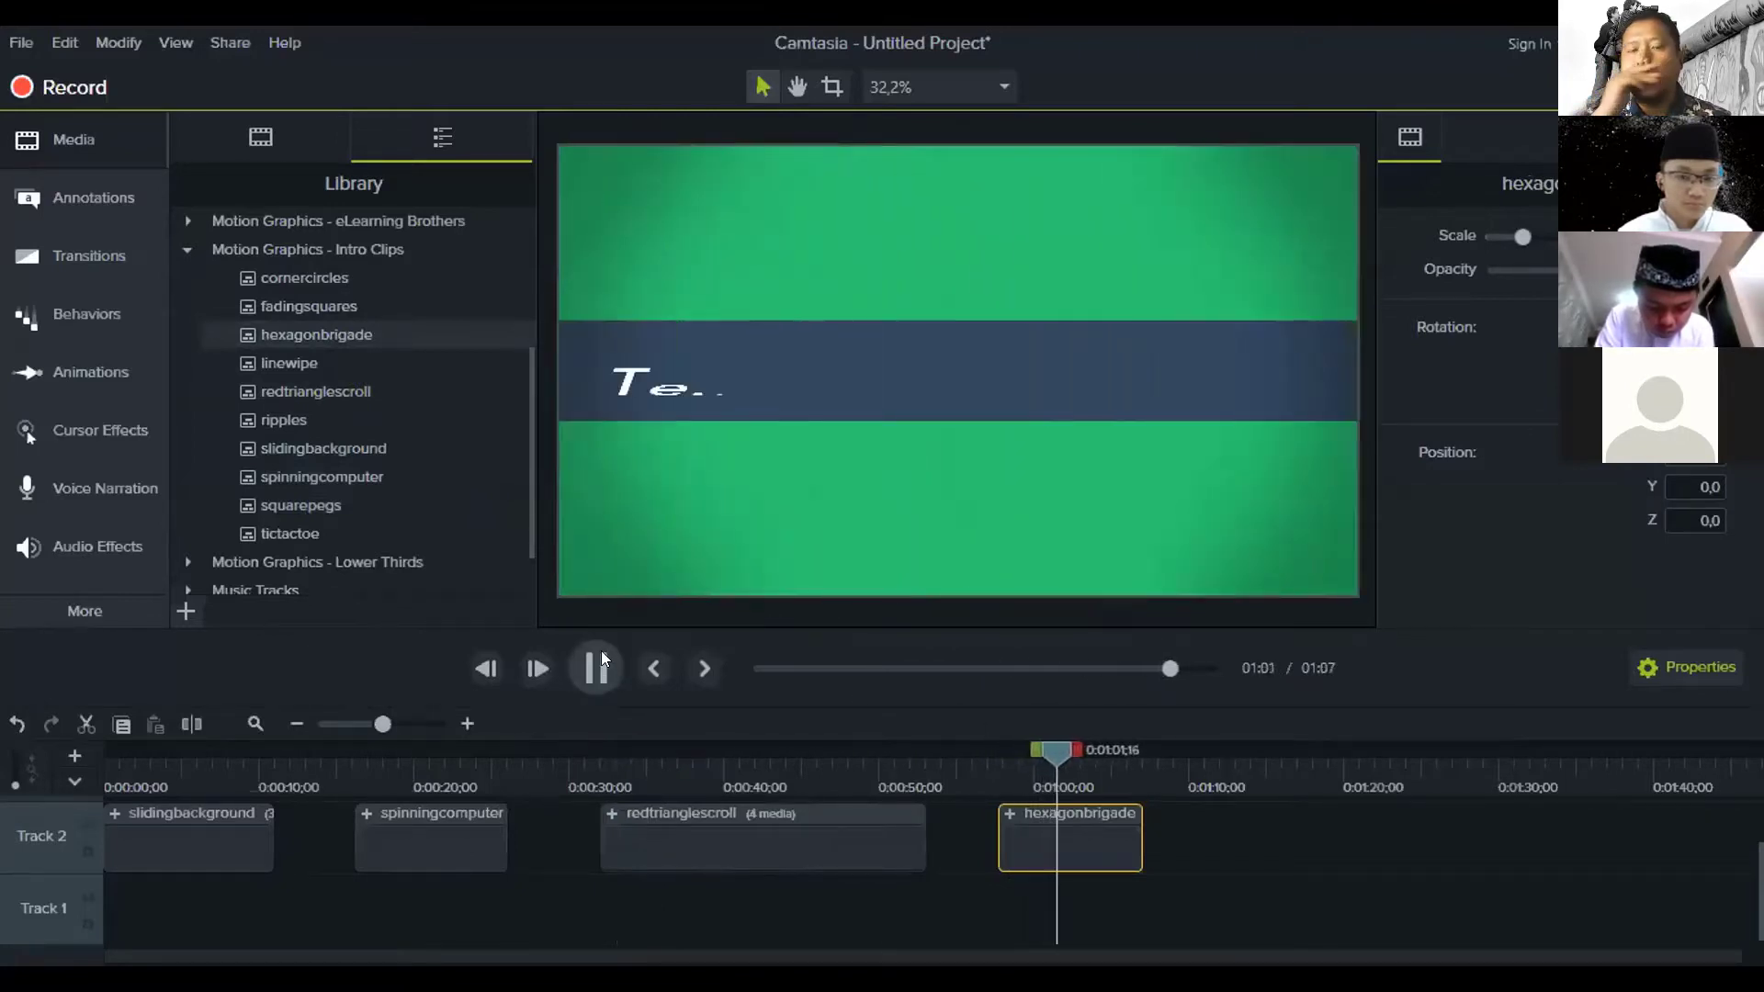
click(601, 654)
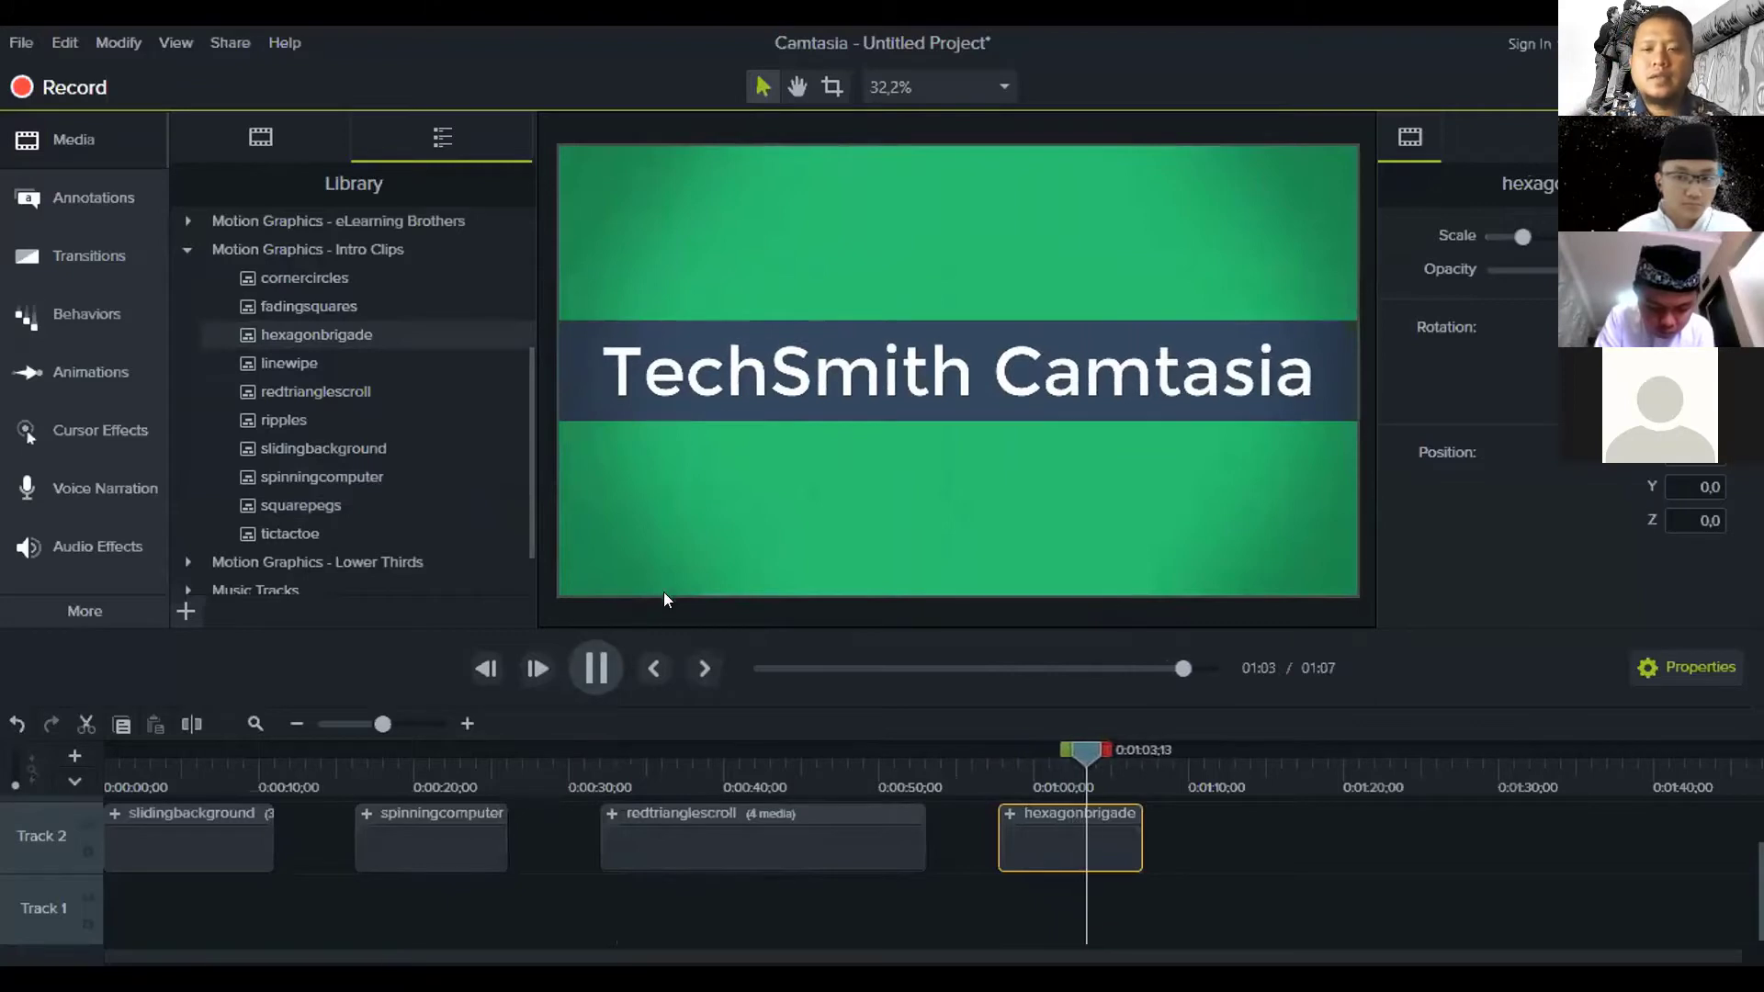
click(812, 917)
drag(812, 915, 208, 816)
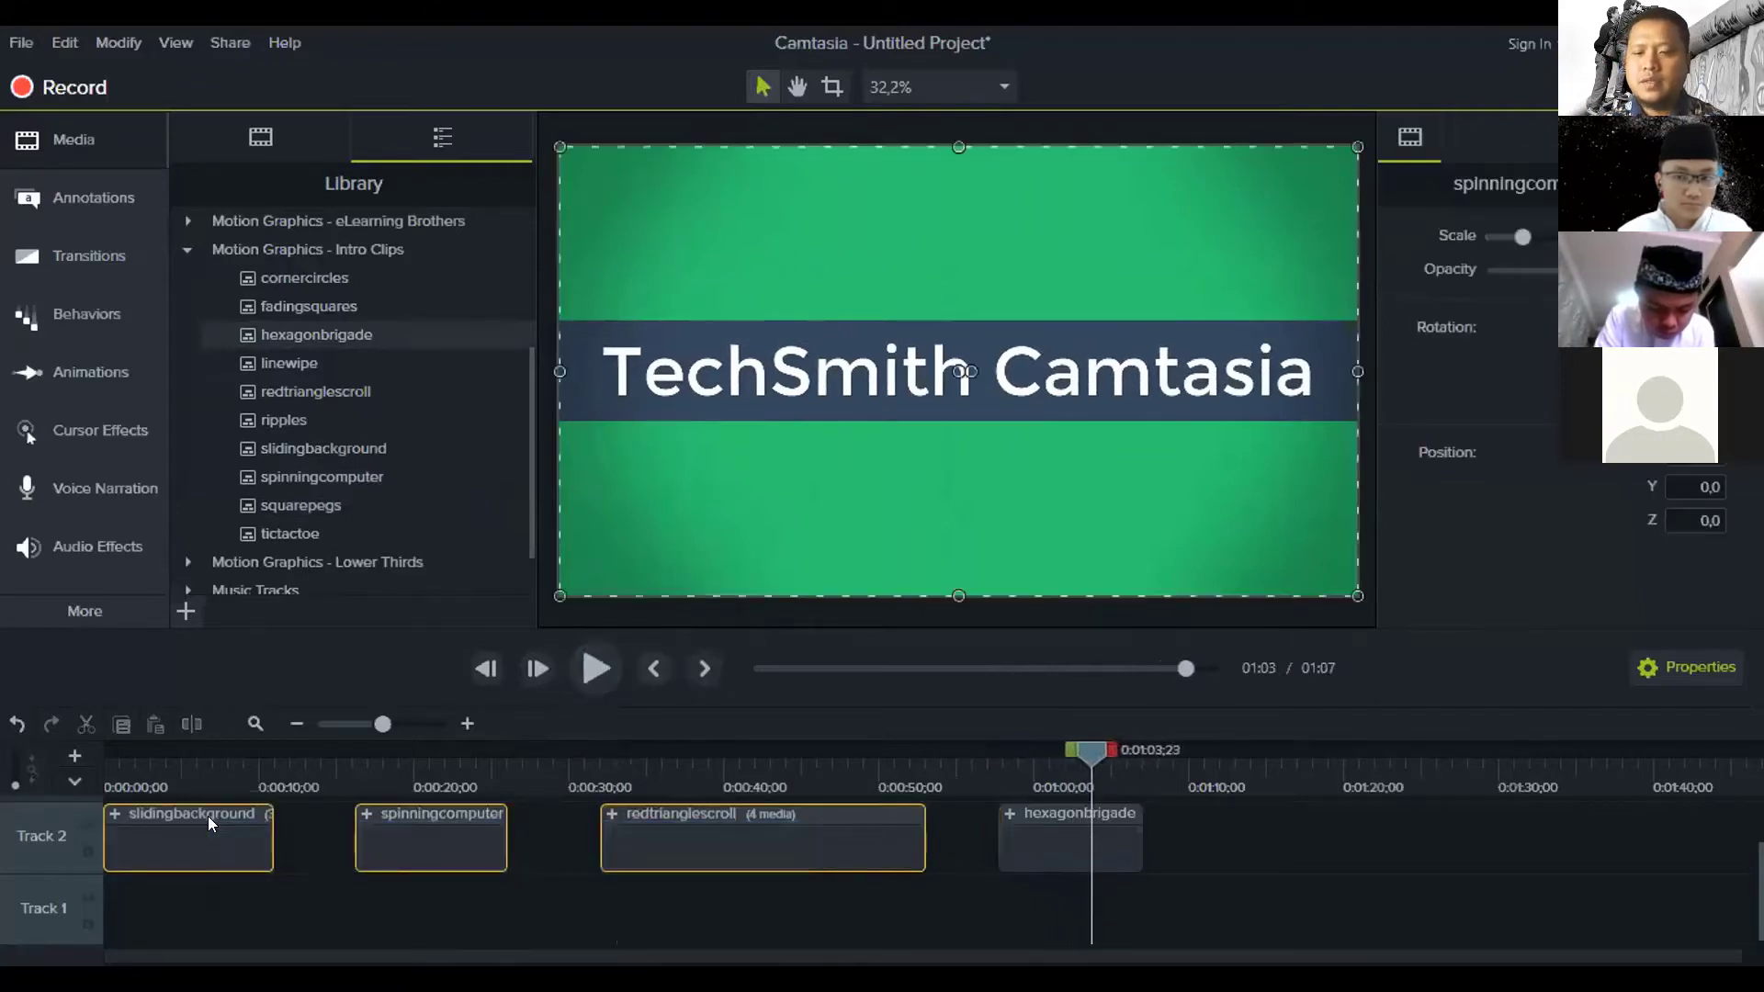
Delete the three other clips and move hexagonbrigade to 0:00 on Track 2
key(Delete)
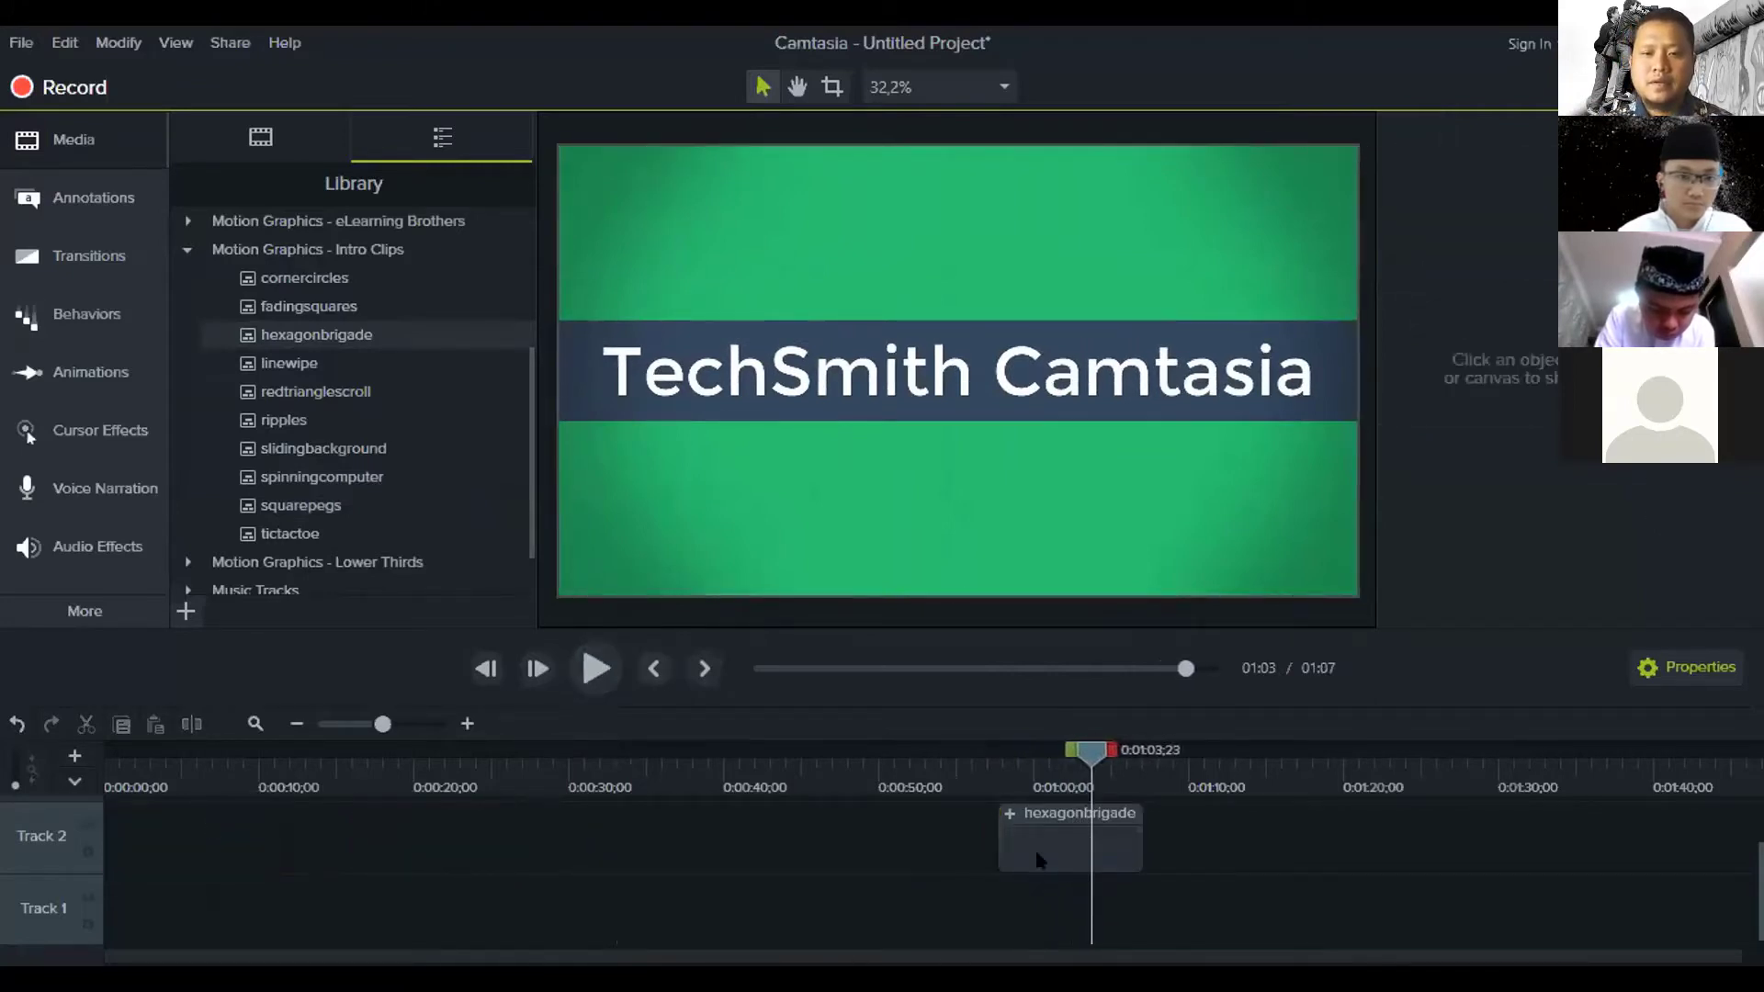
drag(1038, 859, 94, 836)
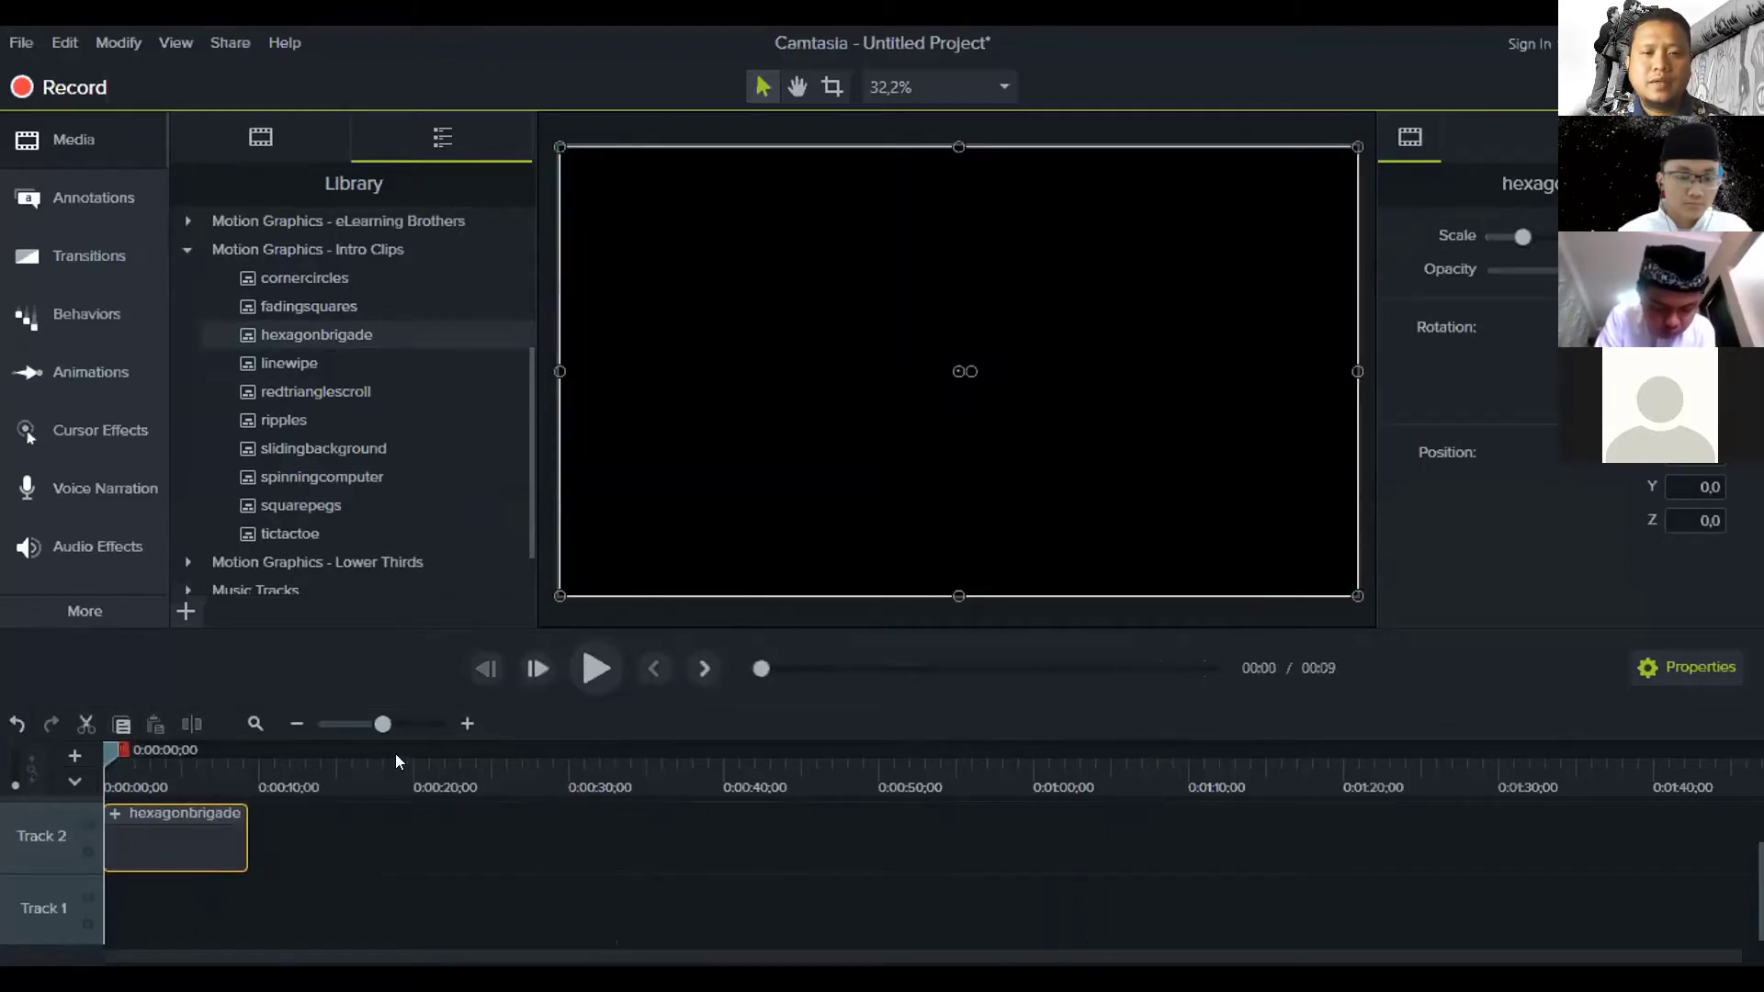
click(588, 657)
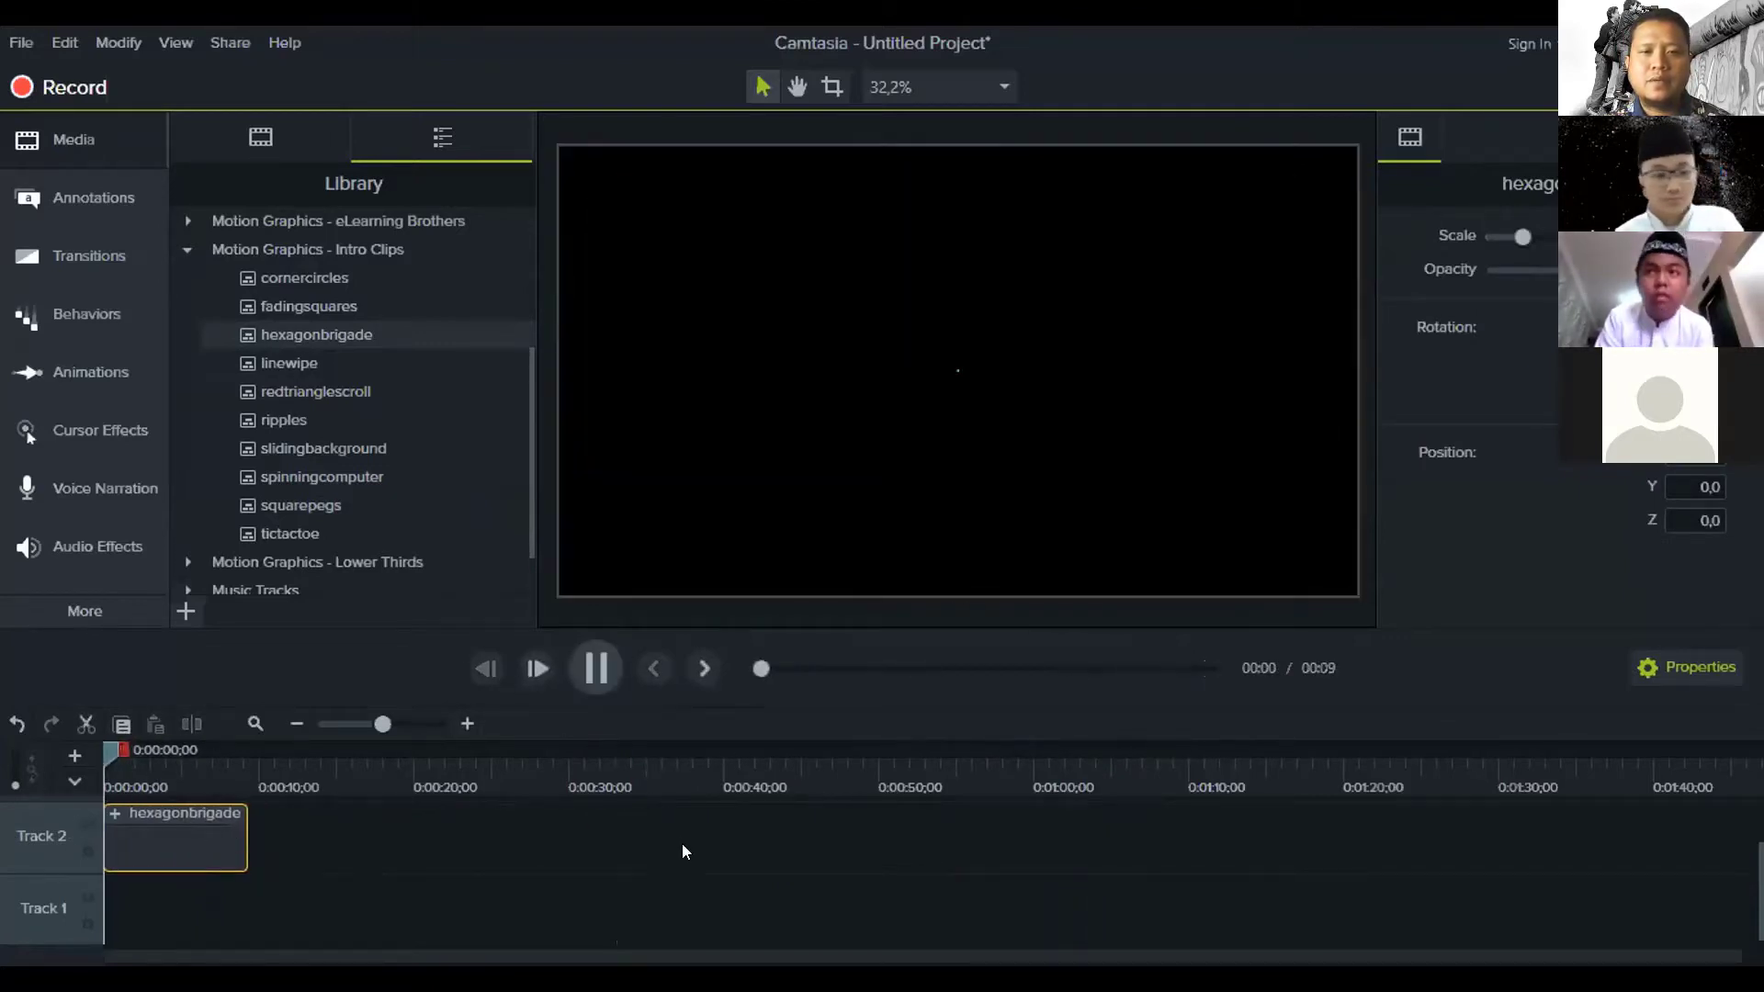
click(689, 865)
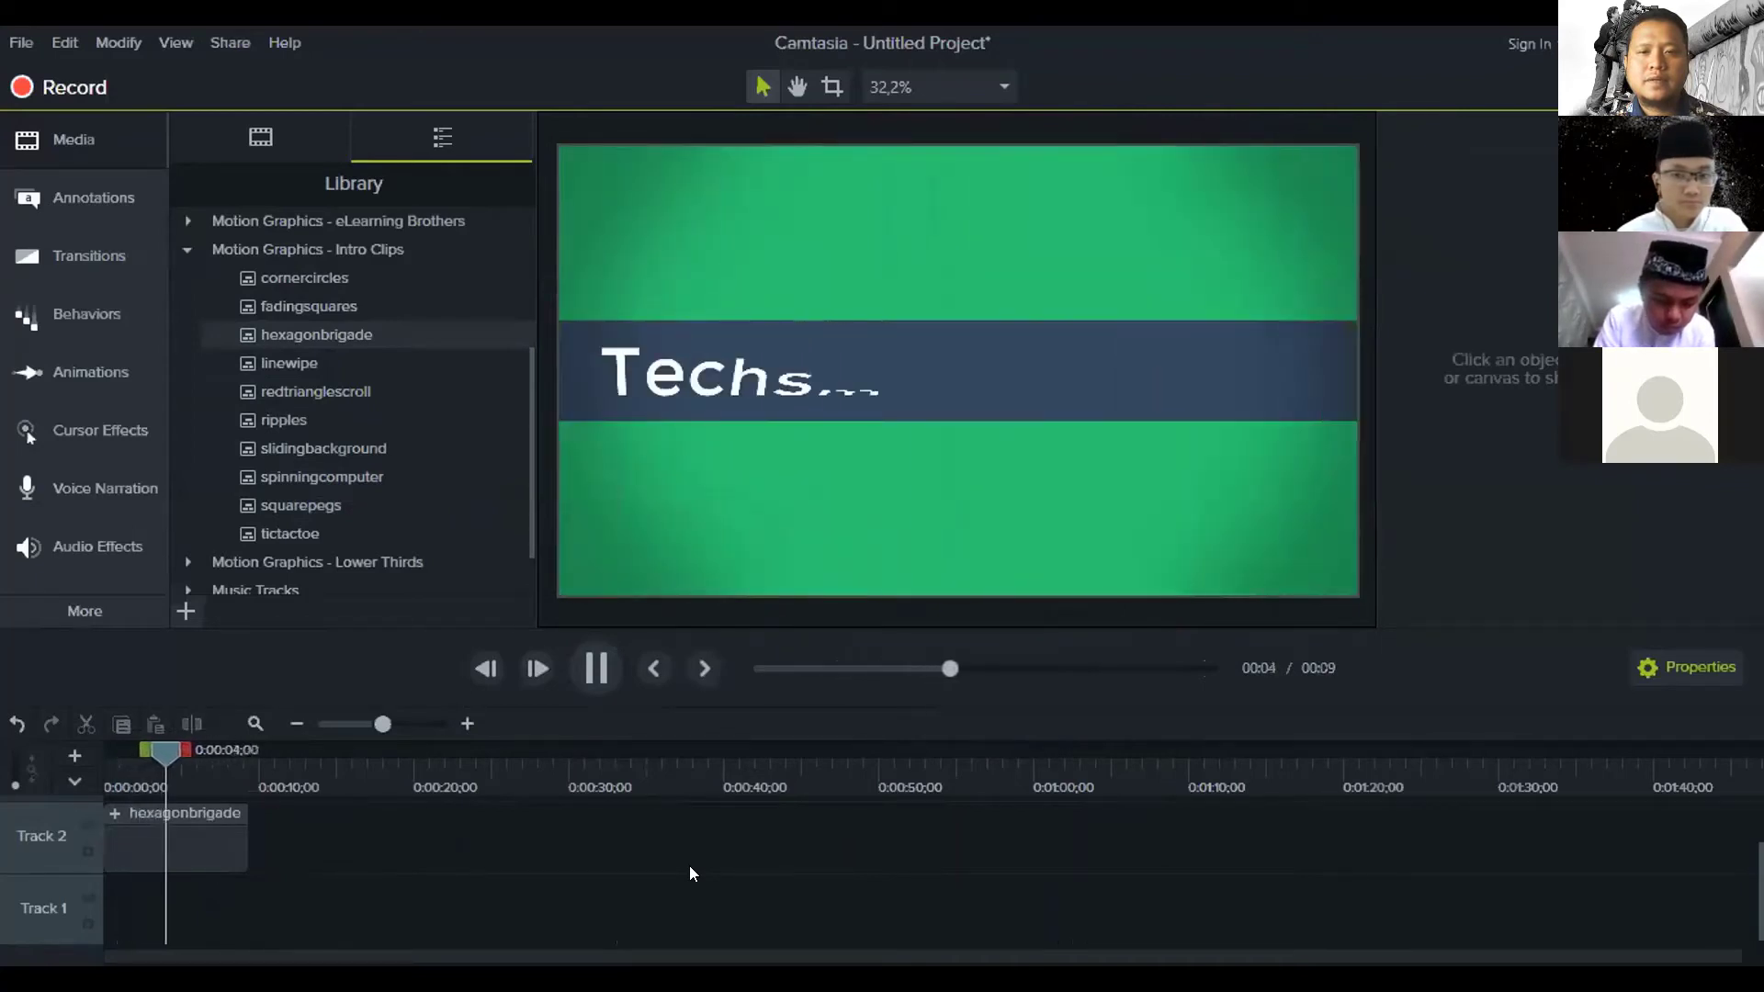
Stop the preview near four seconds and enlarge the timeline by shrinking the canvas
click(598, 670)
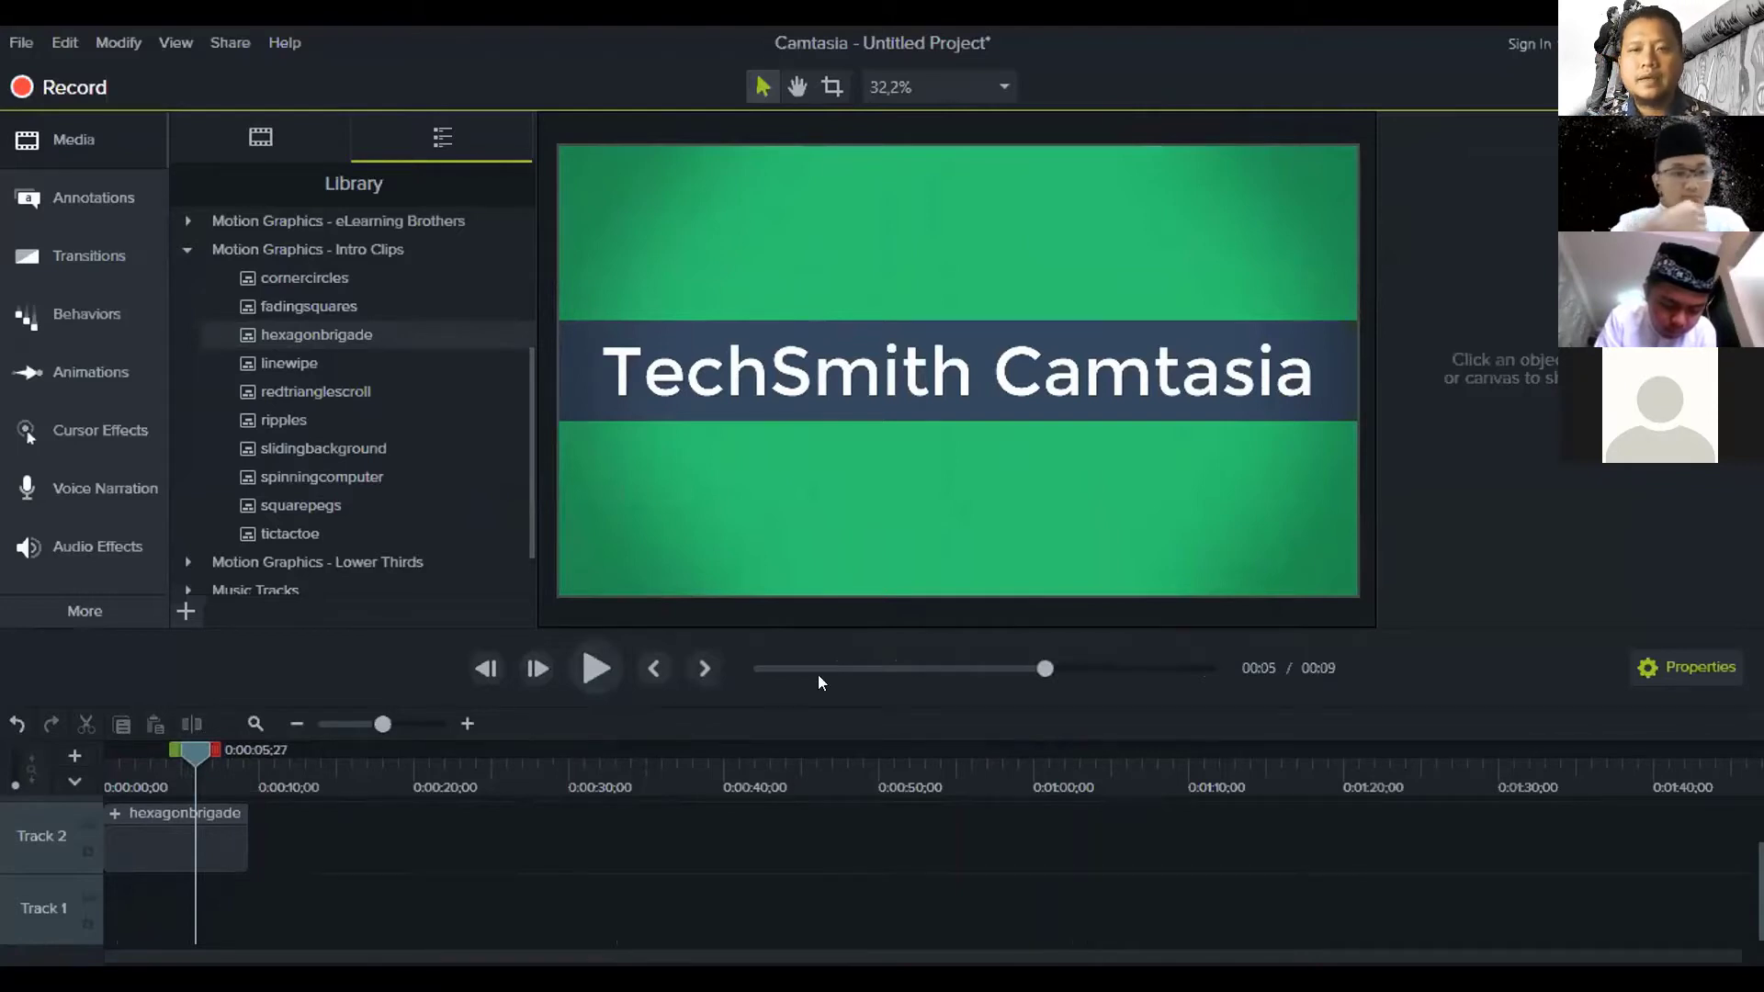
drag(199, 751, 157, 816)
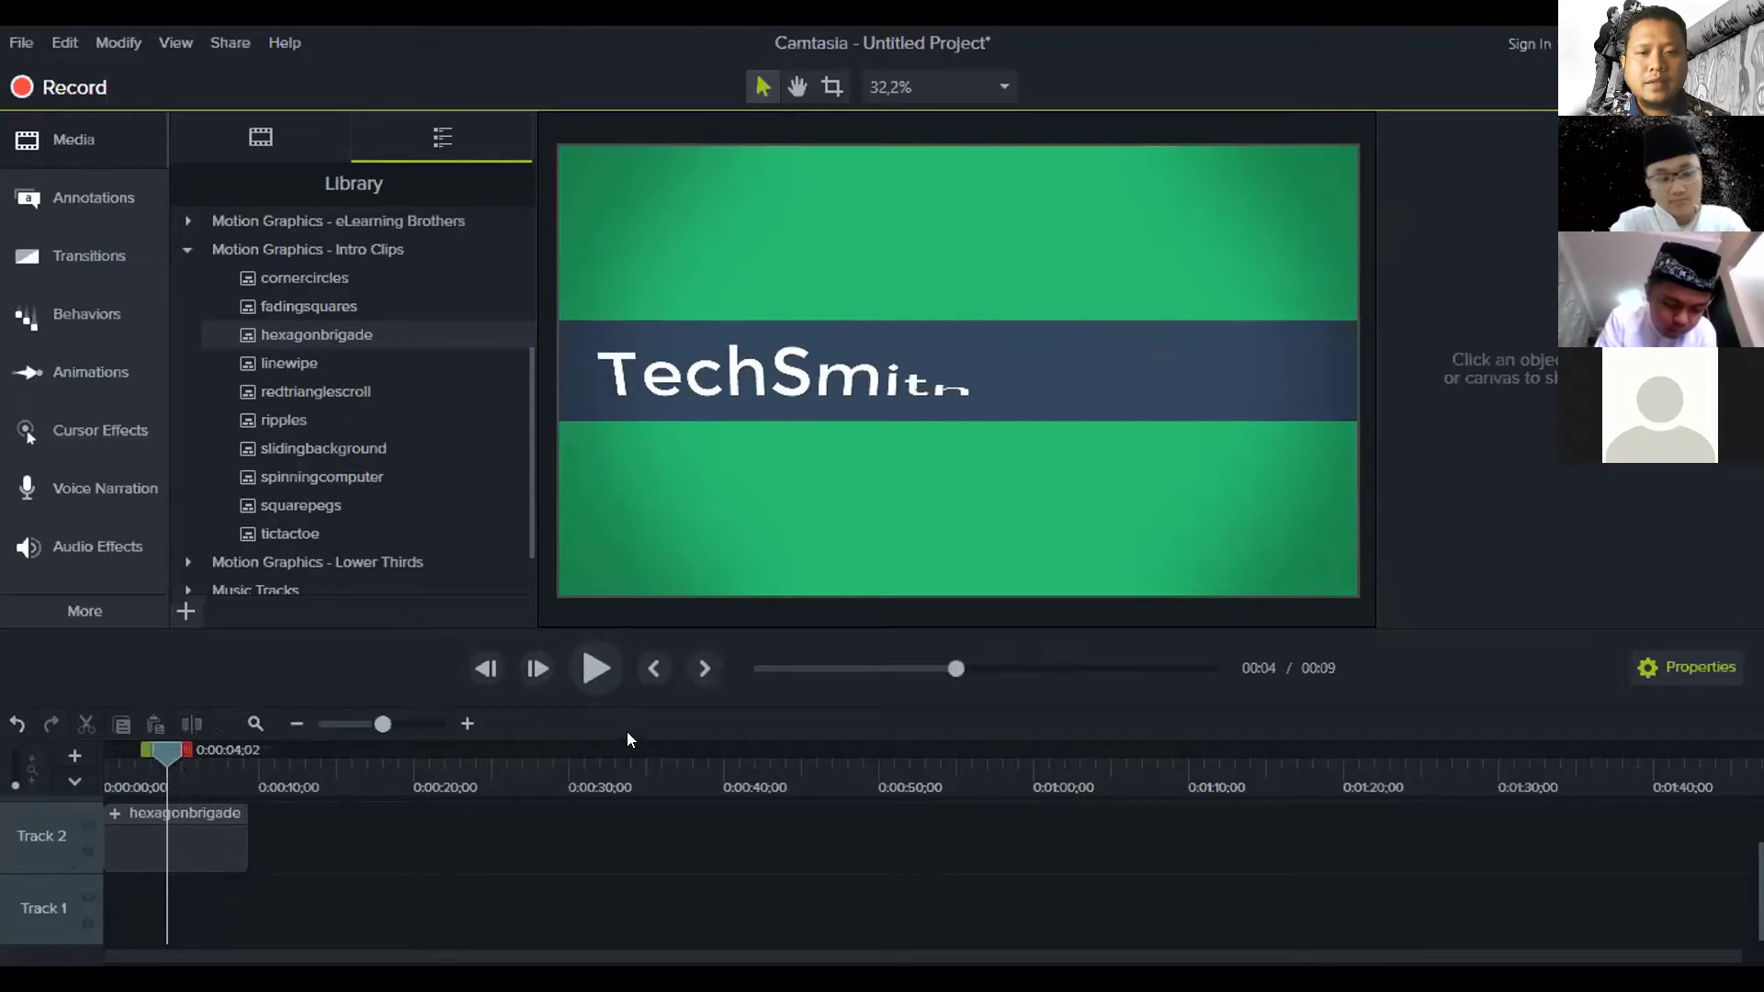
drag(691, 622, 691, 468)
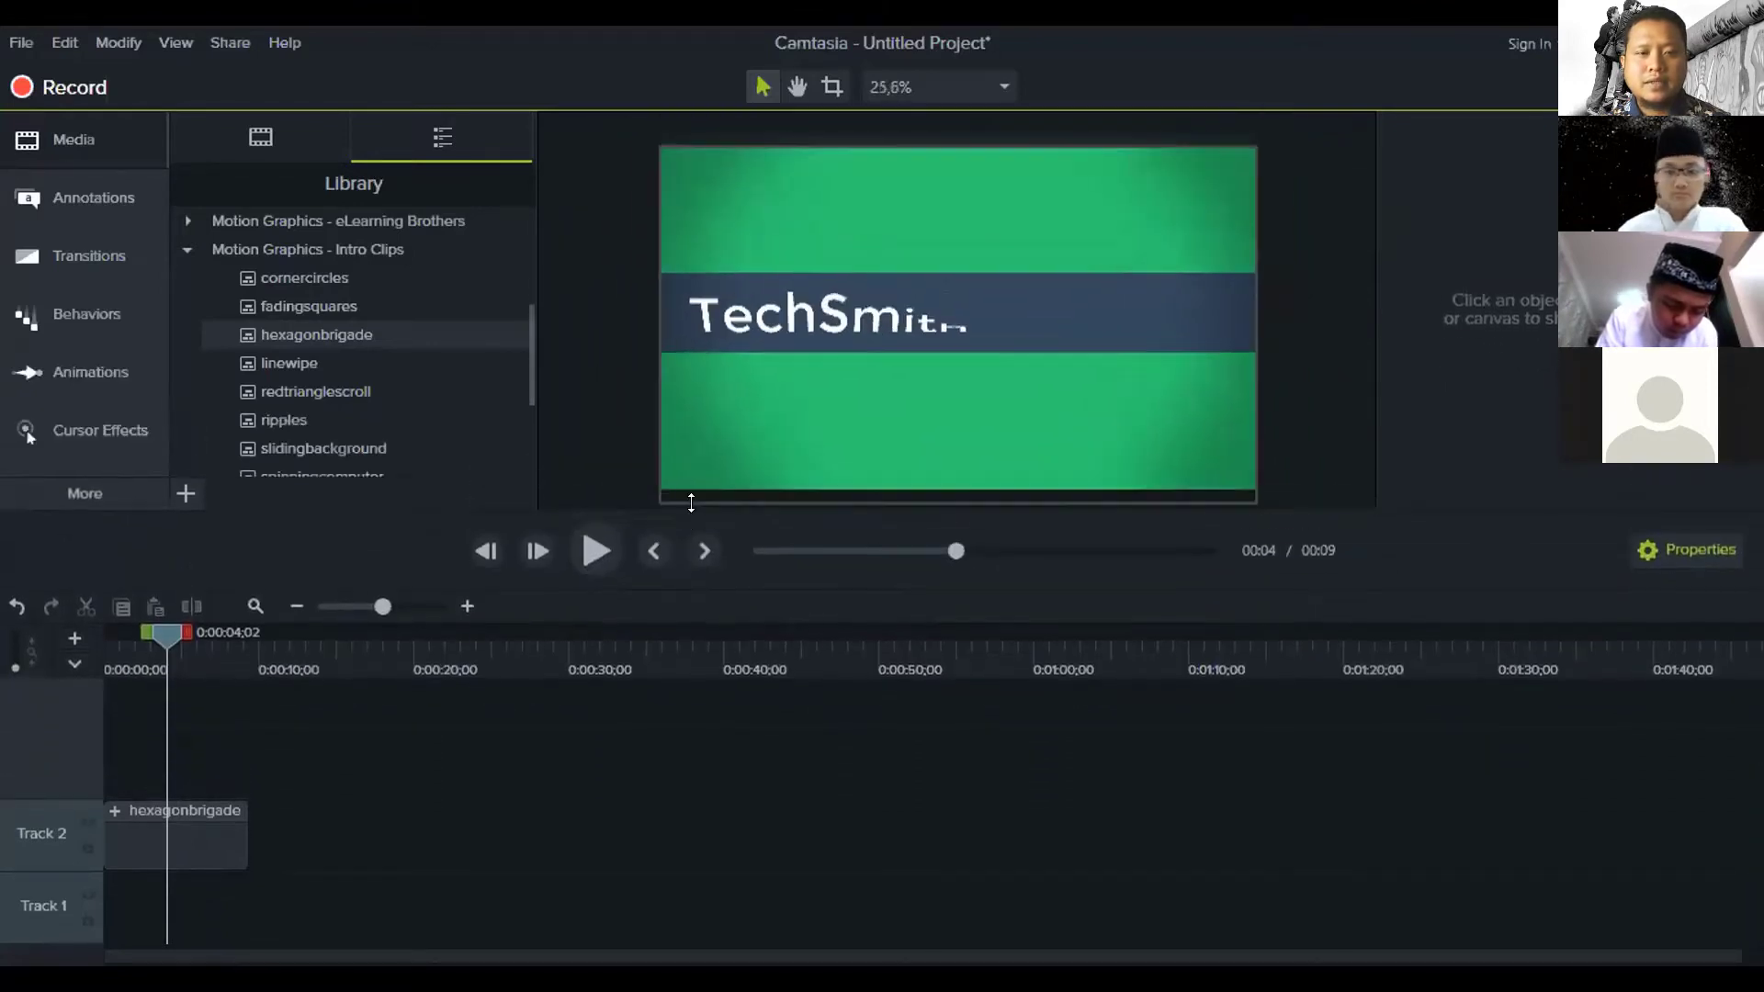
Zoom the timeline to one-second marks, heighten Track 2, and scrub through the 'TechSmith Camtasia' title
click(467, 609)
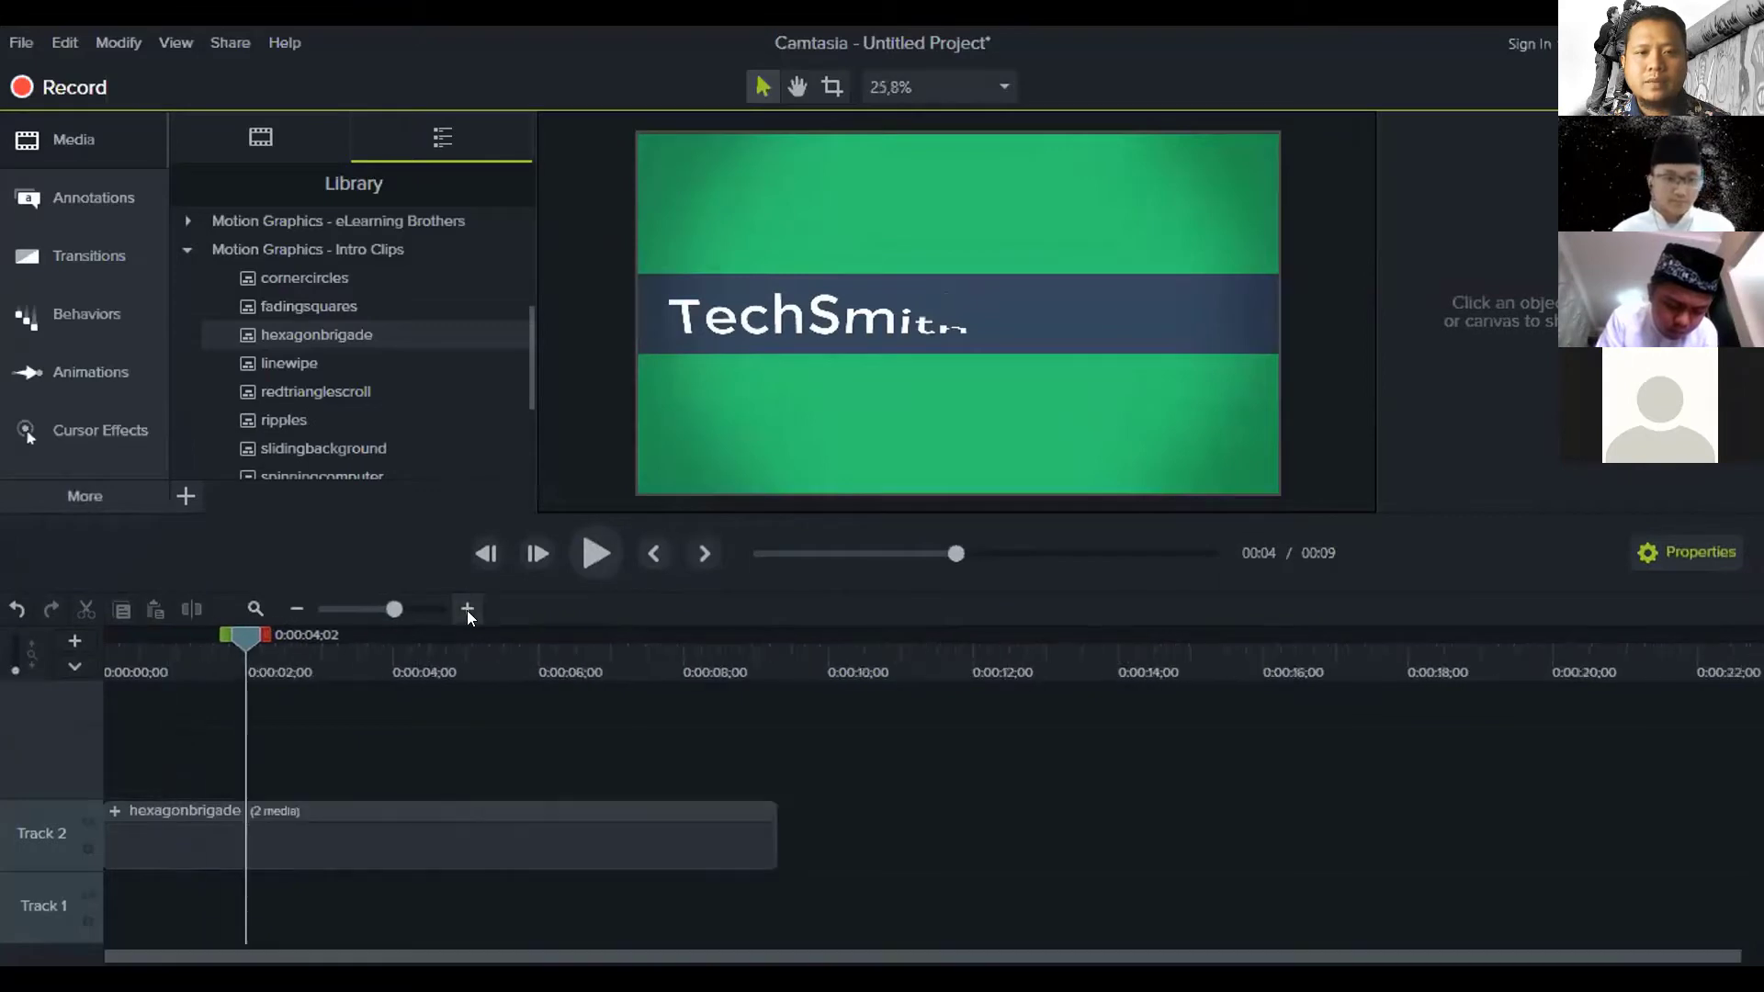
click(467, 609)
drag(50, 788, 74, 732)
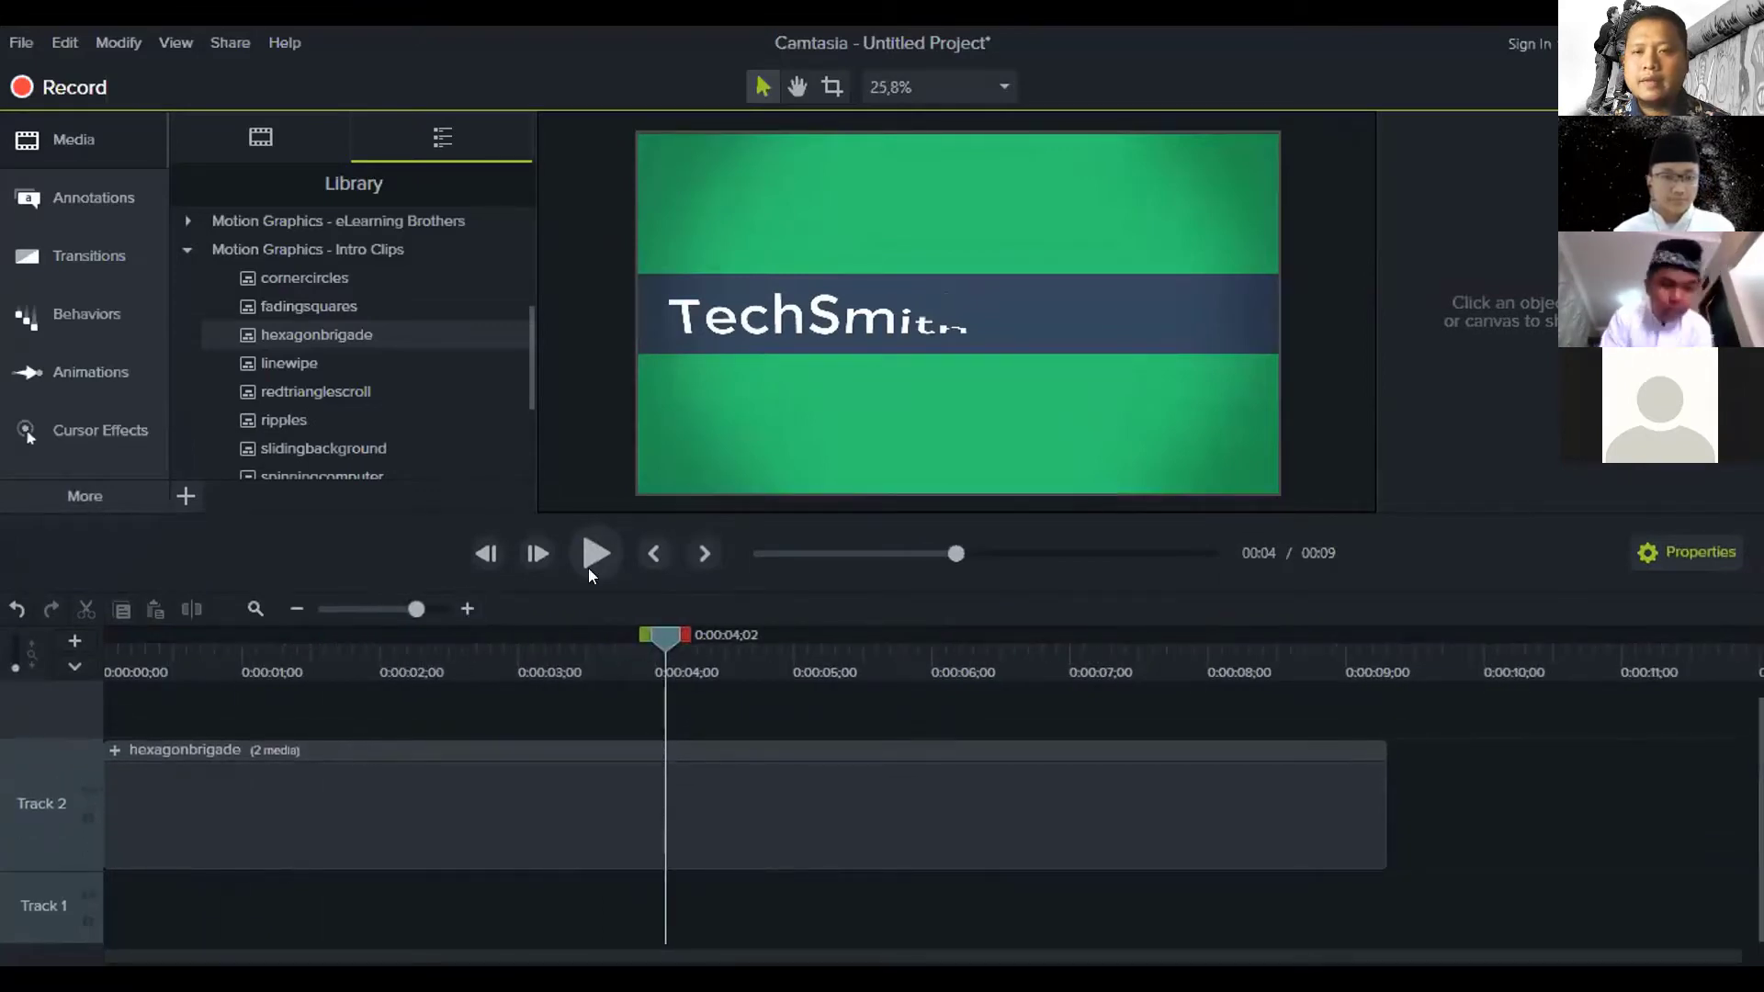
drag(675, 634, 154, 643)
drag(175, 722, 897, 795)
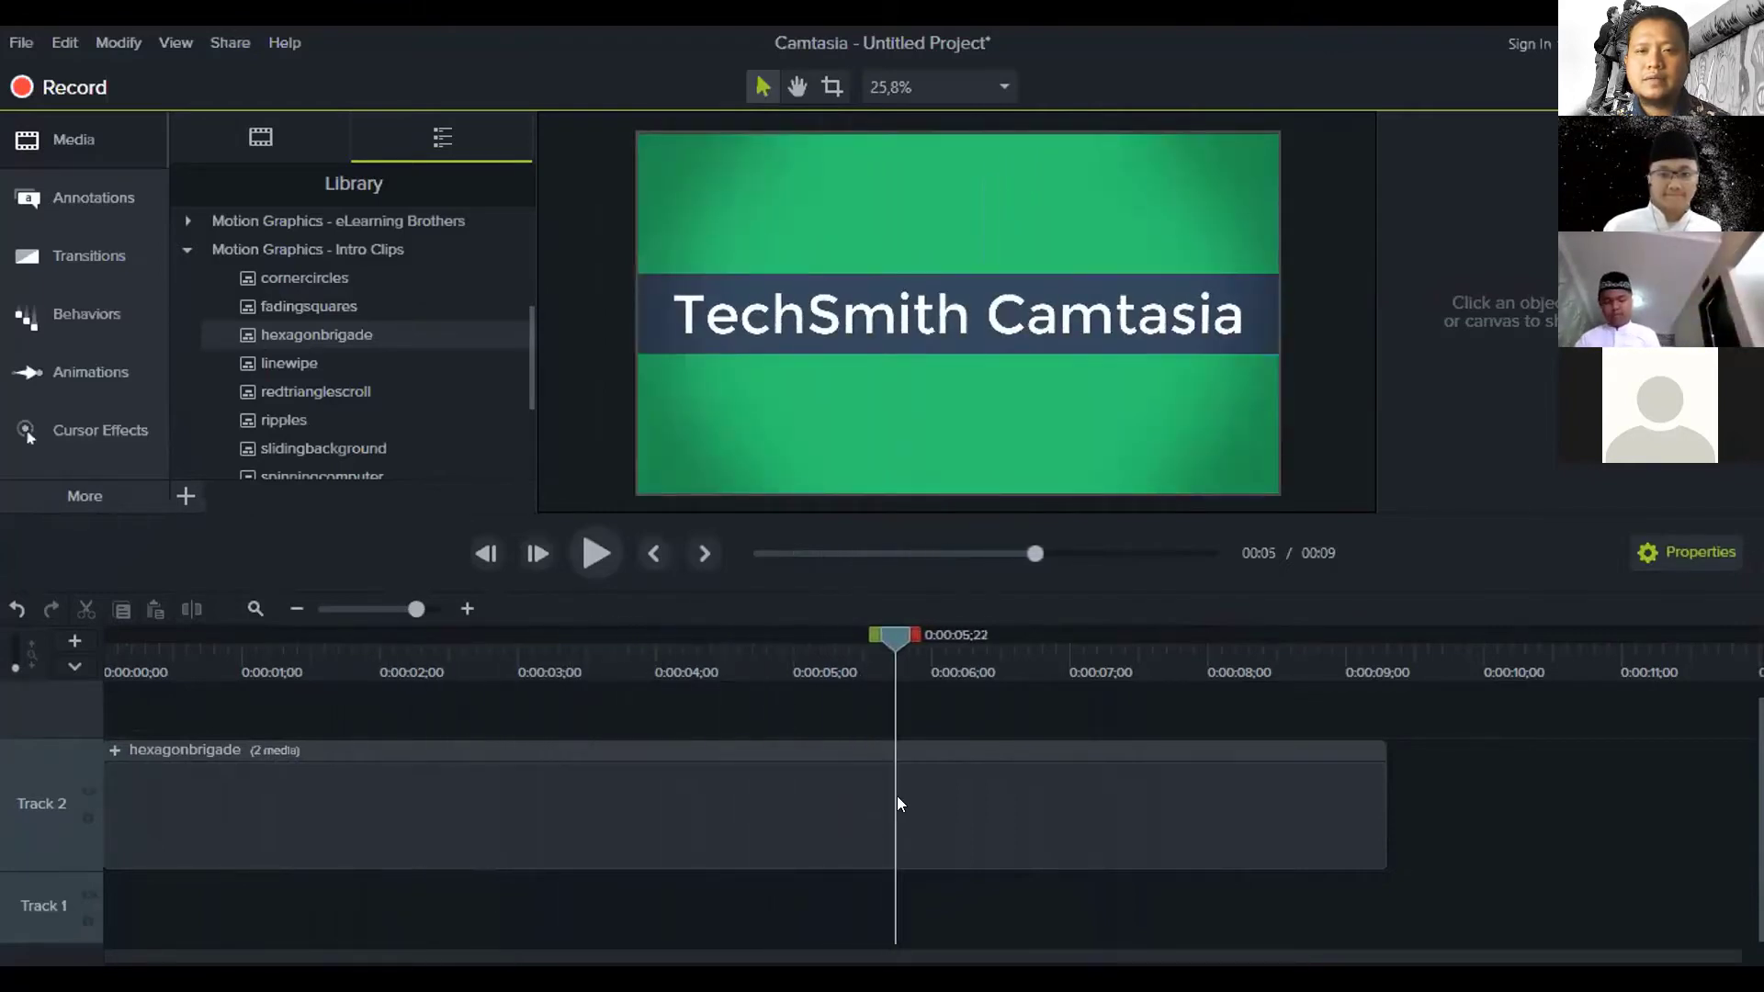
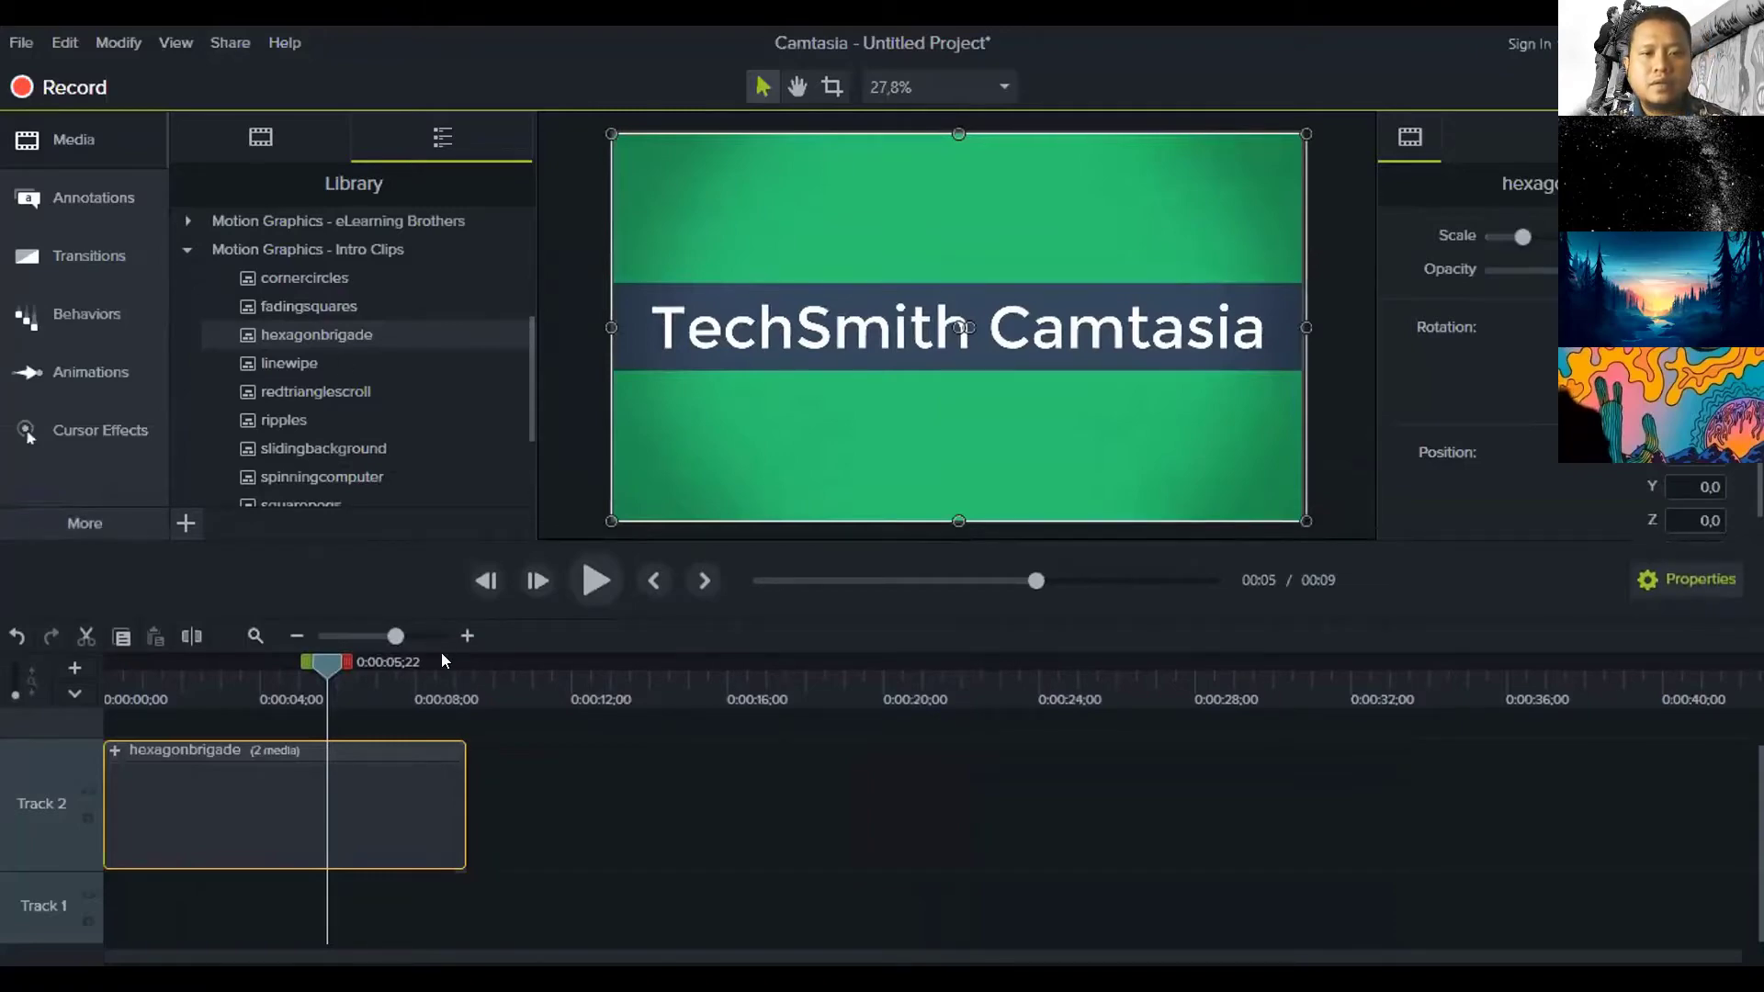
Zoom the timeline in to see the hexagonbrigade clip on Track 2 better
click(466, 636)
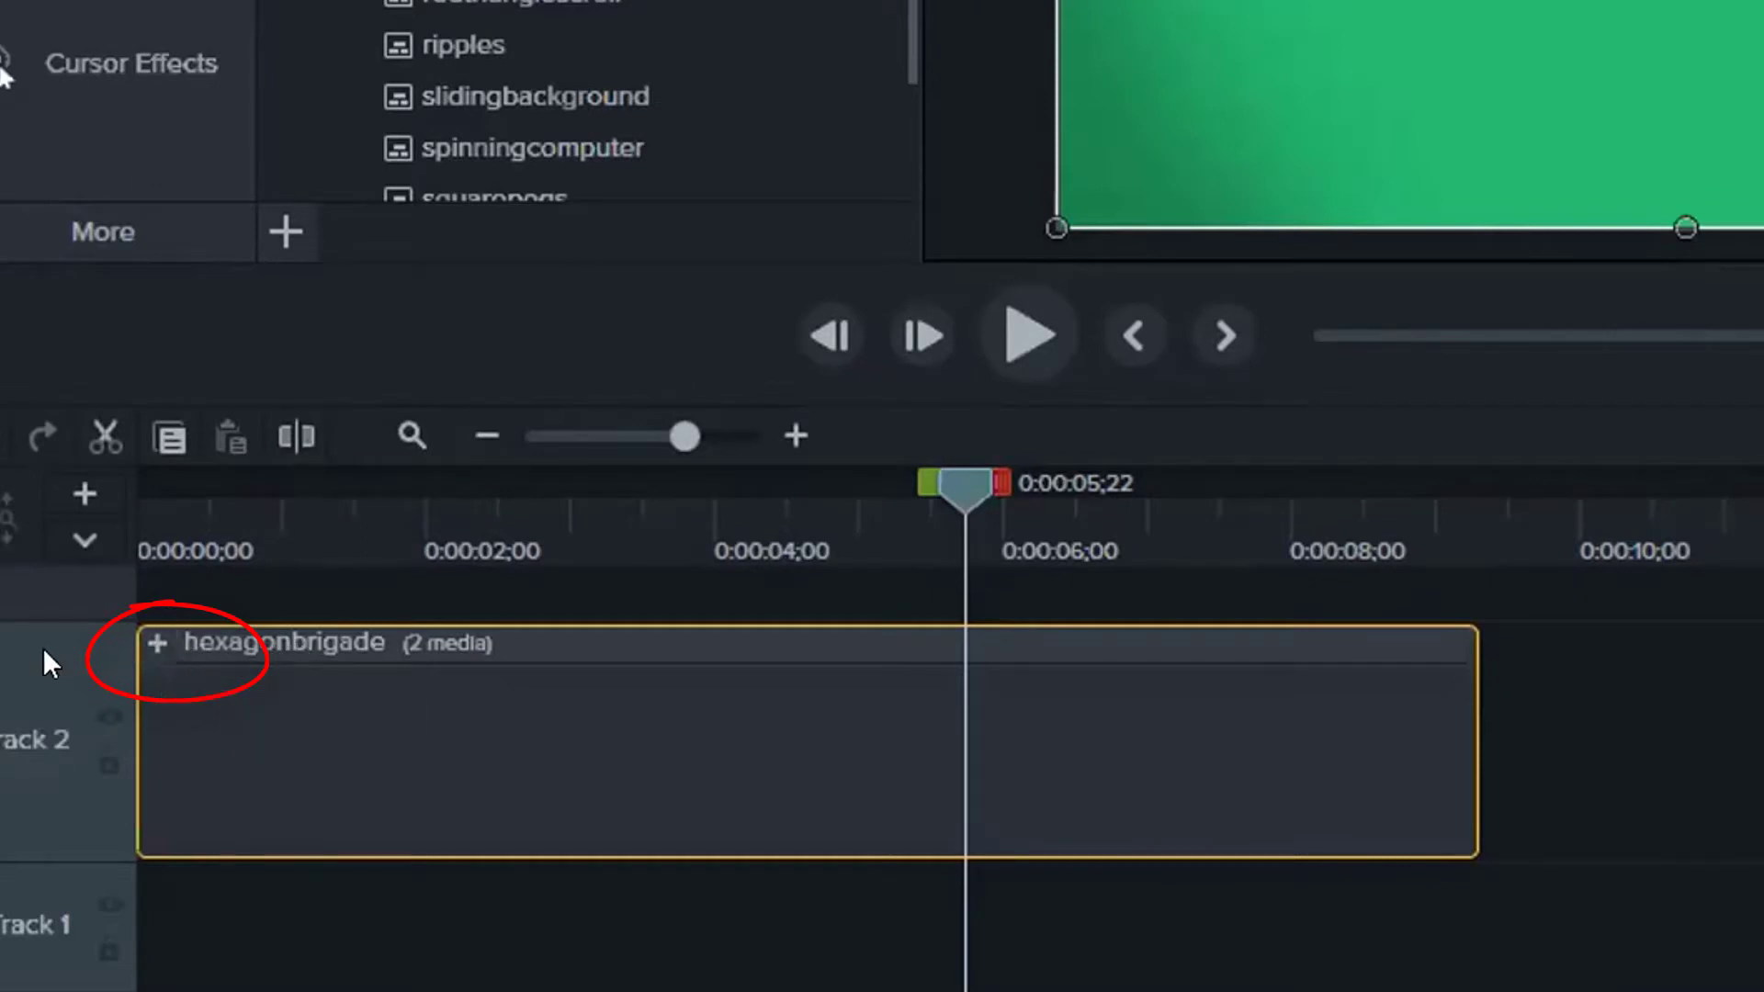
Expand the hexagonbrigade group and inspect its Text clip and Shapes subgroup
click(153, 642)
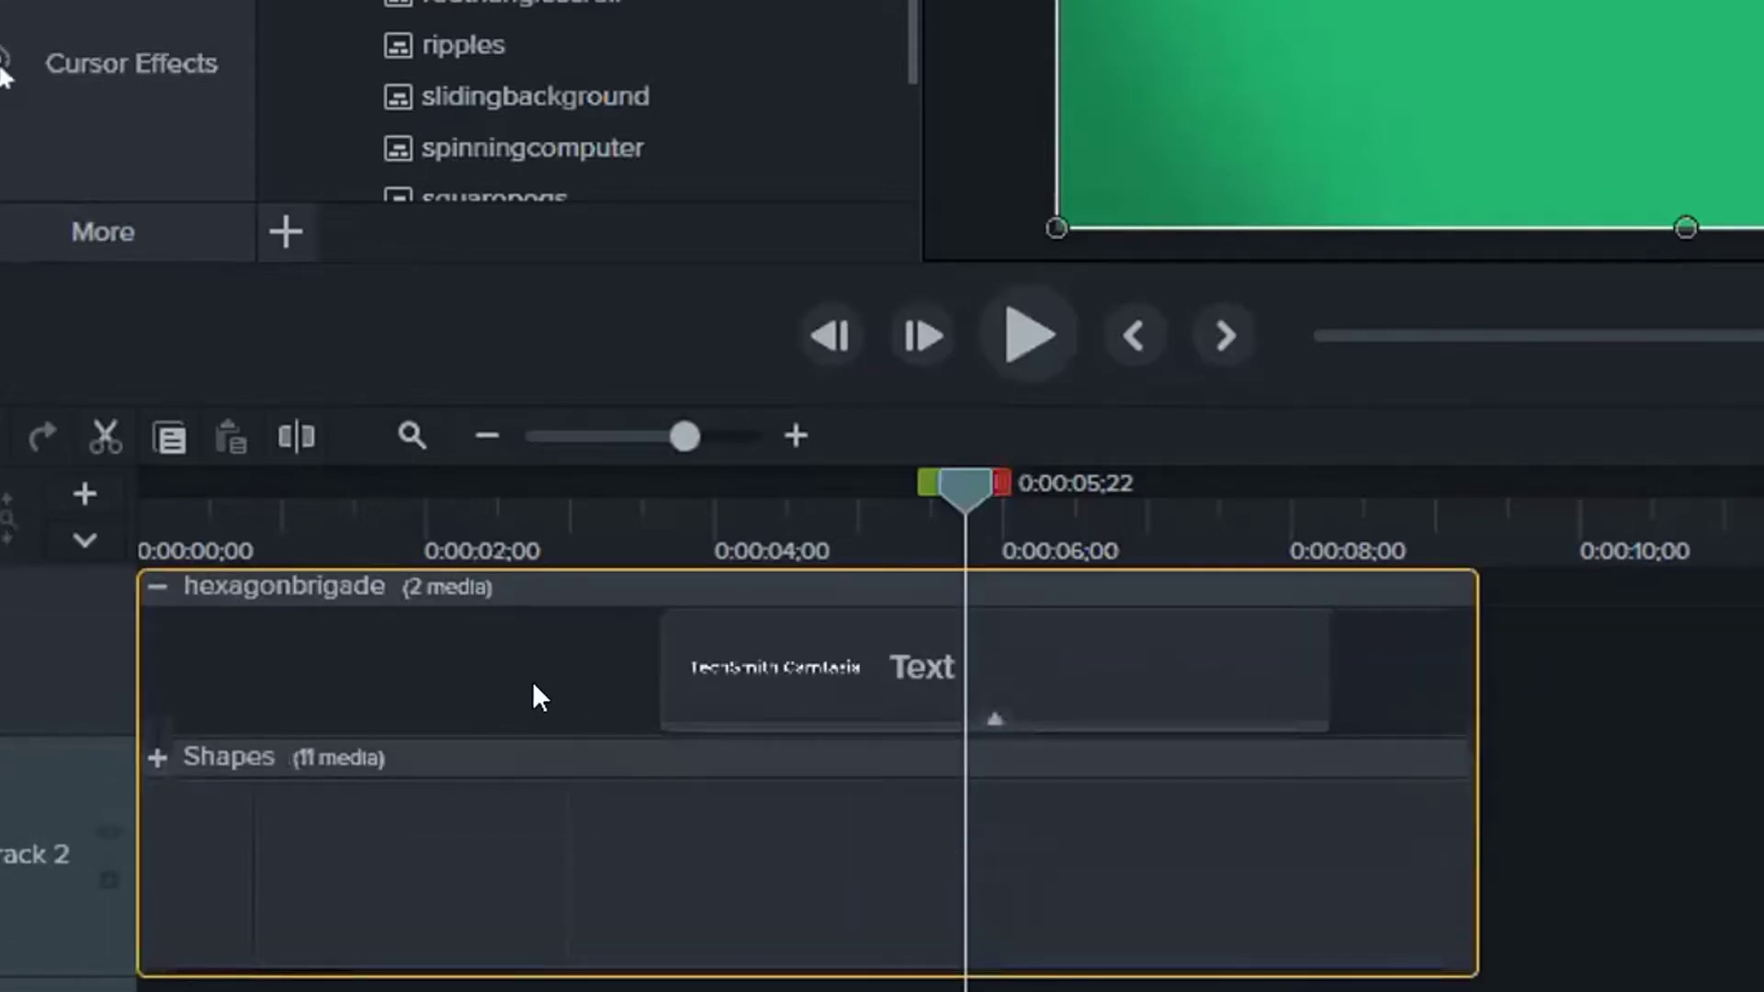
click(234, 869)
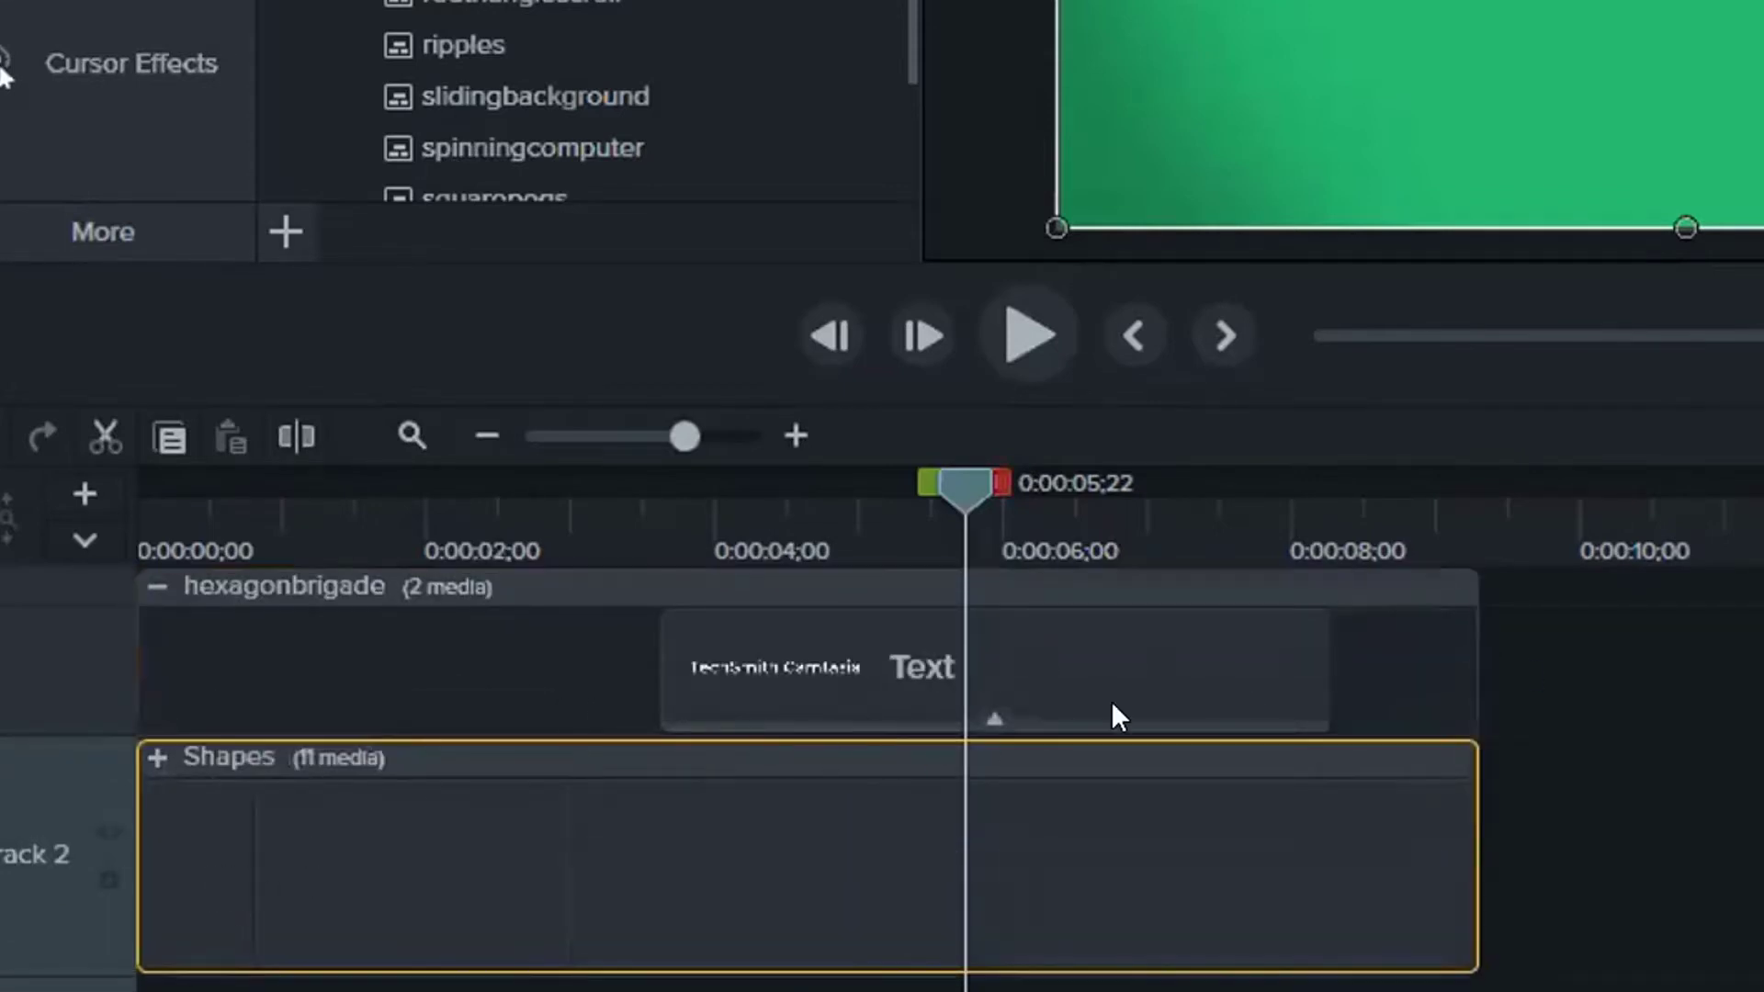
click(1183, 654)
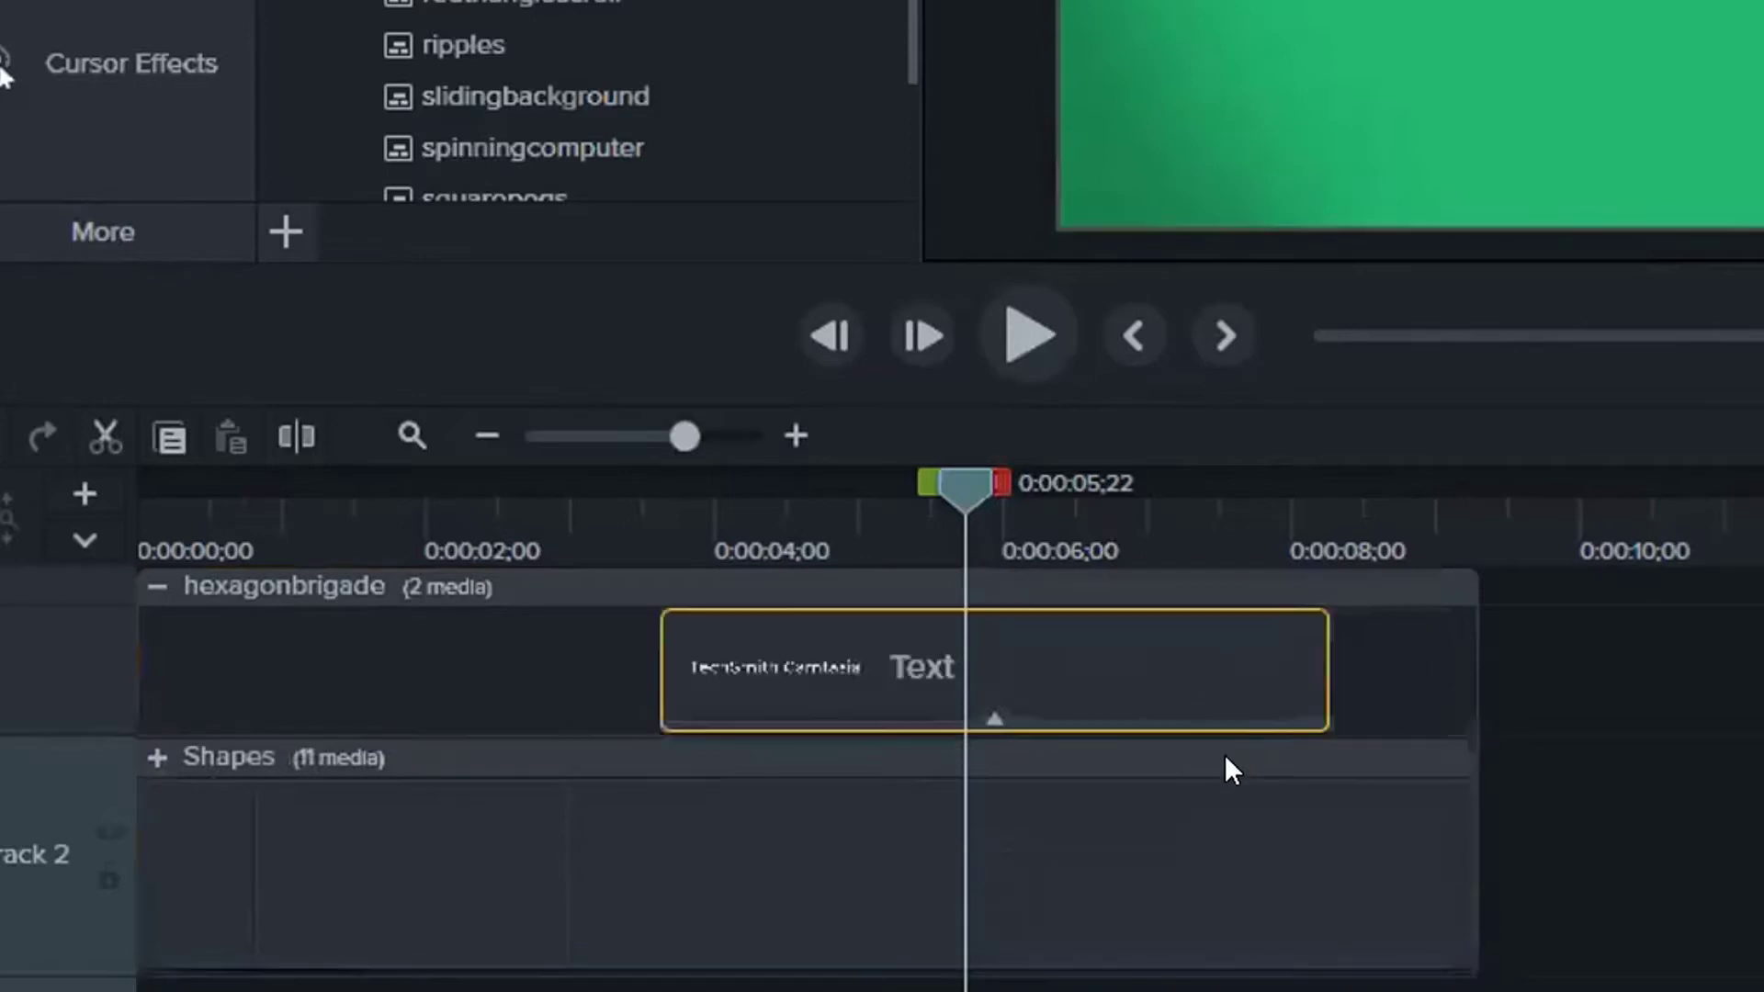
click(444, 890)
click(1310, 694)
click(1186, 869)
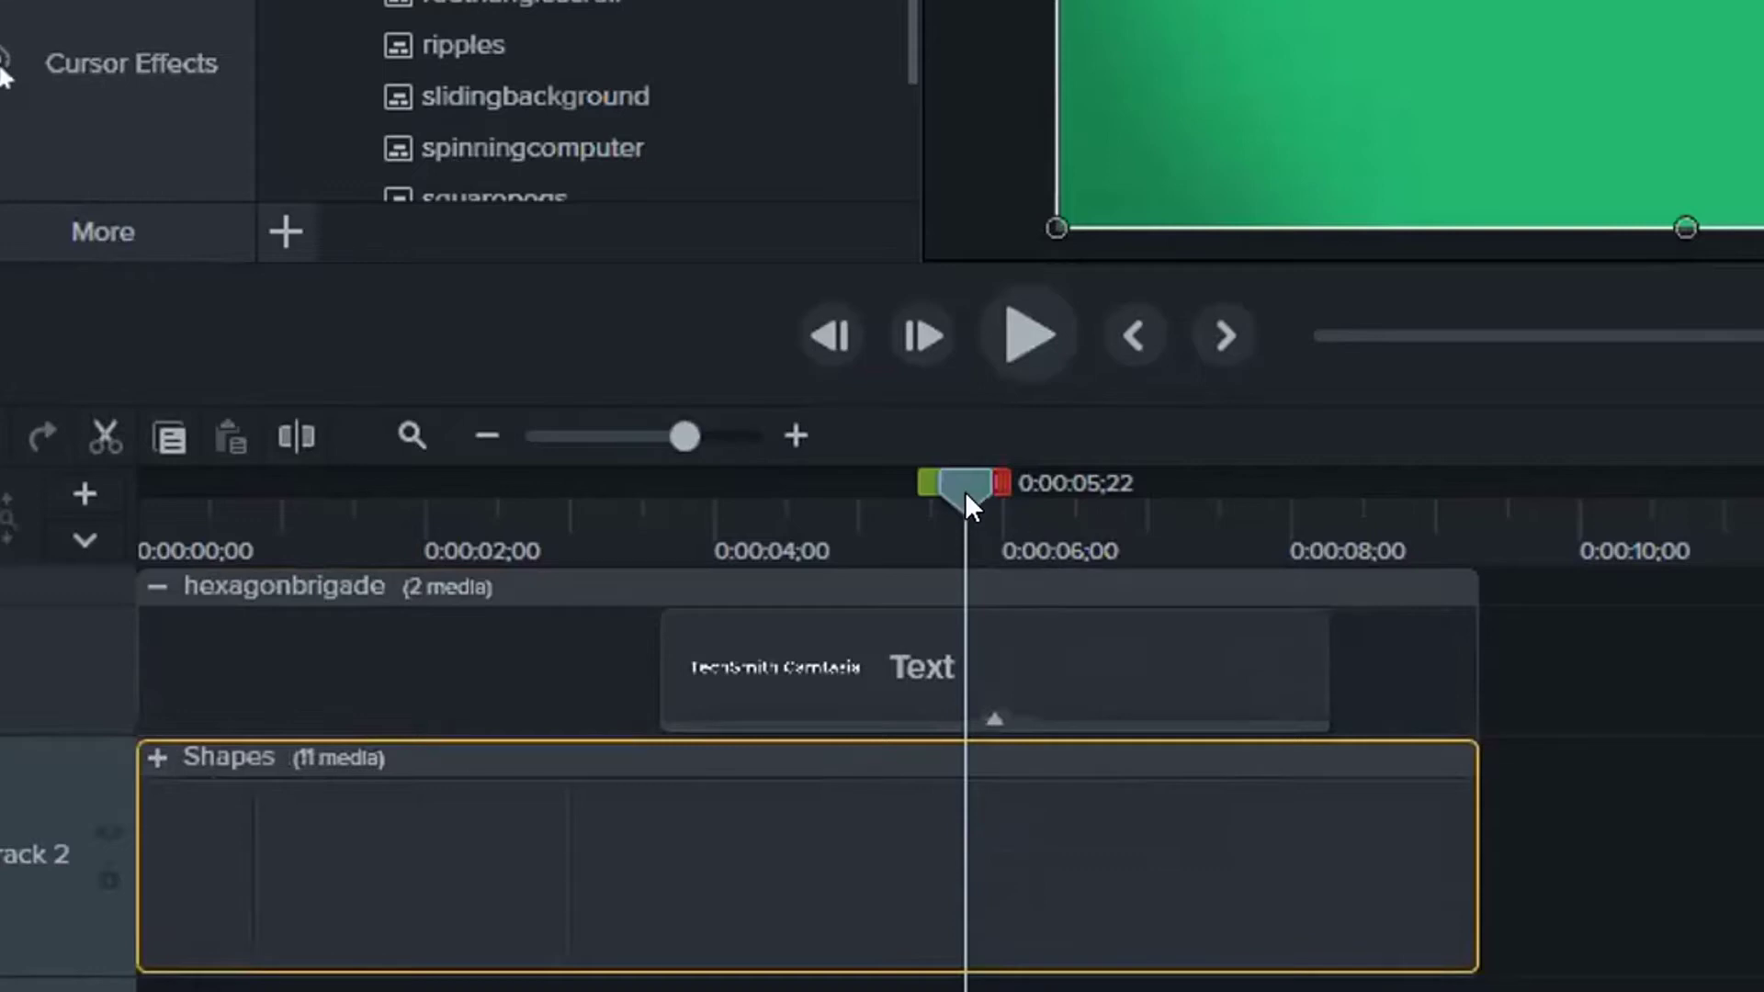
drag(965, 491, 1084, 806)
click(895, 661)
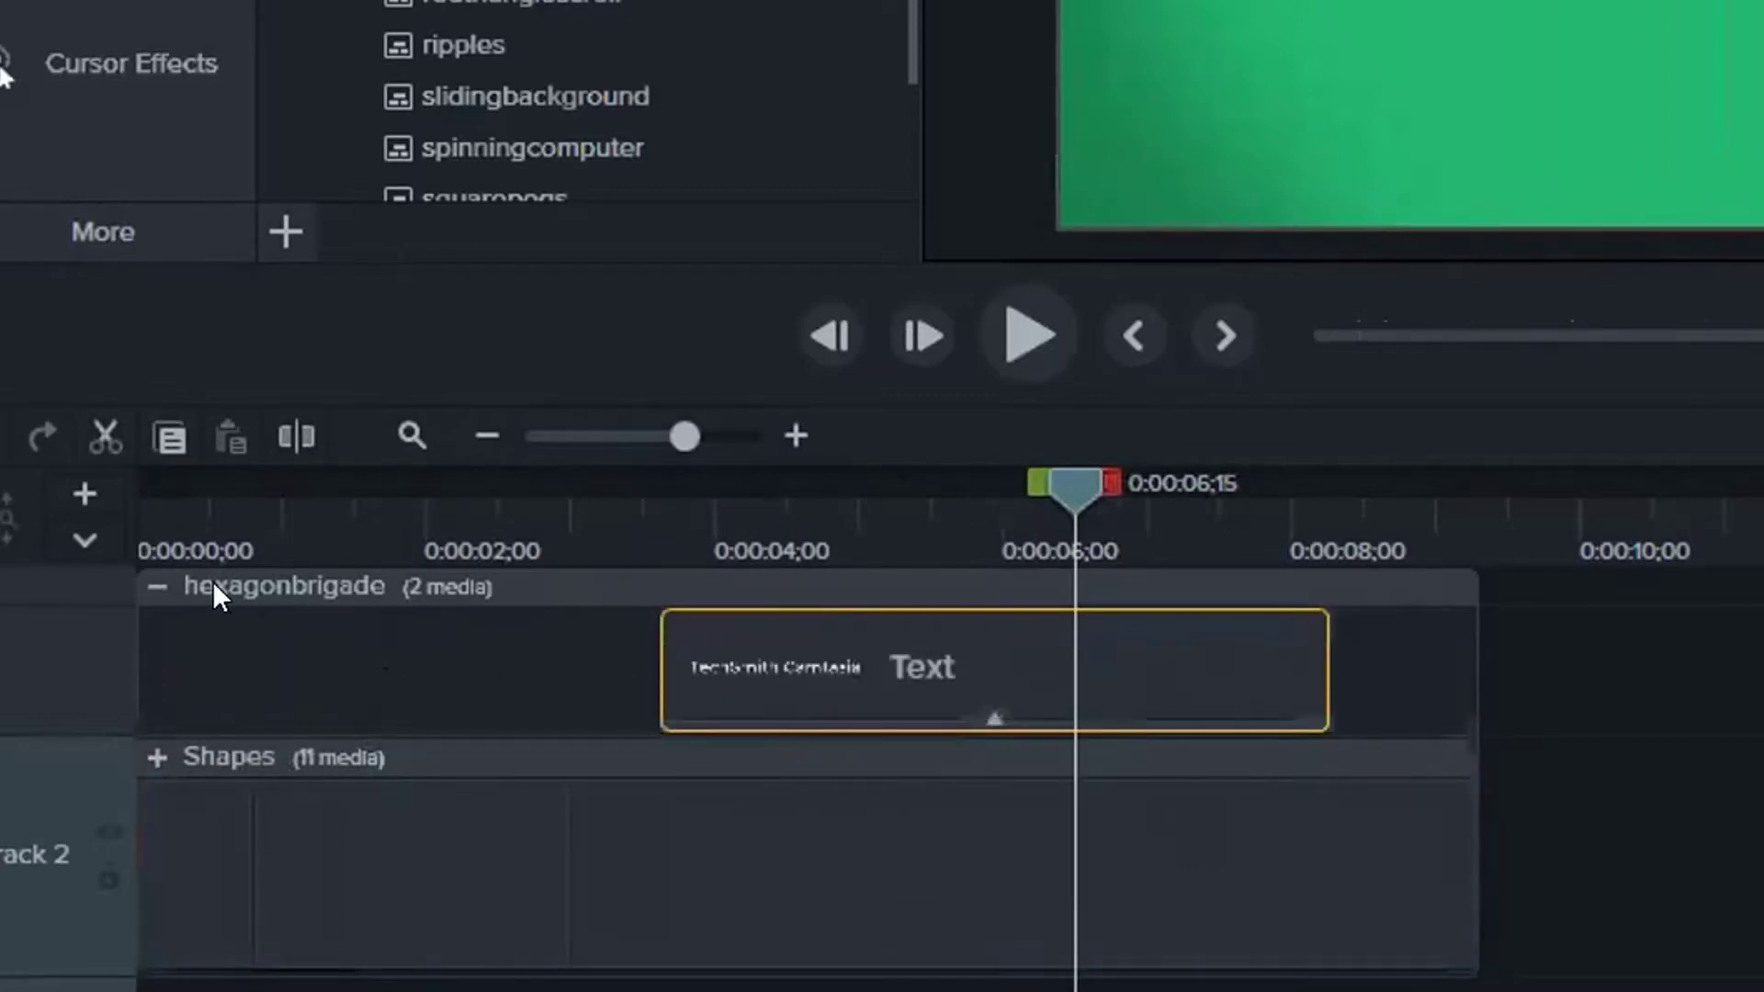
Collapse the hexagonbrigade group and delete it from the timeline
click(156, 585)
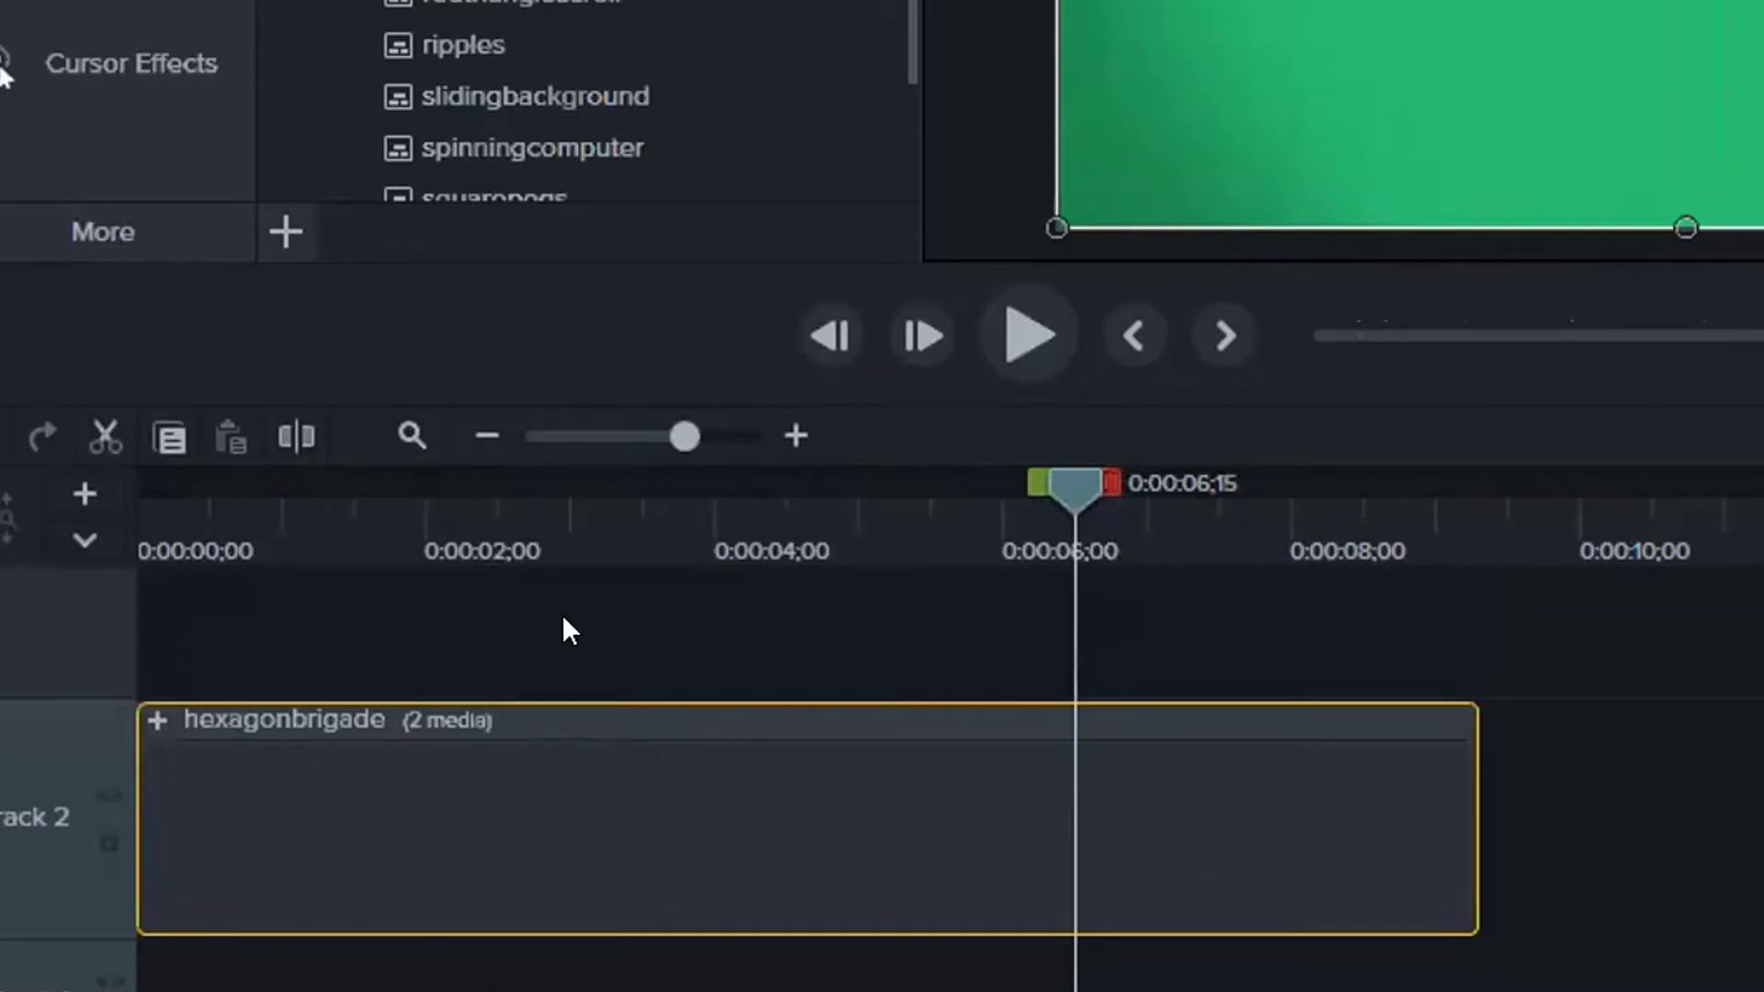
click(156, 721)
scroll(301, 641, up, 1)
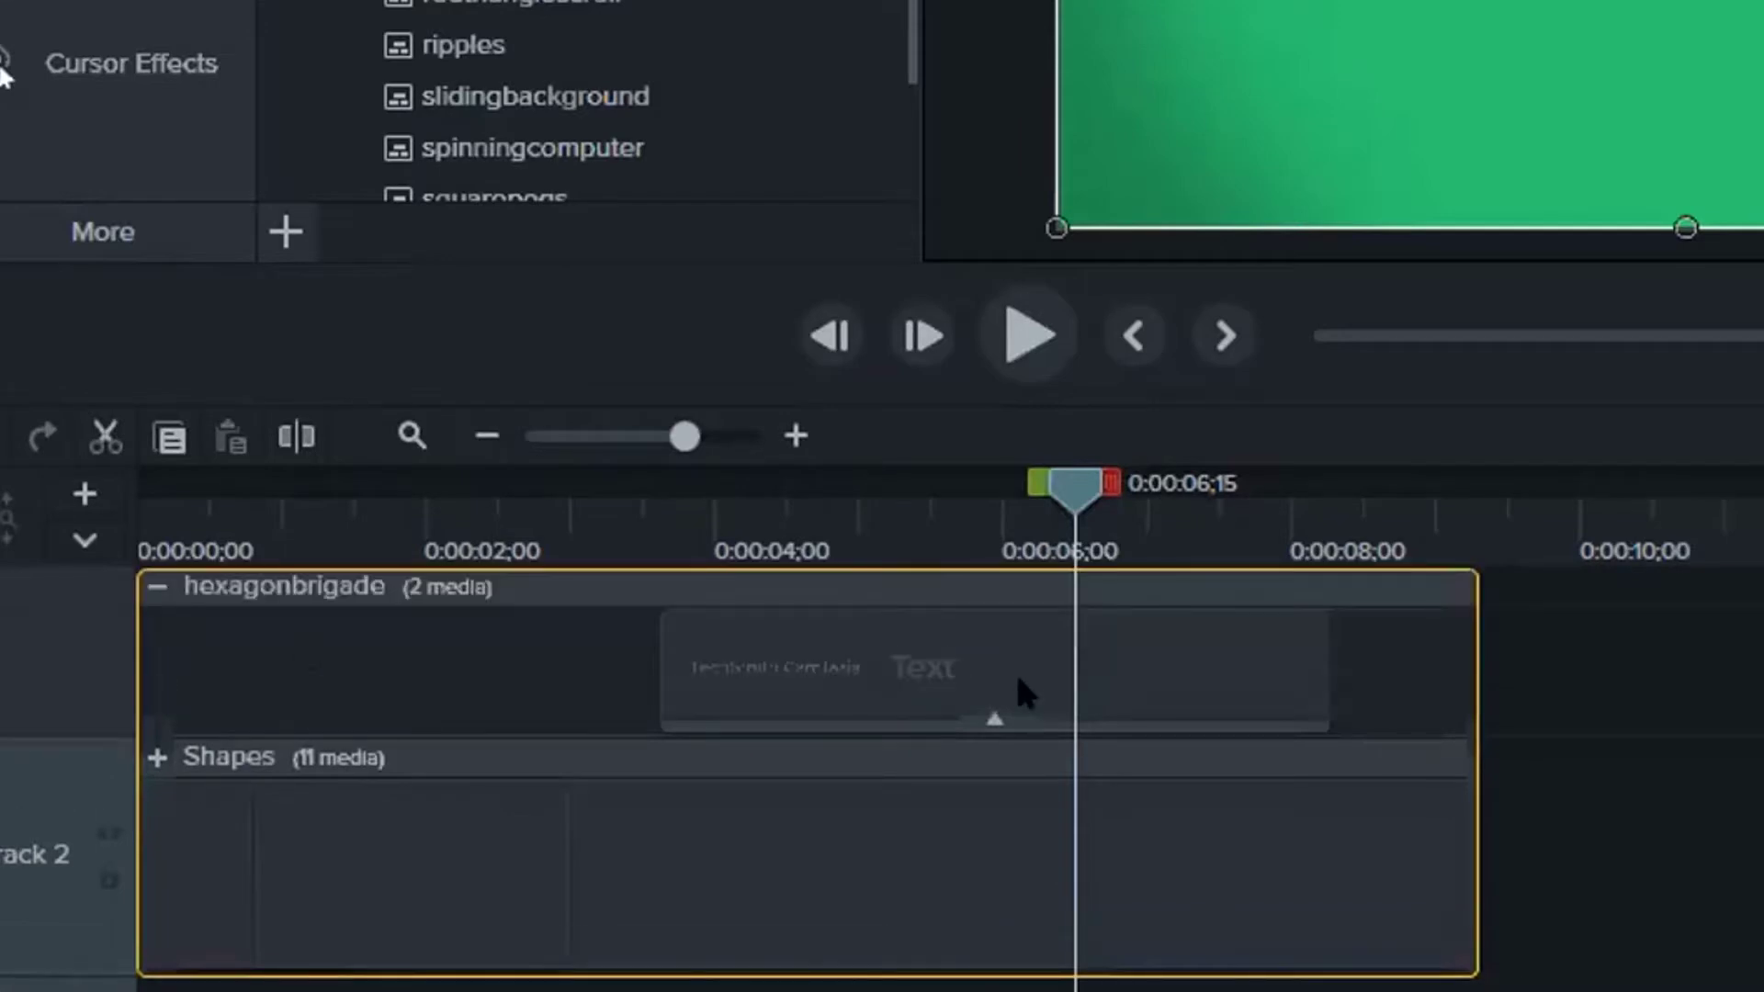
click(1040, 665)
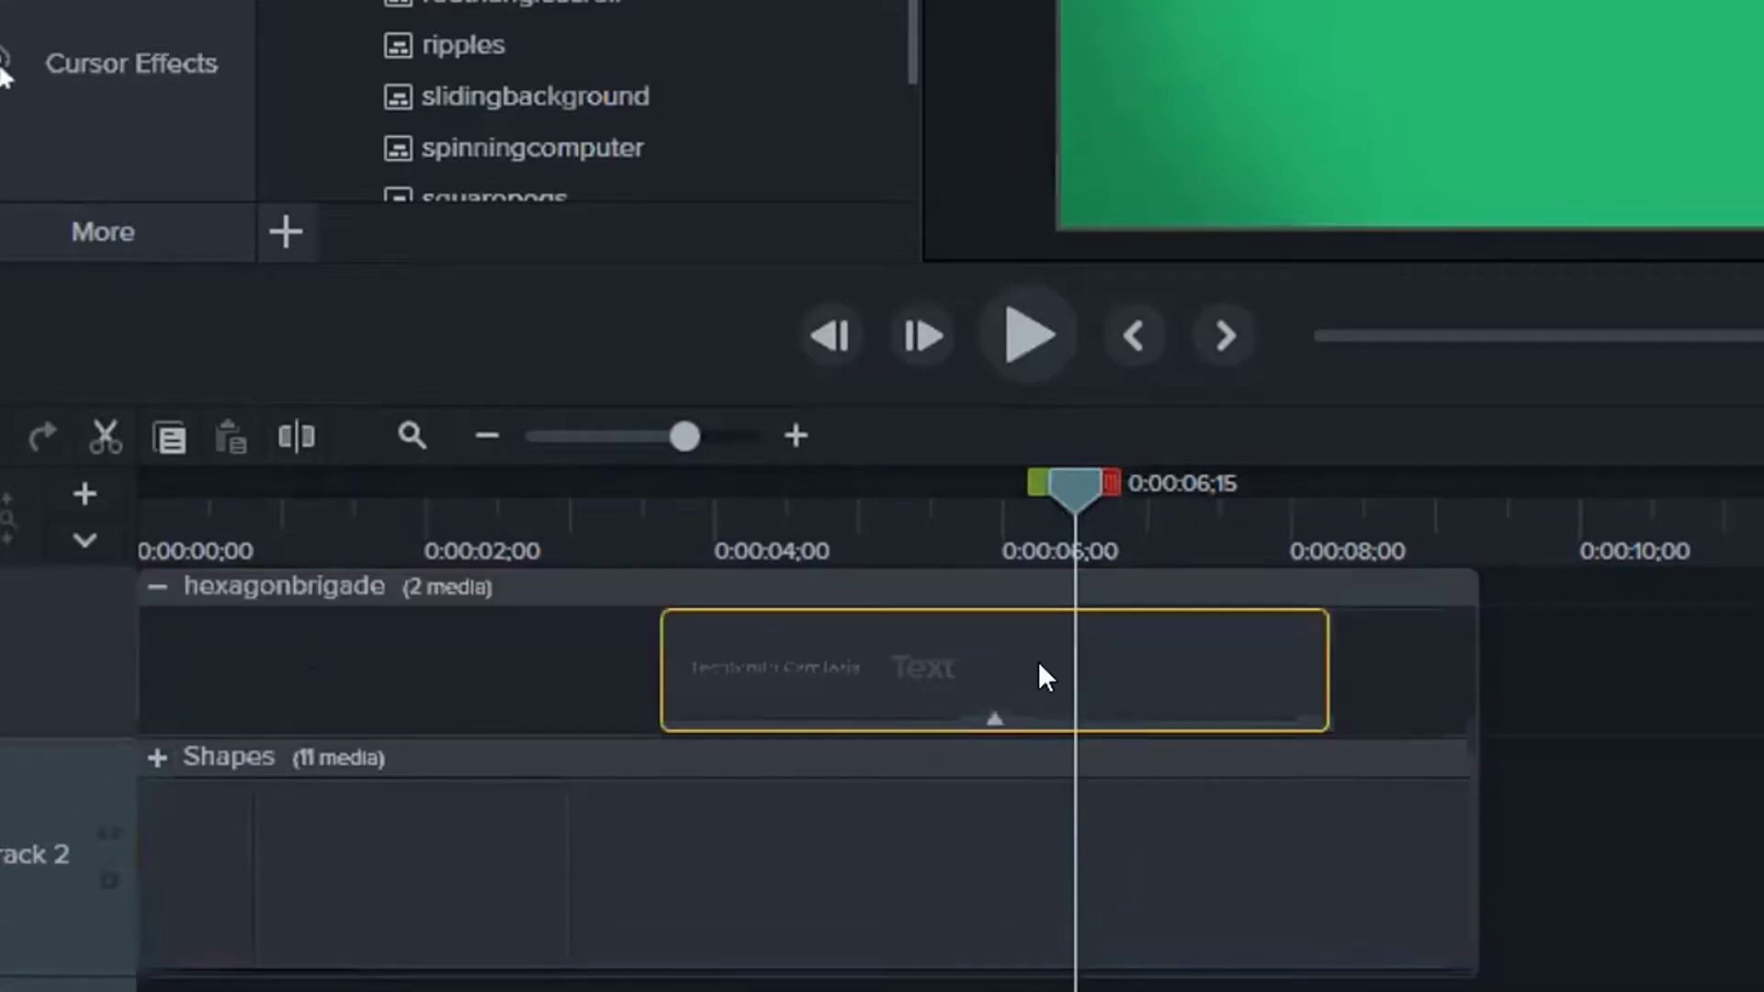
click(156, 587)
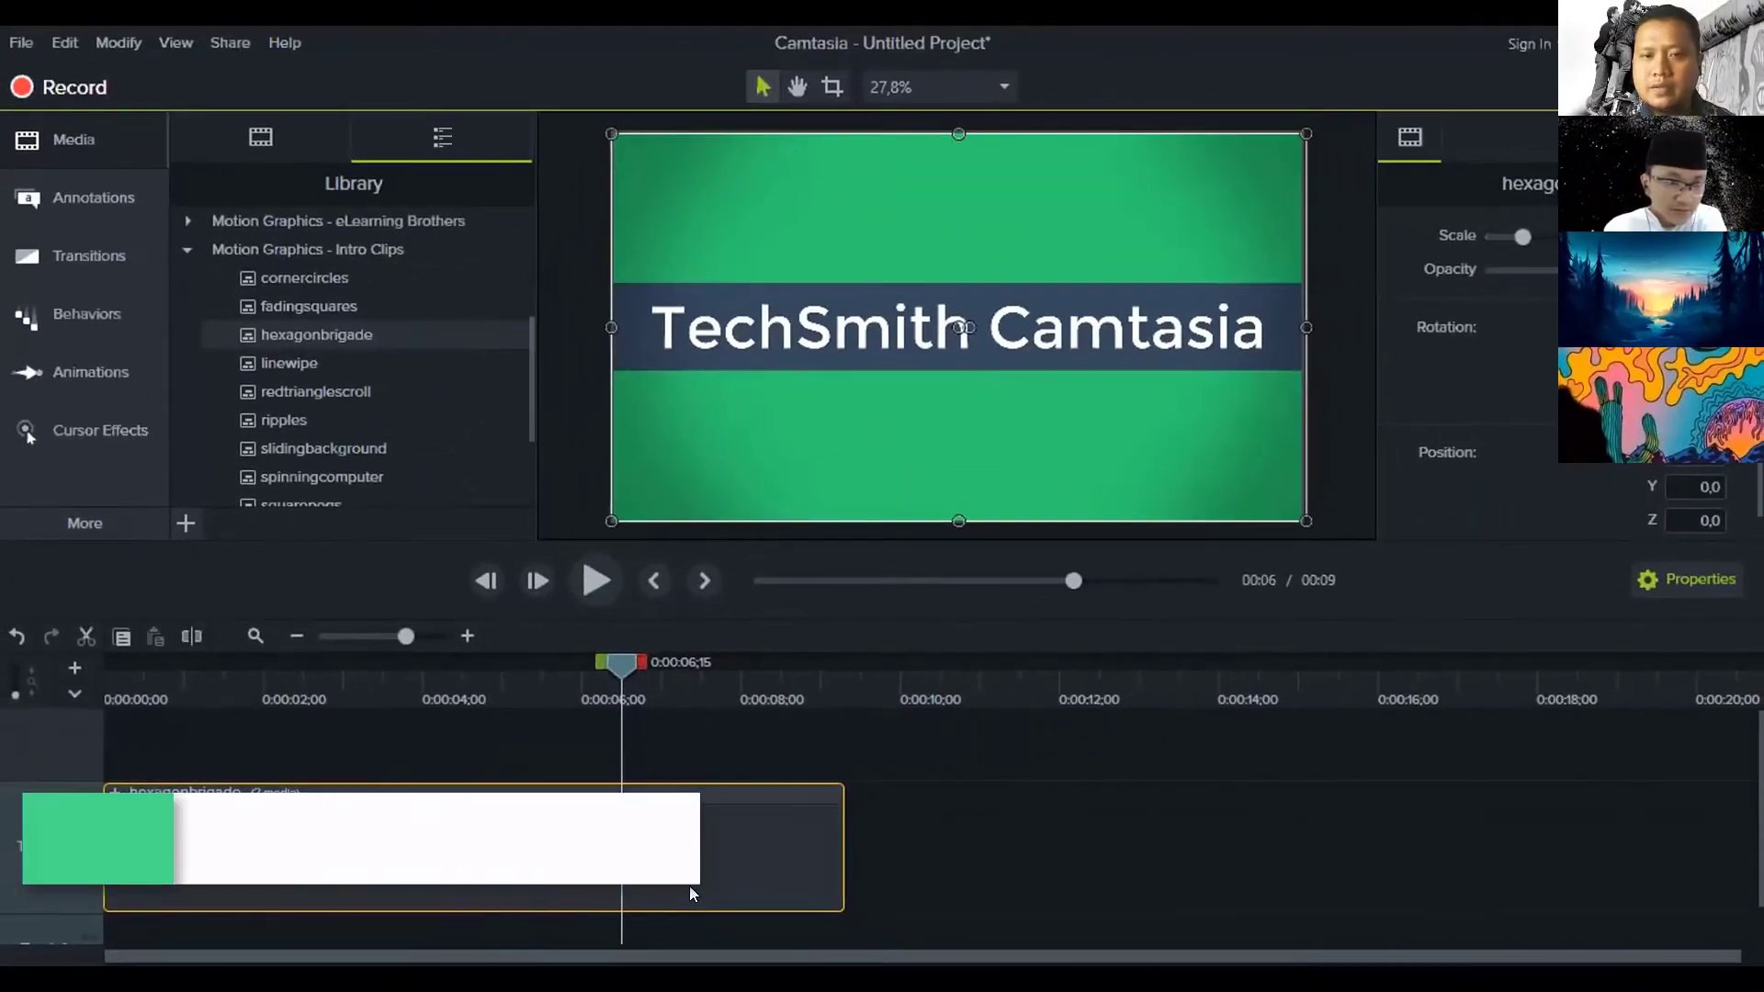
key(Delete)
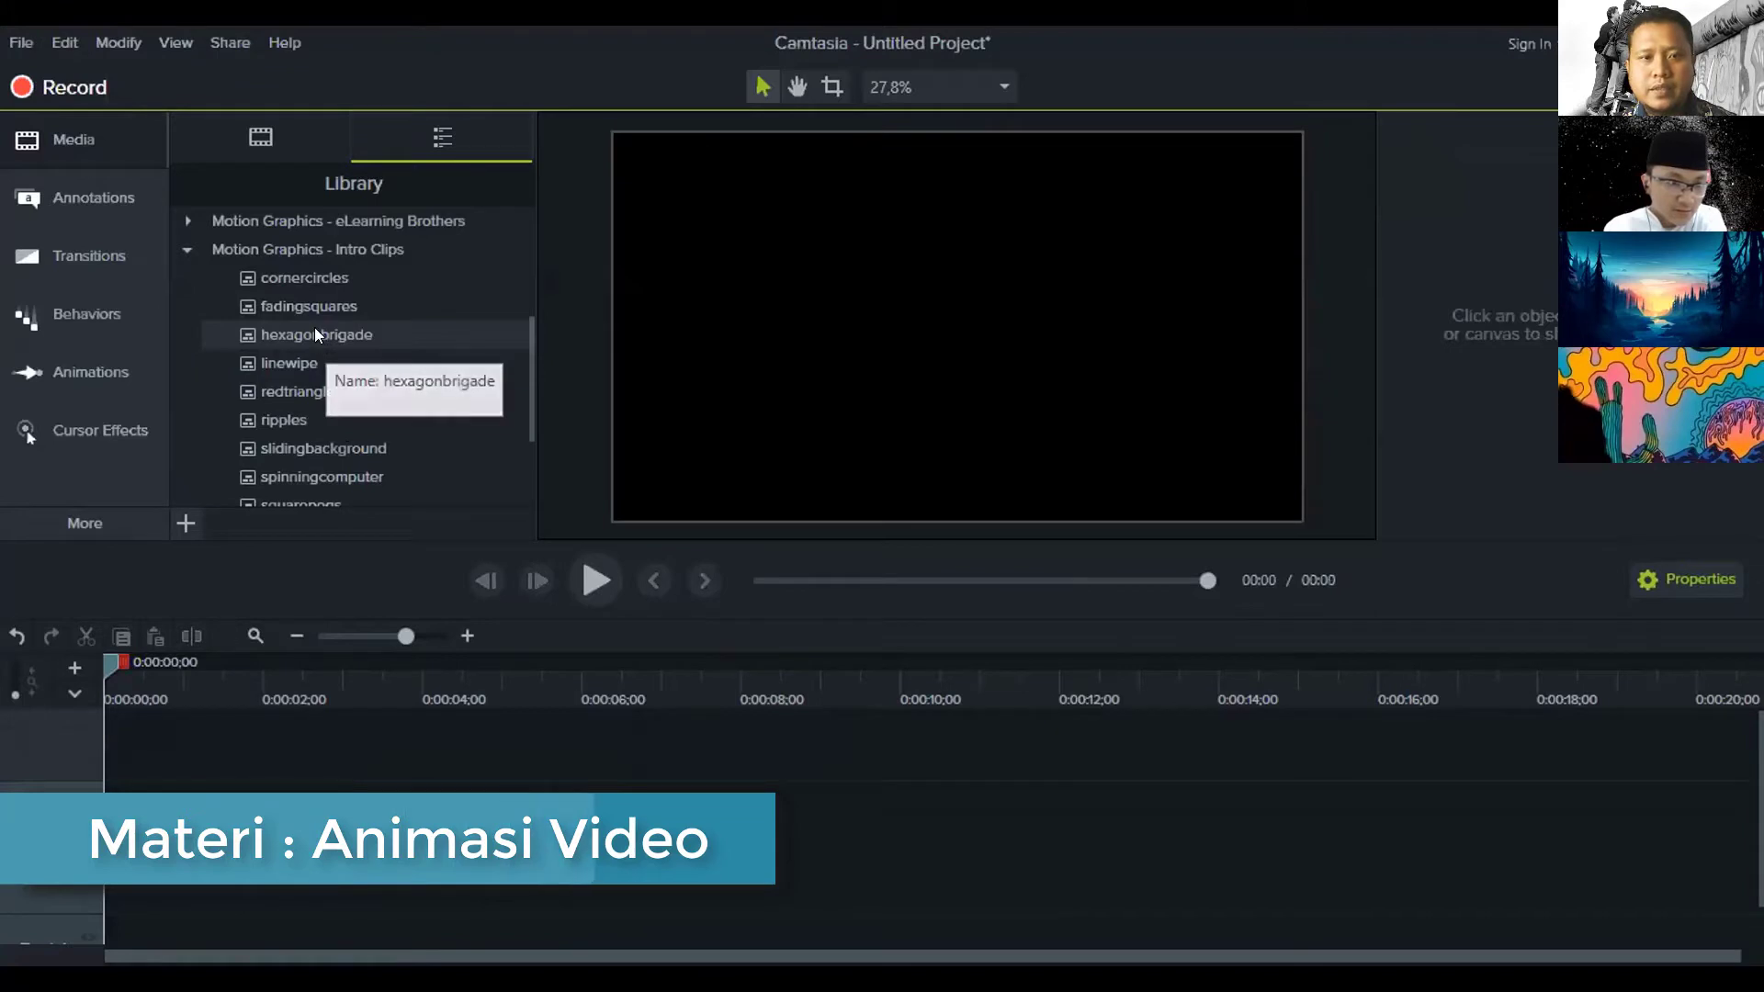
Add hexagonbrigade back to Track 2 at 0:00 and zoom the timeline to one-second marks
drag(314, 332, 74, 862)
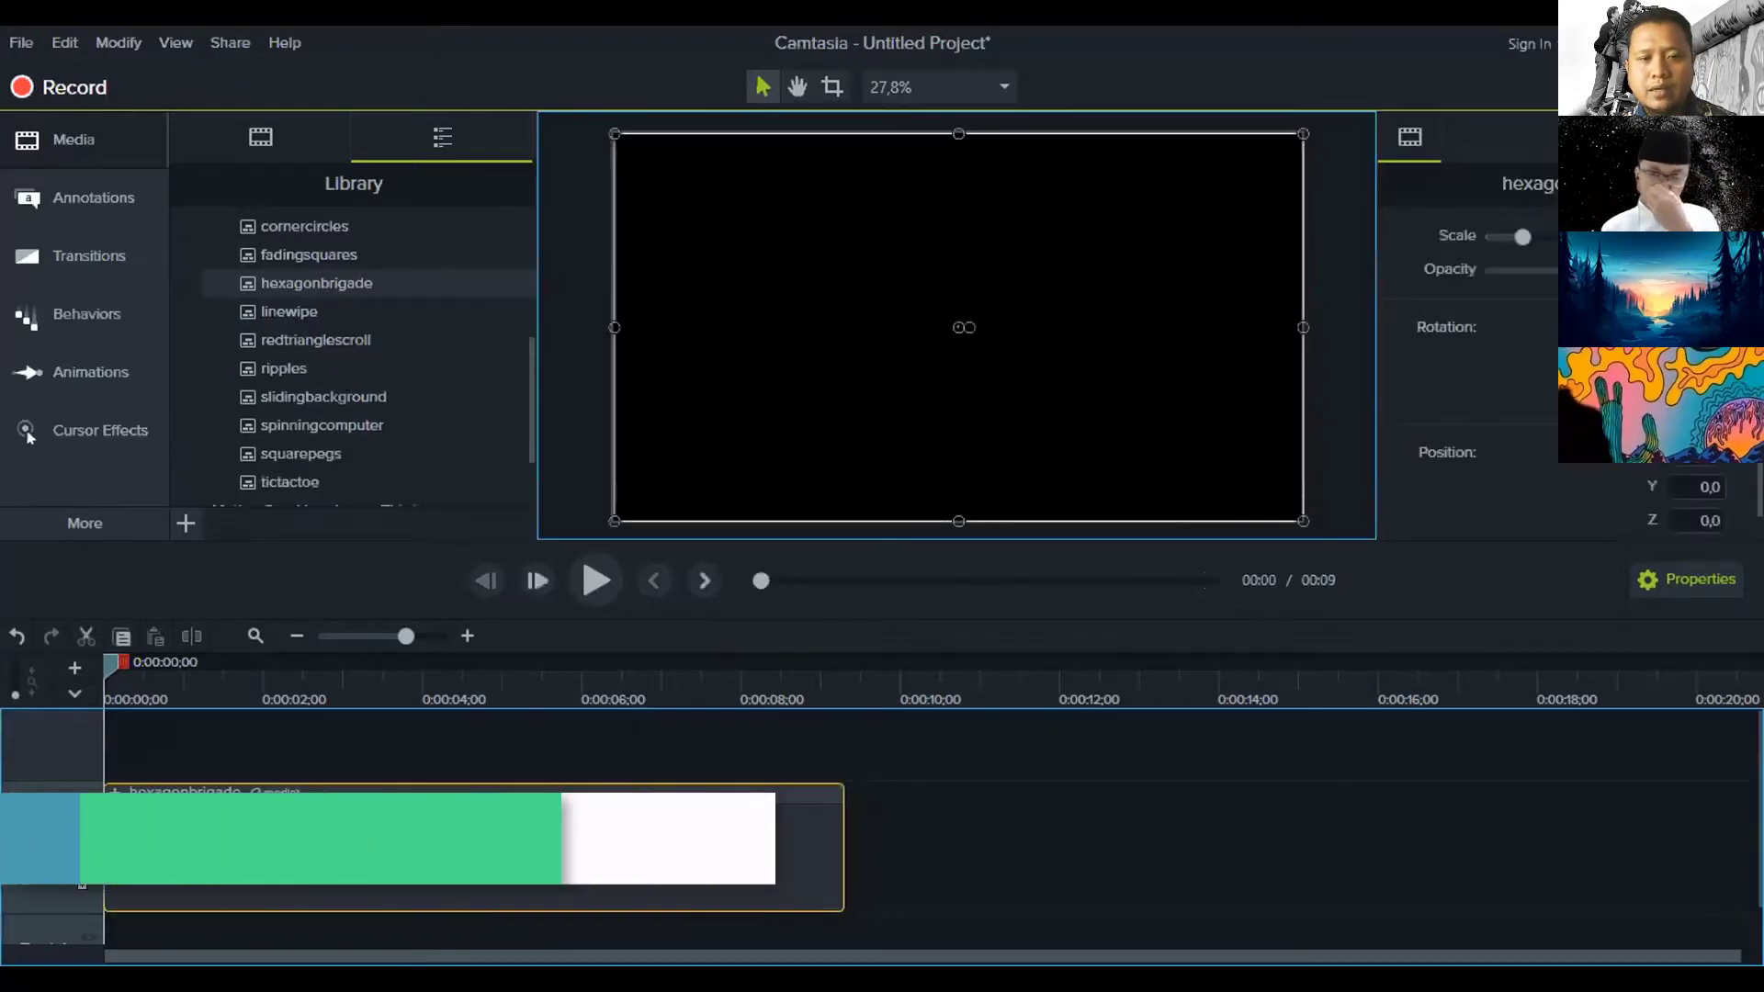
drag(237, 680, 603, 673)
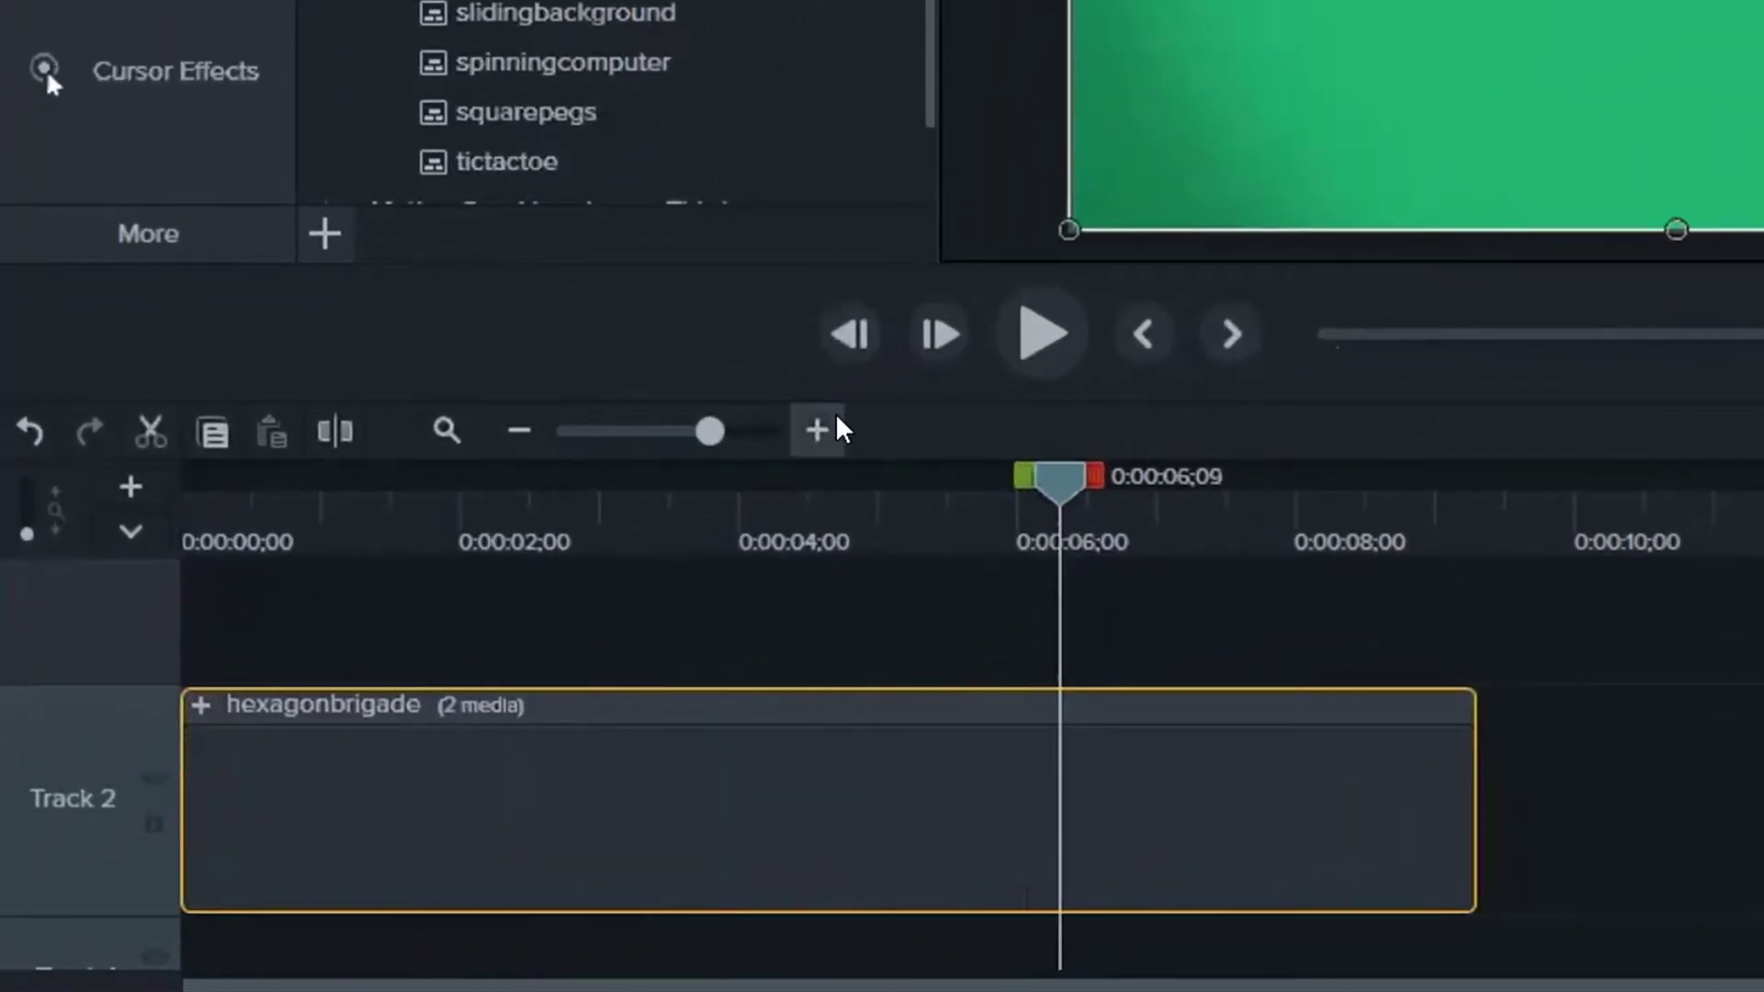
click(517, 431)
click(517, 431)
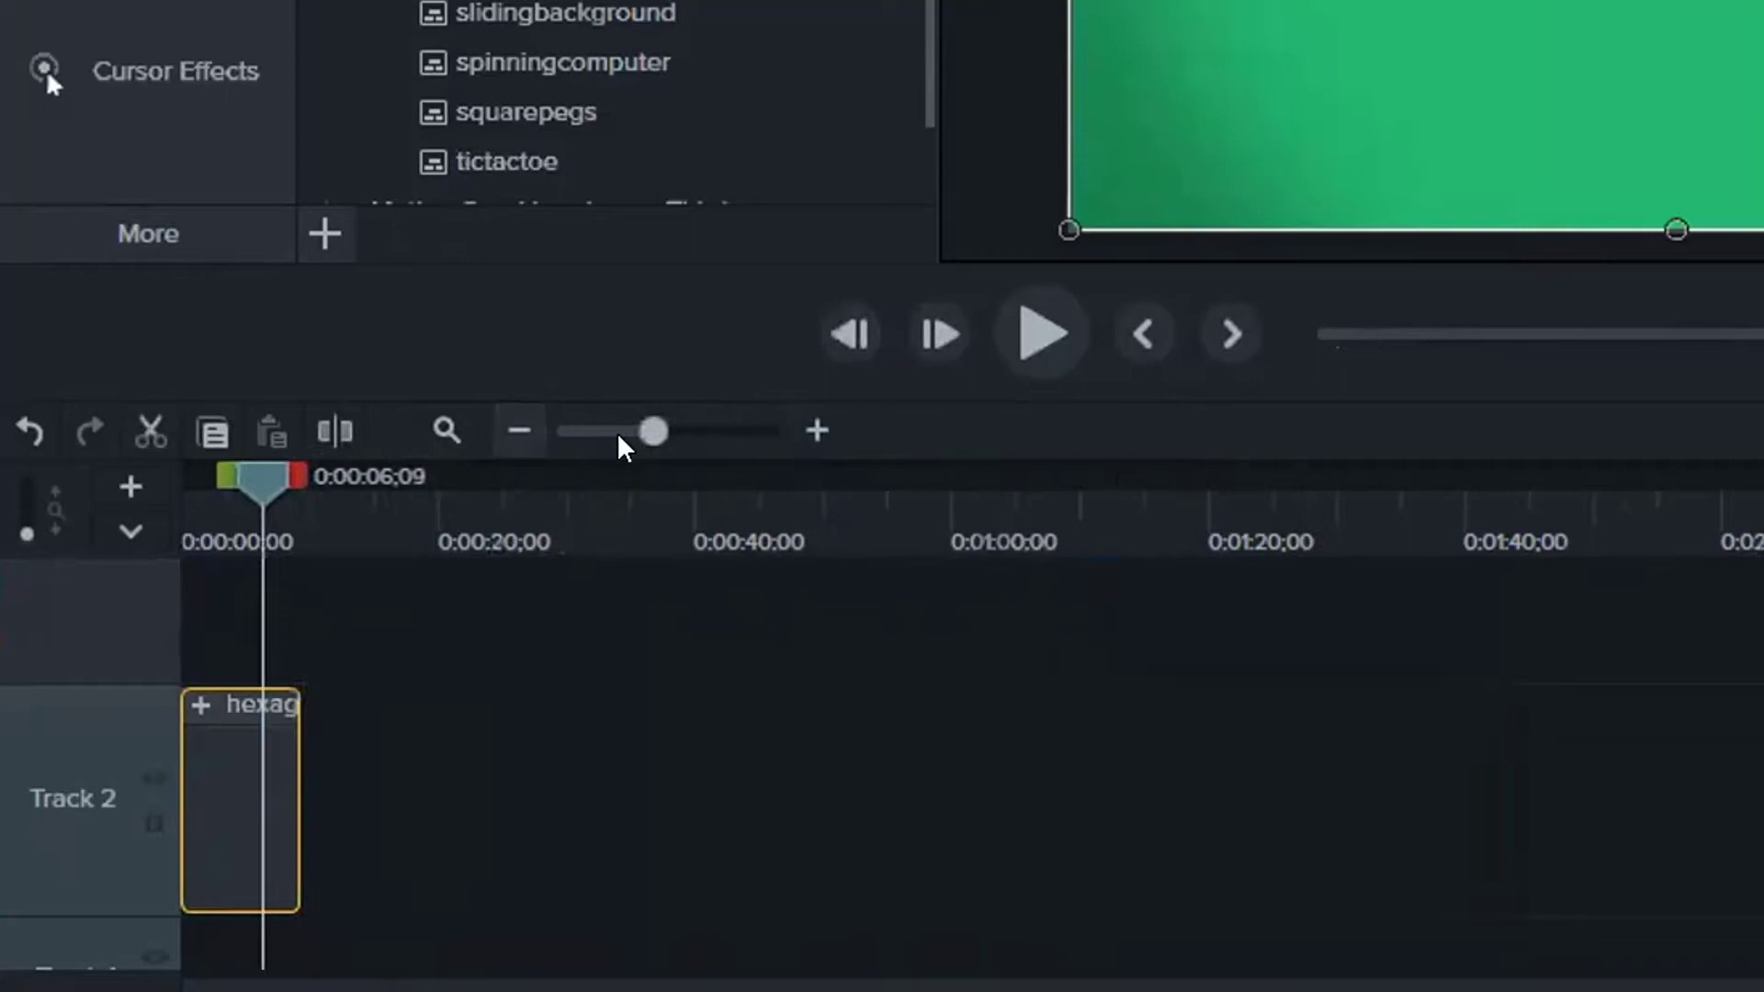
click(812, 429)
click(814, 427)
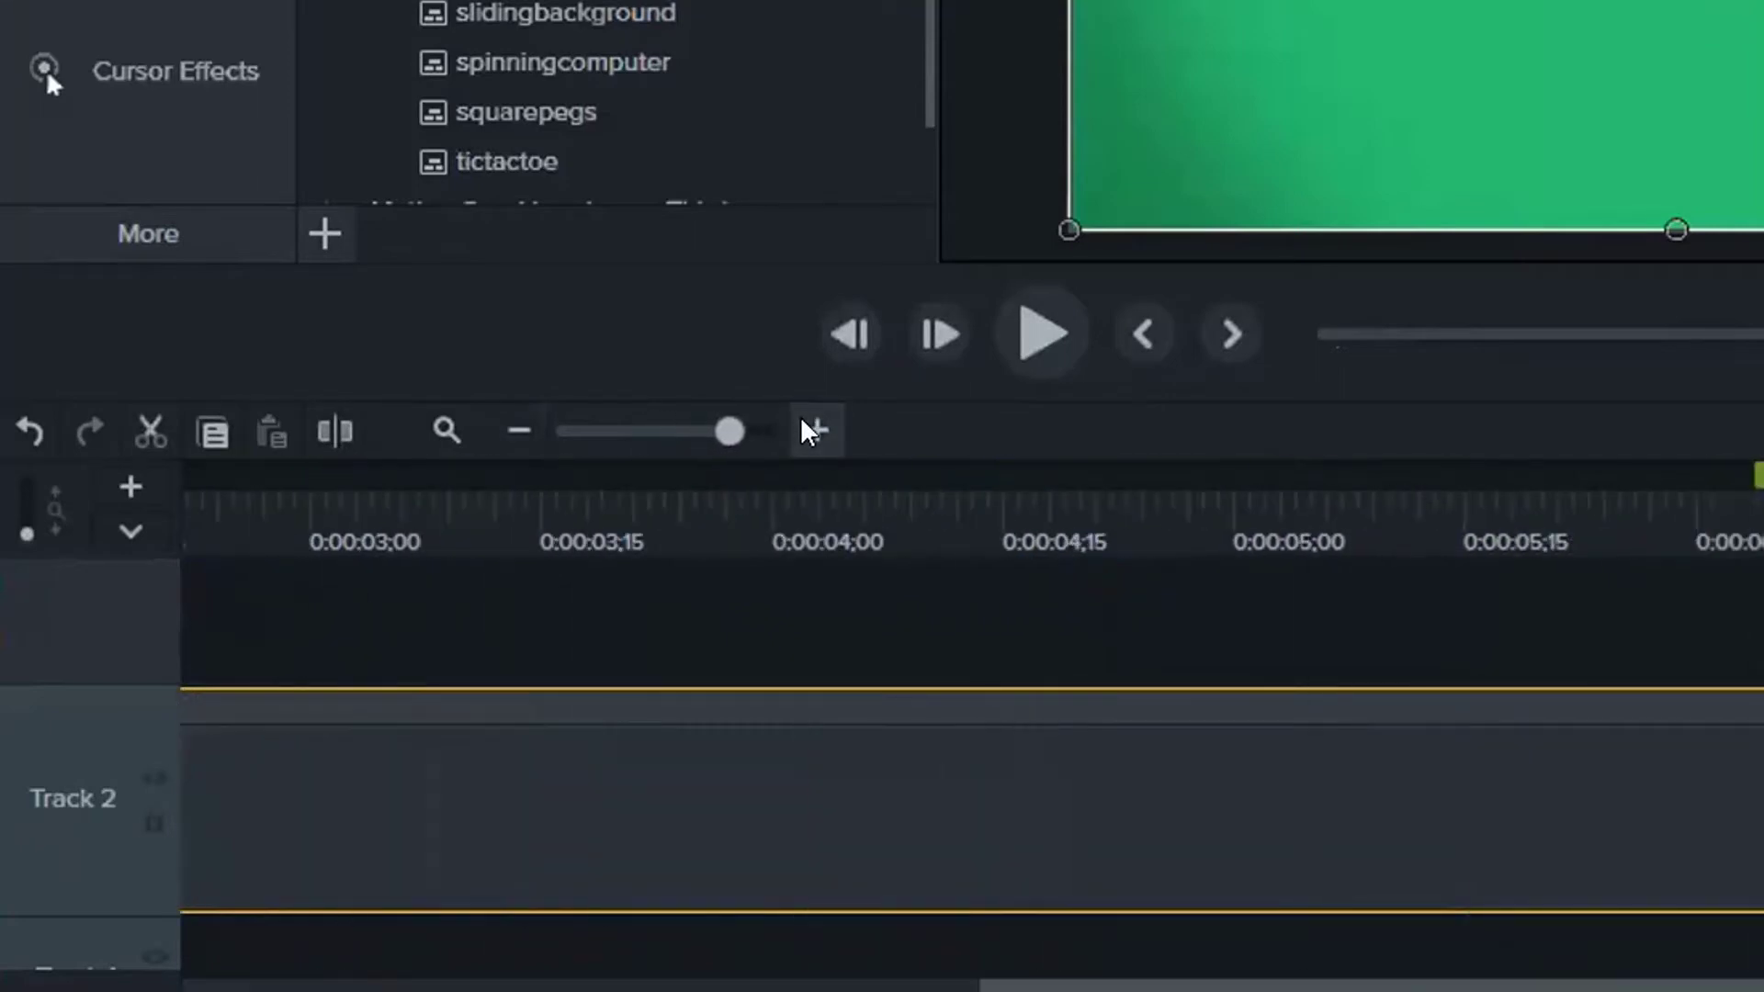
click(521, 437)
click(817, 432)
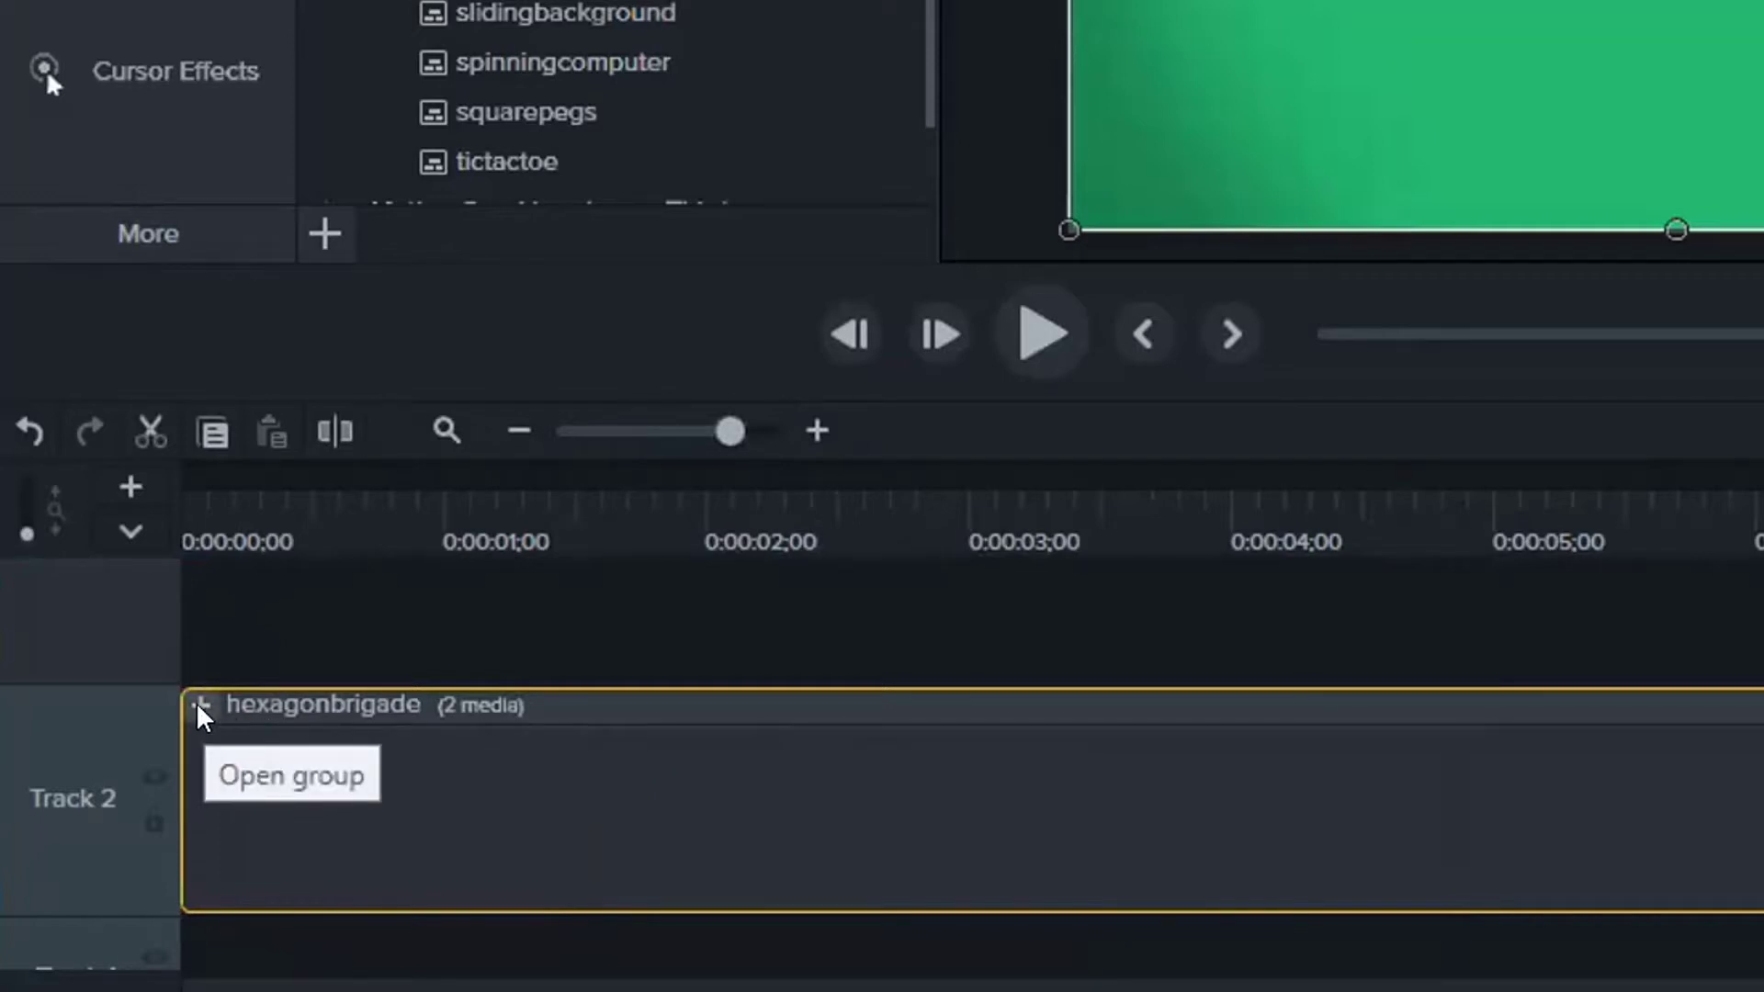
Open the hexagonbrigade group, select its TechSmith Camtasia Text clip, and move to 0:00:04;17
click(202, 709)
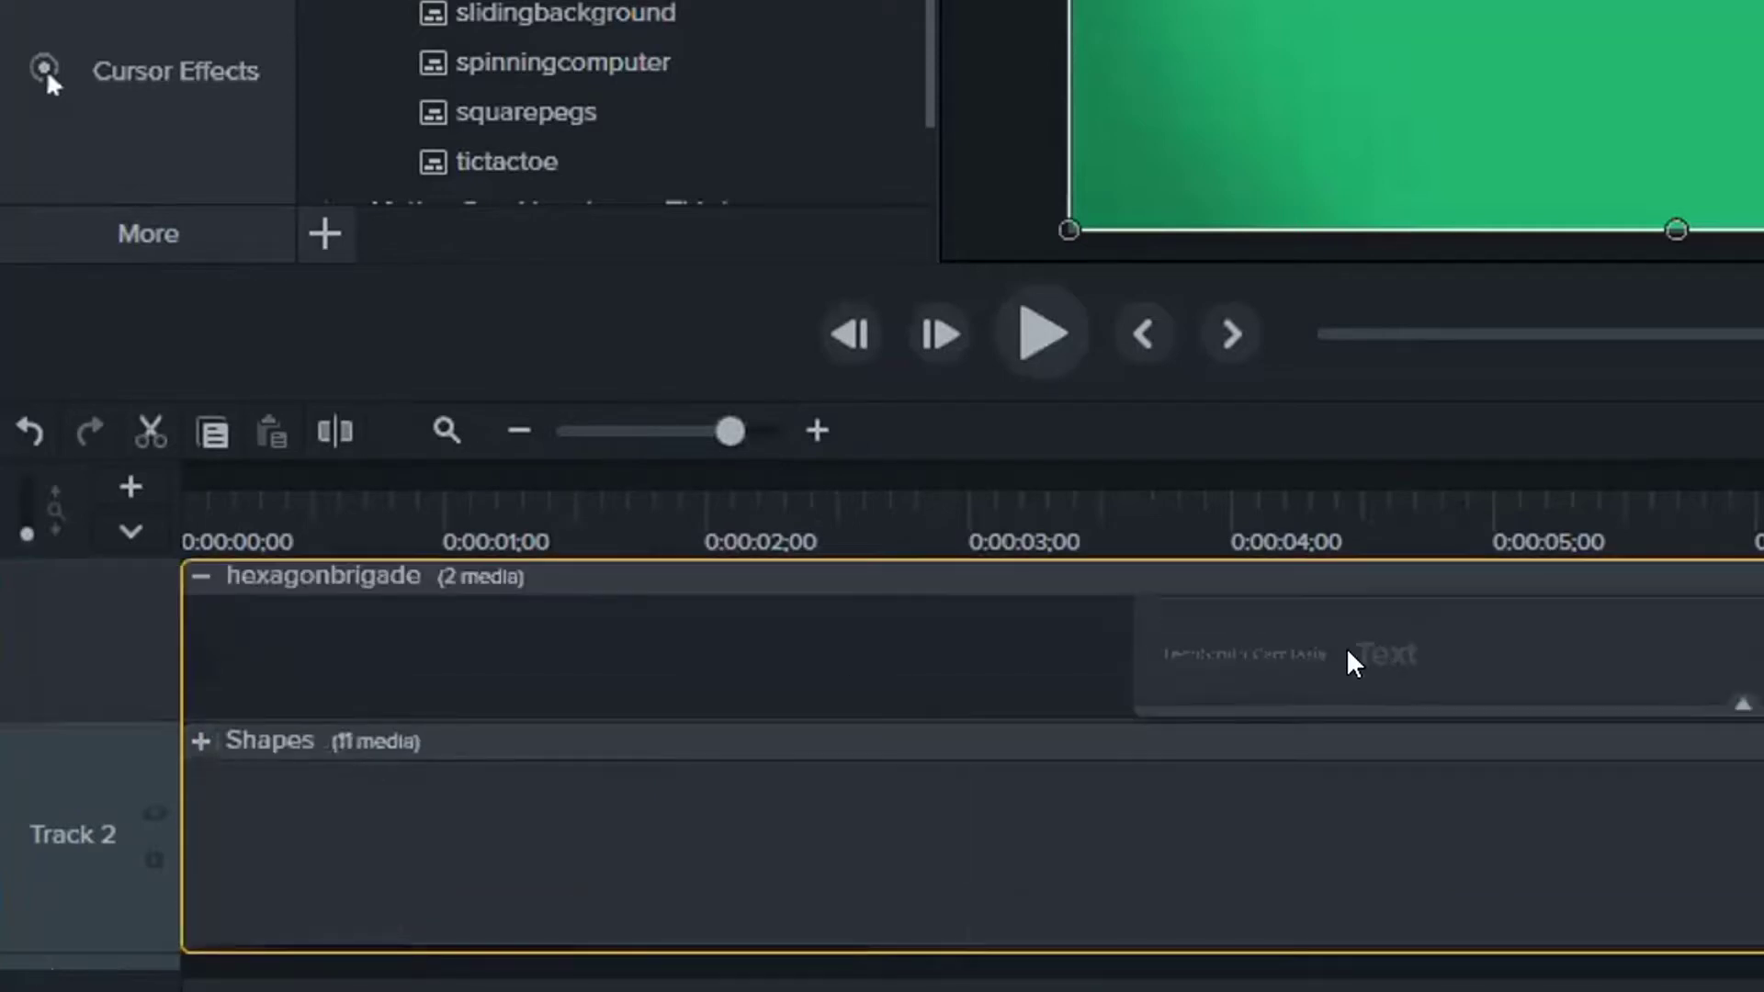
click(1354, 655)
click(1340, 835)
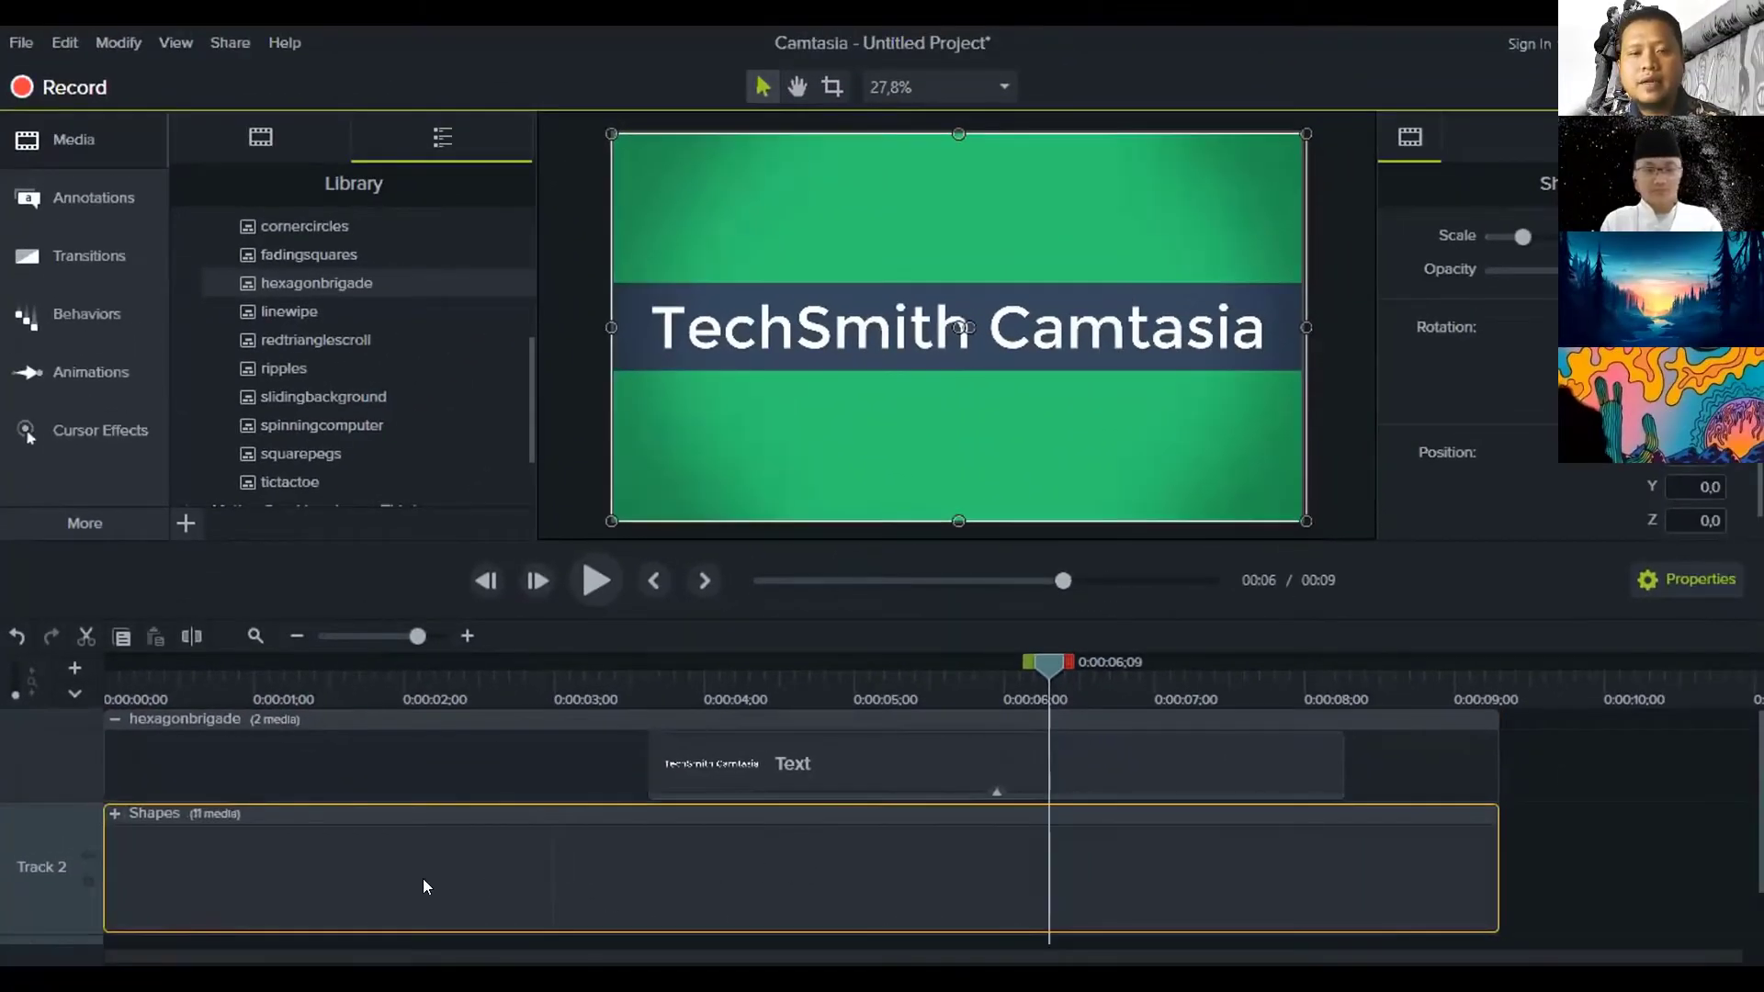
click(807, 762)
click(827, 836)
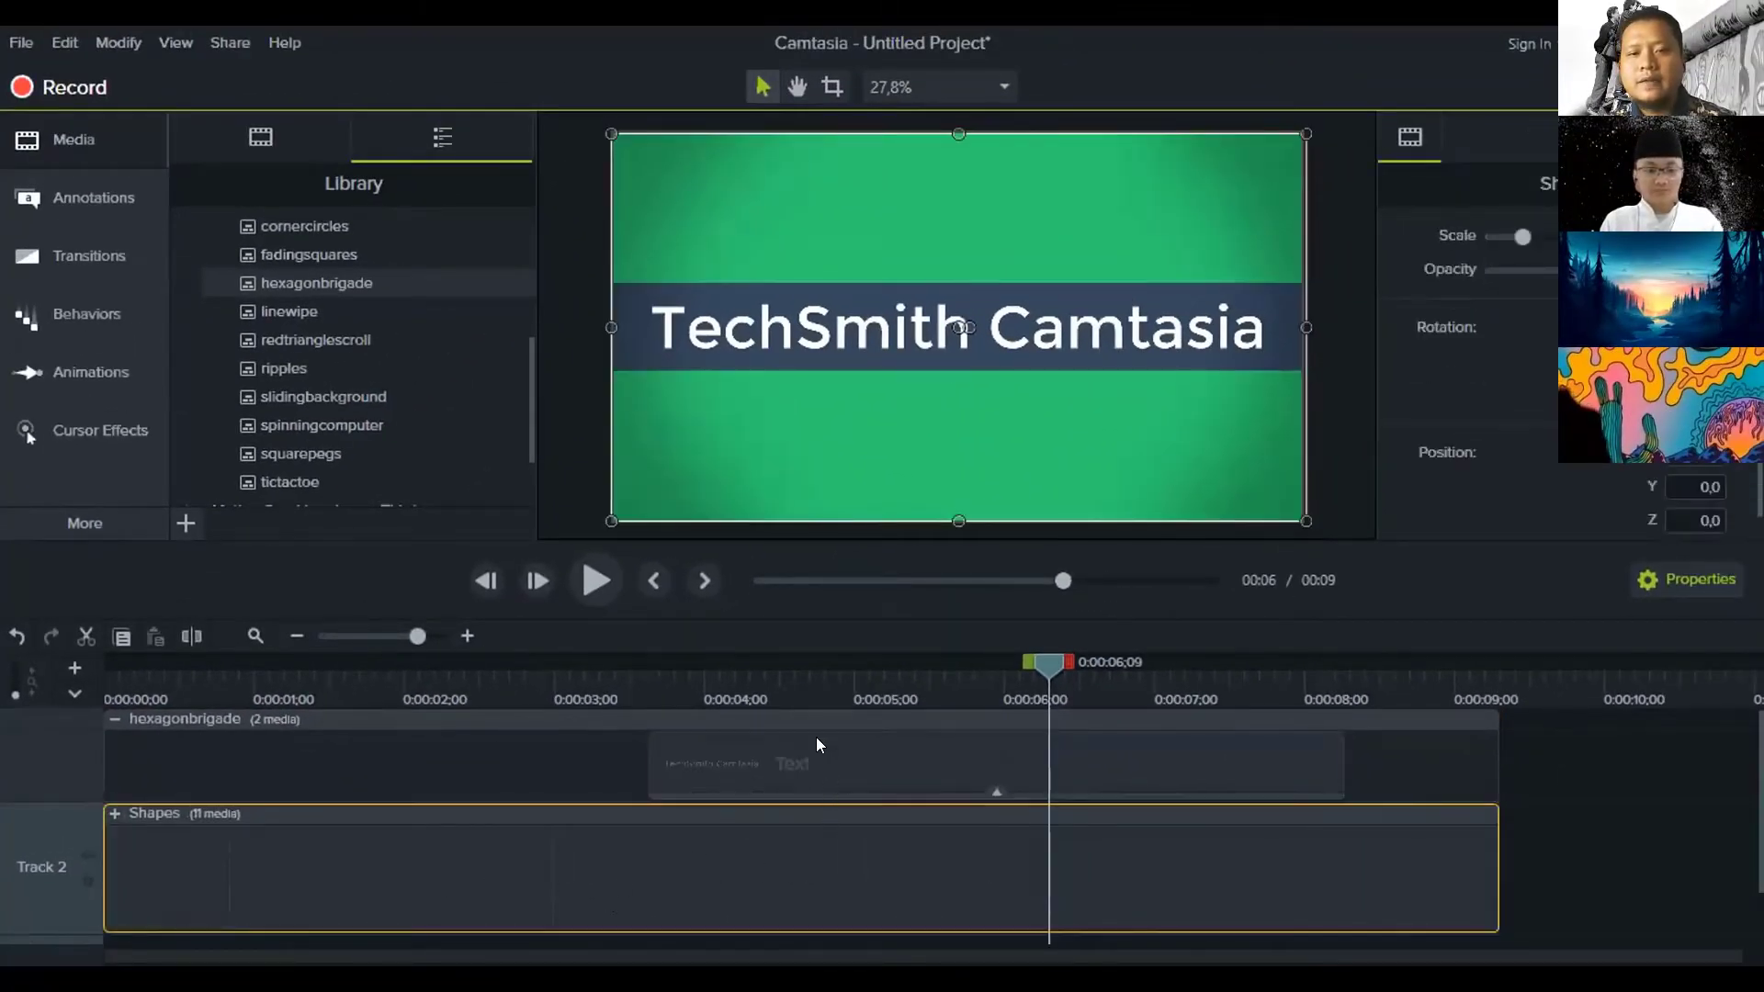
click(815, 758)
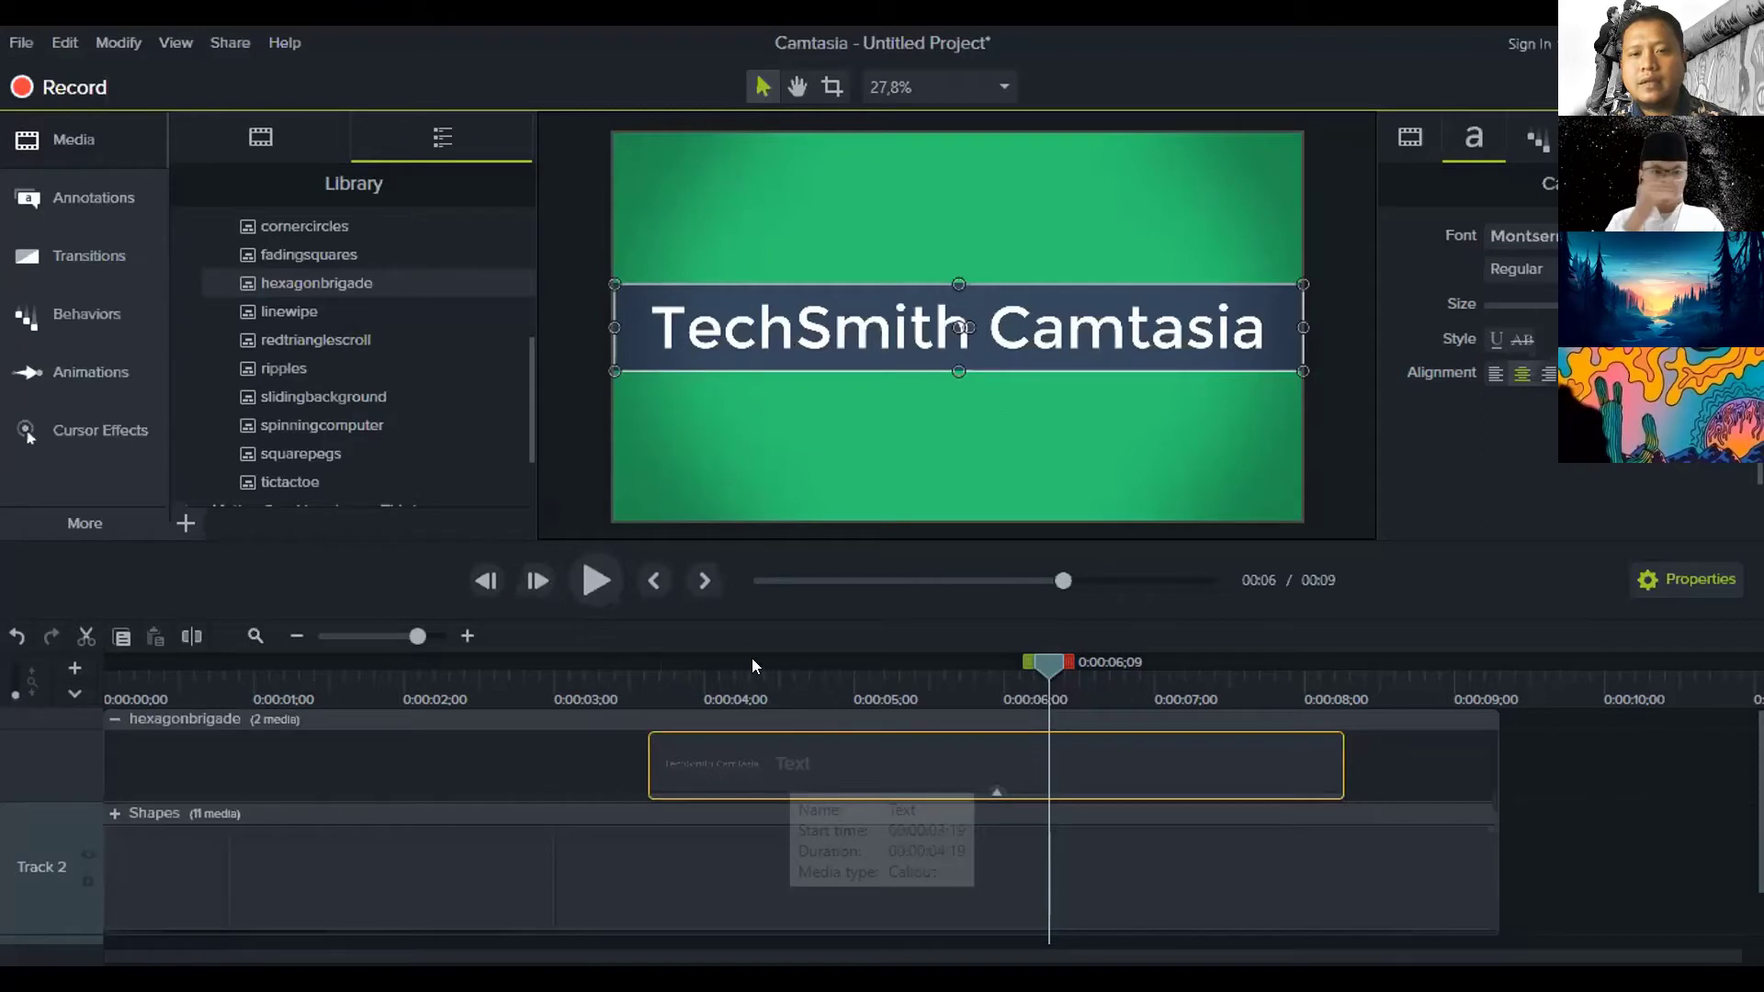
click(789, 681)
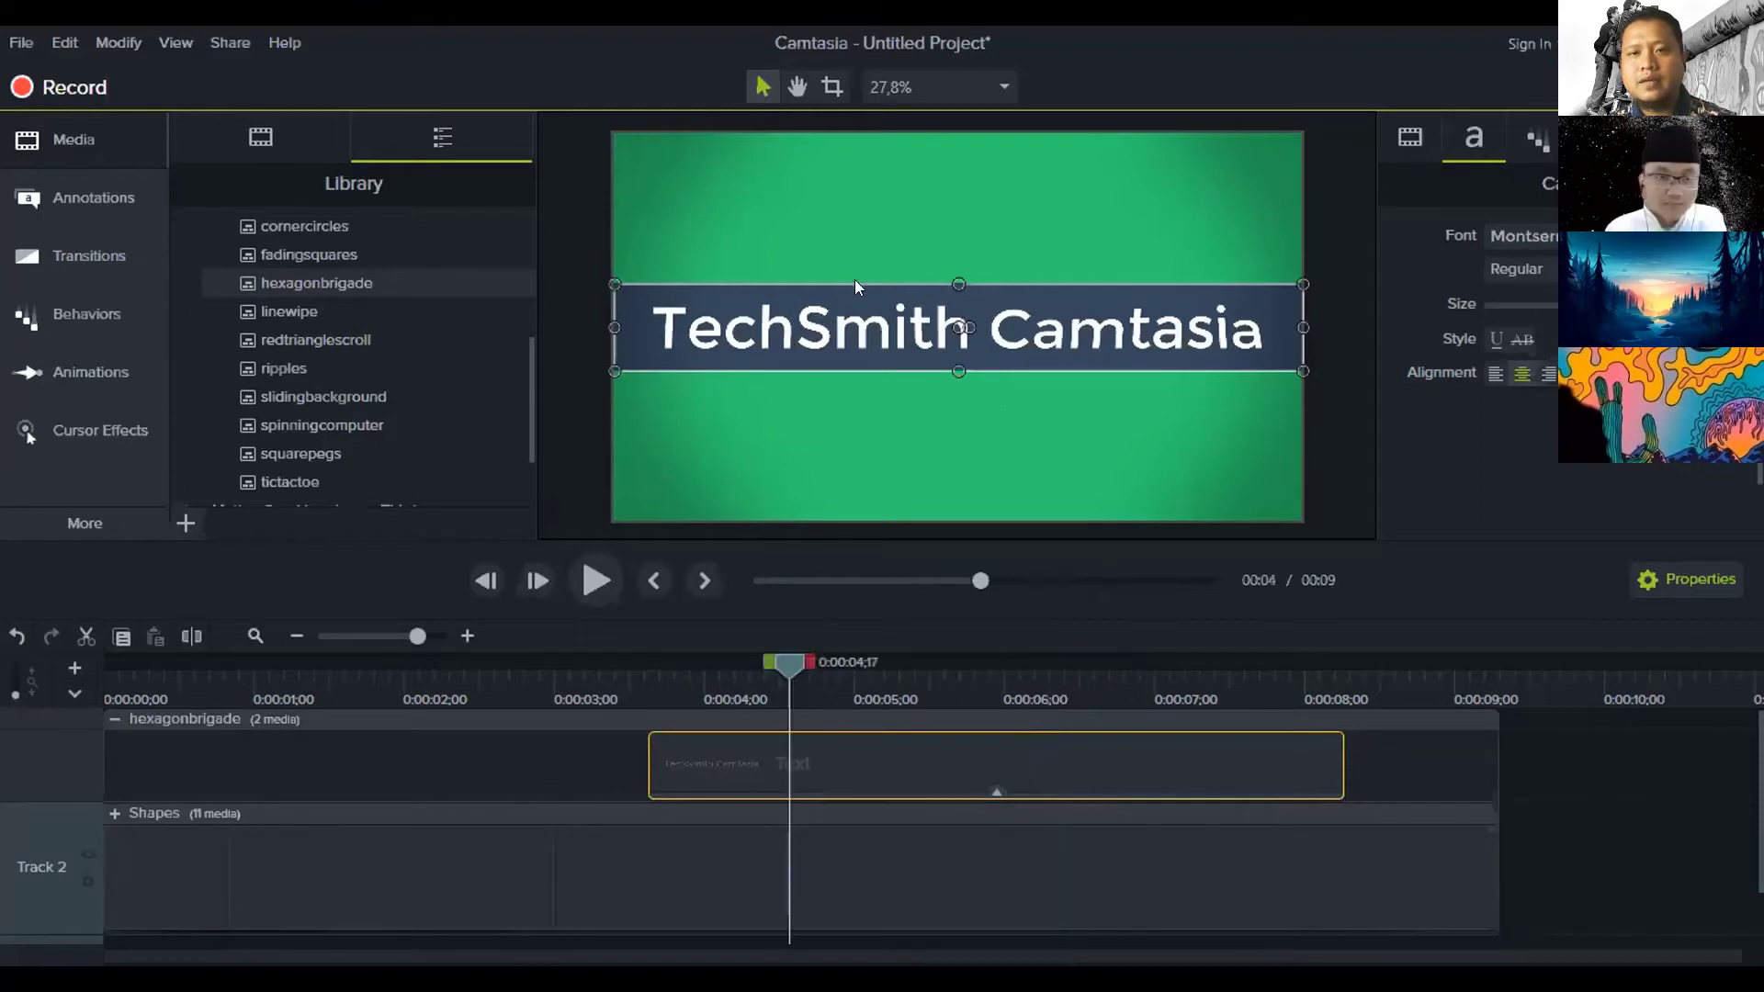
Change the intro title text to '7 Keunikan Kota Bandung'
double_click(835, 328)
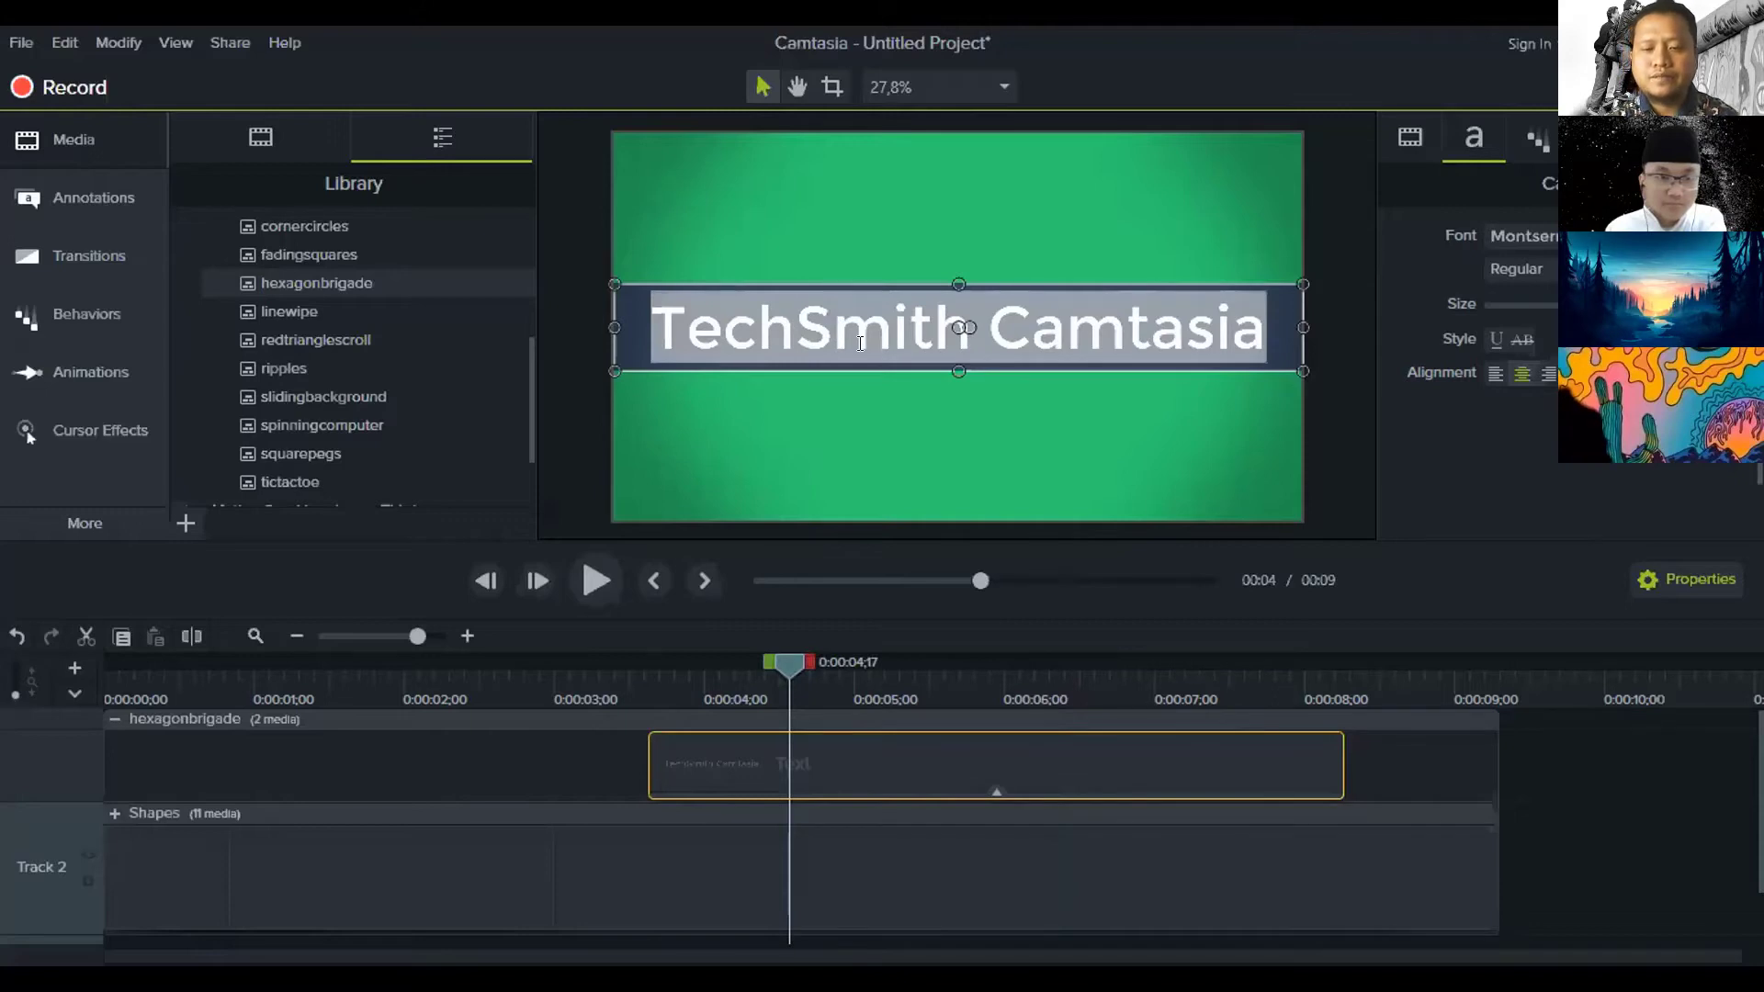
text(7)
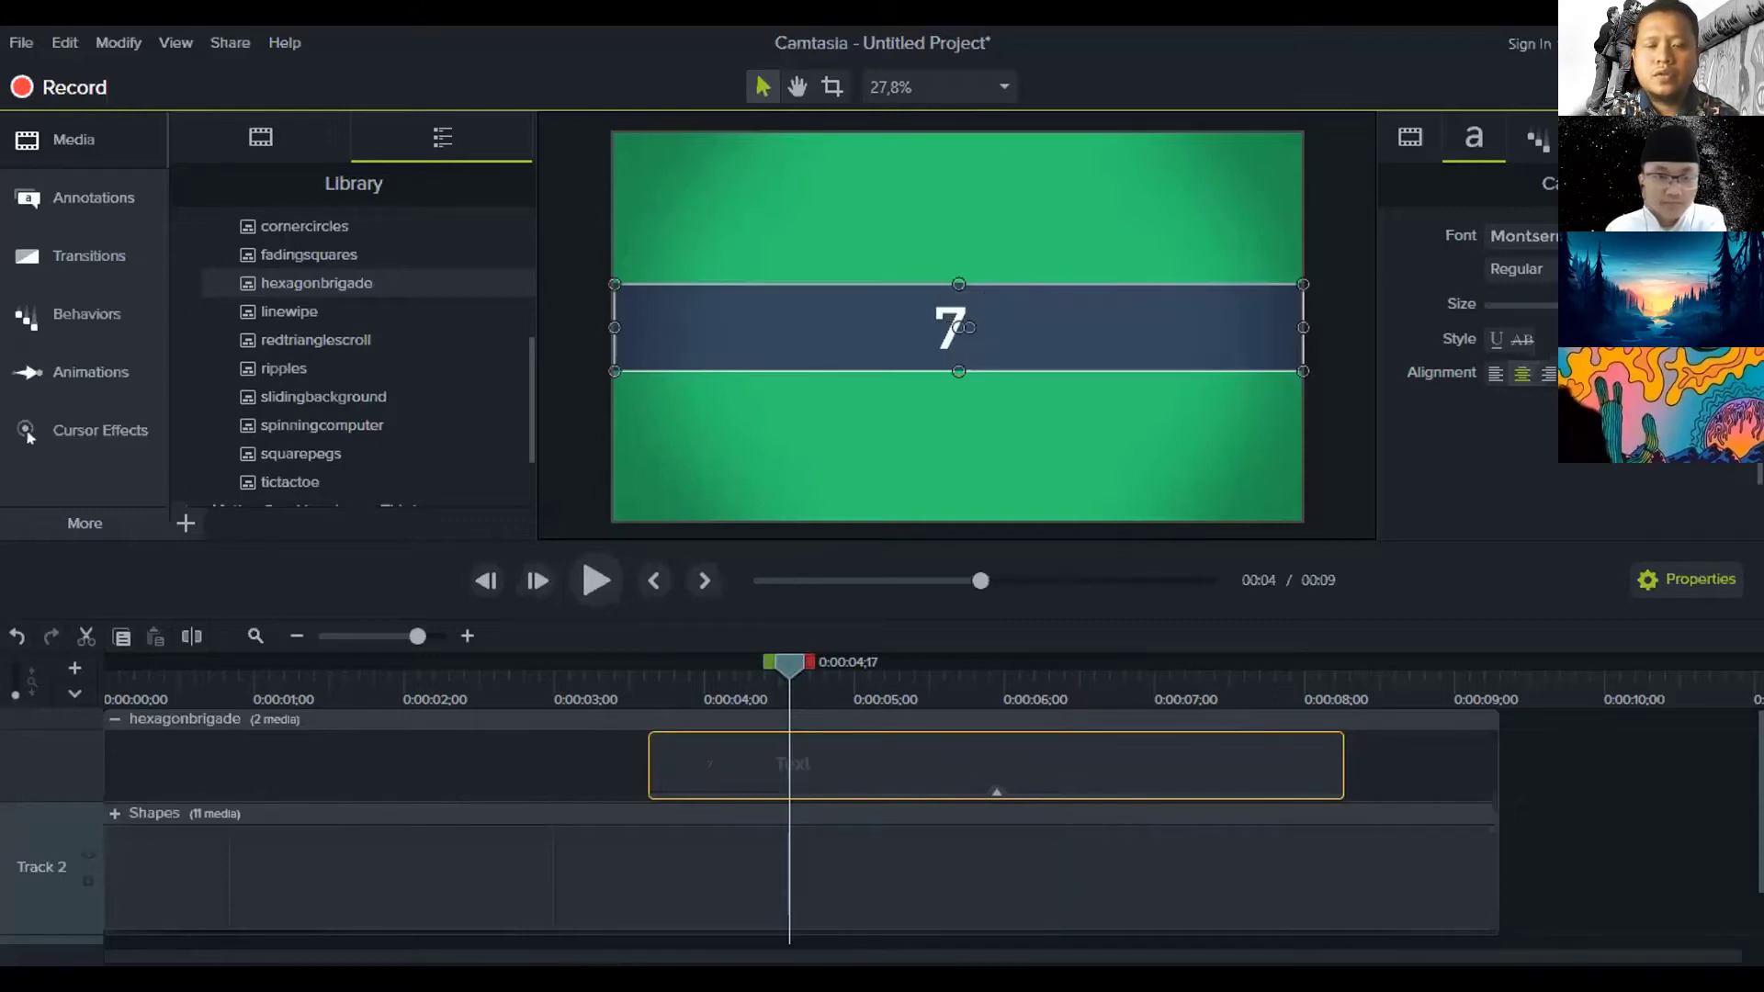
text( F)
key(BackSpace)
key(BackSpace)
text(Keuni)
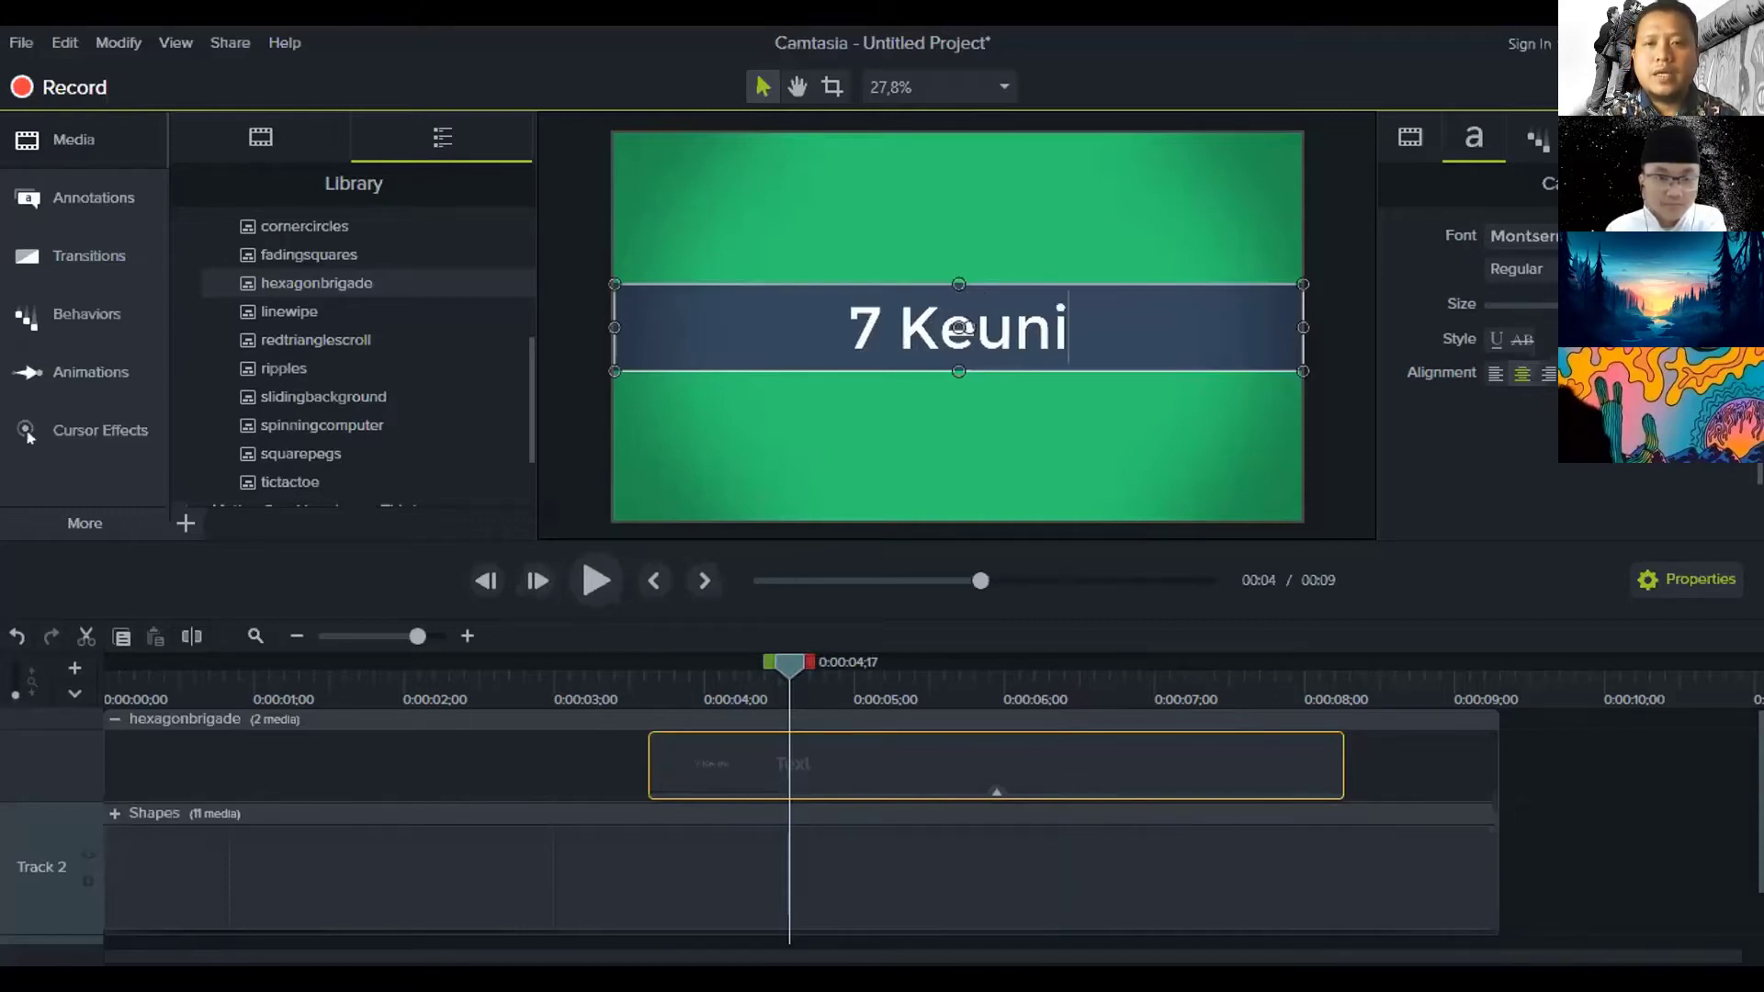
text(kan Kota B)
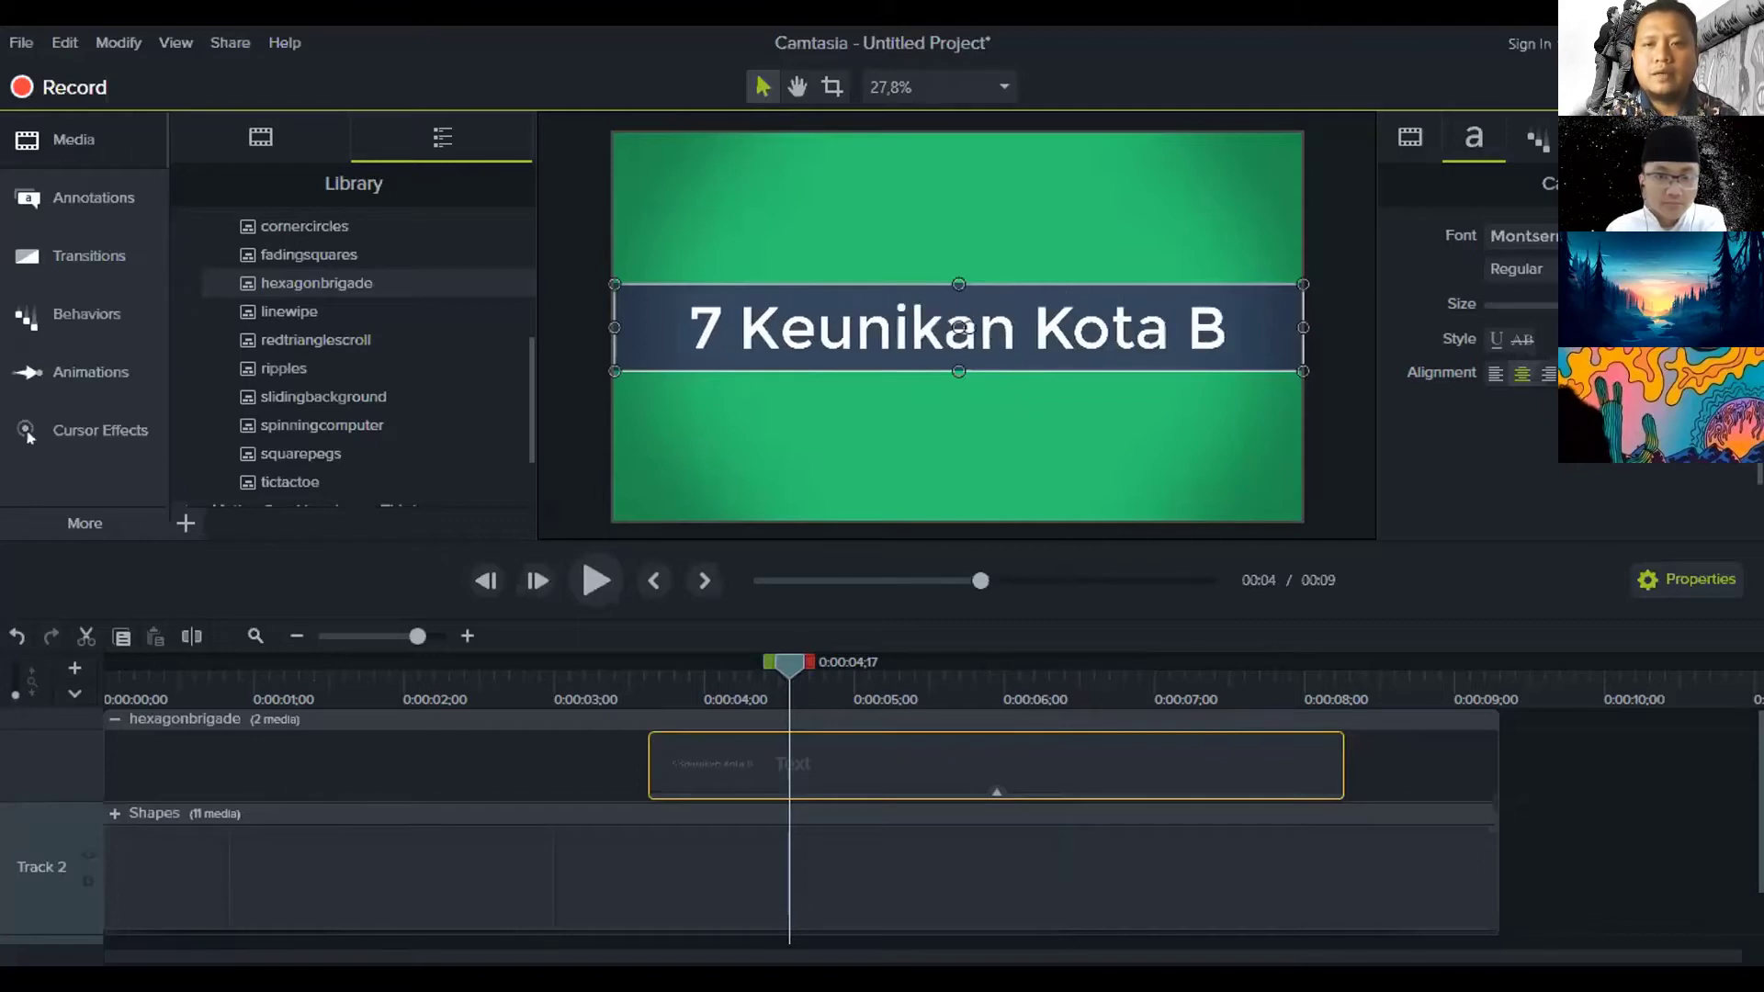
text(andung)
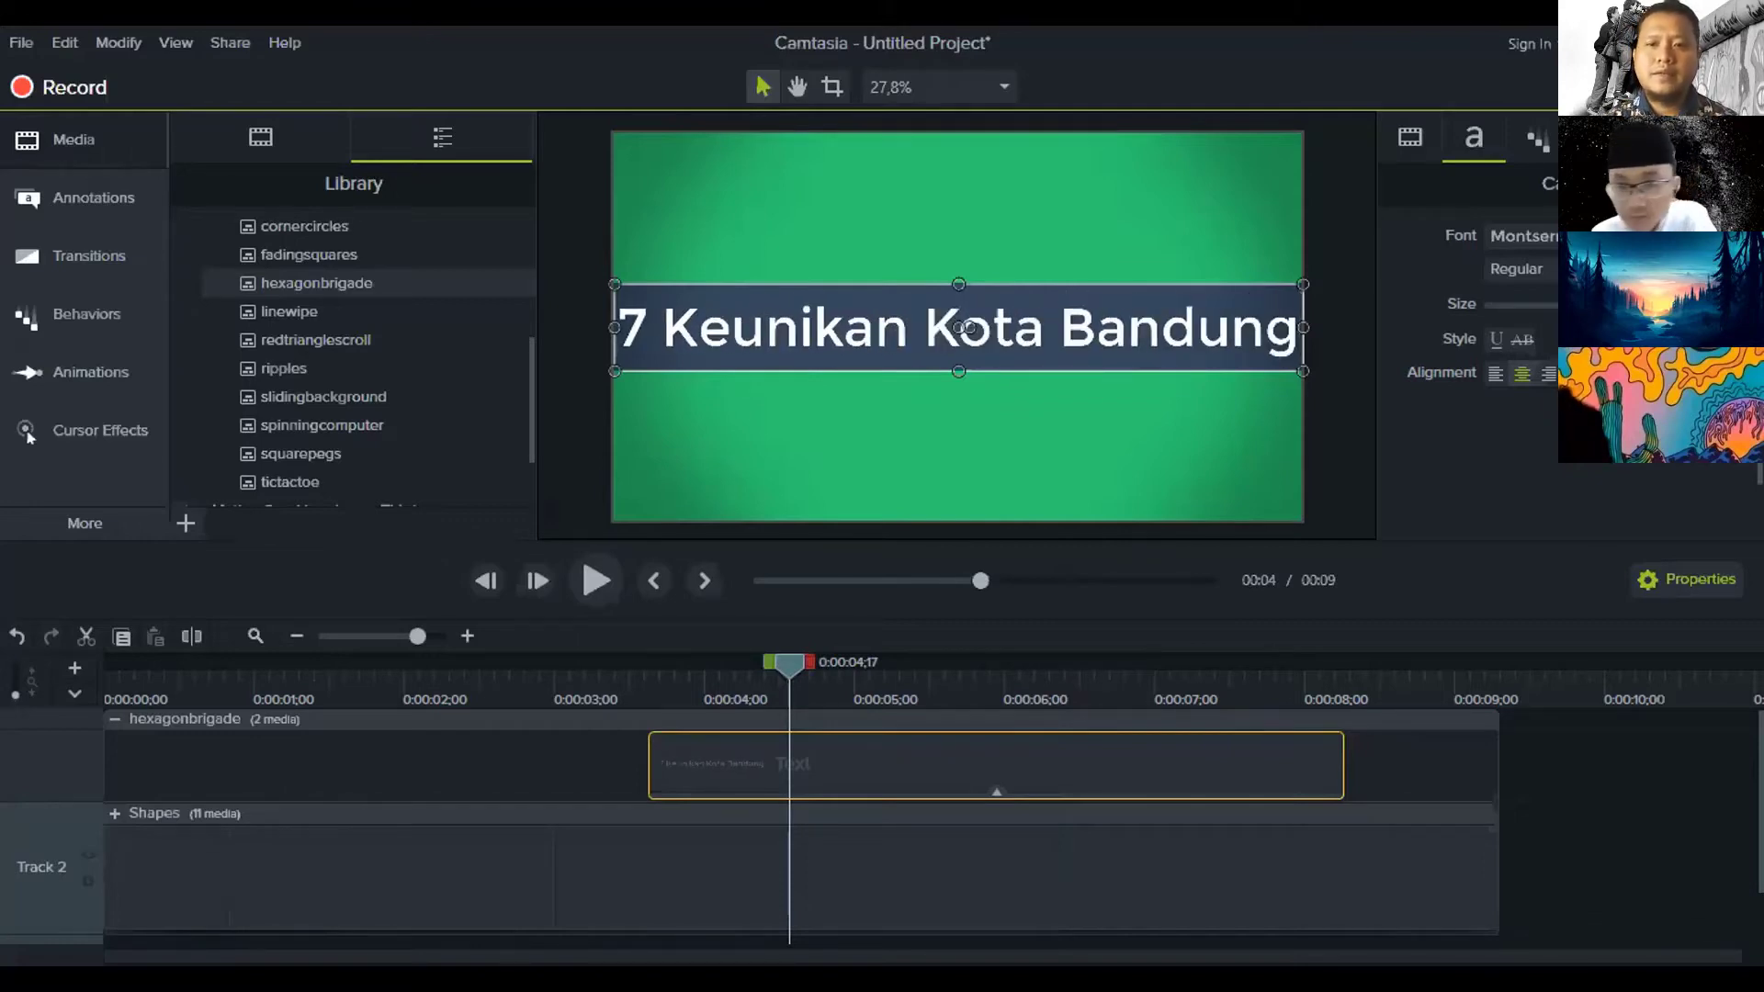
click(1352, 762)
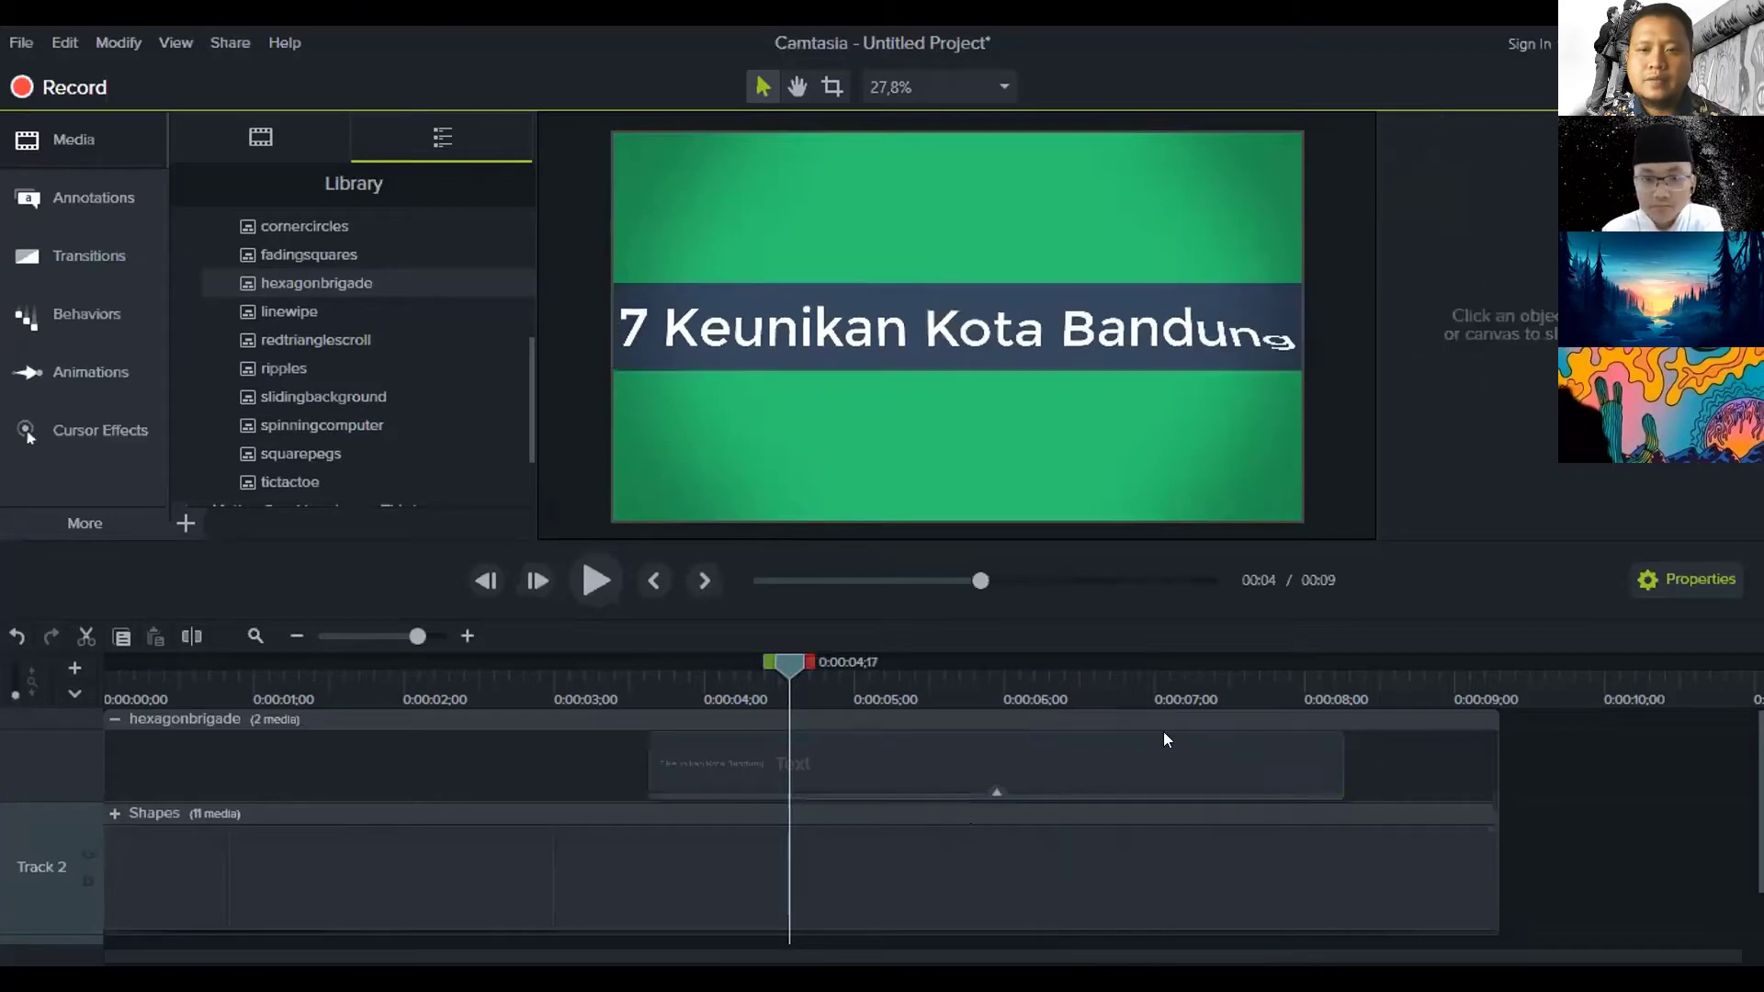
Rewind to the start and play the intro to preview the new title
click(290, 633)
drag(279, 660, 105, 661)
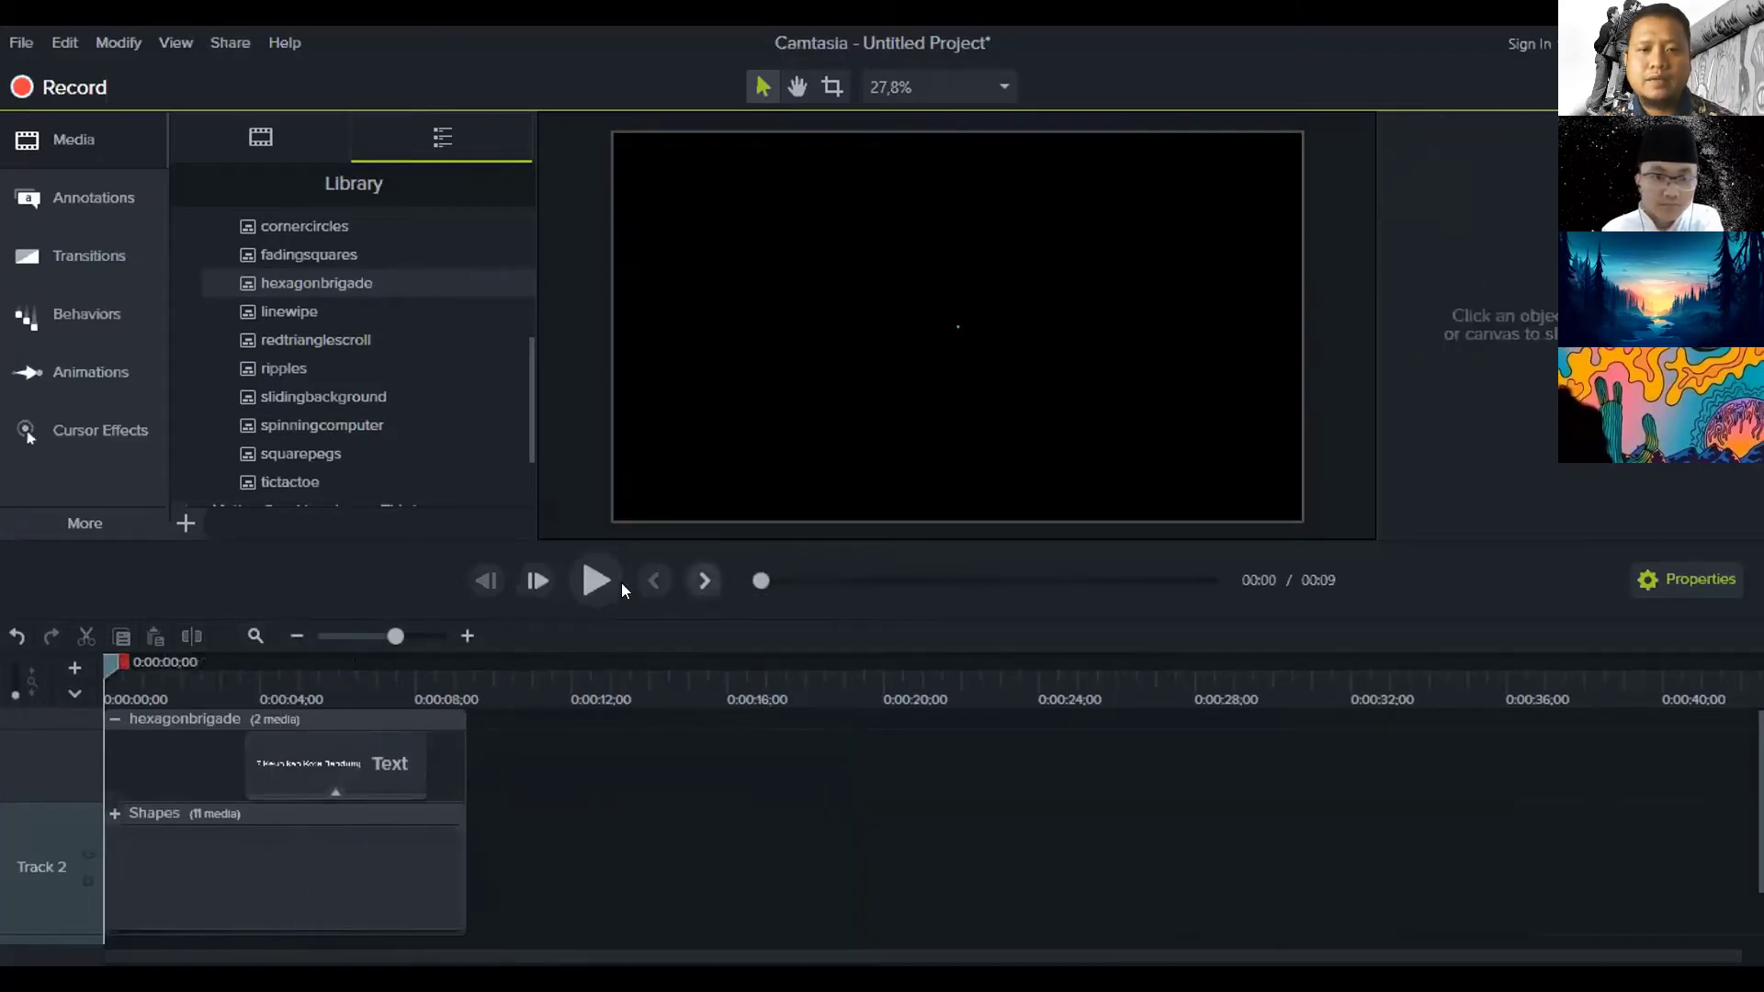
key(space)
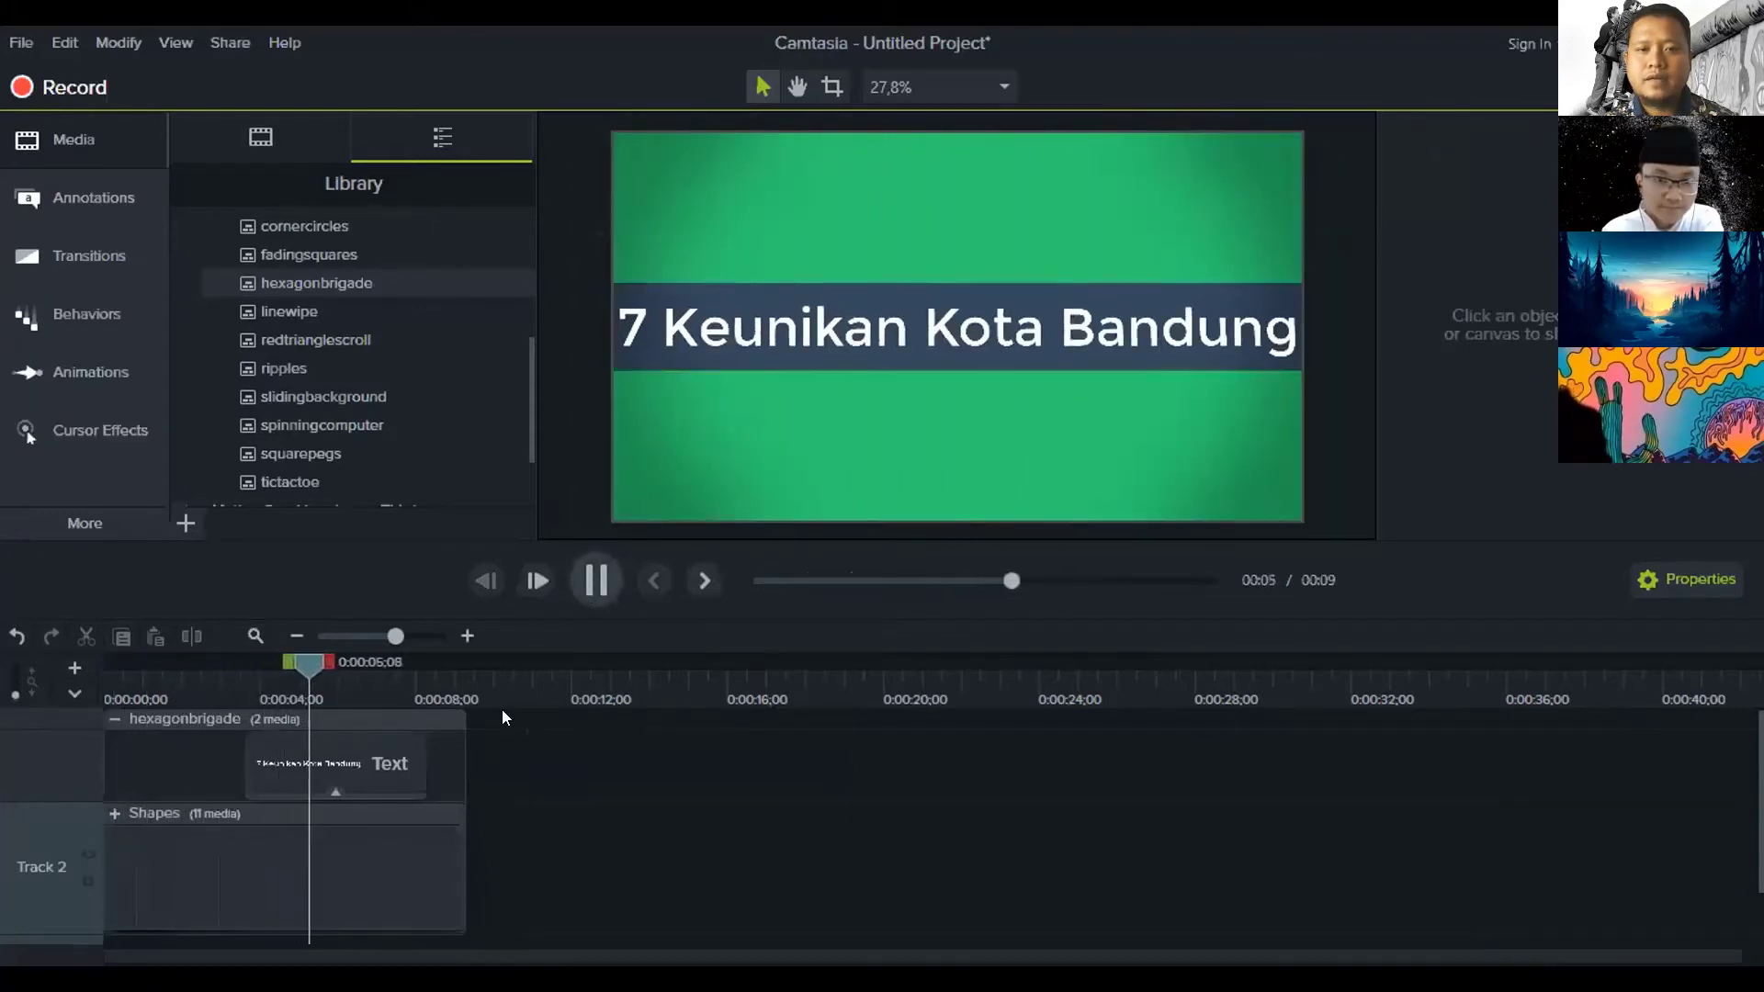
Stop playback, collapse the hexagonbrigade group, preview around two seconds, and reselect the group
key(space)
click(465, 635)
click(117, 703)
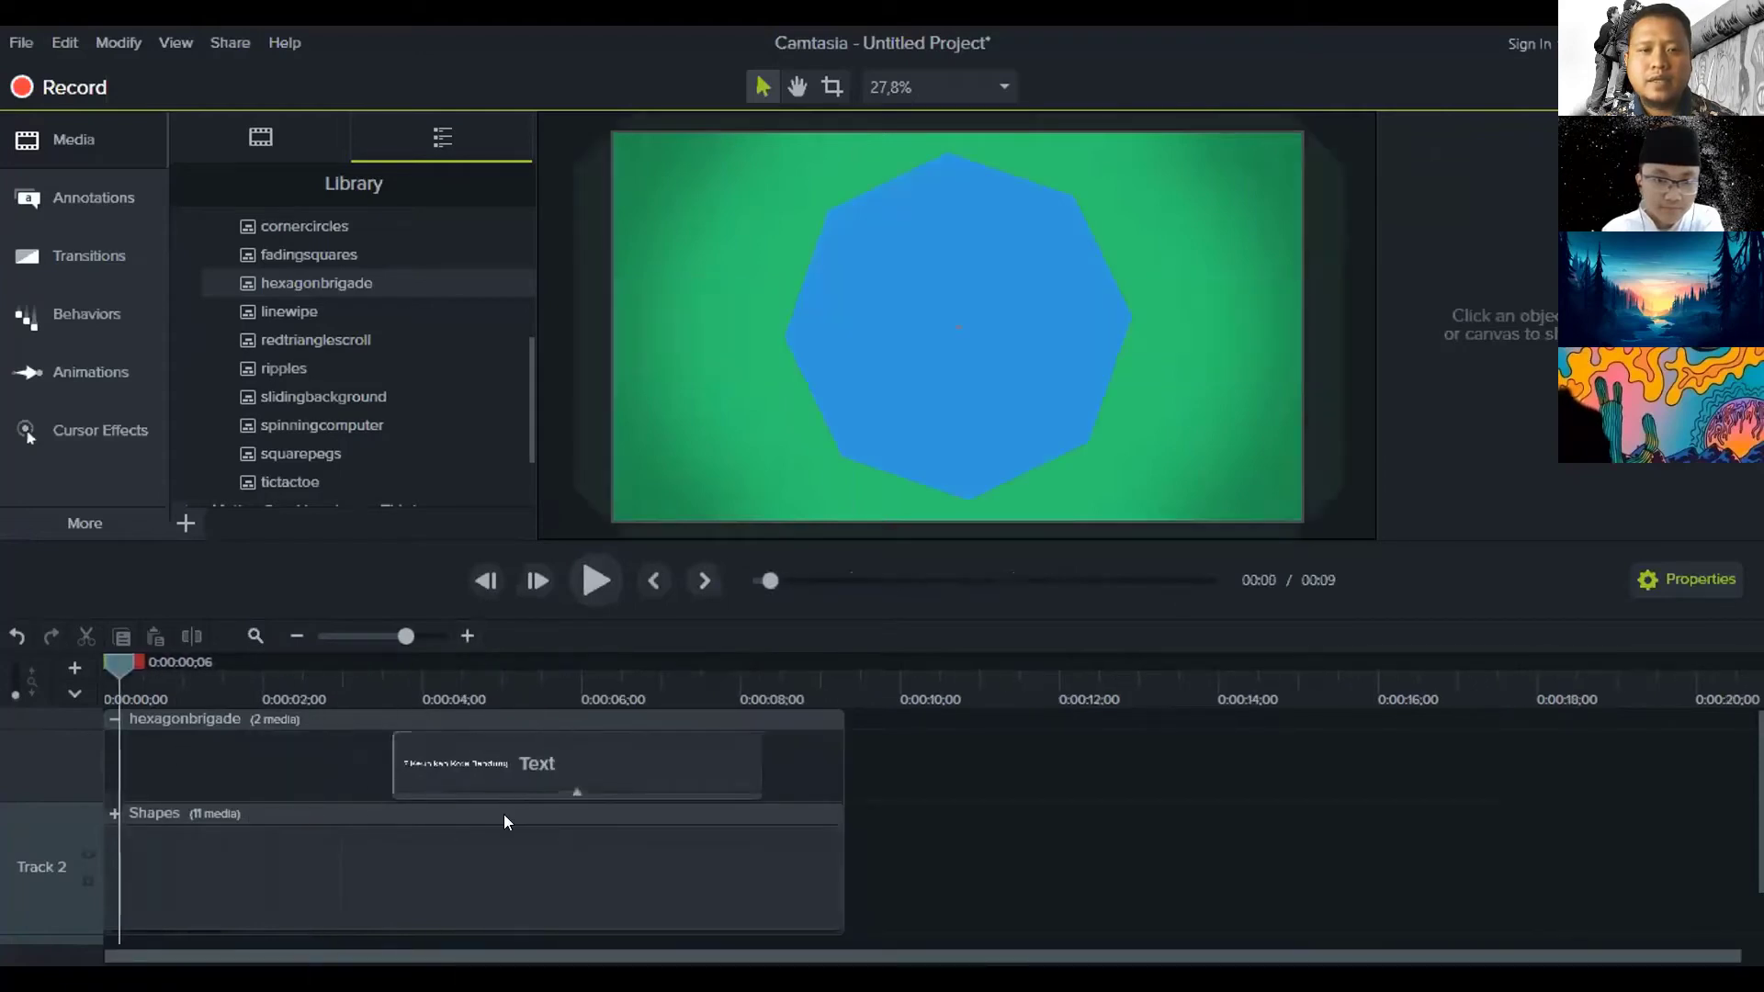
click(111, 719)
click(1020, 922)
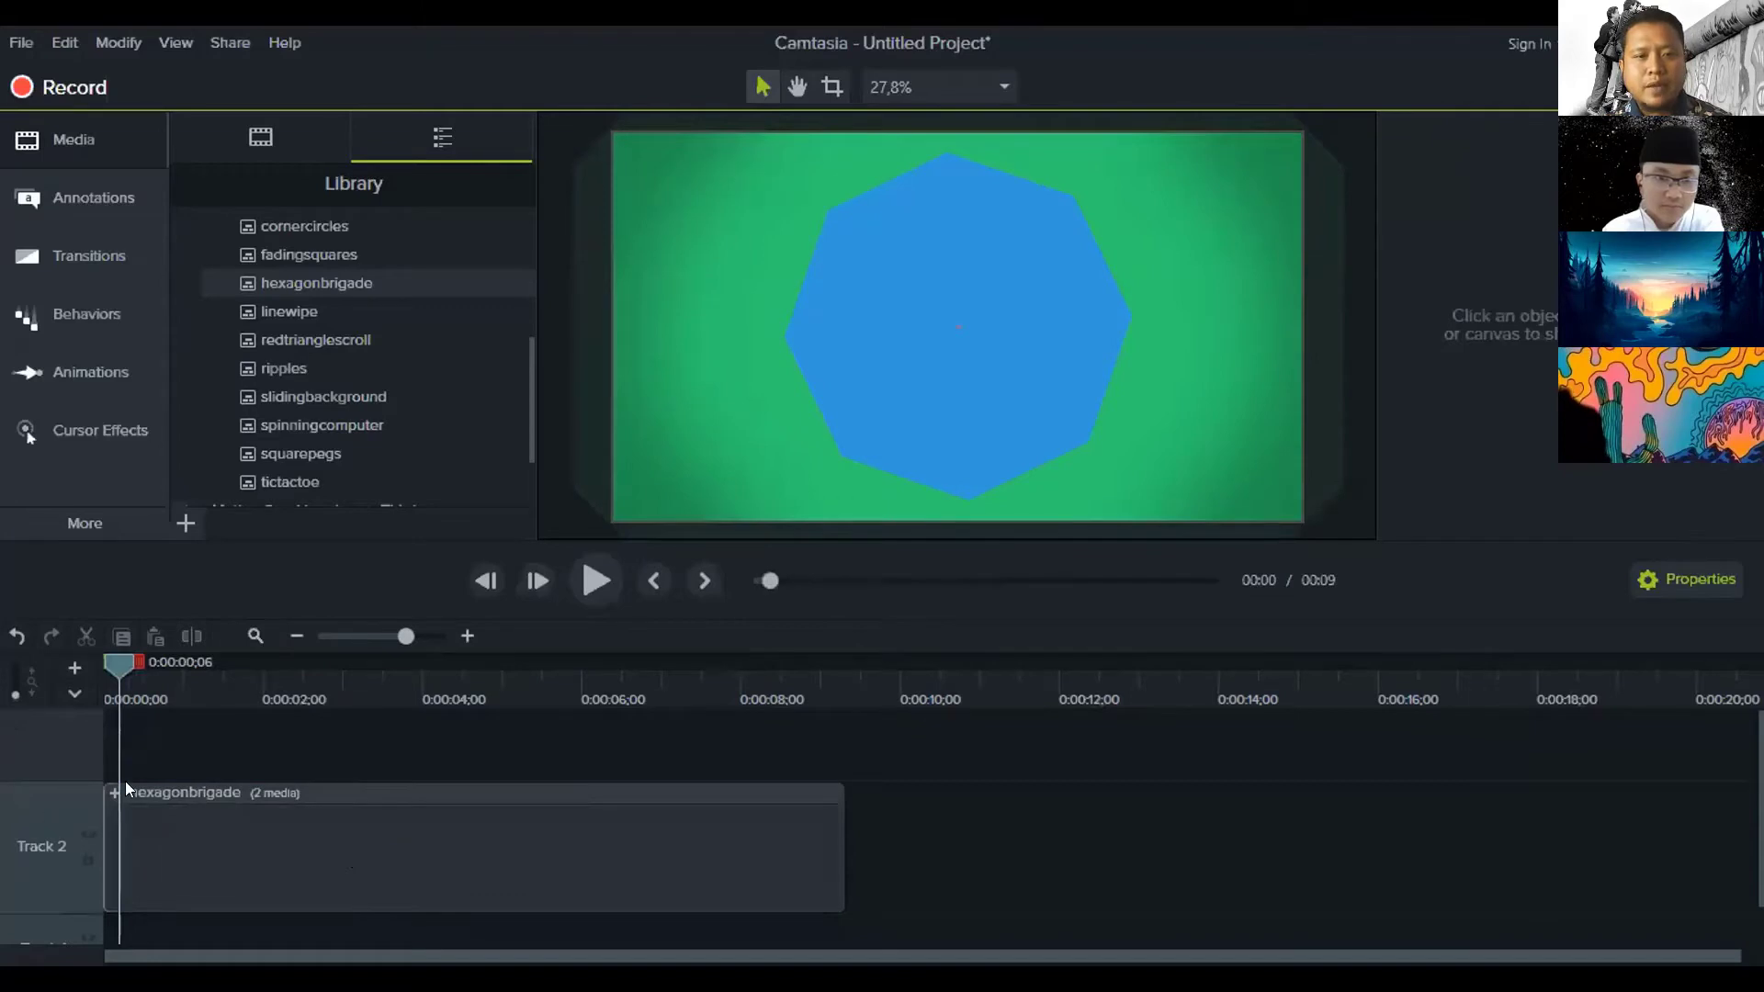
drag(270, 675, 302, 678)
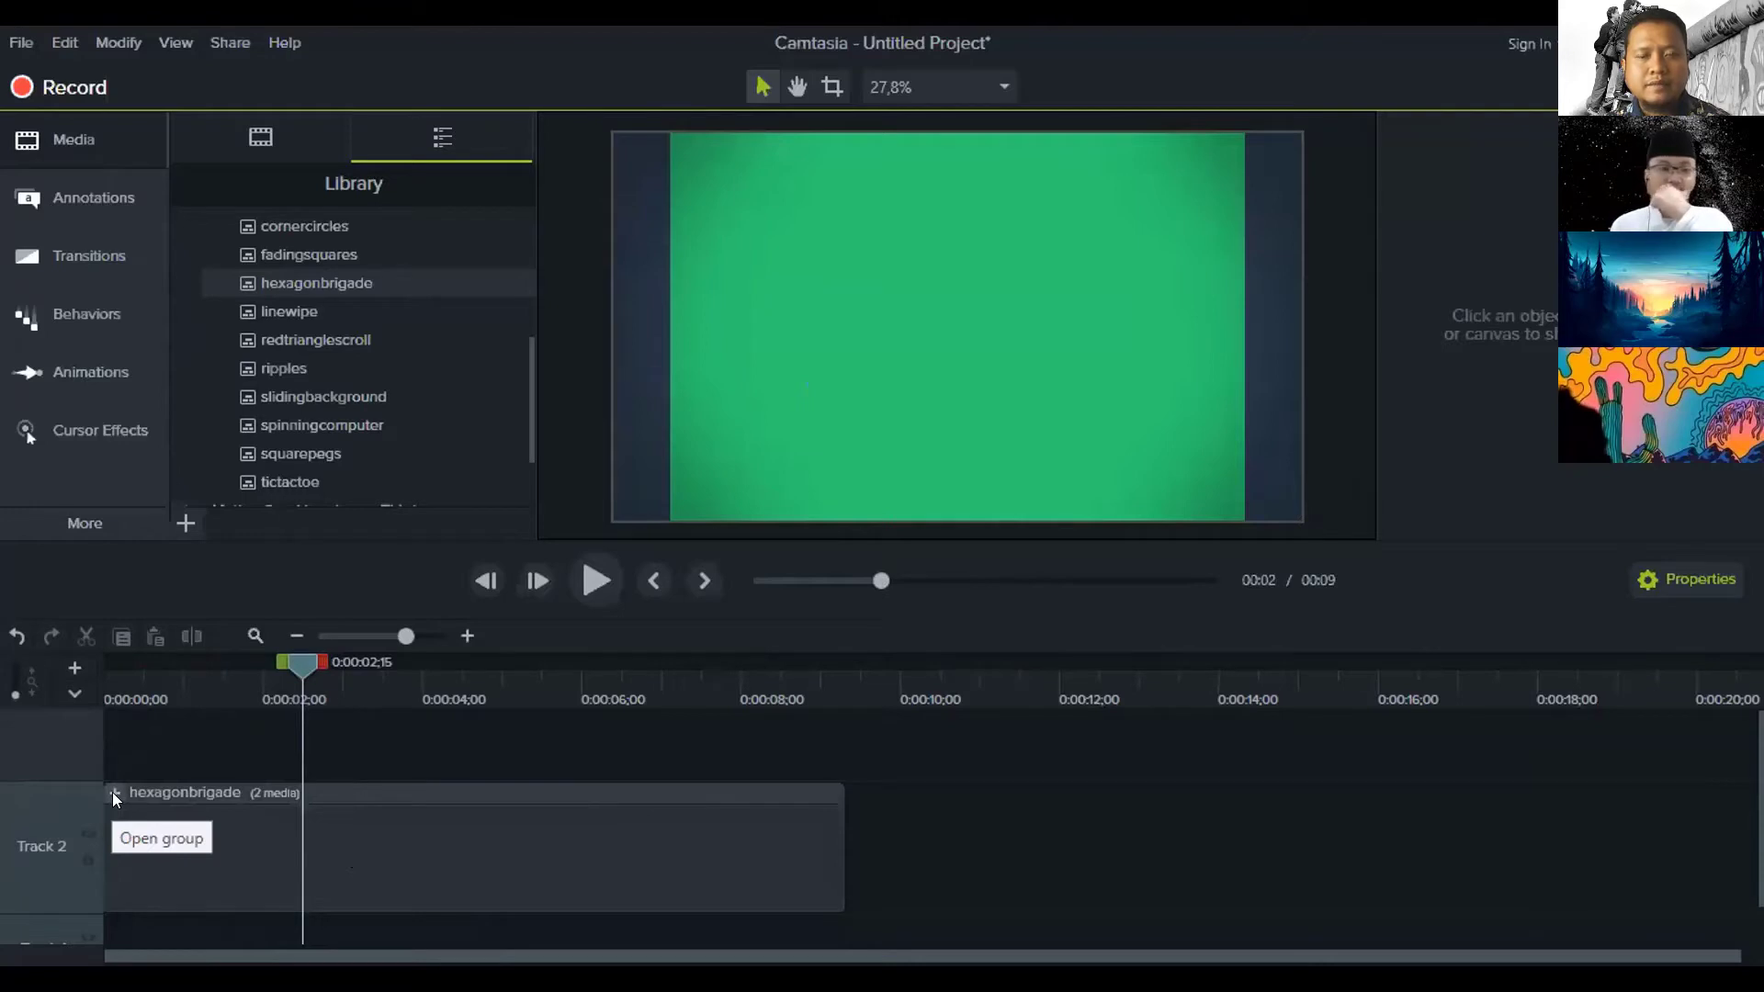
click(206, 856)
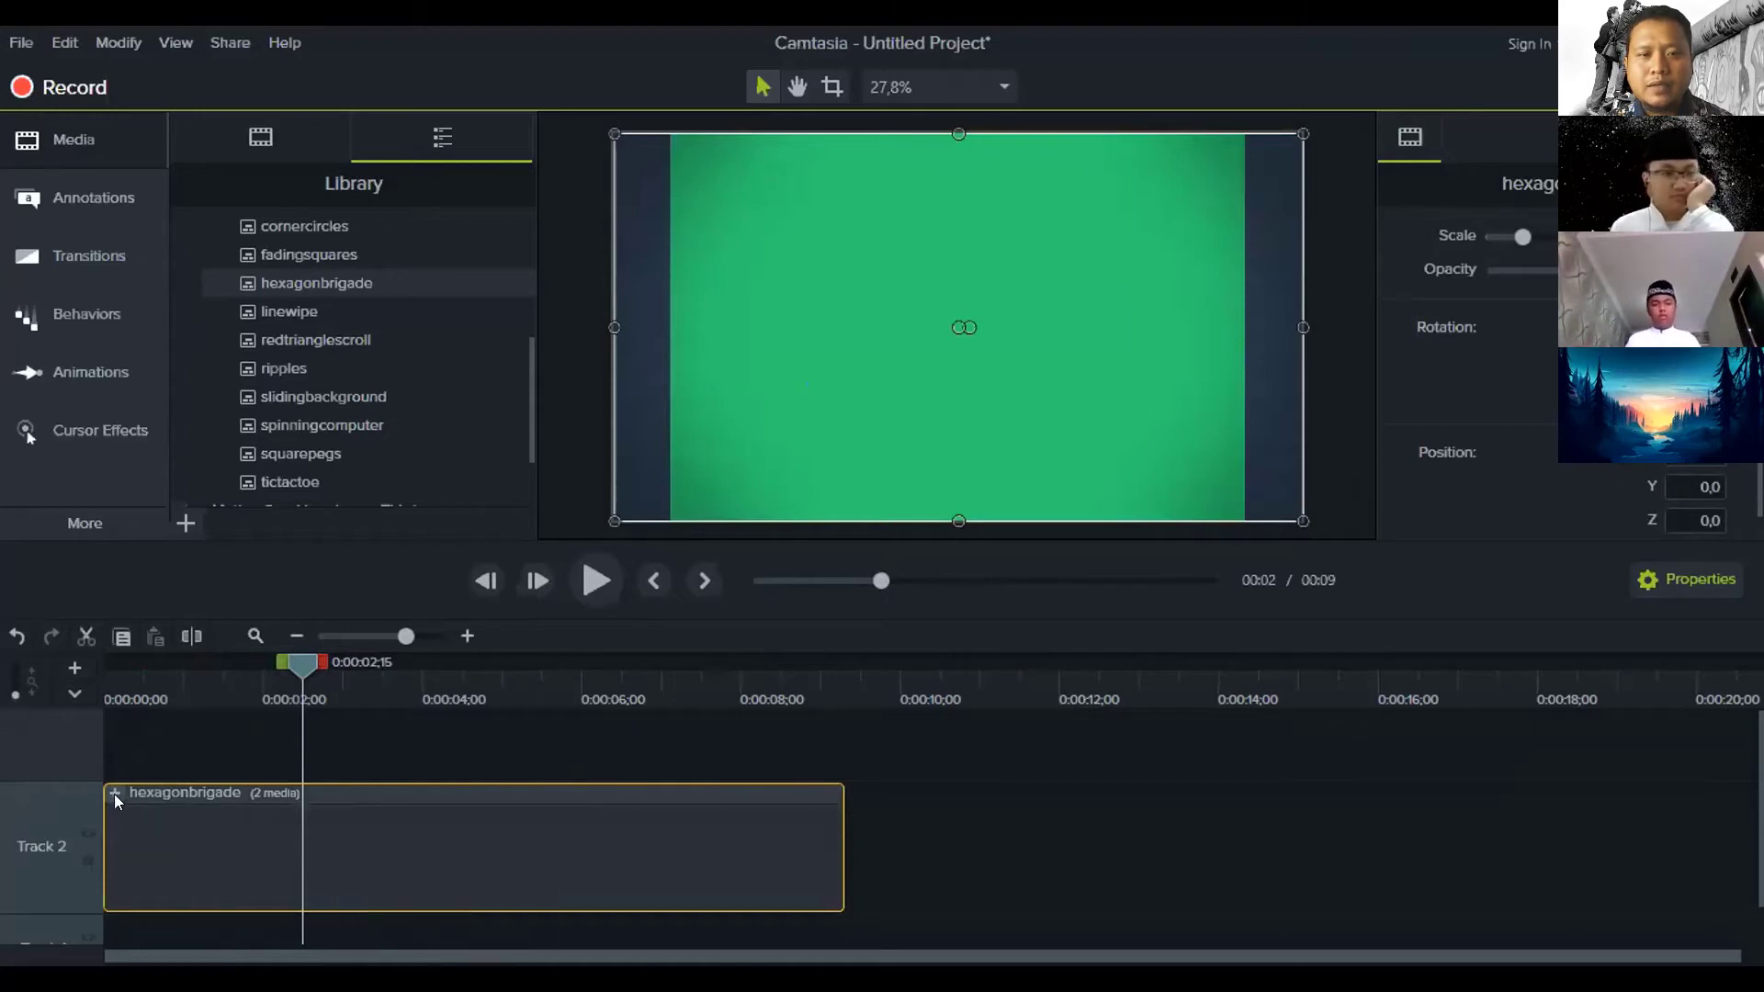
Open the hexagonbrigade group, select its title Text clip, and move to where the title shows
click(111, 792)
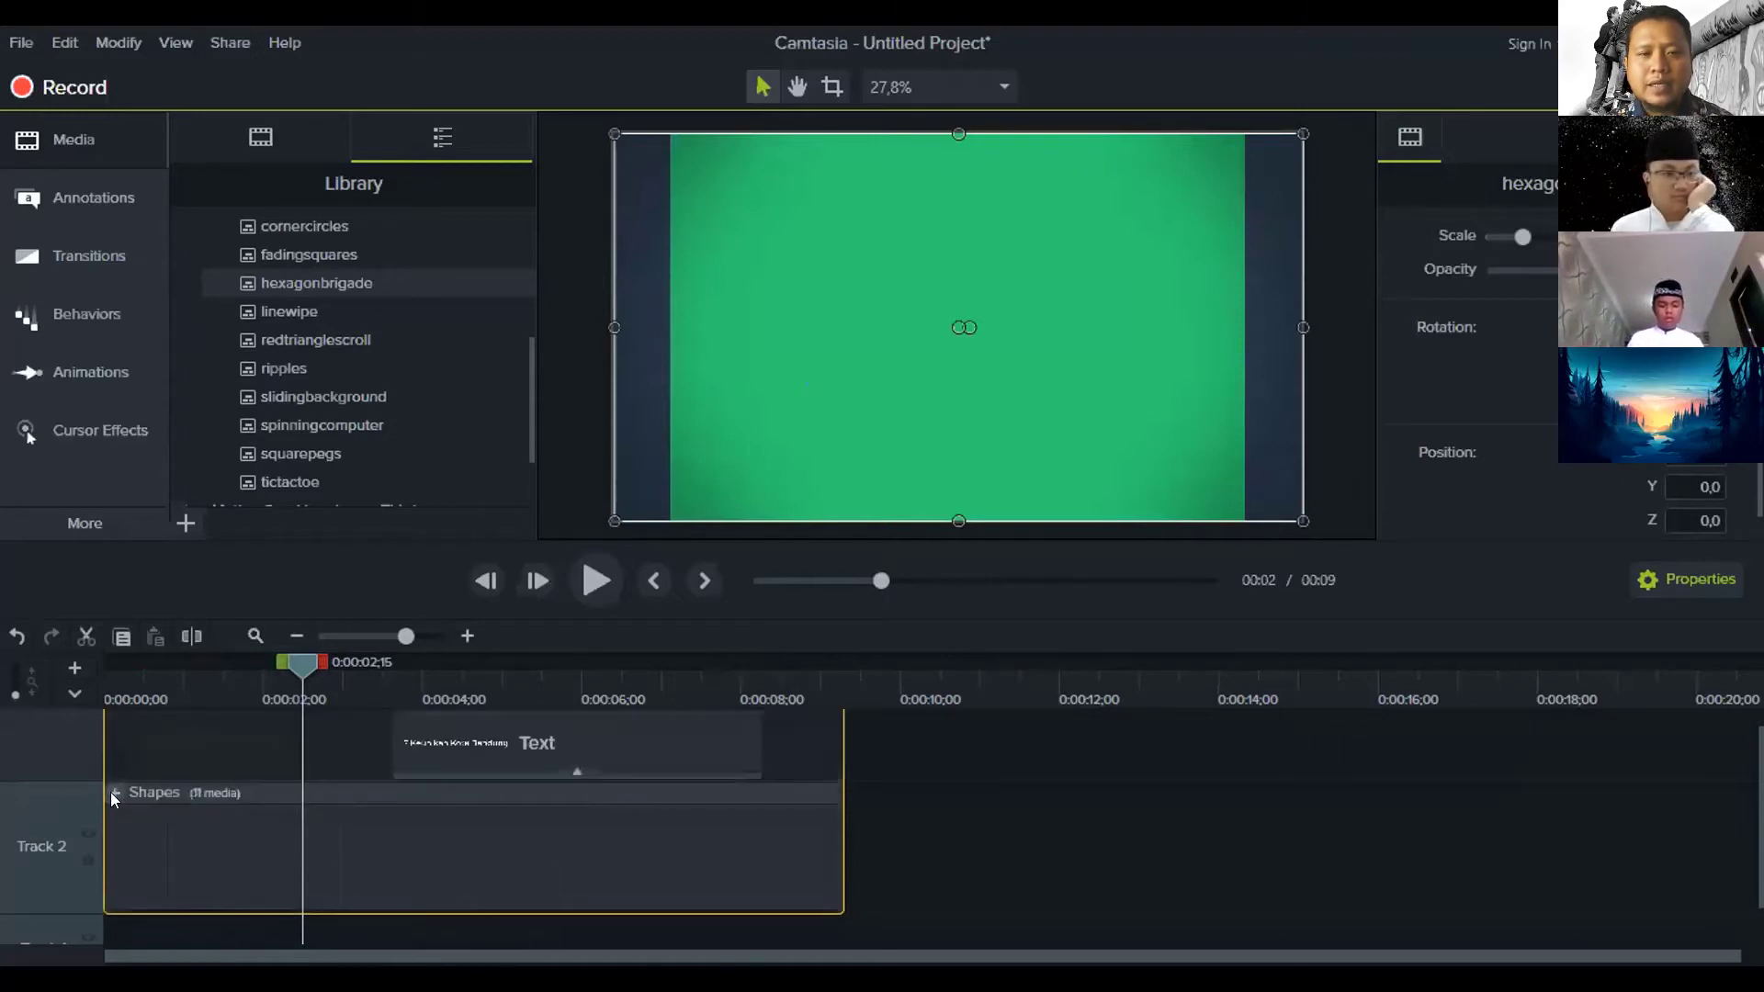
click(168, 832)
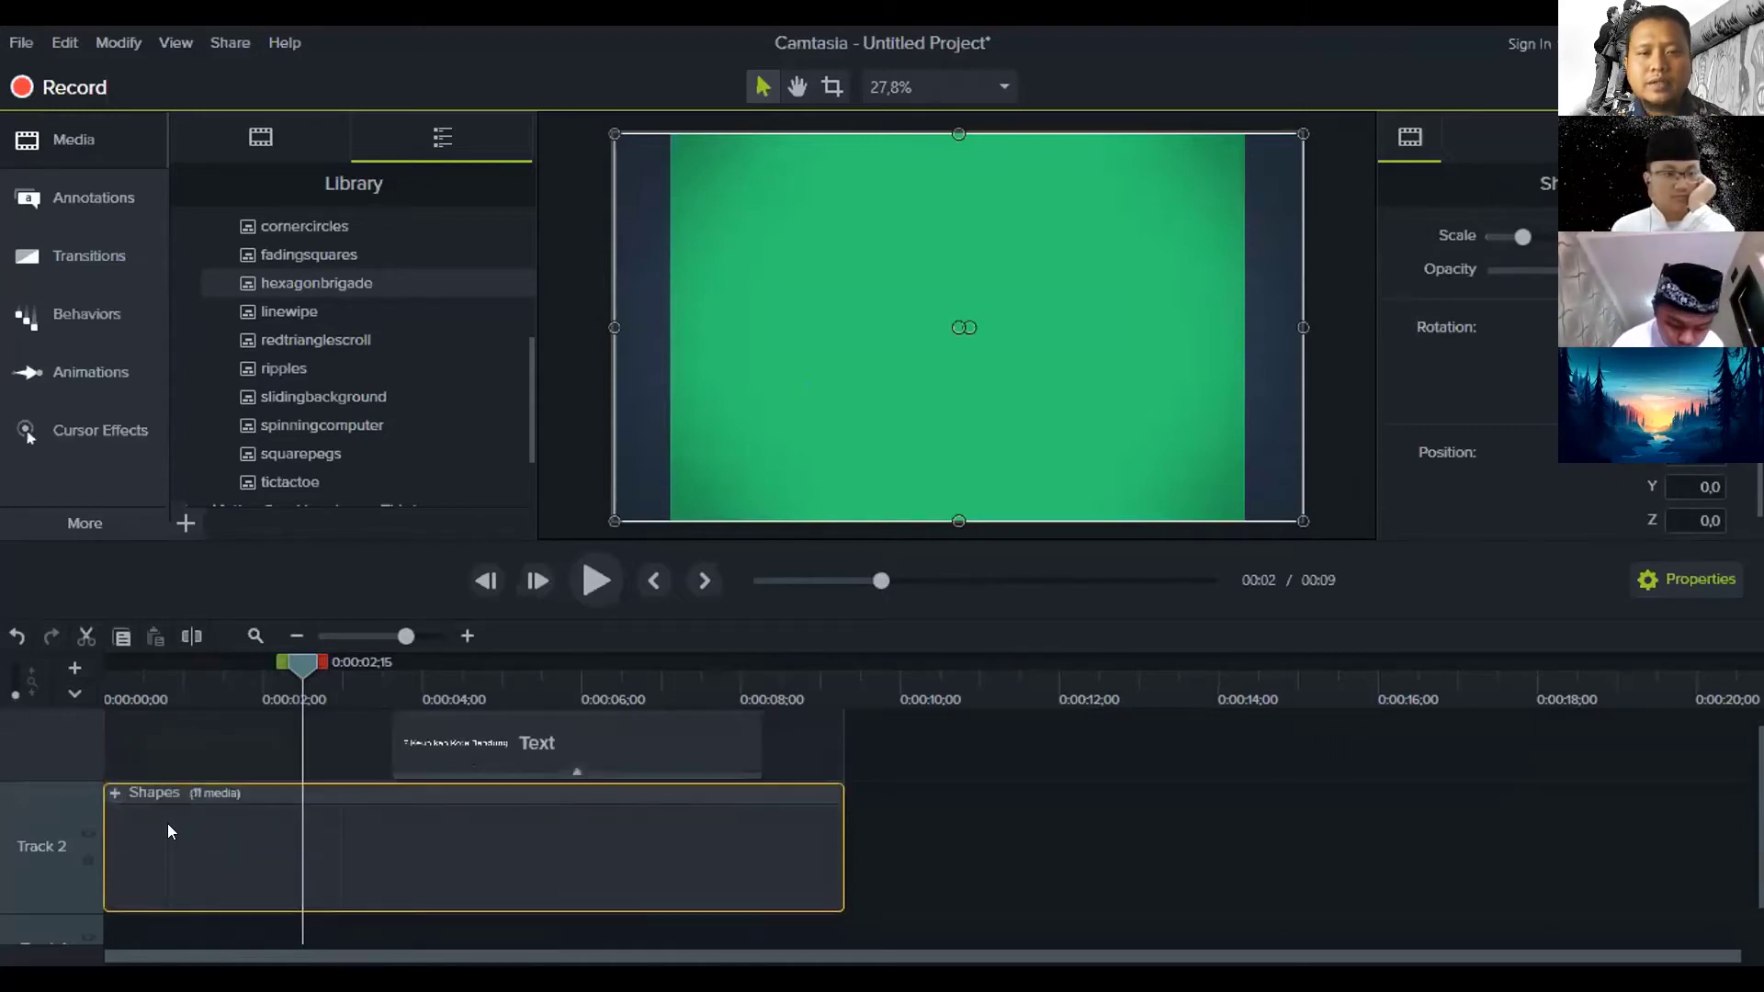
scroll(544, 788, up, 1)
click(260, 758)
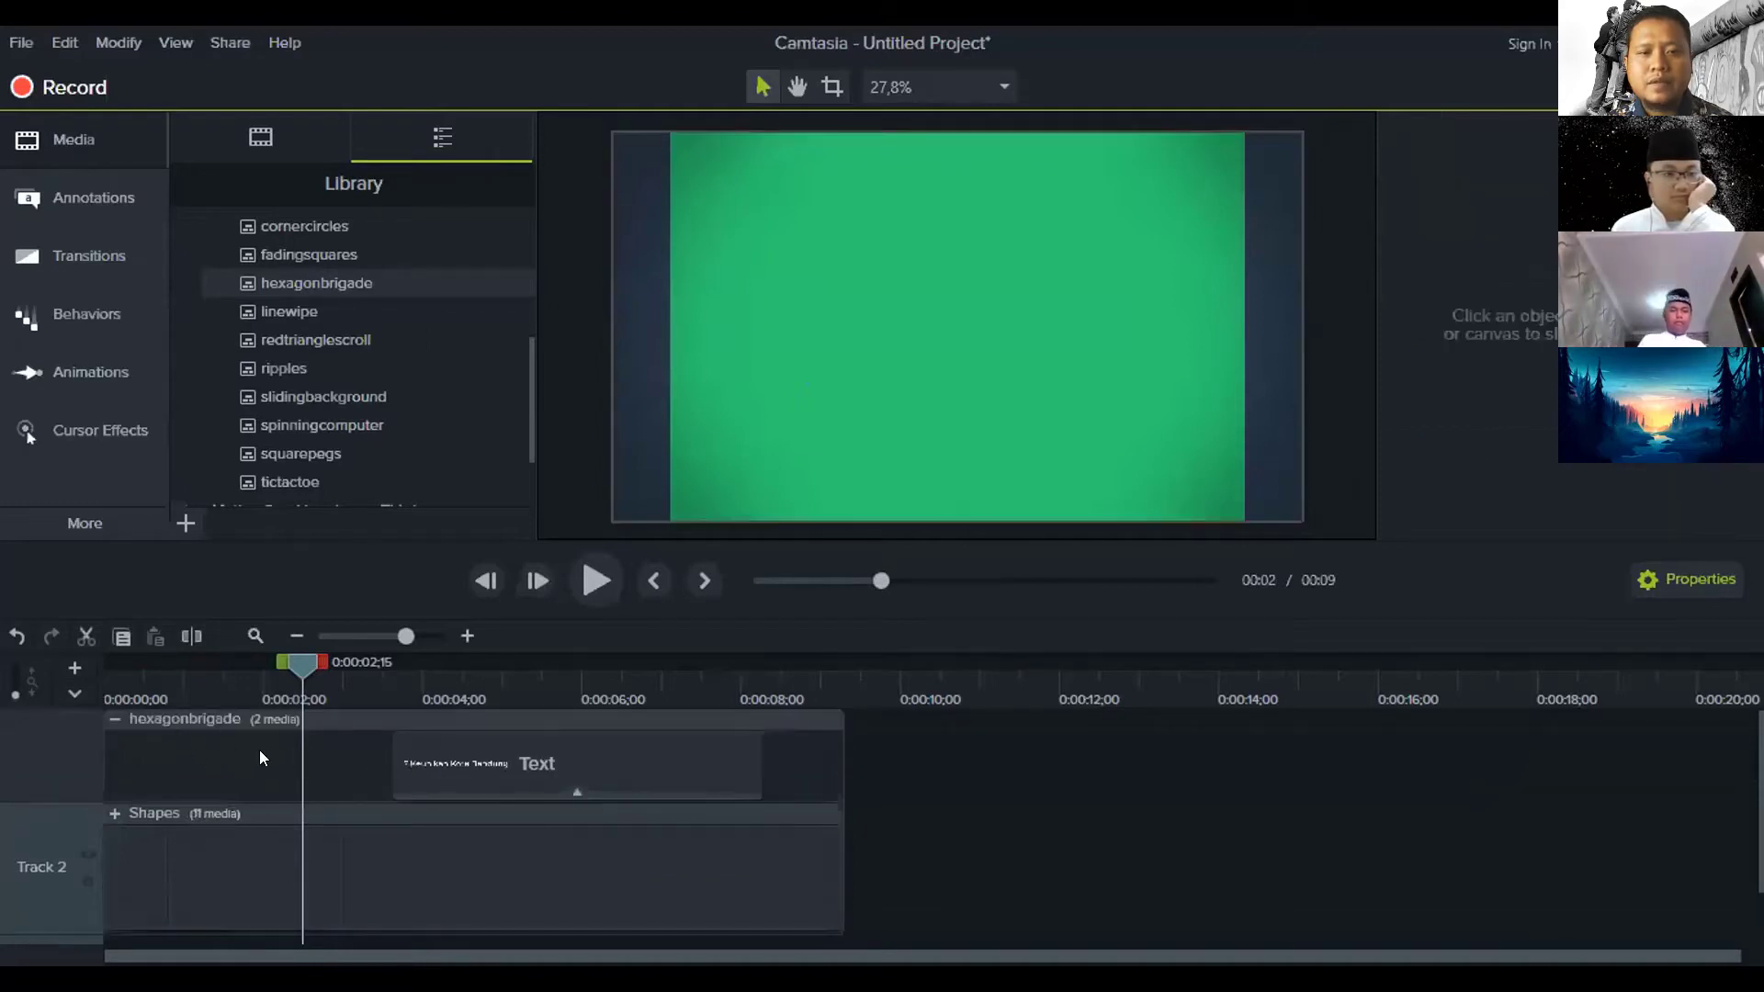
click(550, 759)
click(542, 873)
click(441, 778)
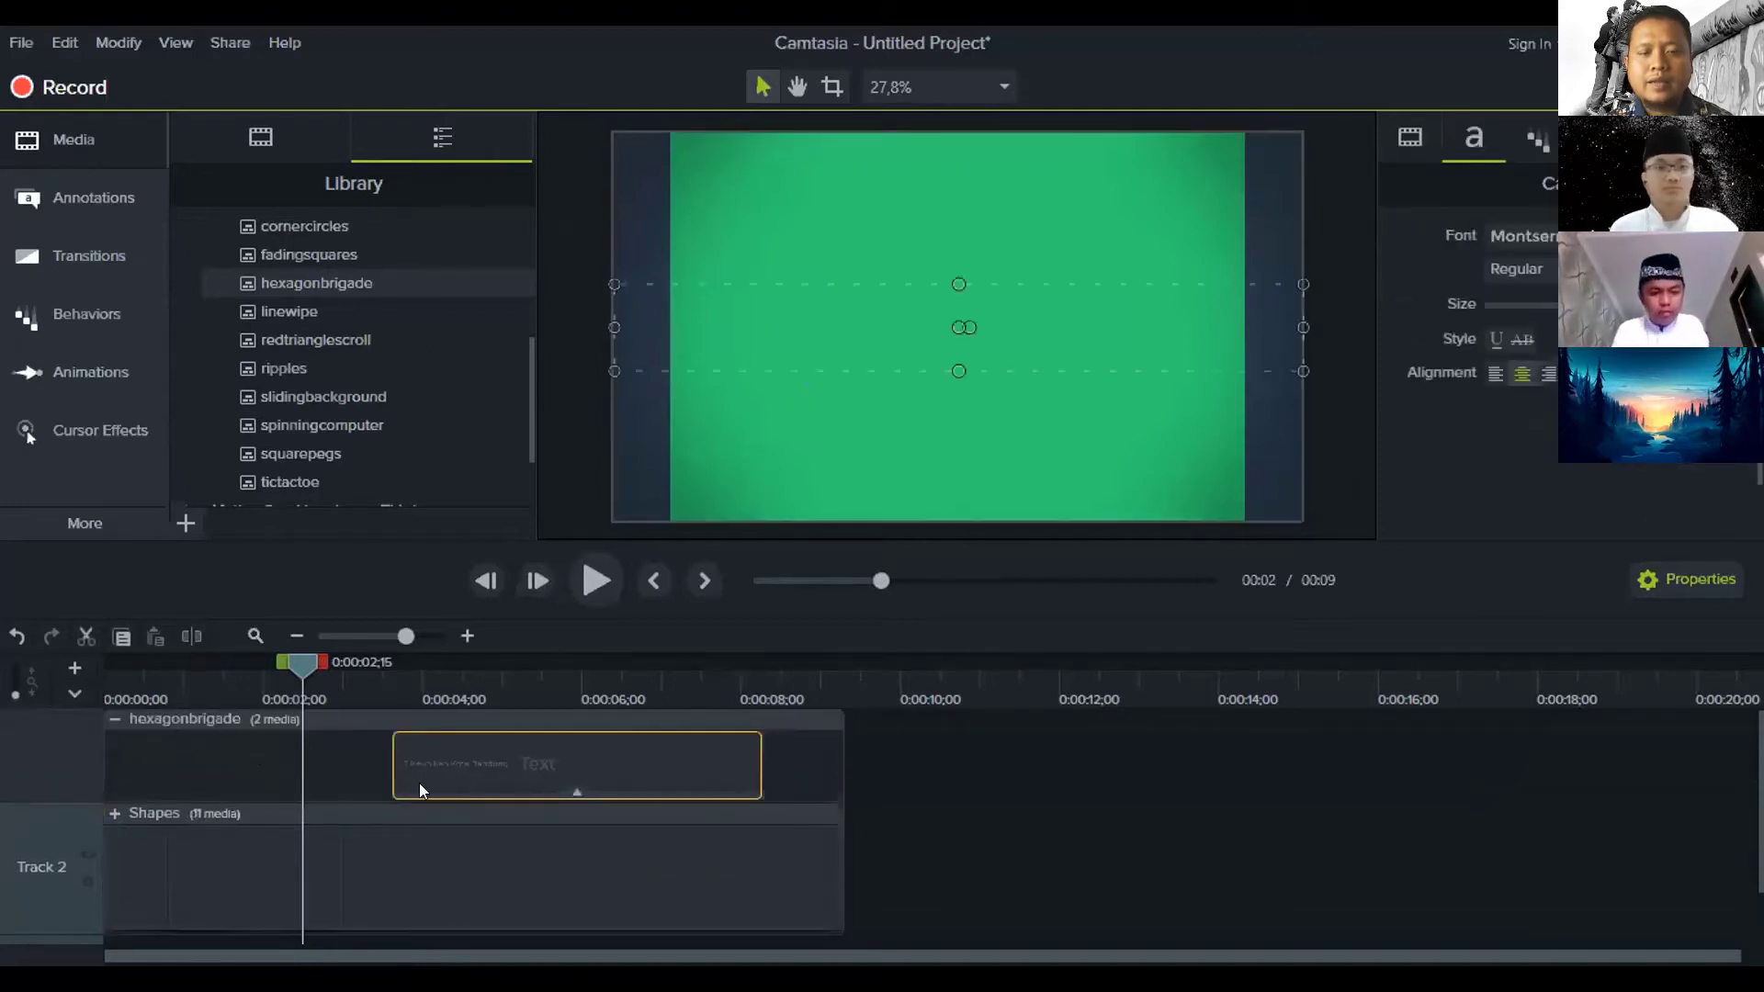
drag(417, 689, 608, 676)
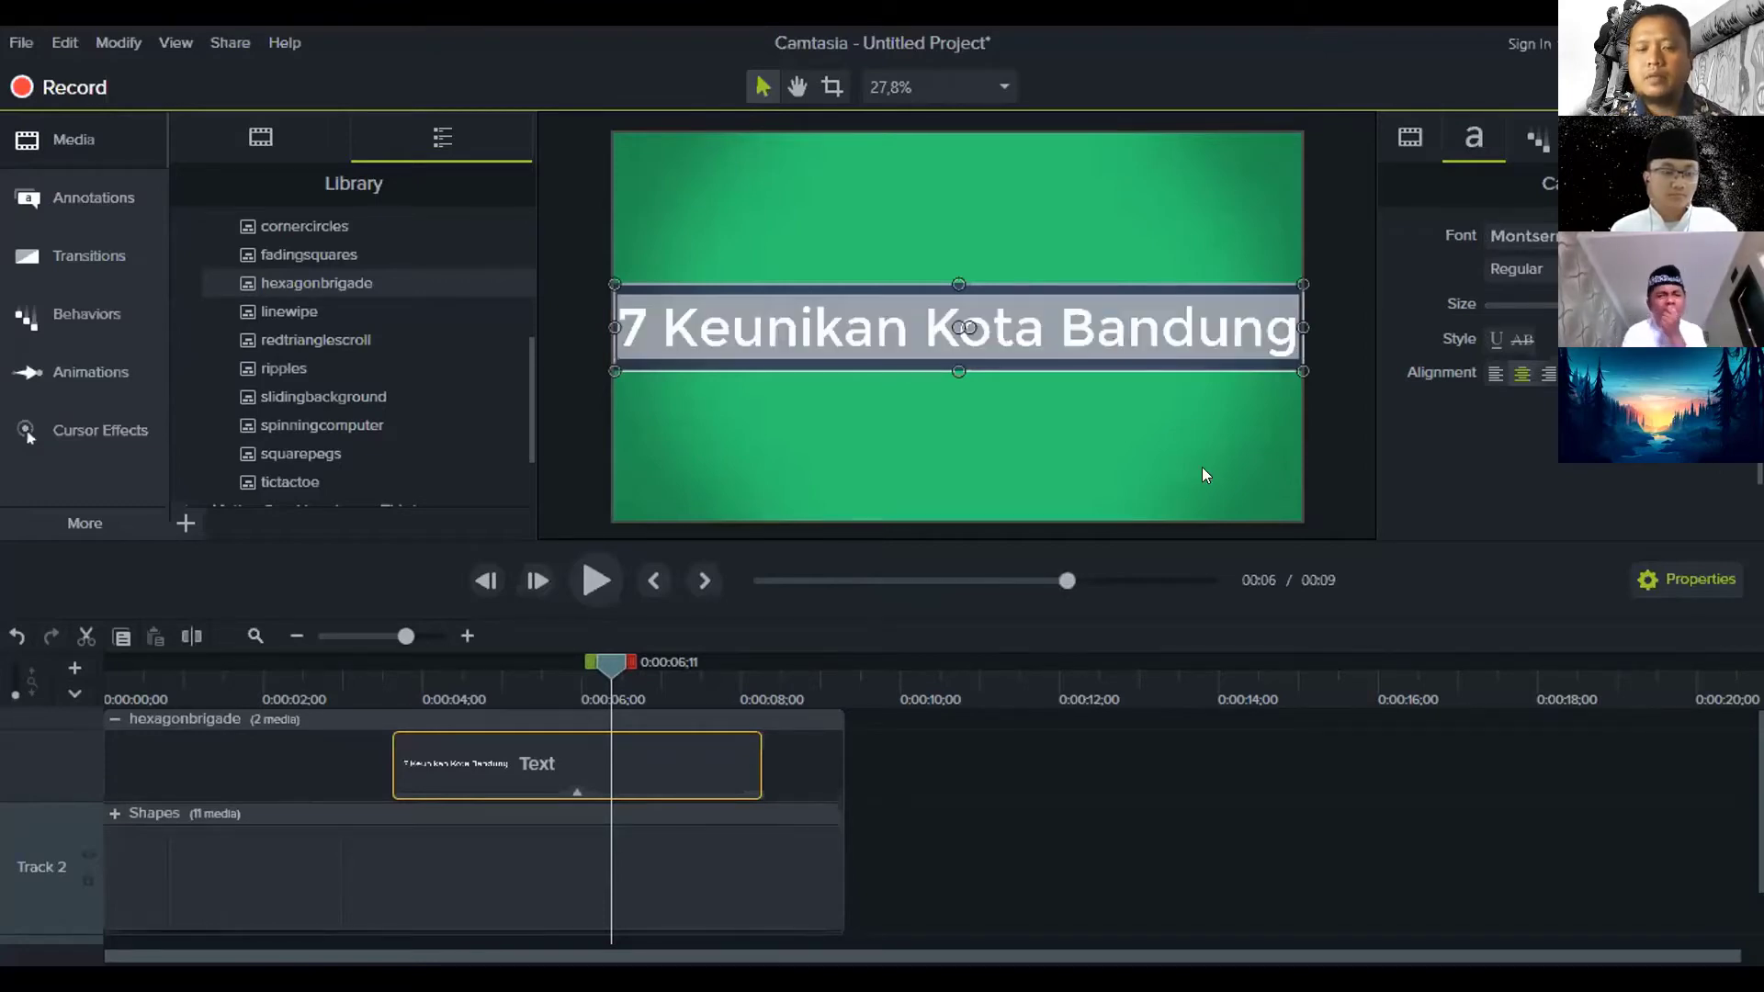
Retype the title through several drafts, ending with 'Tutorial Editing Photo'
text(7 Makanan Khas)
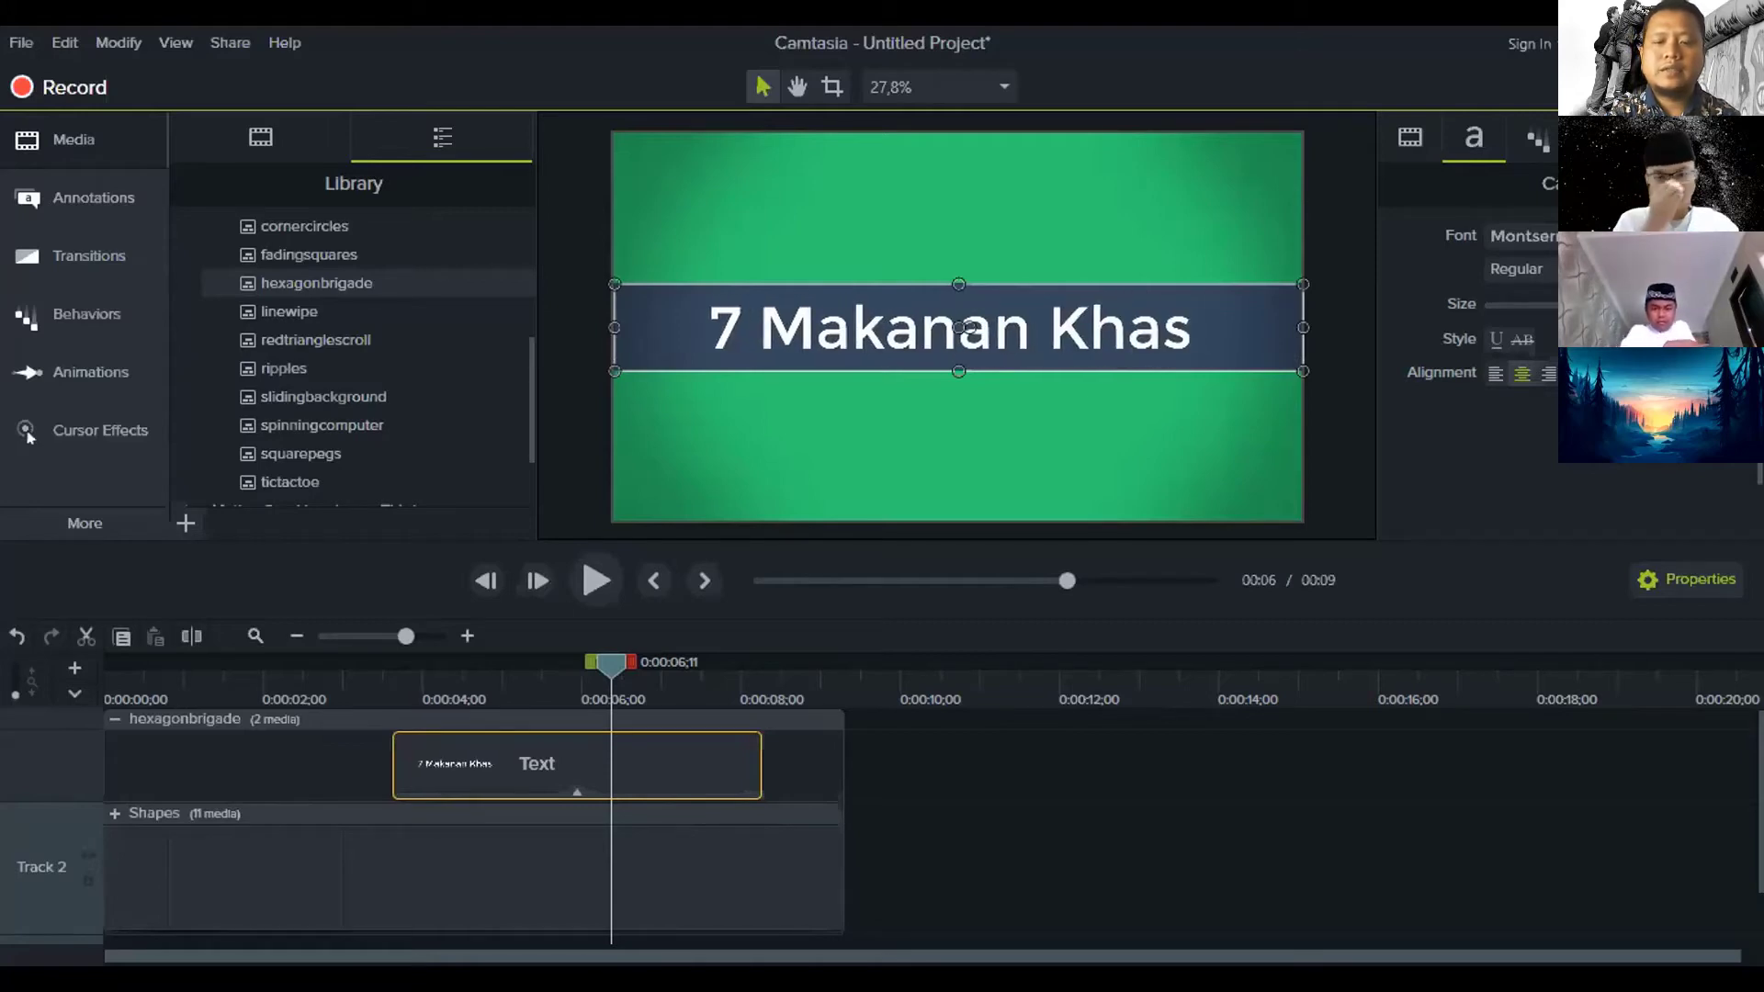
text( Bandung)
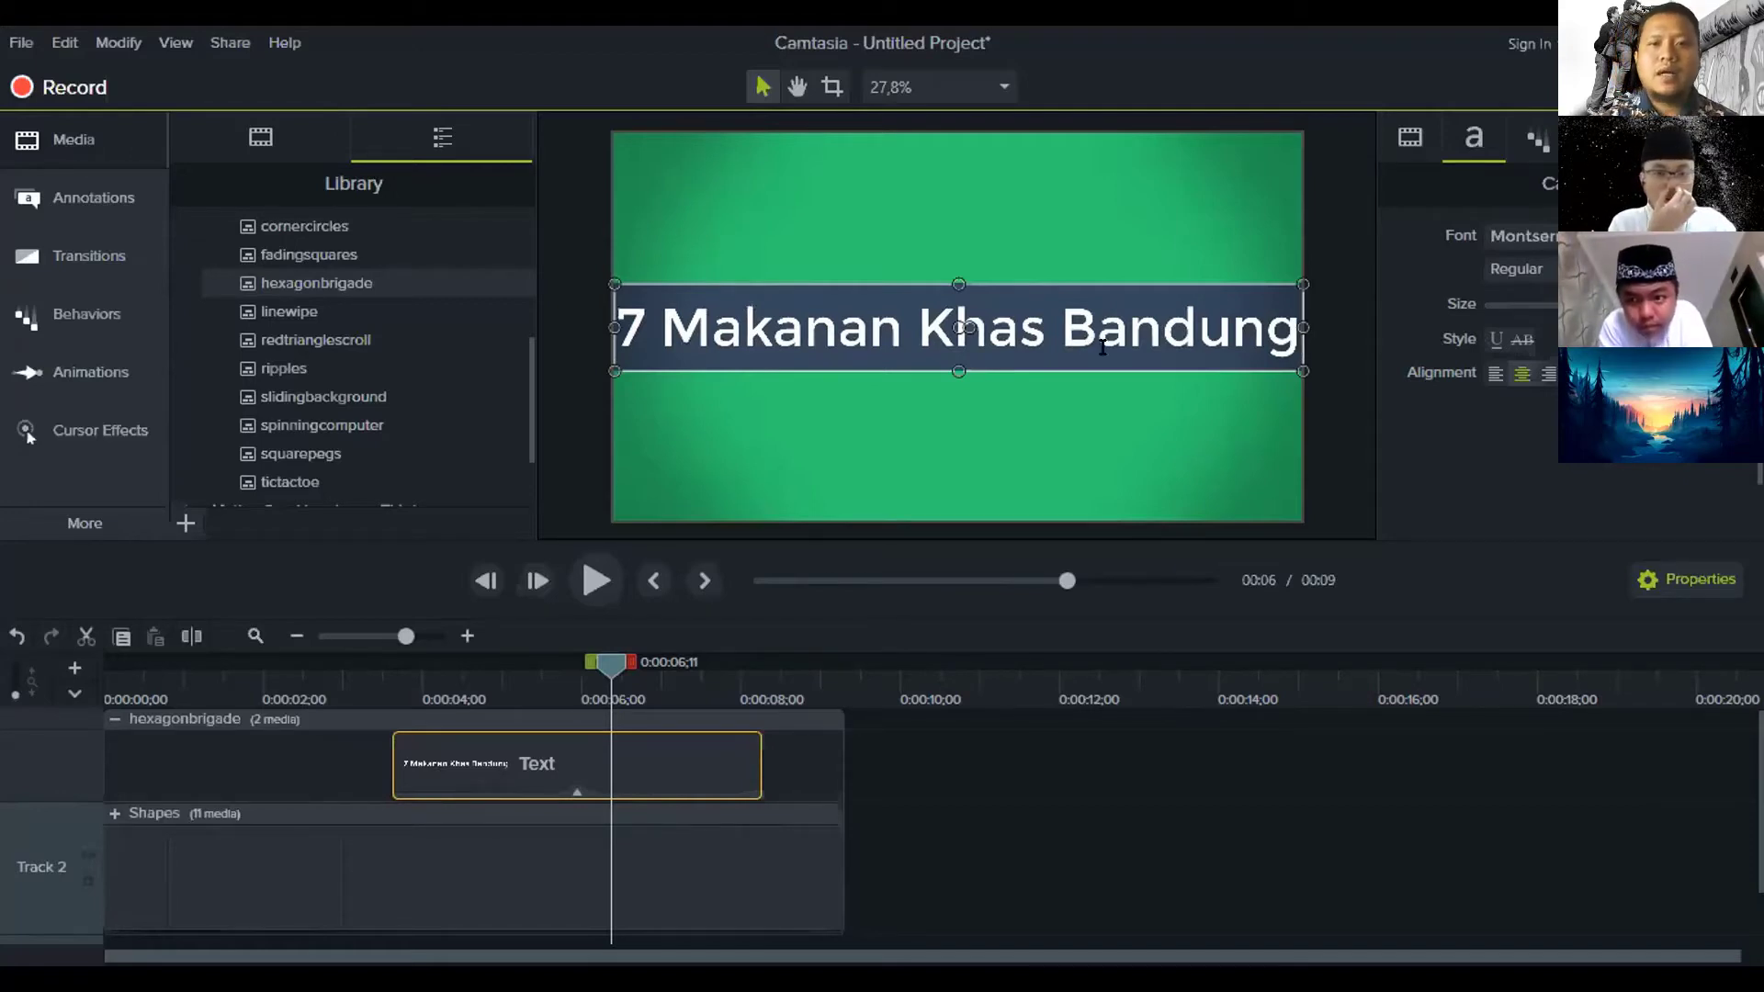
key(ctrl+a)
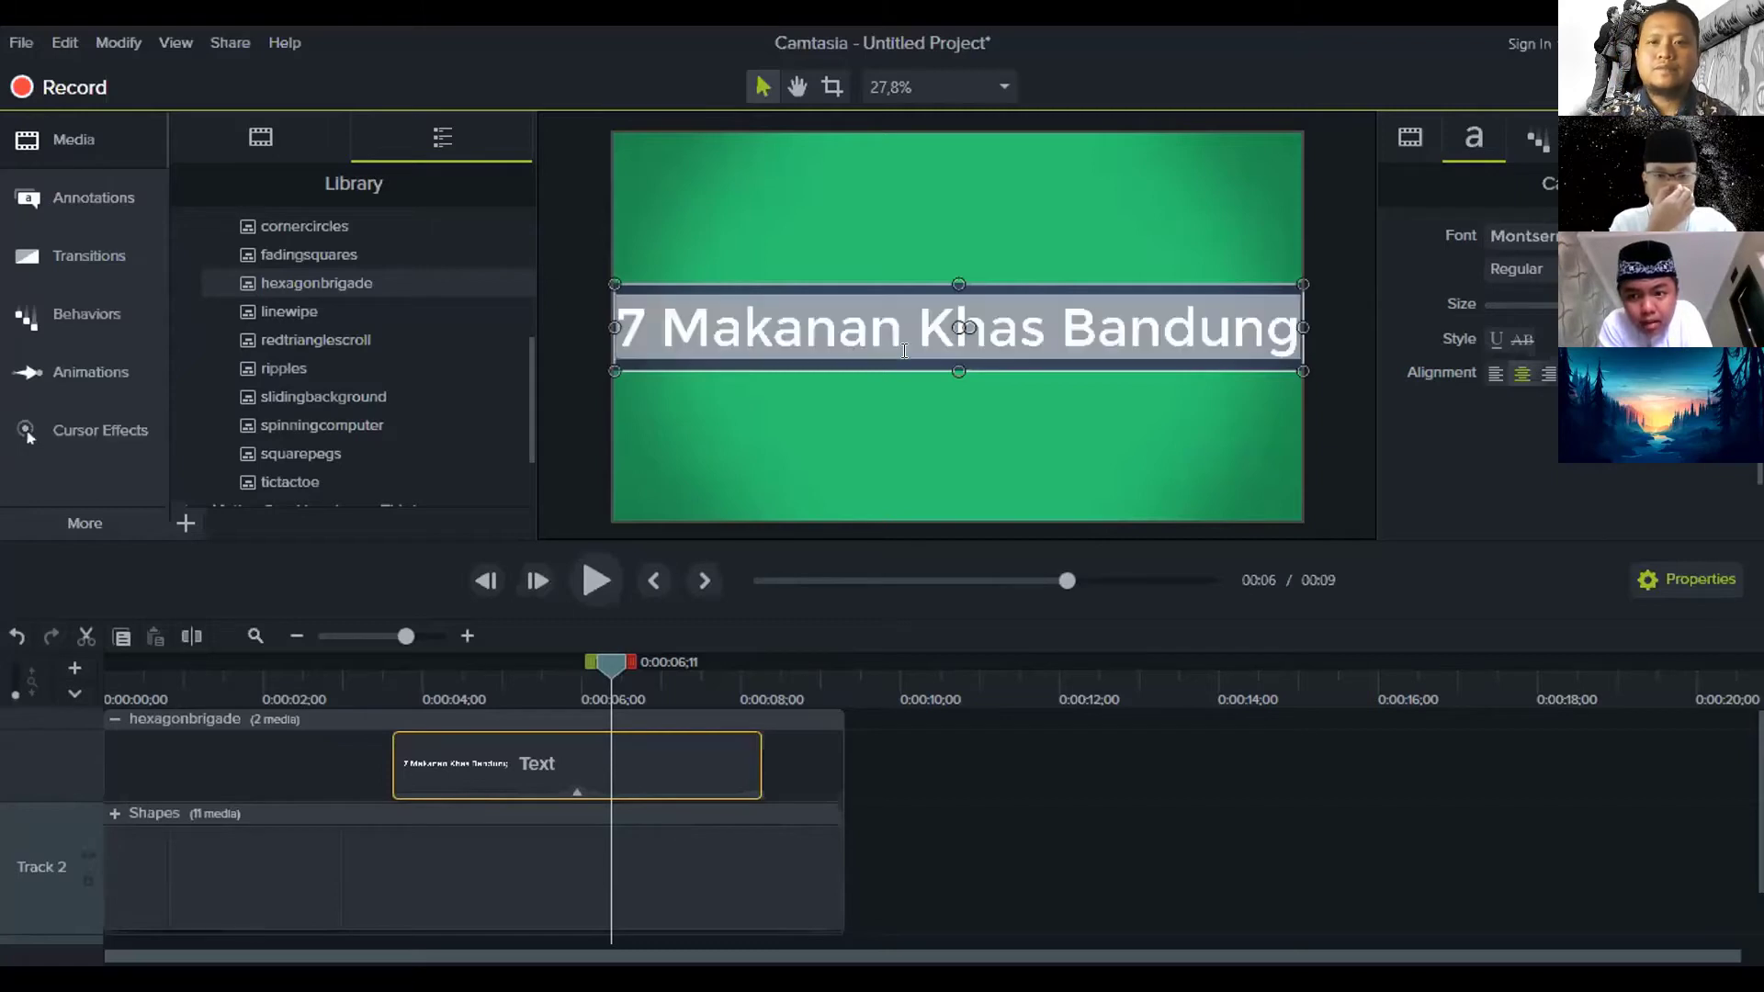
text(7 Fak)
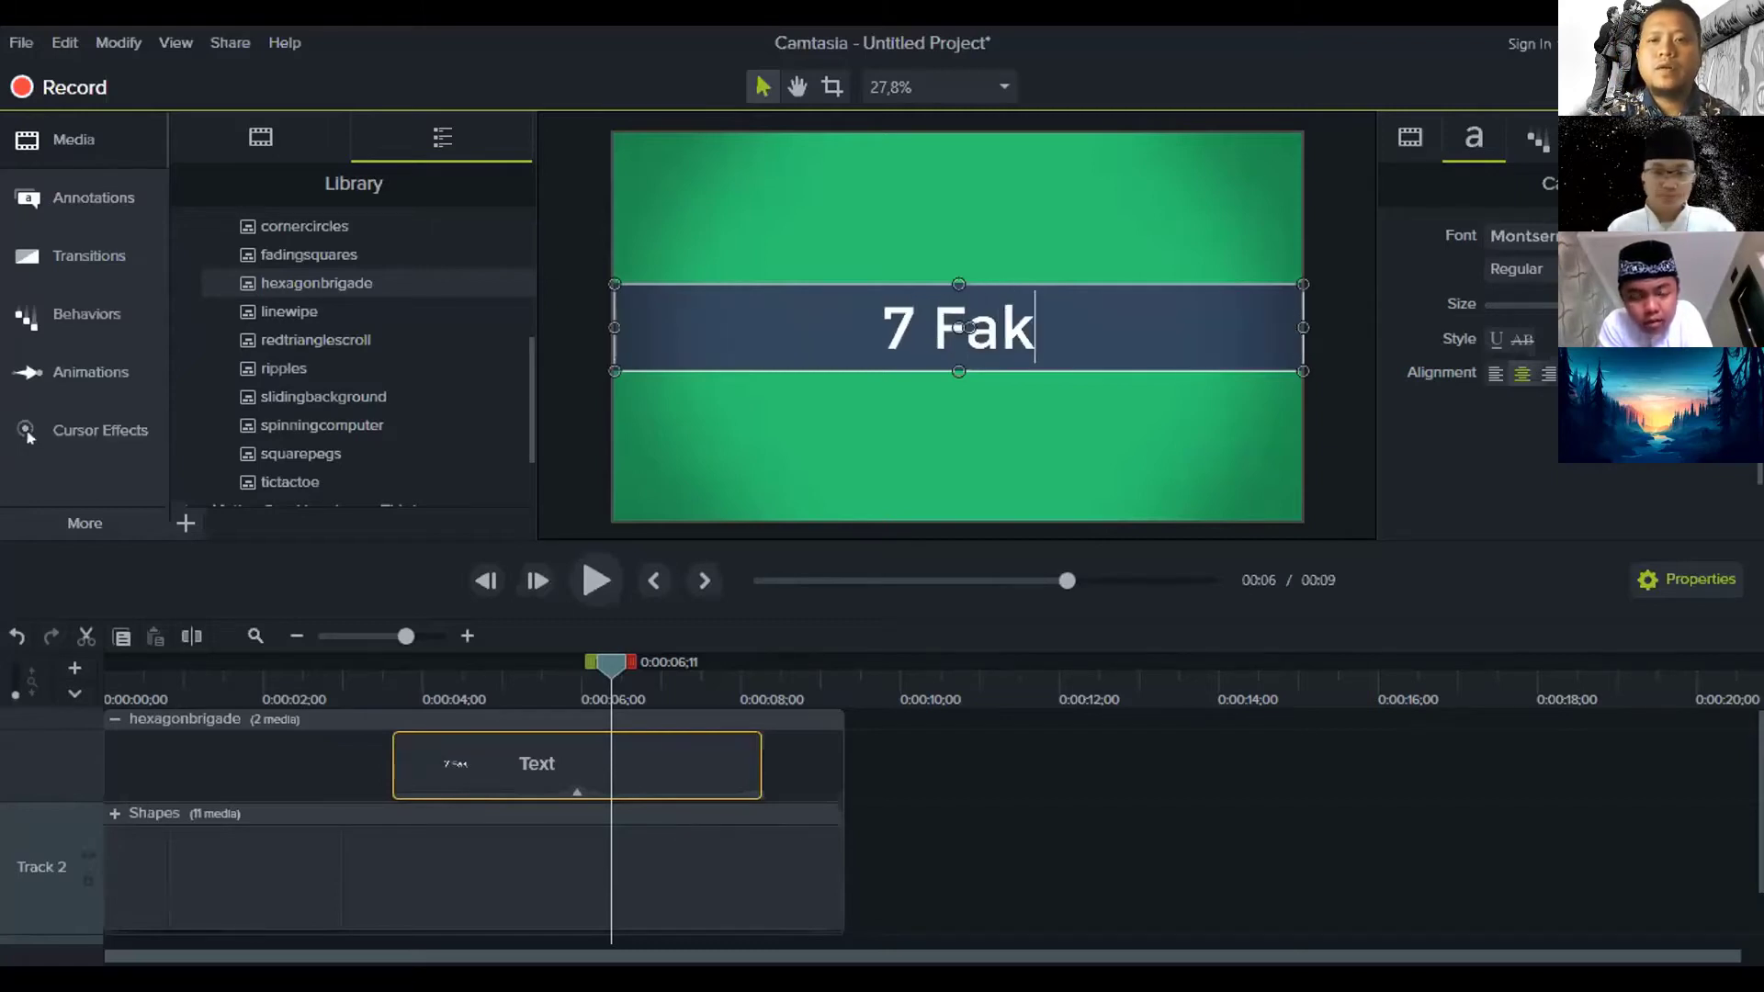
text(ta I)
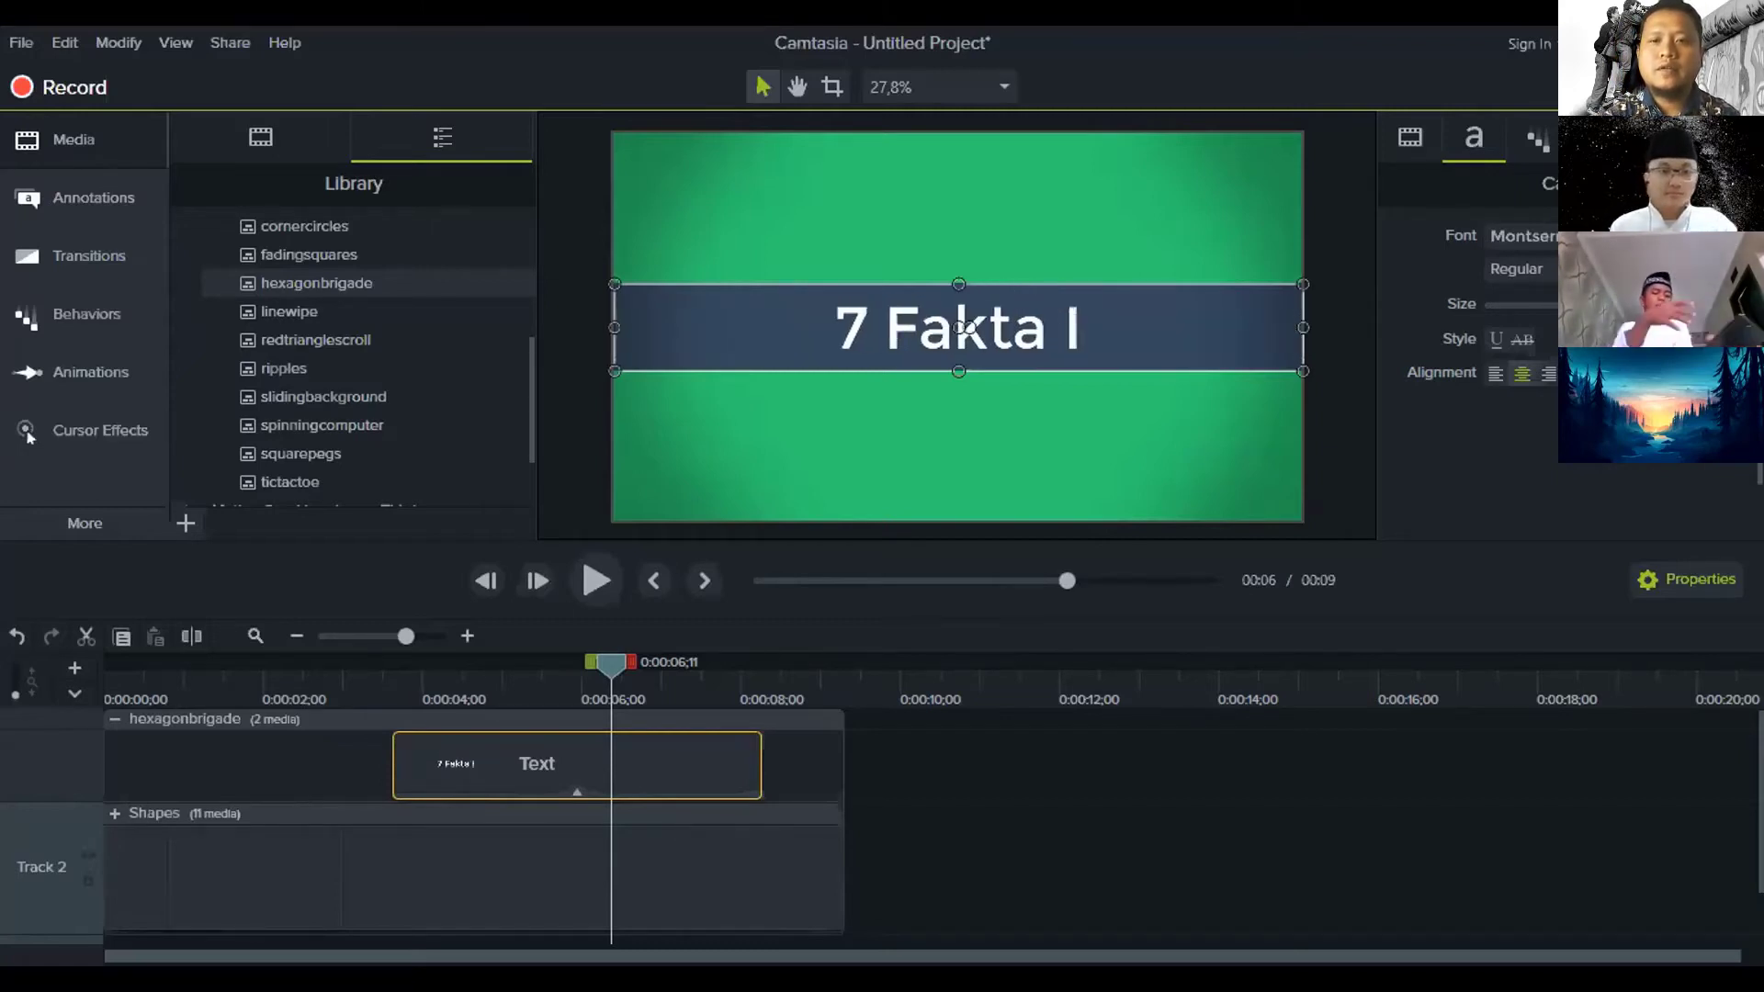
key(BackSpace)
text(Negeri)
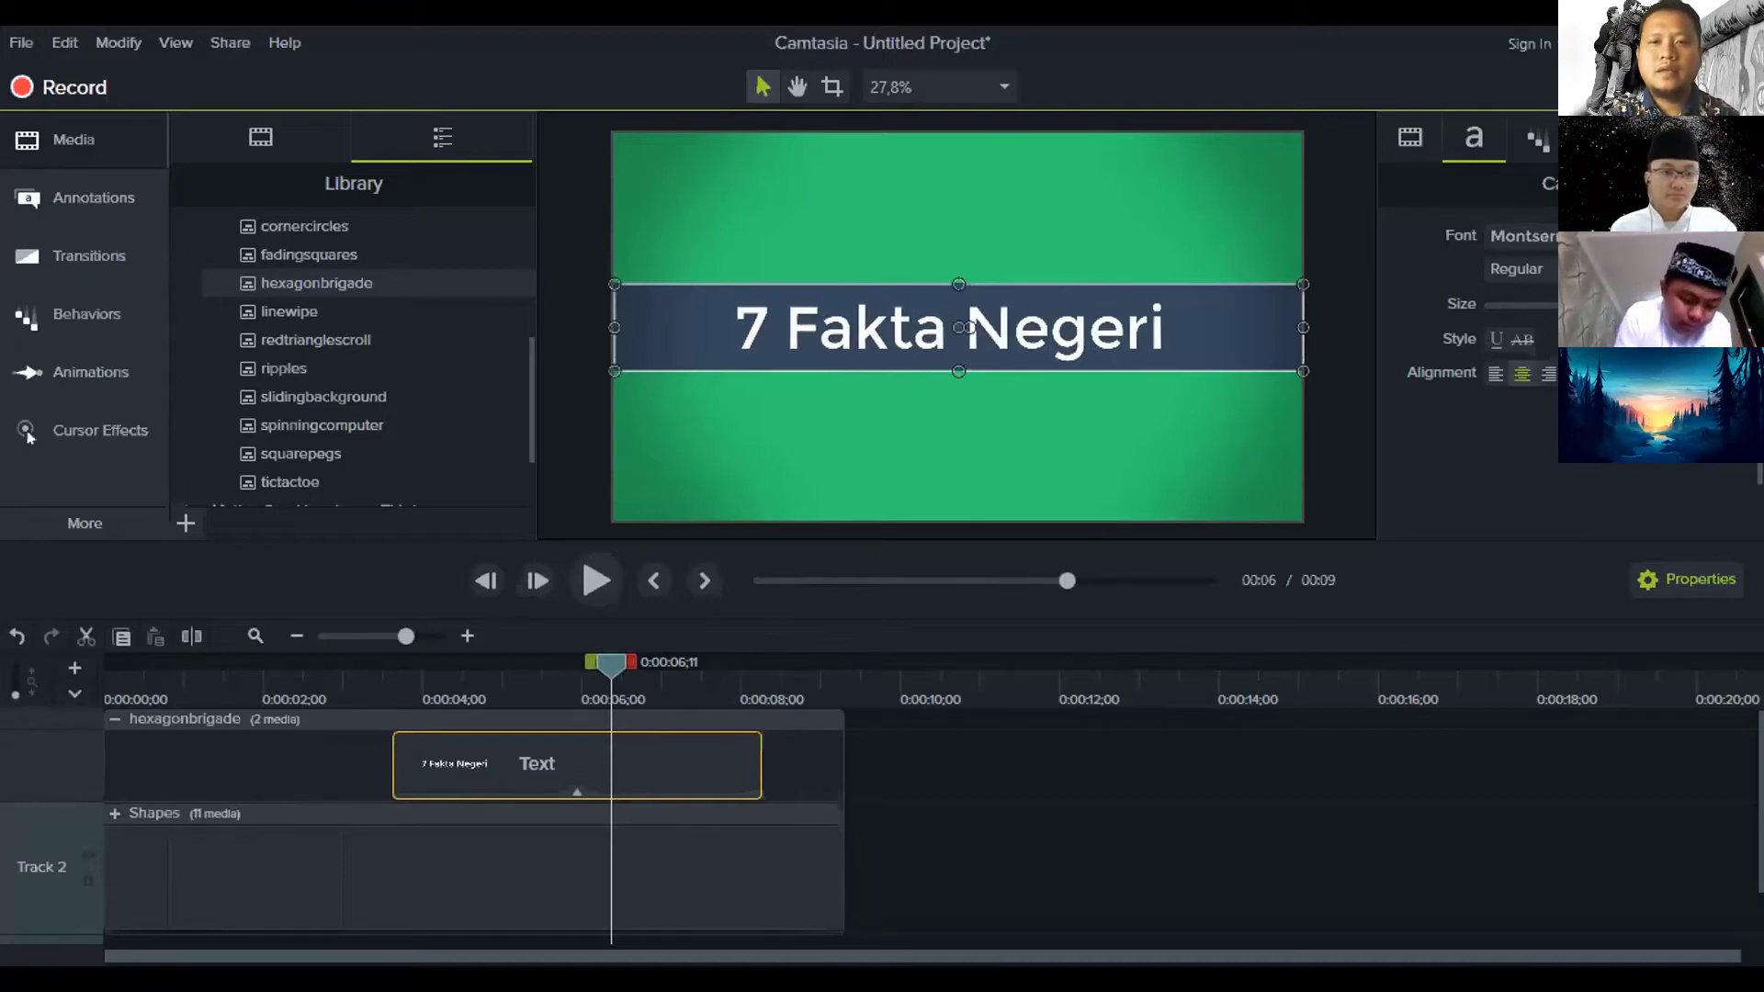
text( Mekah)
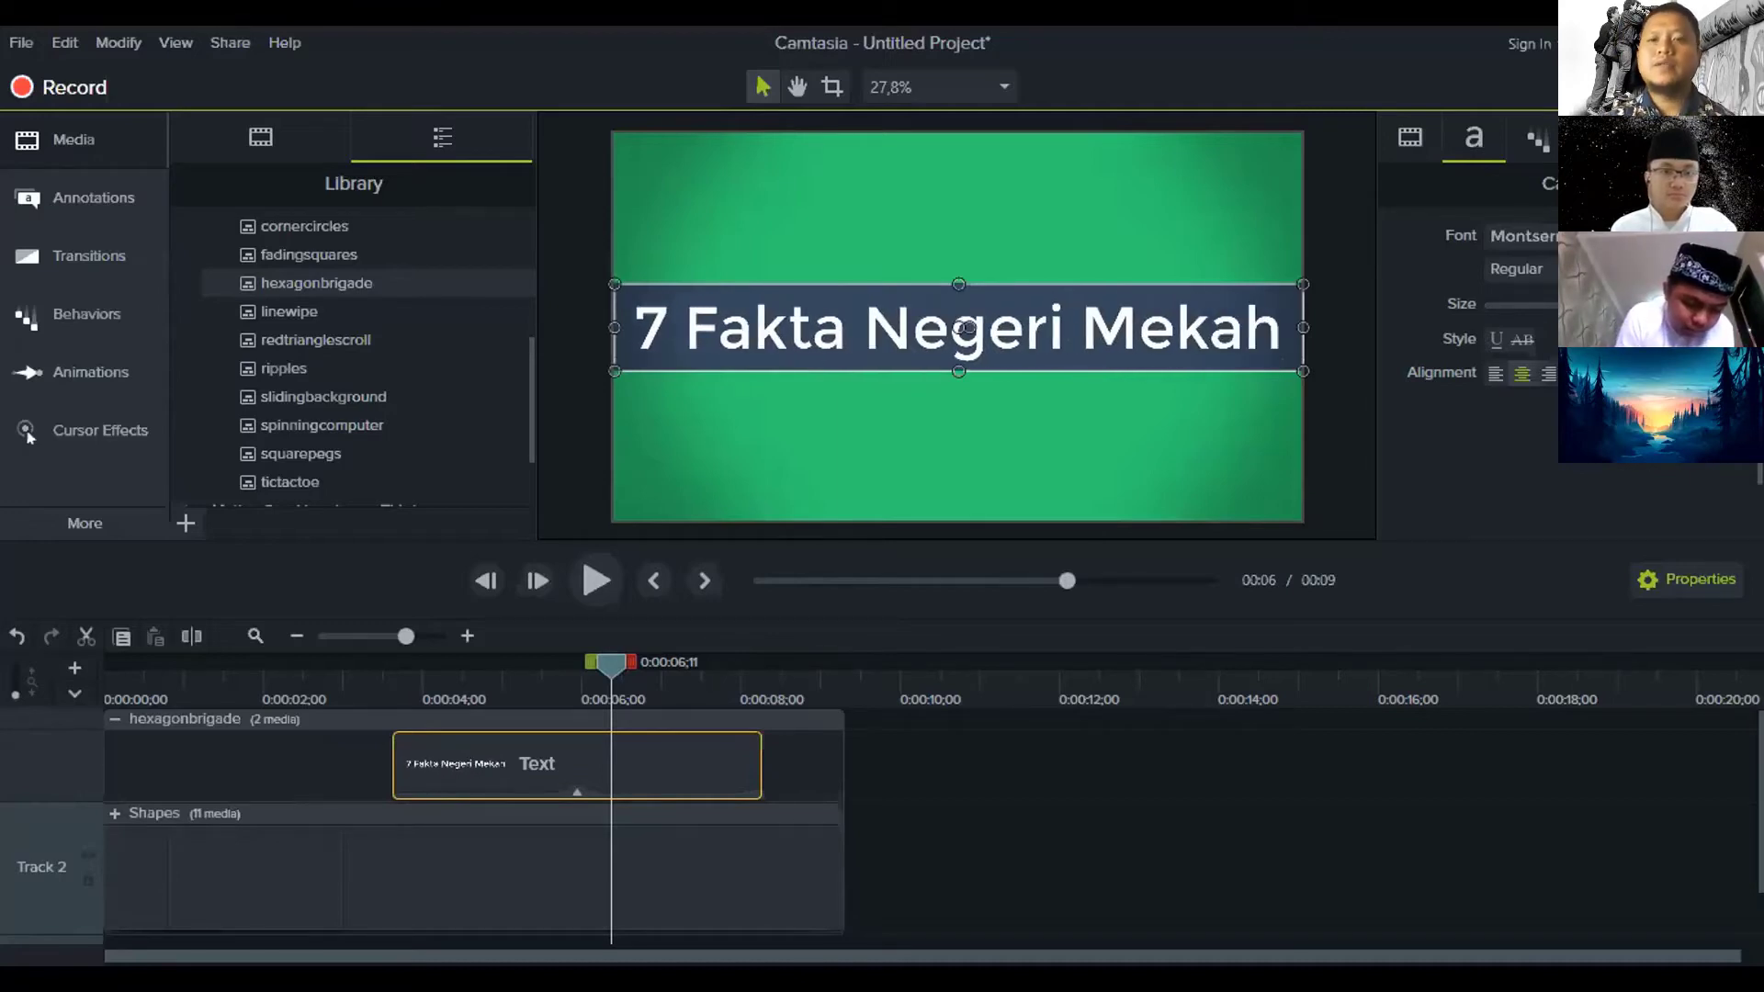
key(BackSpace)
key(BackSpace)
key(BackSpace)
key(BackSpace)
key(BackSpace)
text(Ir)
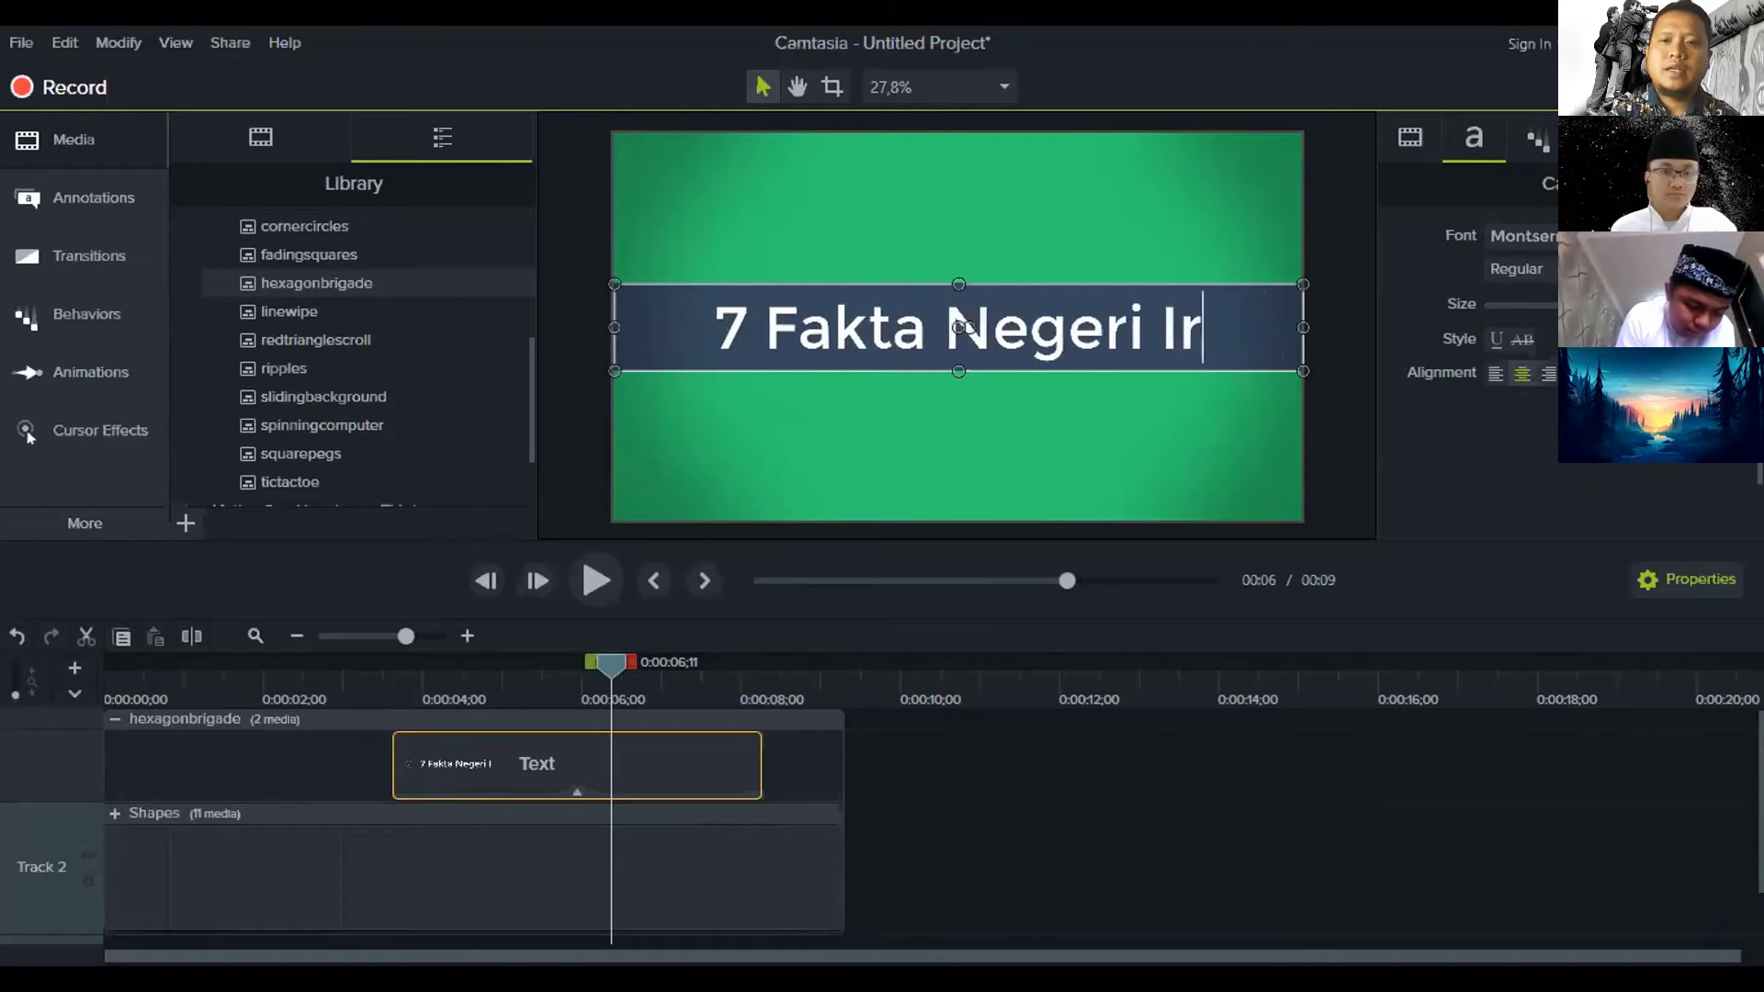
text(aq)
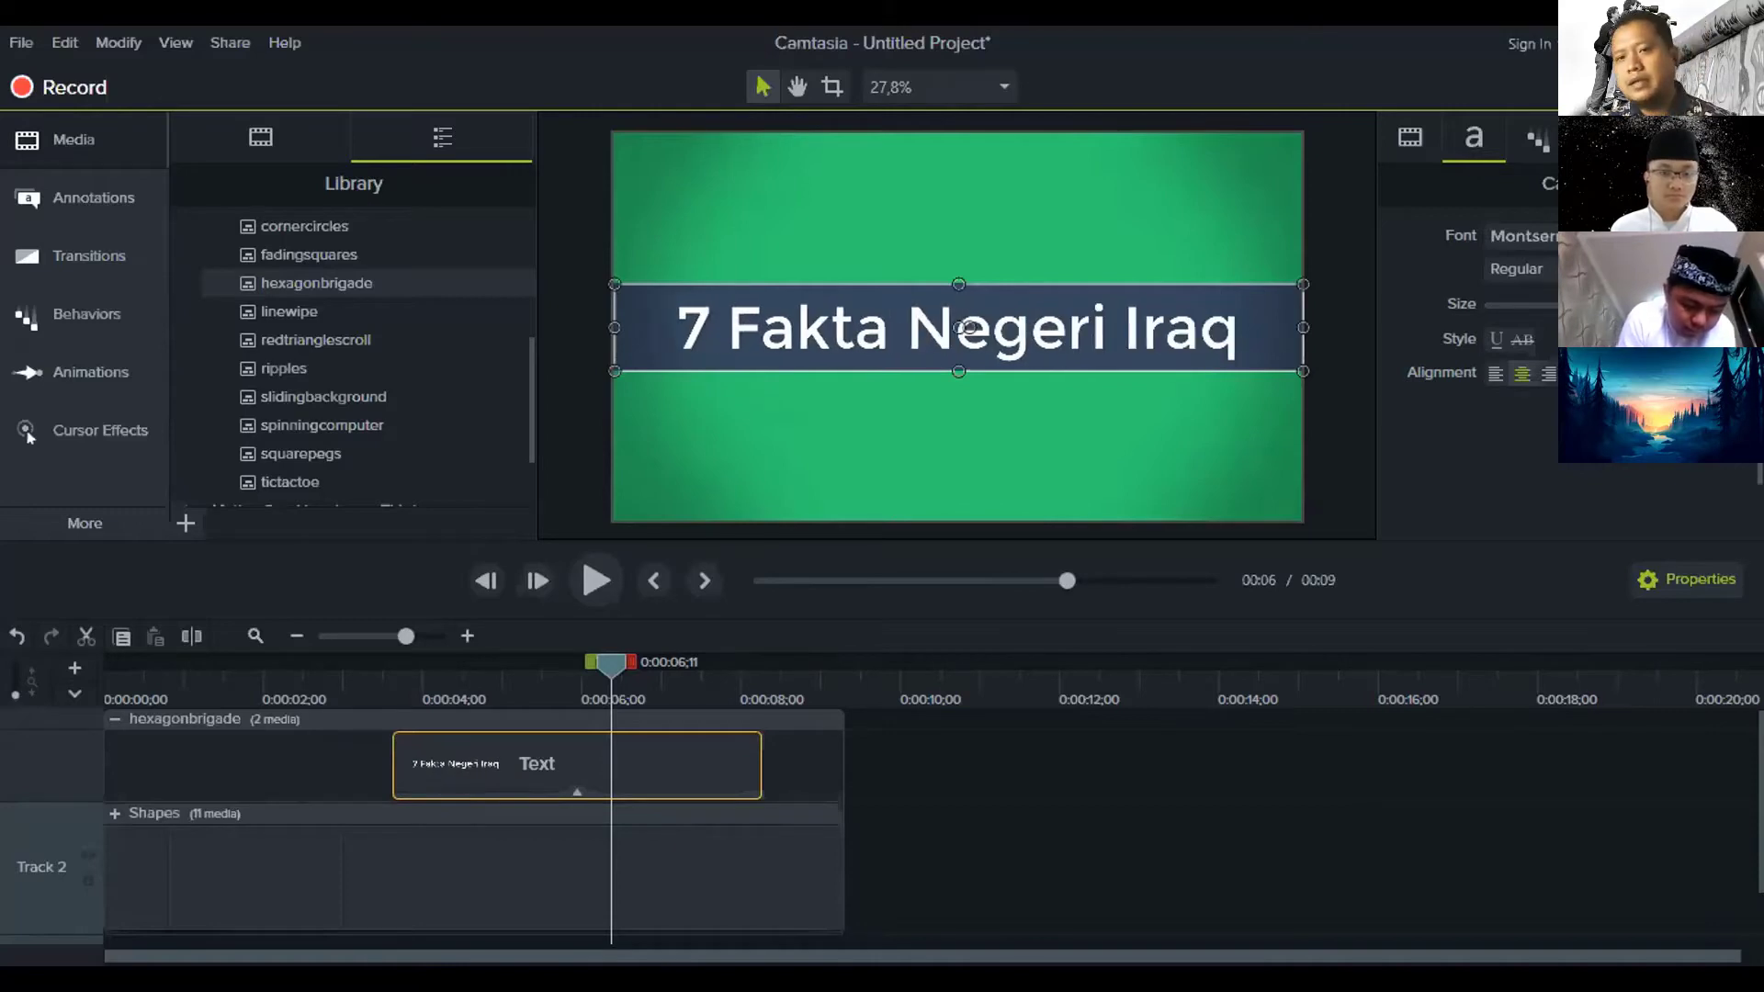
key(ctrl+a)
text(Tu)
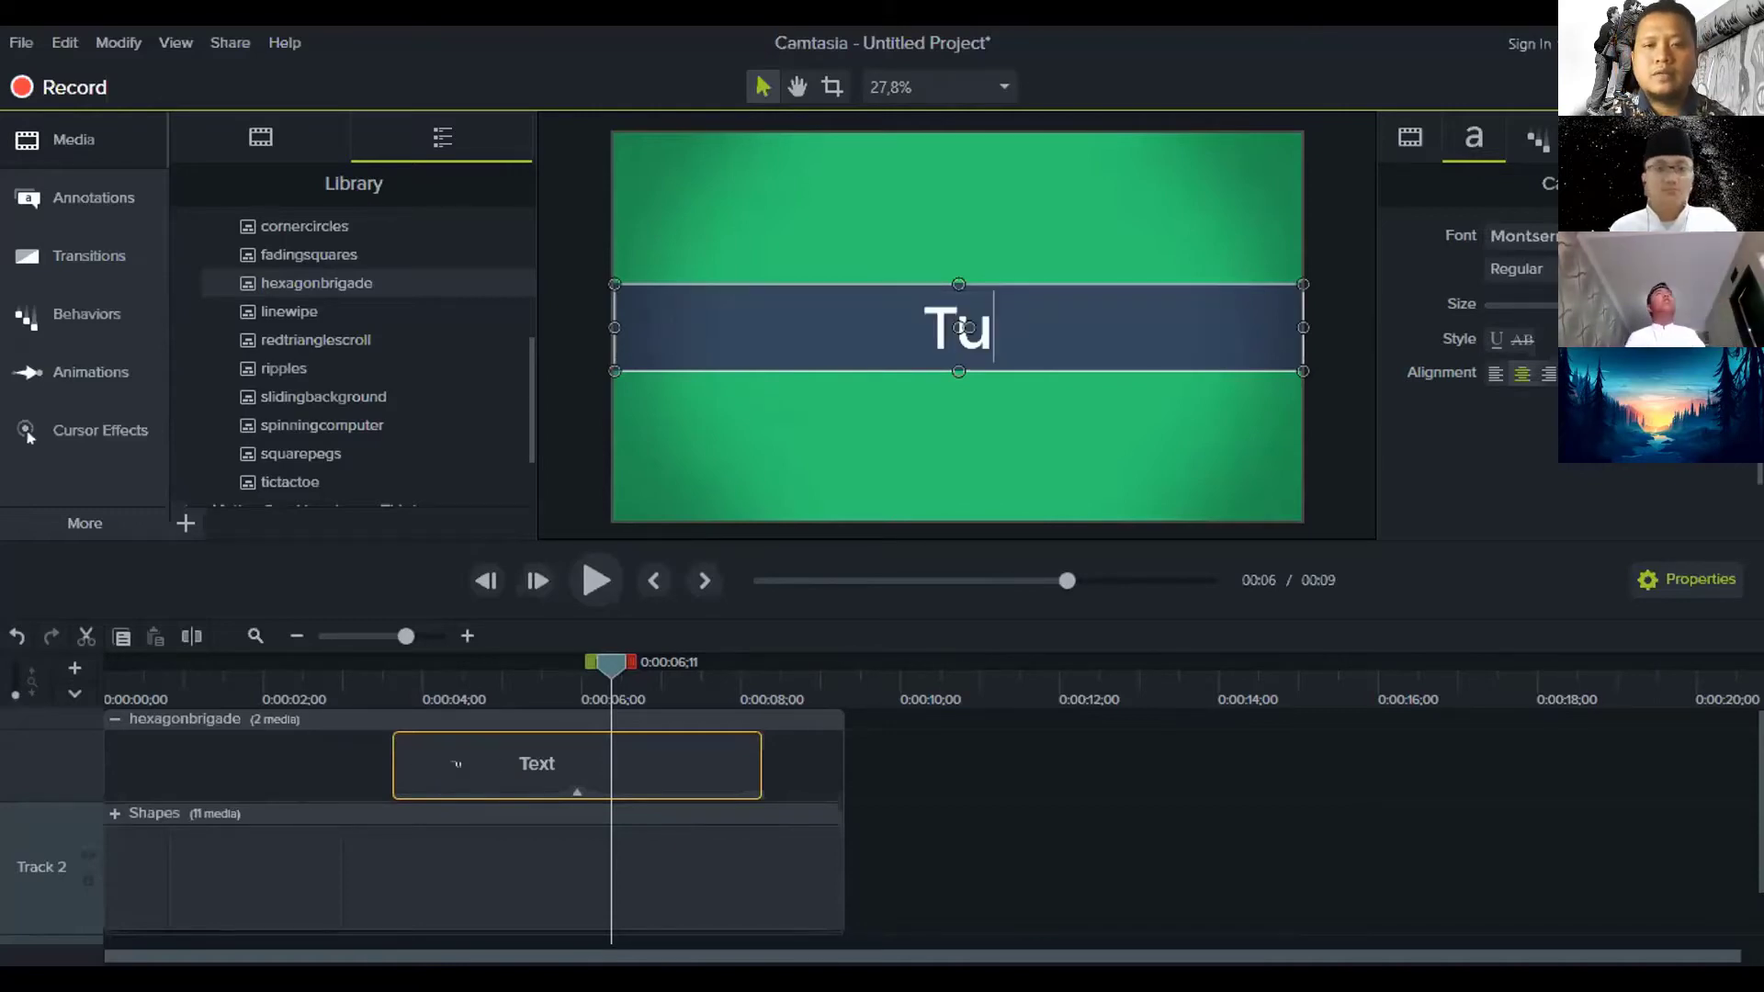
text(torial )
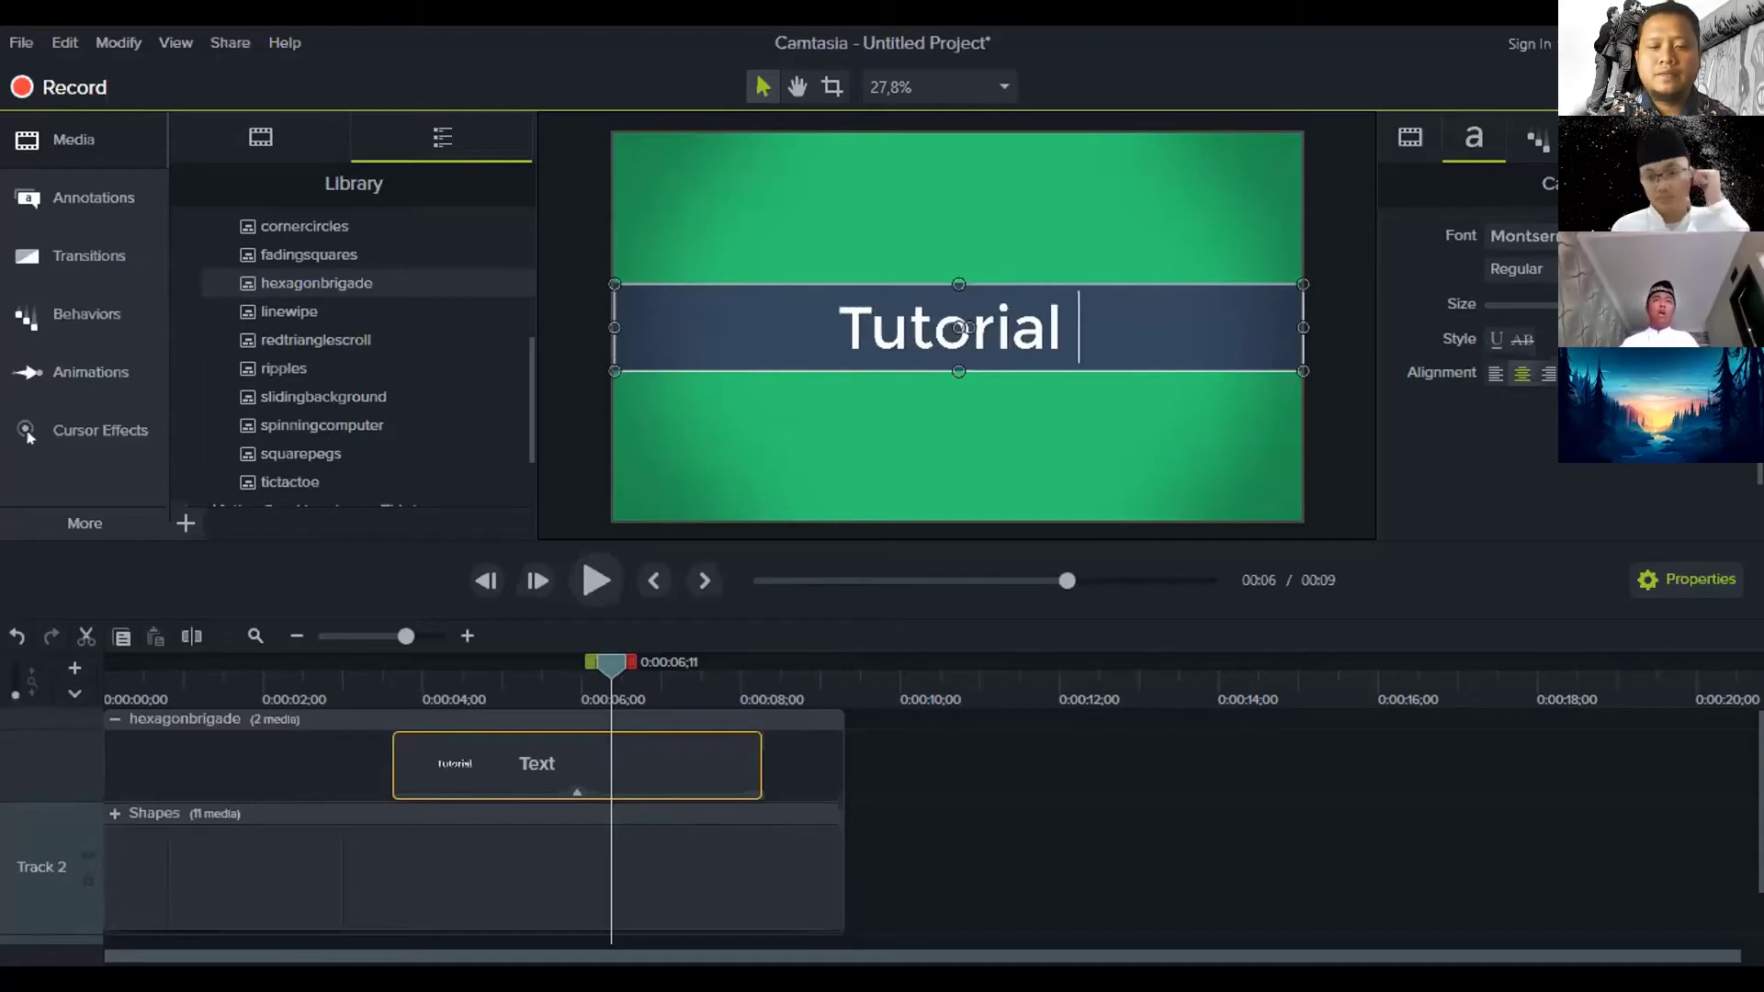
text(Editing Photo)
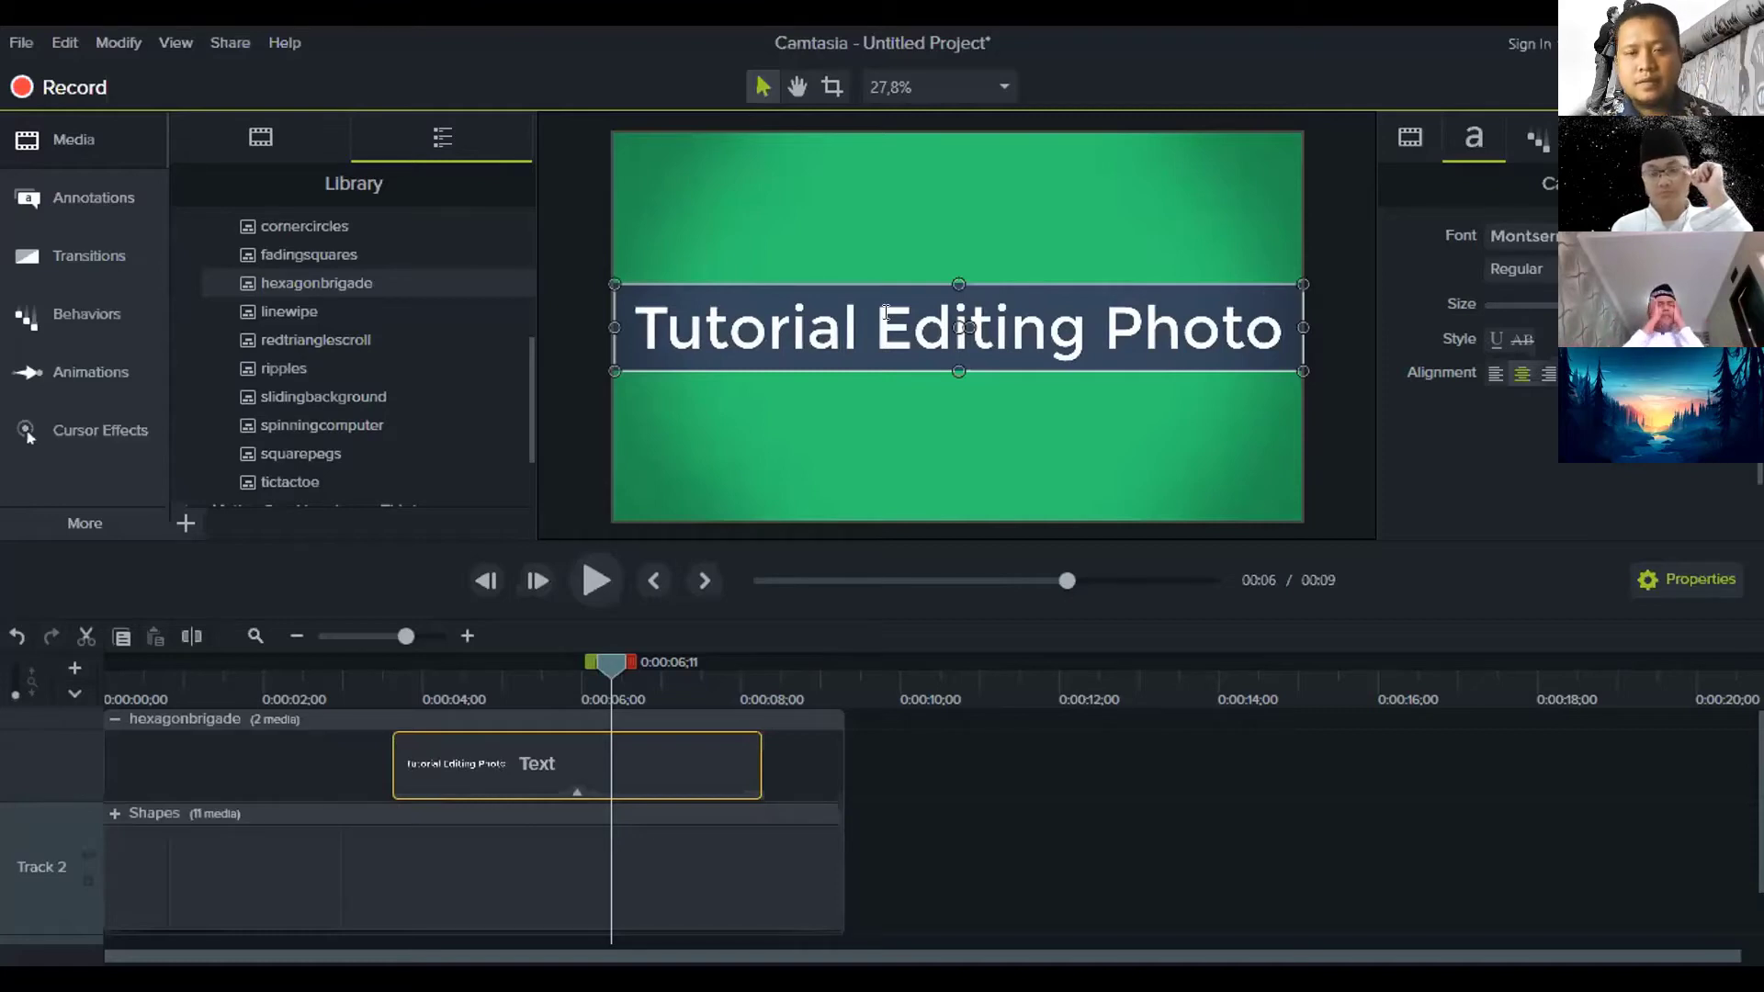
click(913, 863)
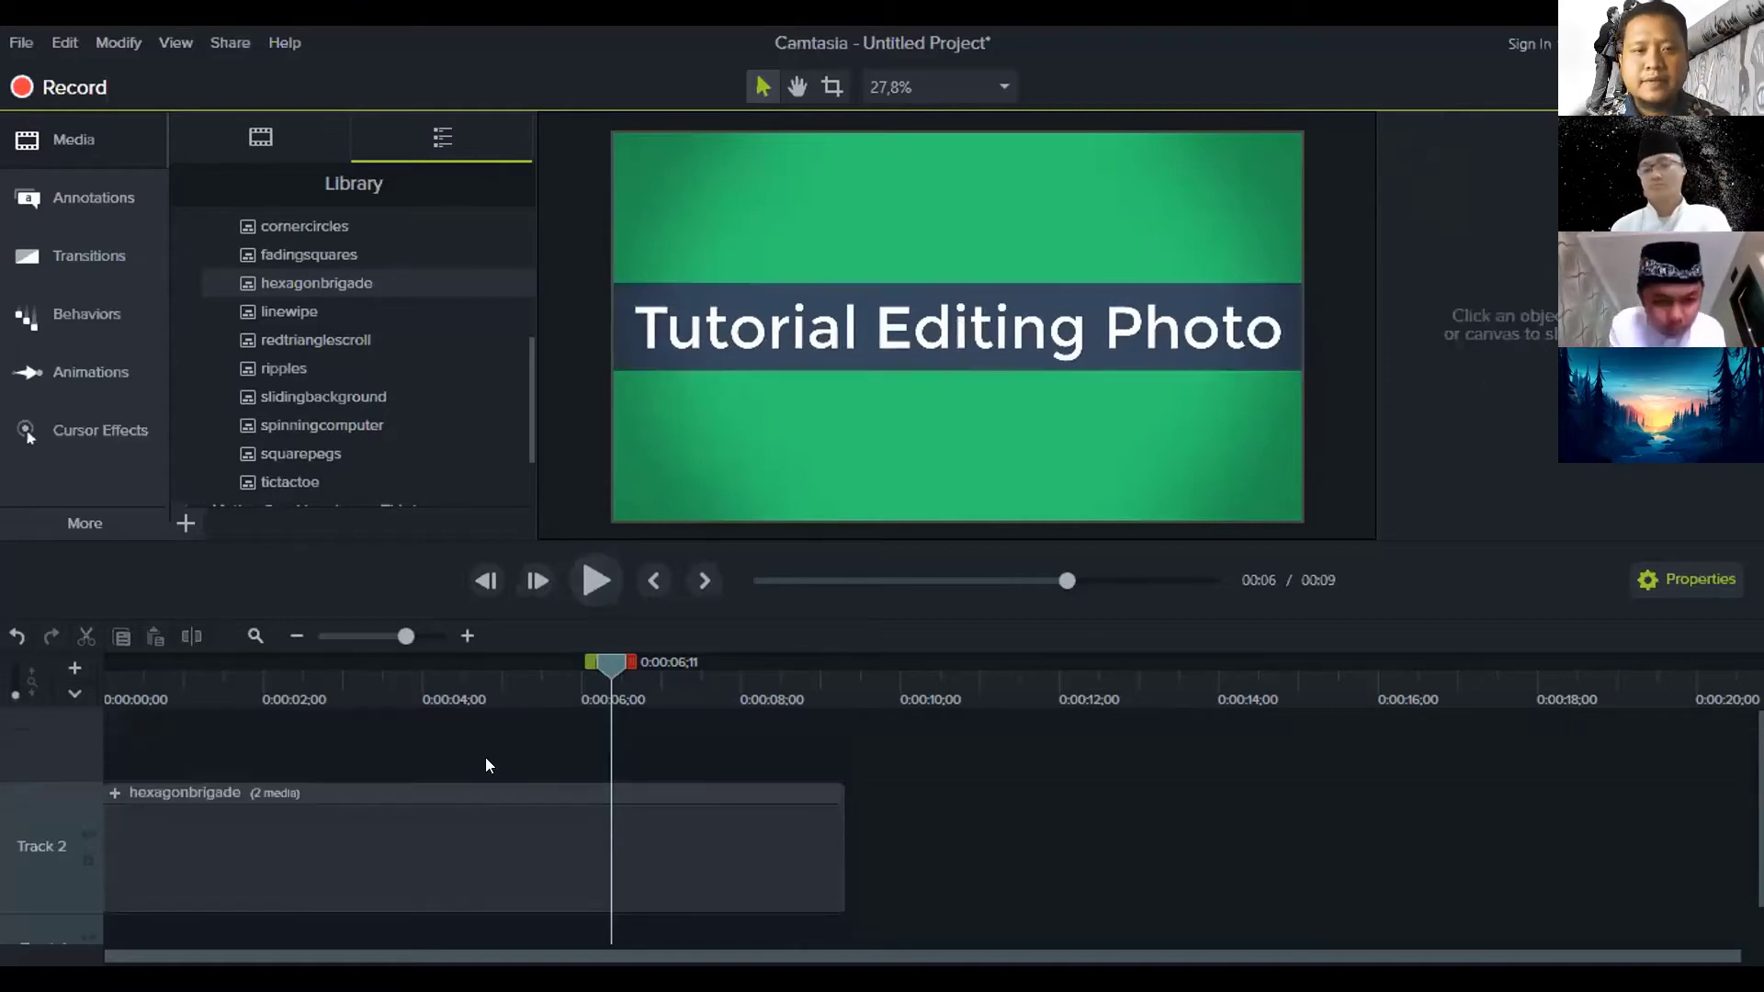
Re-expand the hexagonbrigade group, open its Shapes subgroup, and return near the start
click(115, 794)
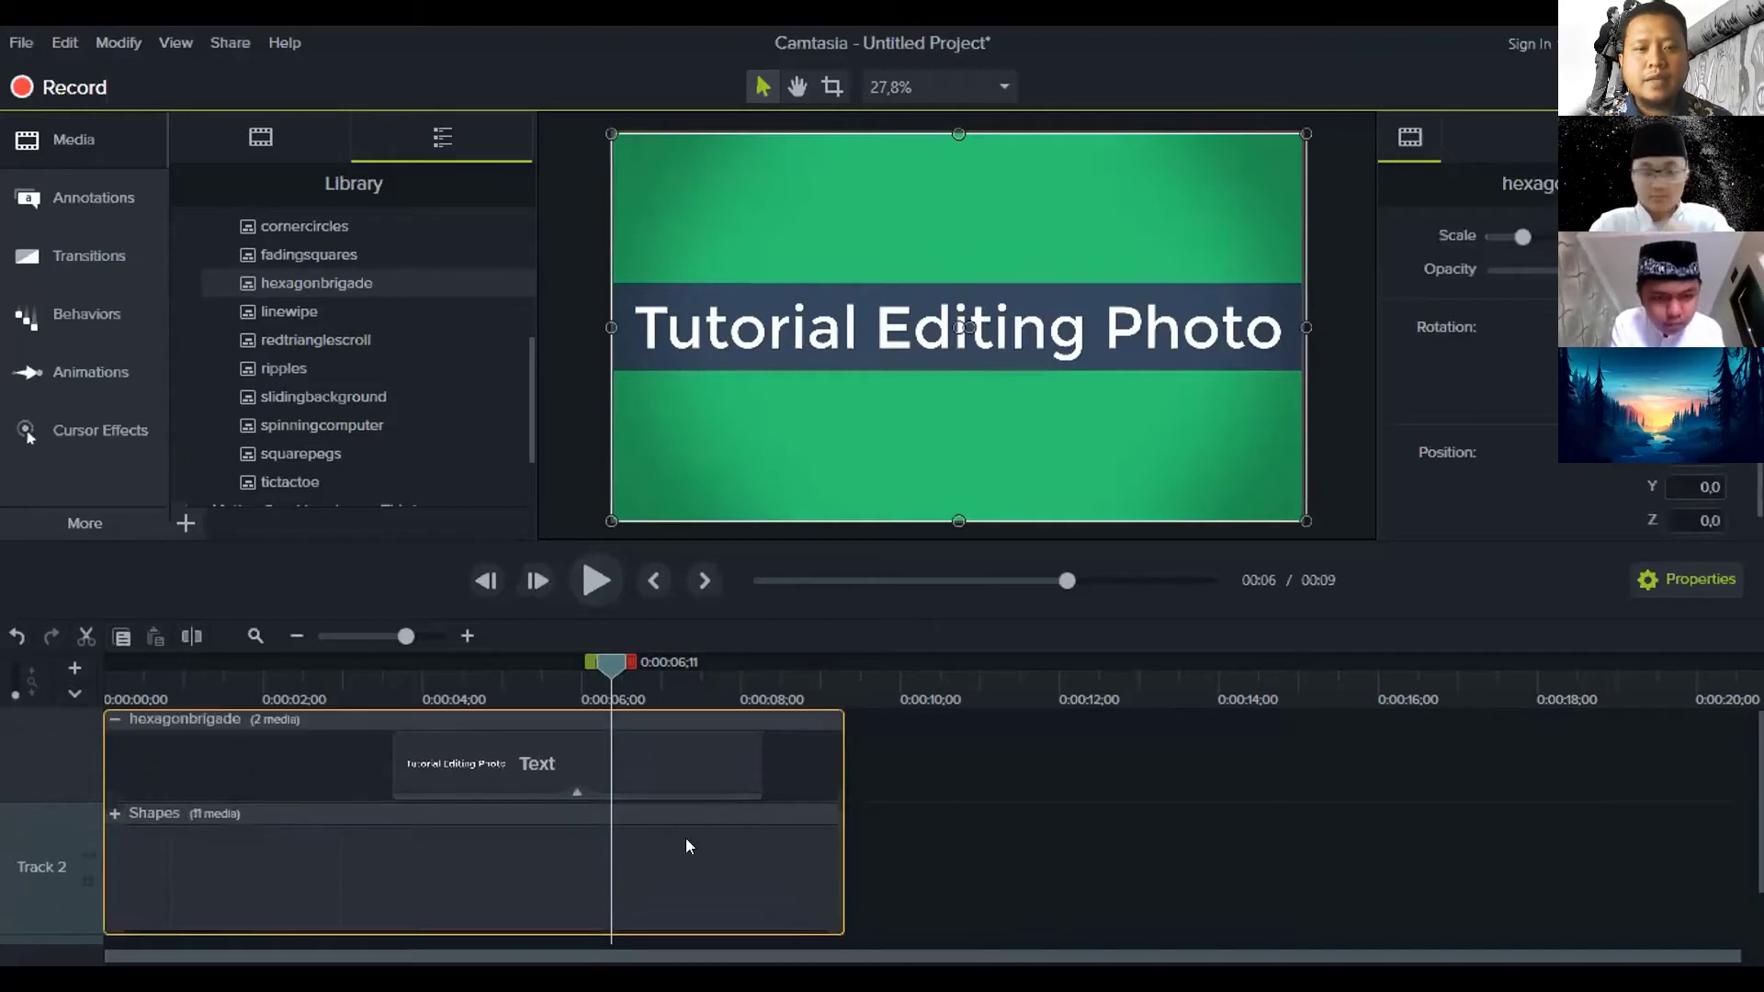
click(117, 727)
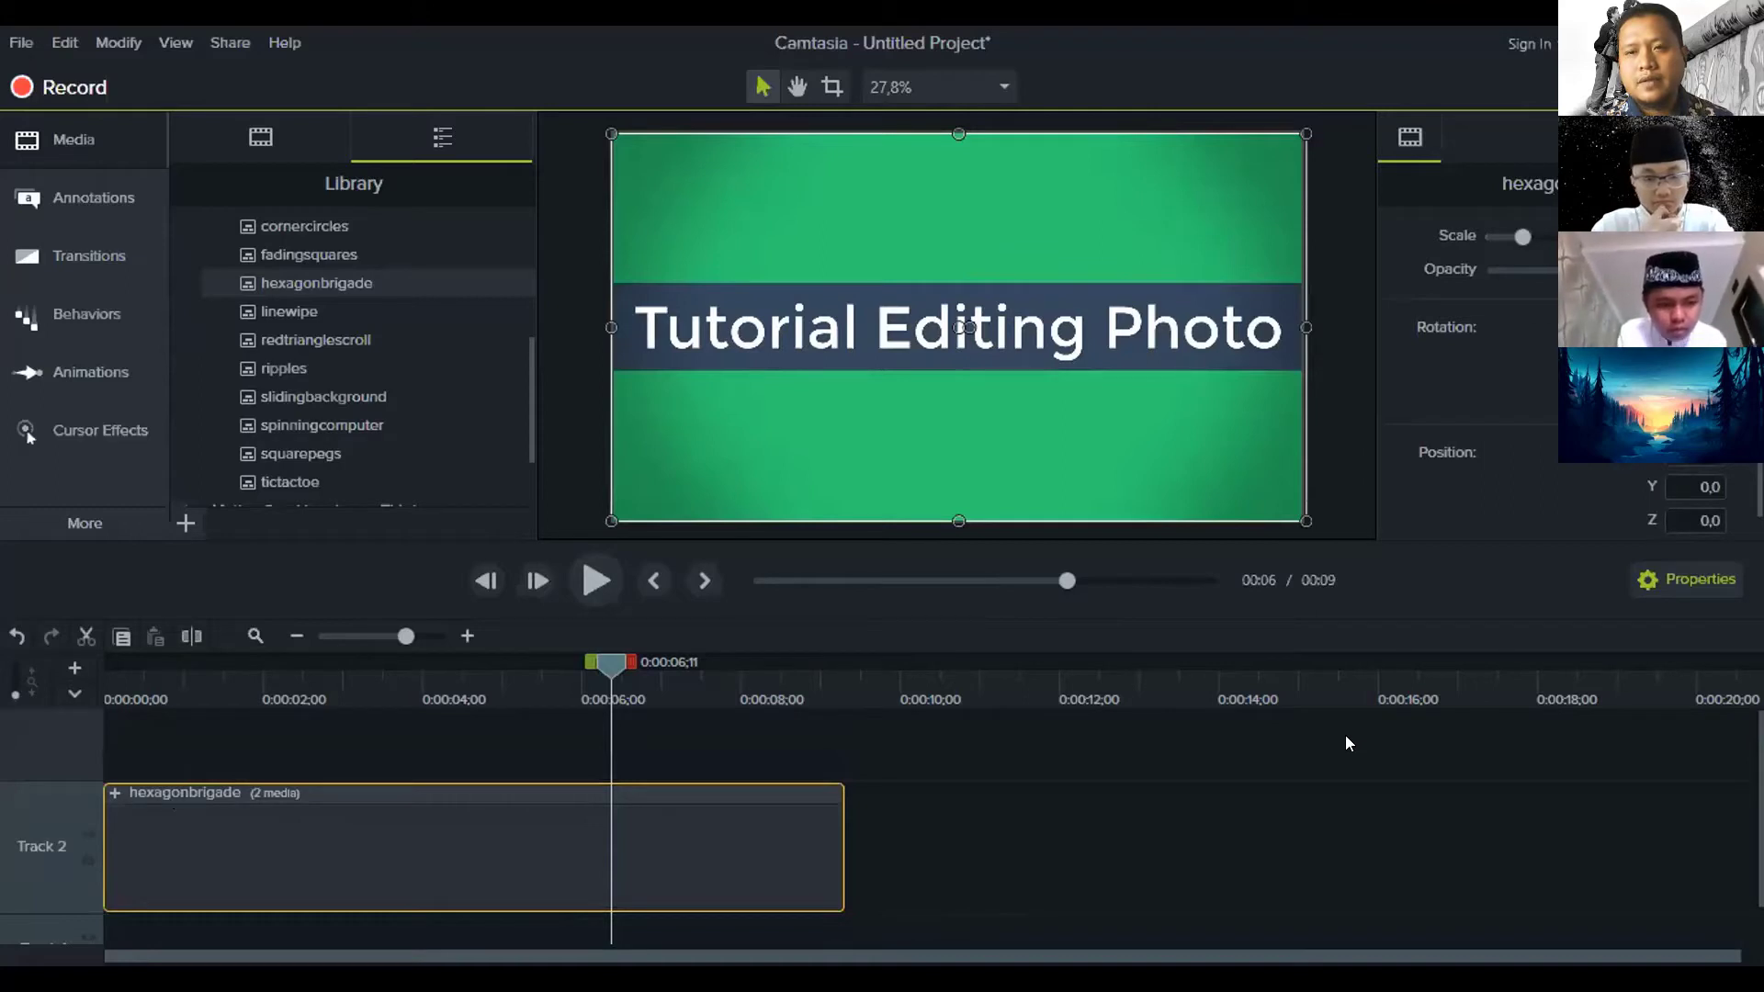
click(115, 793)
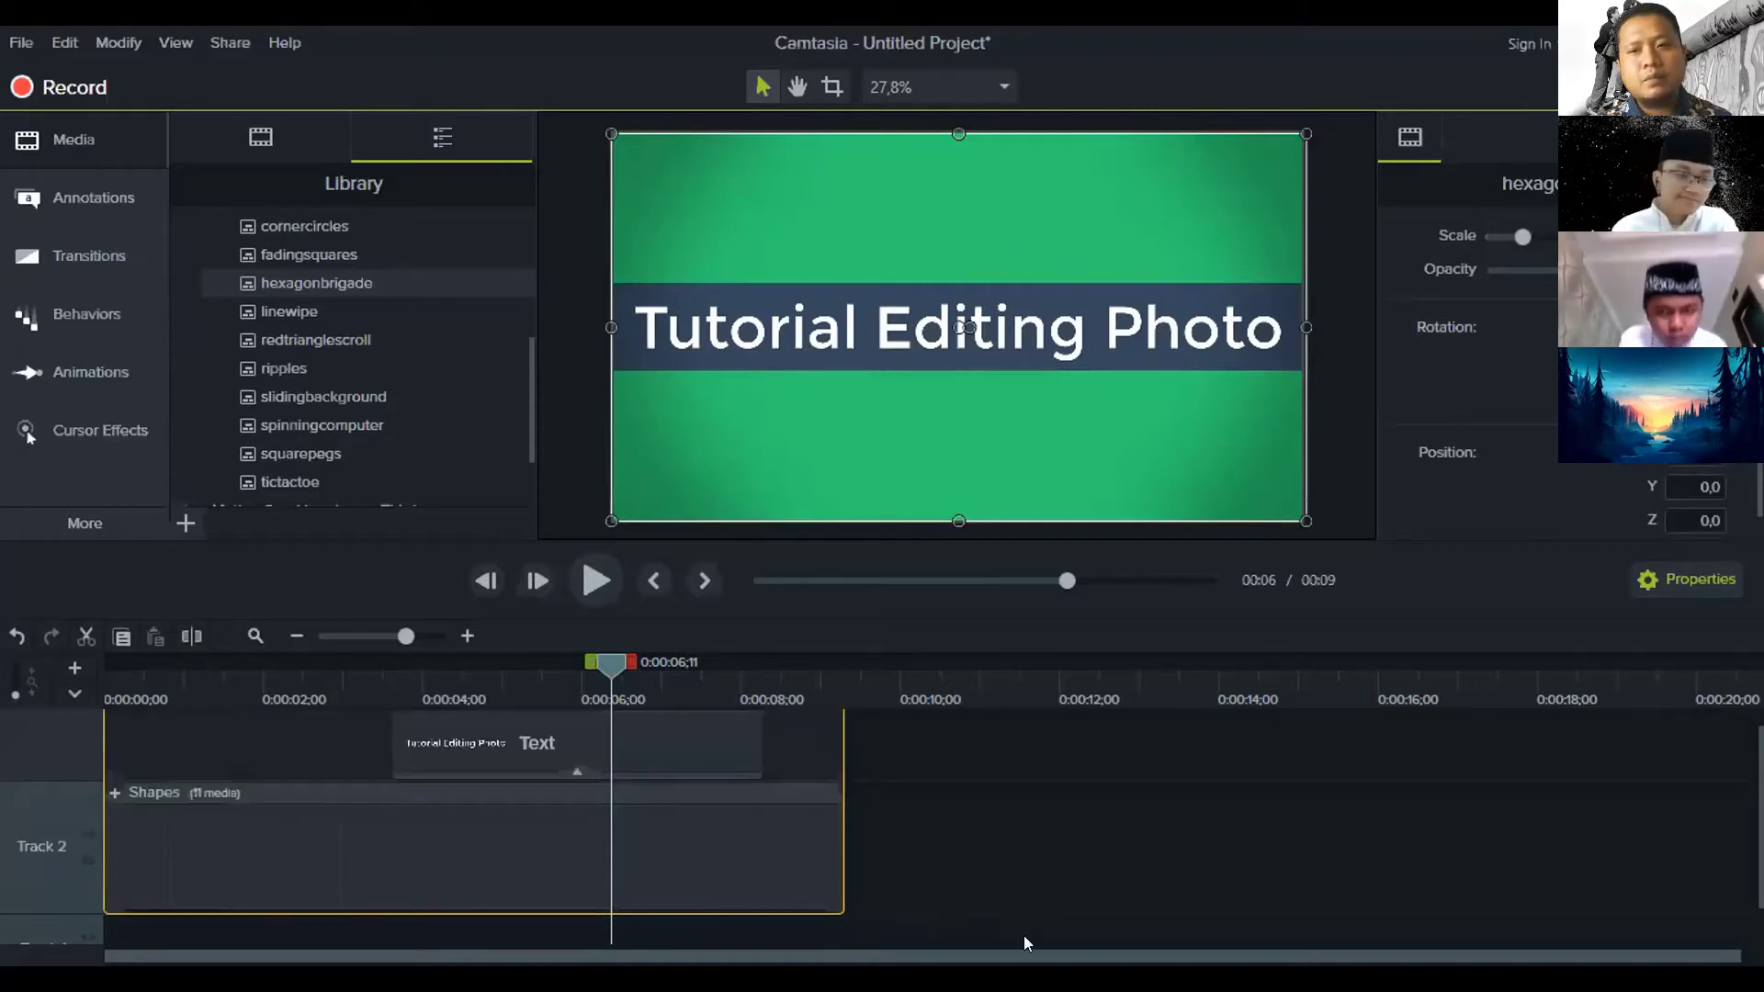
click(114, 793)
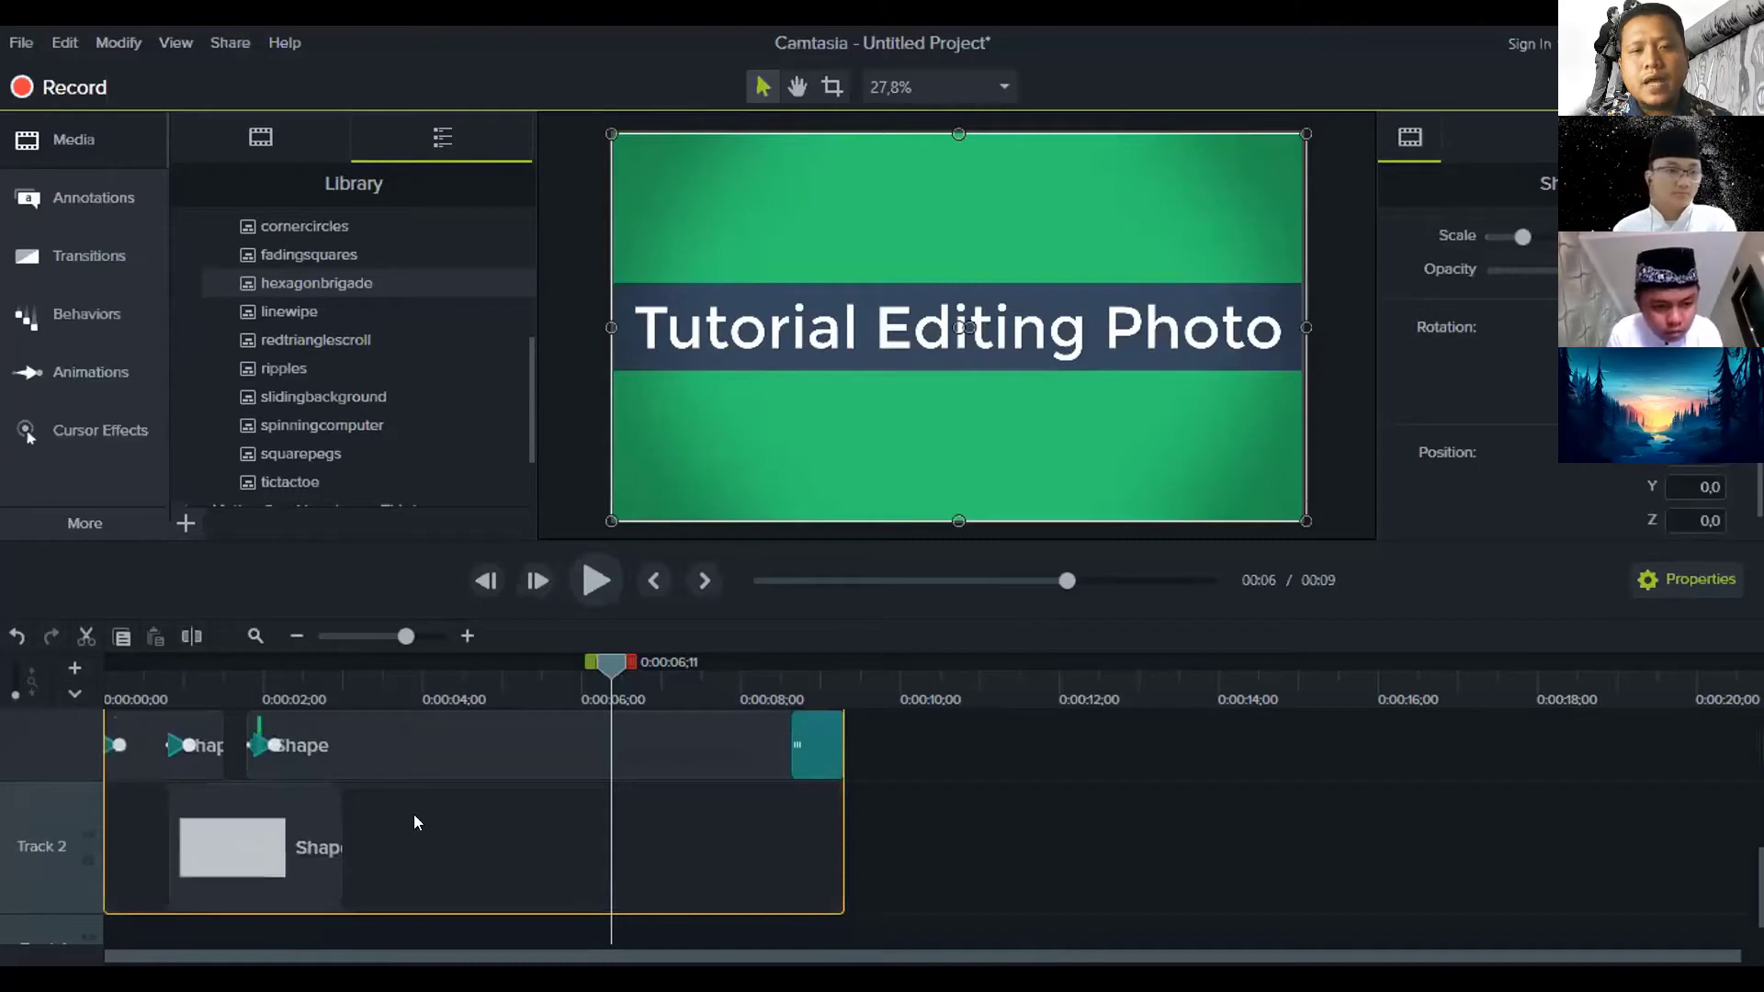
scroll(417, 817, down, 1)
scroll(417, 816, up, 1)
drag(602, 680, 165, 693)
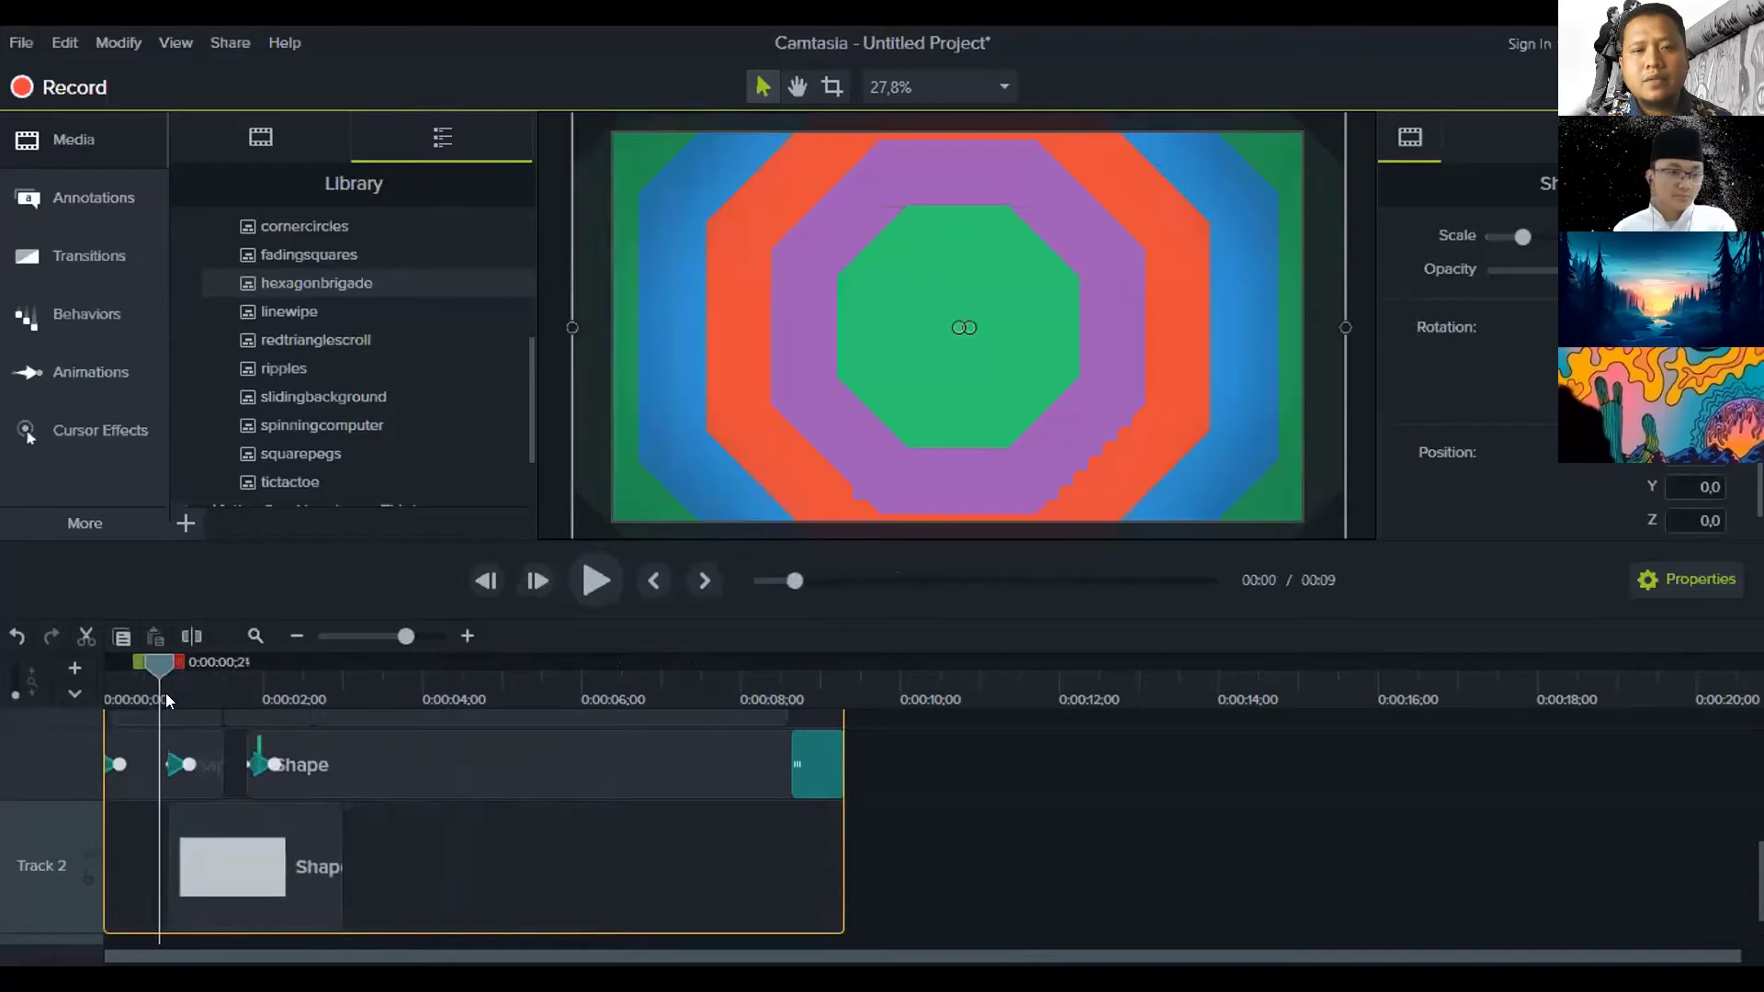
Try Ellipse, Star and Triangle for the first background shape, settling on Rectangle
click(129, 779)
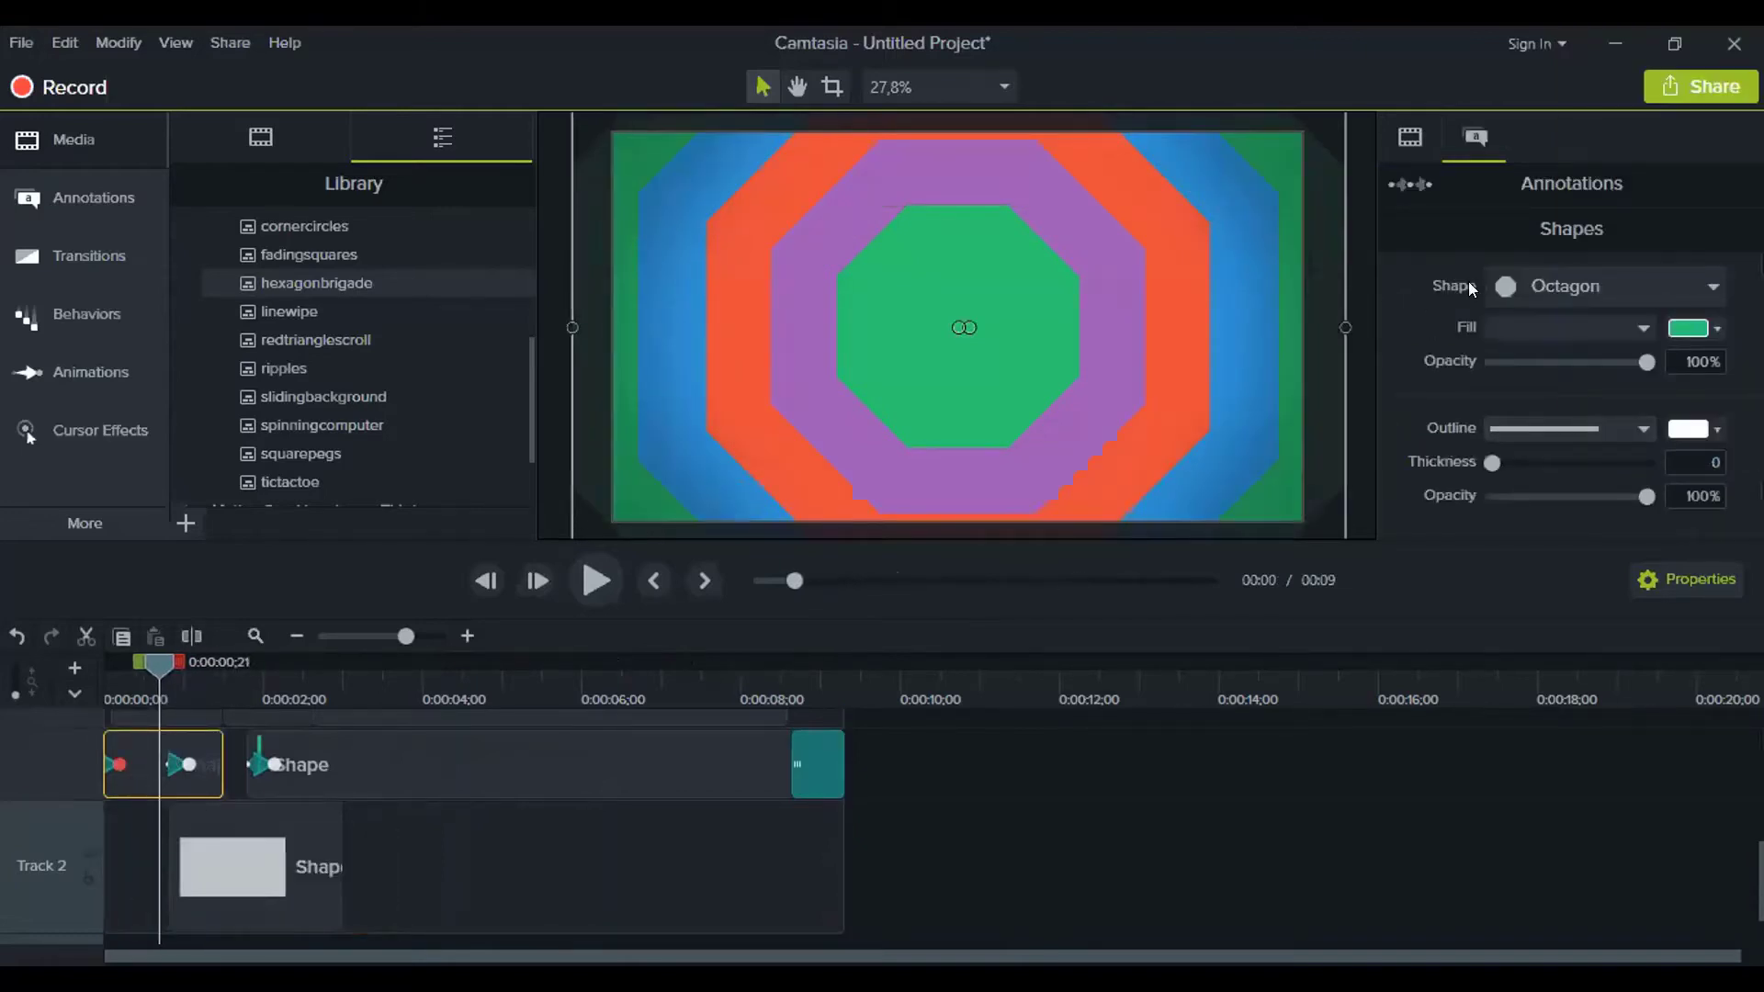
click(1714, 287)
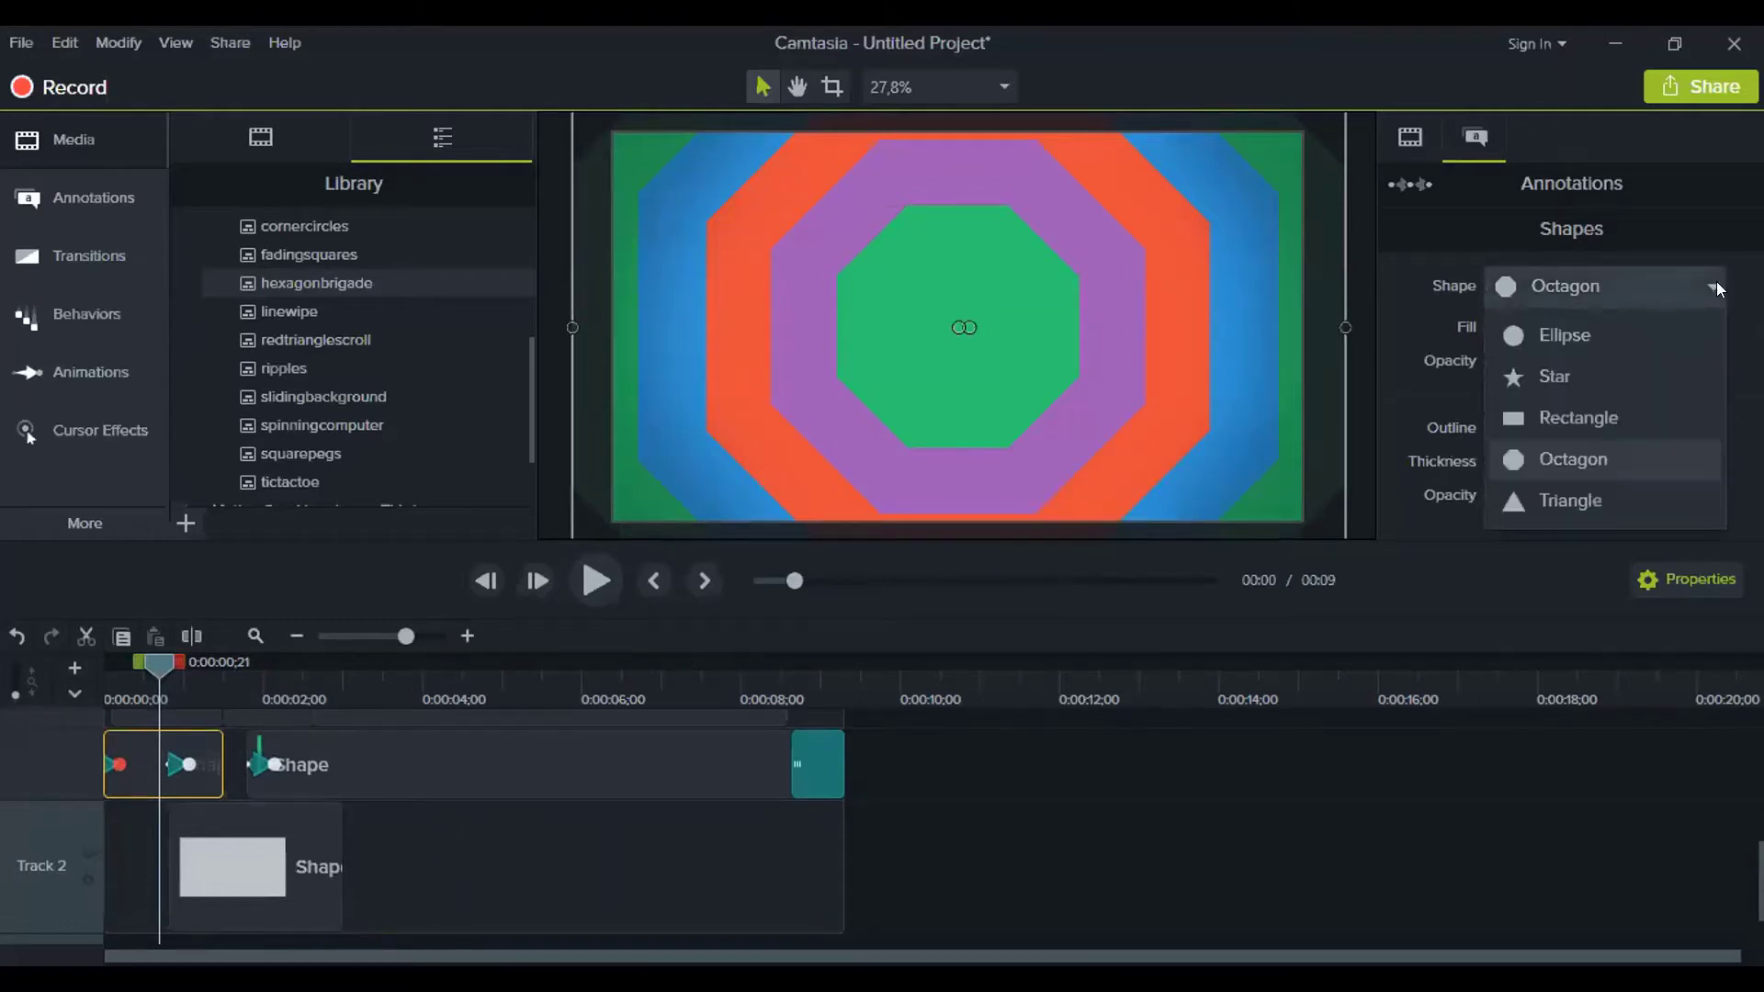
click(1659, 329)
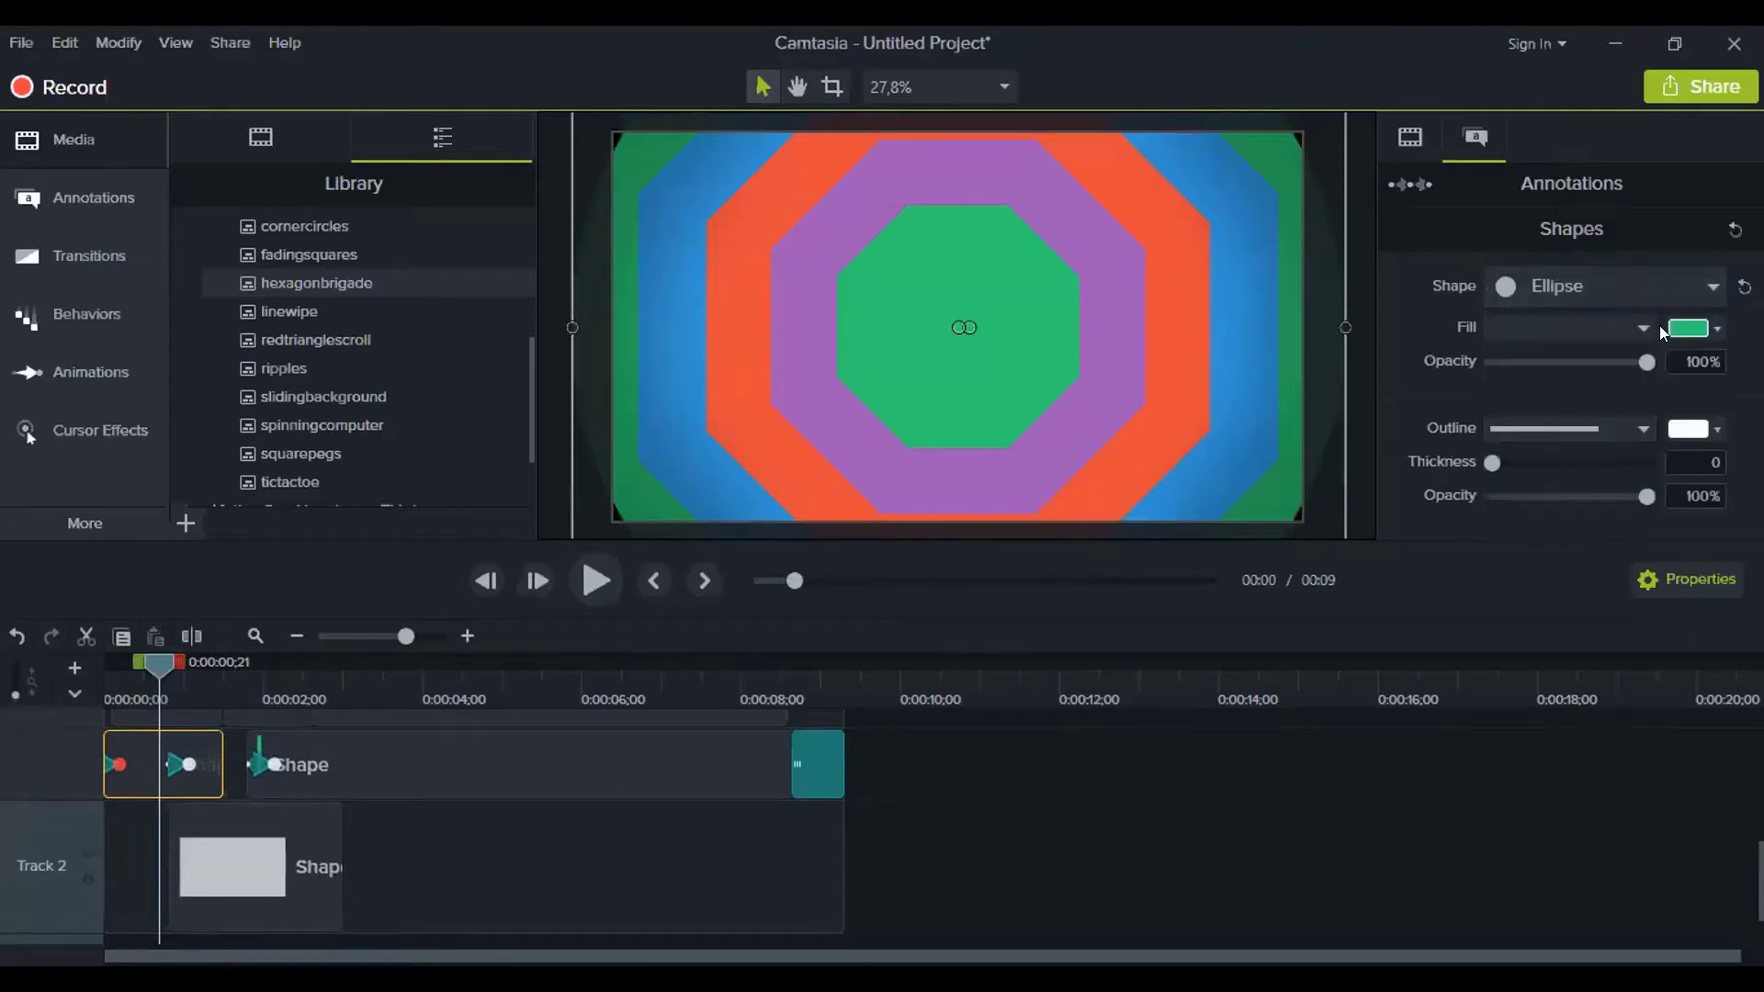
click(1692, 285)
click(1619, 376)
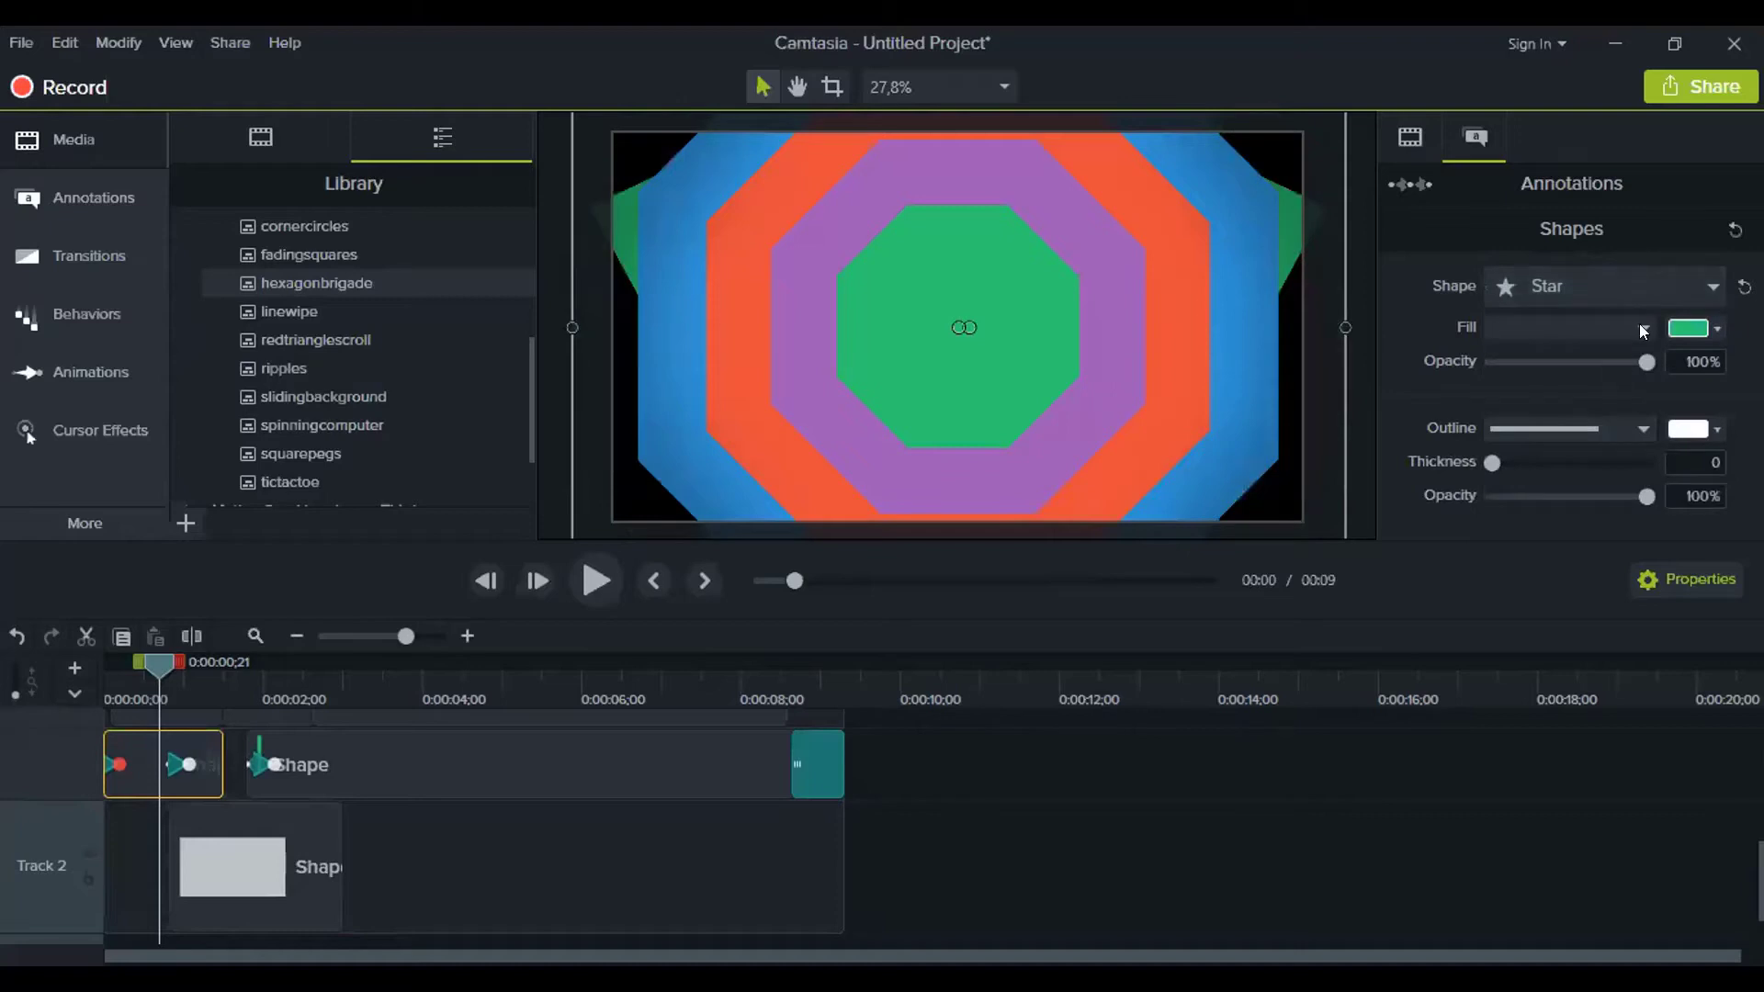
click(1680, 283)
click(1596, 421)
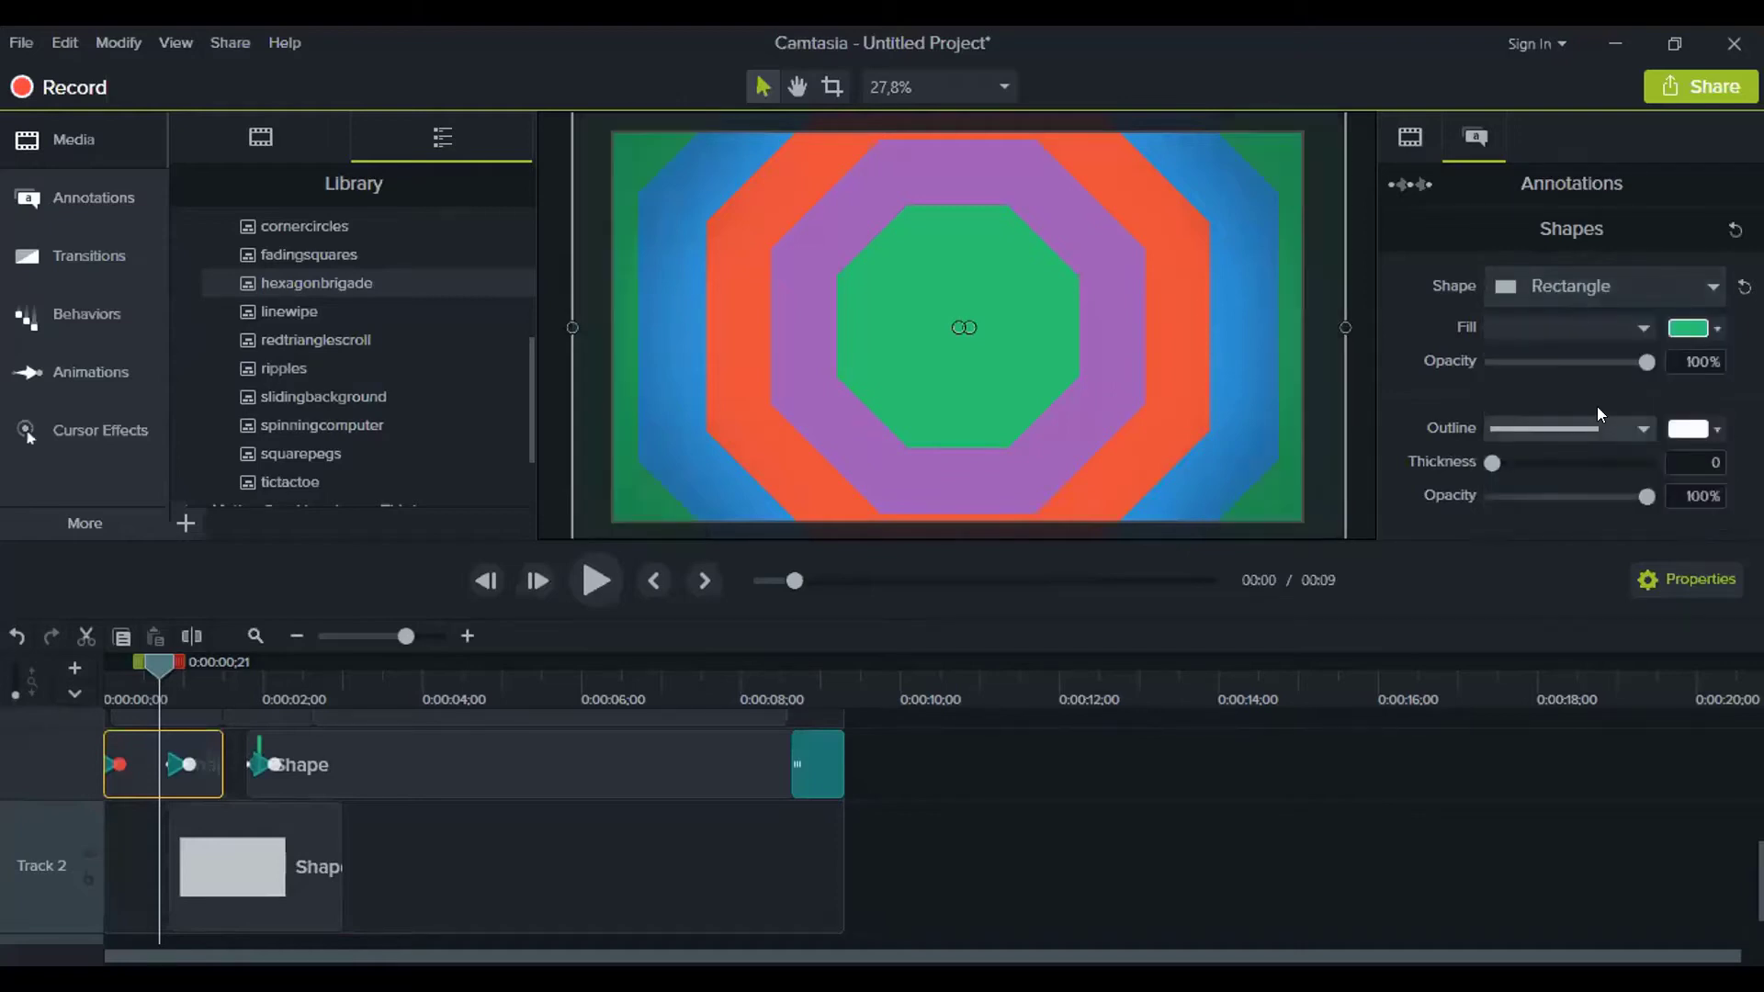
click(1641, 283)
click(1578, 496)
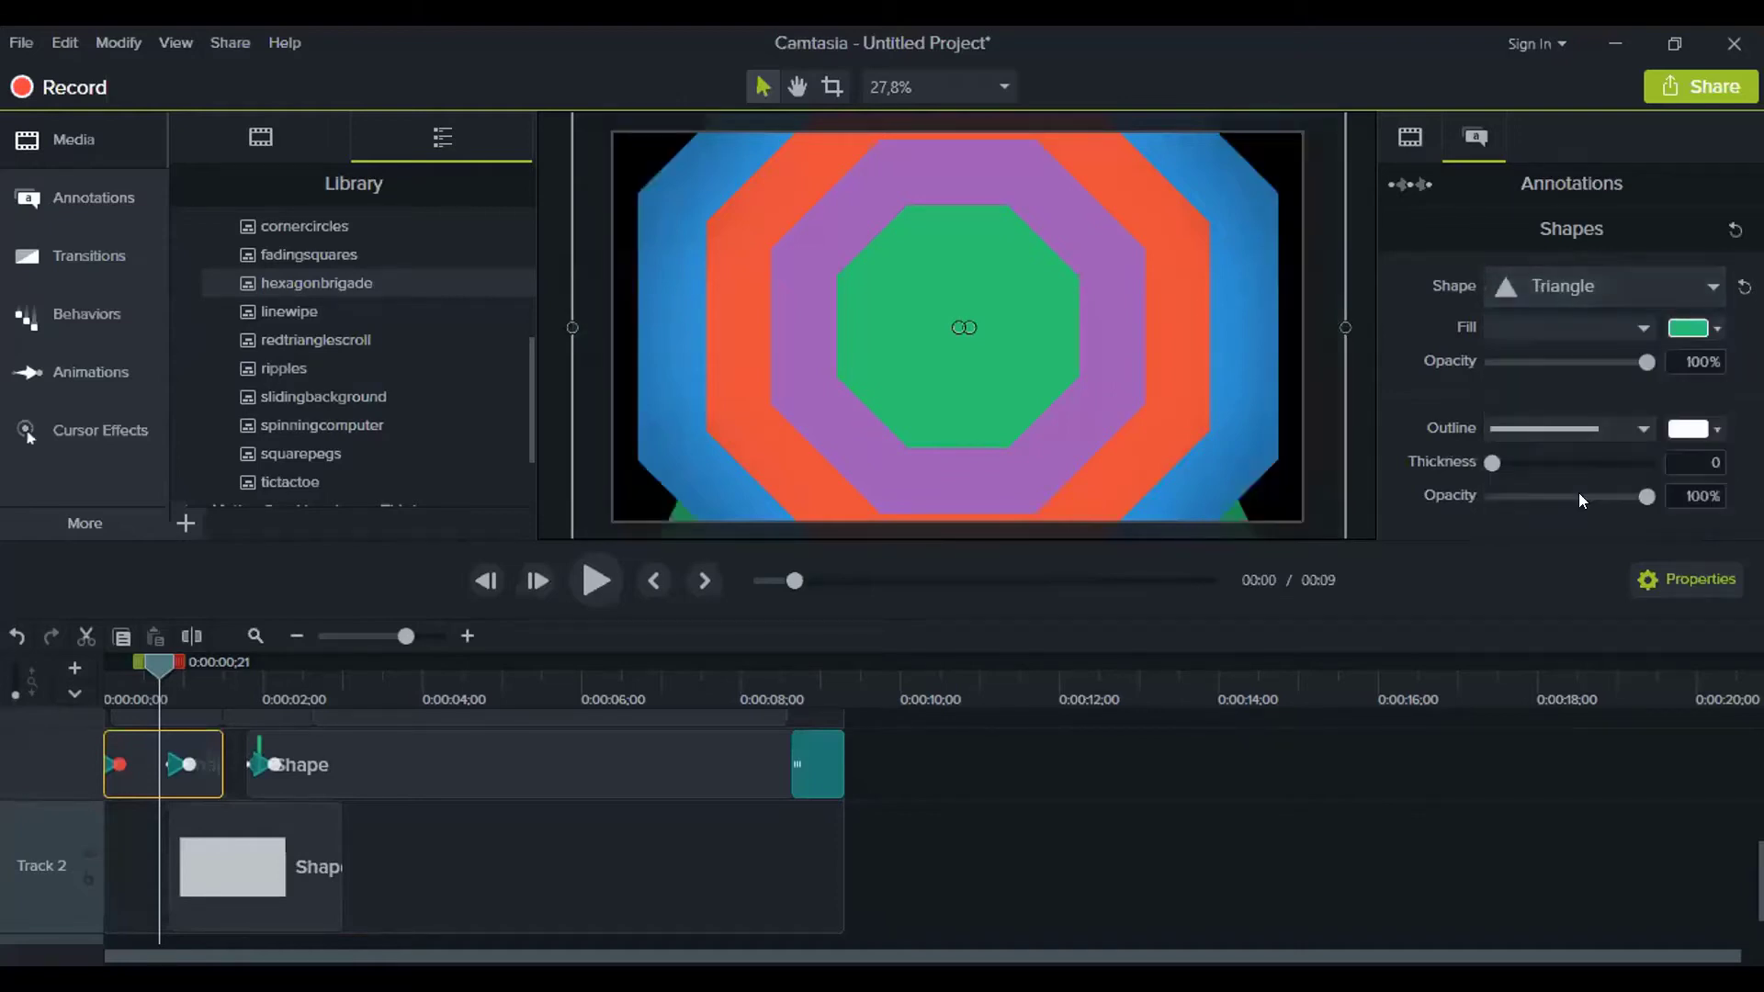
click(1632, 287)
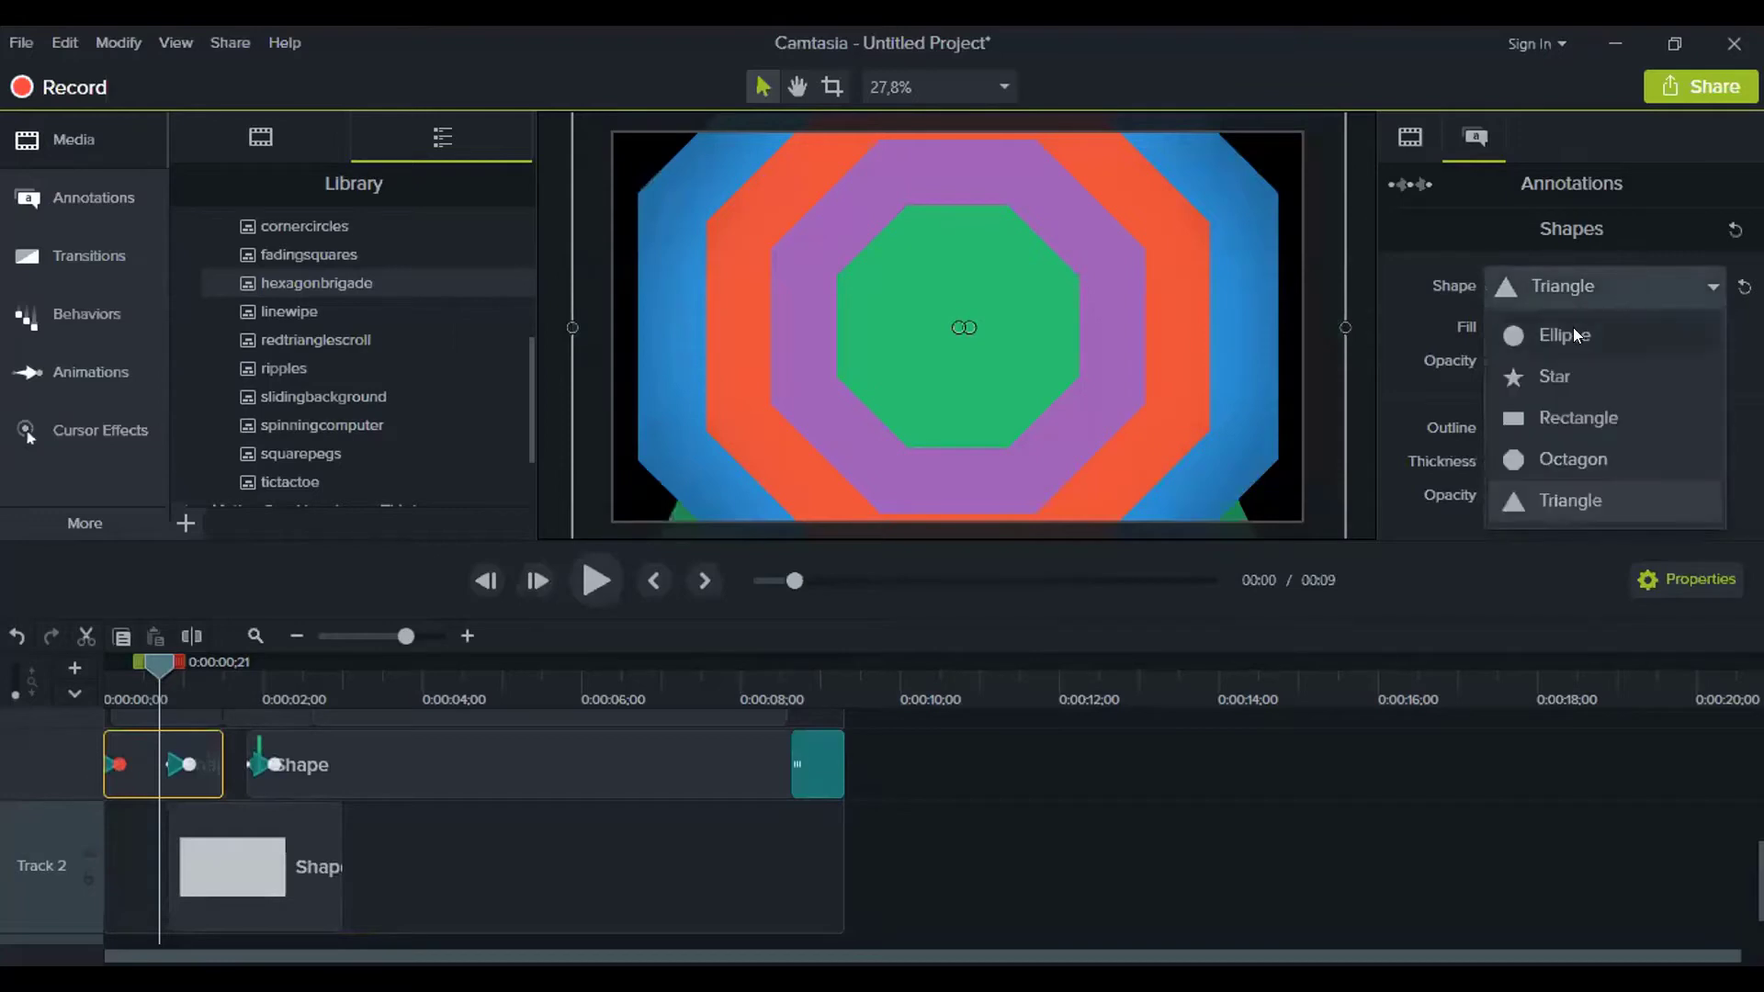
click(1572, 417)
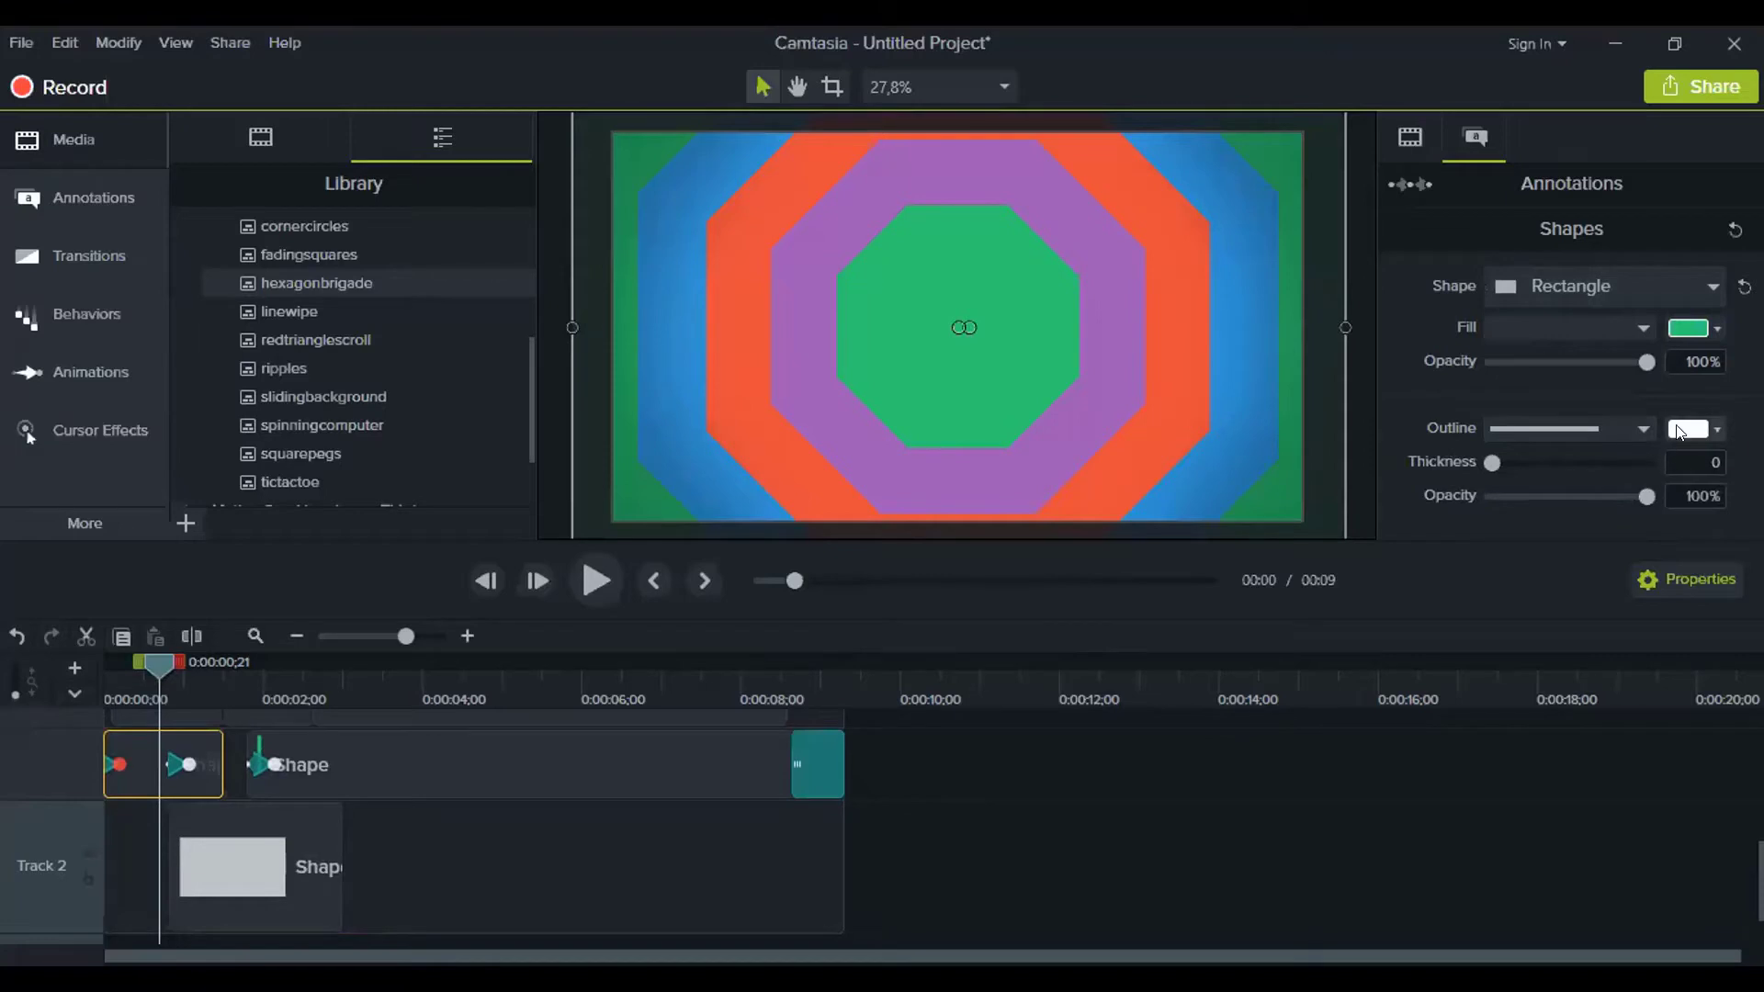
click(1716, 429)
Give the shape a yellow outline, then fill the Track 2 shape purple after trying red and teal
click(1569, 512)
drag(156, 668, 229, 663)
click(268, 857)
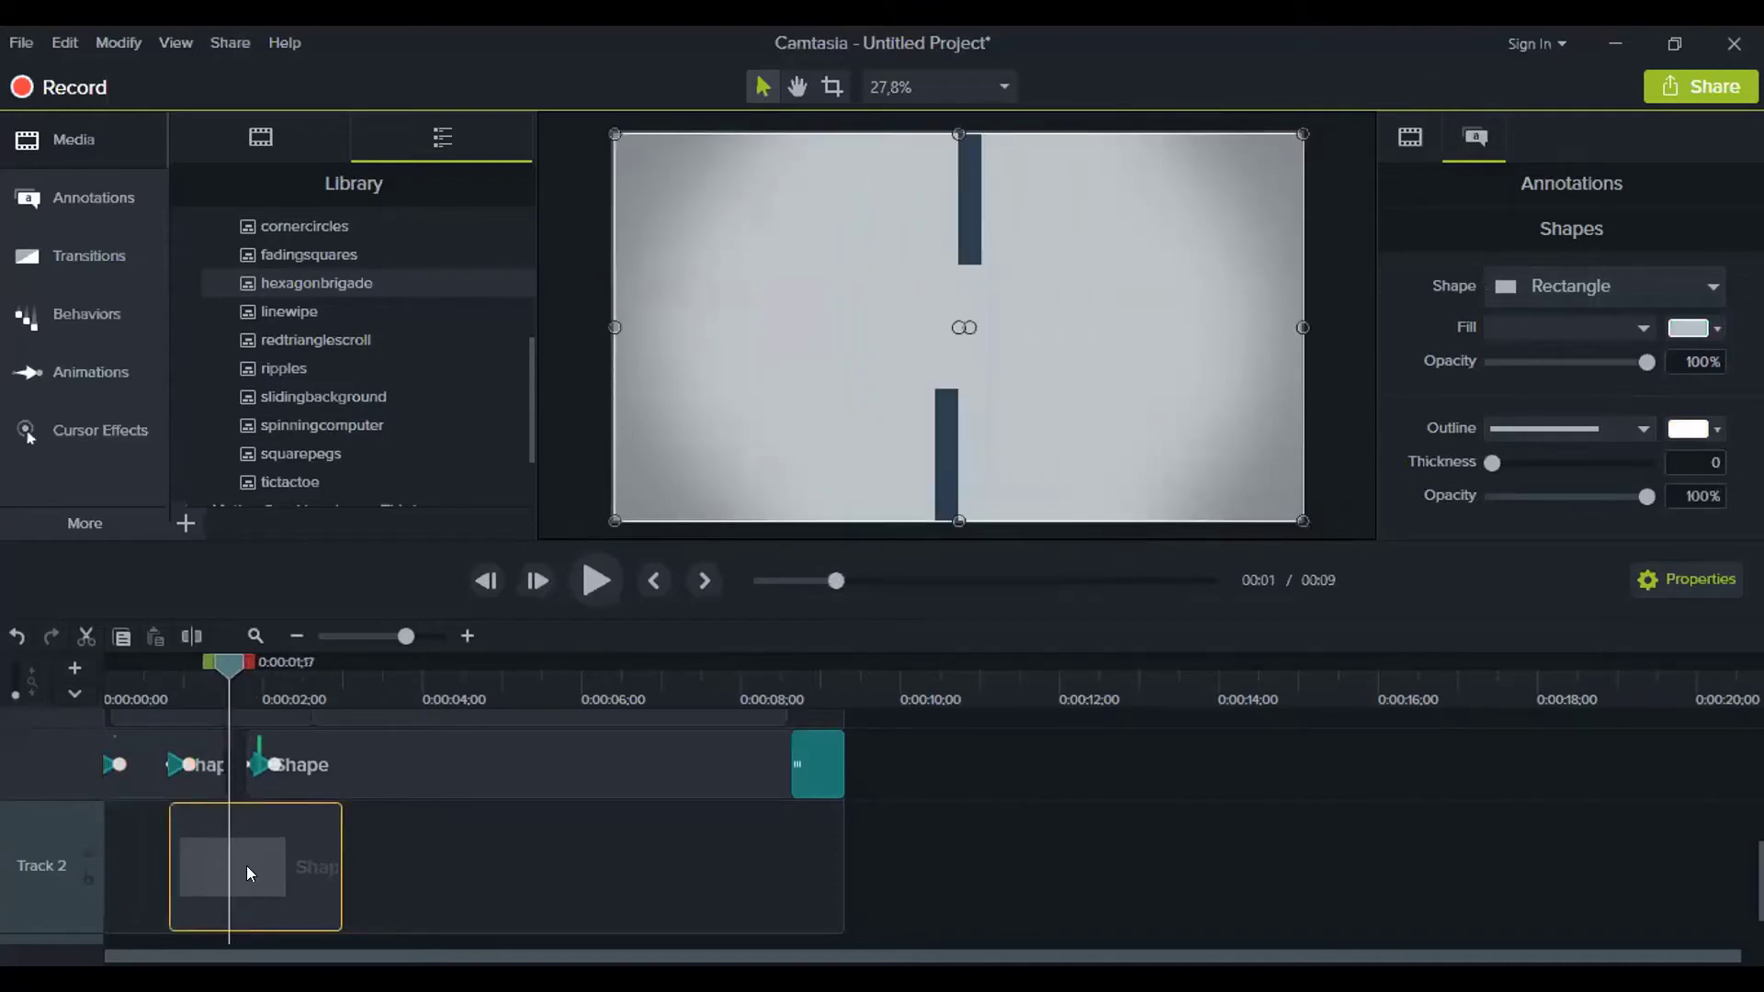
scroll(395, 845, down, 1)
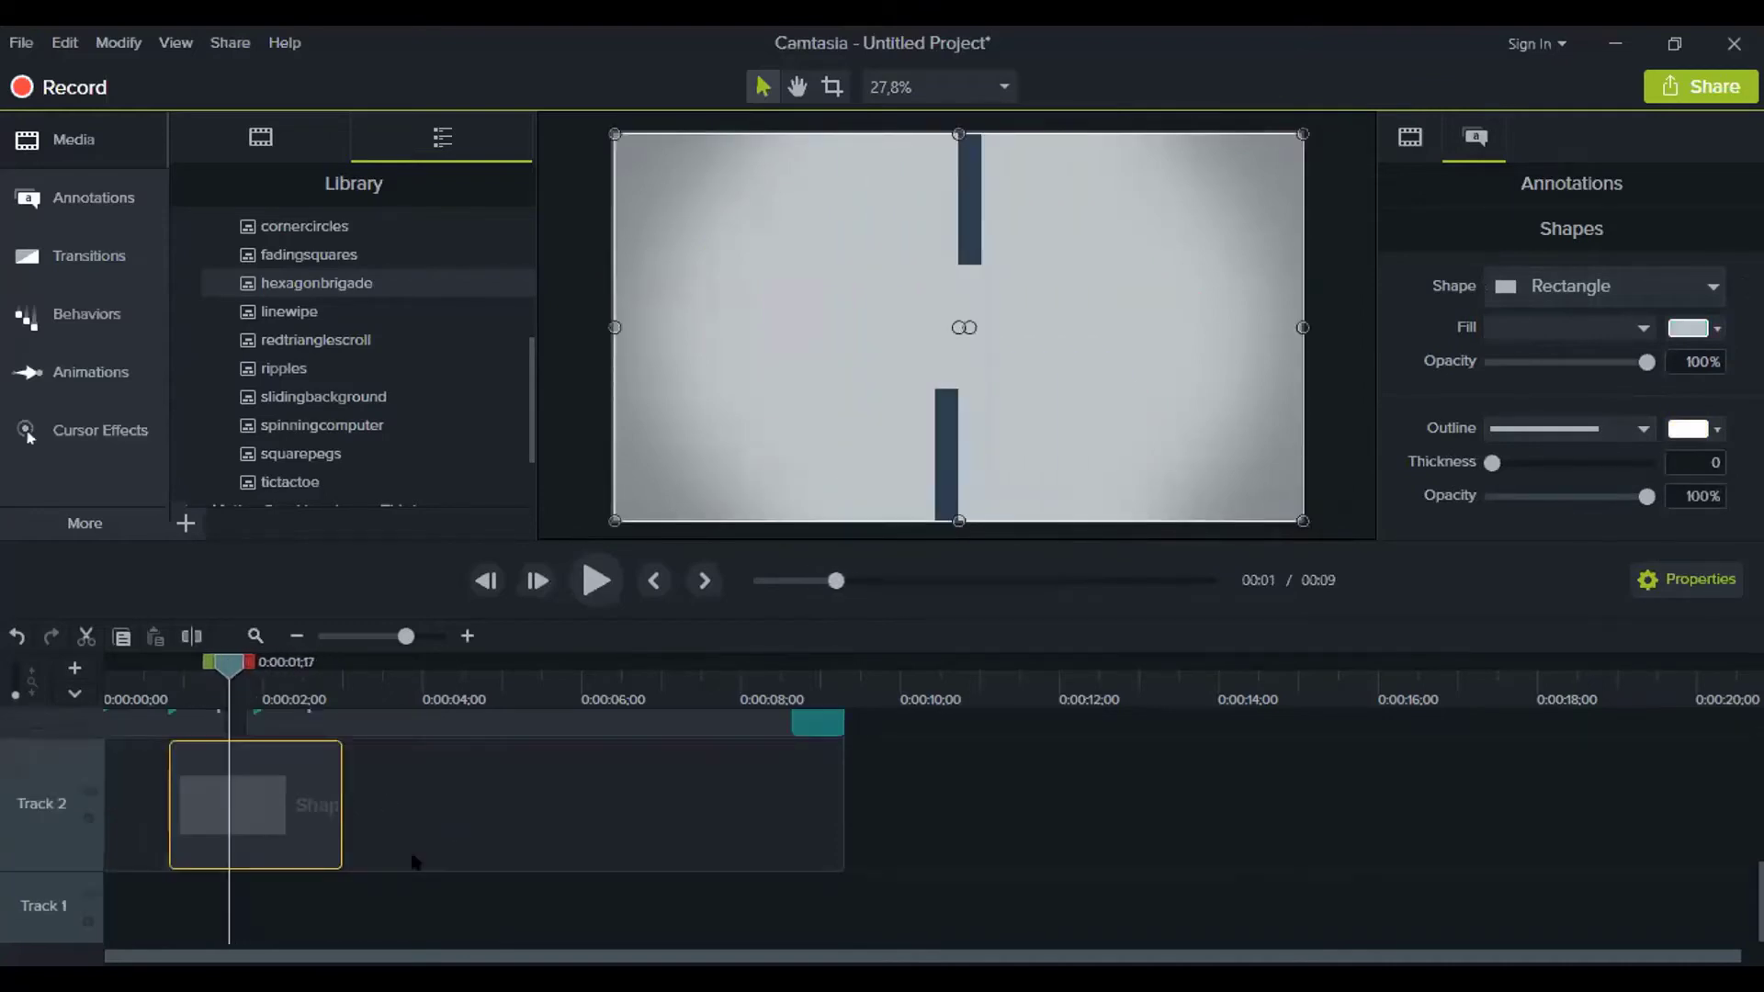
click(1716, 328)
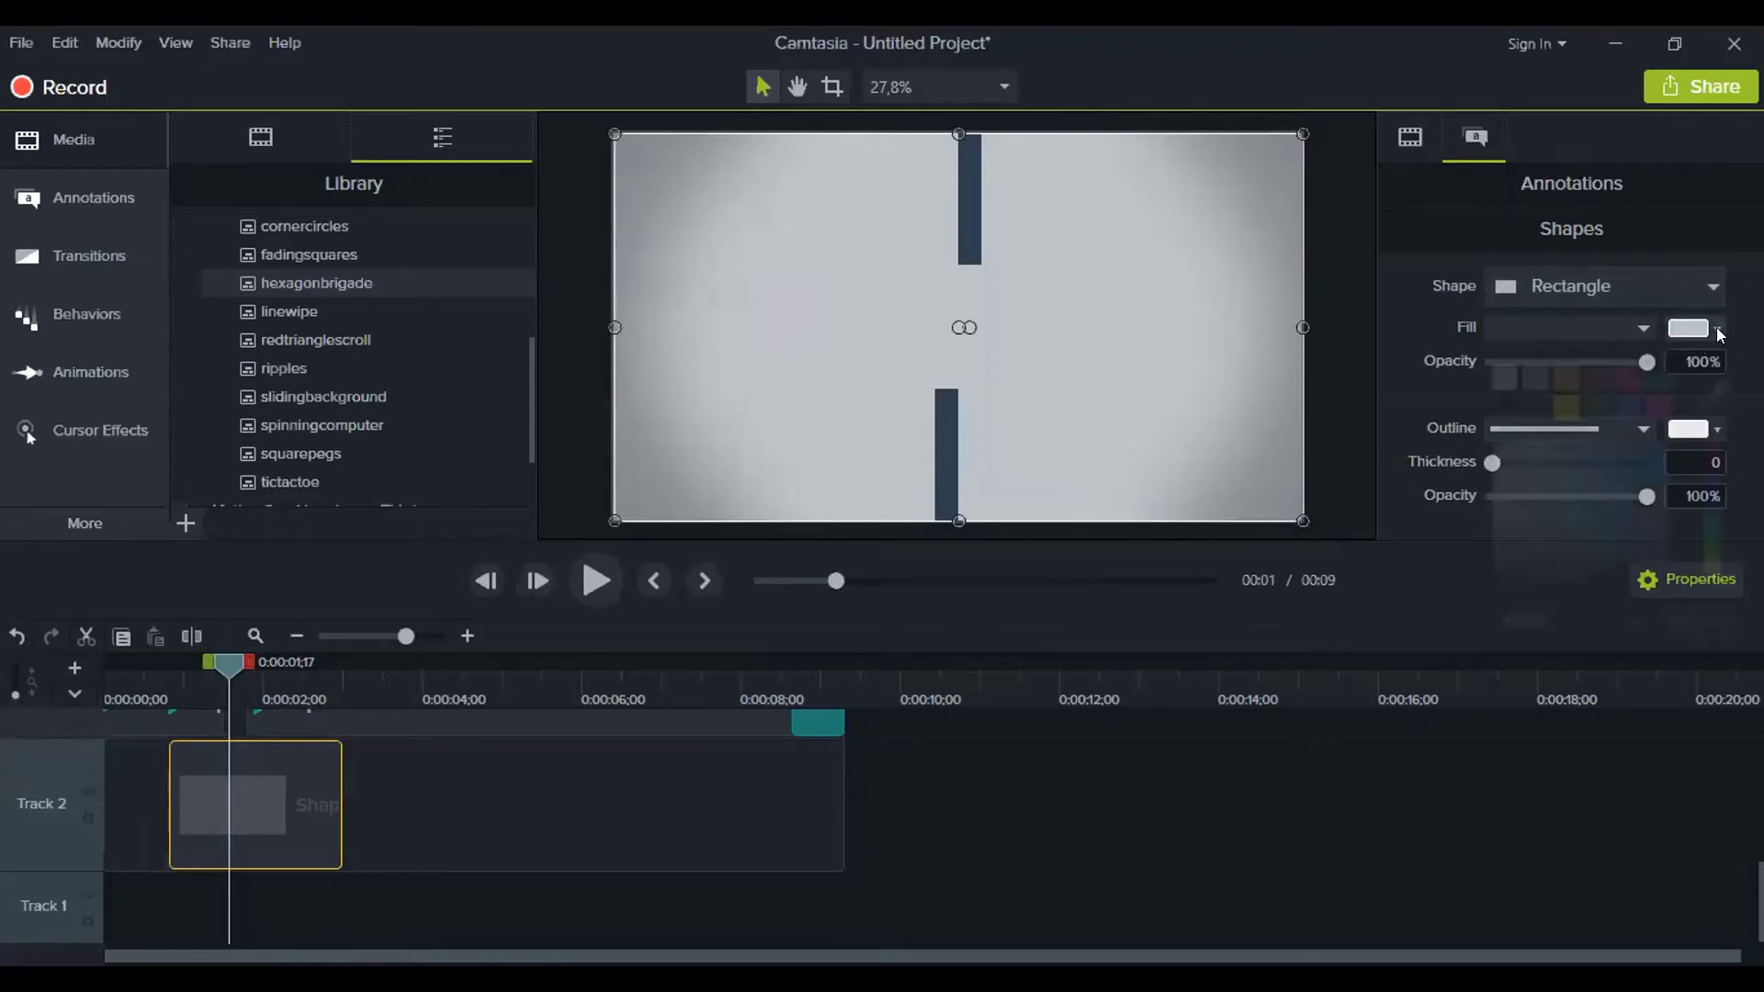
click(1627, 378)
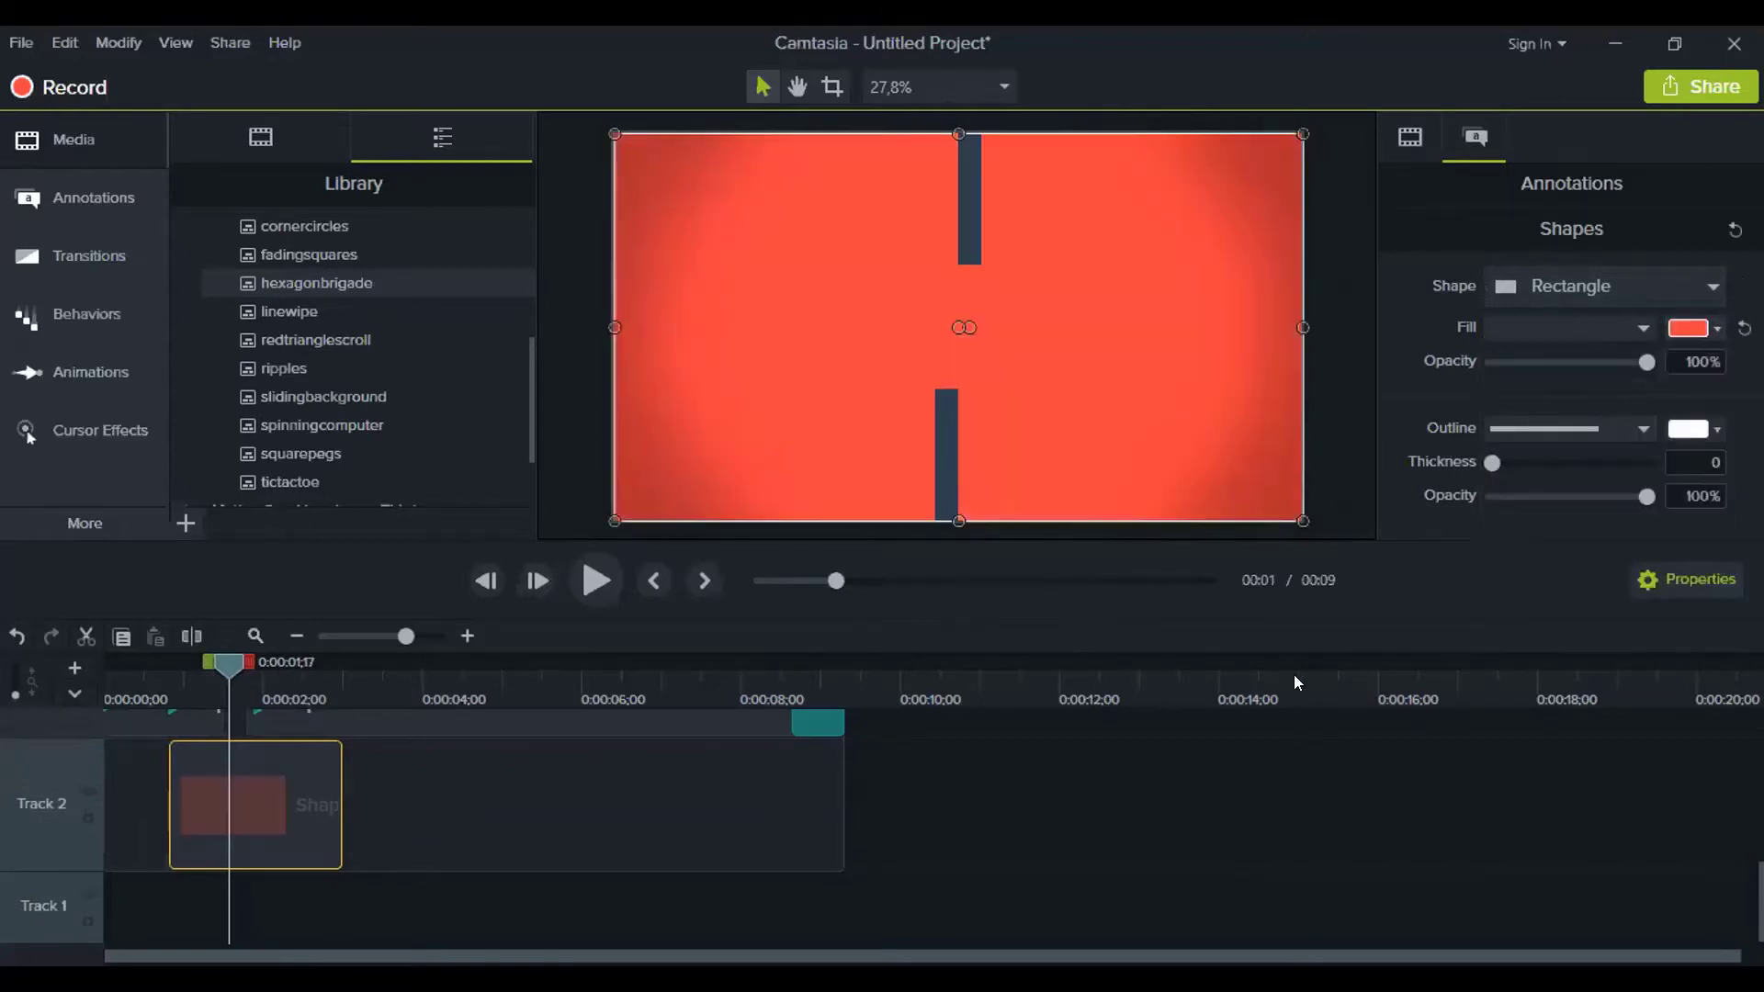
click(1705, 330)
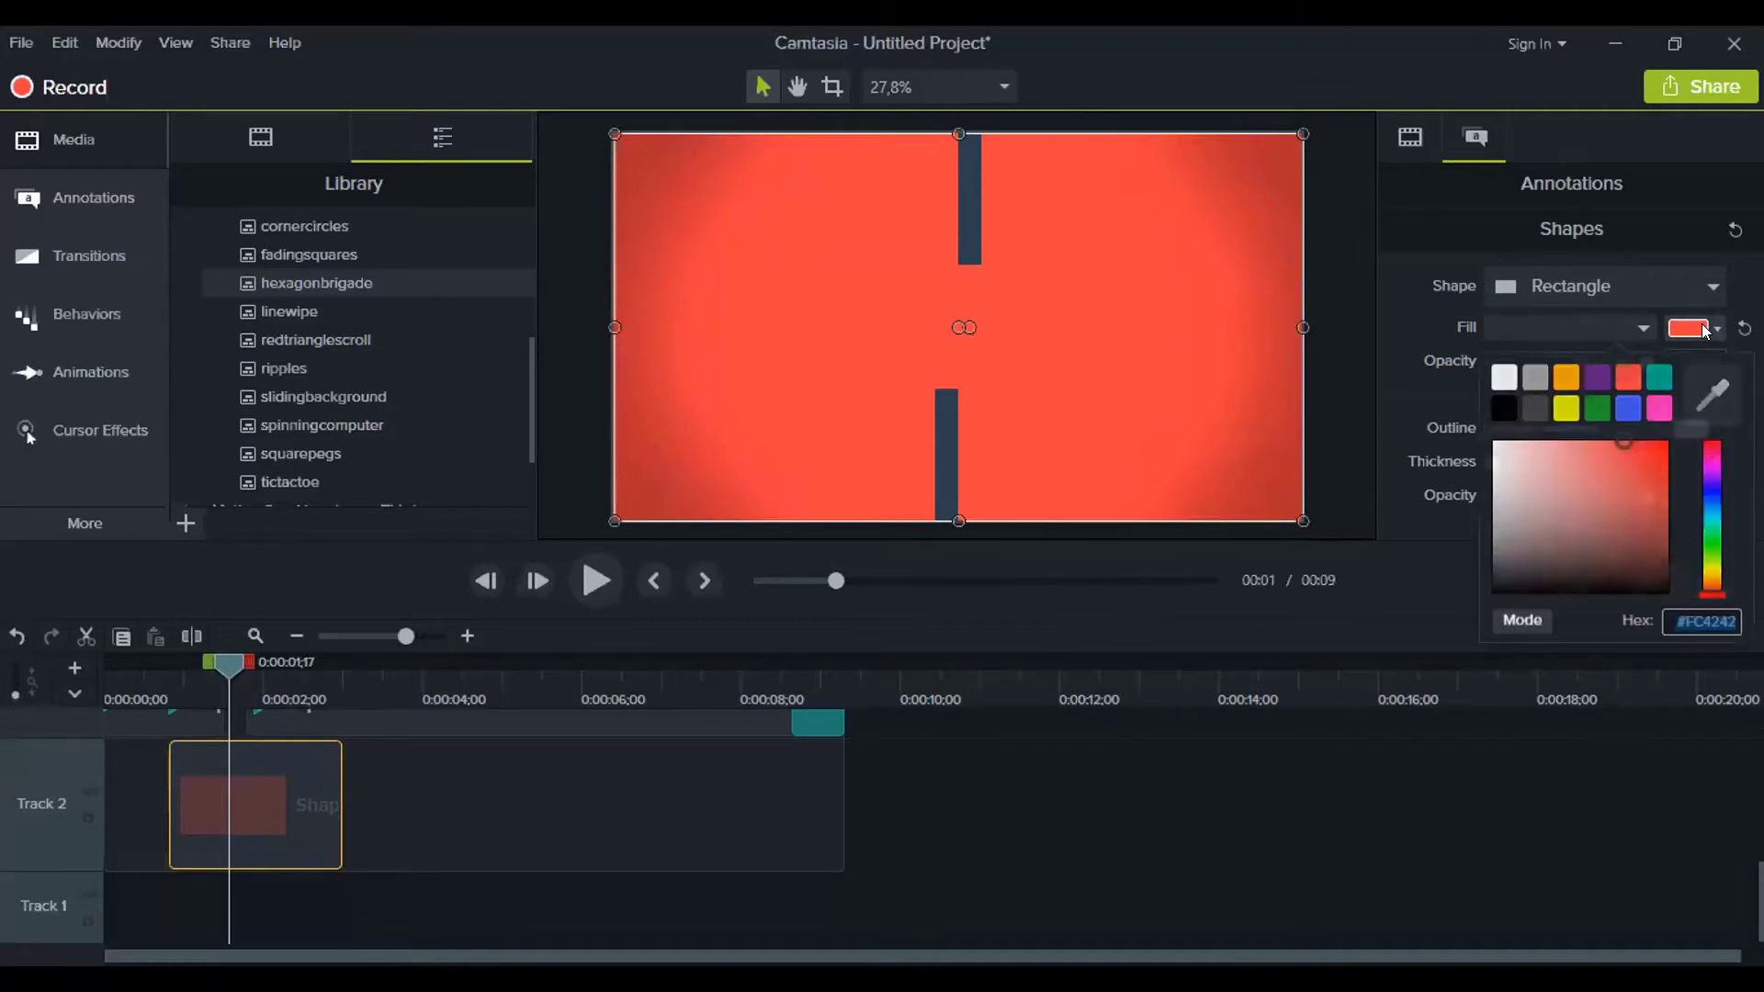
click(1659, 380)
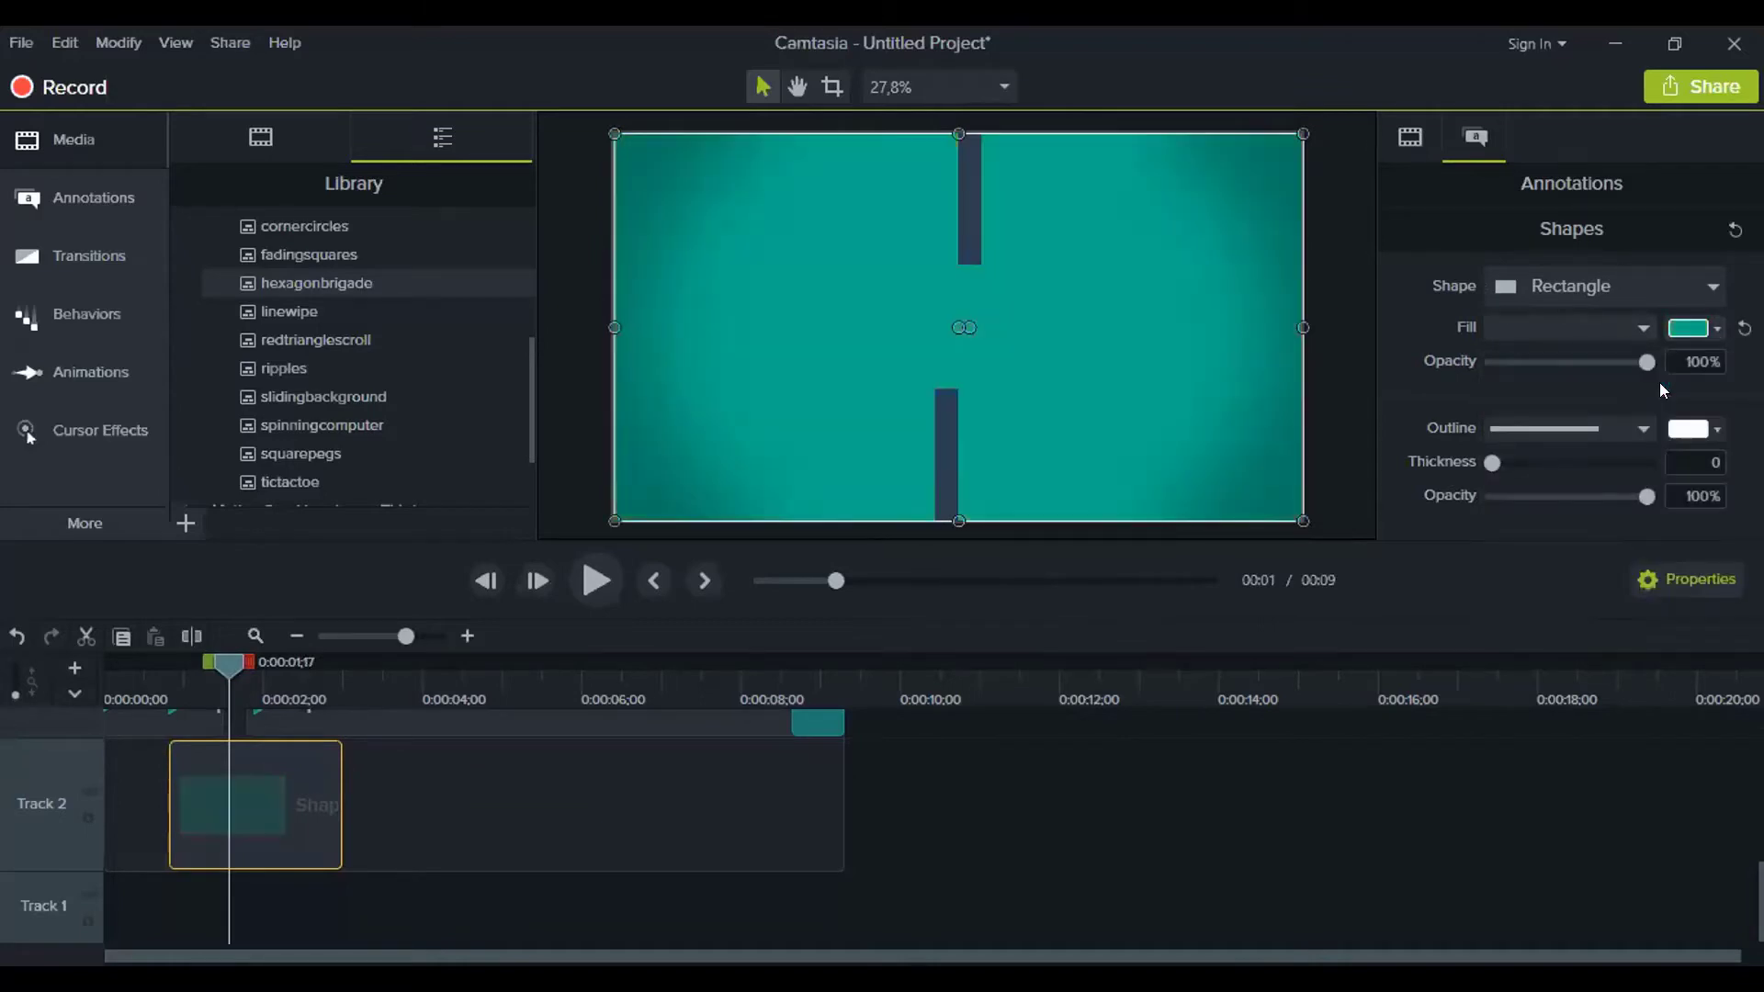
click(1717, 330)
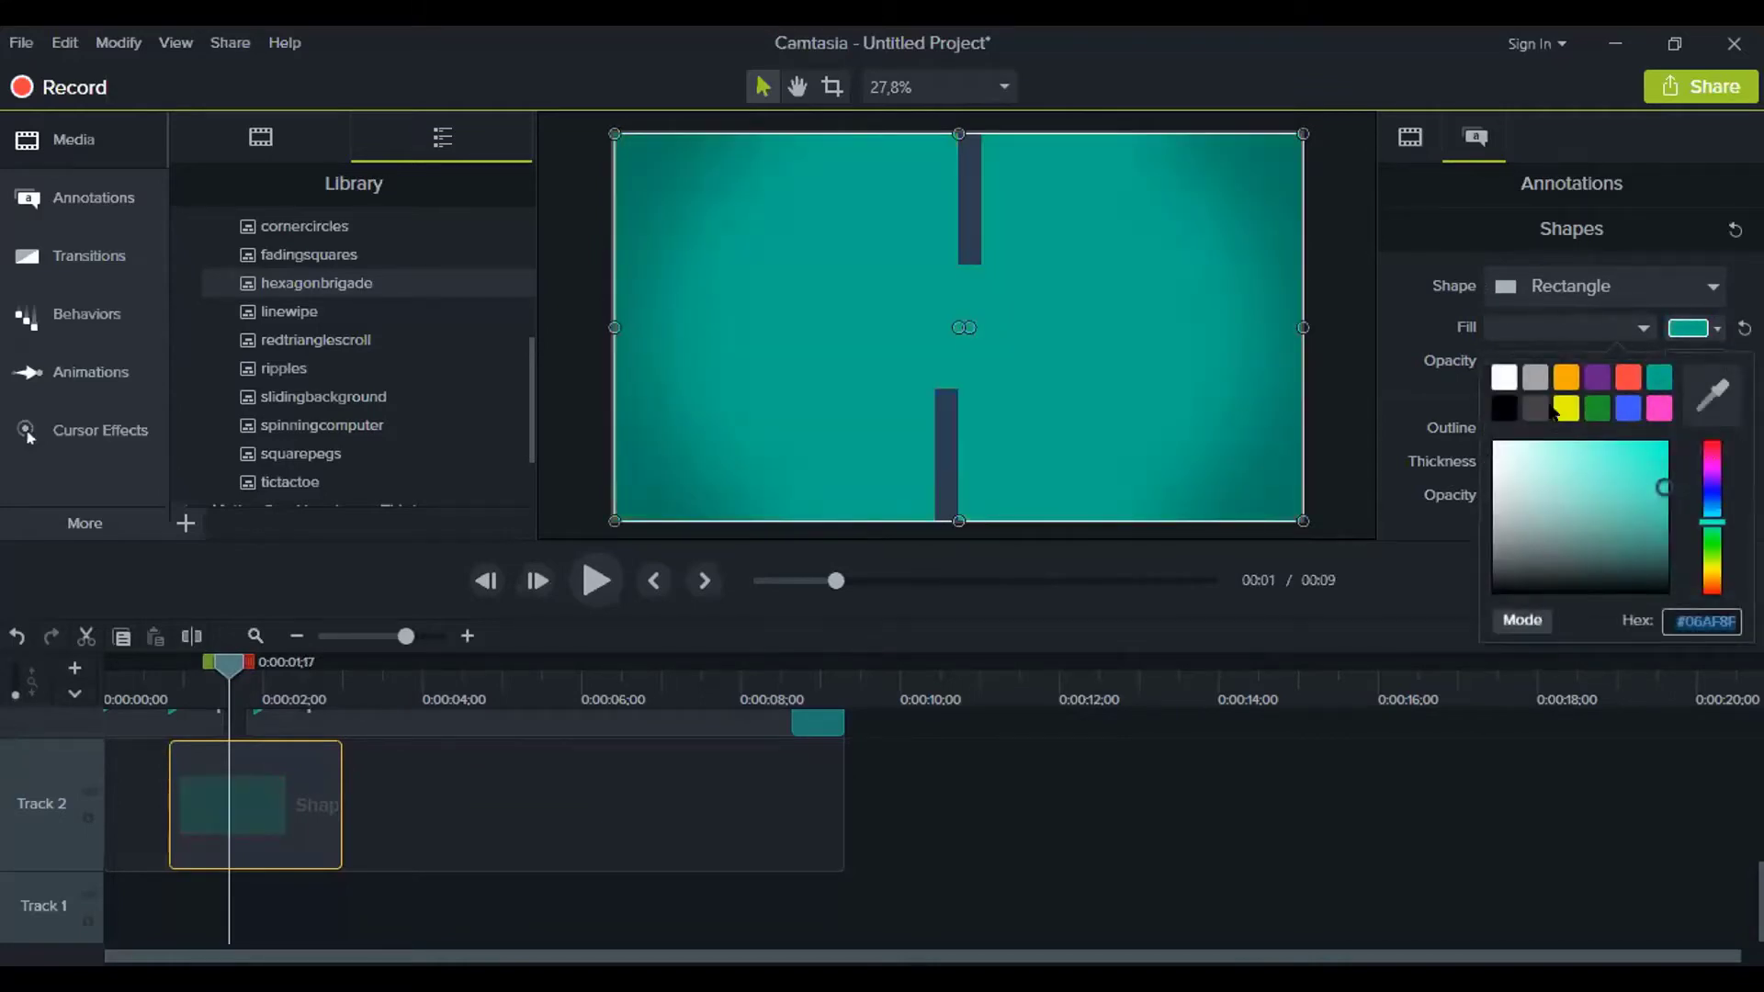
click(1597, 377)
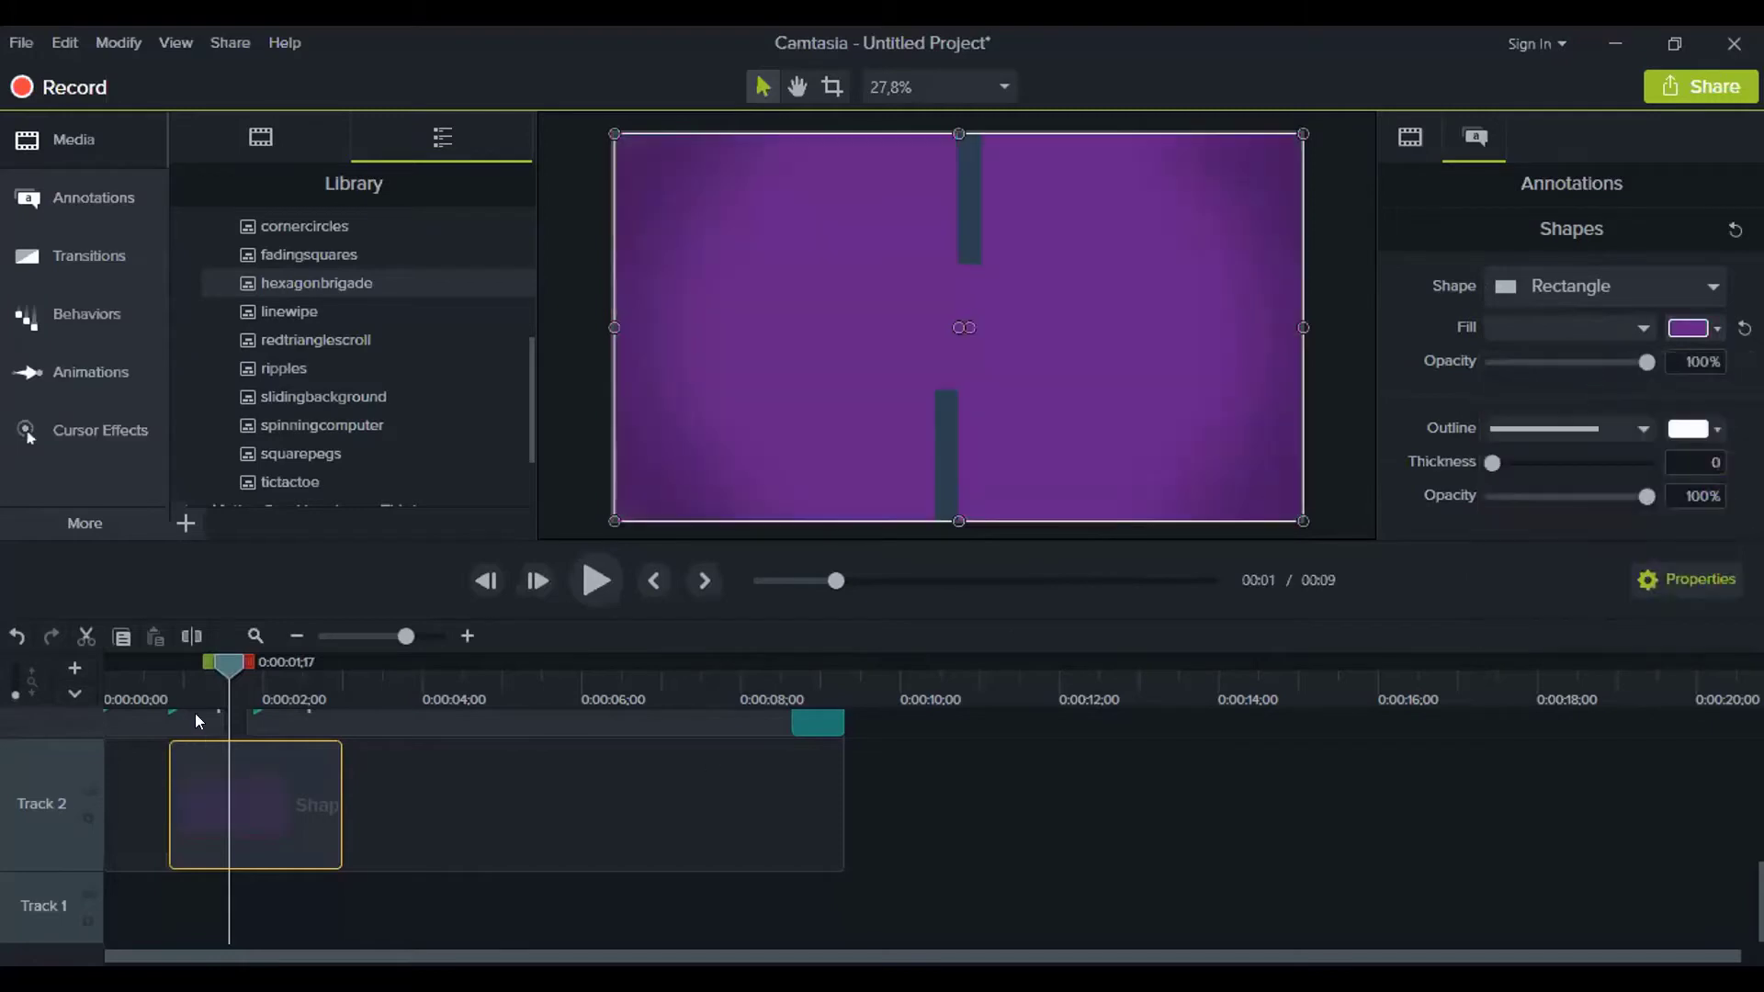
Play the animation from near the start to check the purple shape
drag(228, 661, 155, 651)
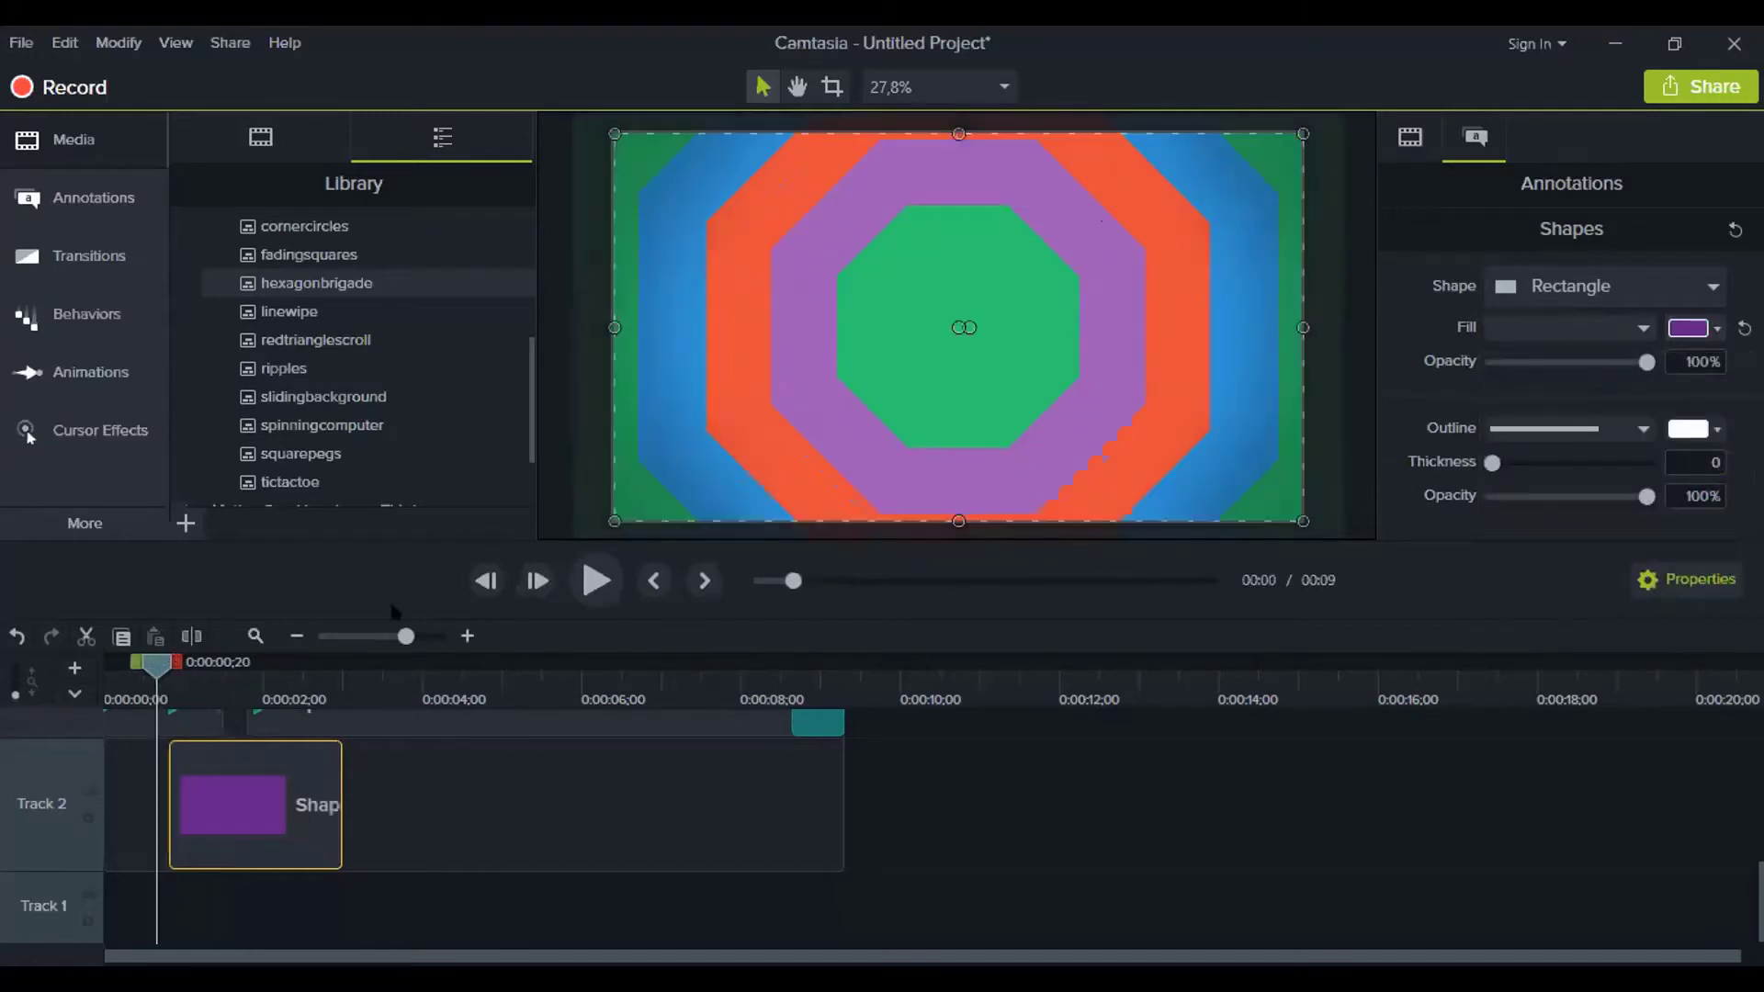
click(588, 578)
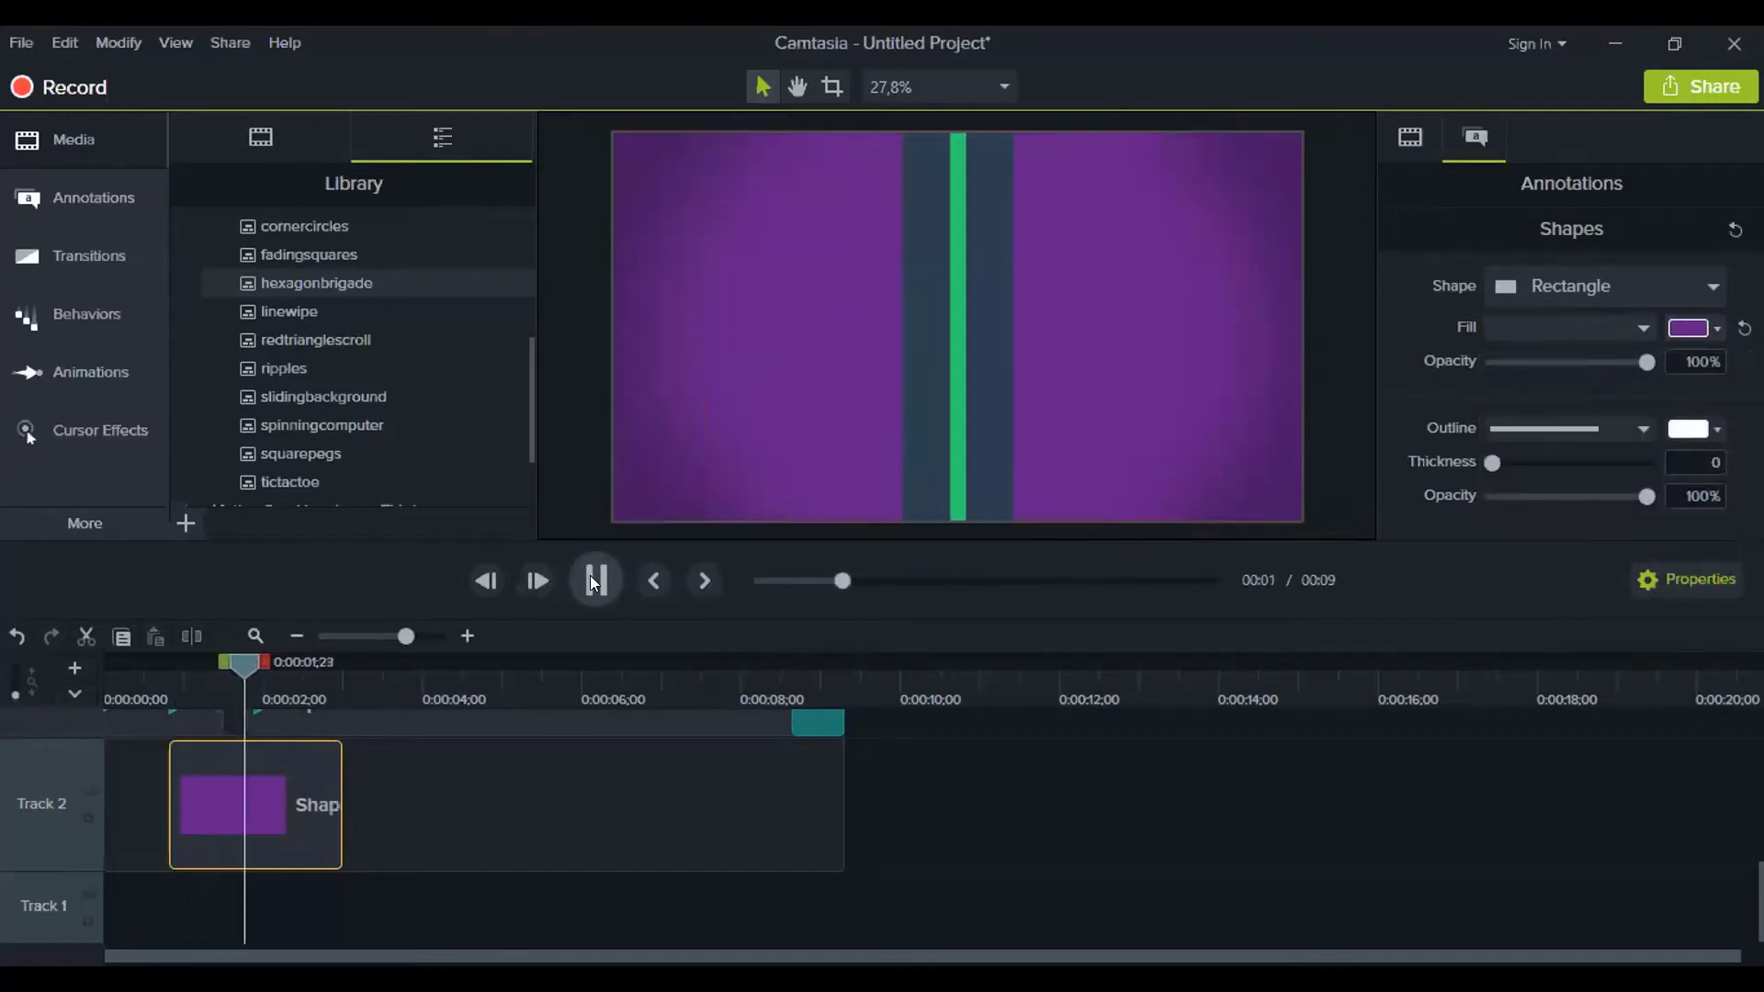
click(585, 581)
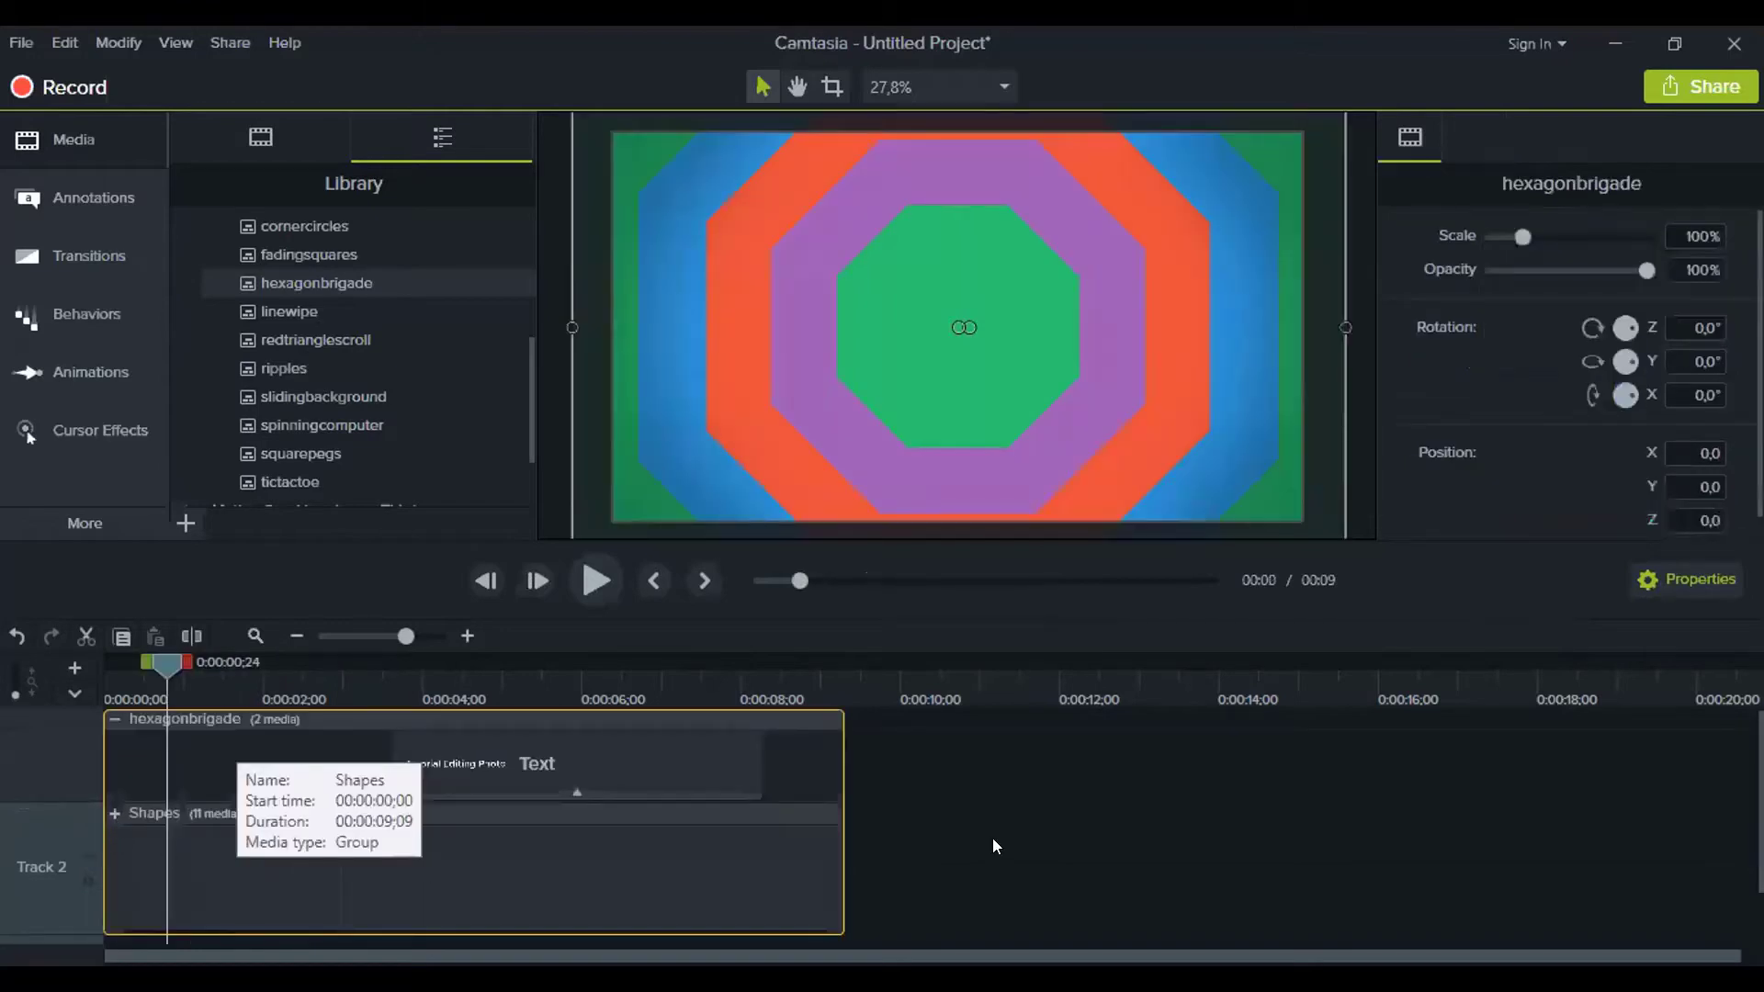
In the expanded Shapes group, fill the green full-frame shape clip with orange
click(111, 802)
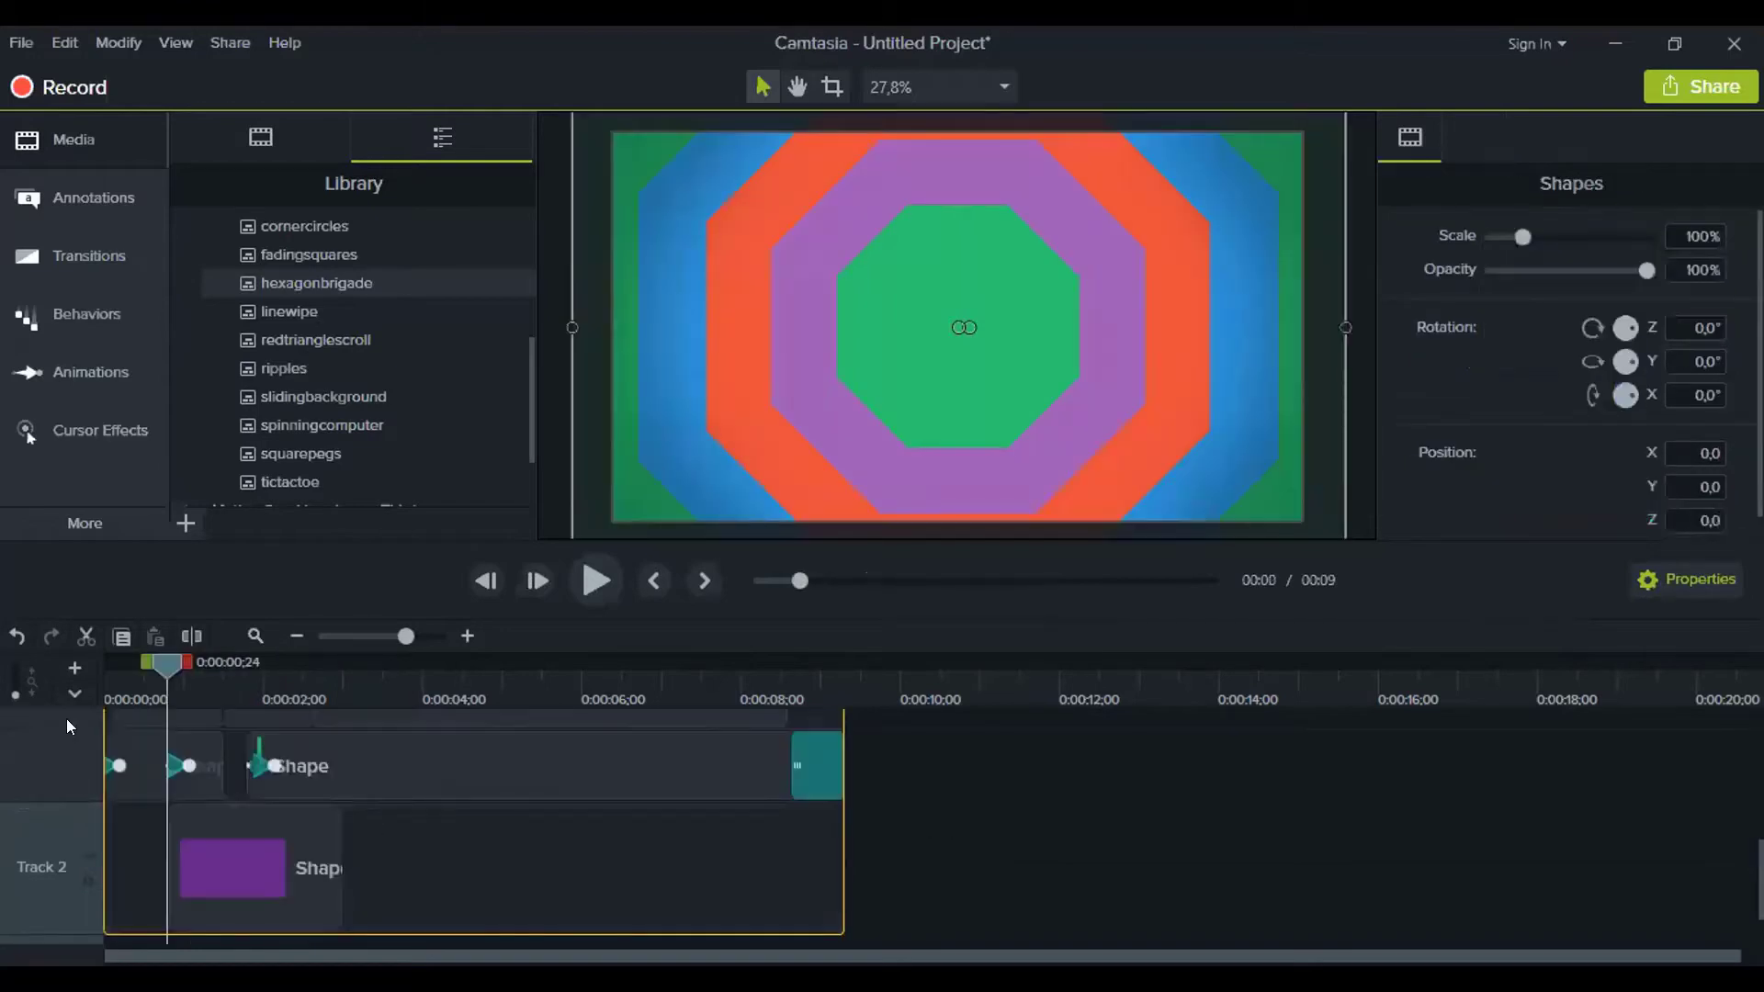
click(237, 661)
click(250, 864)
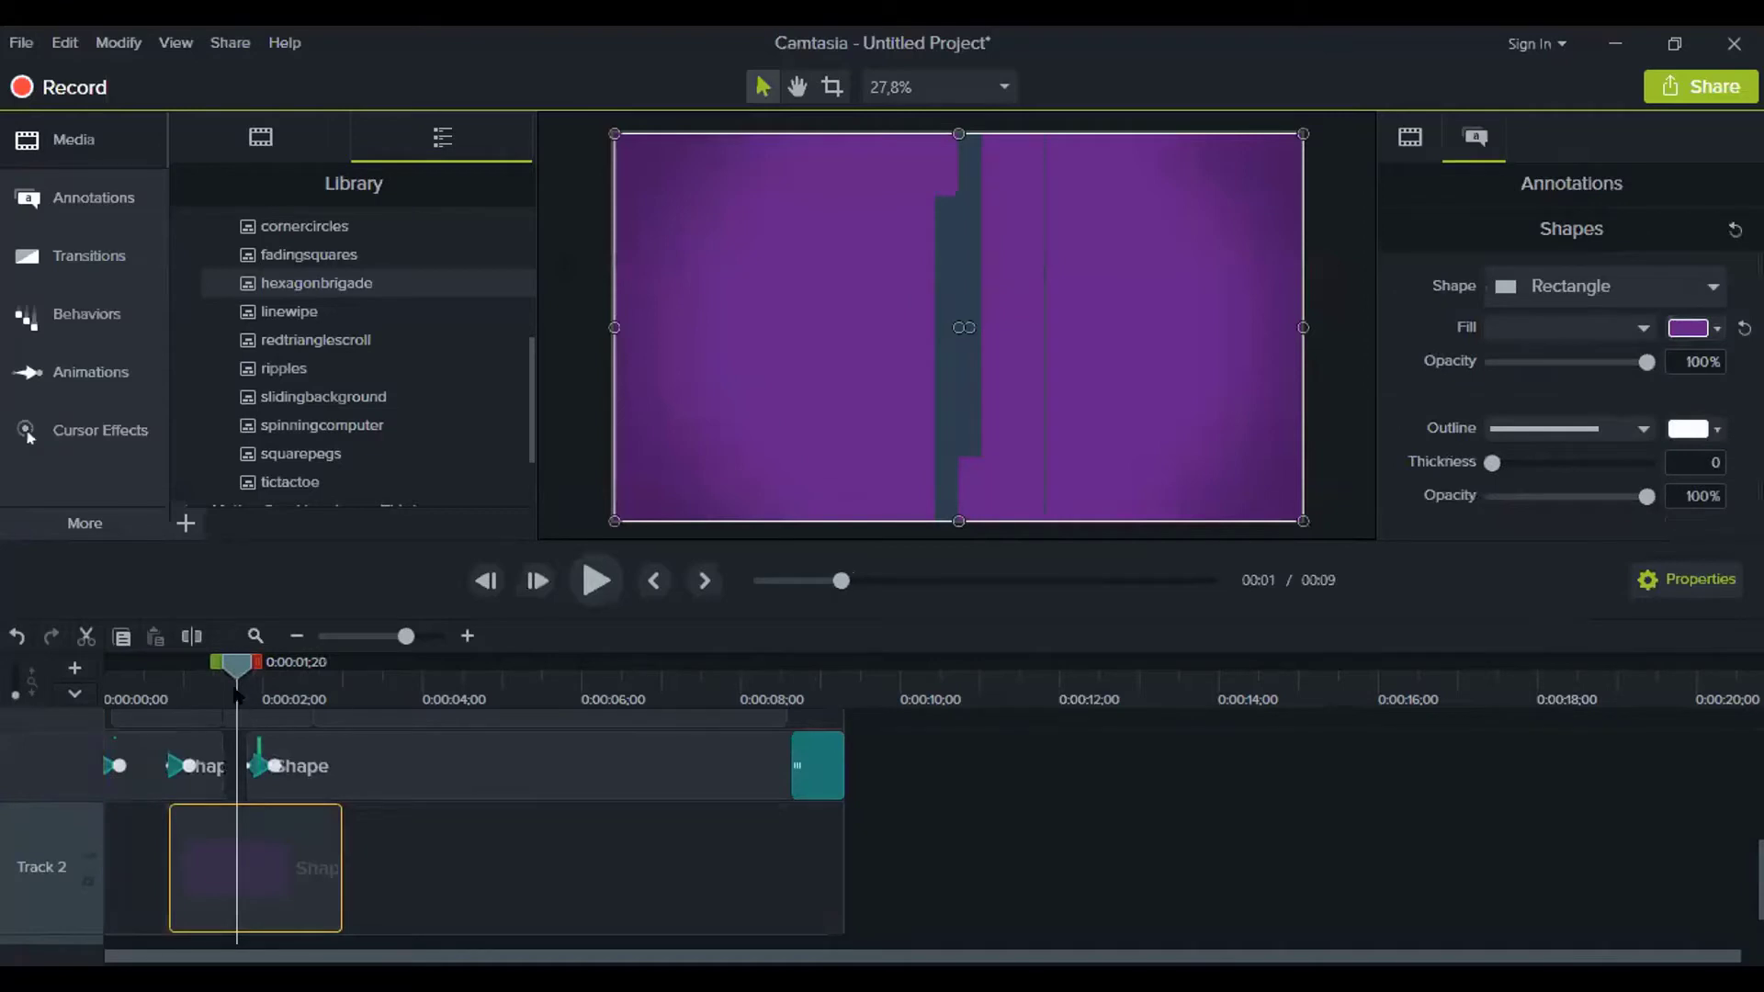
drag(238, 663, 368, 658)
click(404, 770)
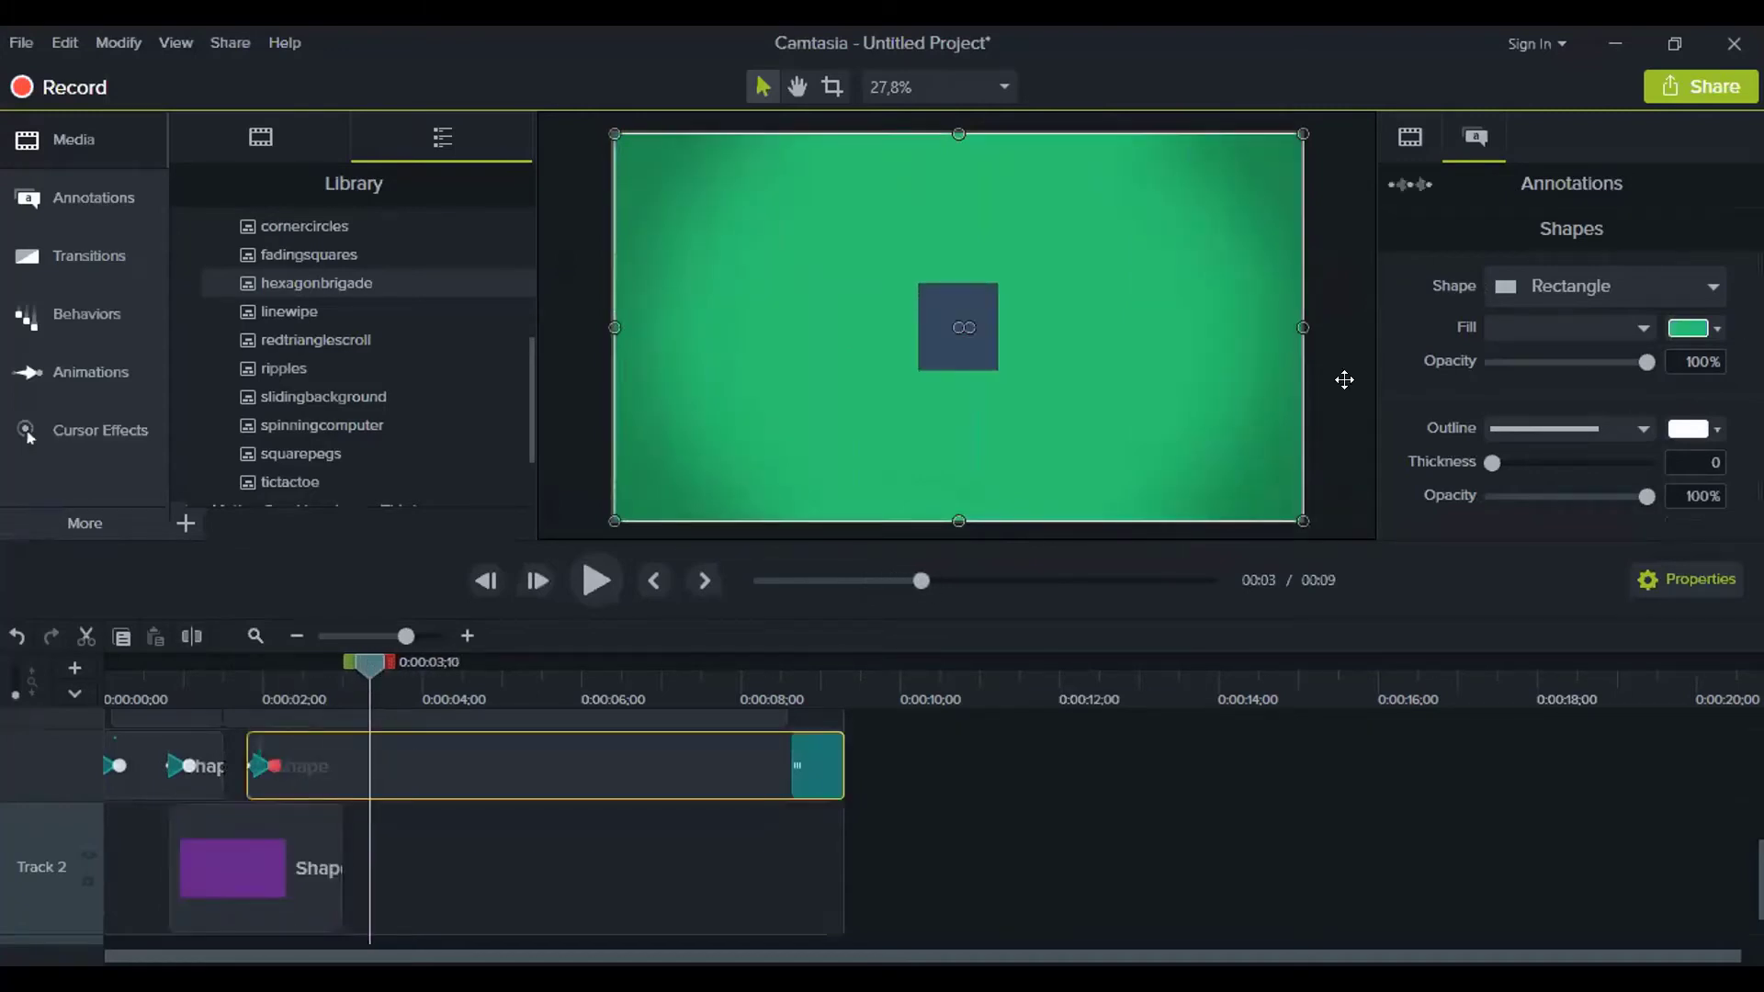
click(1718, 330)
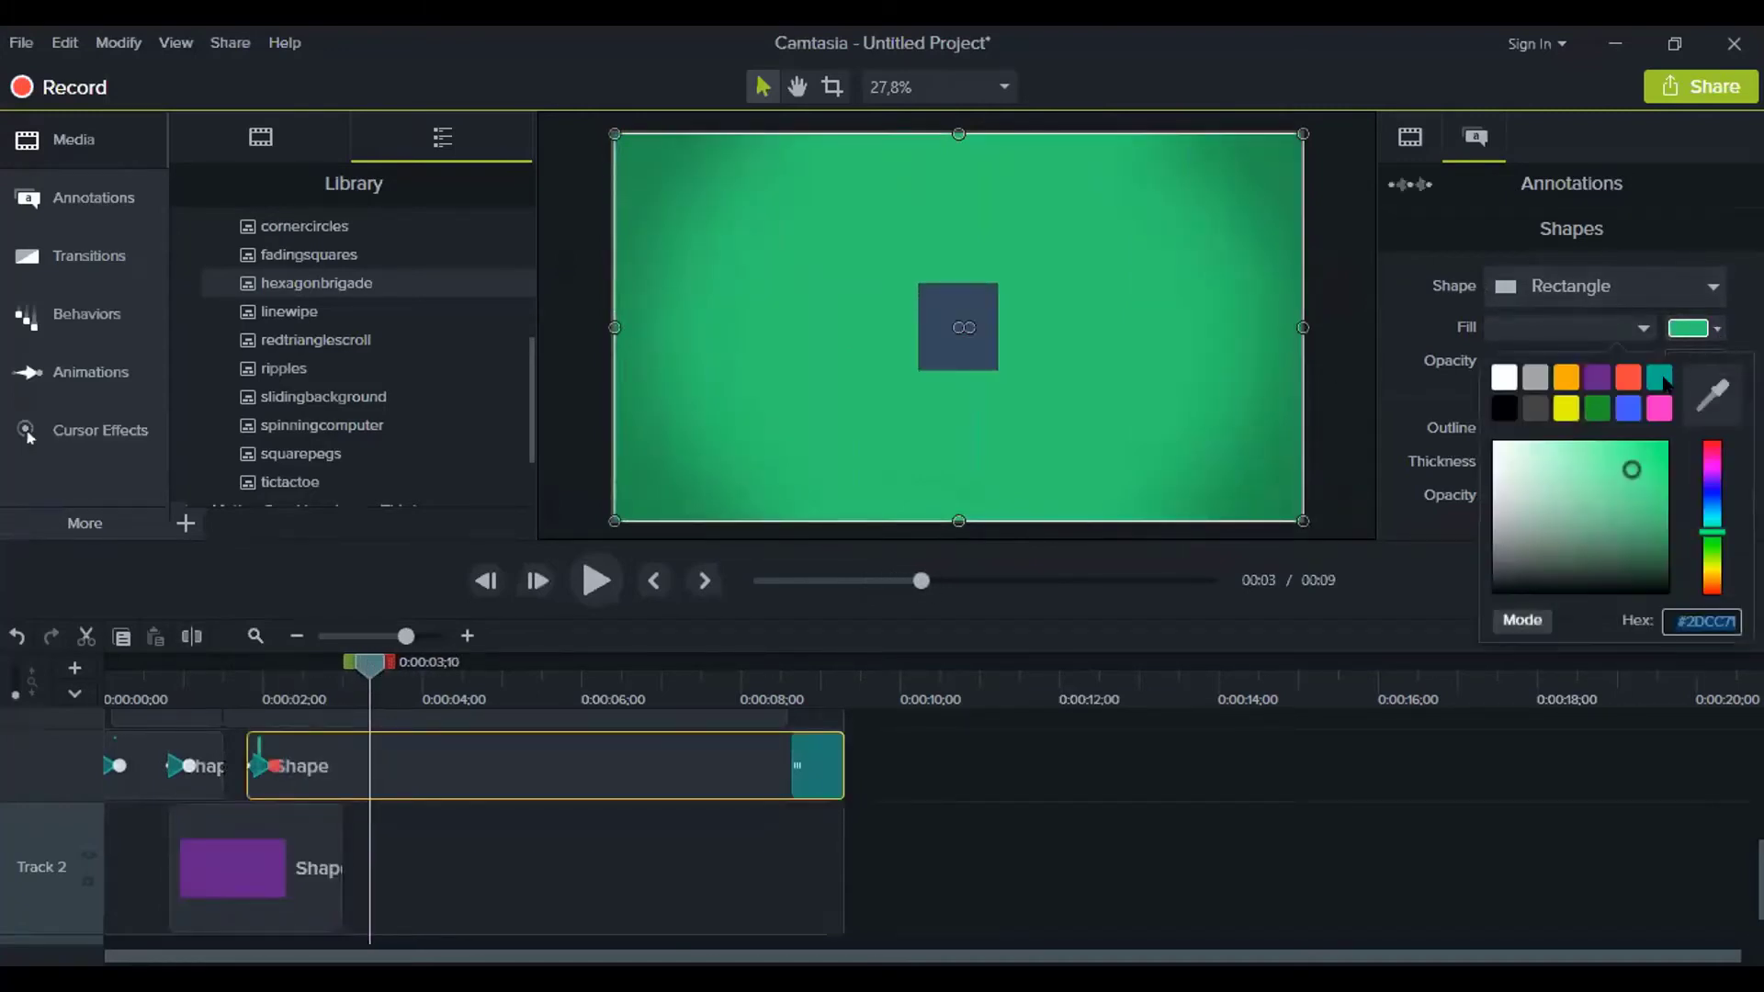
click(1562, 379)
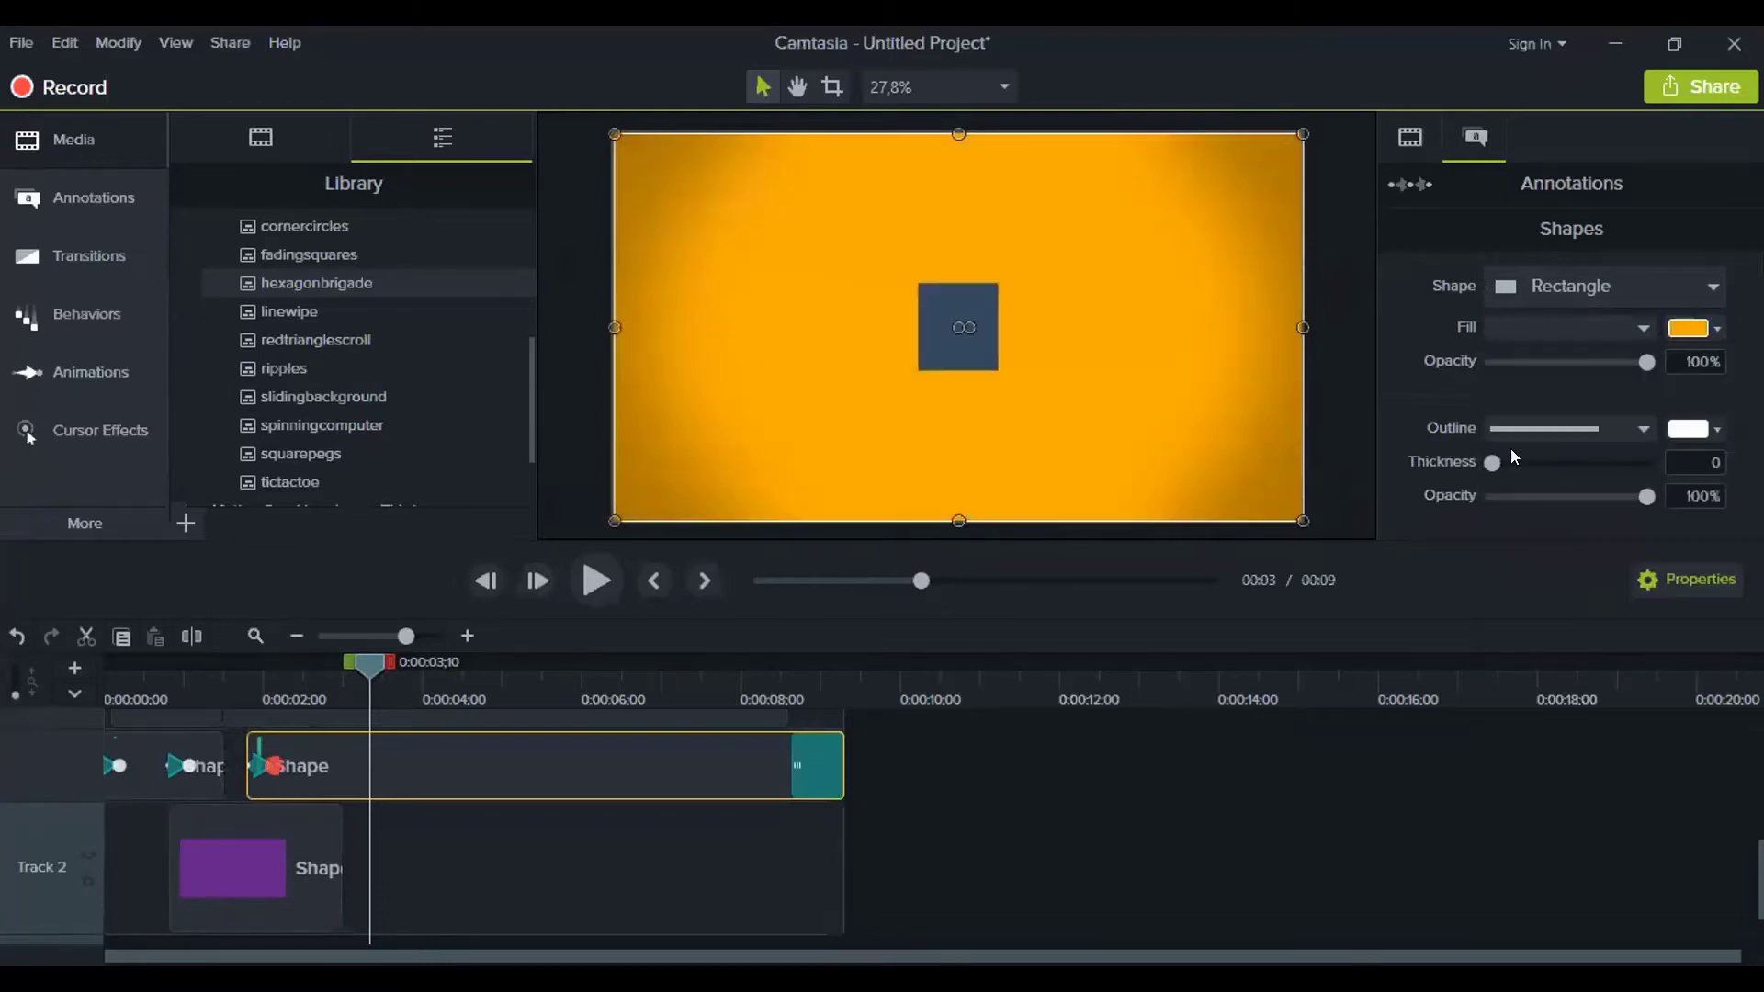
Deselect the shape, rewind to the start and play the animation
click(1099, 838)
drag(365, 689, 40, 667)
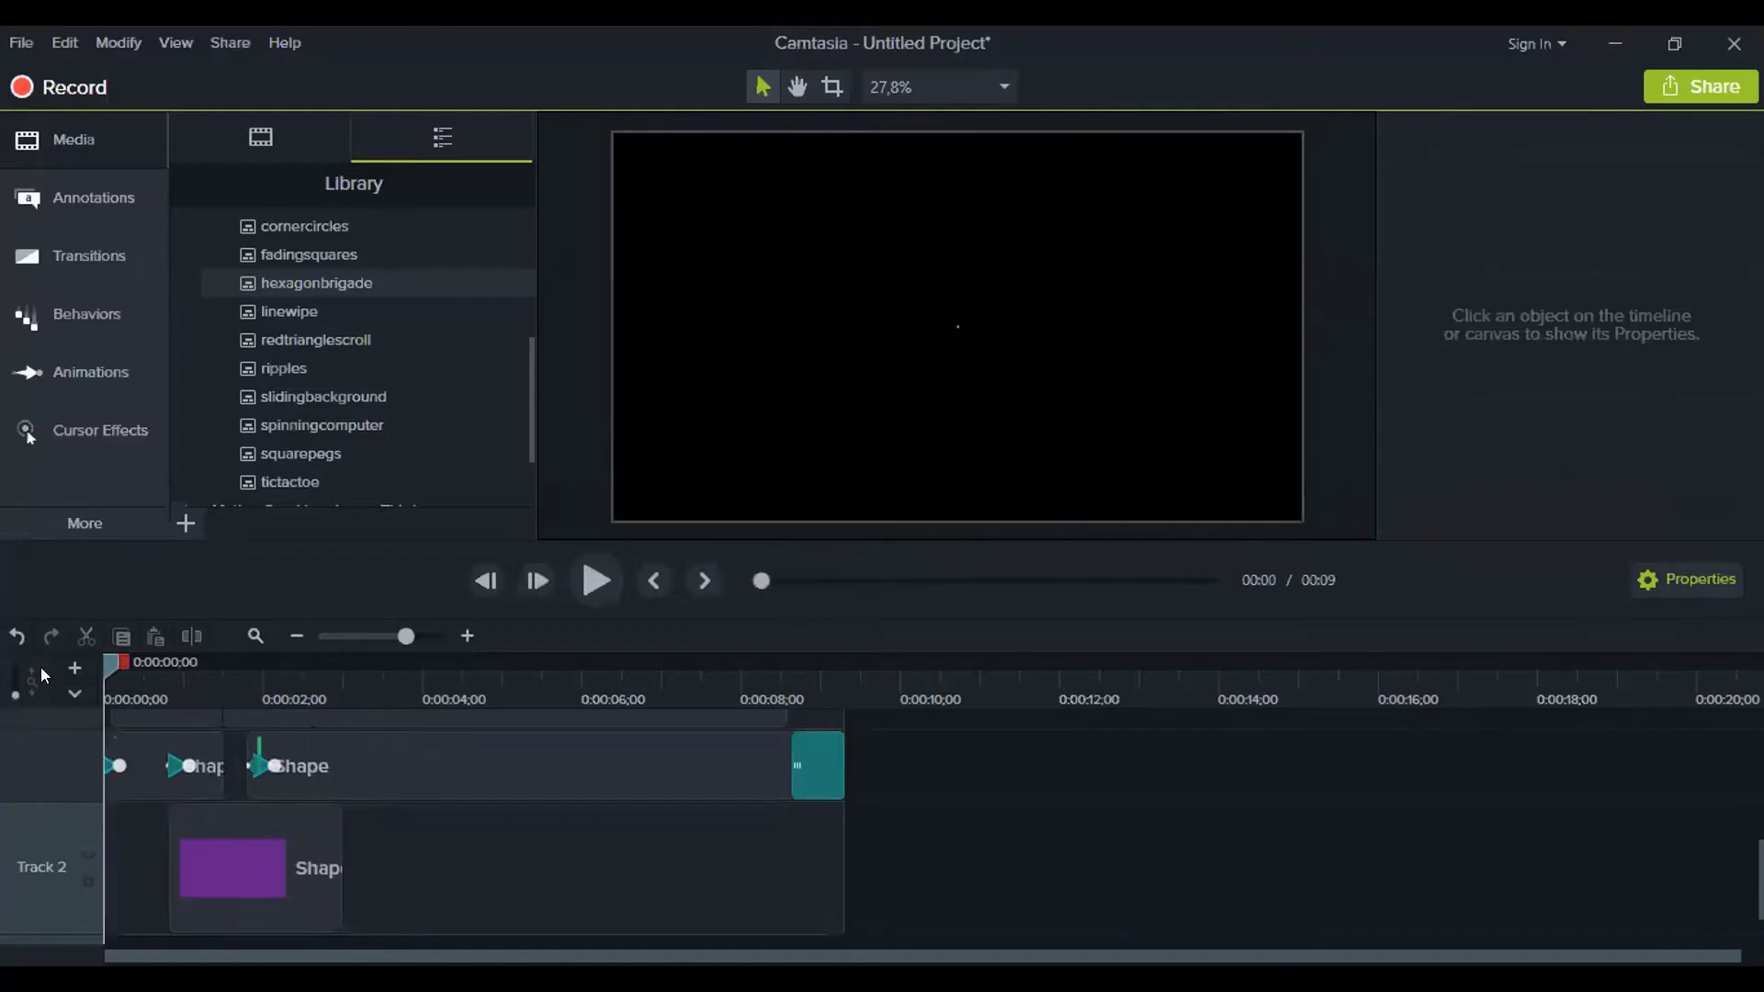
click(584, 575)
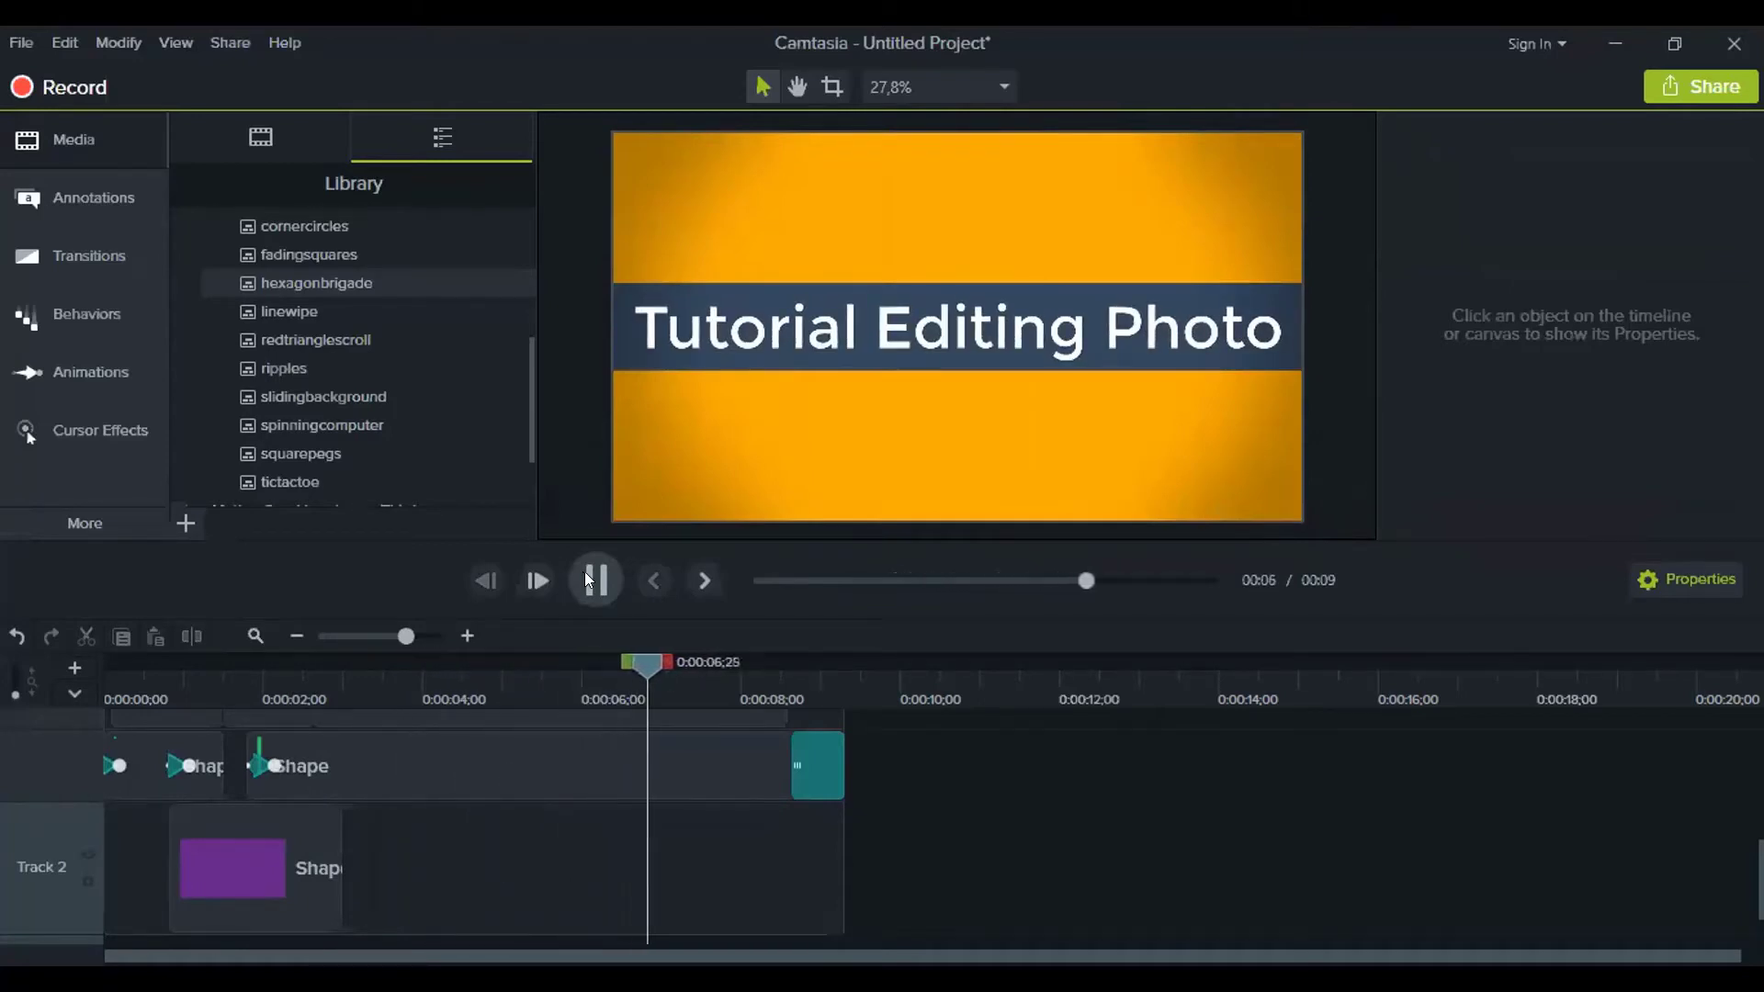
Pause playback on the orange title and zoom the timeline out
click(590, 576)
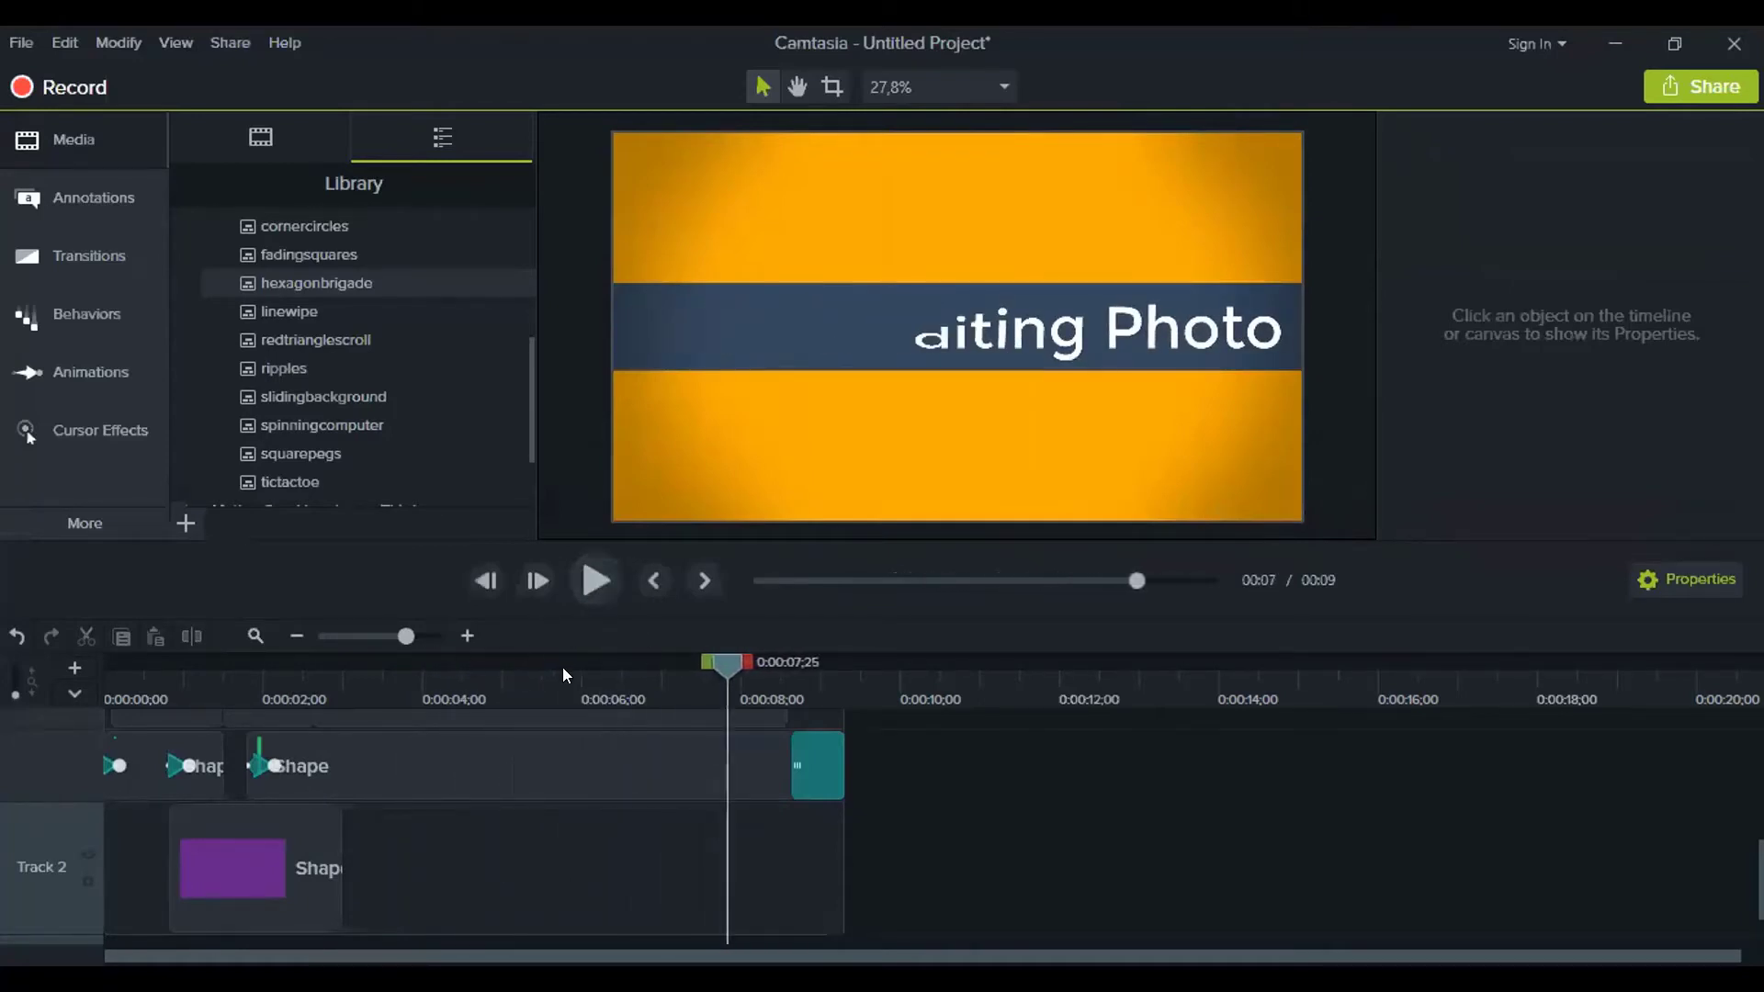
drag(405, 636, 399, 636)
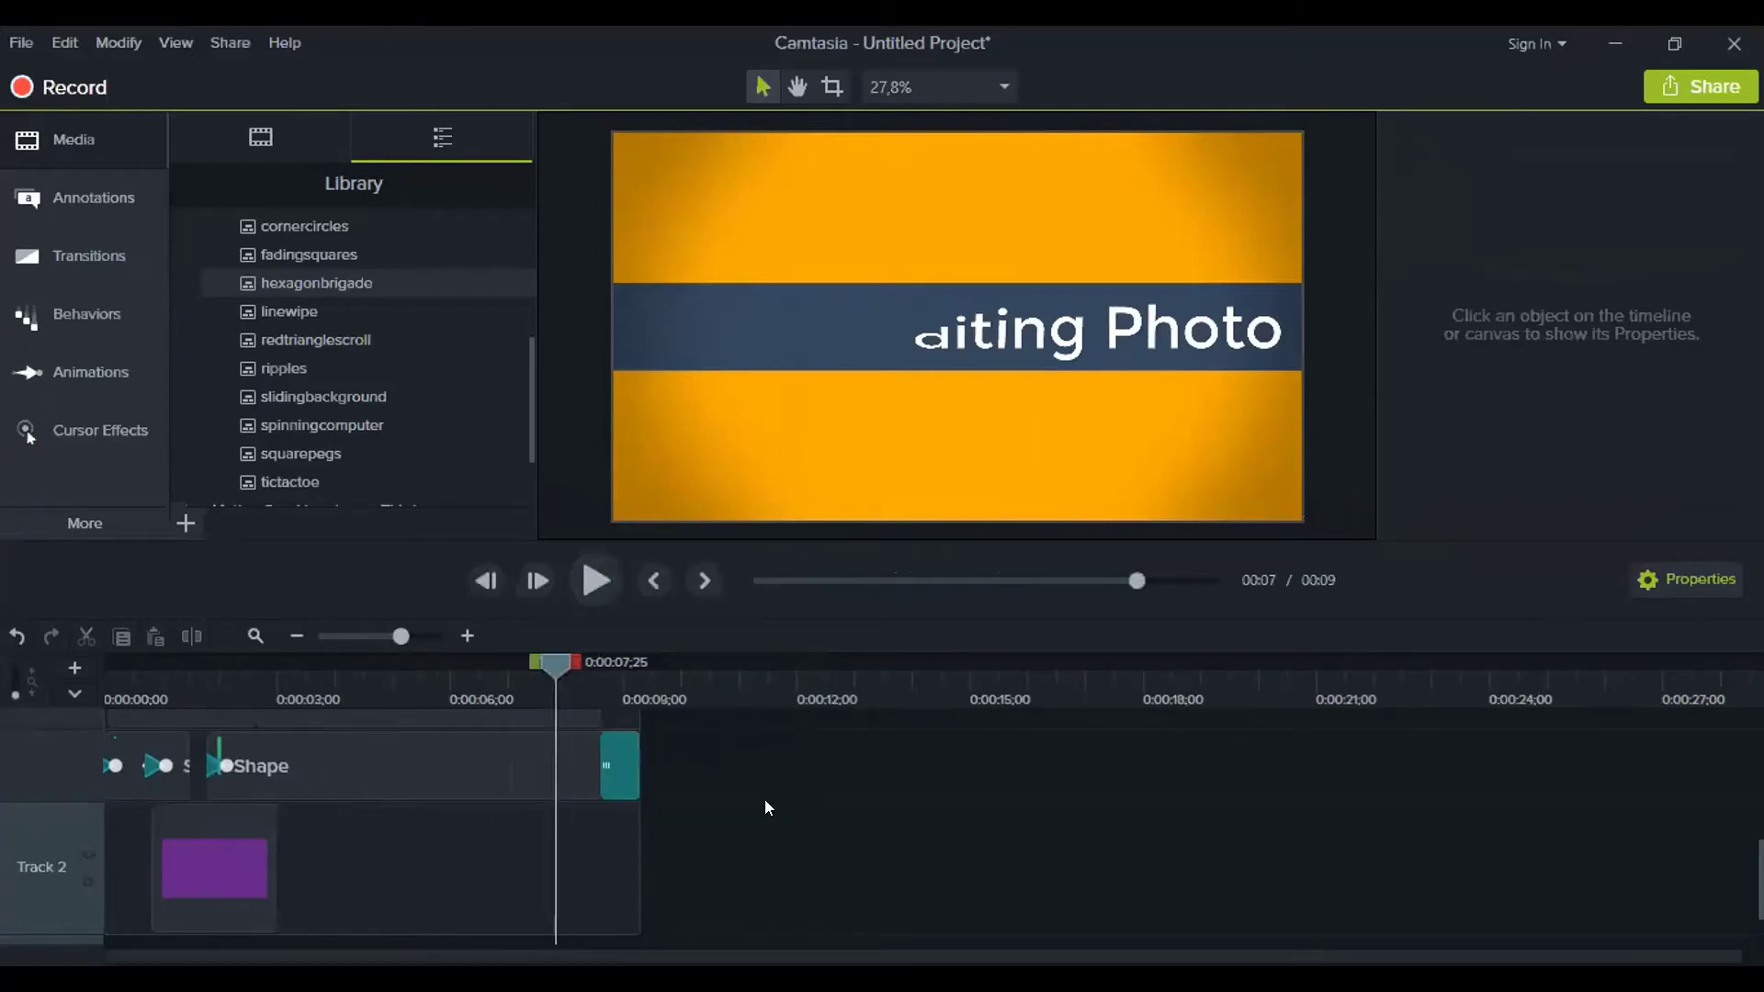
scroll(764, 799, up, 3)
scroll(368, 827, down, 3)
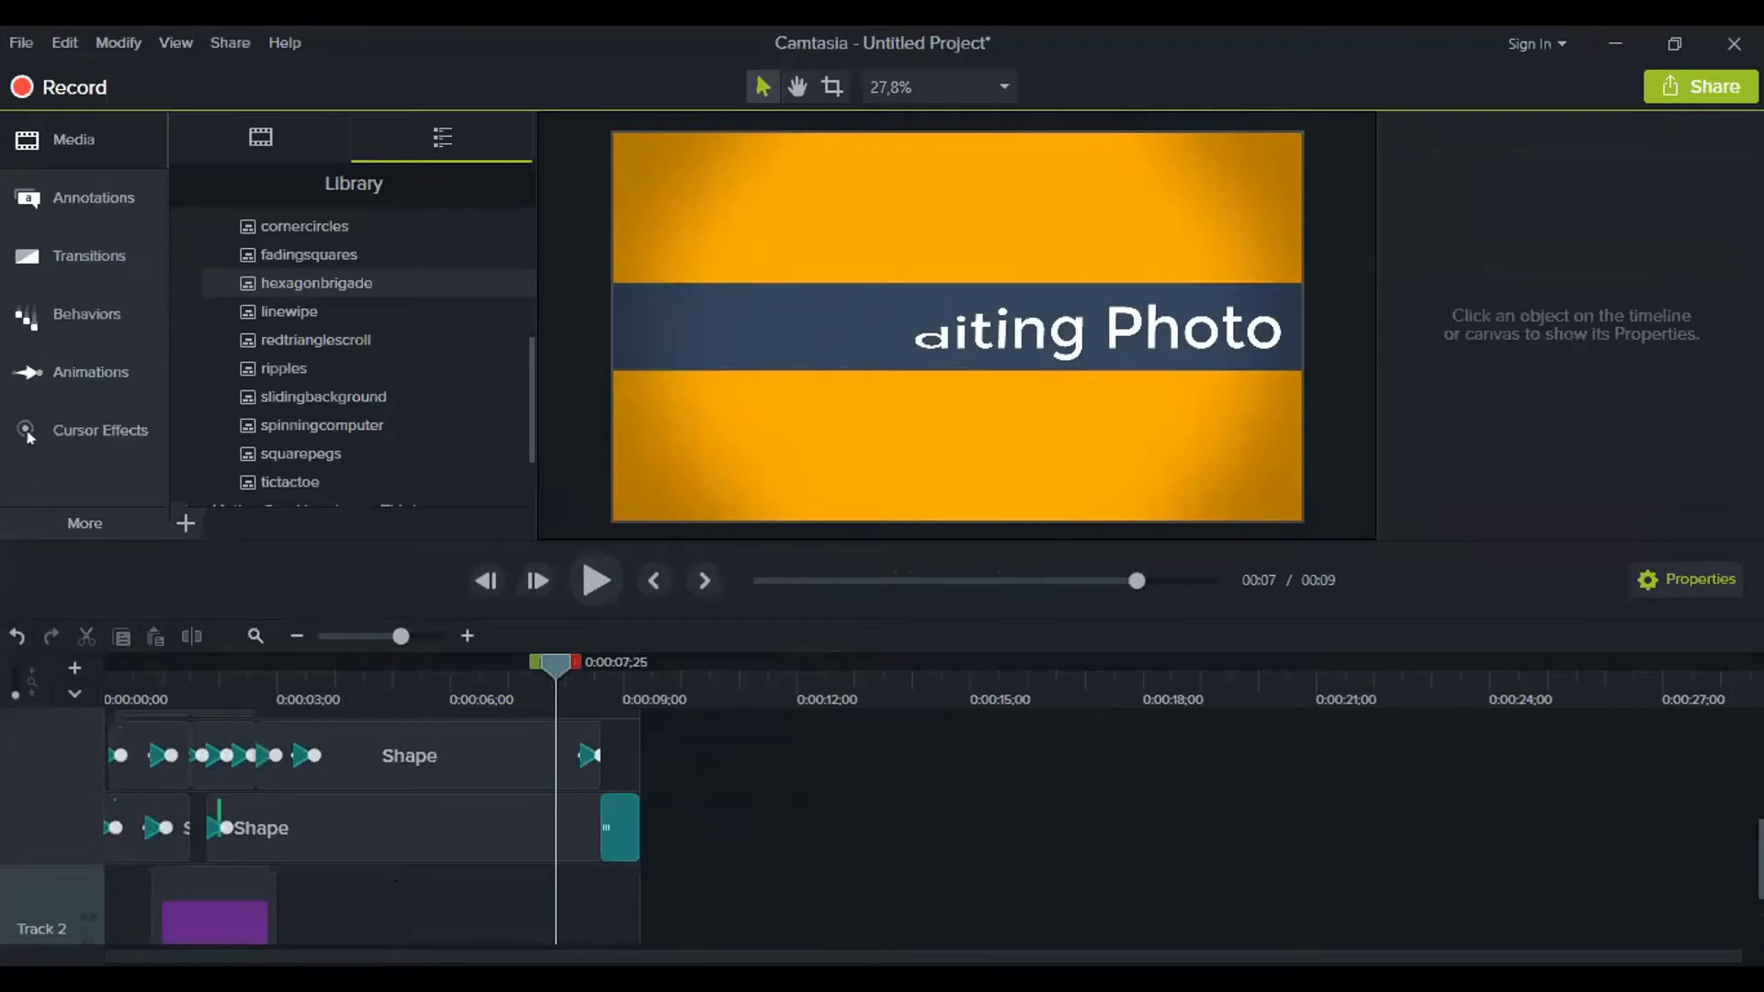
scroll(1335, 861, up, 1)
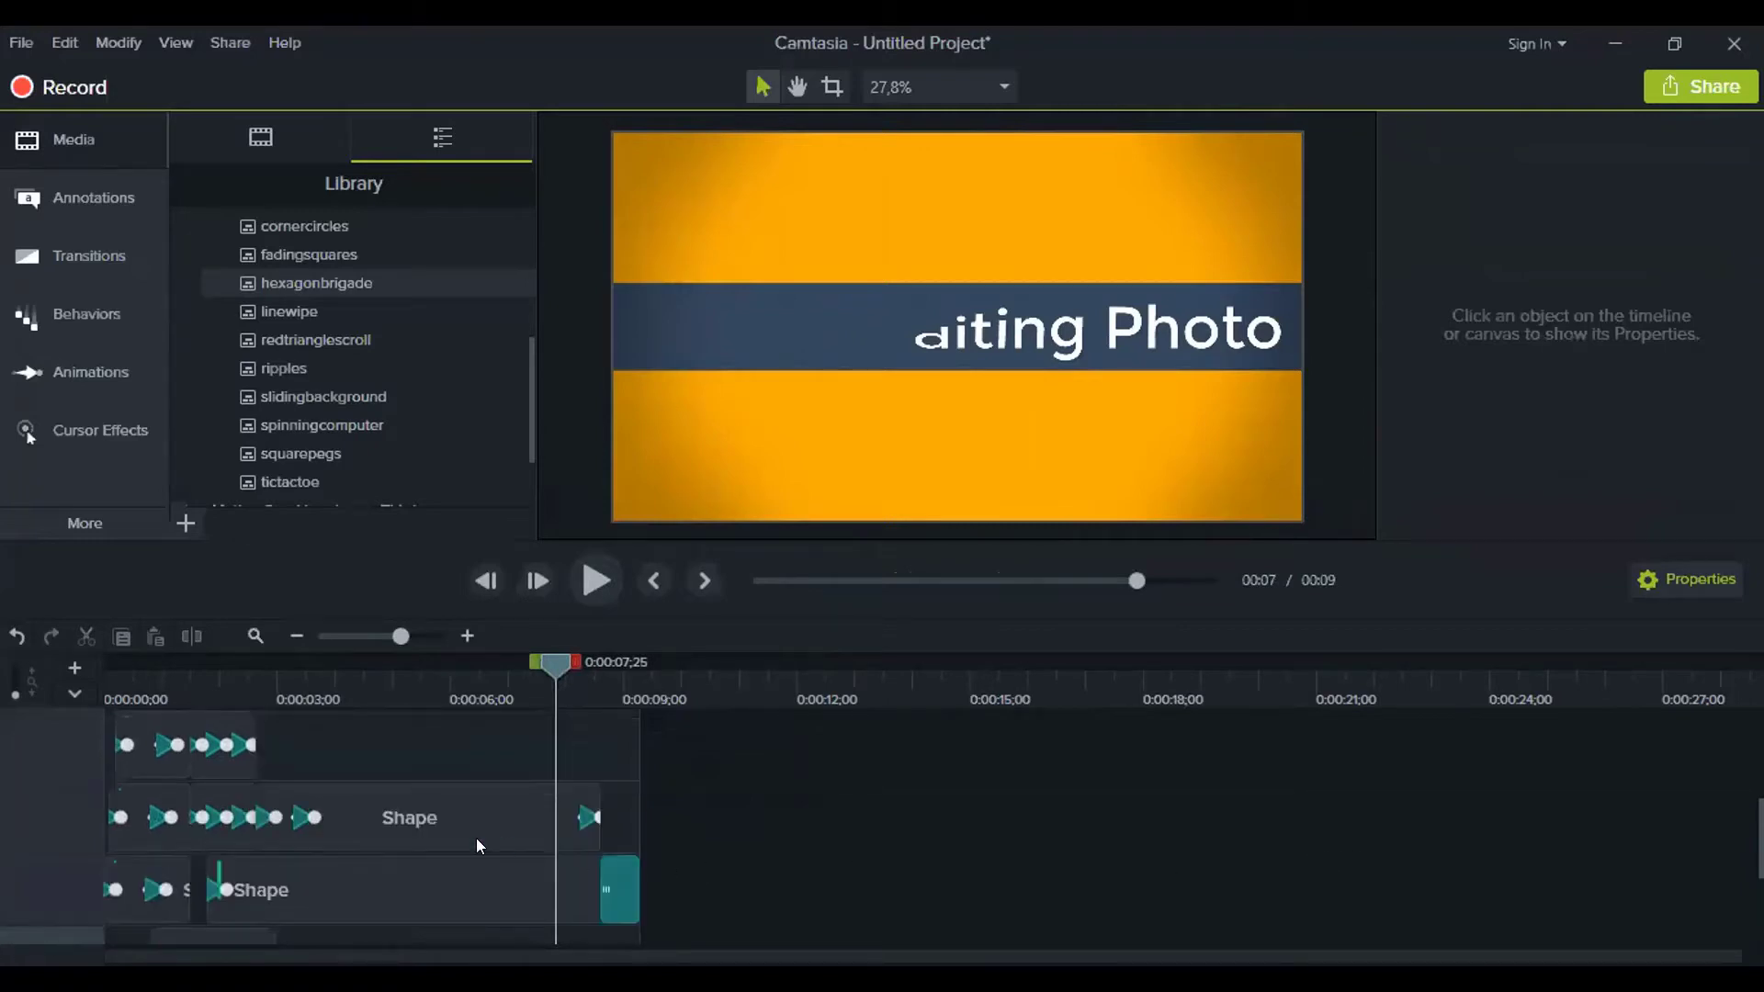
scroll(476, 840, up, 5)
Collapse the Shapes group, then the hexagonbrigade group, into a single clip
click(115, 742)
click(111, 741)
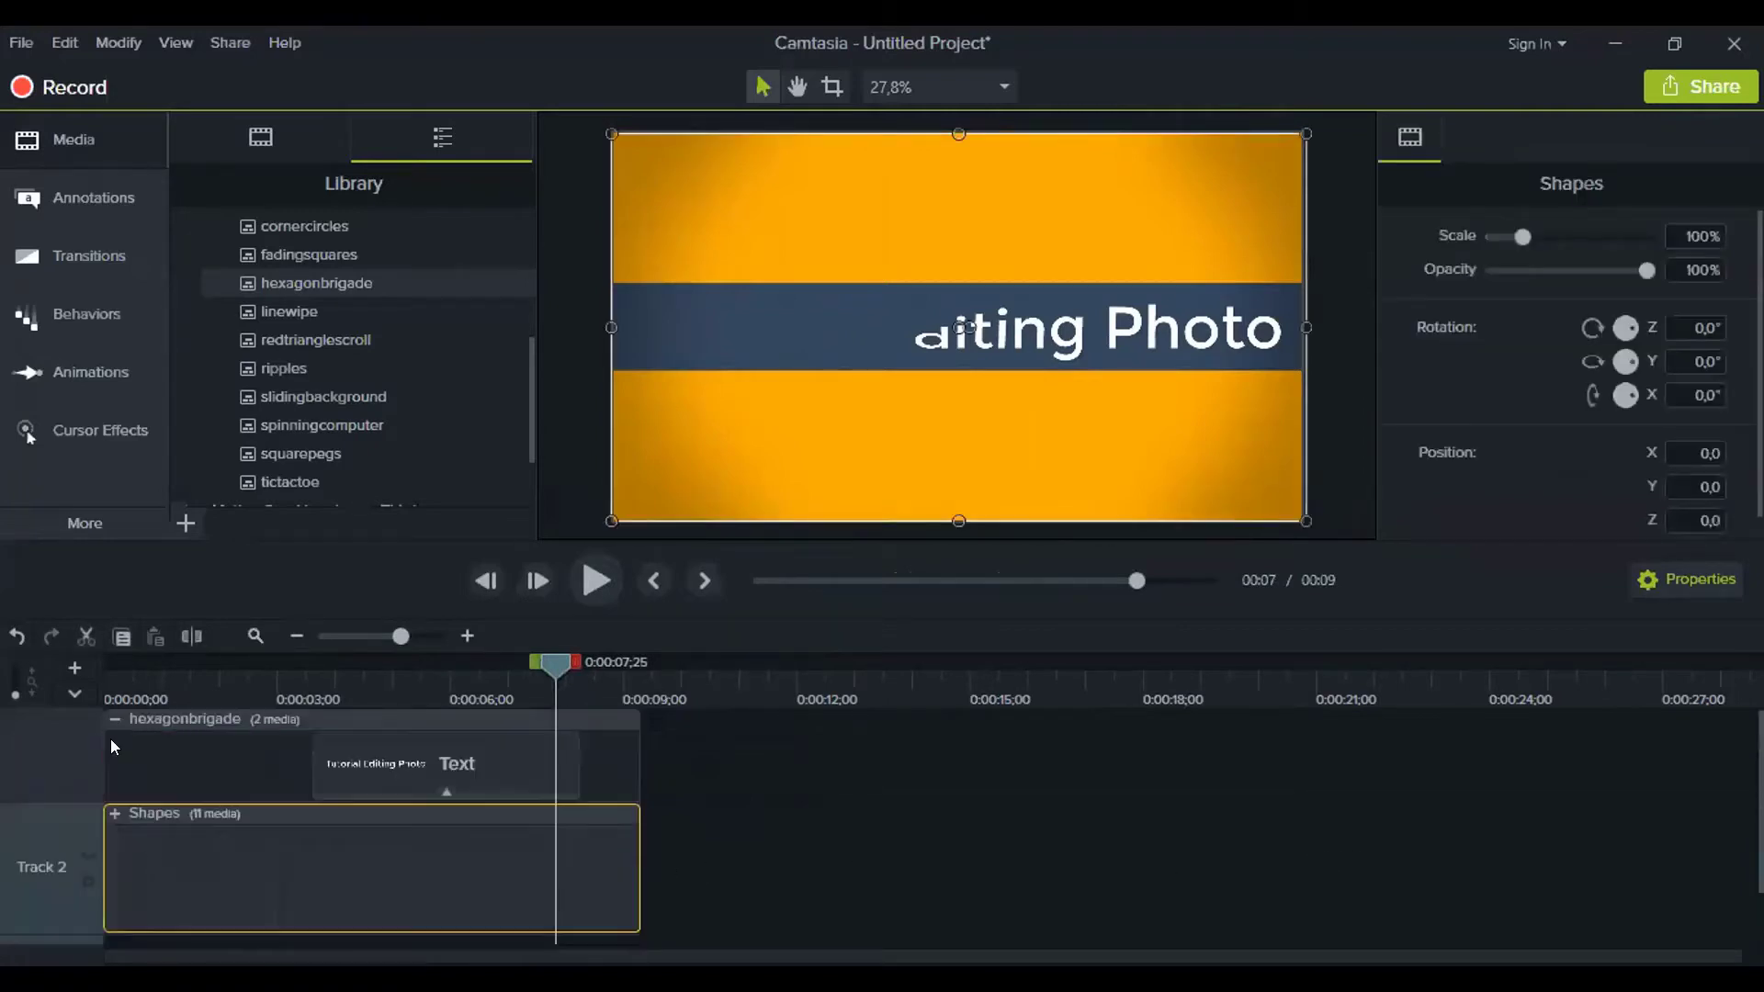
click(114, 718)
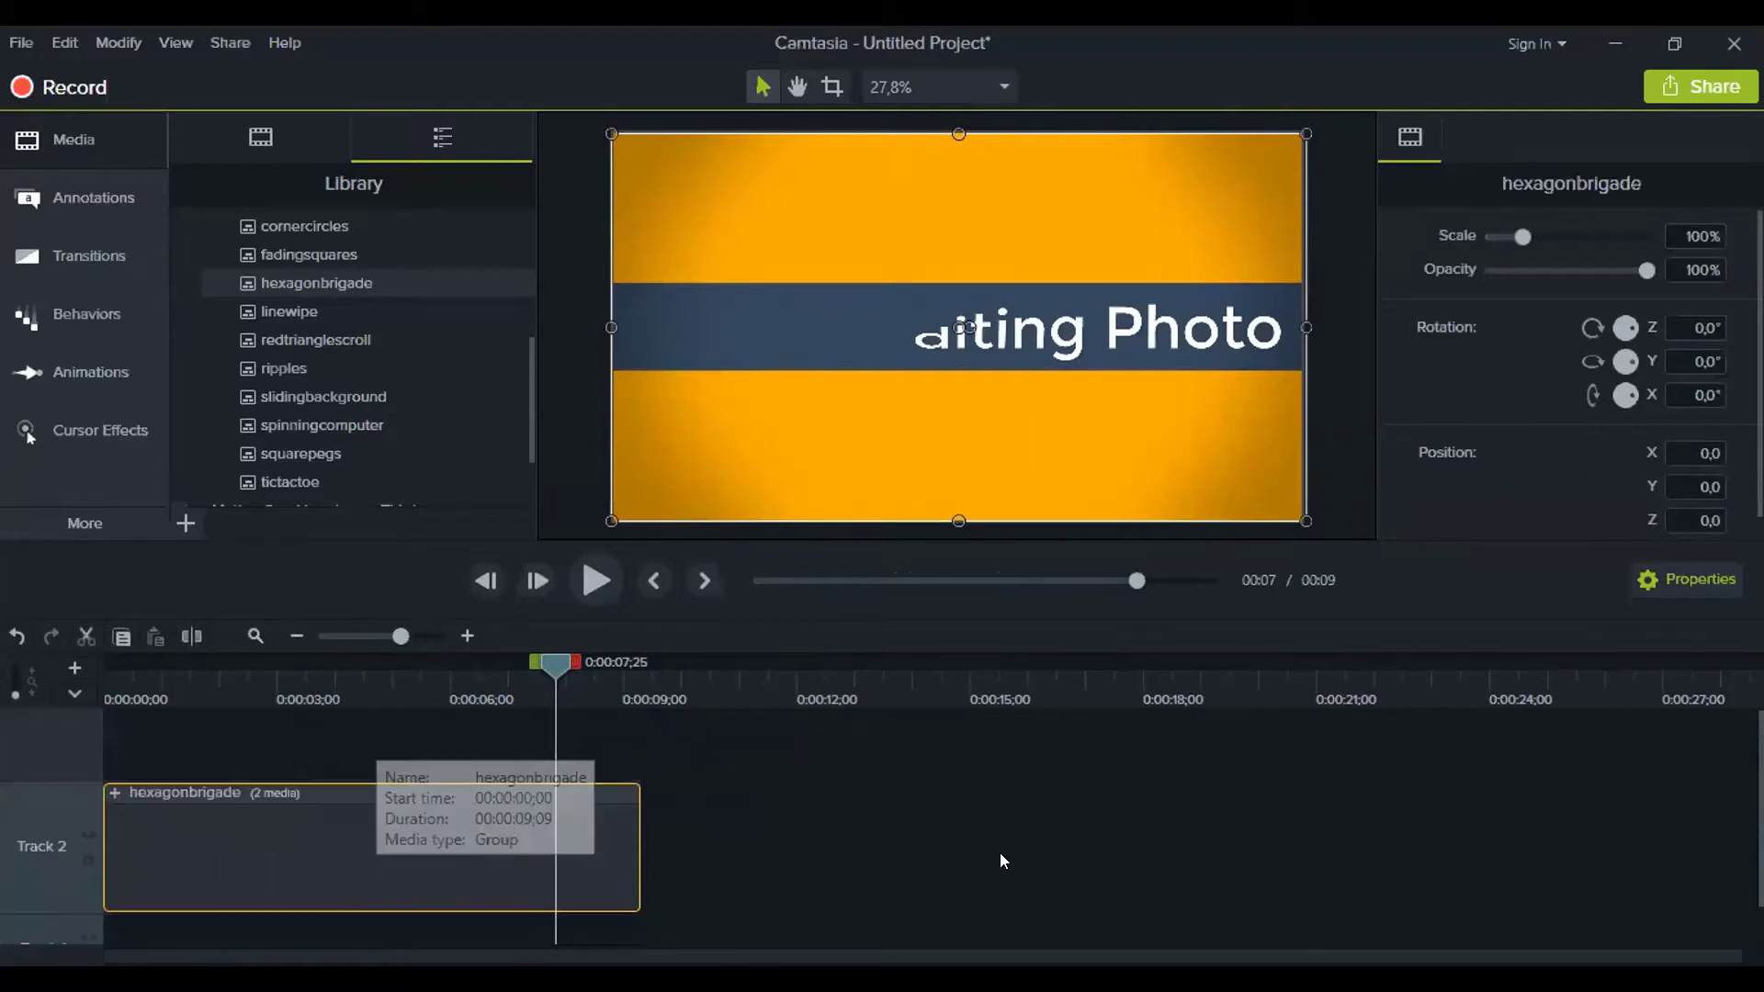
Move the playhead to 0:00:07;00 showing the full title on orange, and scroll the Library
drag(547, 667, 508, 667)
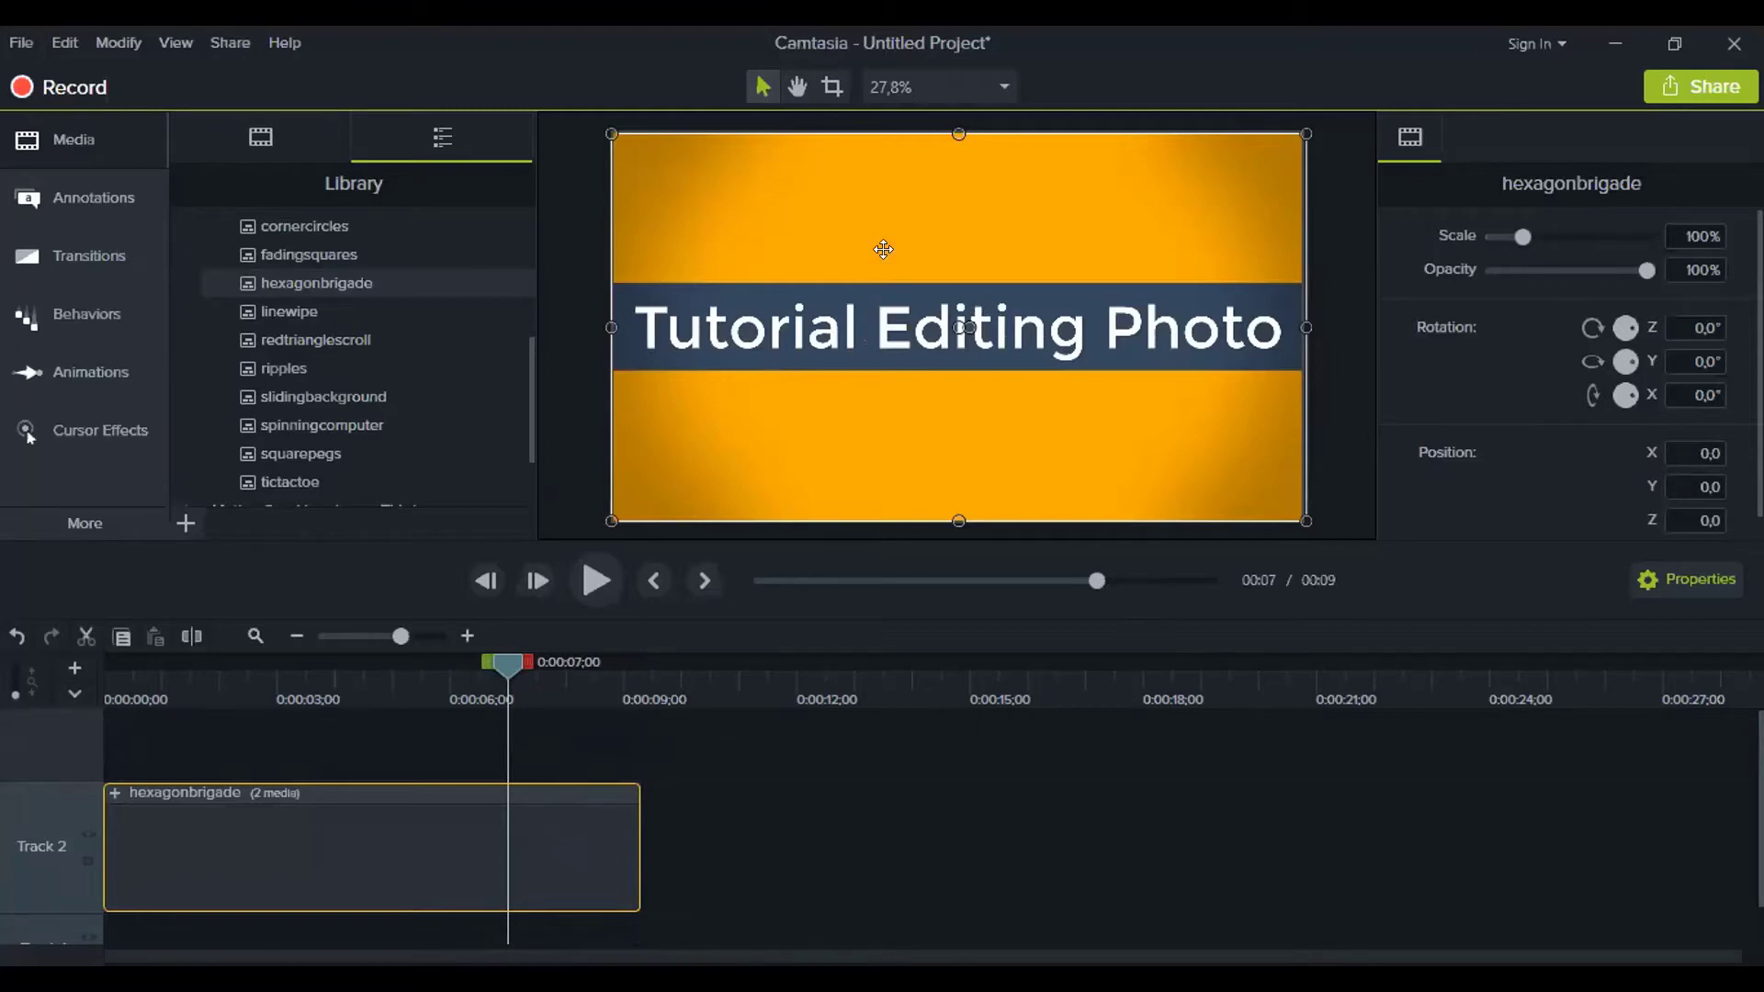
drag(528, 368, 519, 487)
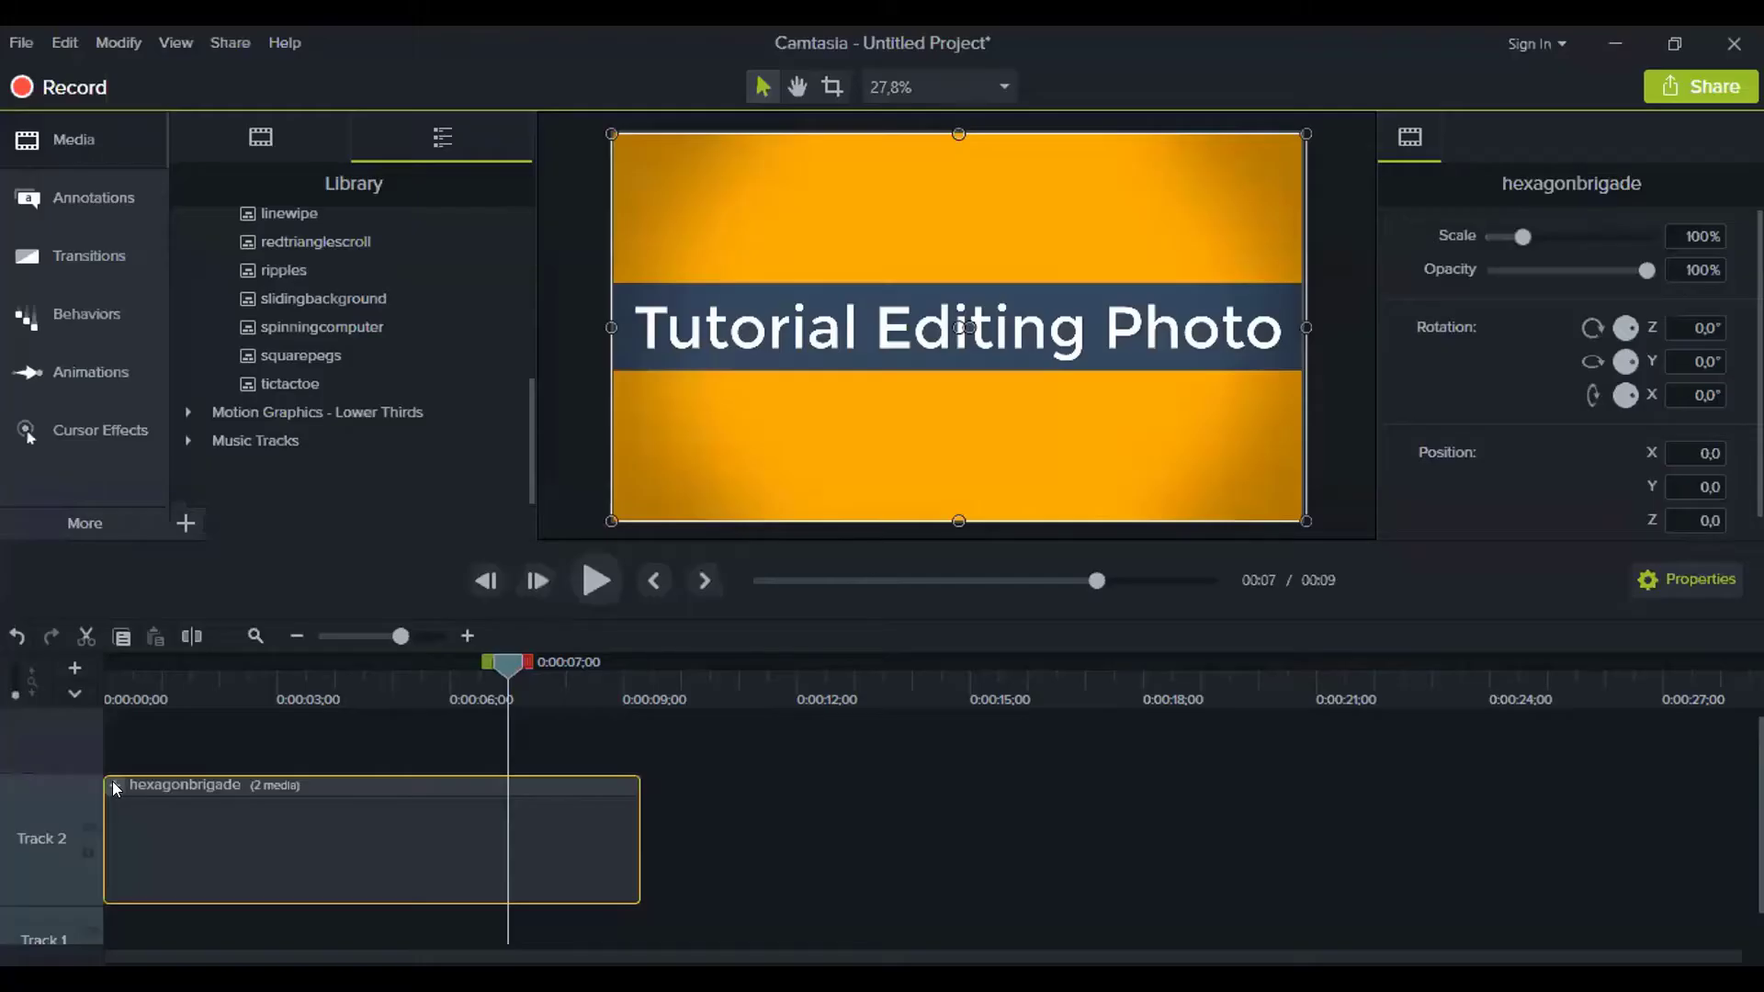
Expand the hexagonbrigade group and its nested Shapes group on the timeline
click(113, 785)
scroll(270, 820, up, 1)
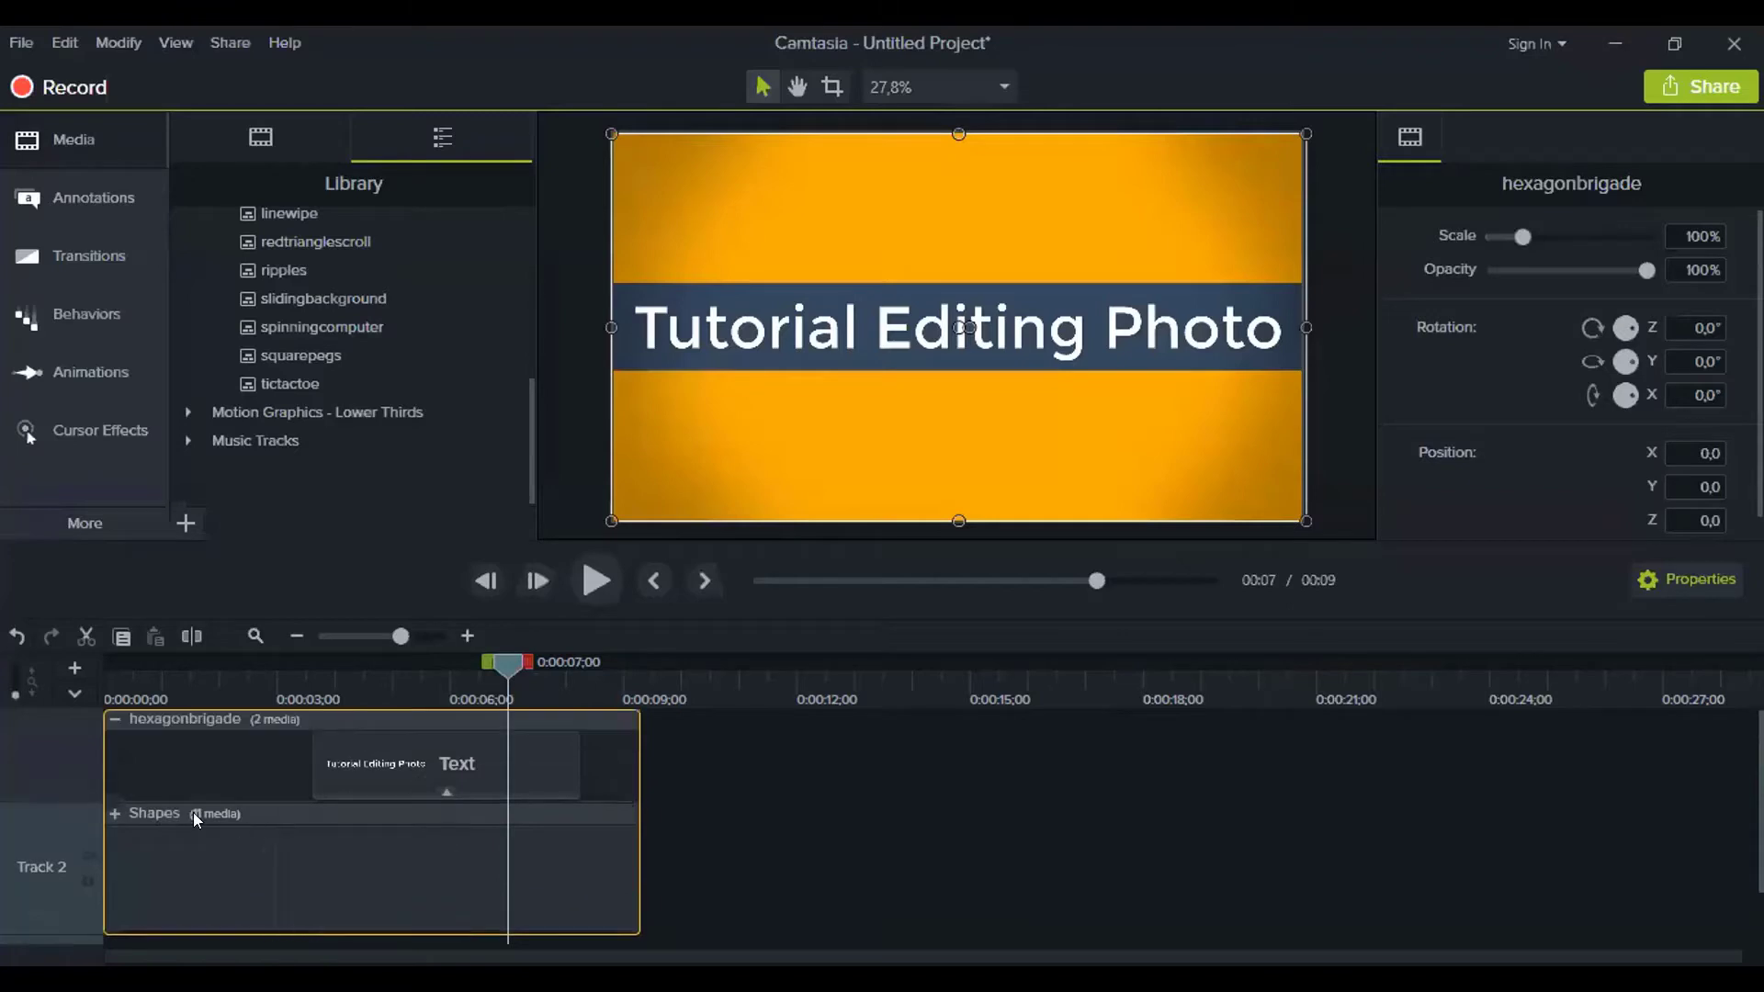
click(114, 813)
scroll(168, 834, down, 1)
scroll(167, 836, up, 3)
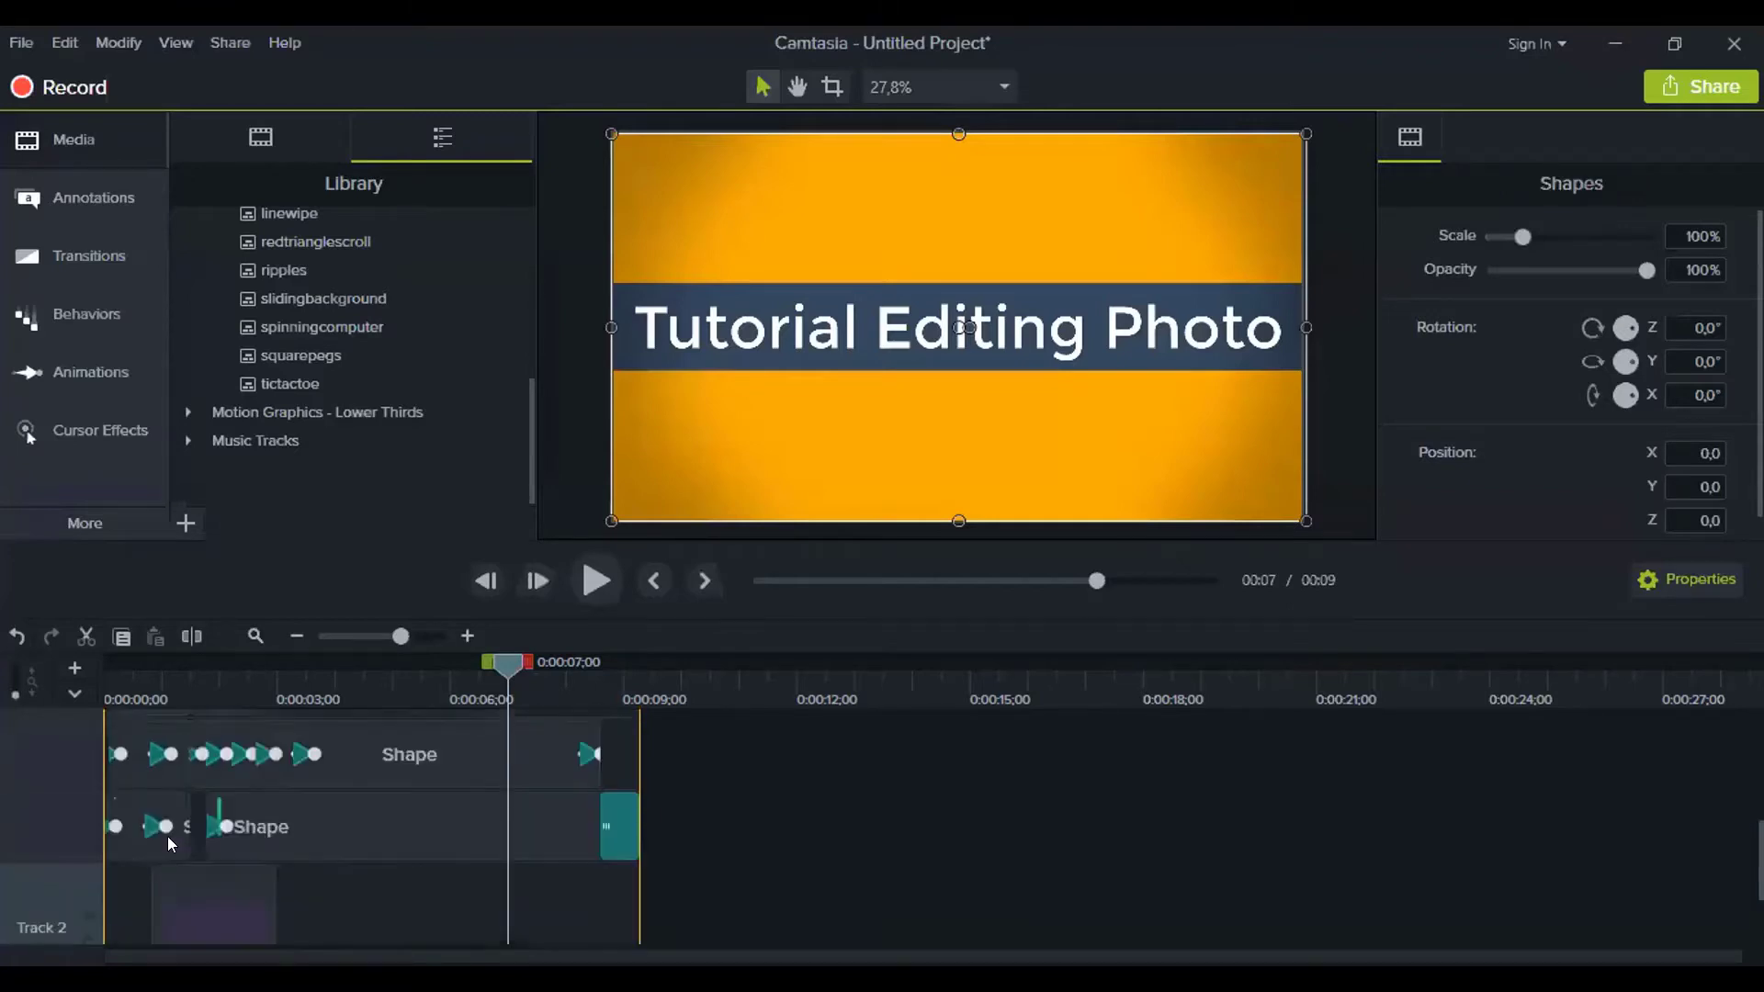
scroll(130, 827, up, 4)
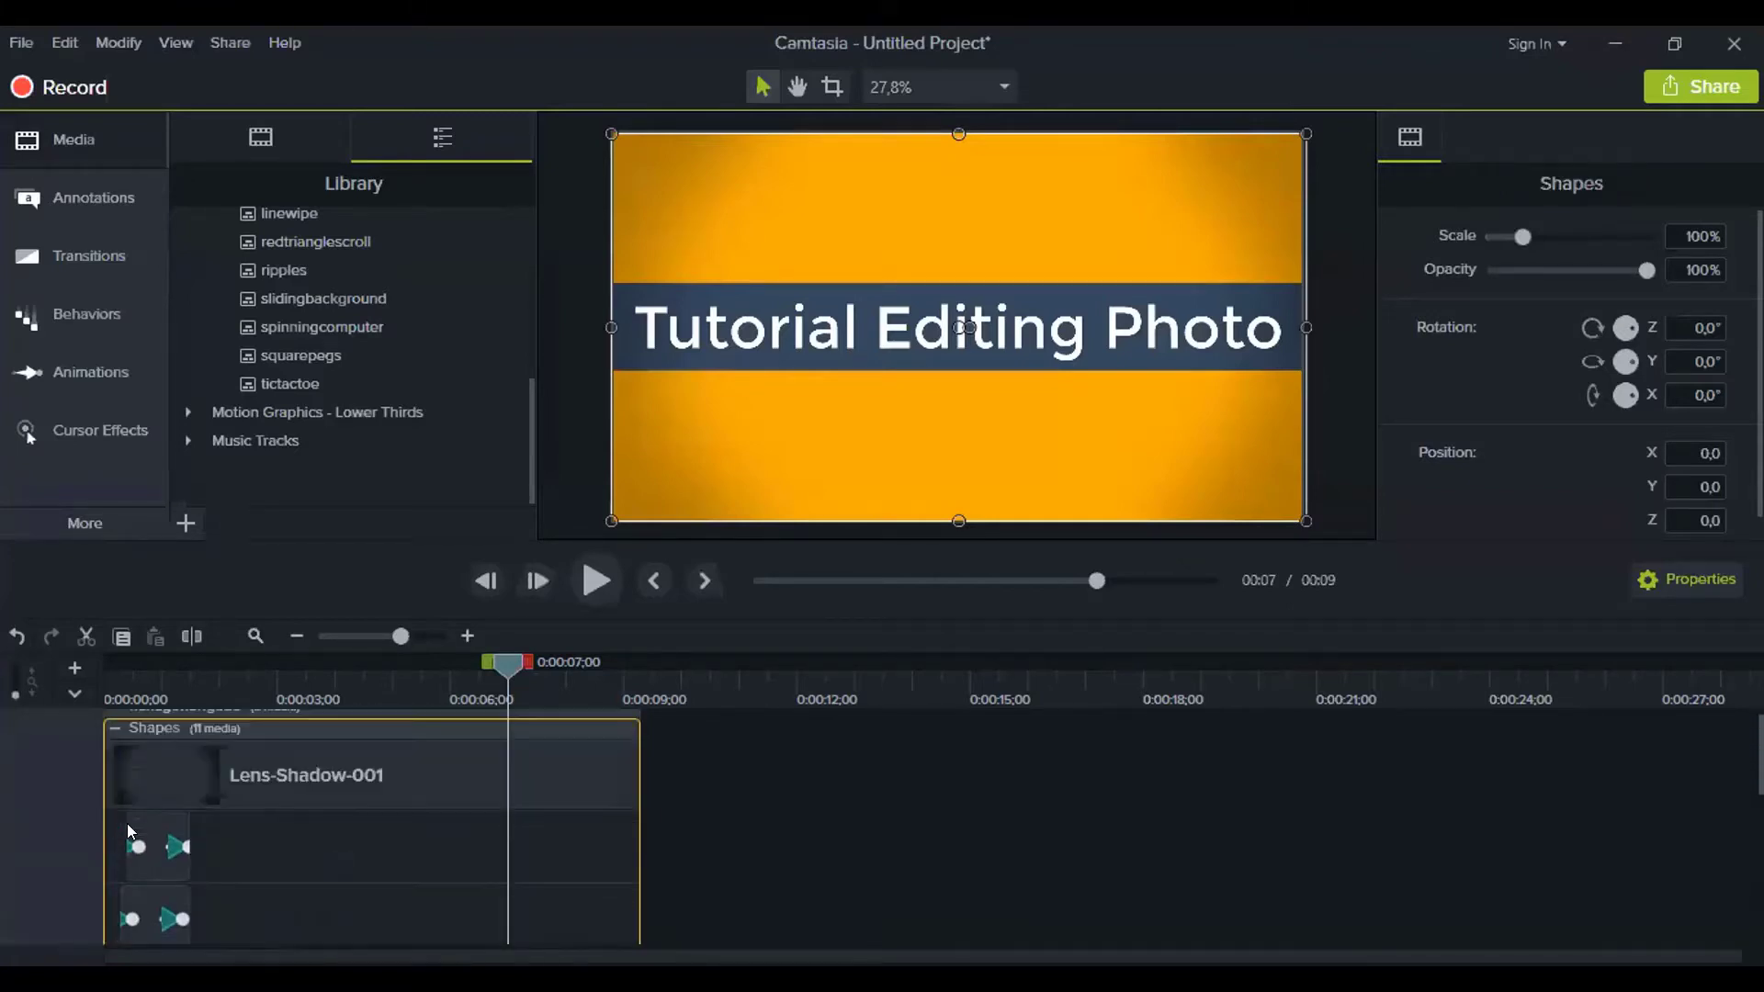
Collapse the Shapes and hexagonbrigade groups and clear the timeline selection
click(114, 741)
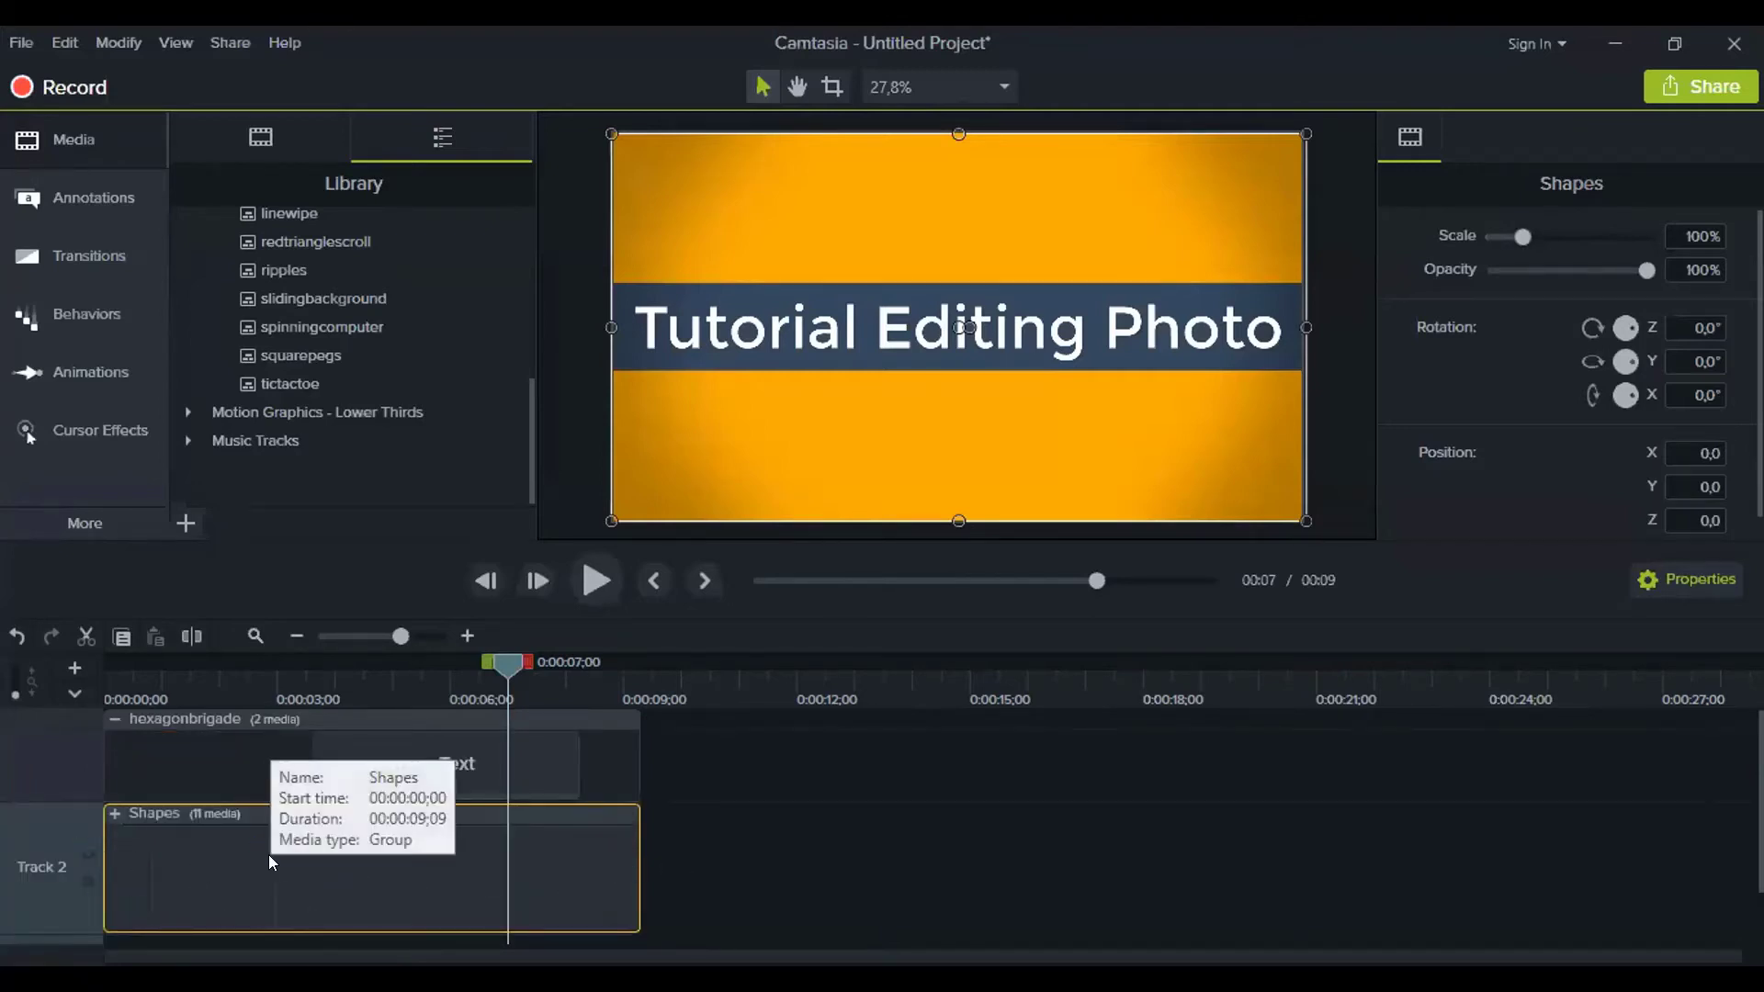
click(111, 718)
click(1026, 873)
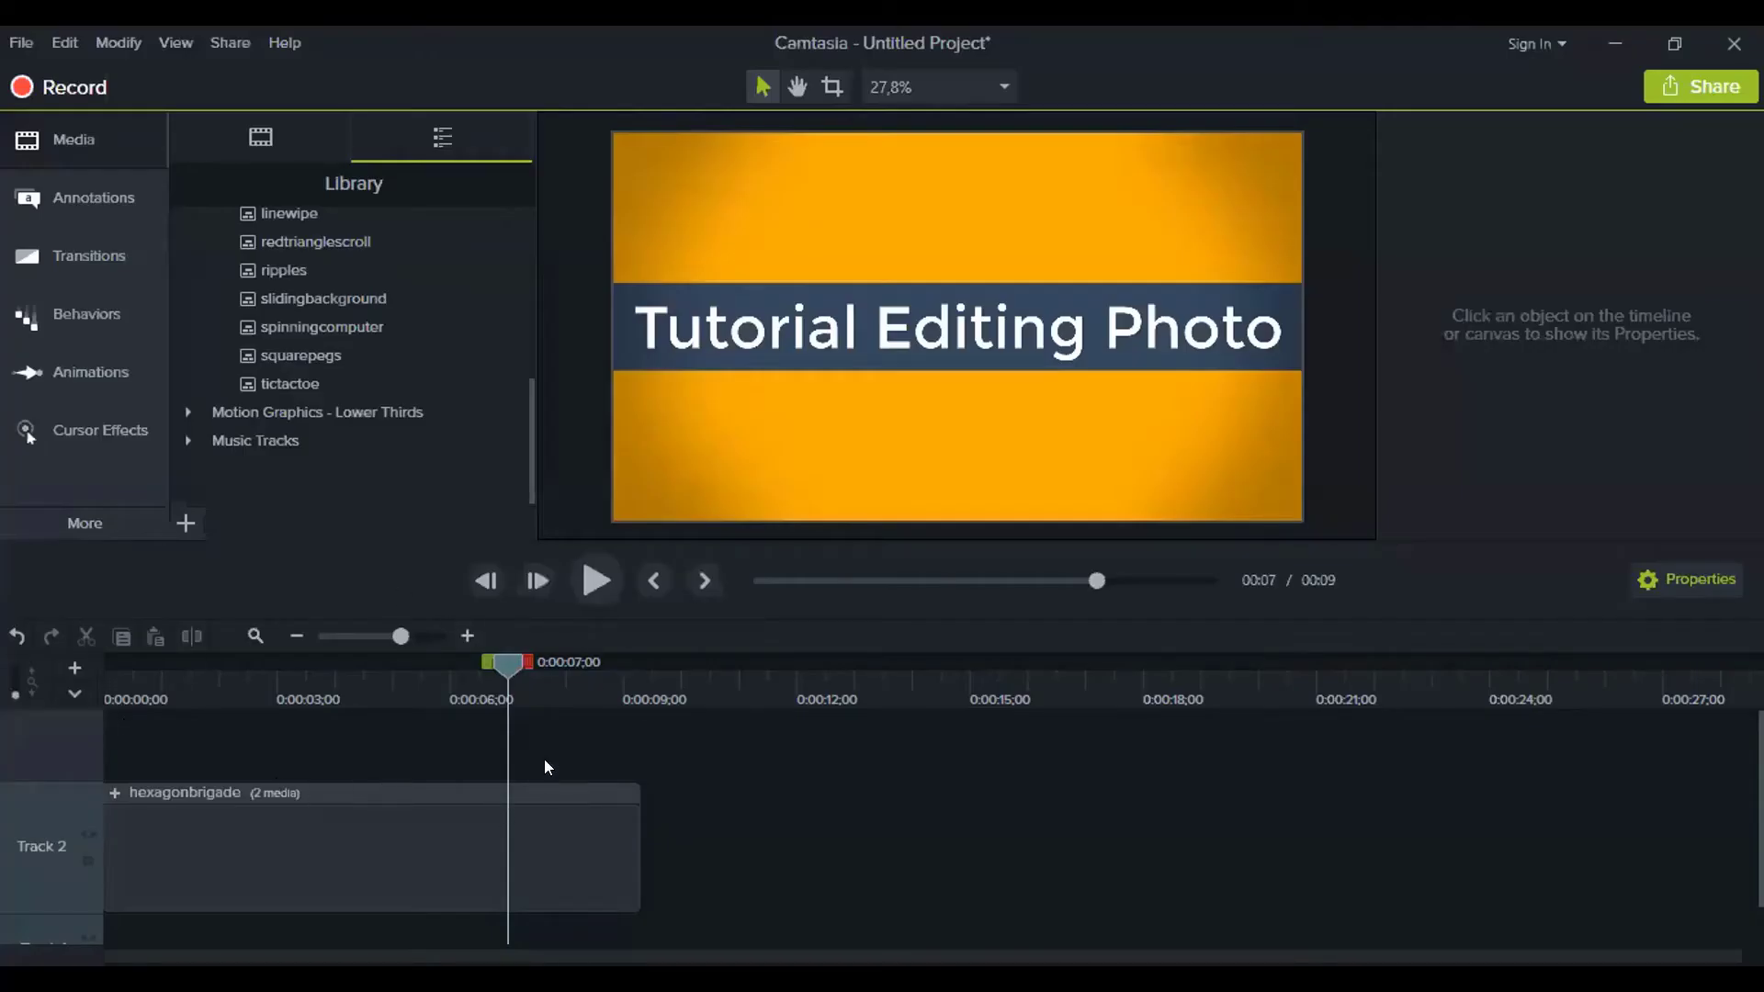
Place spinningcomputer on Track 2 after hexagonbrigade, preview it and expand its group
click(298, 635)
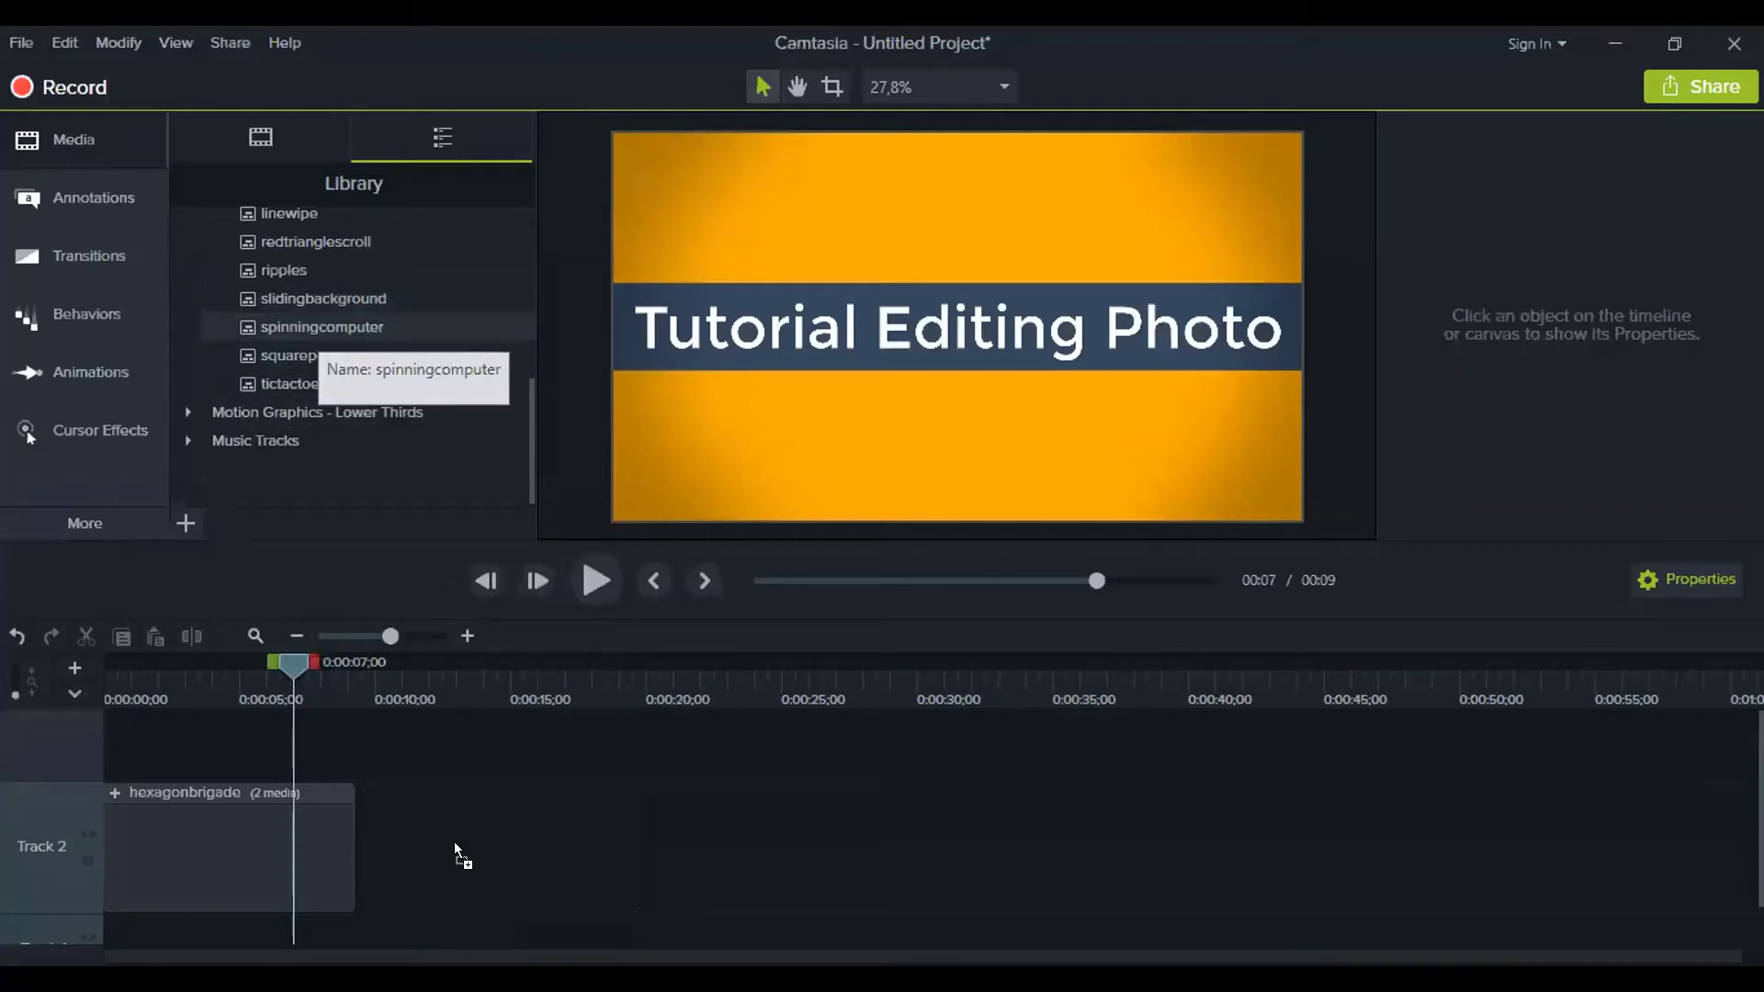
drag(454, 842, 454, 842)
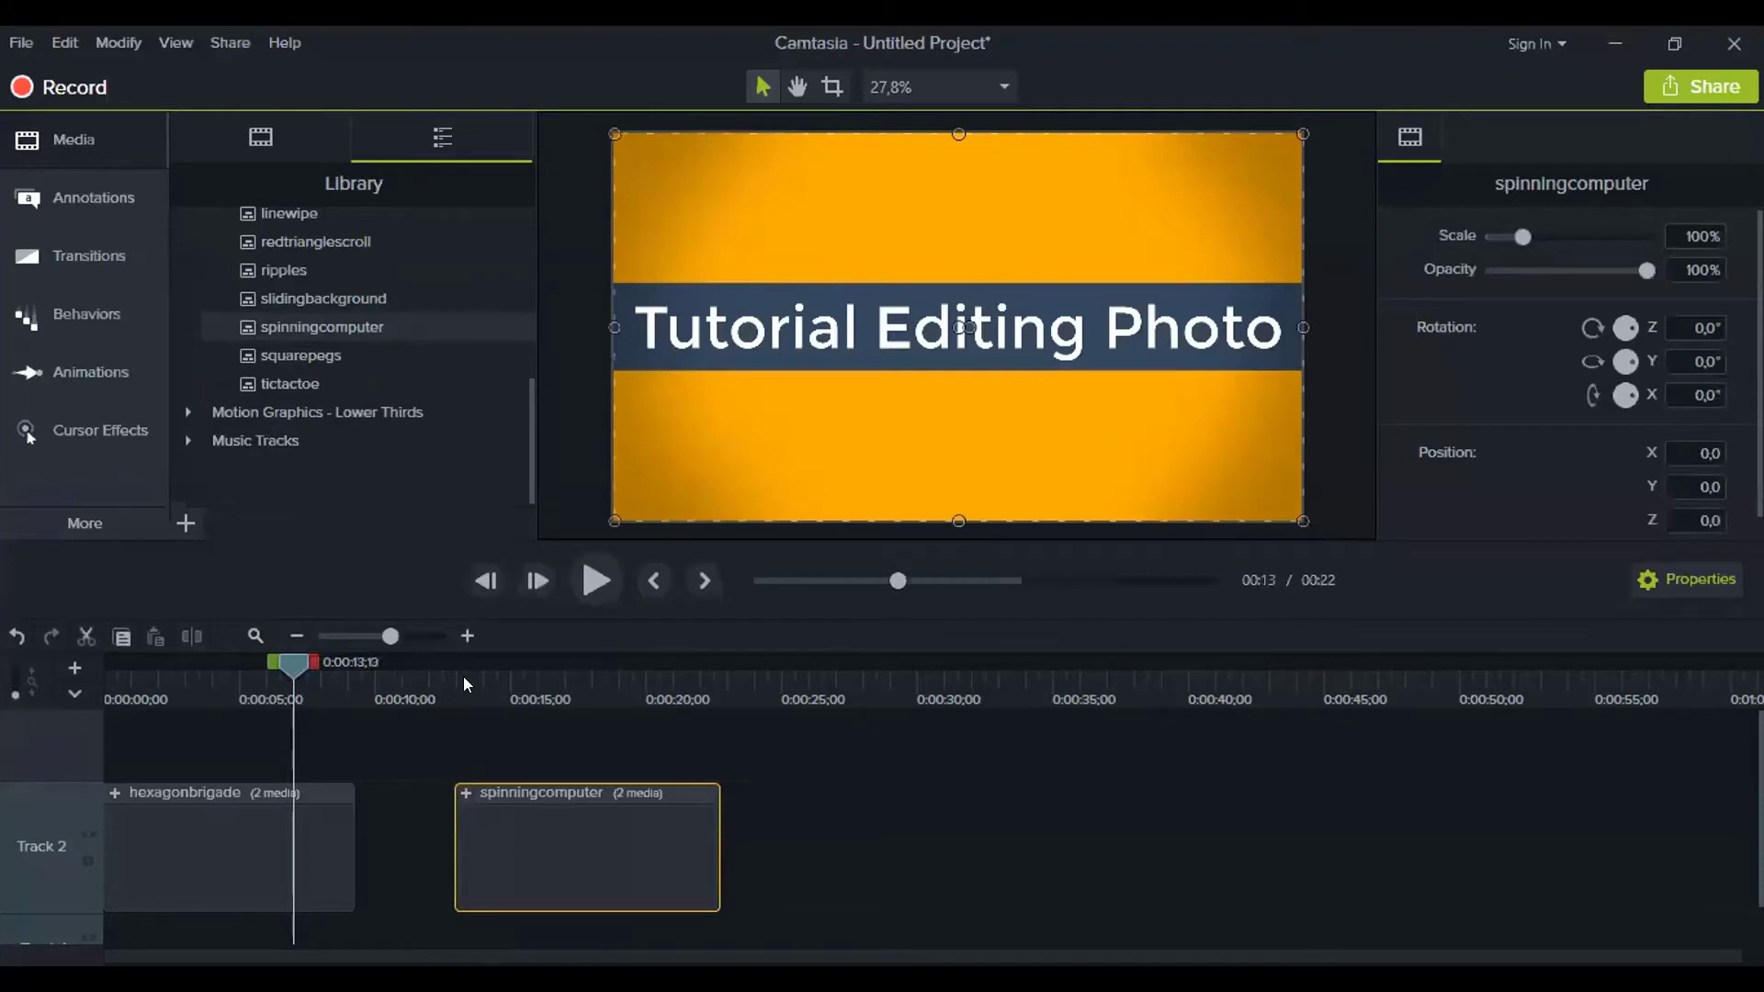
drag(464, 676, 604, 698)
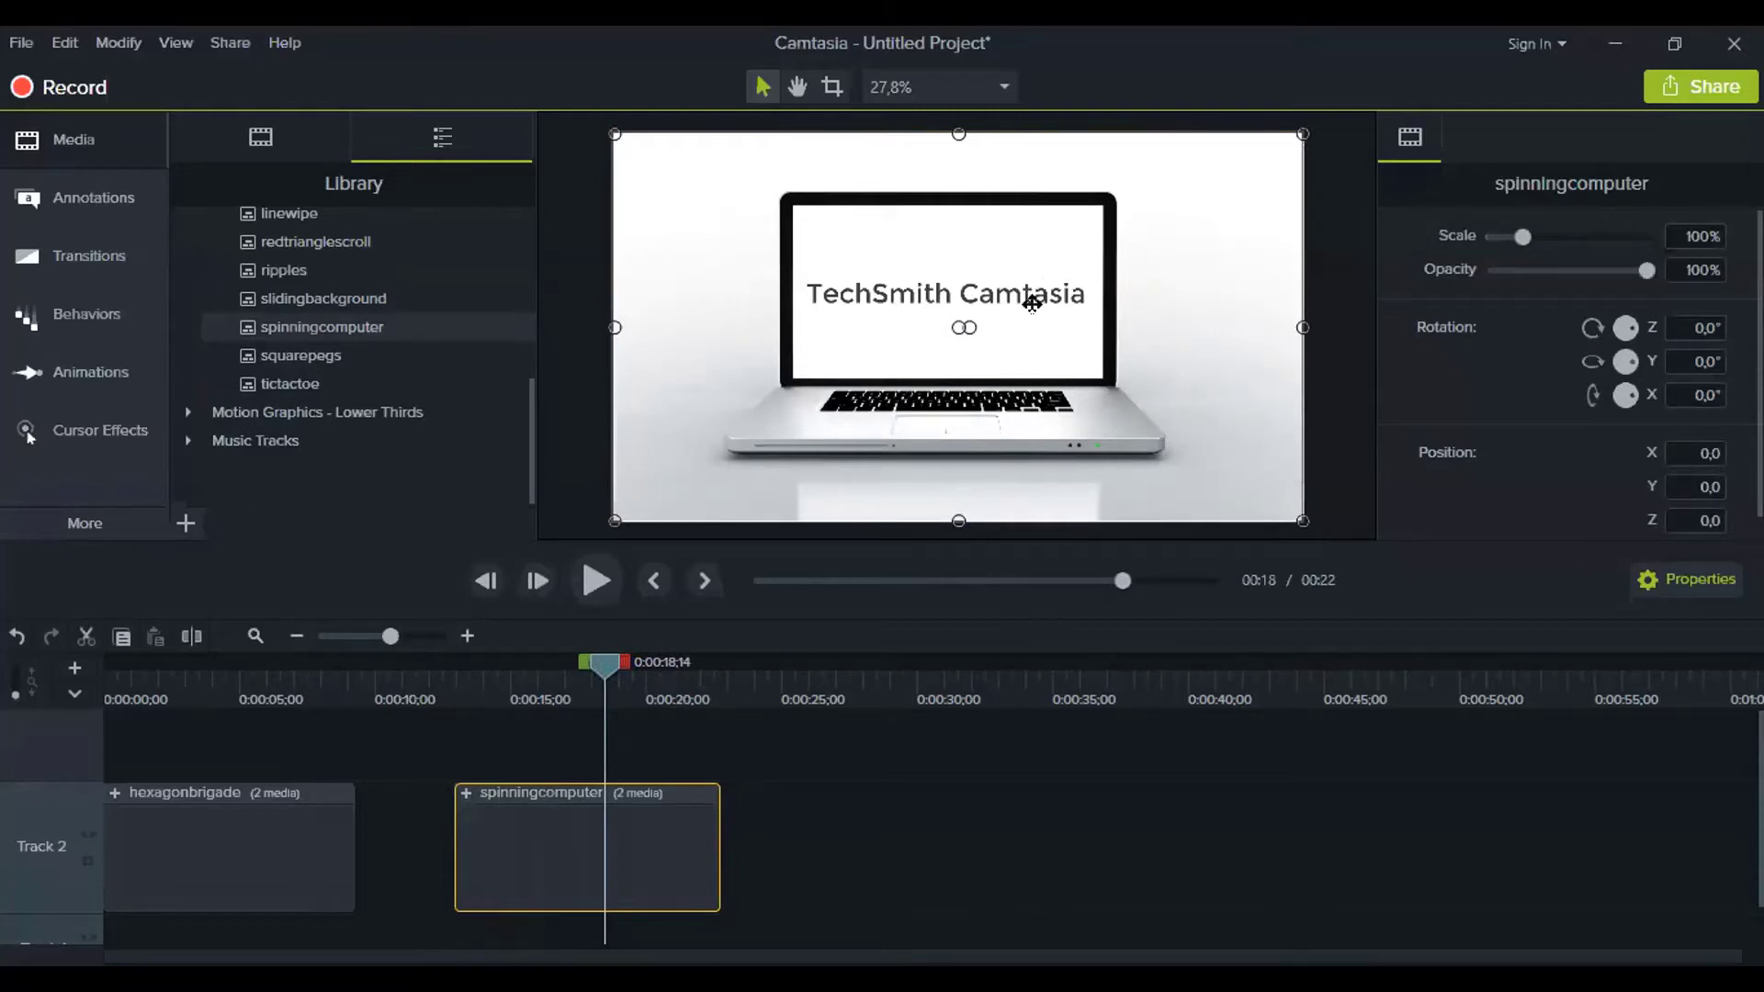
click(464, 792)
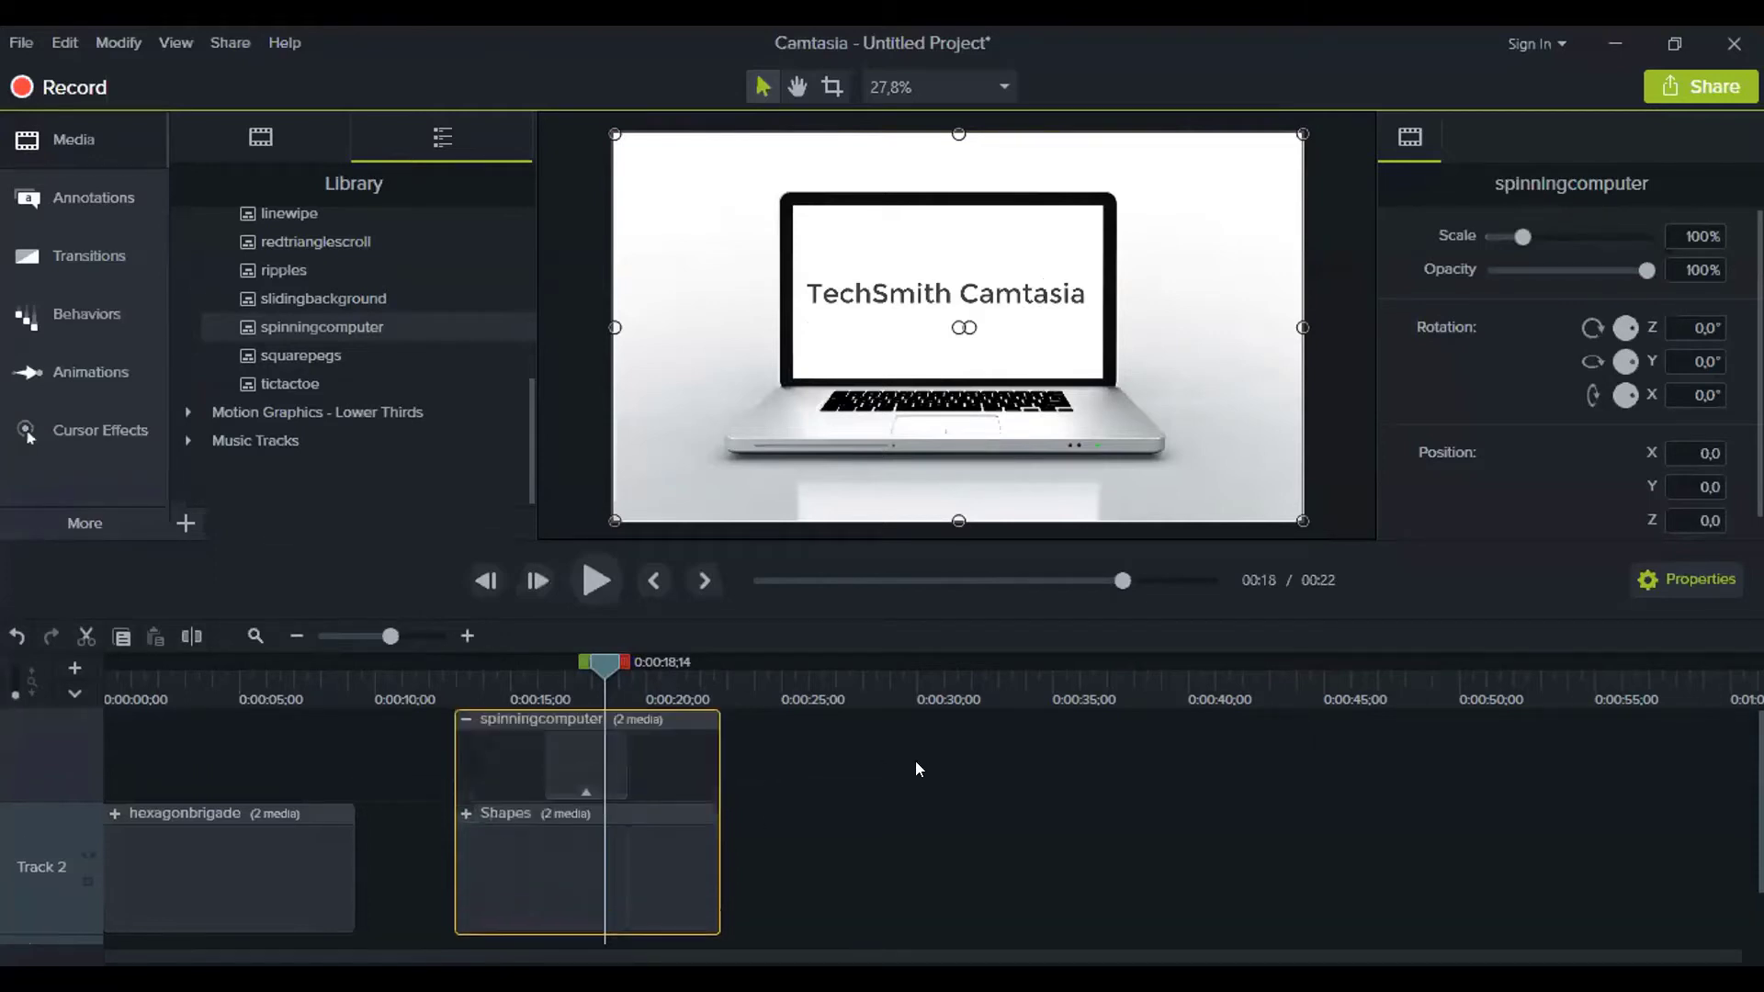
Replace the laptop screen's 'TechSmith Camtasia' text with 'by' followed by the author's name
click(568, 741)
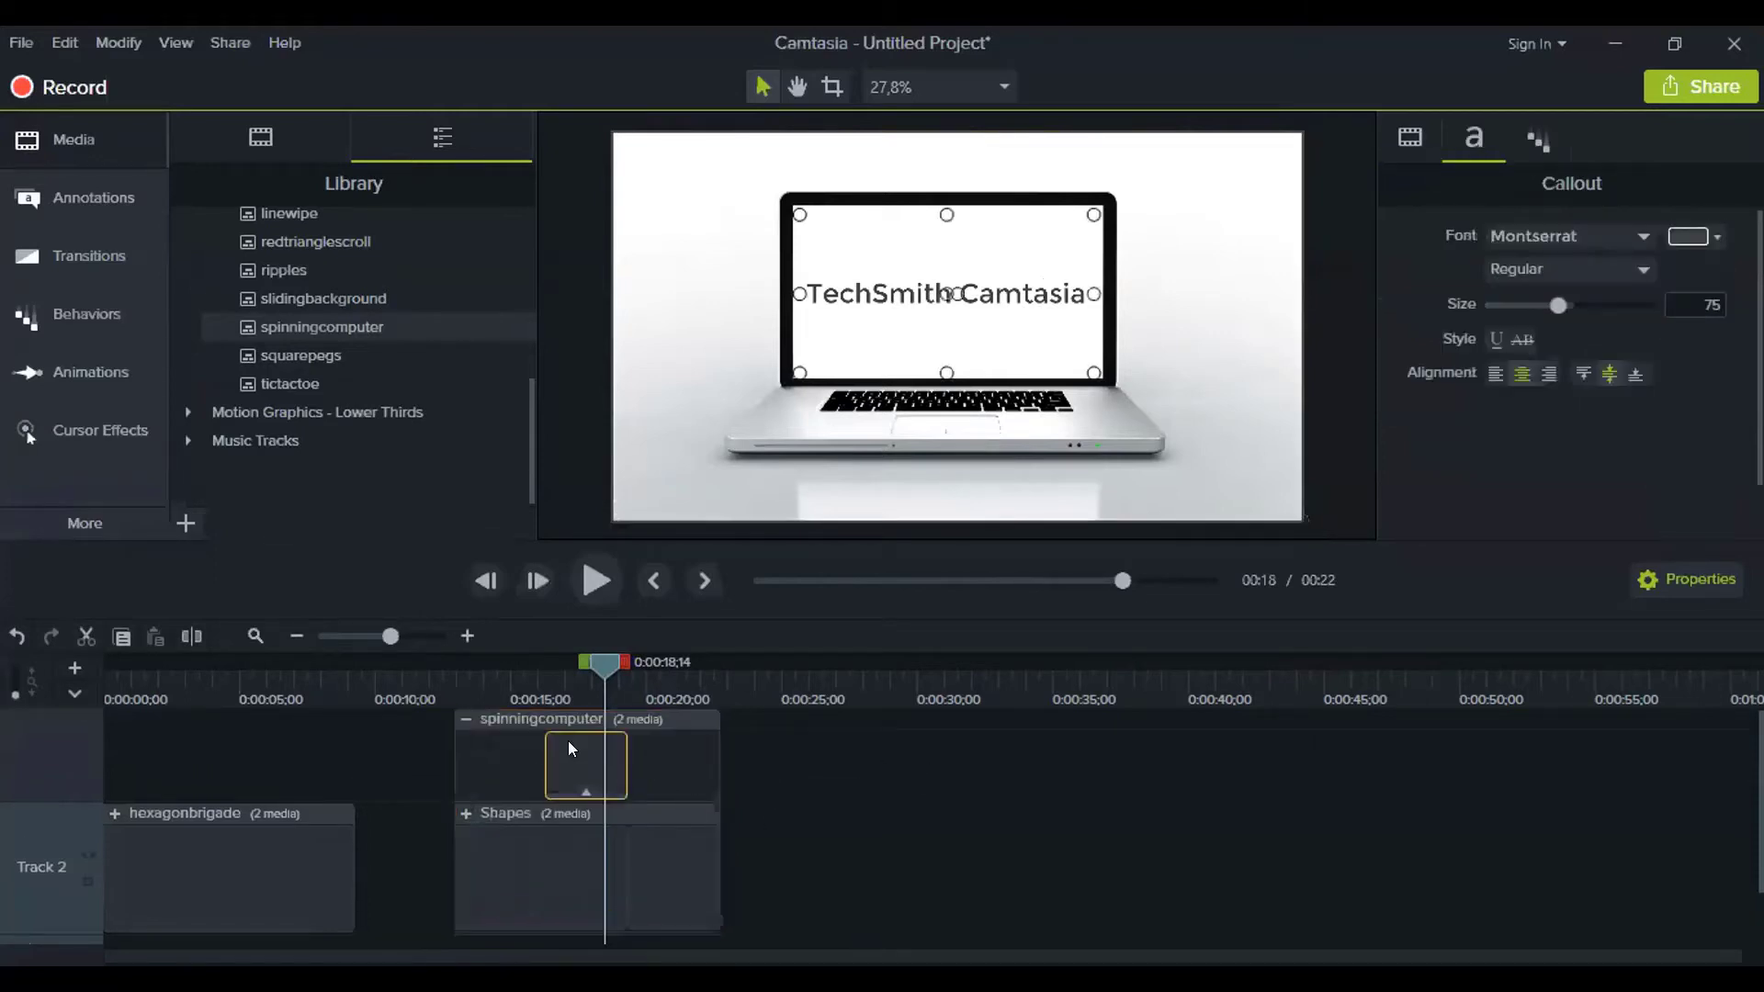
click(466, 636)
click(467, 636)
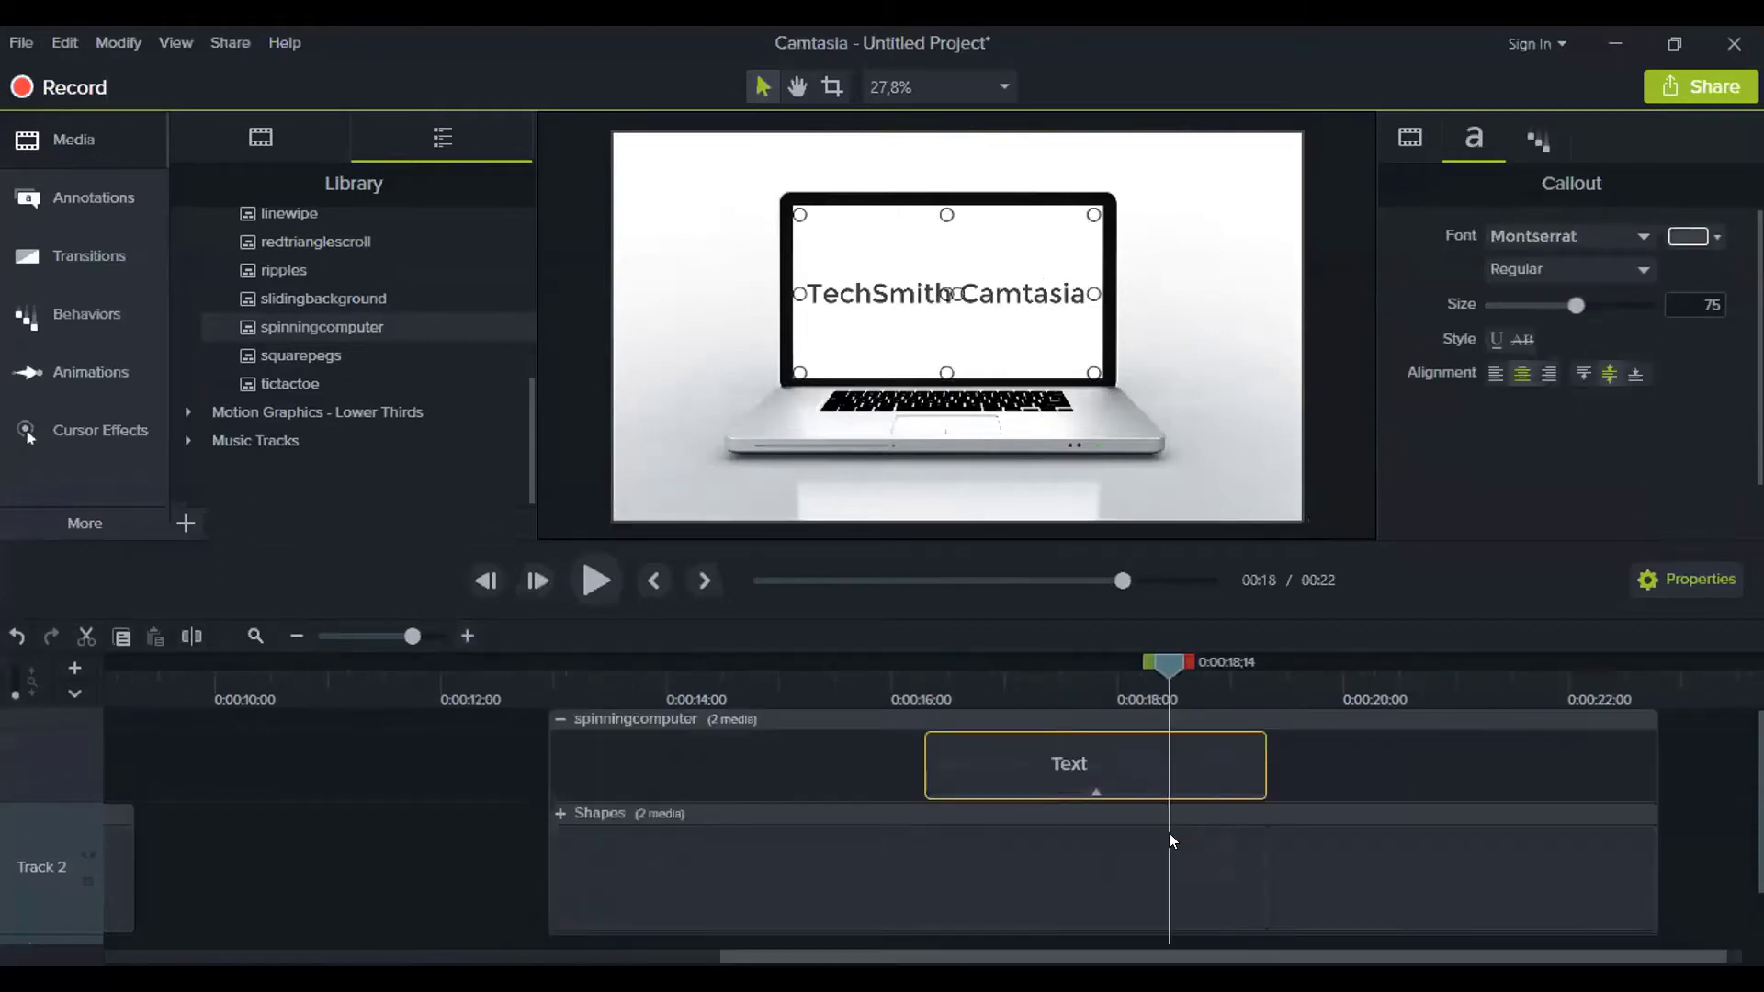
double_click(1003, 289)
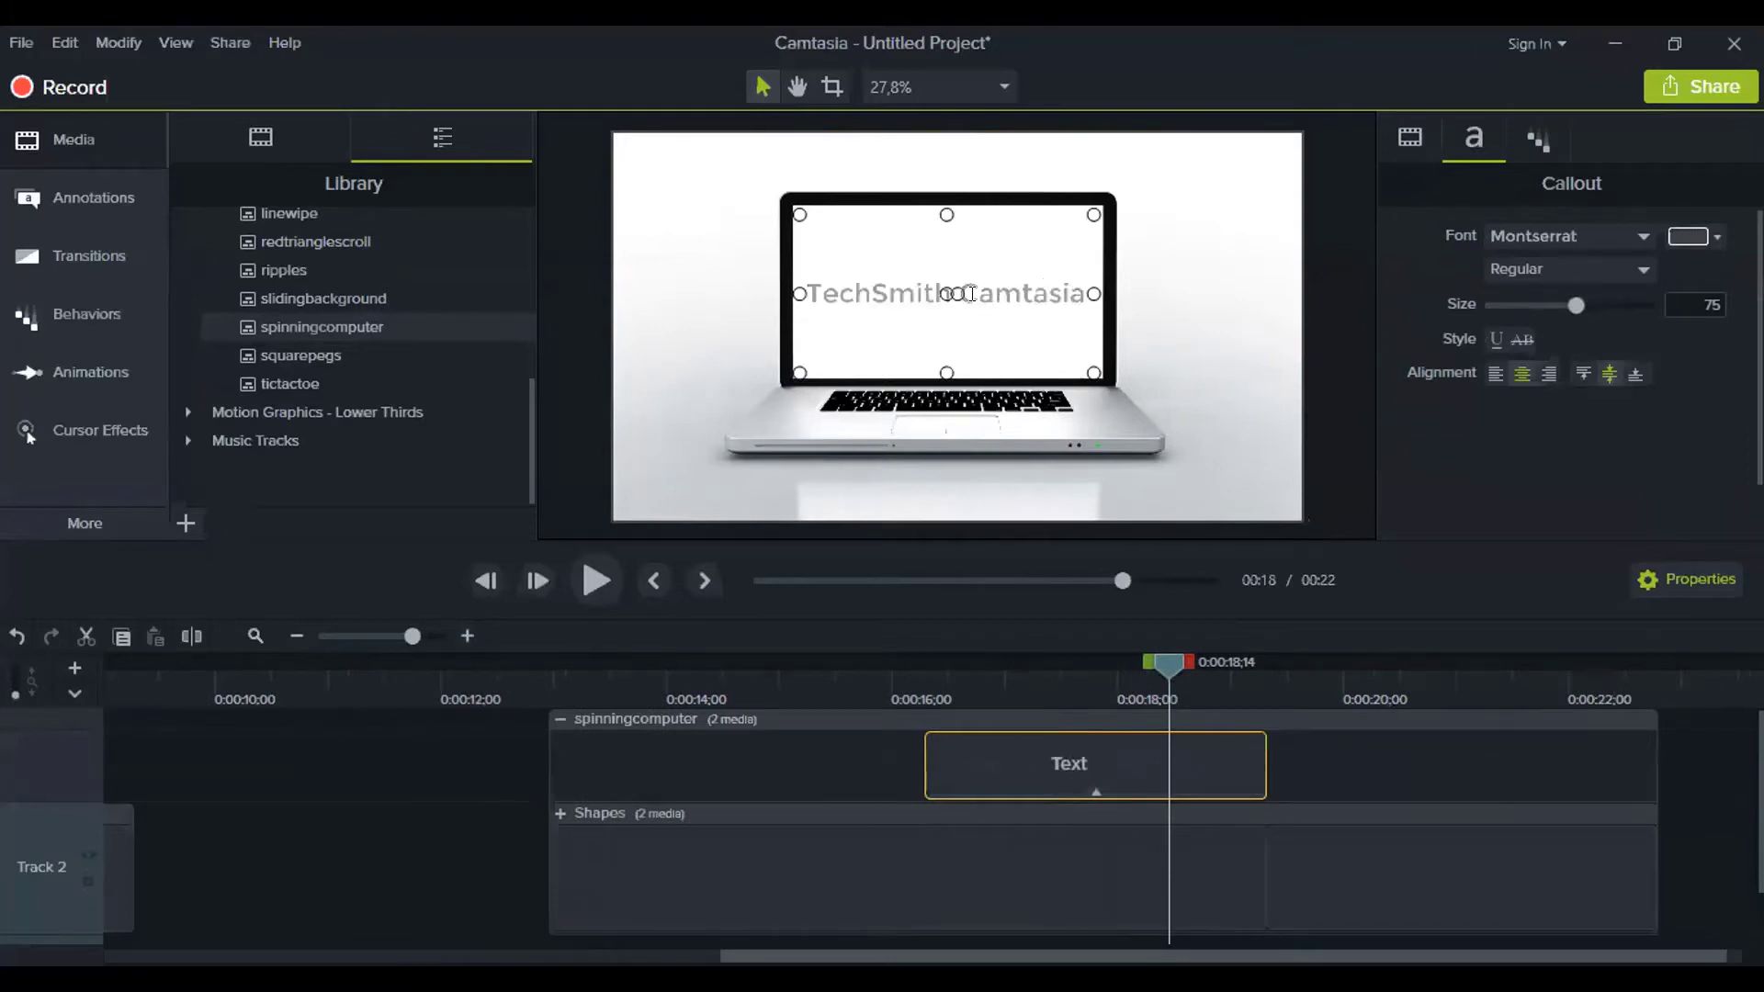
text(by)
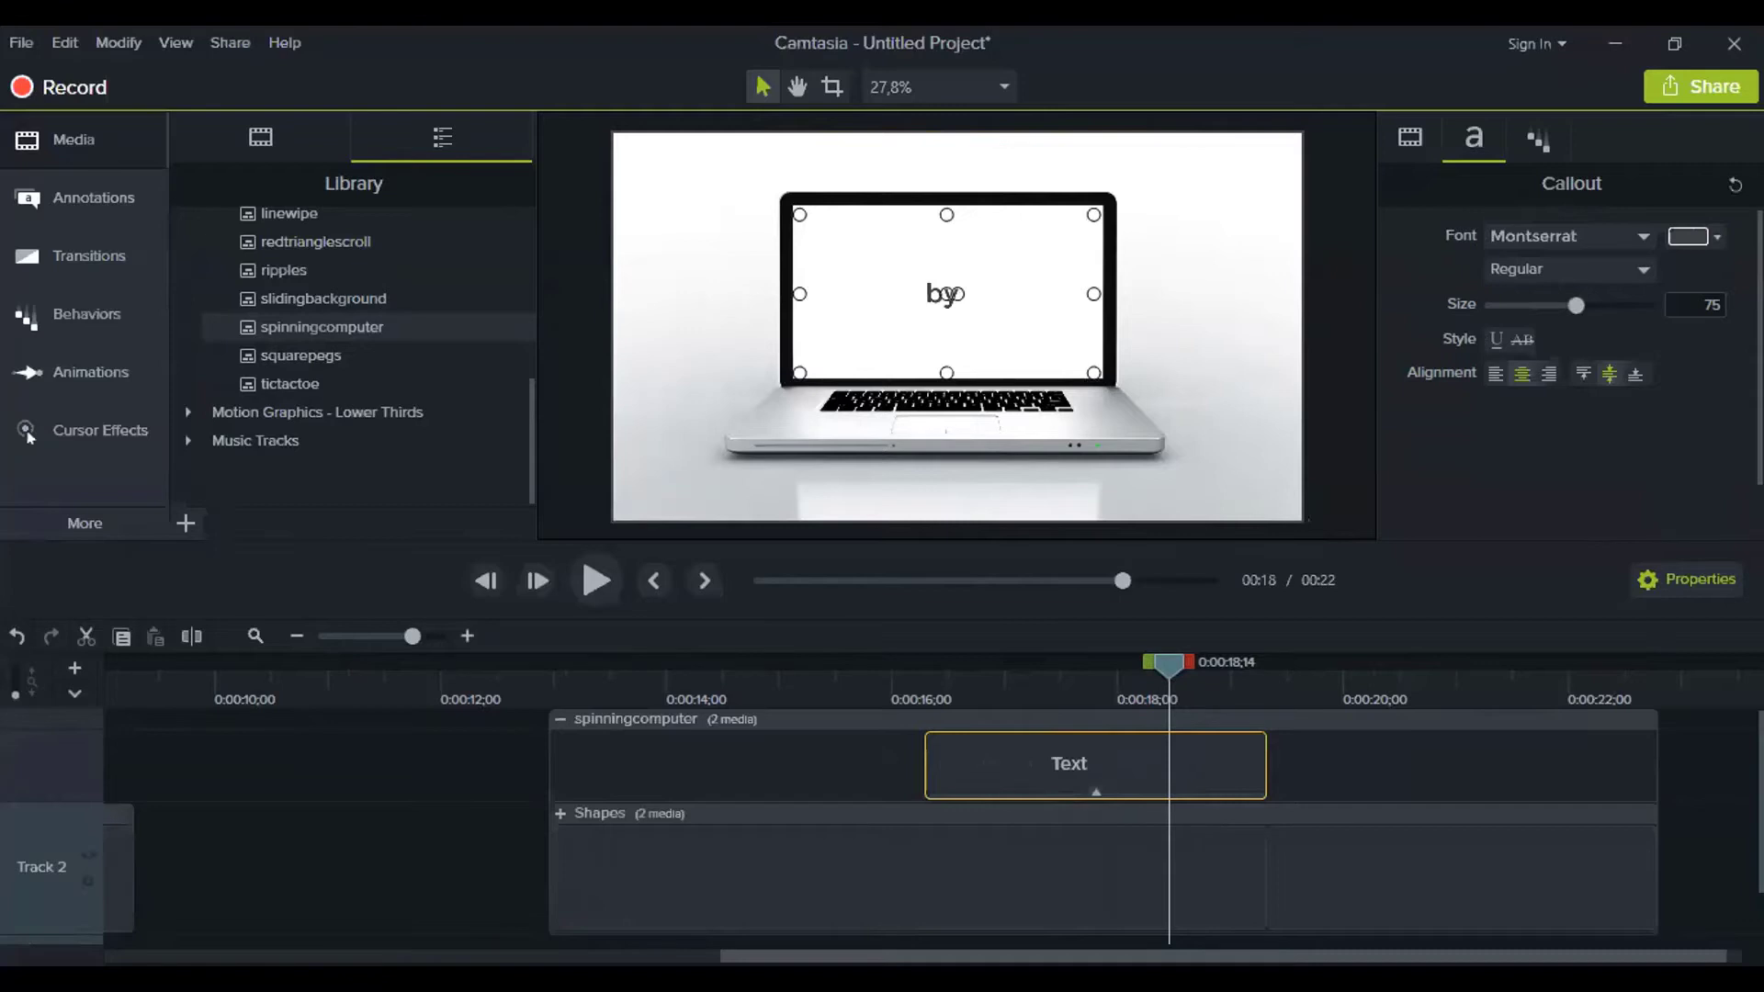
text( Muh)
key(BackSpace)
key(BackSpace)
text(.Athar)
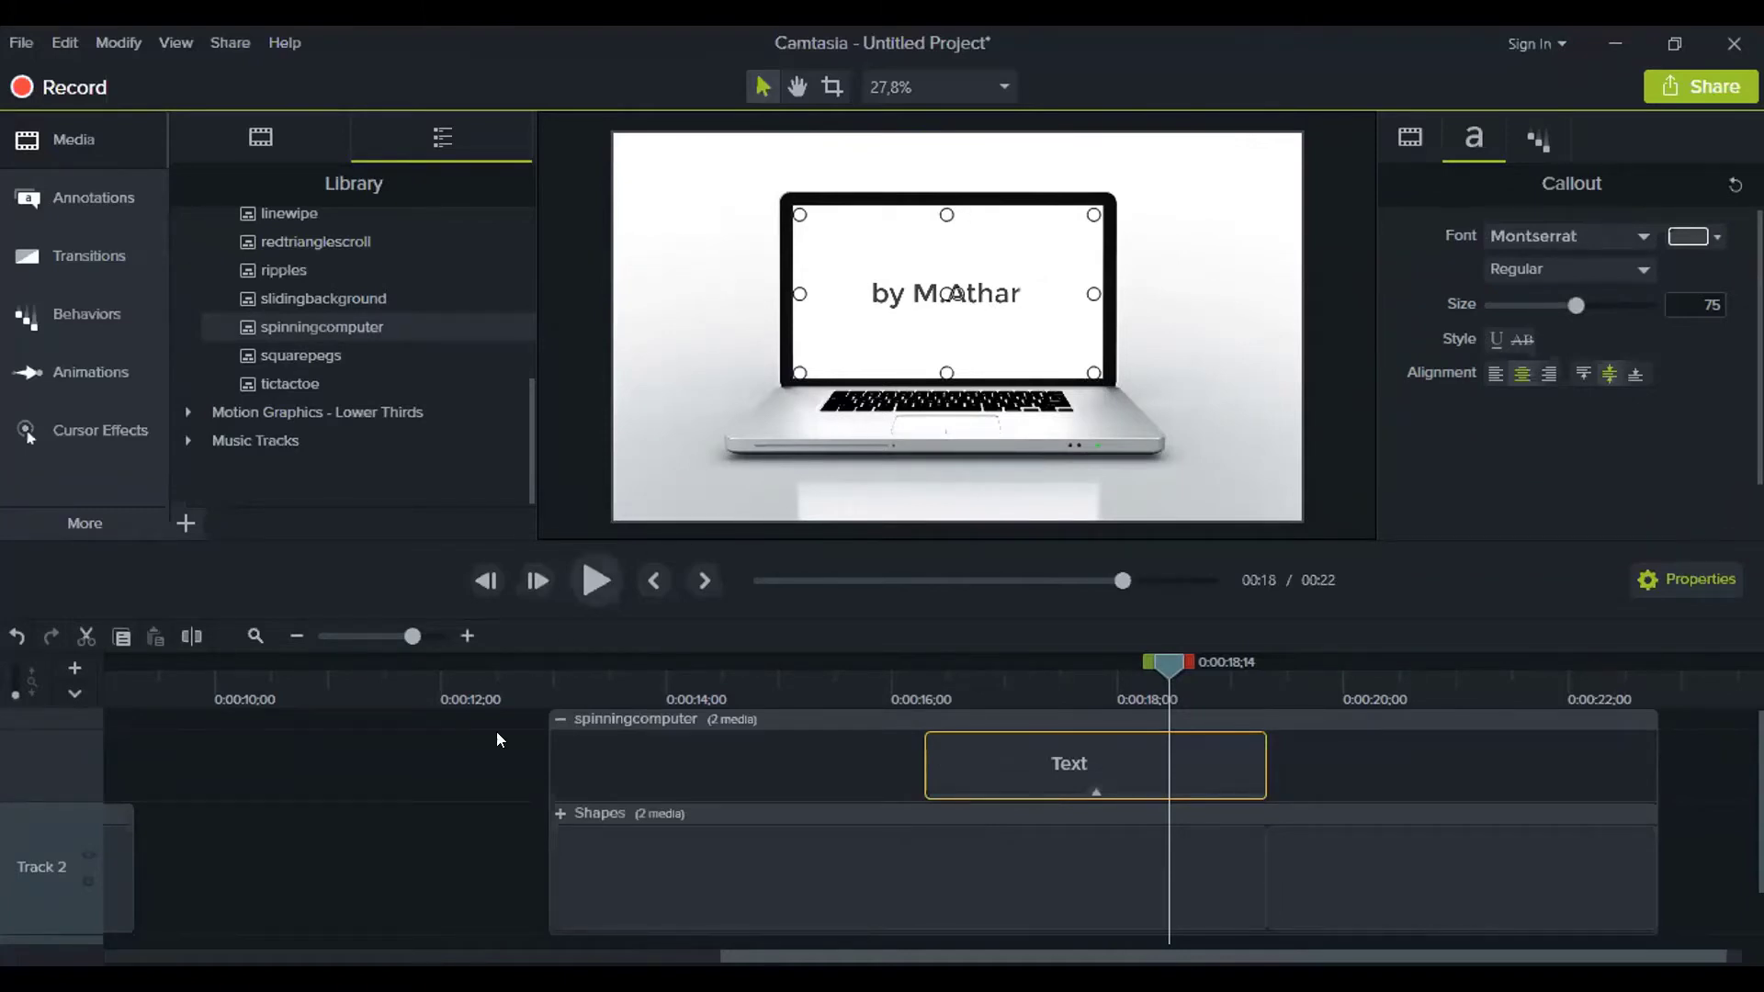
click(467, 761)
click(561, 700)
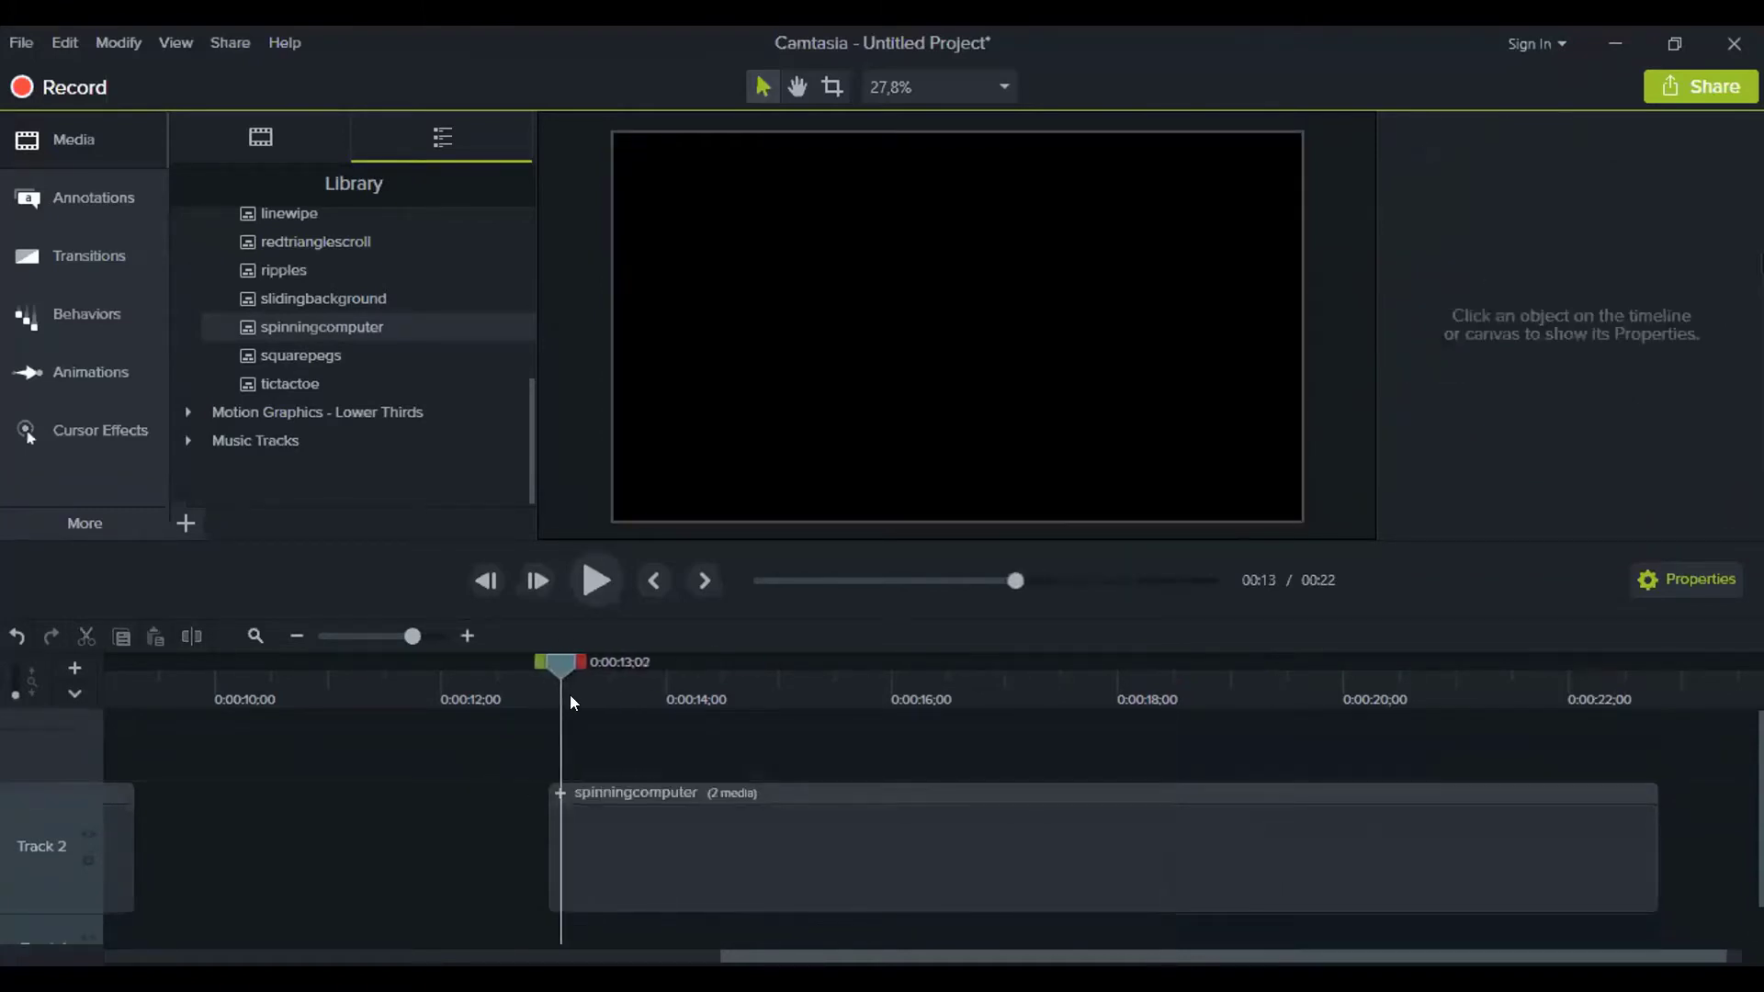
drag(570, 702, 1072, 718)
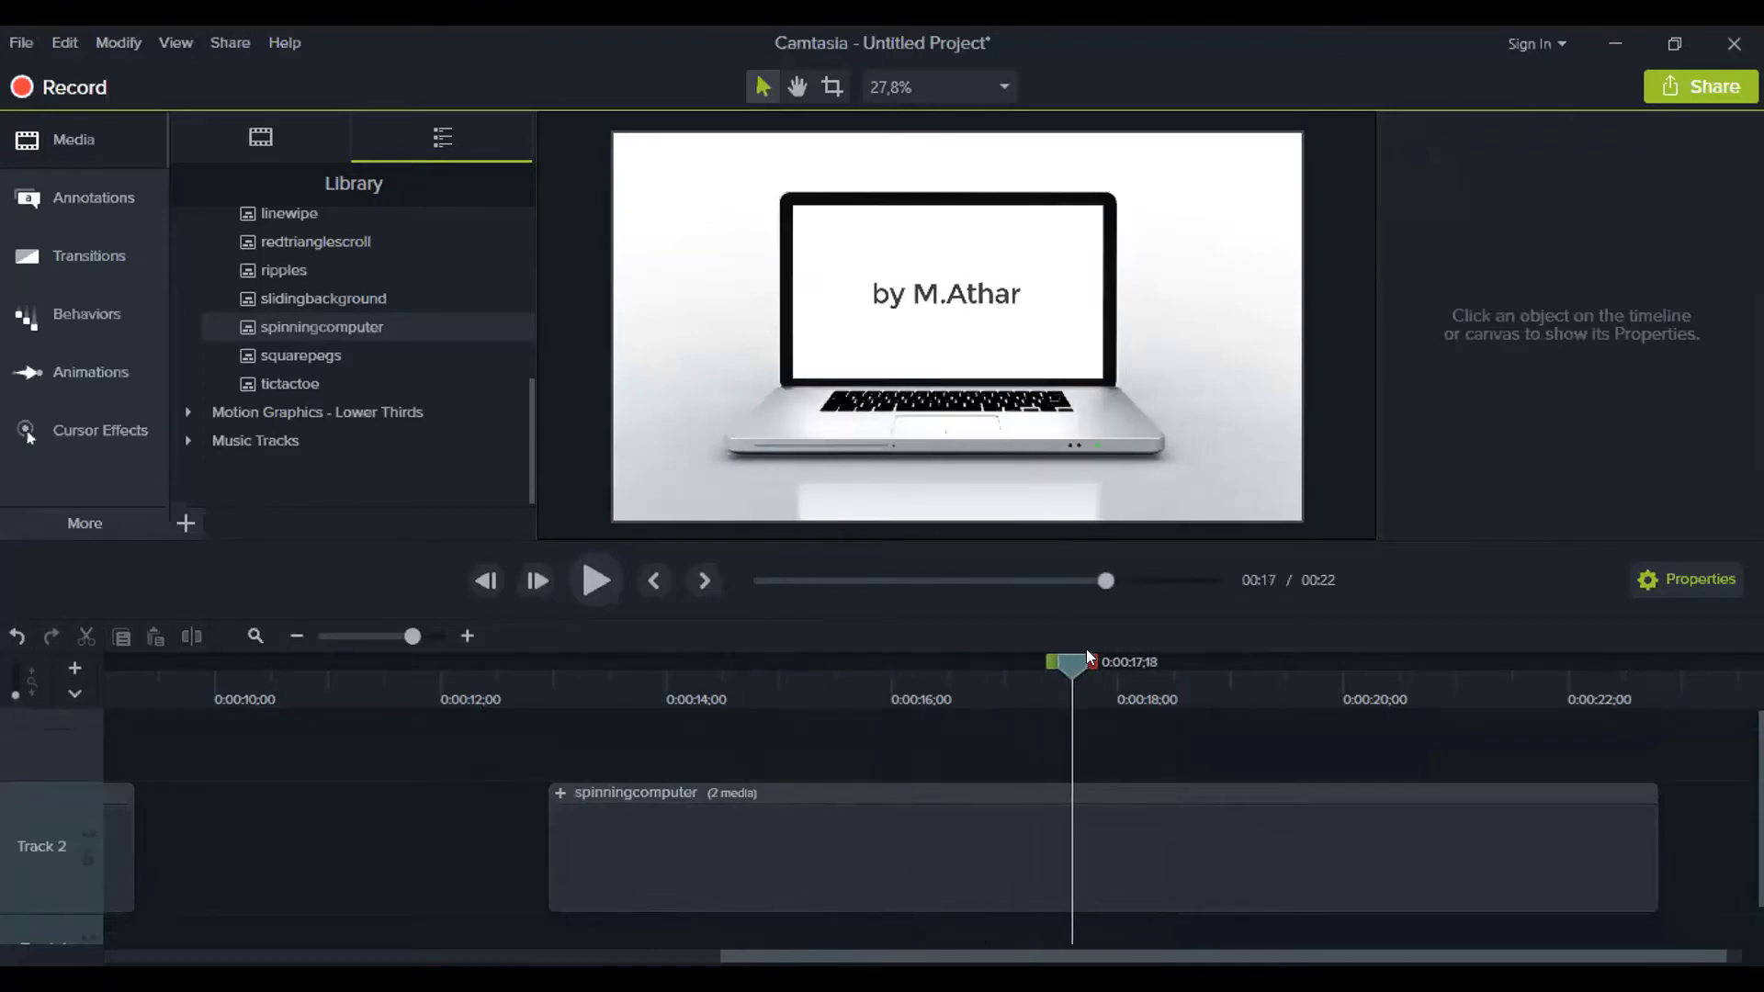
drag(1099, 656, 1182, 677)
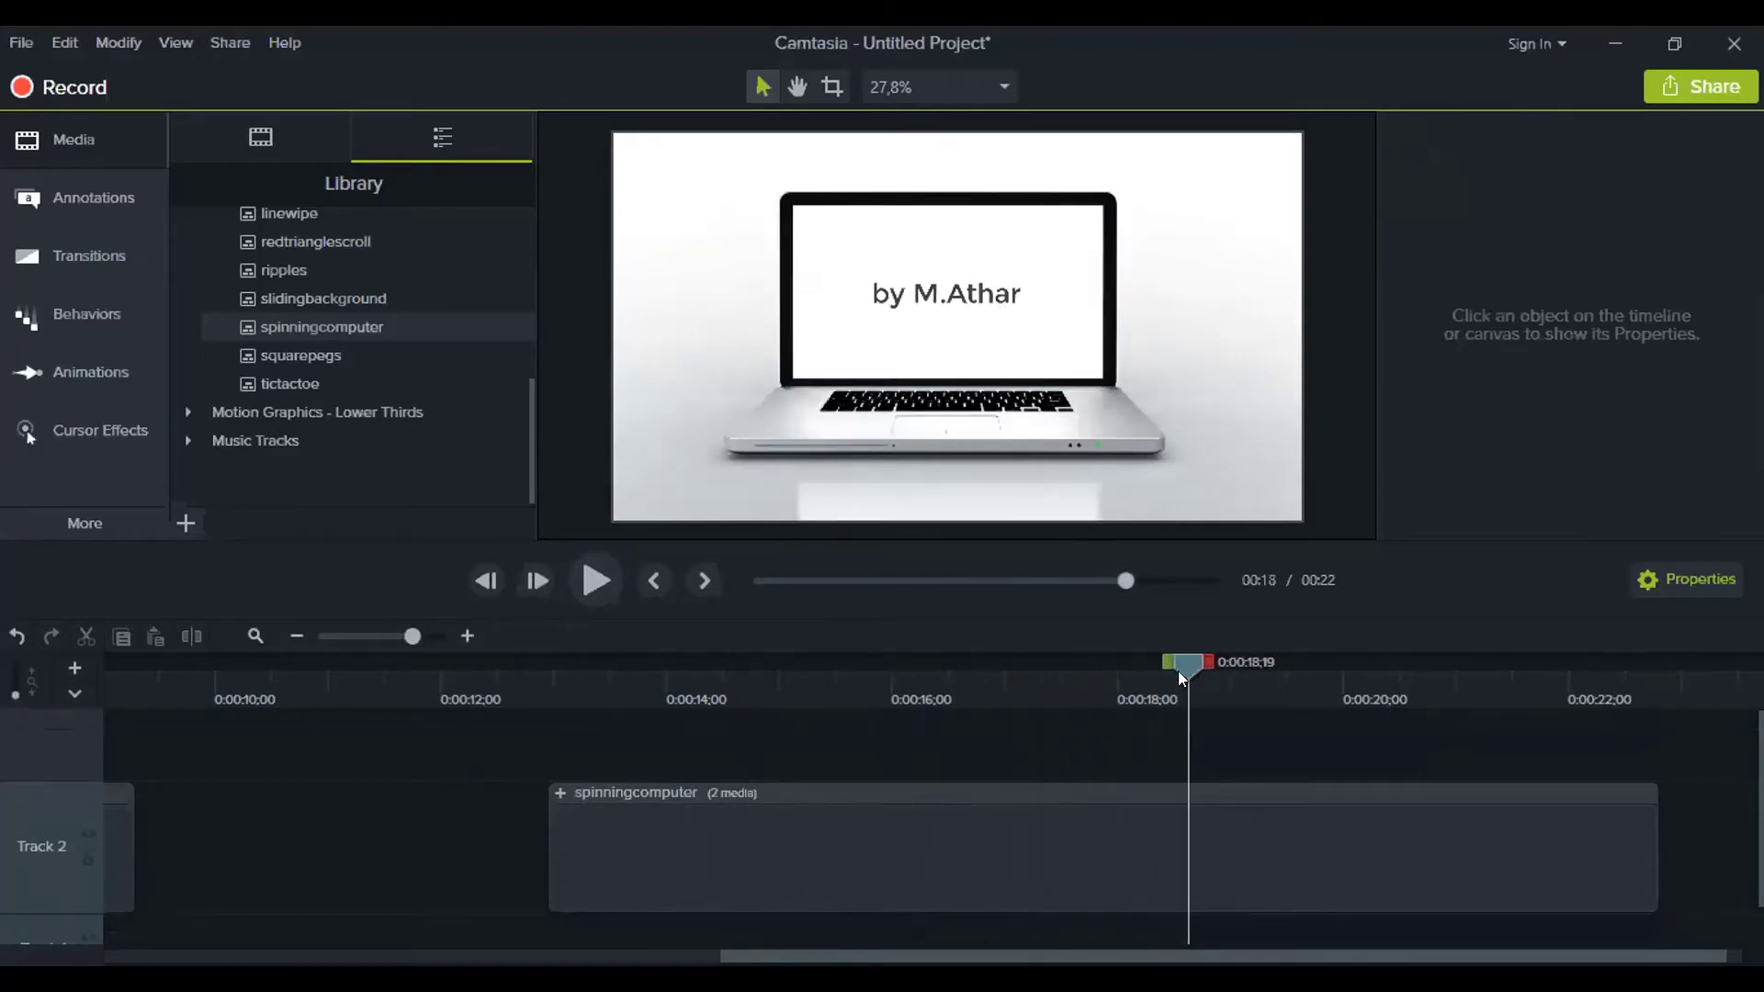
click(561, 792)
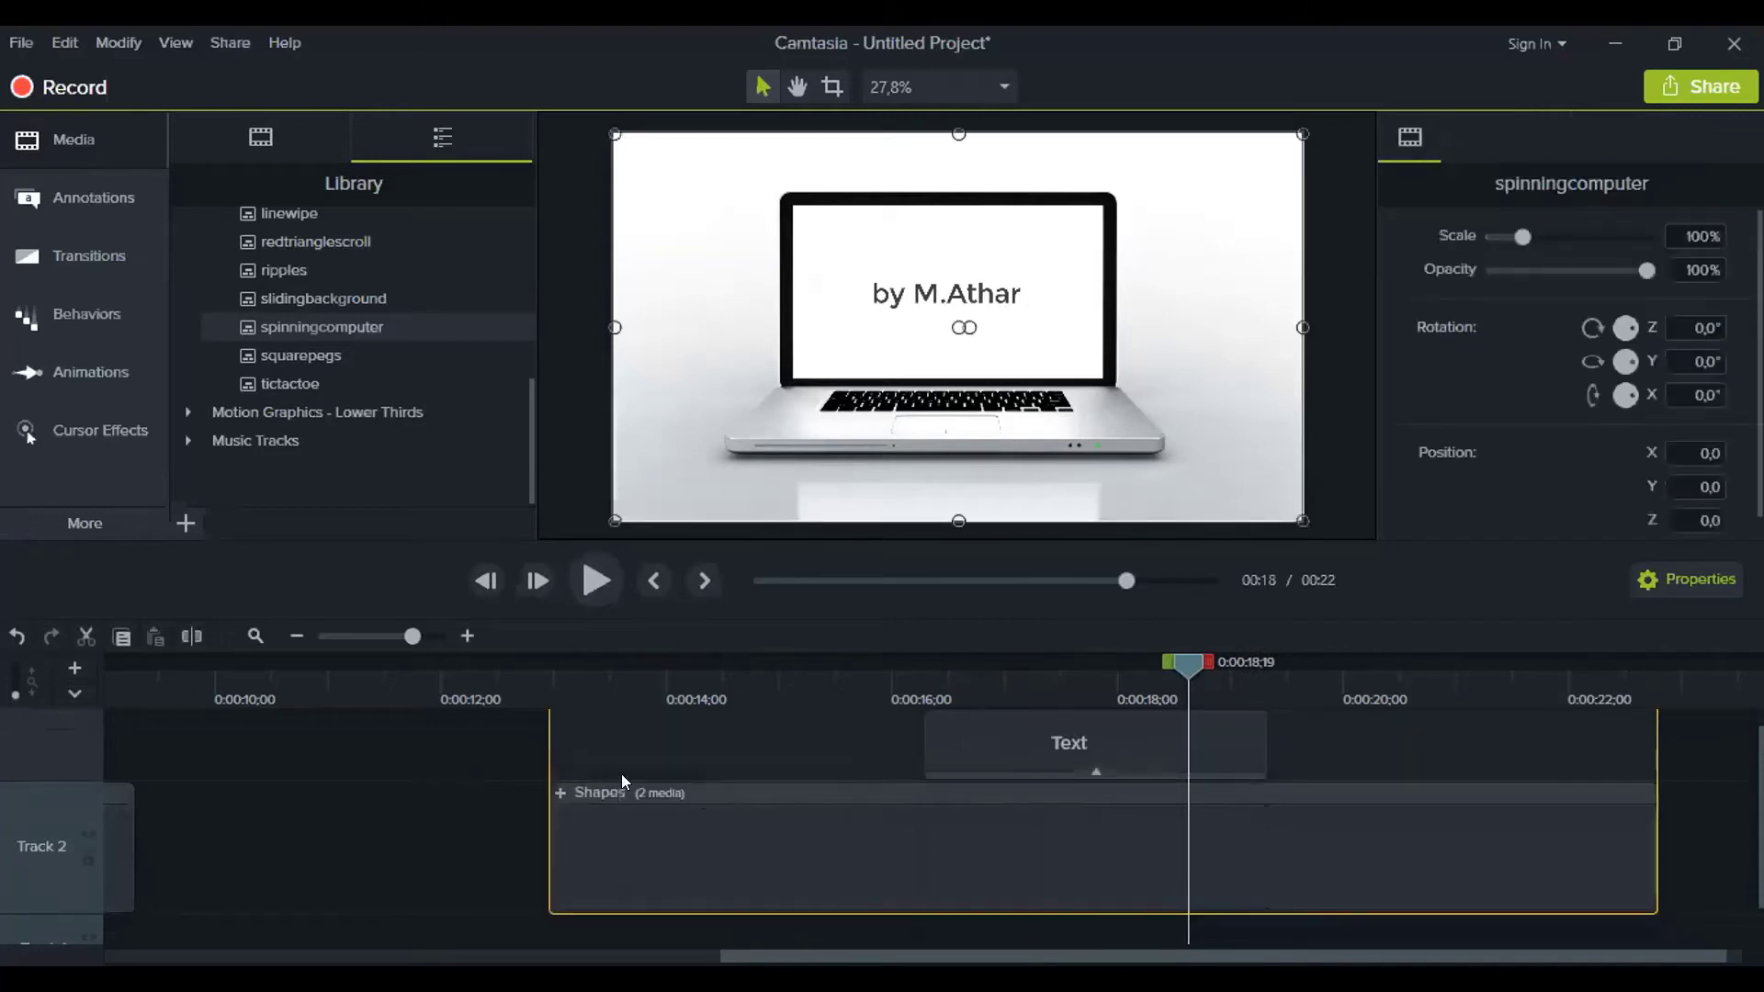
click(559, 792)
scroll(961, 818, down, 1)
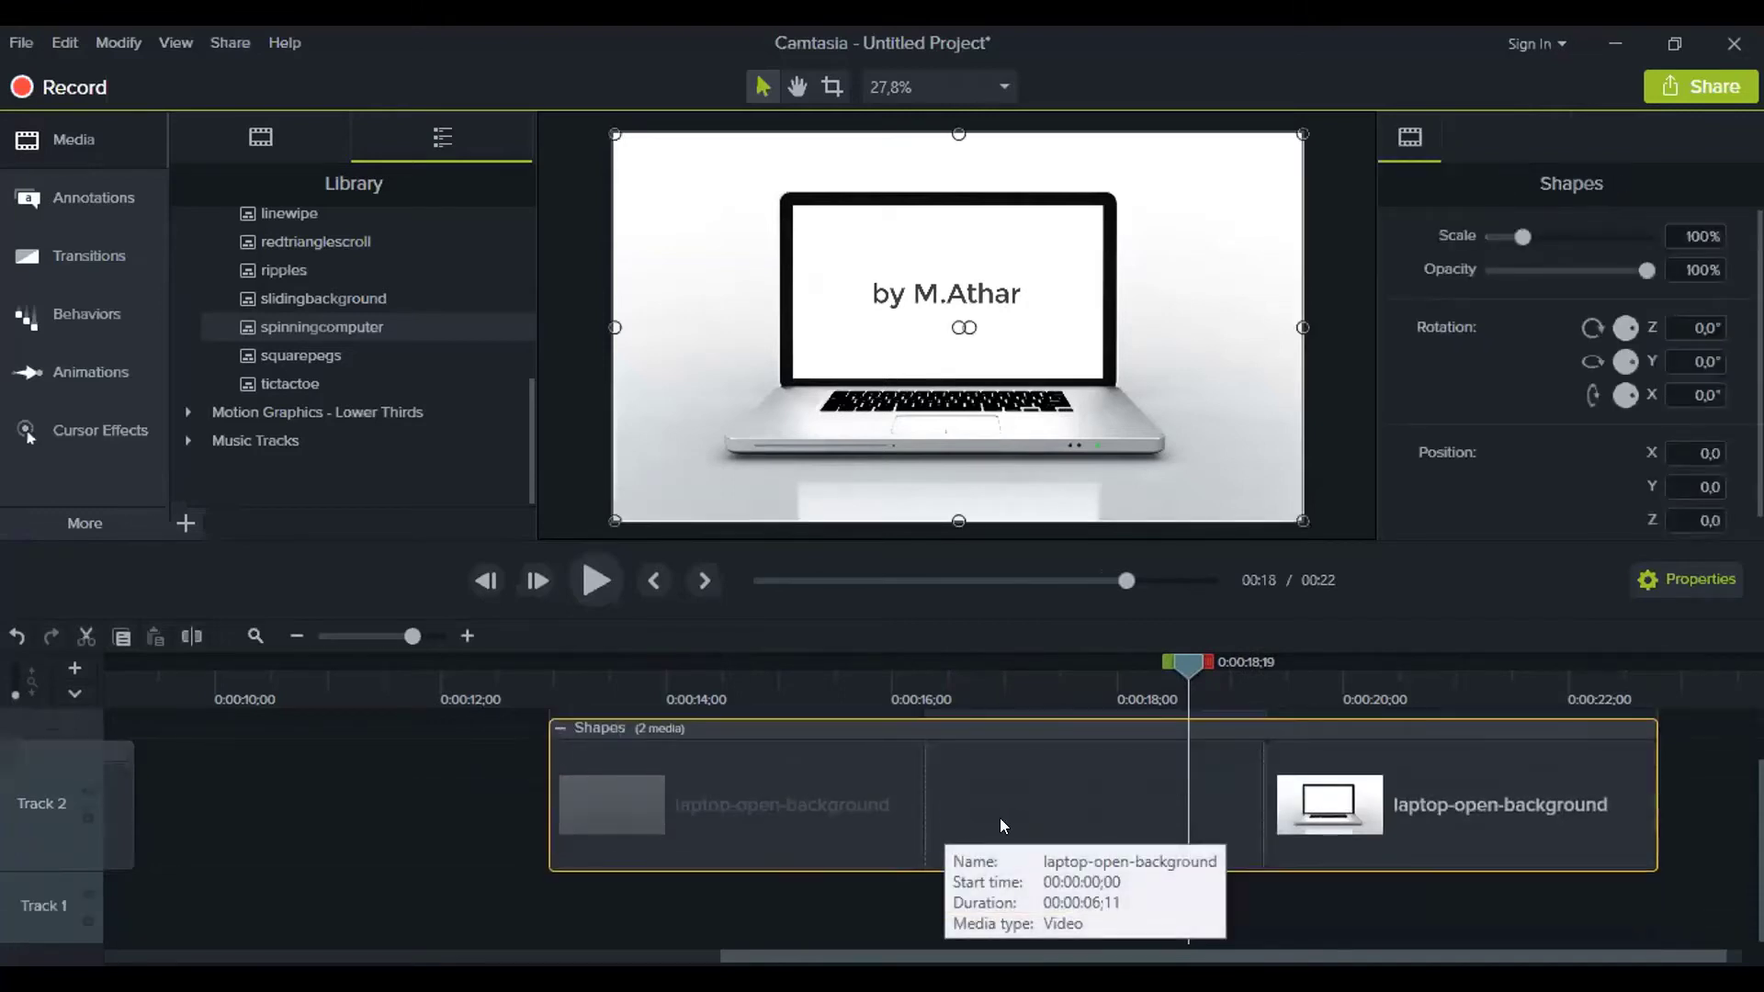
click(1349, 796)
drag(1204, 669, 723, 667)
click(750, 802)
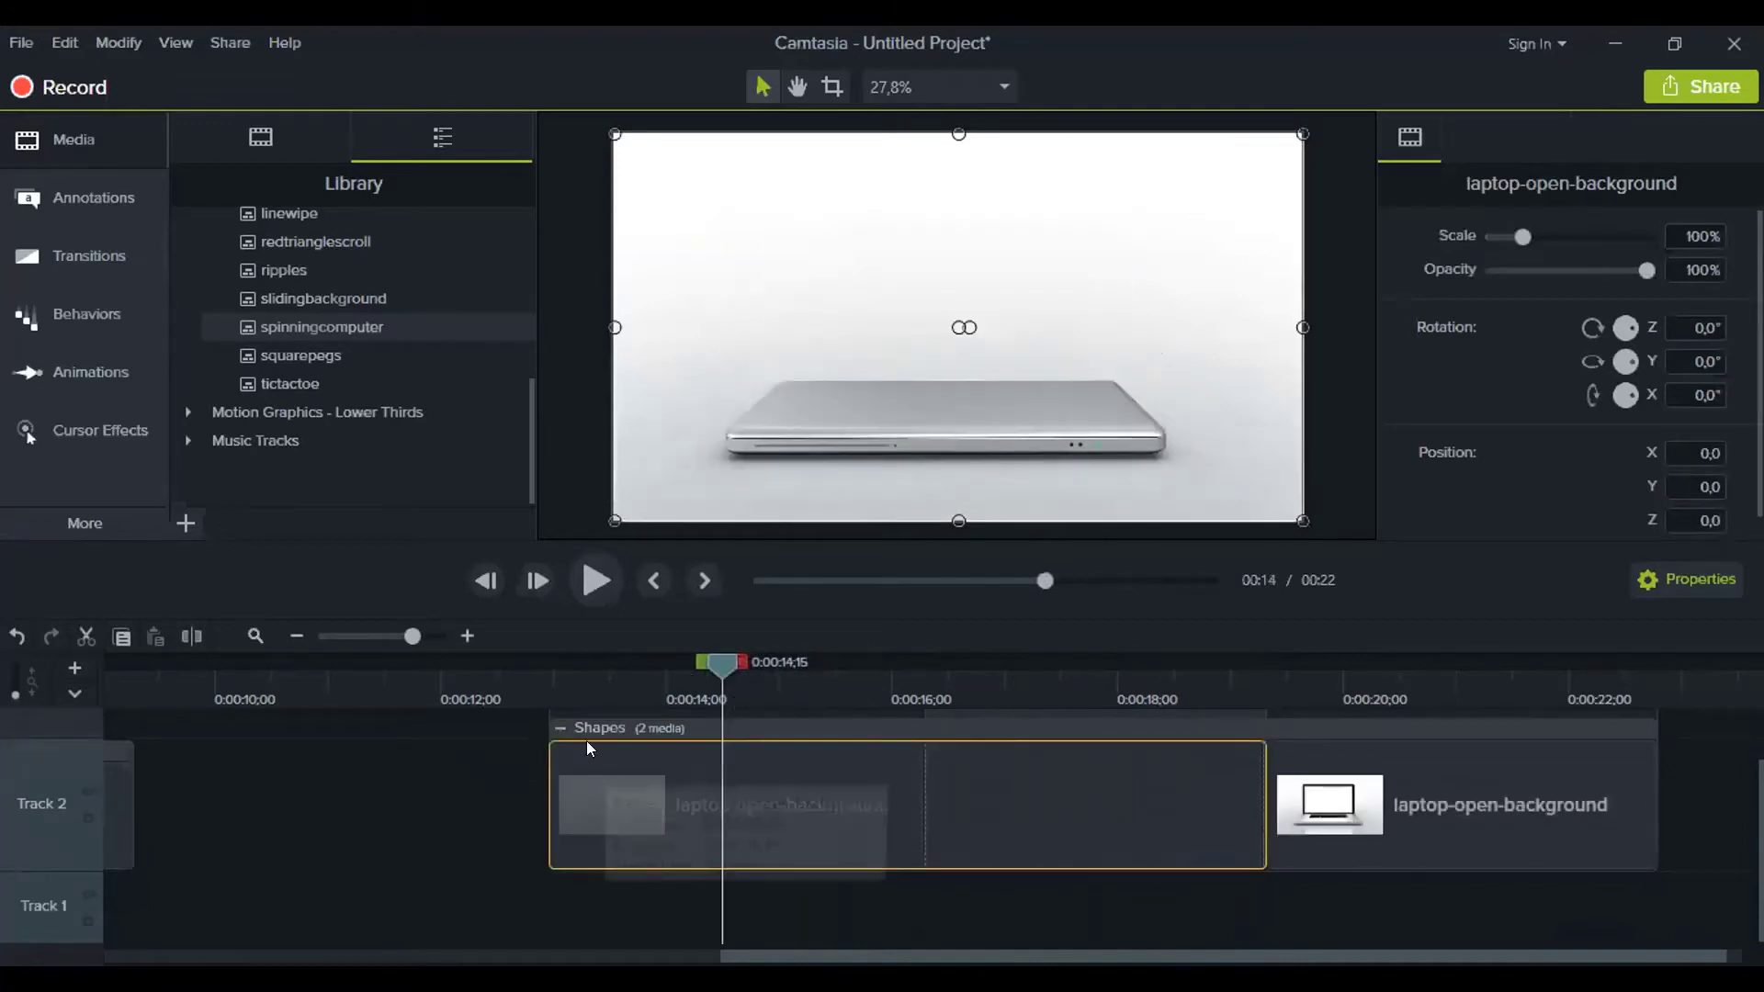
click(811, 919)
click(765, 827)
click(561, 752)
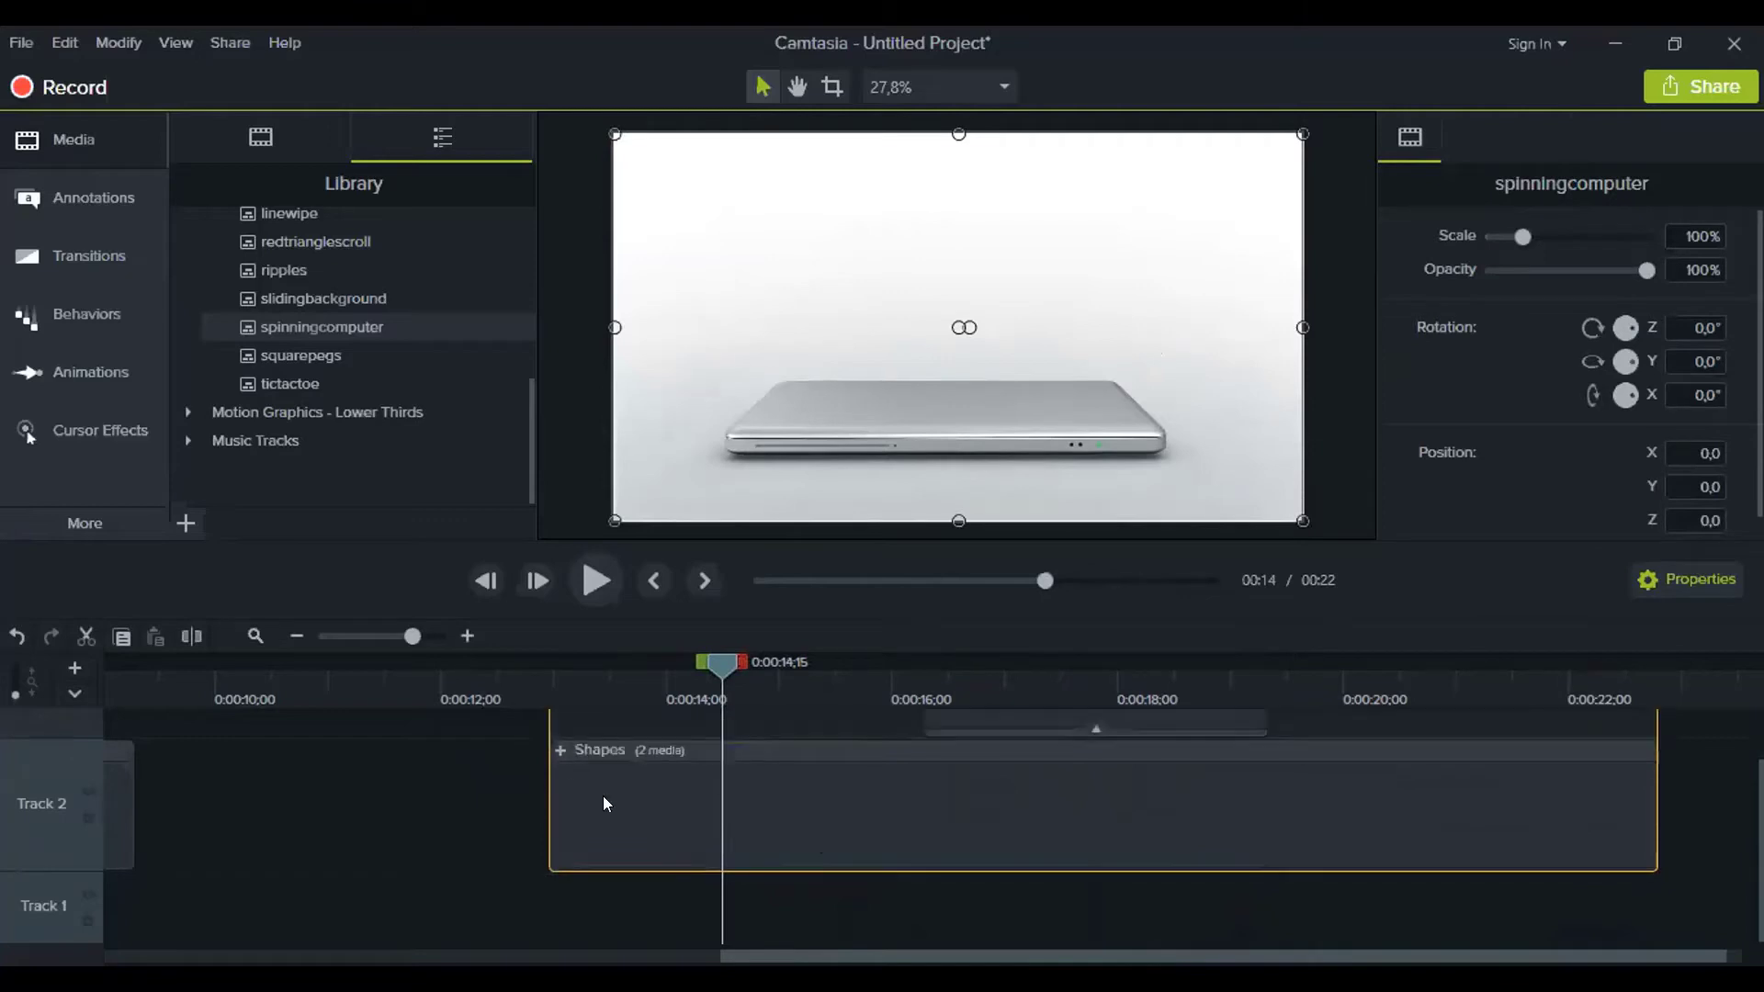
click(804, 835)
click(561, 751)
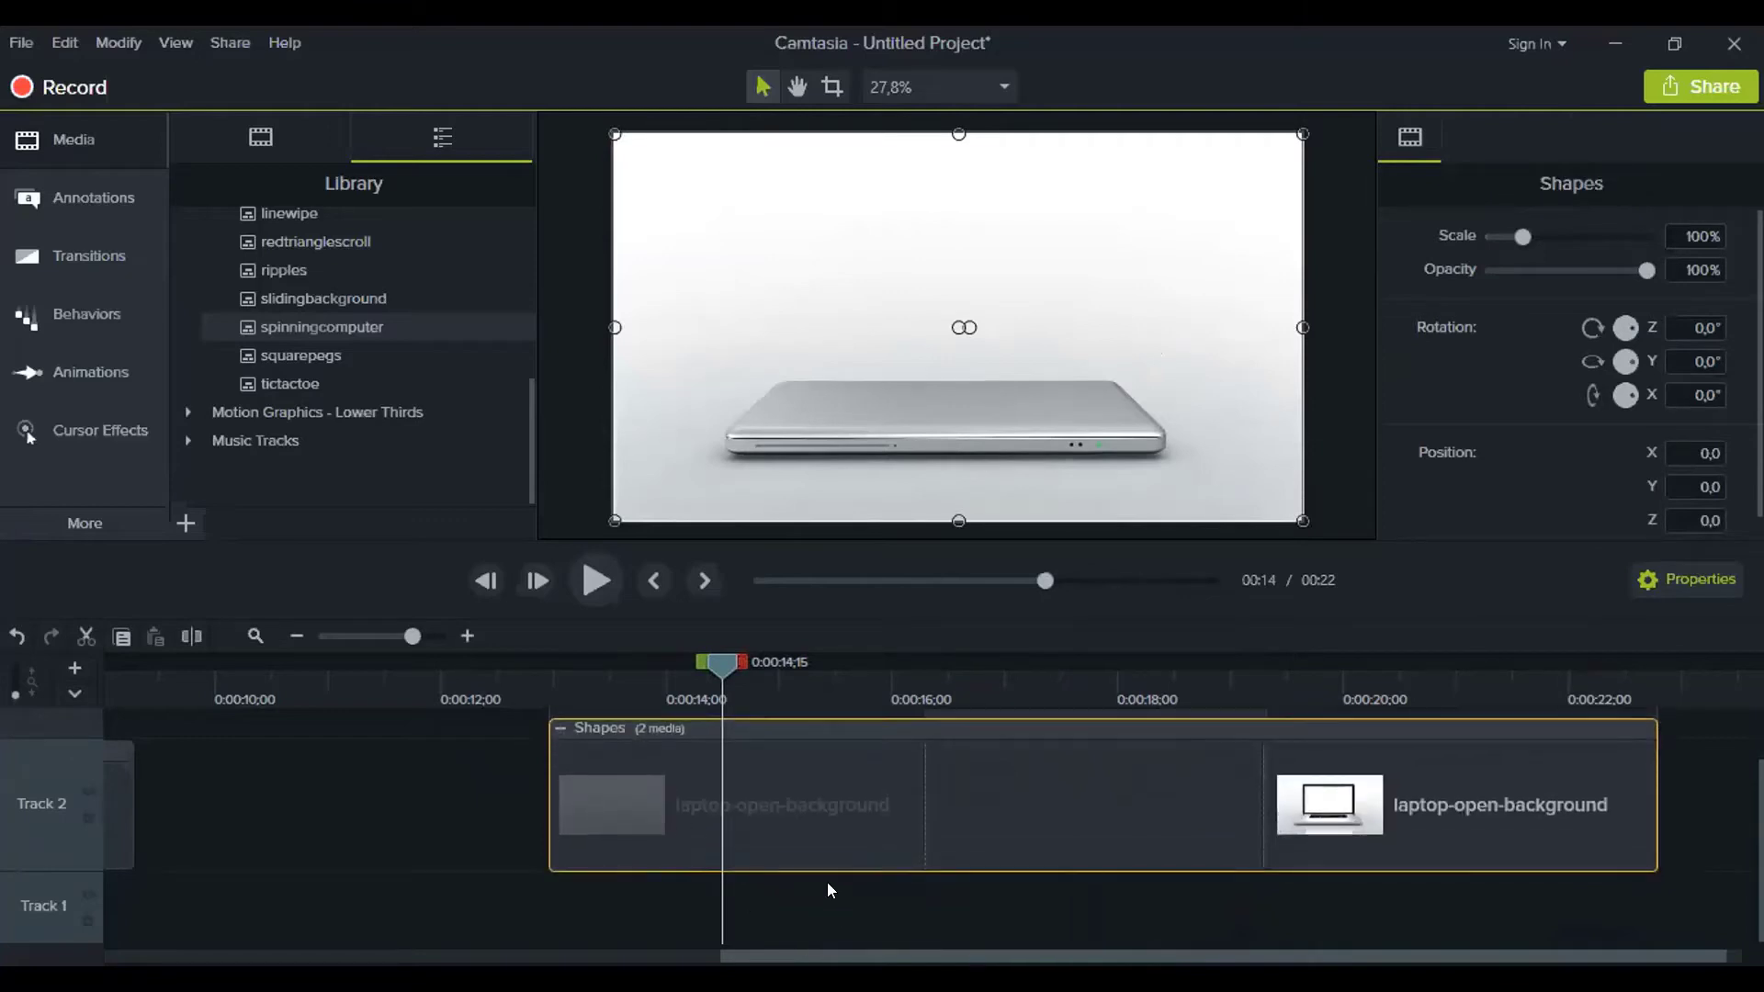
click(818, 841)
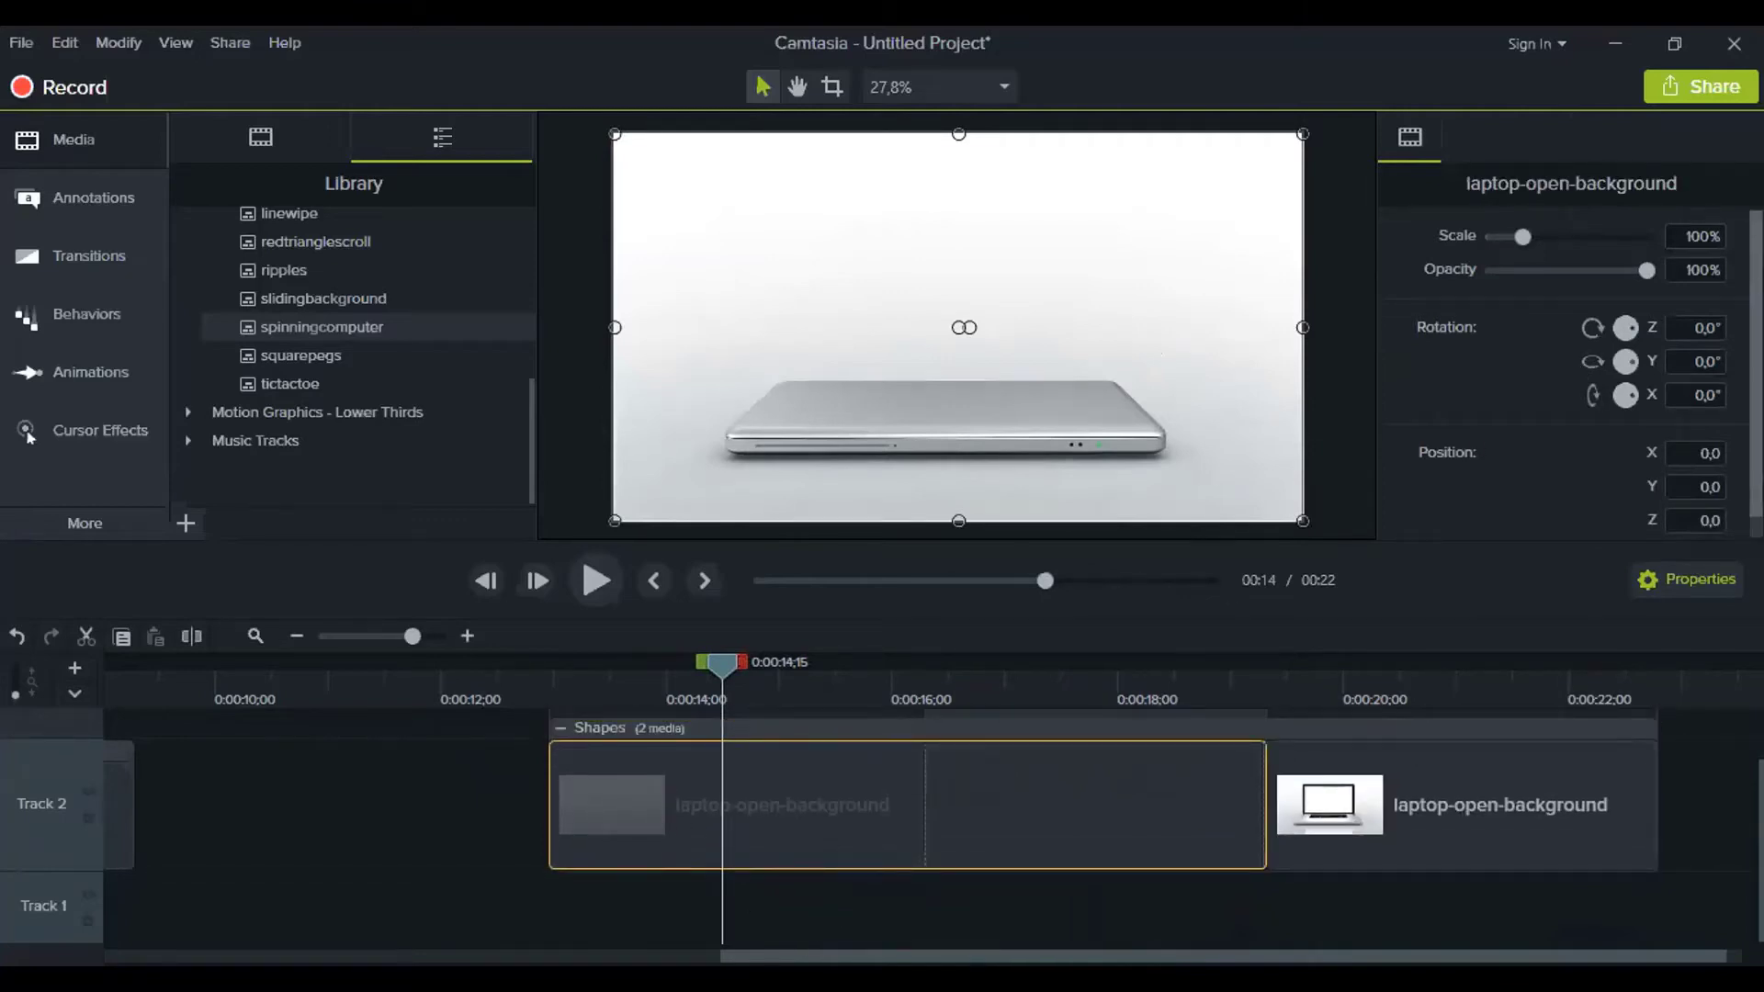
scroll(1676, 349, down, 1)
drag(729, 668, 985, 700)
click(1449, 715)
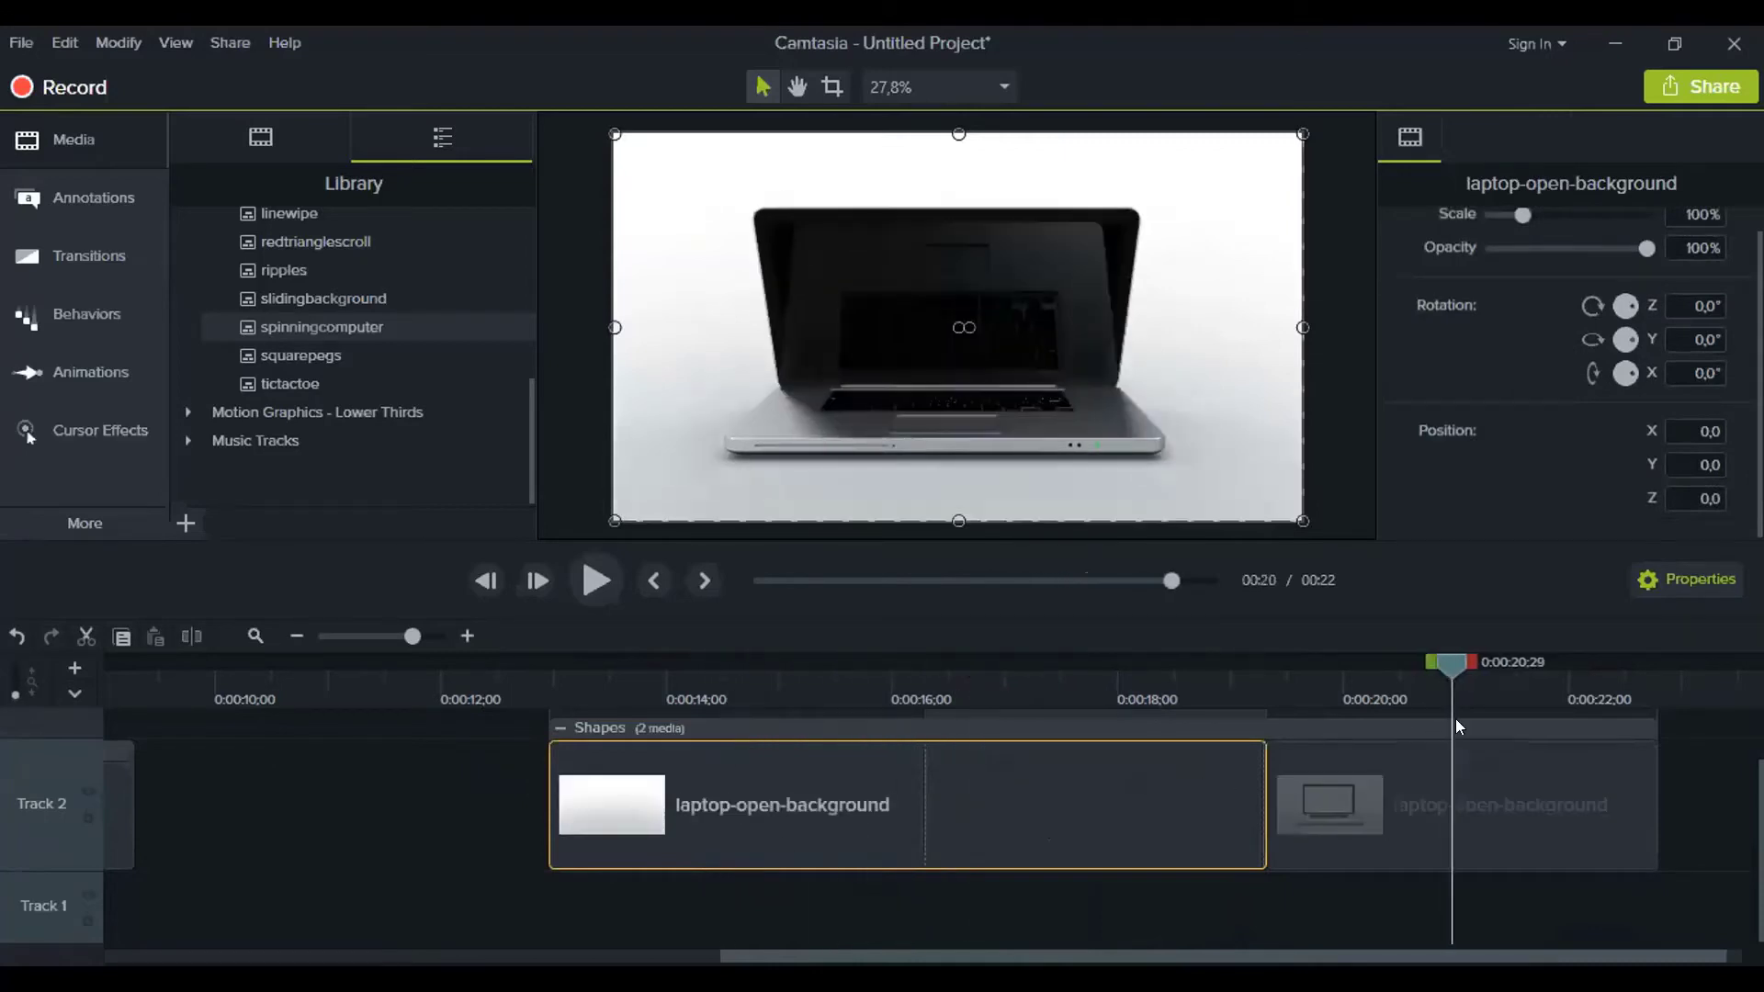
click(1475, 814)
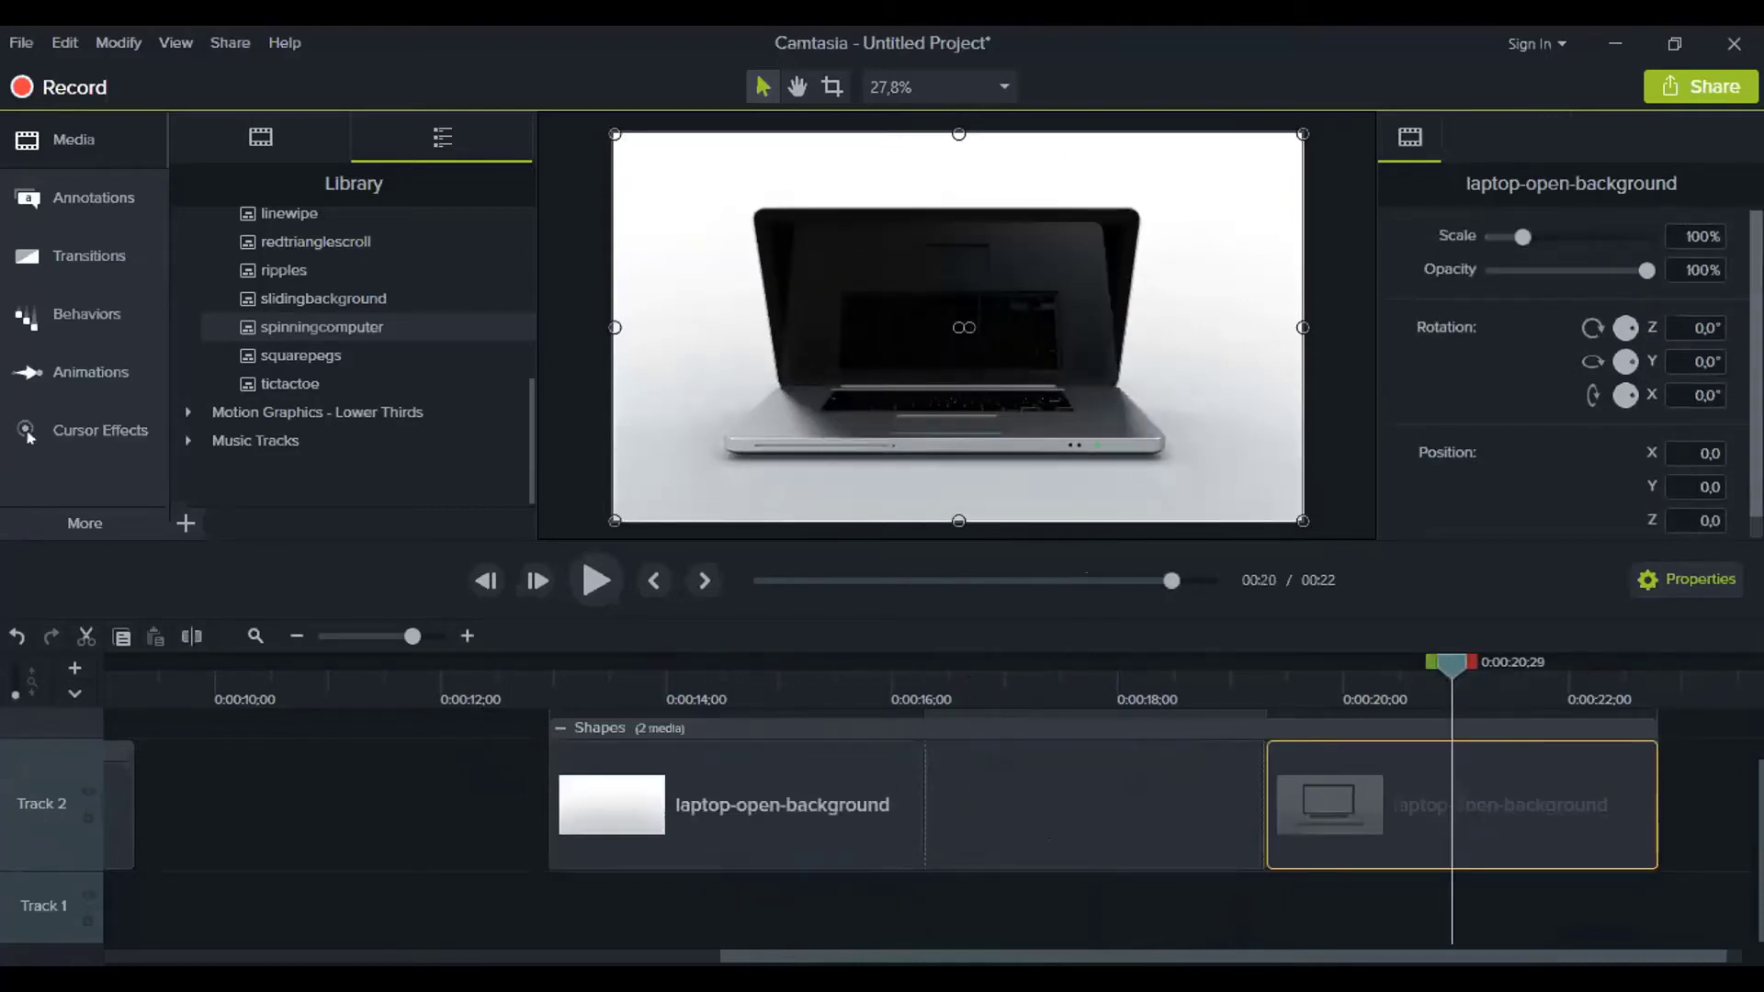
click(803, 684)
click(903, 799)
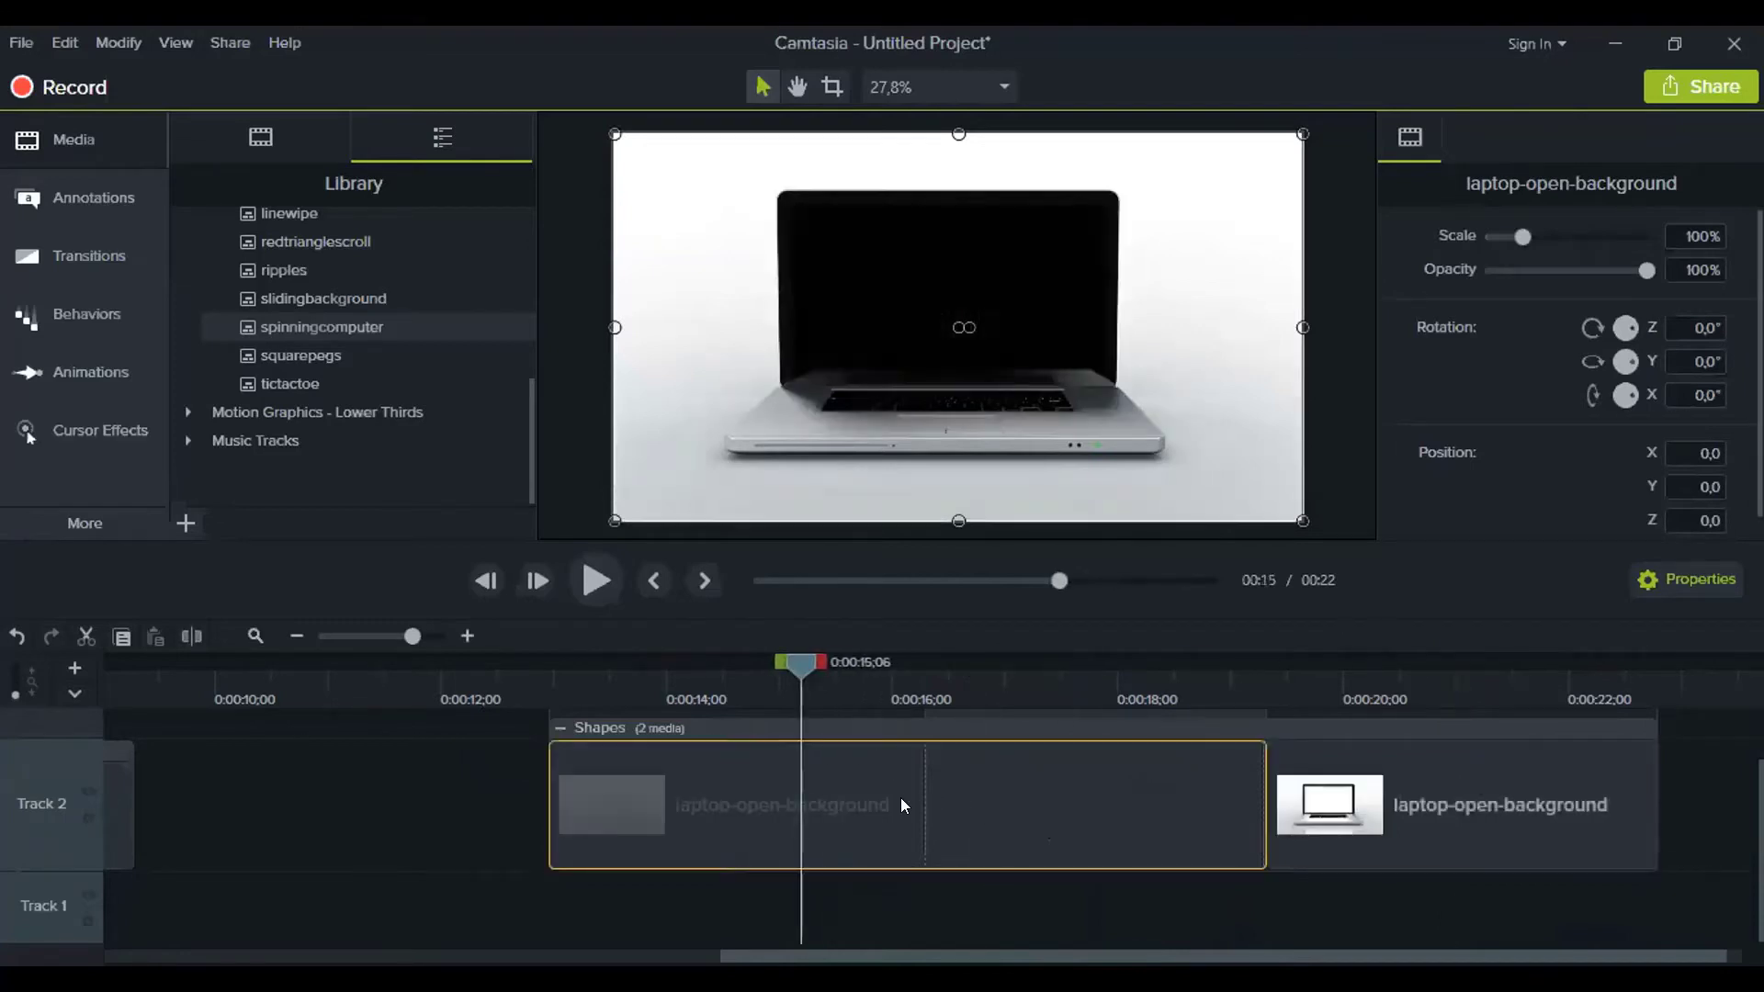
drag(799, 675, 1514, 726)
drag(1758, 797, 1759, 741)
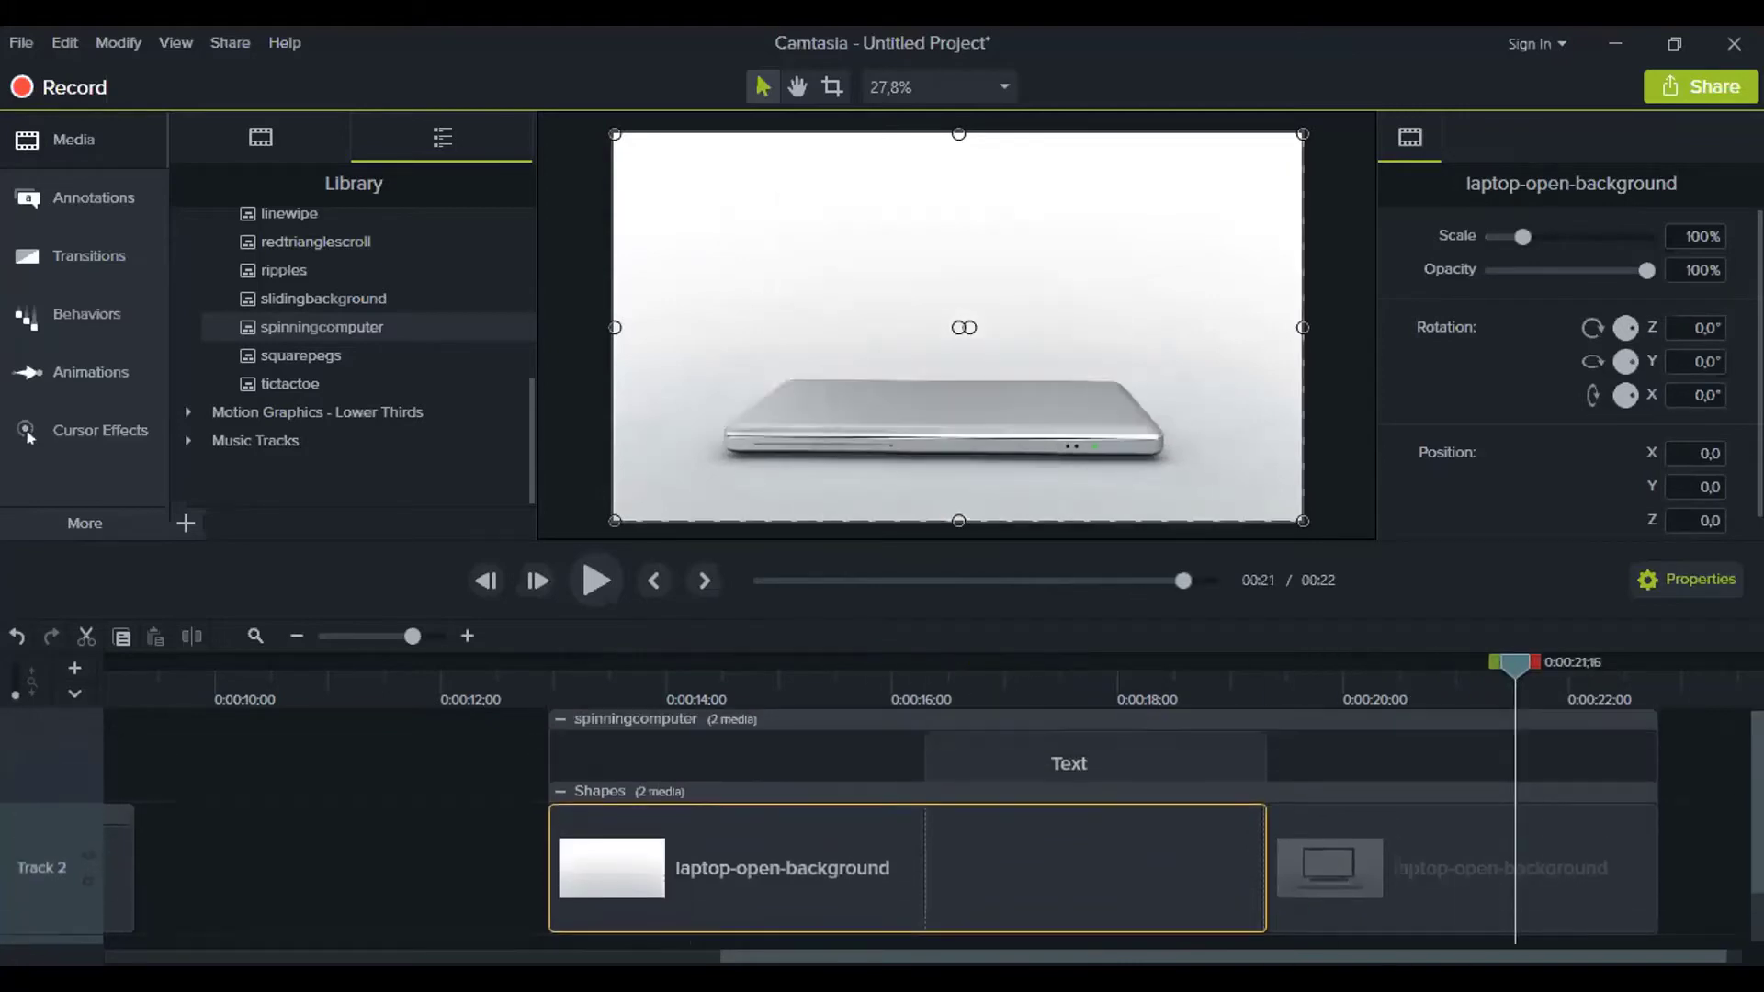
click(559, 726)
Shift the spinningcomputer clip to about 10 seconds, preview, then delete it from Track 2
click(296, 636)
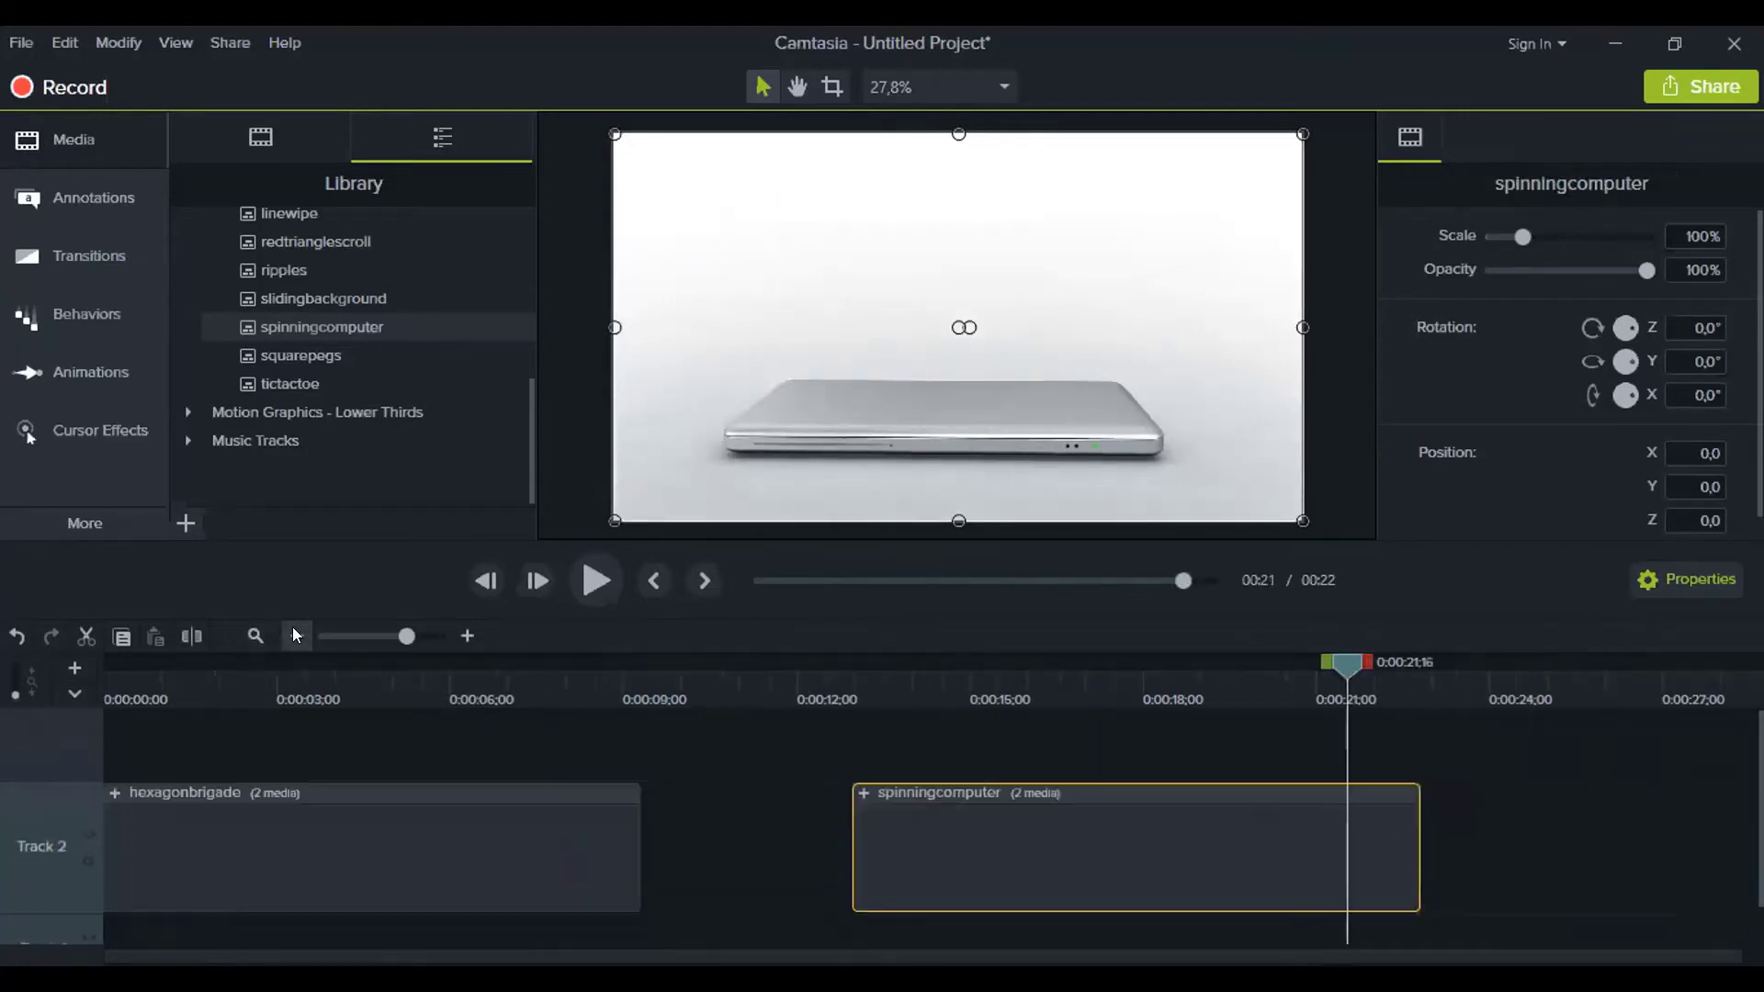
click(296, 636)
drag(542, 865, 483, 867)
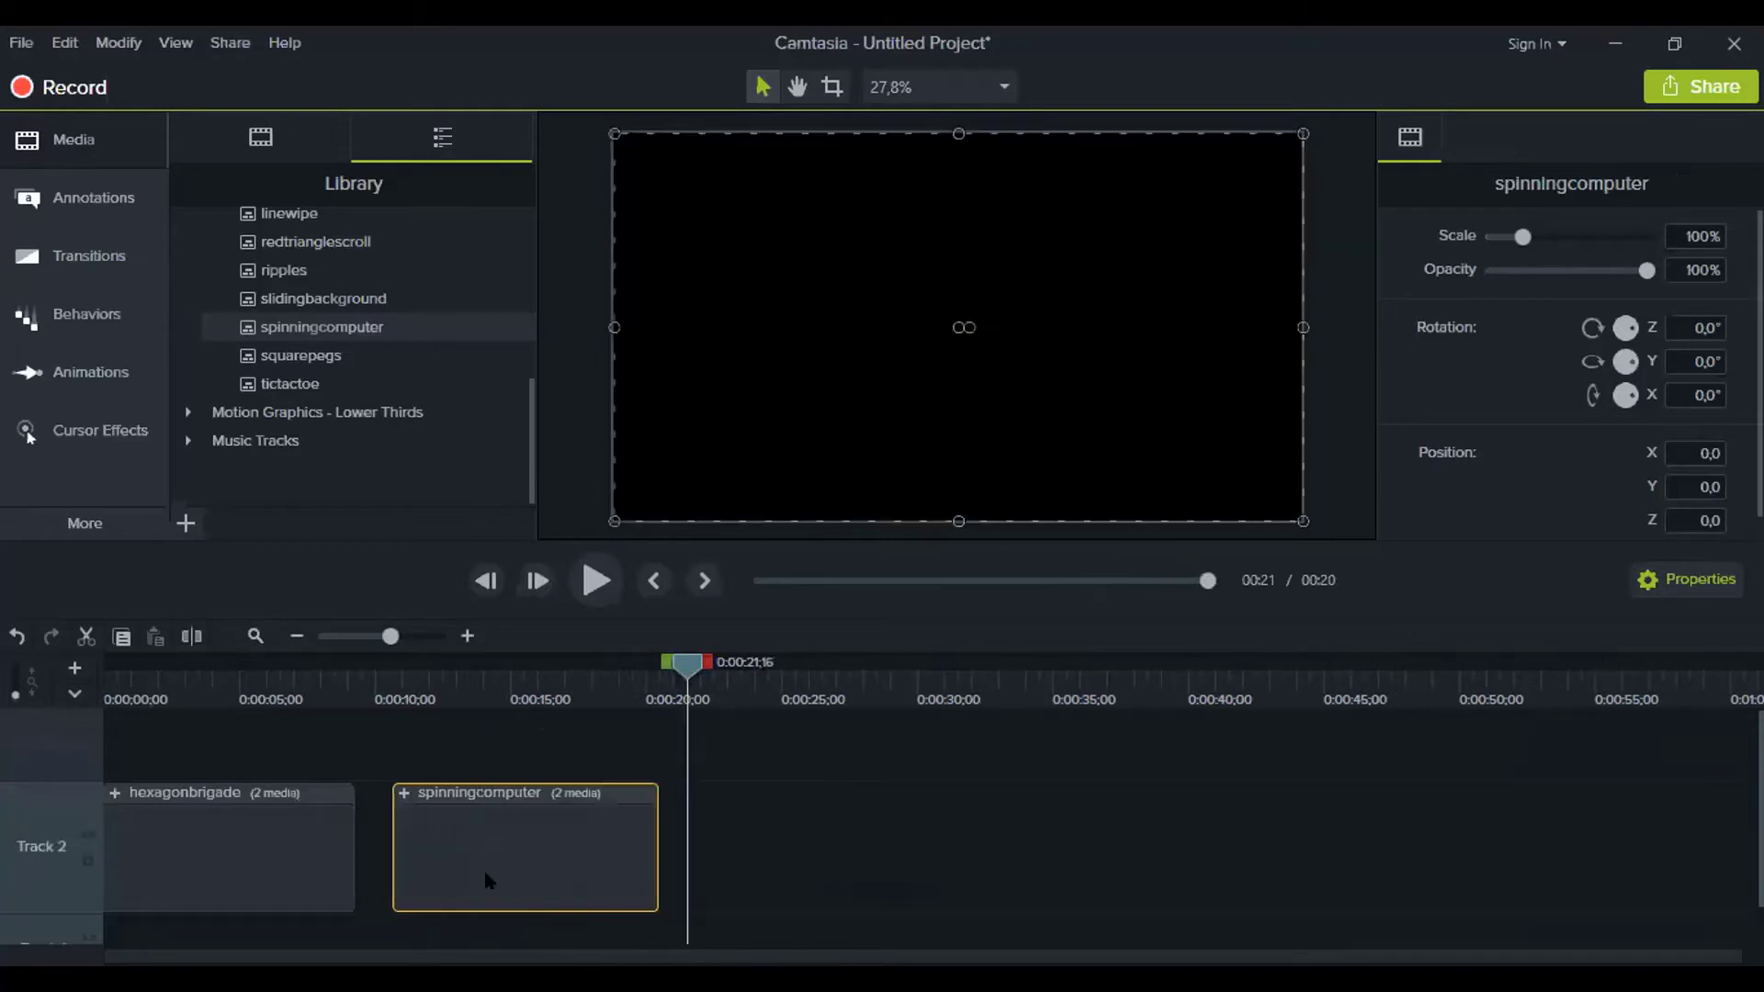
click(441, 680)
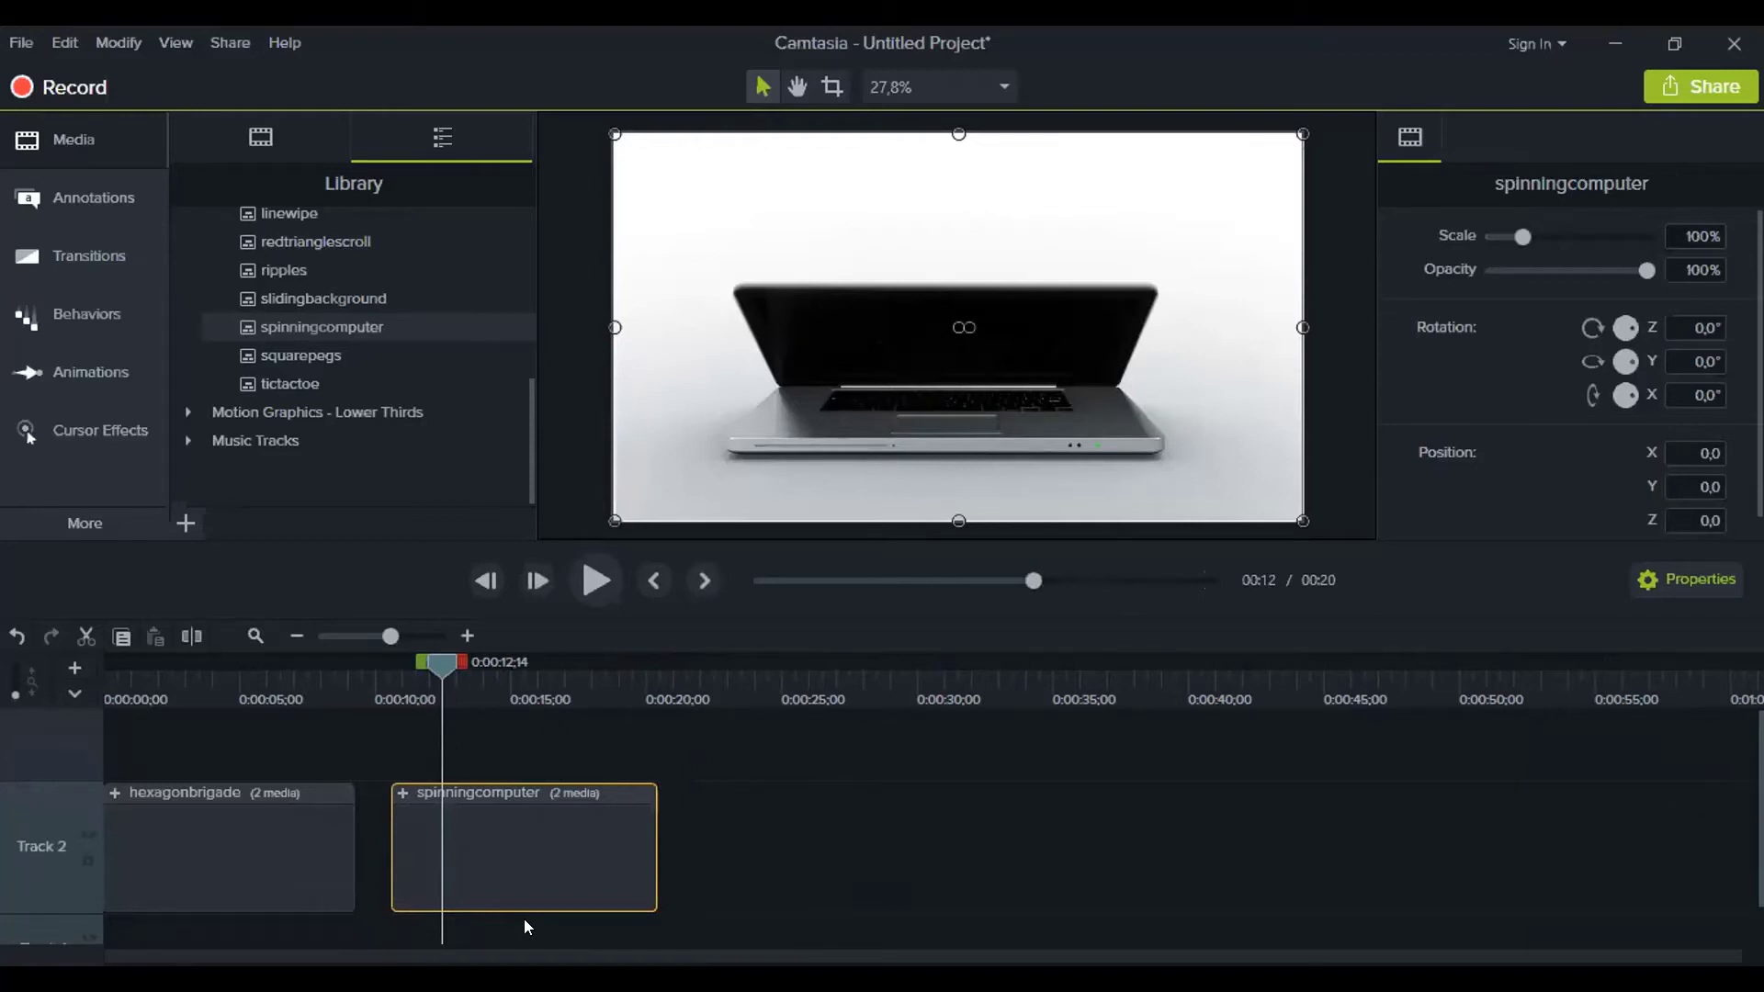
key(Delete)
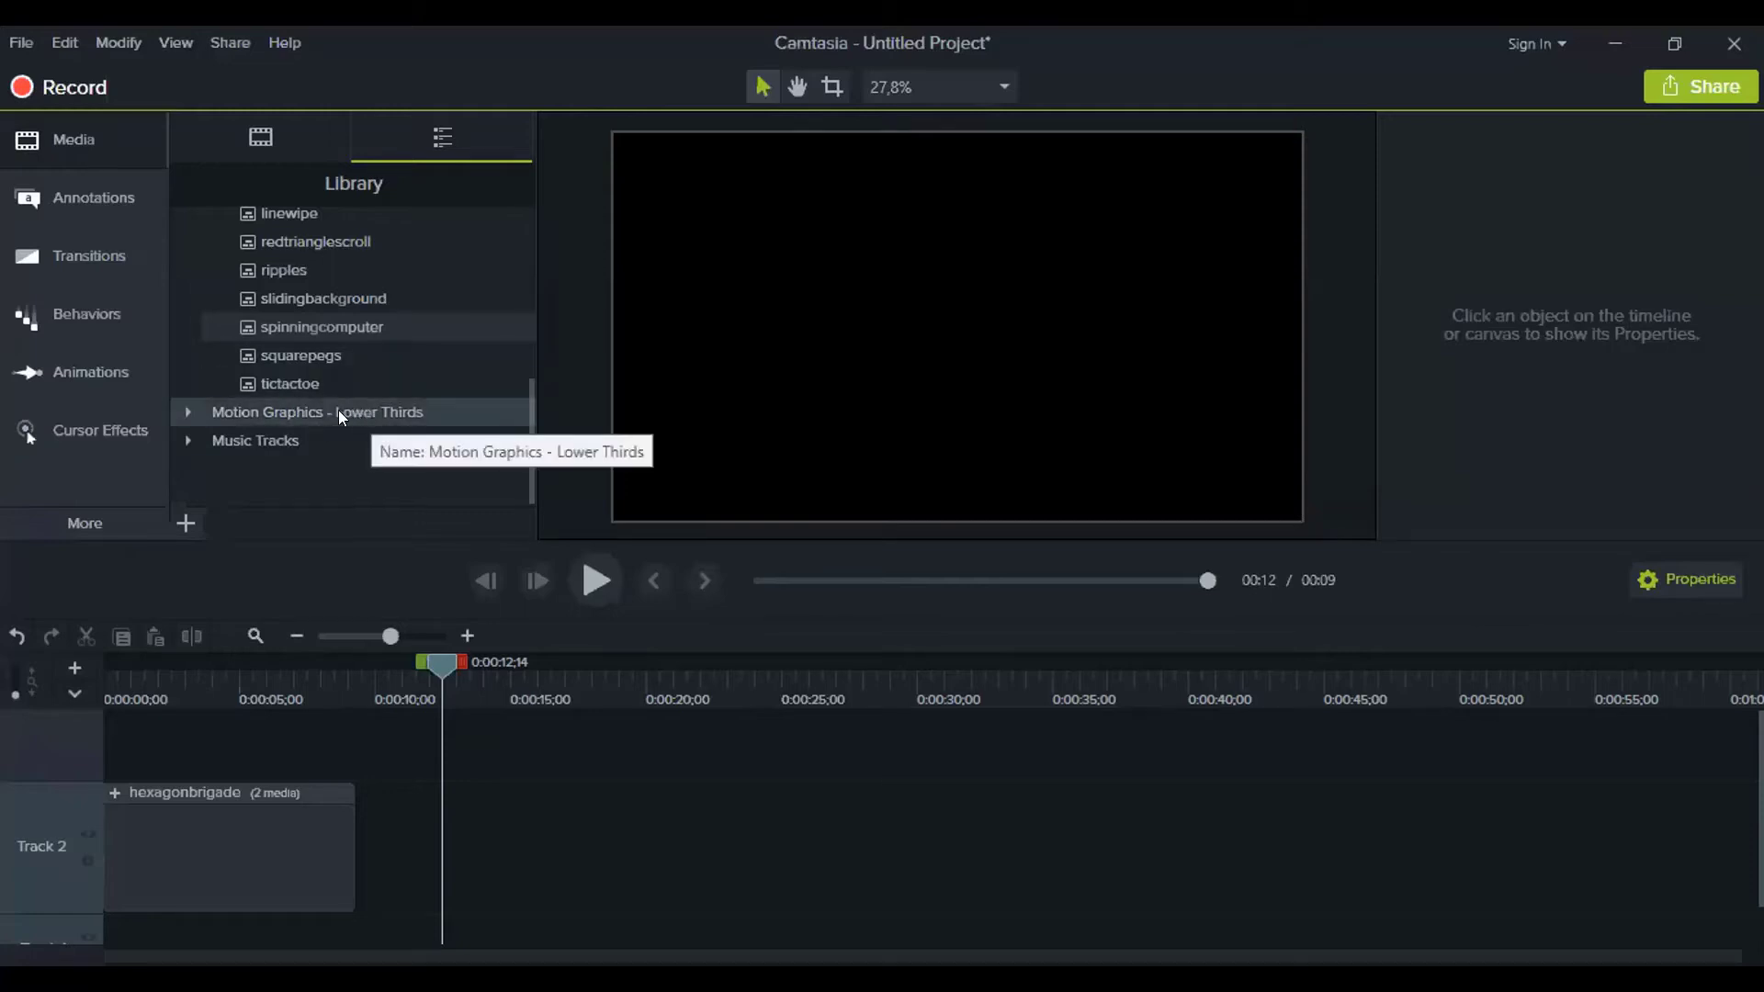
Expand the Motion Graphics - Lower Thirds folder and scroll through its templates
click(185, 412)
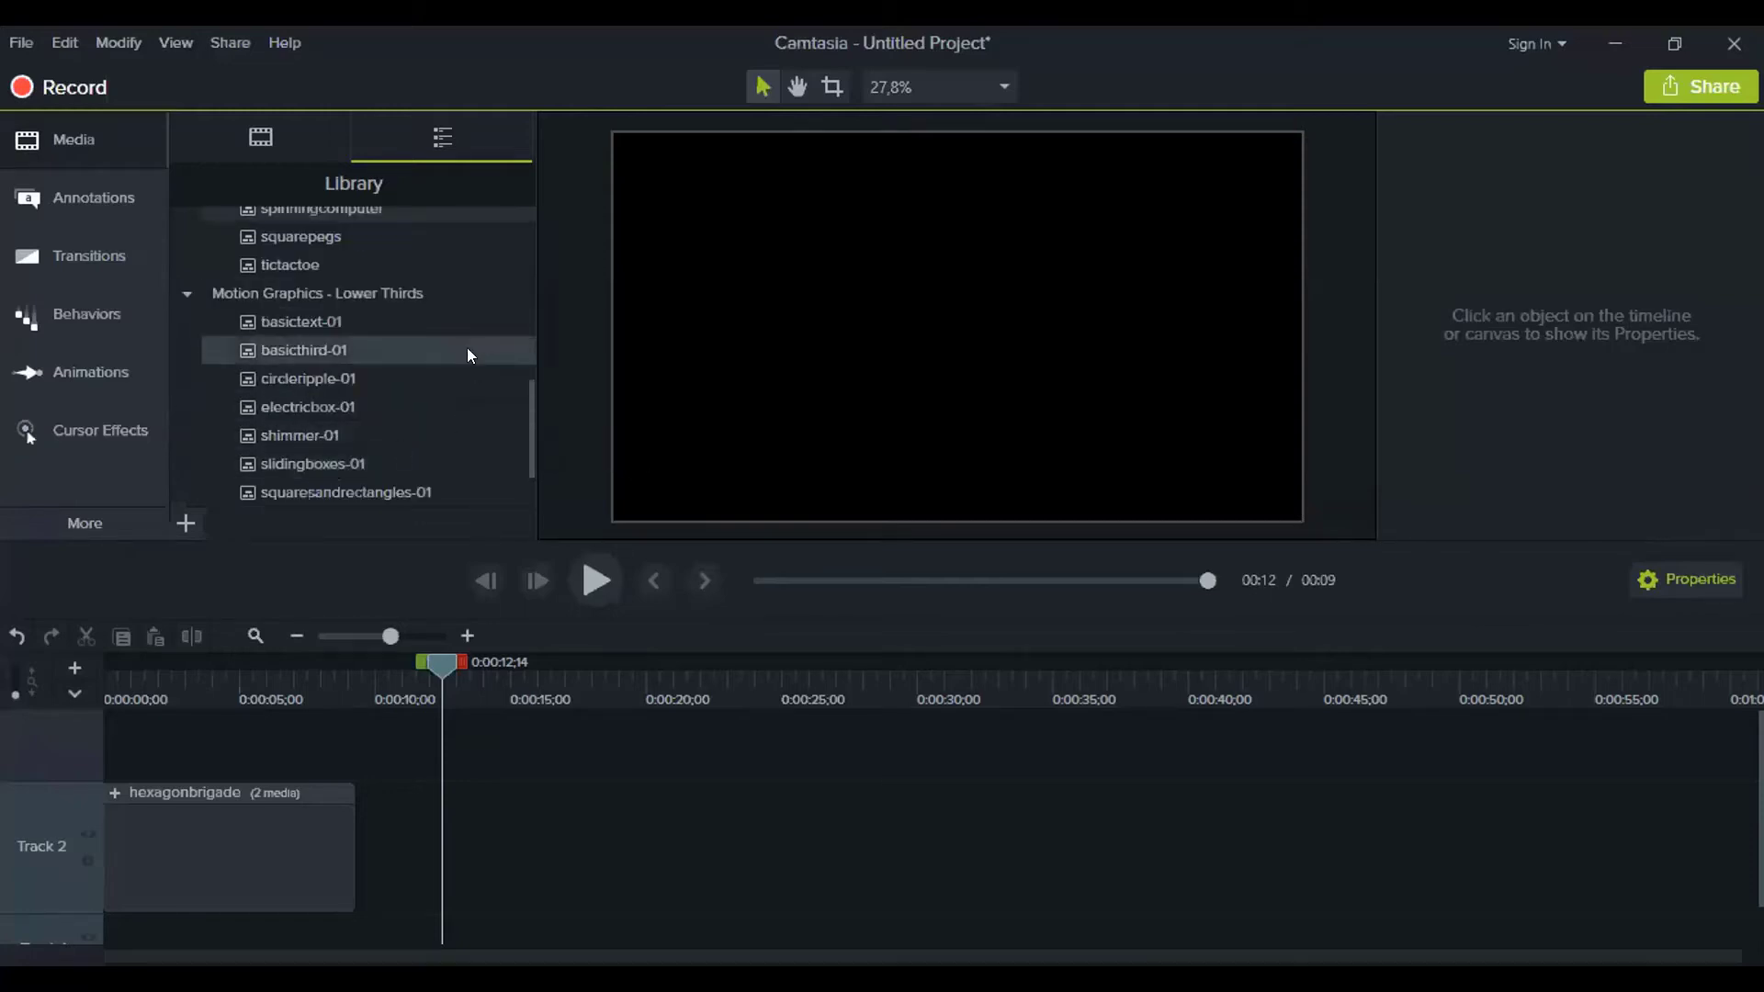
scroll(270, 327, down, 1)
scroll(320, 439, up, 2)
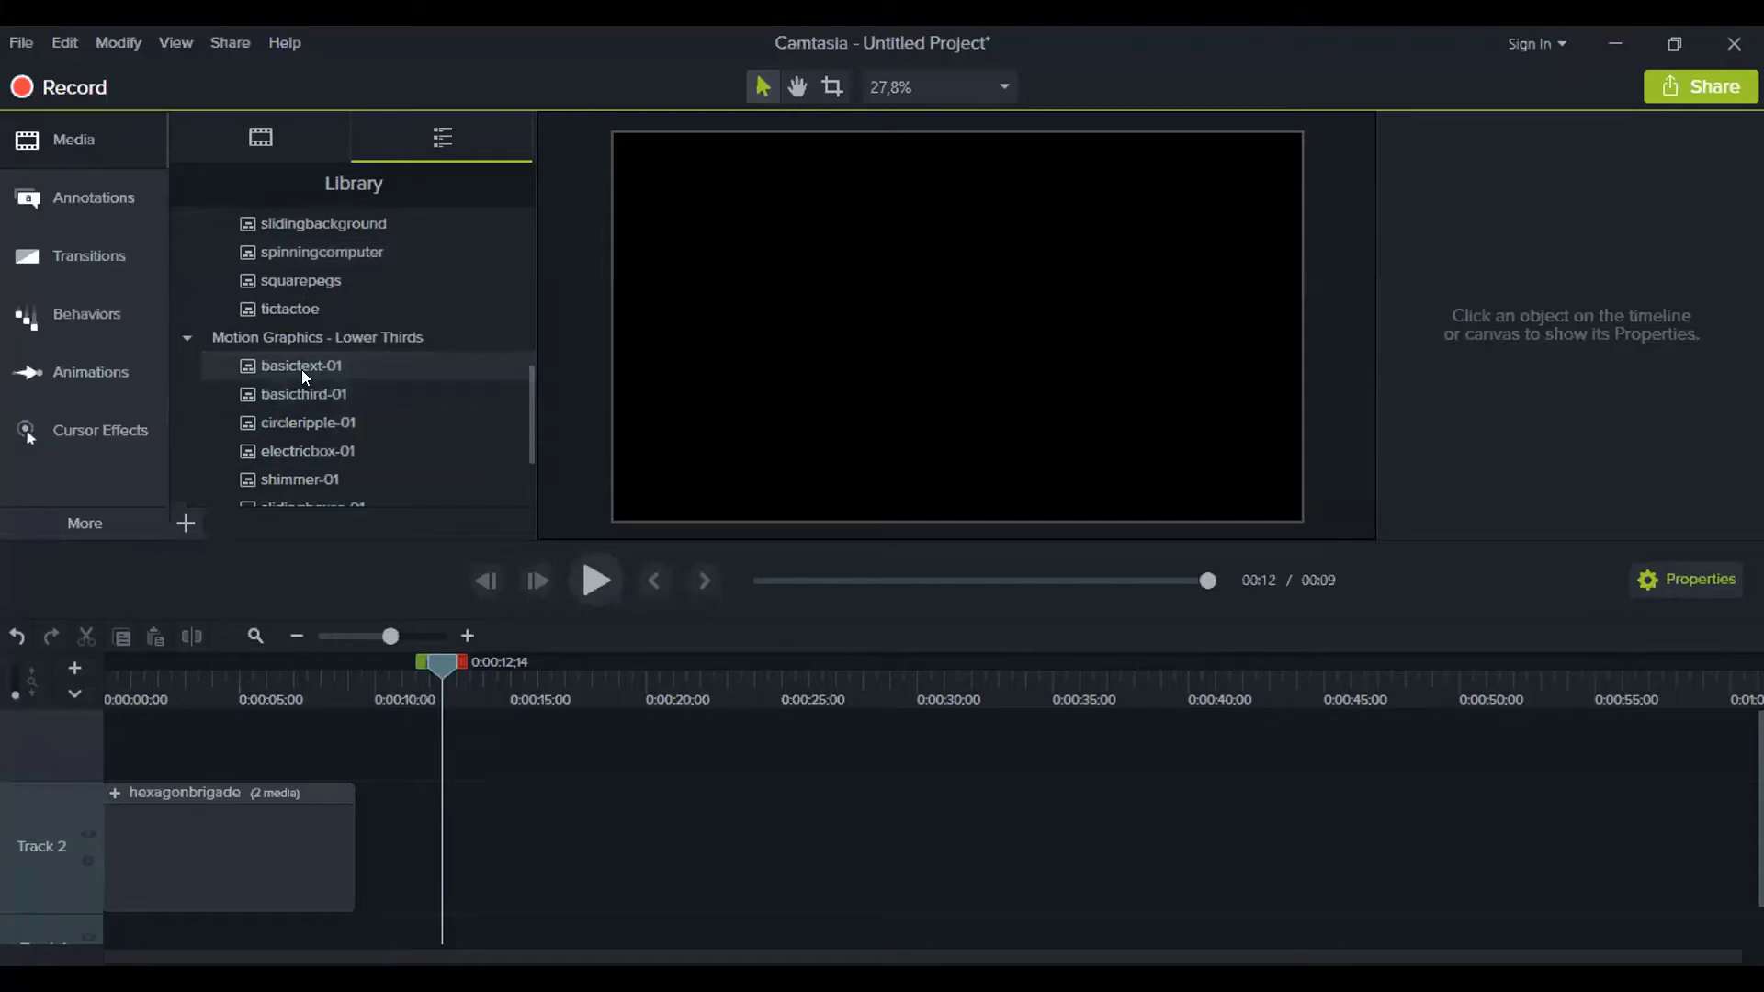
Add basictext-01 to Track 2 after the intro and scrub to where its title appears
drag(315, 404, 441, 836)
click(457, 735)
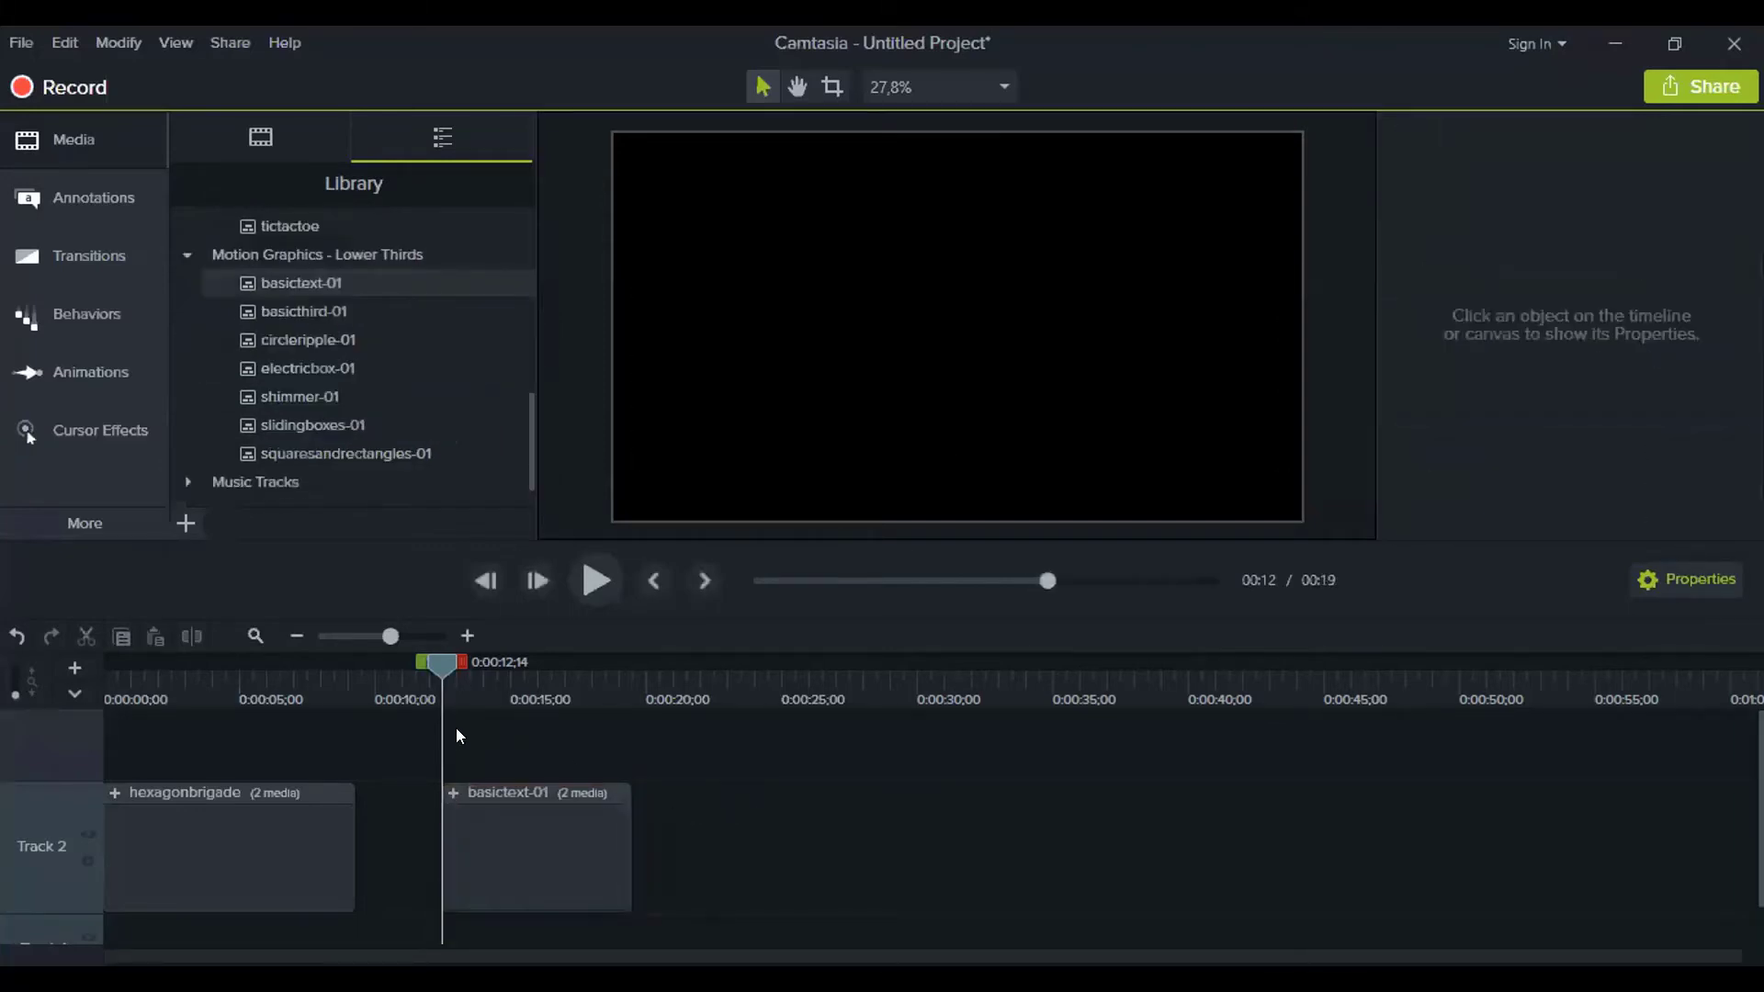
drag(442, 669, 507, 702)
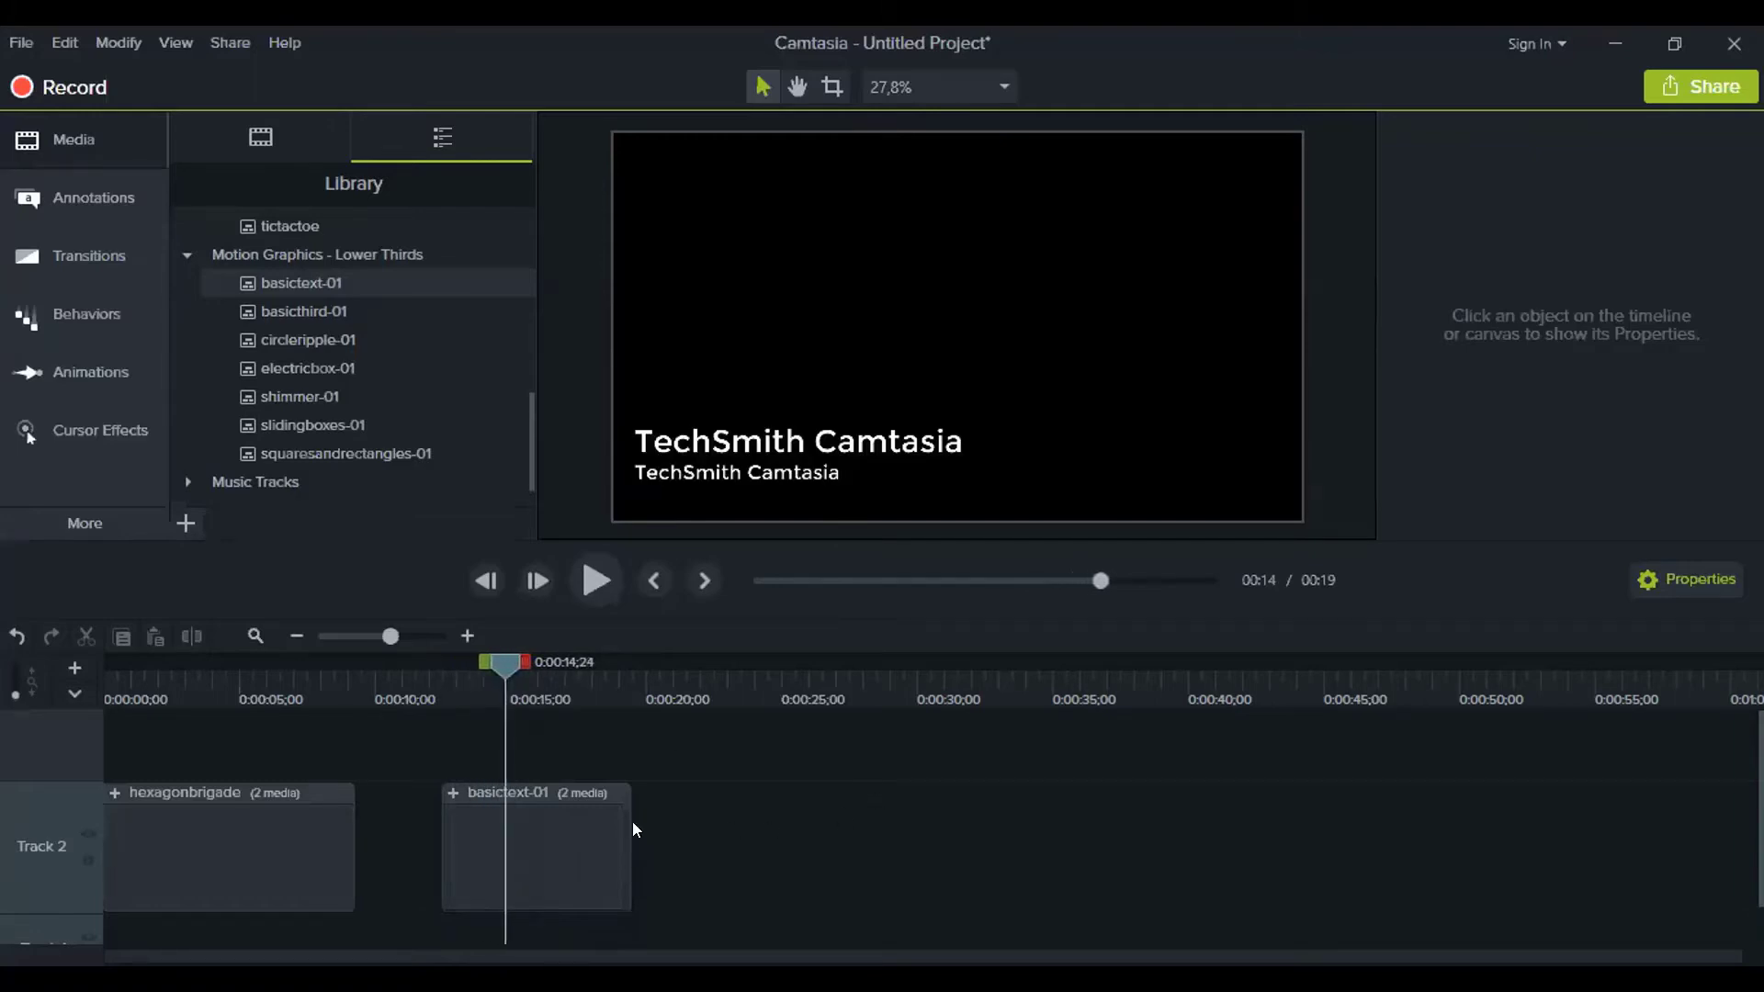
Expand the basictext-01 group, zoom the timeline in and select the subtitle text clip
click(454, 793)
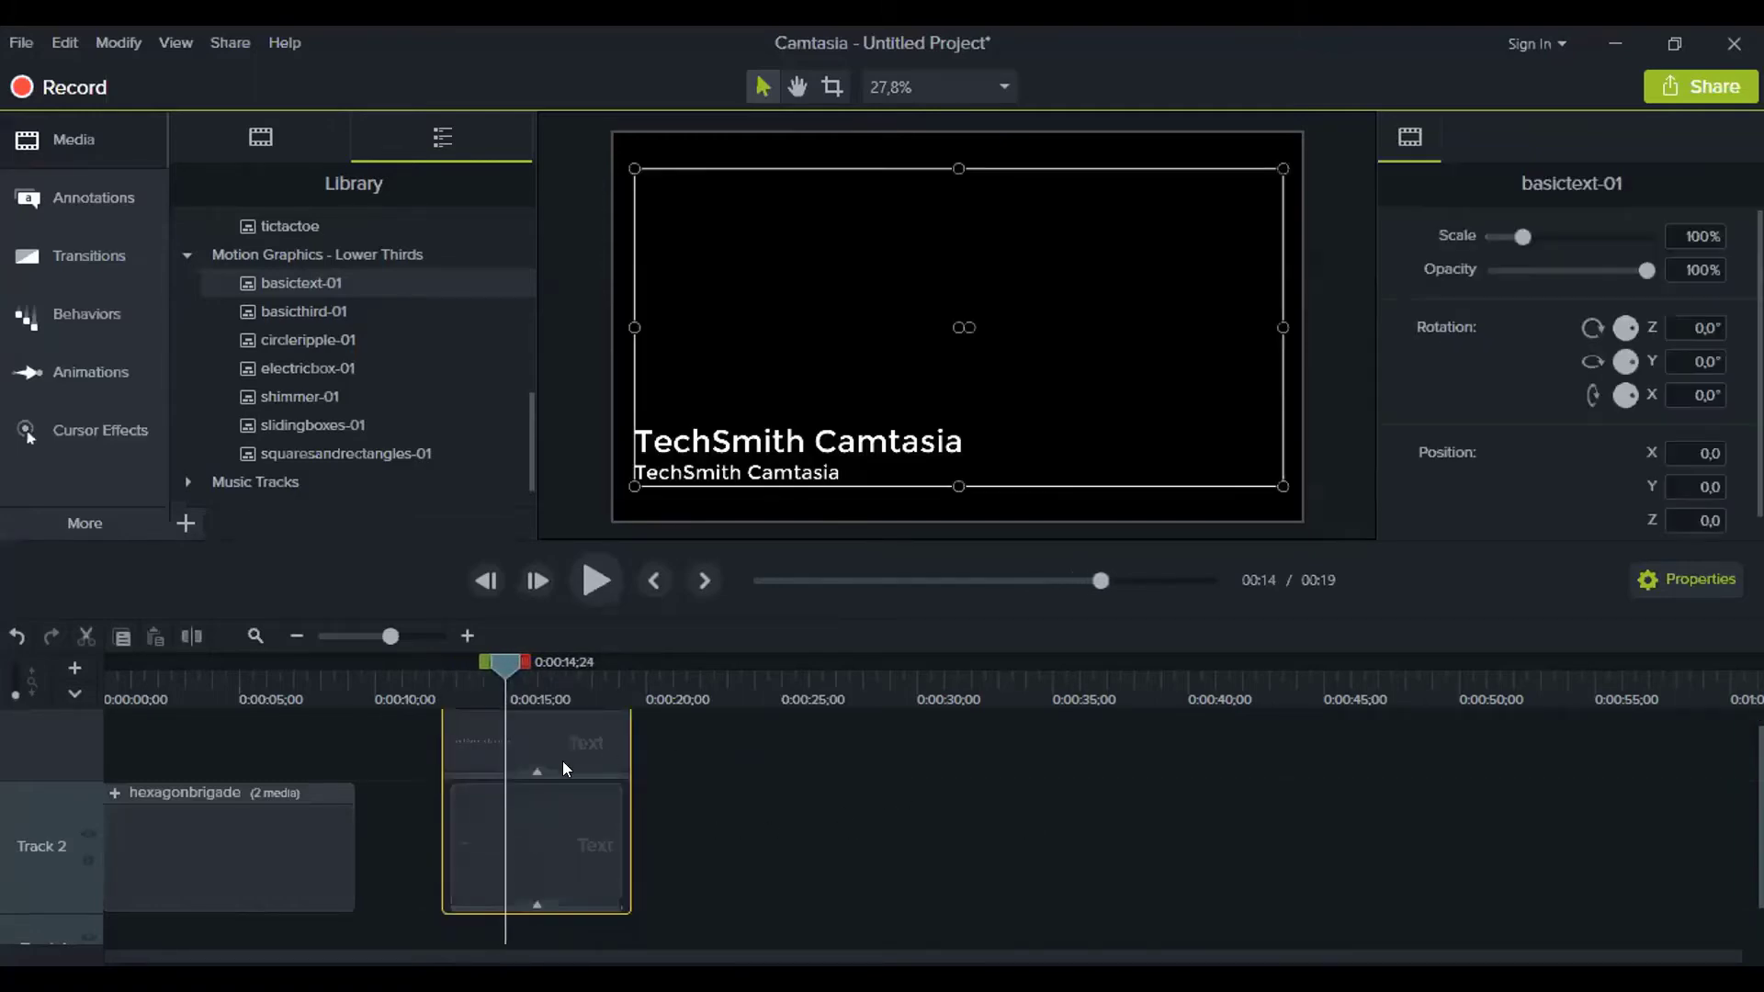
click(467, 635)
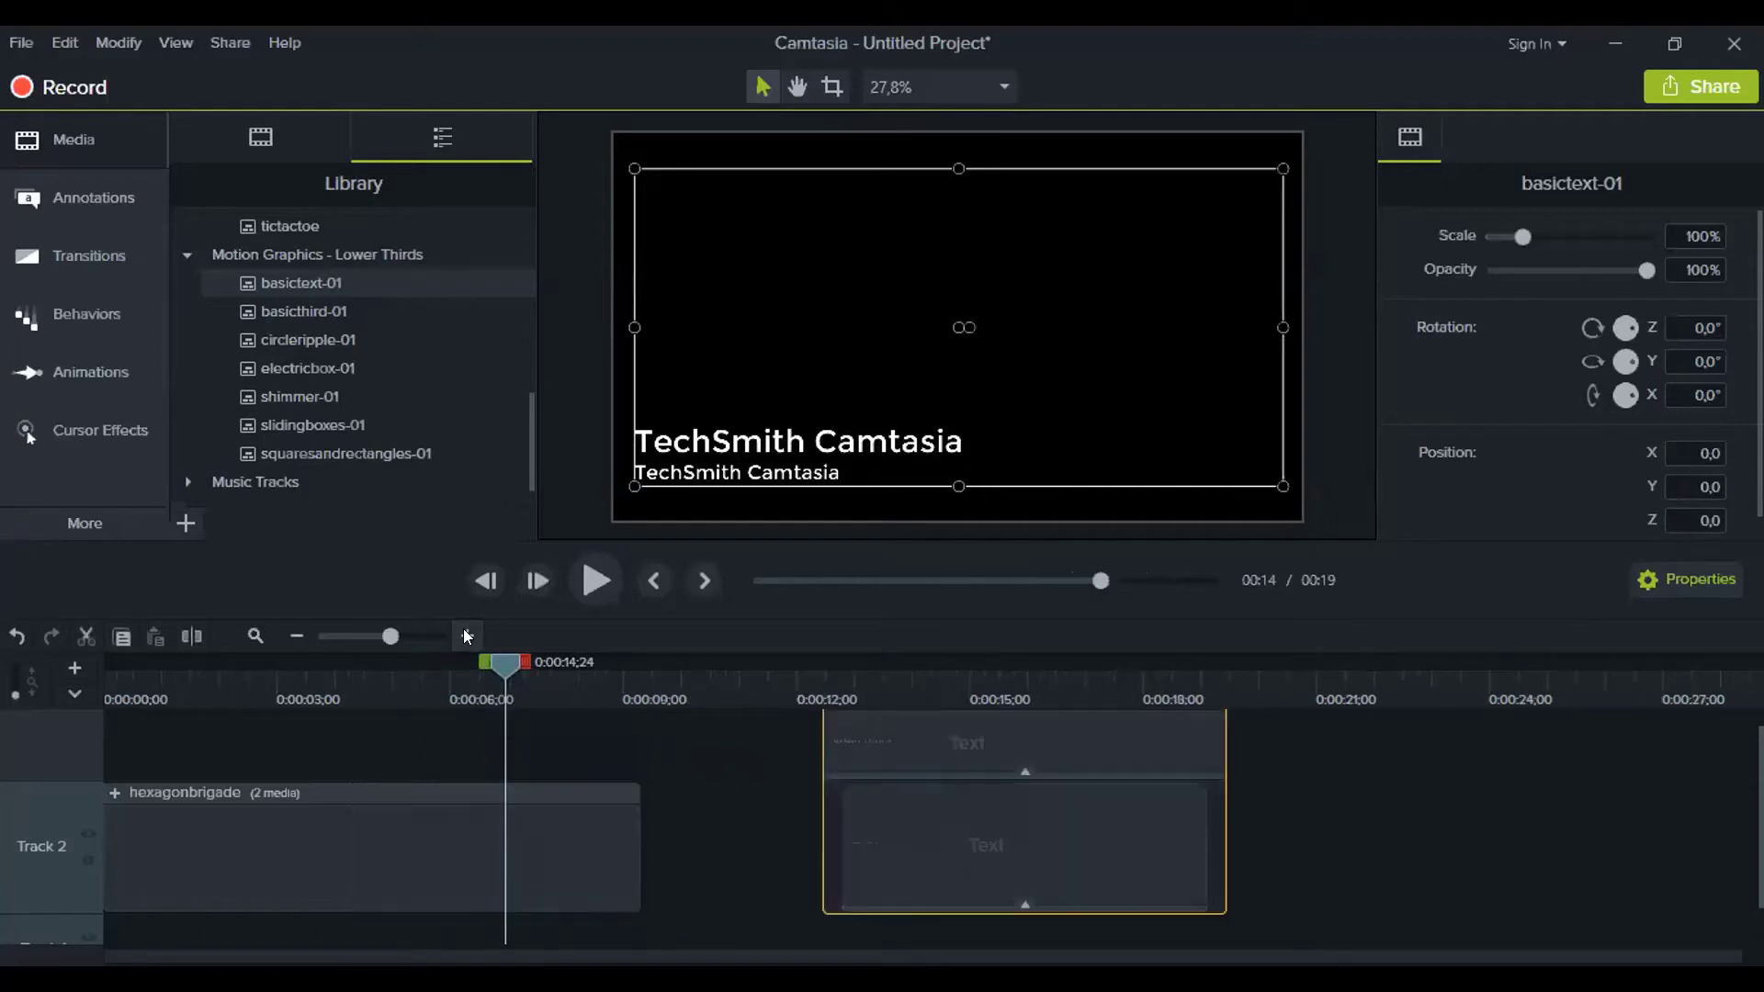
click(467, 636)
drag(834, 951, 870, 952)
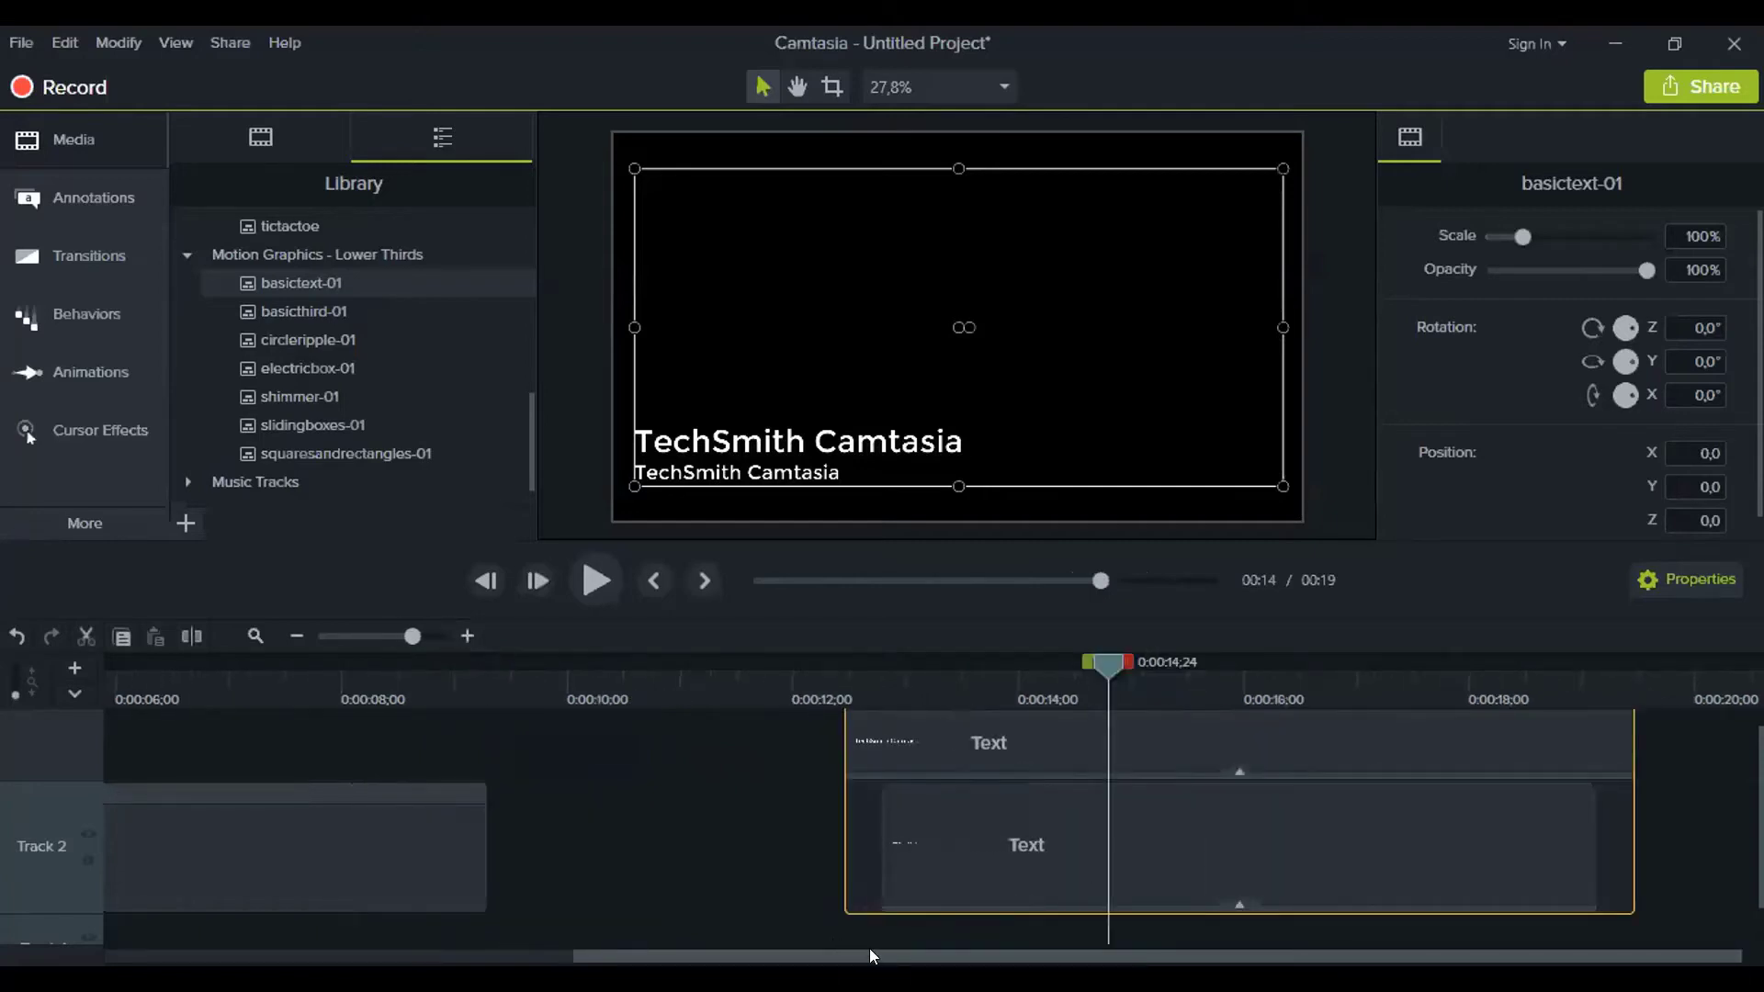
click(1011, 876)
Nudge the title text up slightly and replace it with the person's name
click(1011, 756)
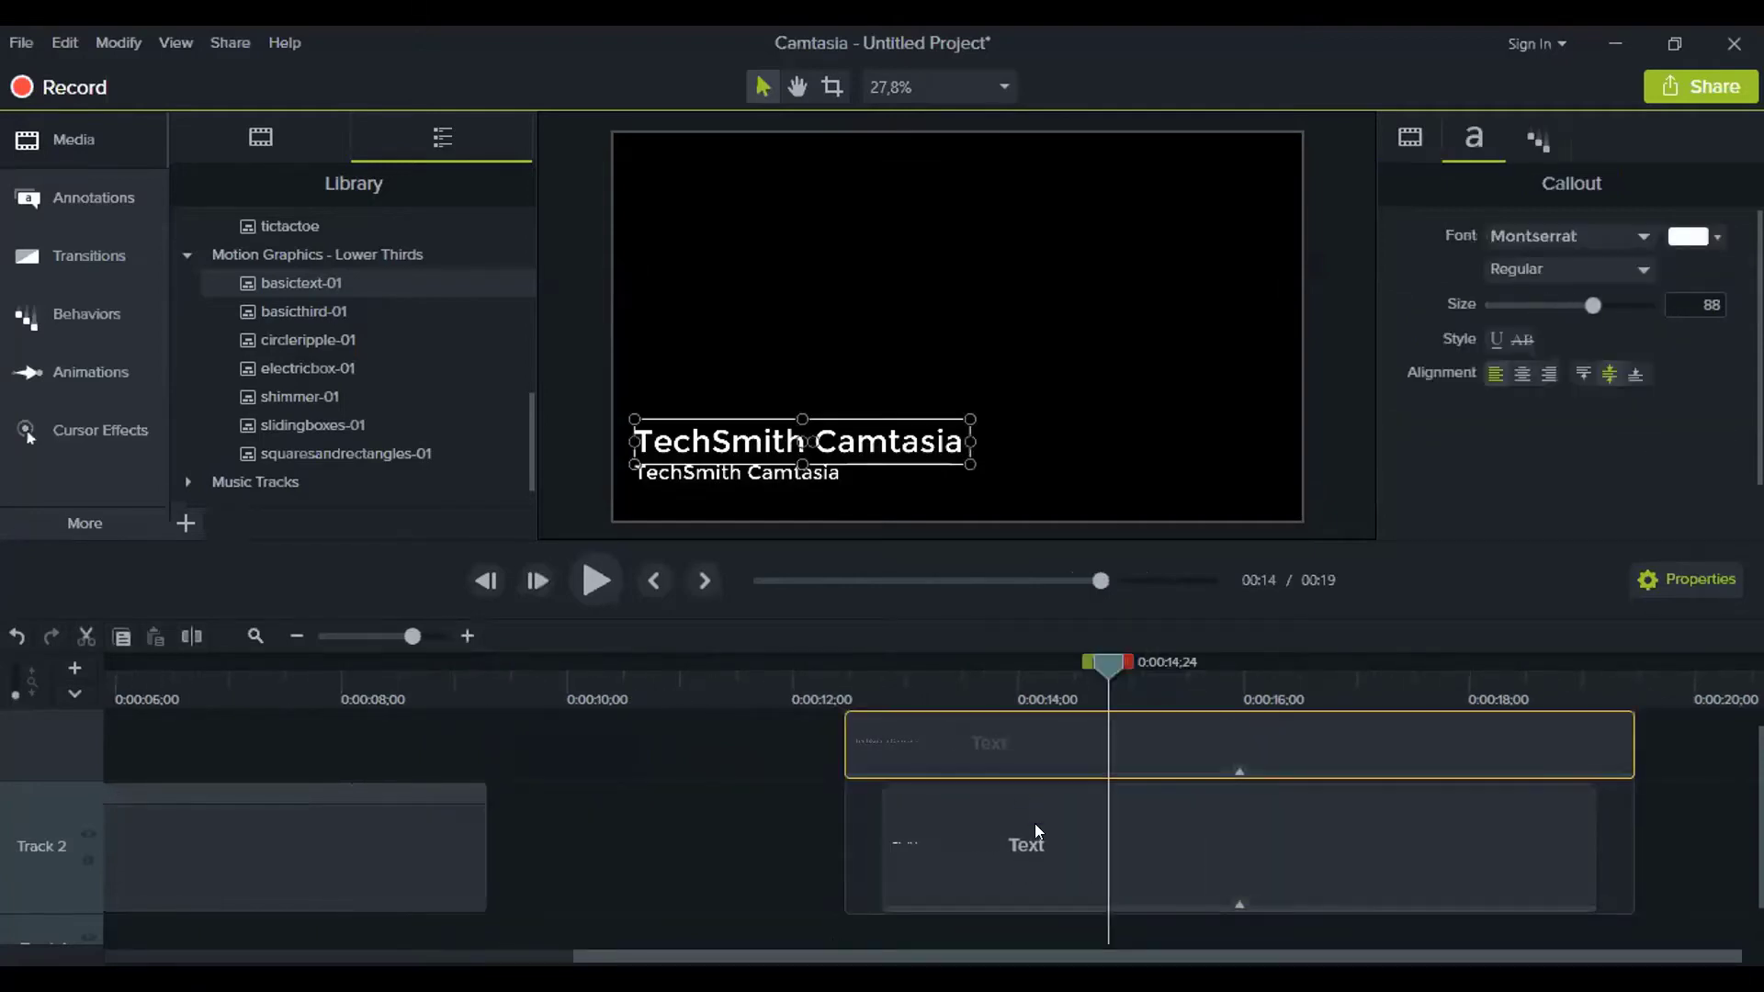
click(1036, 832)
click(1001, 735)
click(1004, 844)
click(994, 750)
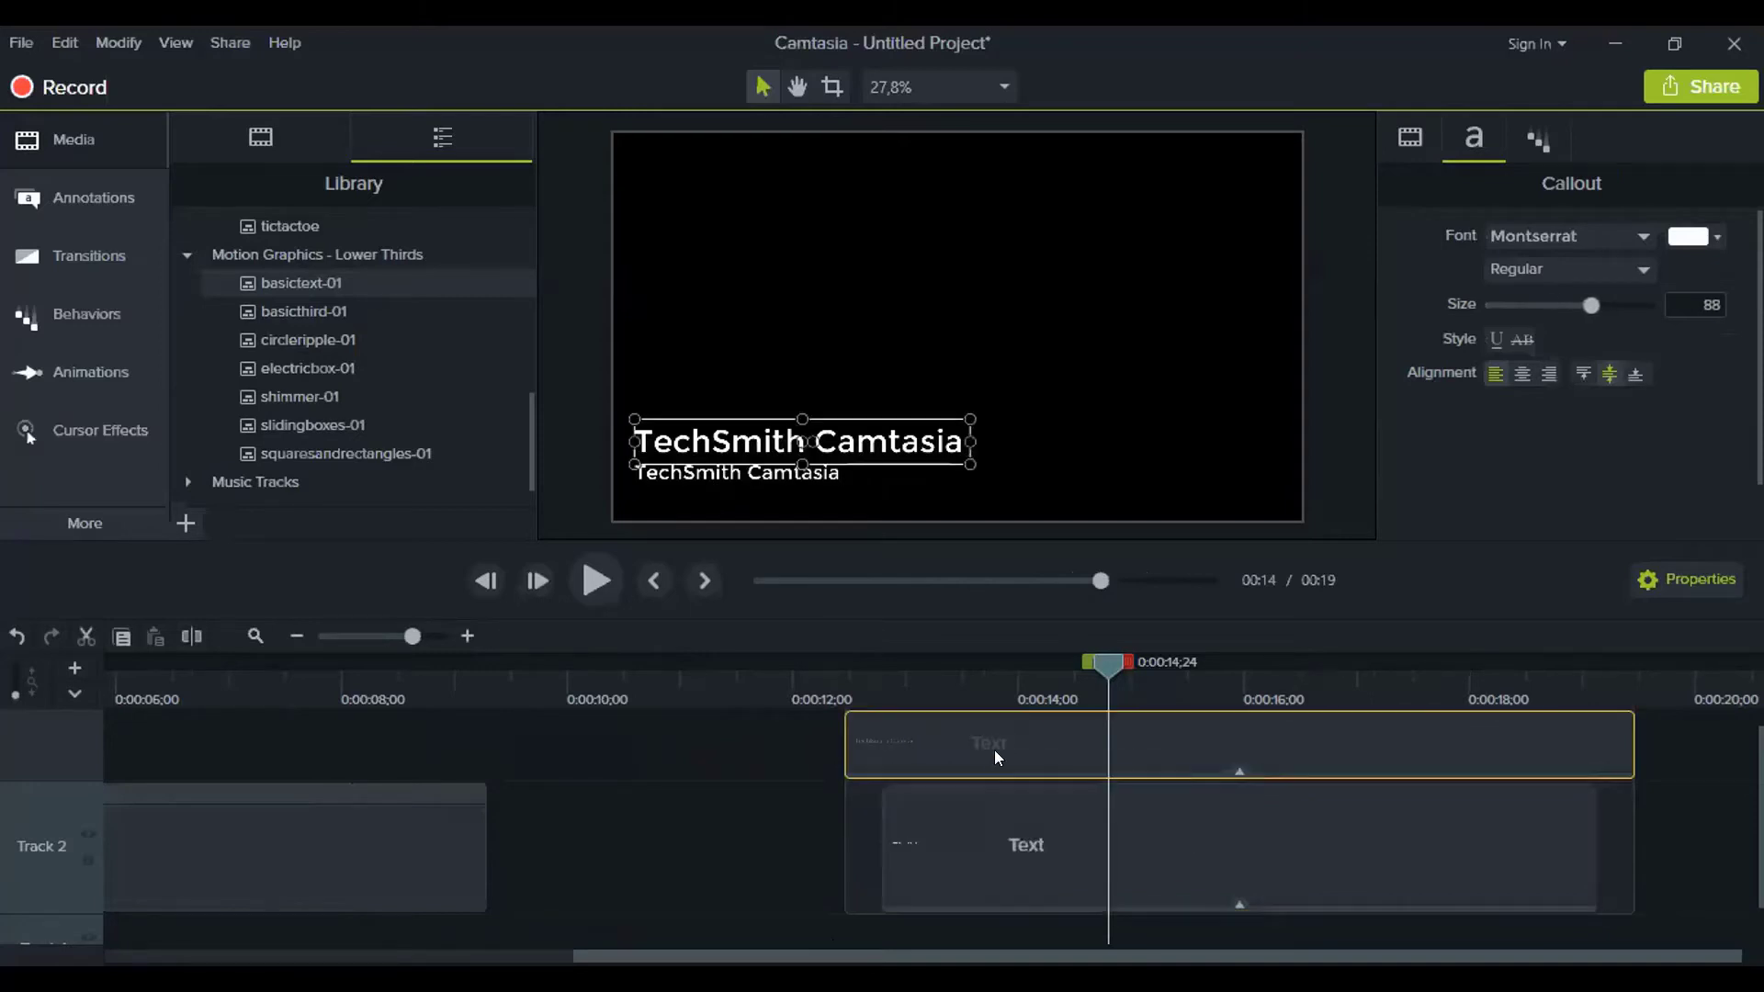
drag(885, 436, 885, 432)
double_click(885, 432)
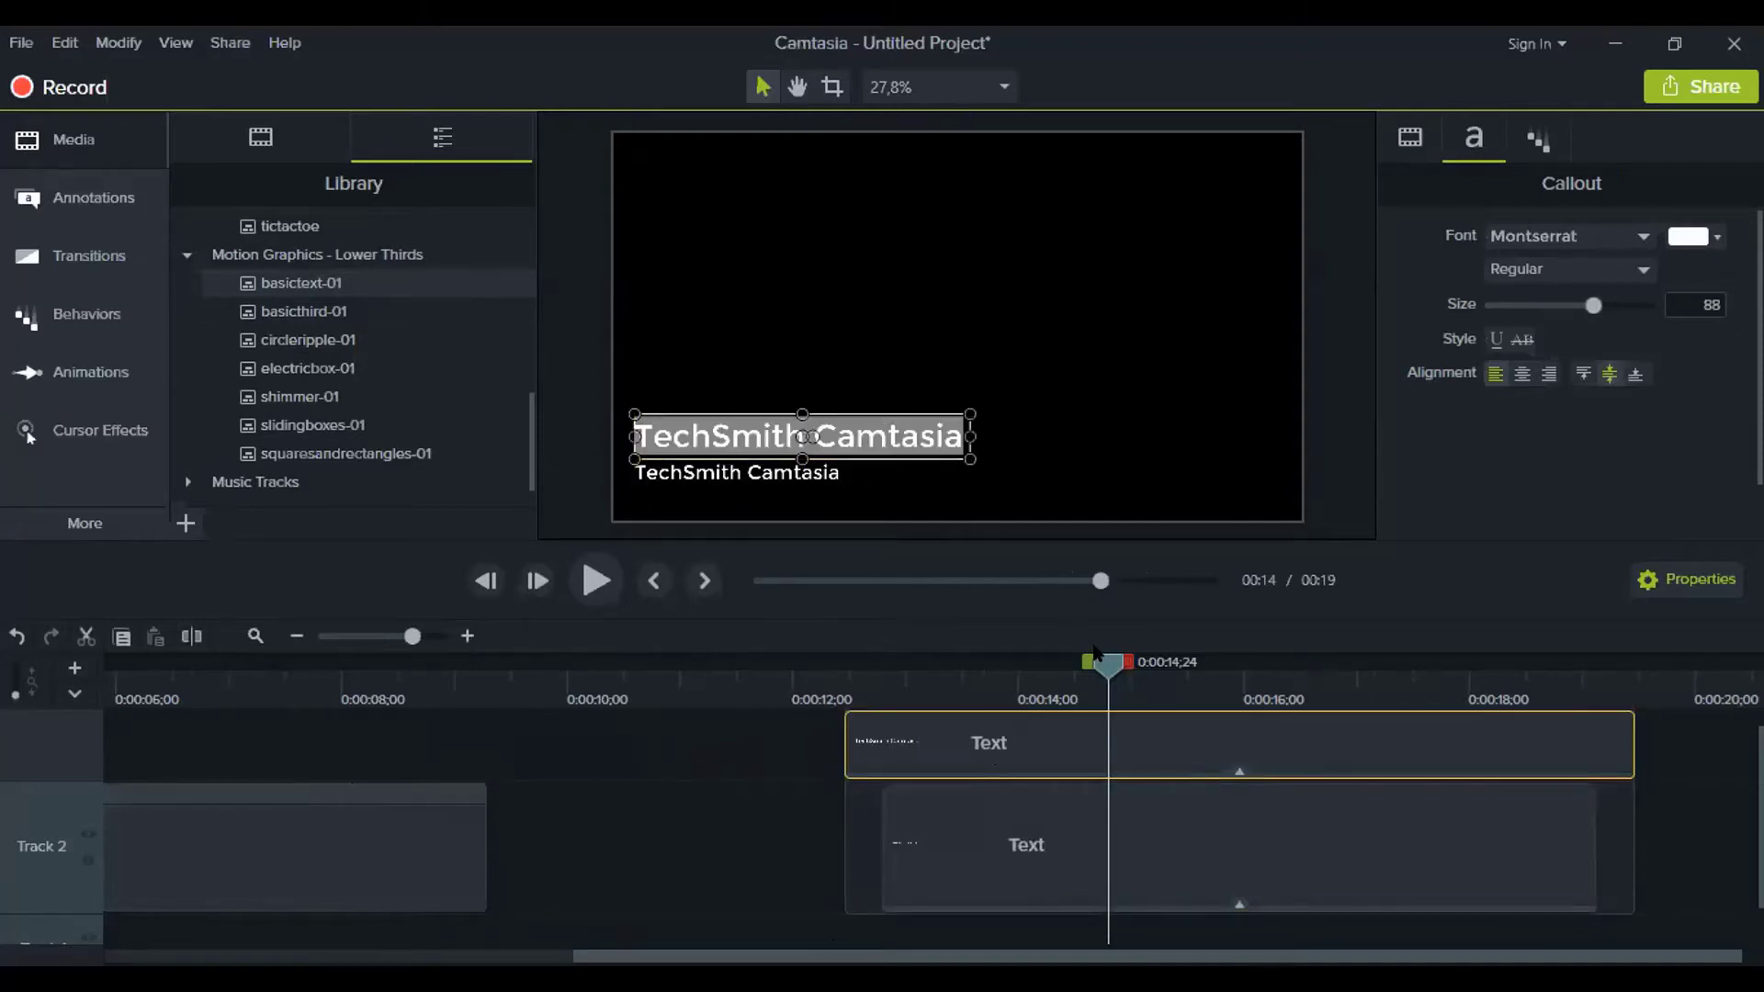
text(Fio)
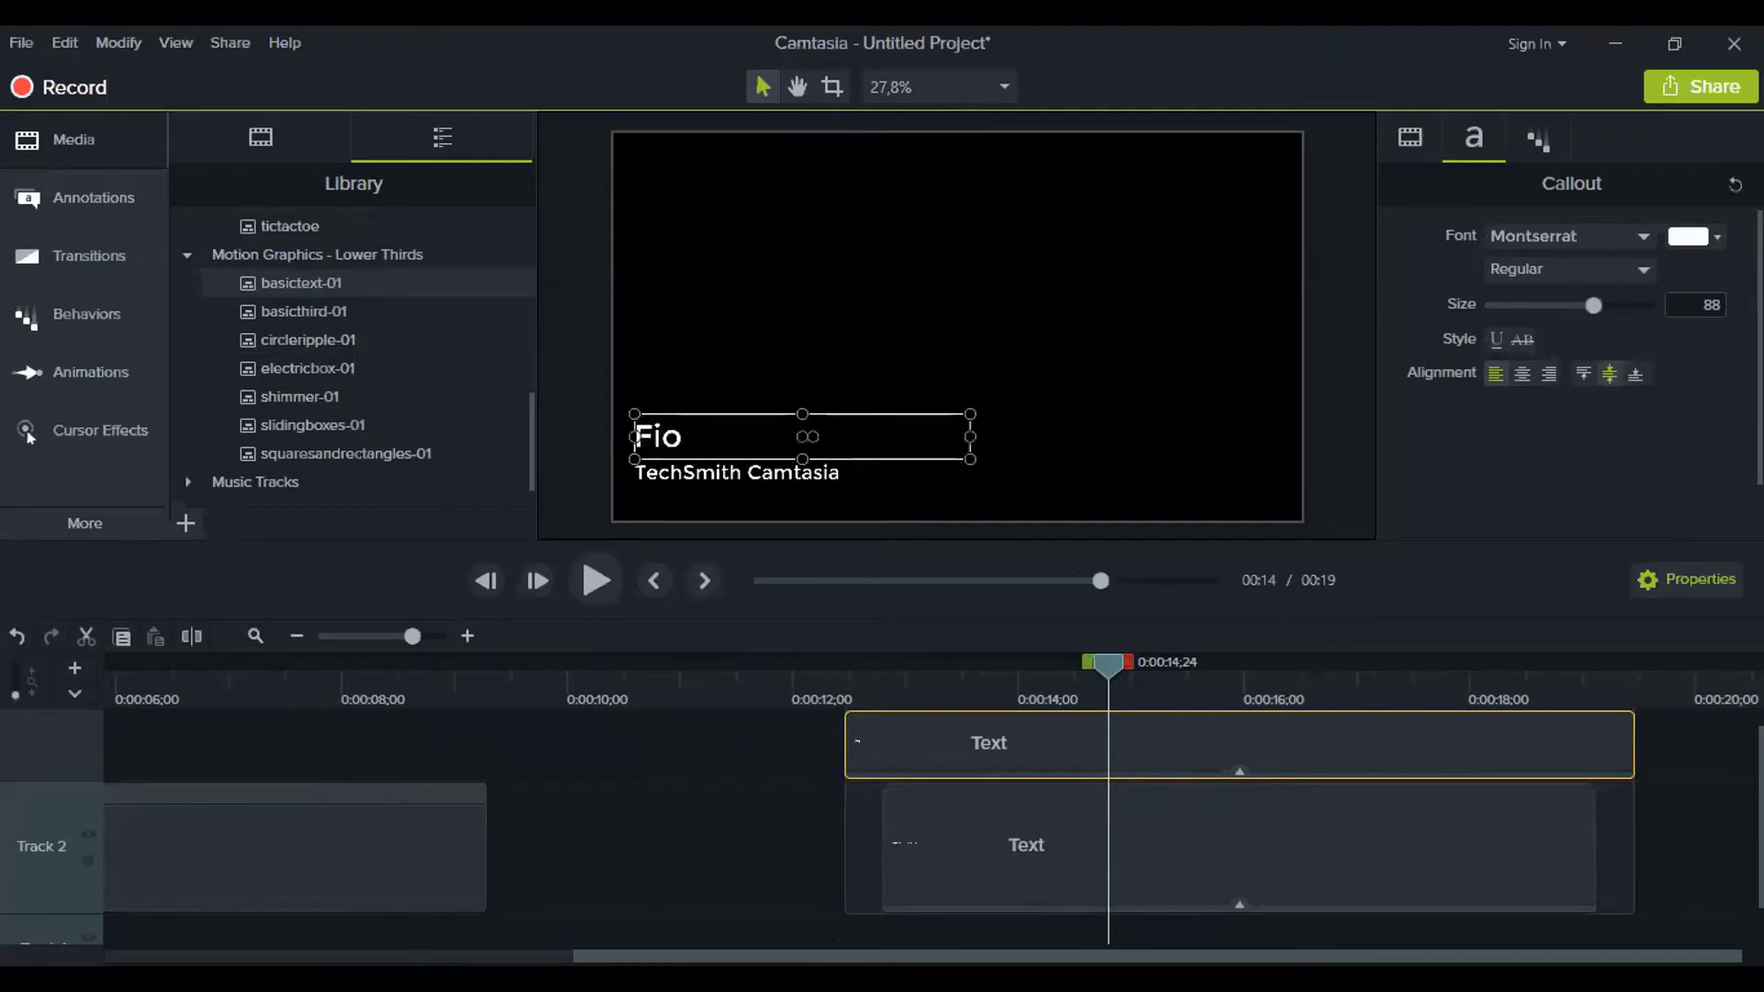
Change the subtitle text to 'Graphic Designer' and deselect the clip
click(976, 843)
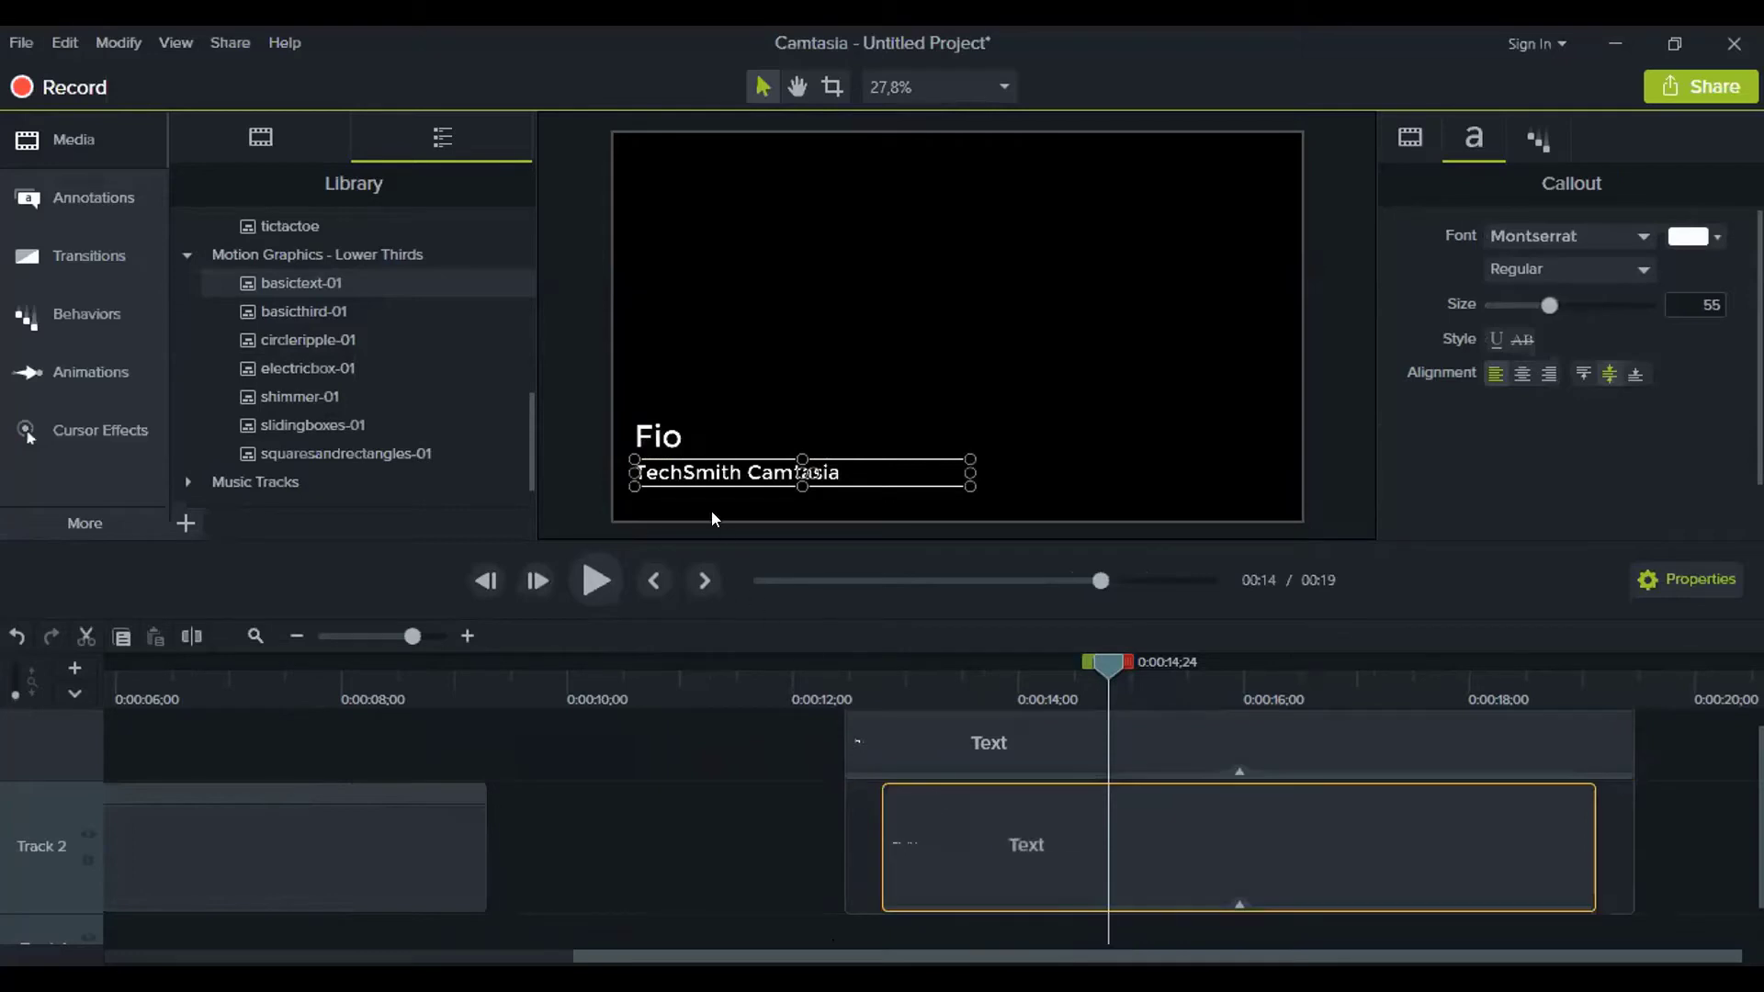
double_click(682, 470)
text(C)
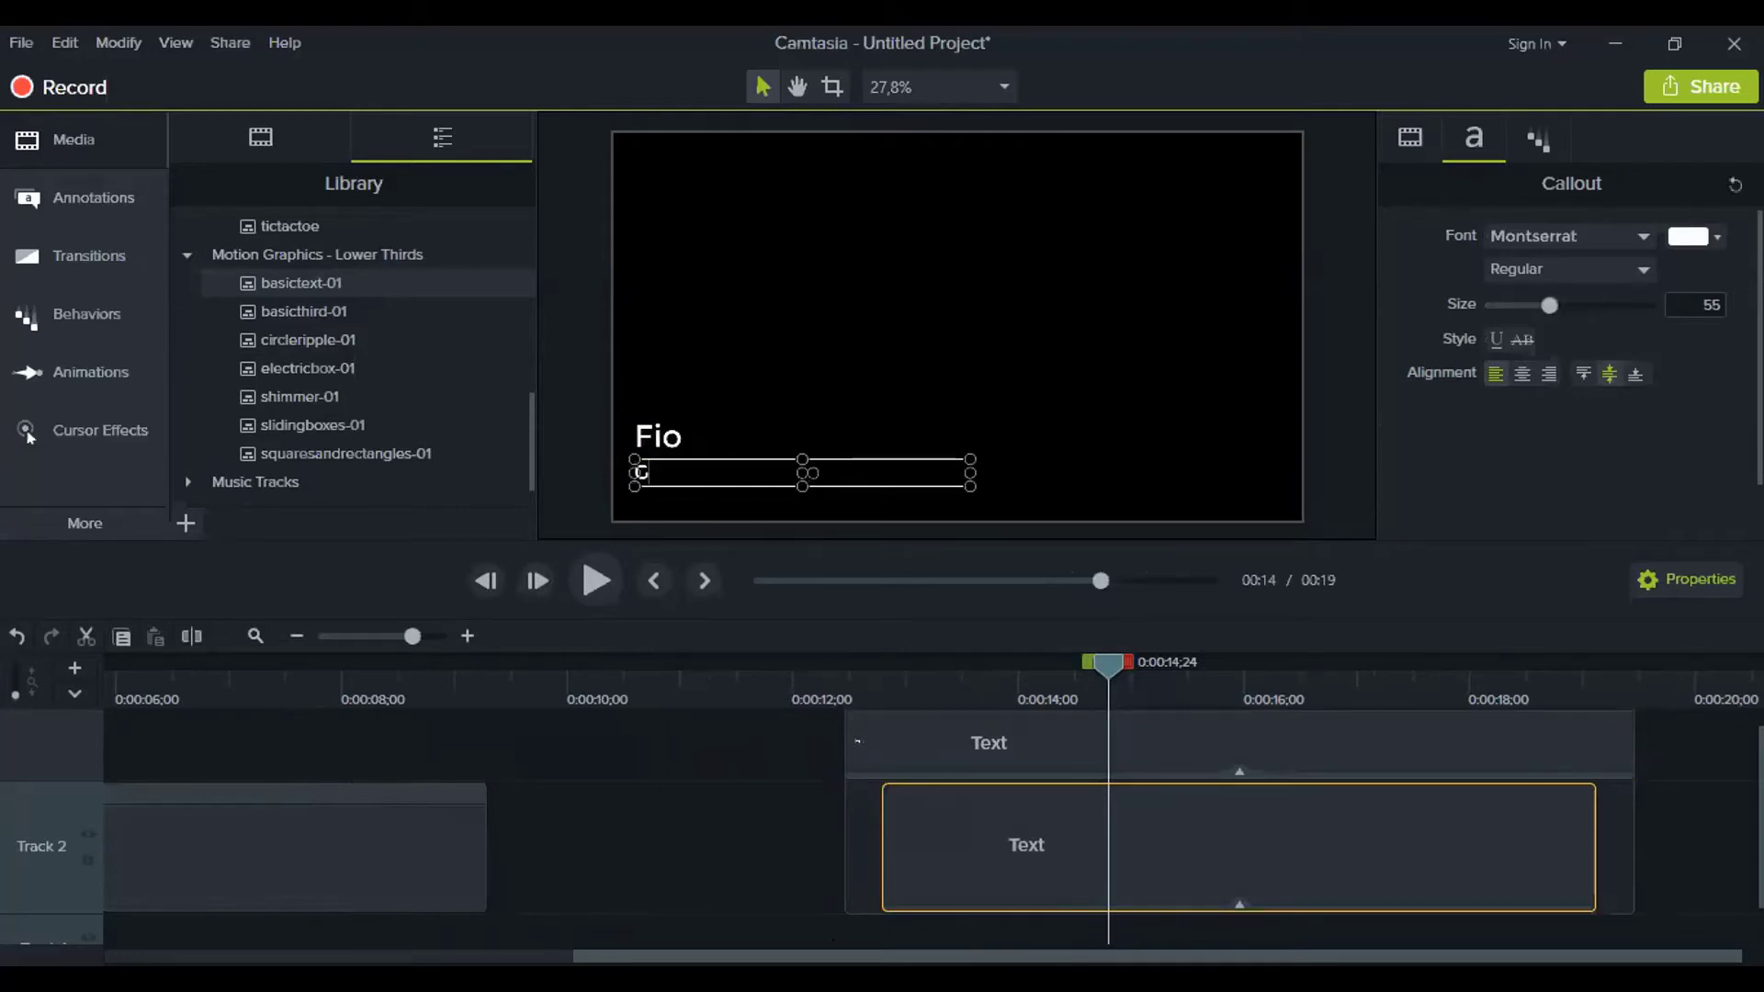
text(raphic Designer)
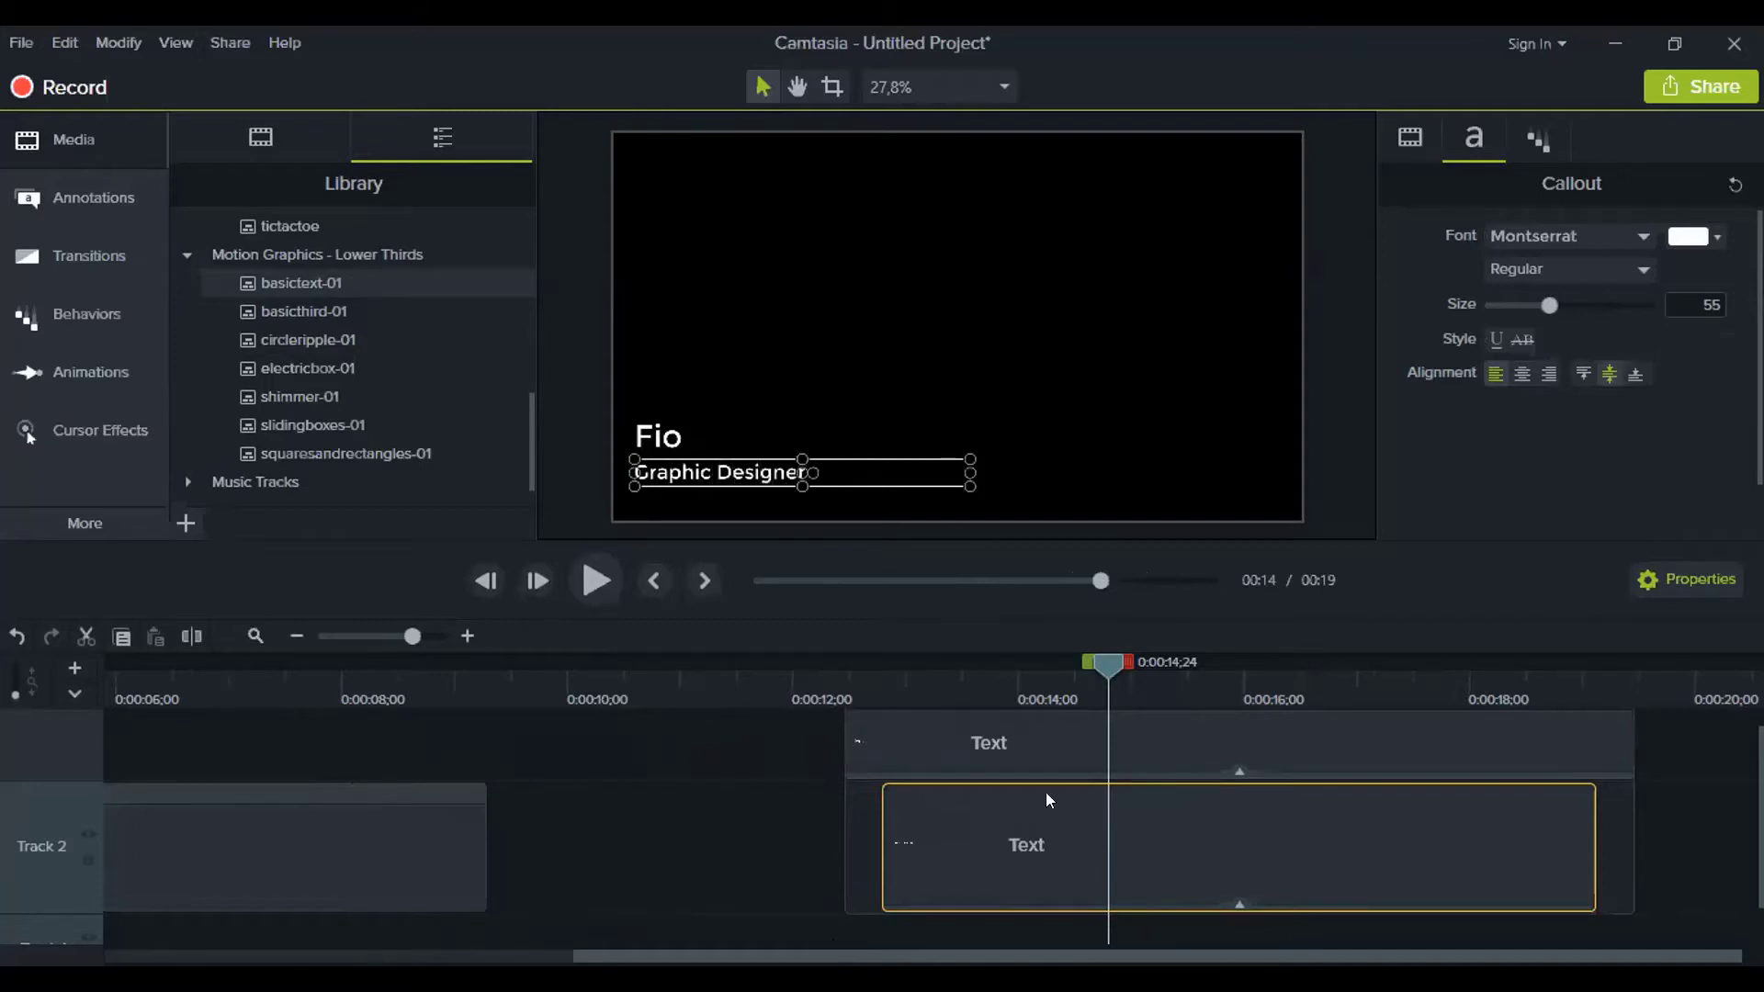
click(1697, 882)
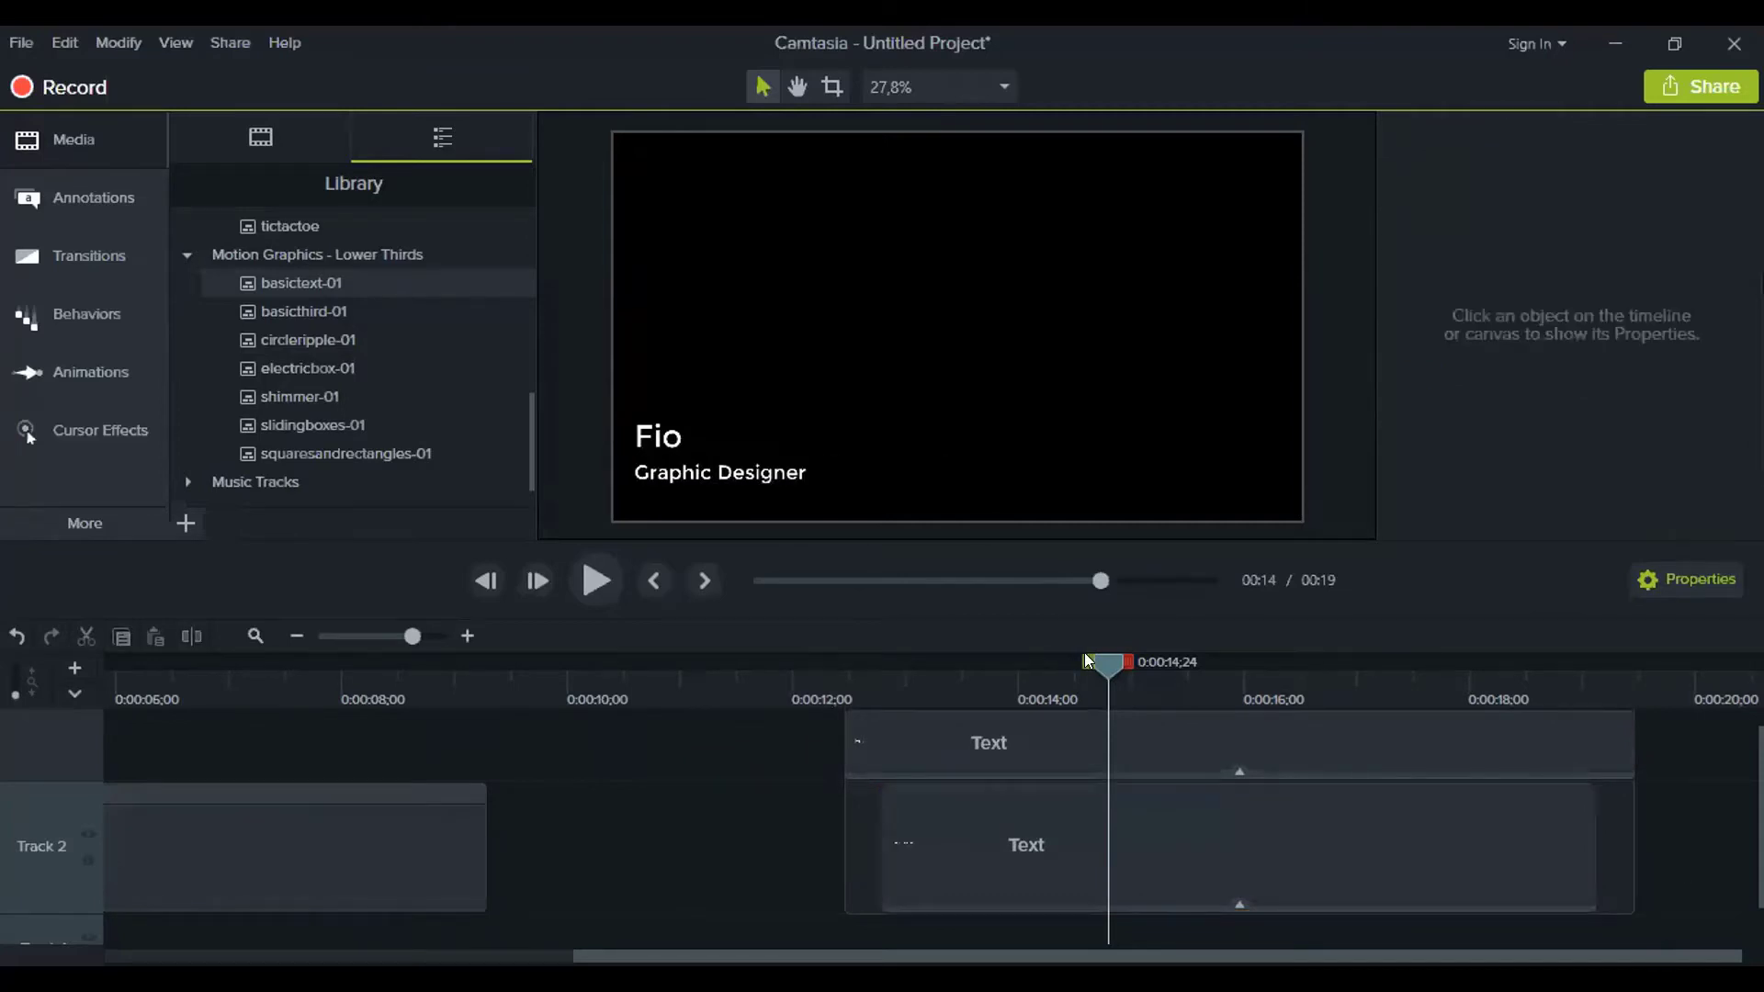
drag(1087, 661, 810, 661)
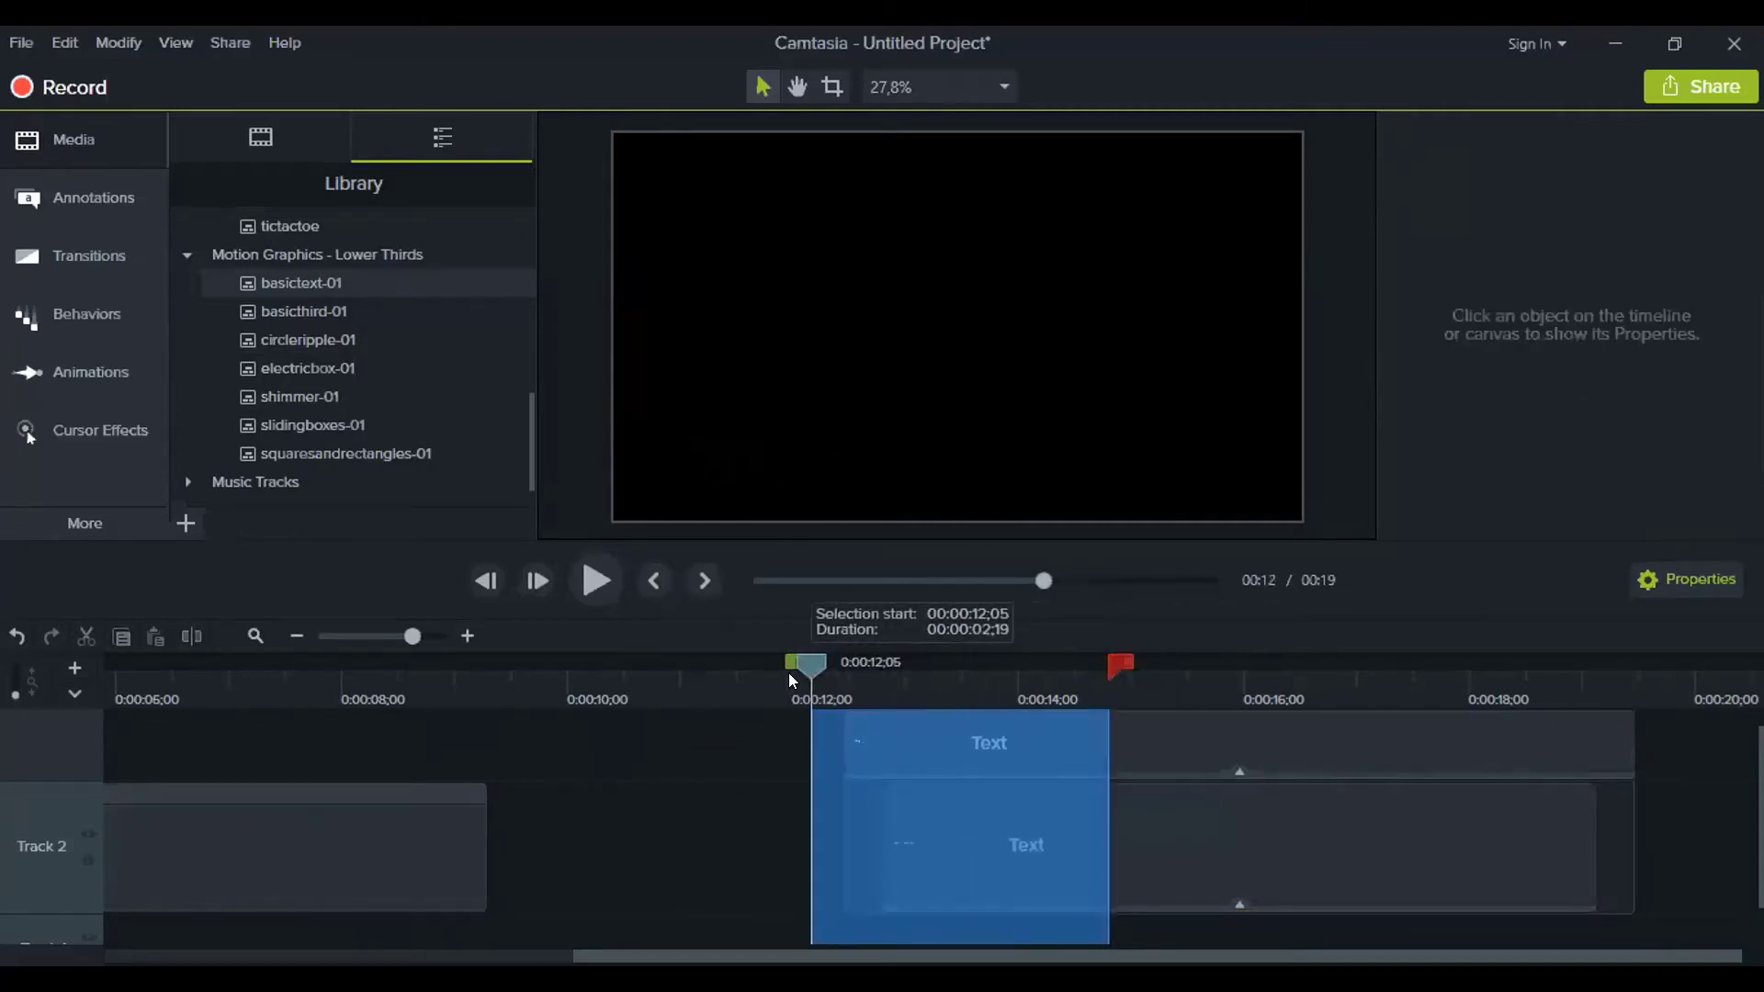
Collapse the basictext-01 group and play it back from about 12 seconds
click(692, 804)
drag(1104, 655, 824, 689)
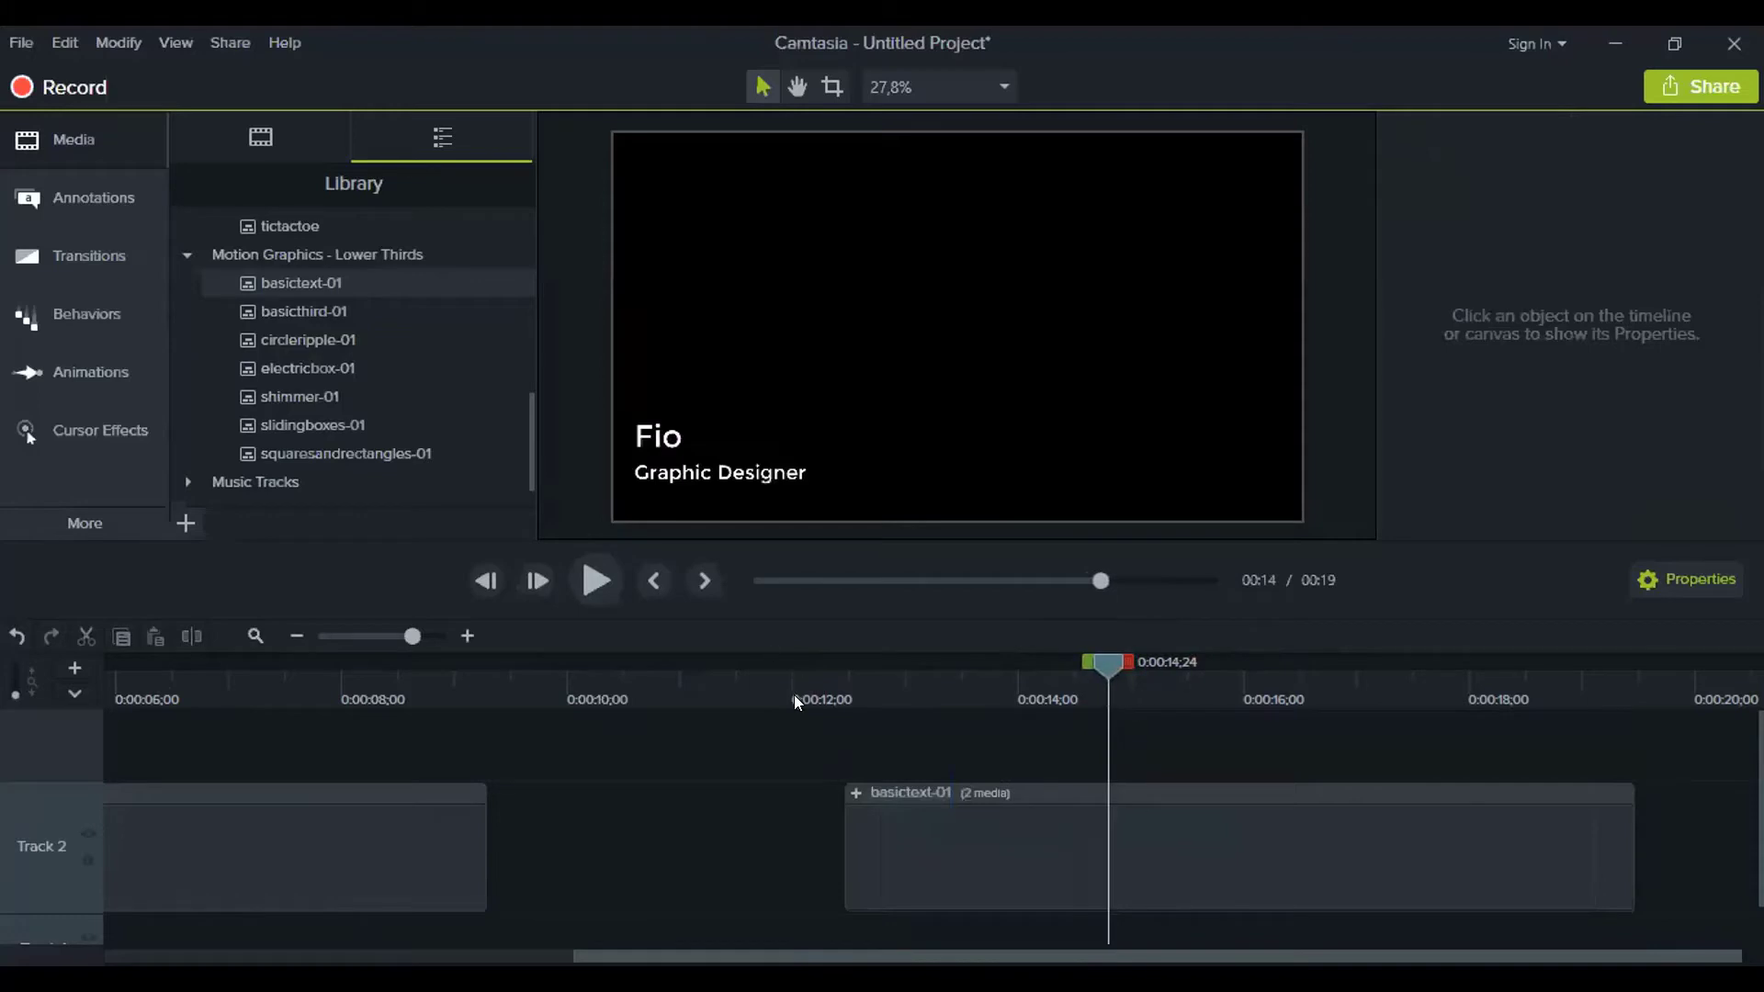
click(591, 584)
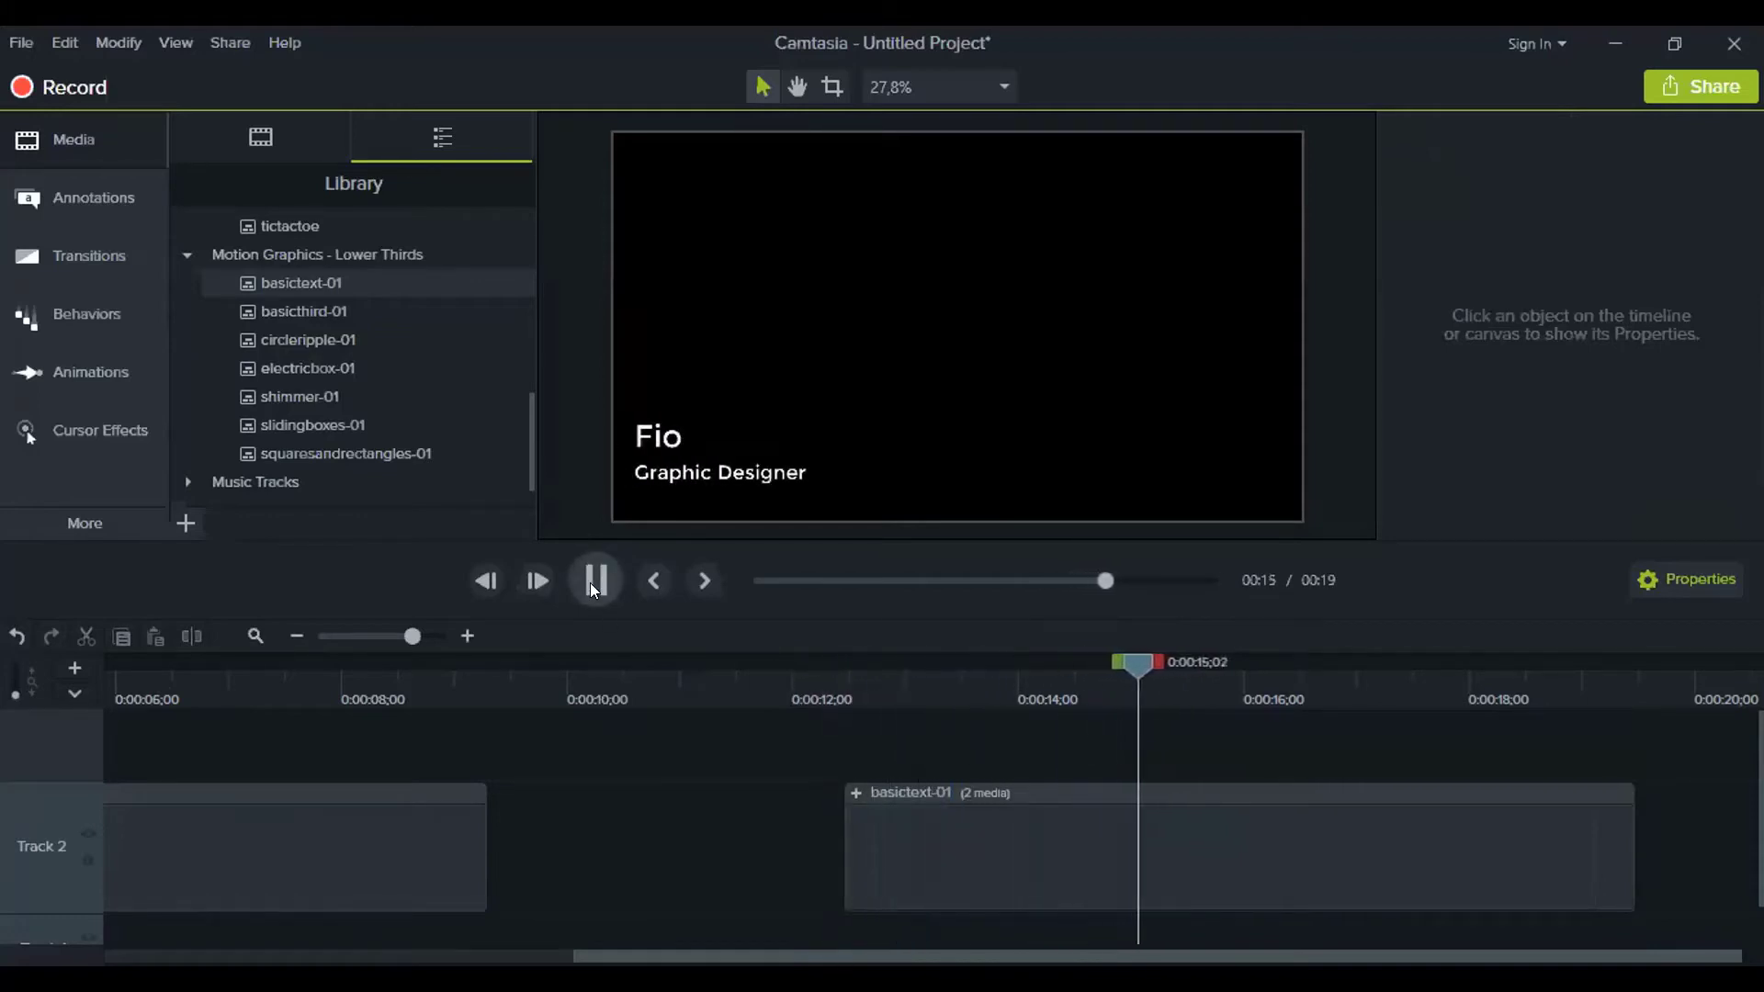
click(961, 844)
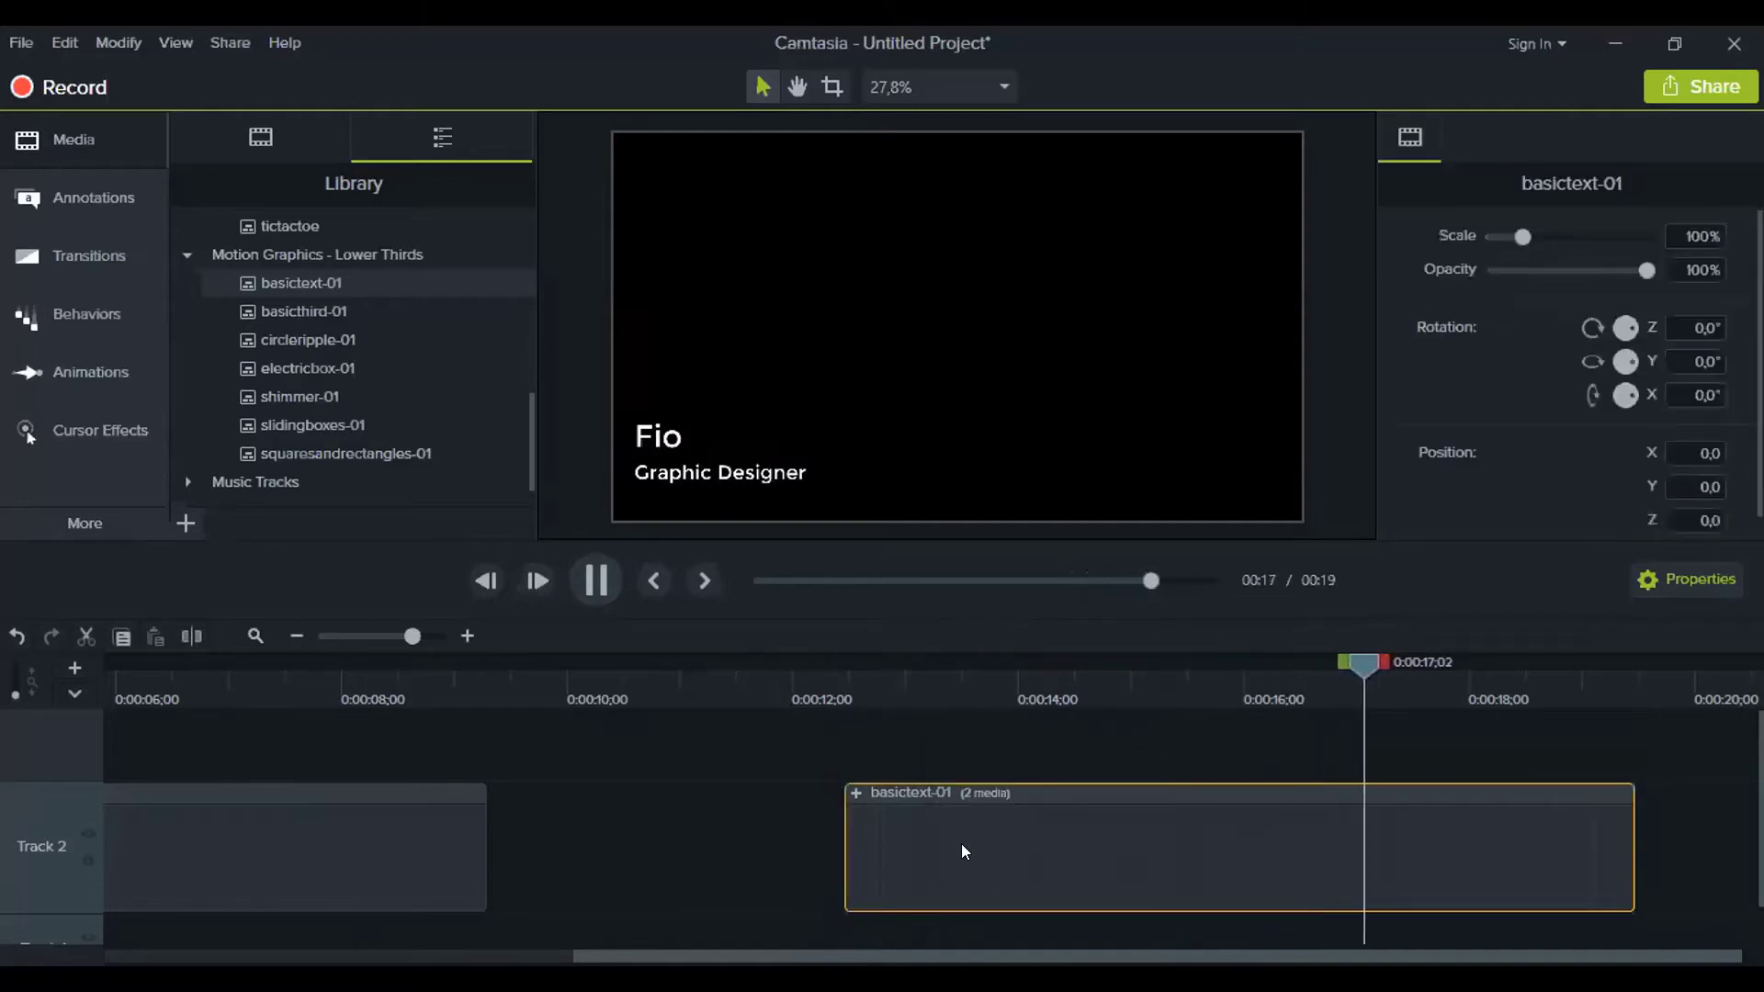
click(579, 576)
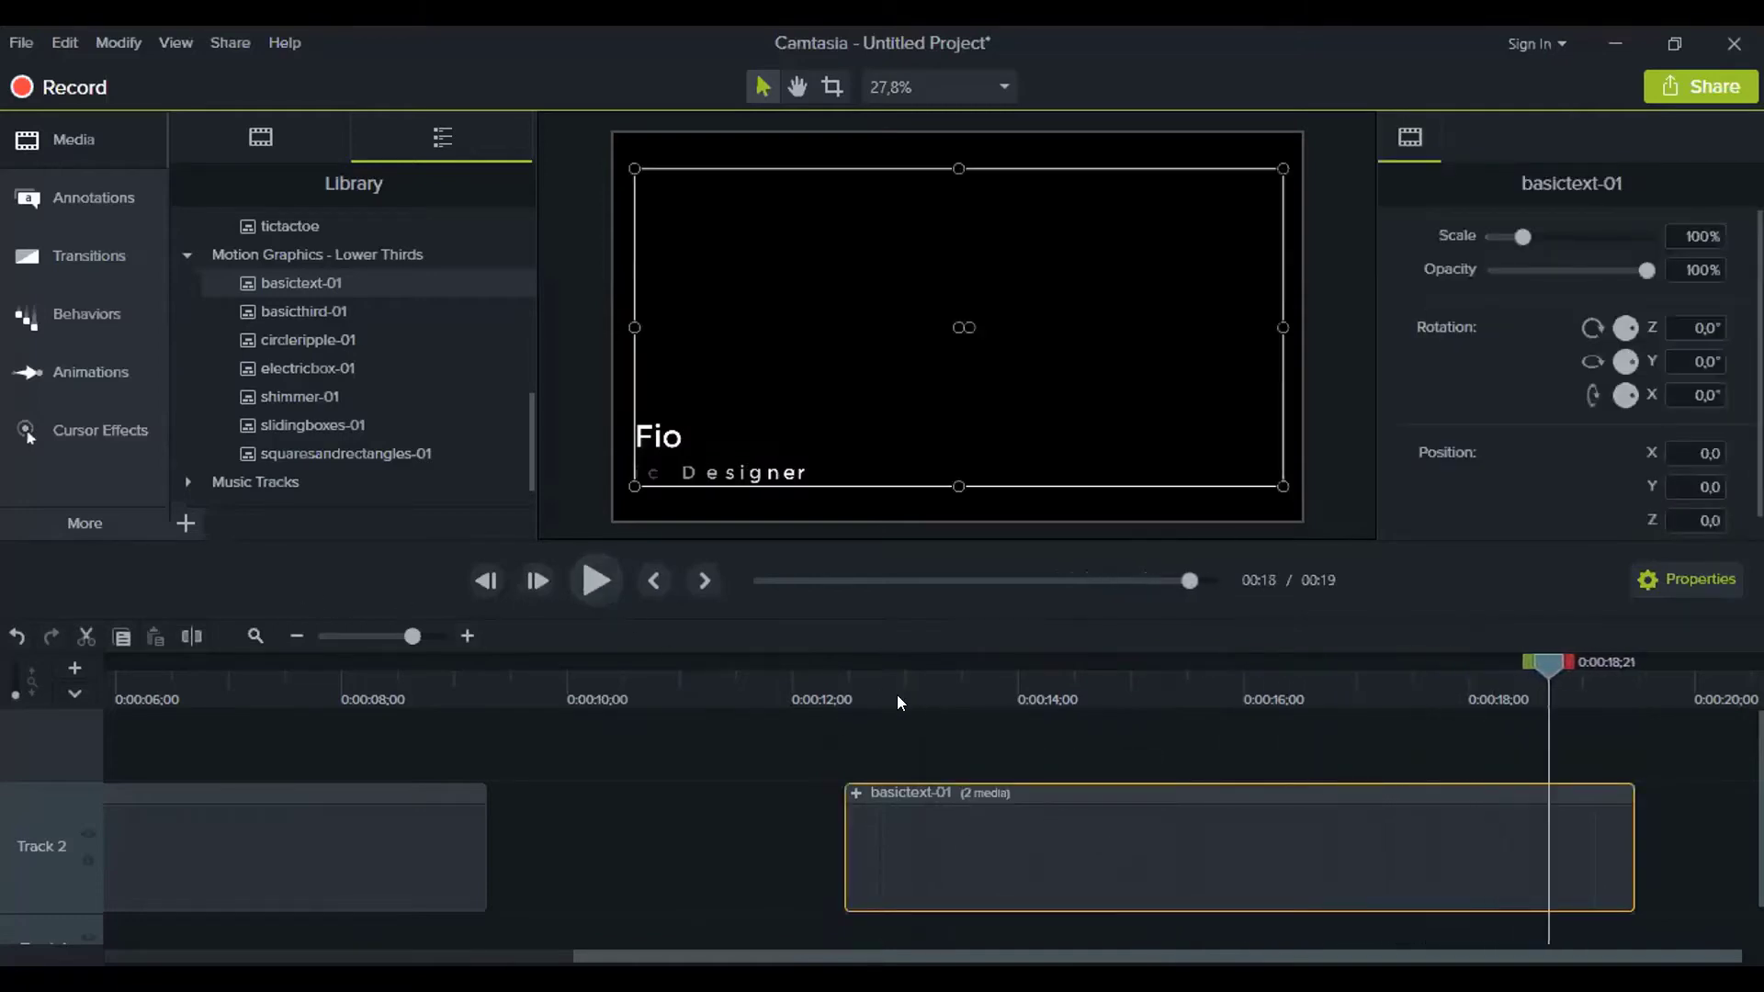
Scrub through the title until the Graphic Designer subtitle shows, then zoom the timeline out
drag(792, 676, 1047, 713)
click(811, 748)
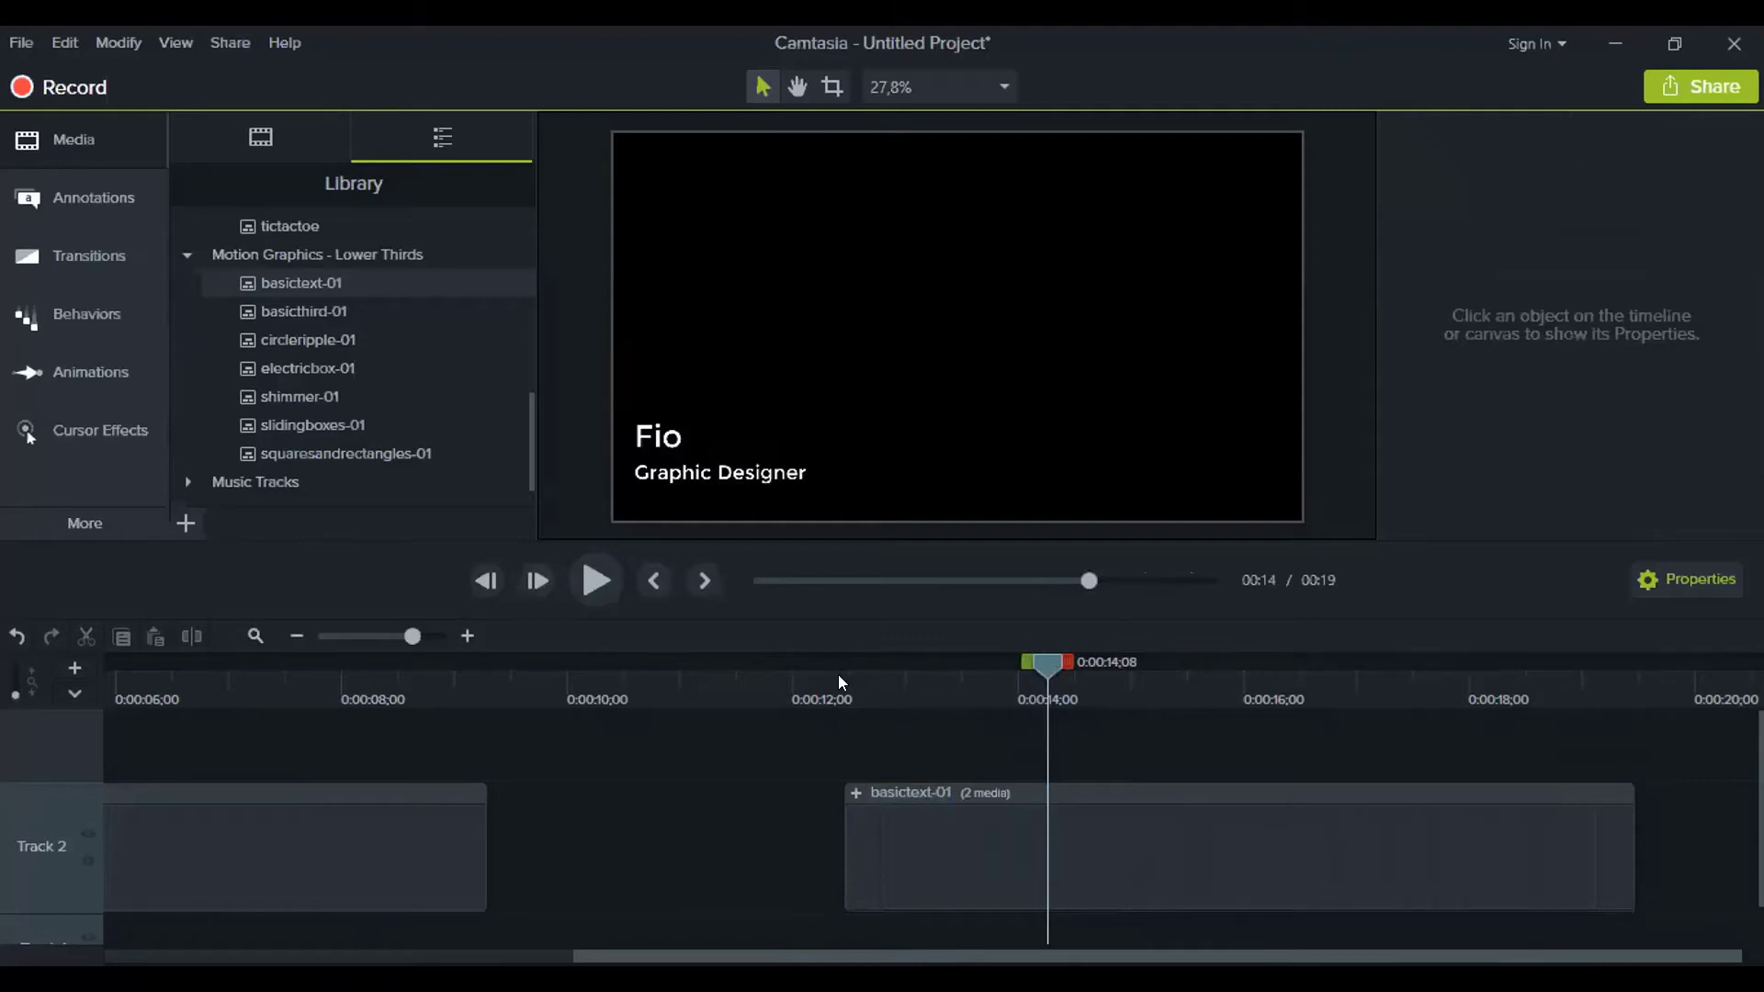
drag(832, 677, 1229, 675)
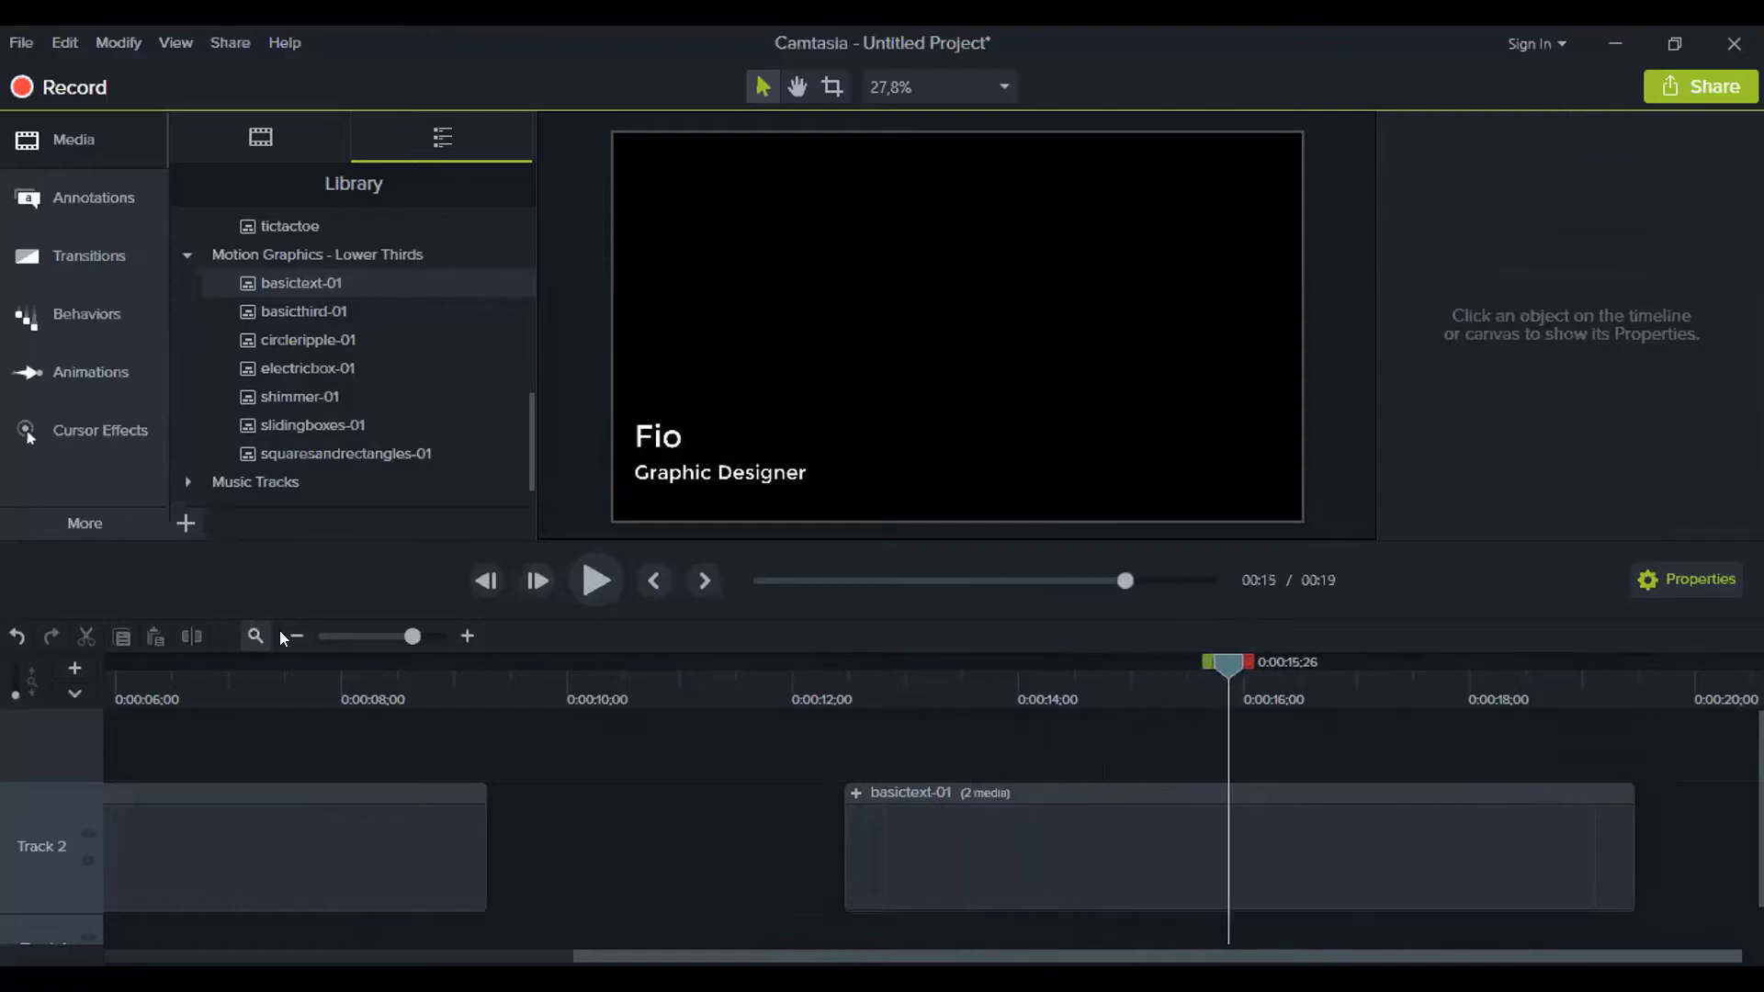
click(296, 636)
Move basictext-01 earlier and place basicthird-01 from Lower Thirds on Track 2 after it
drag(557, 881, 485, 860)
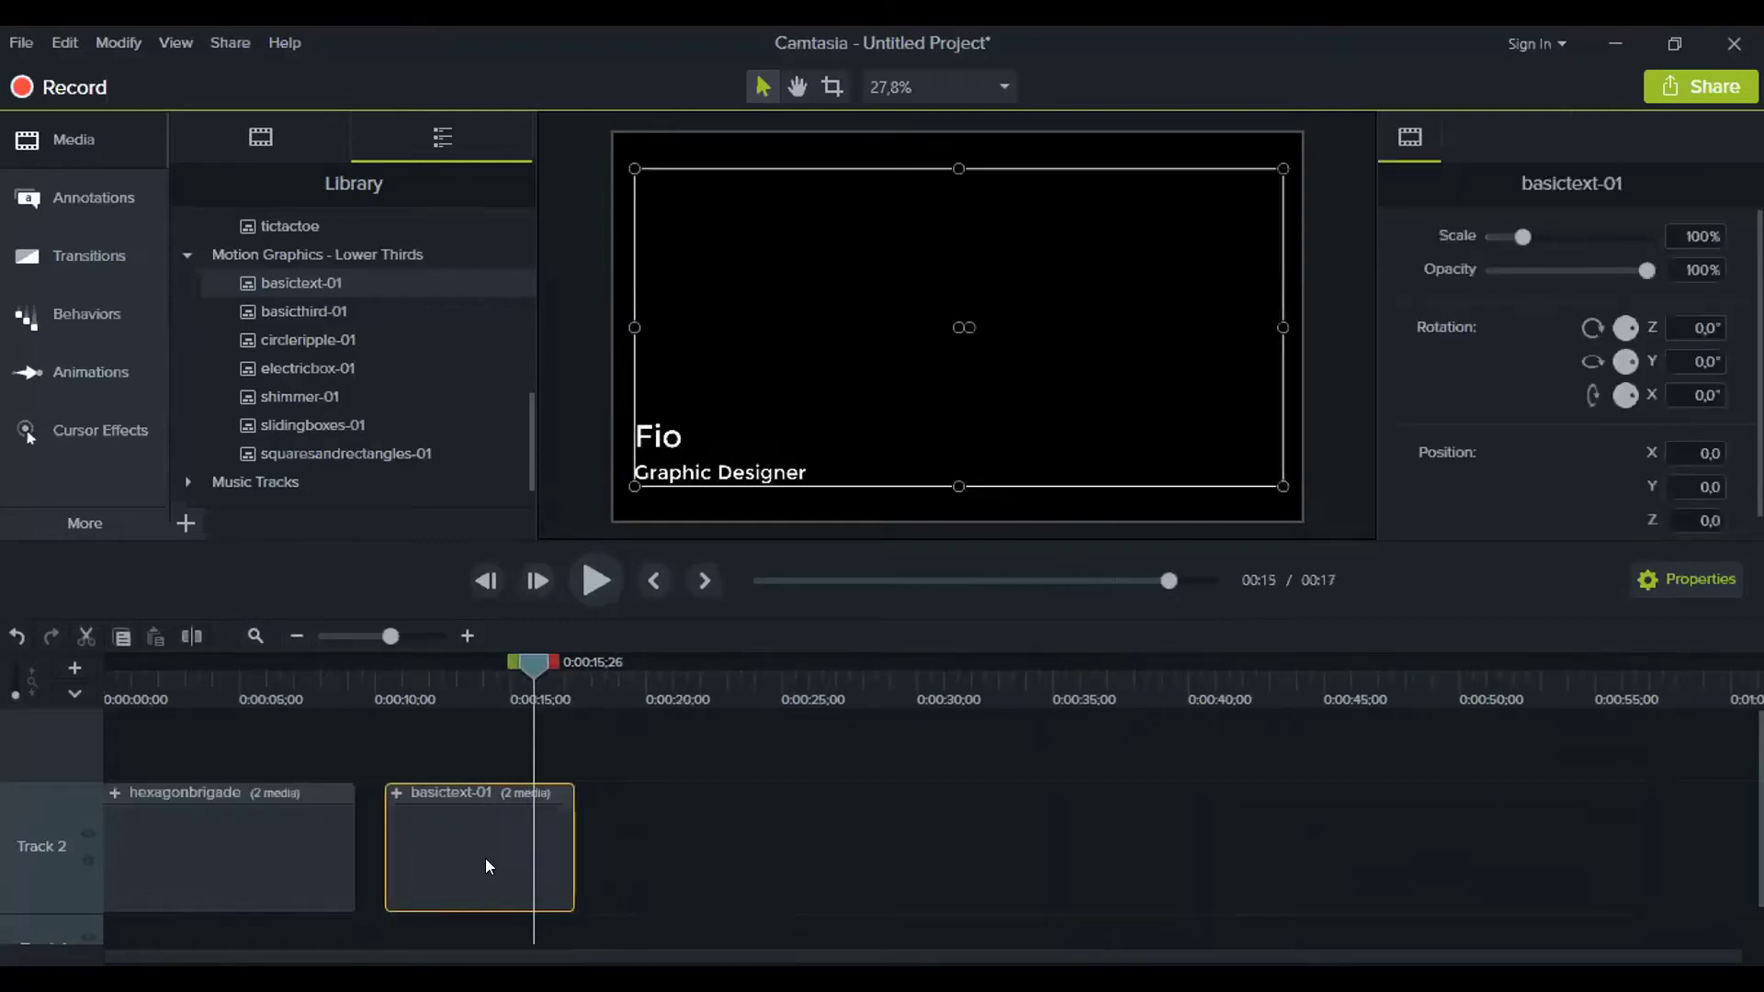
click(320, 310)
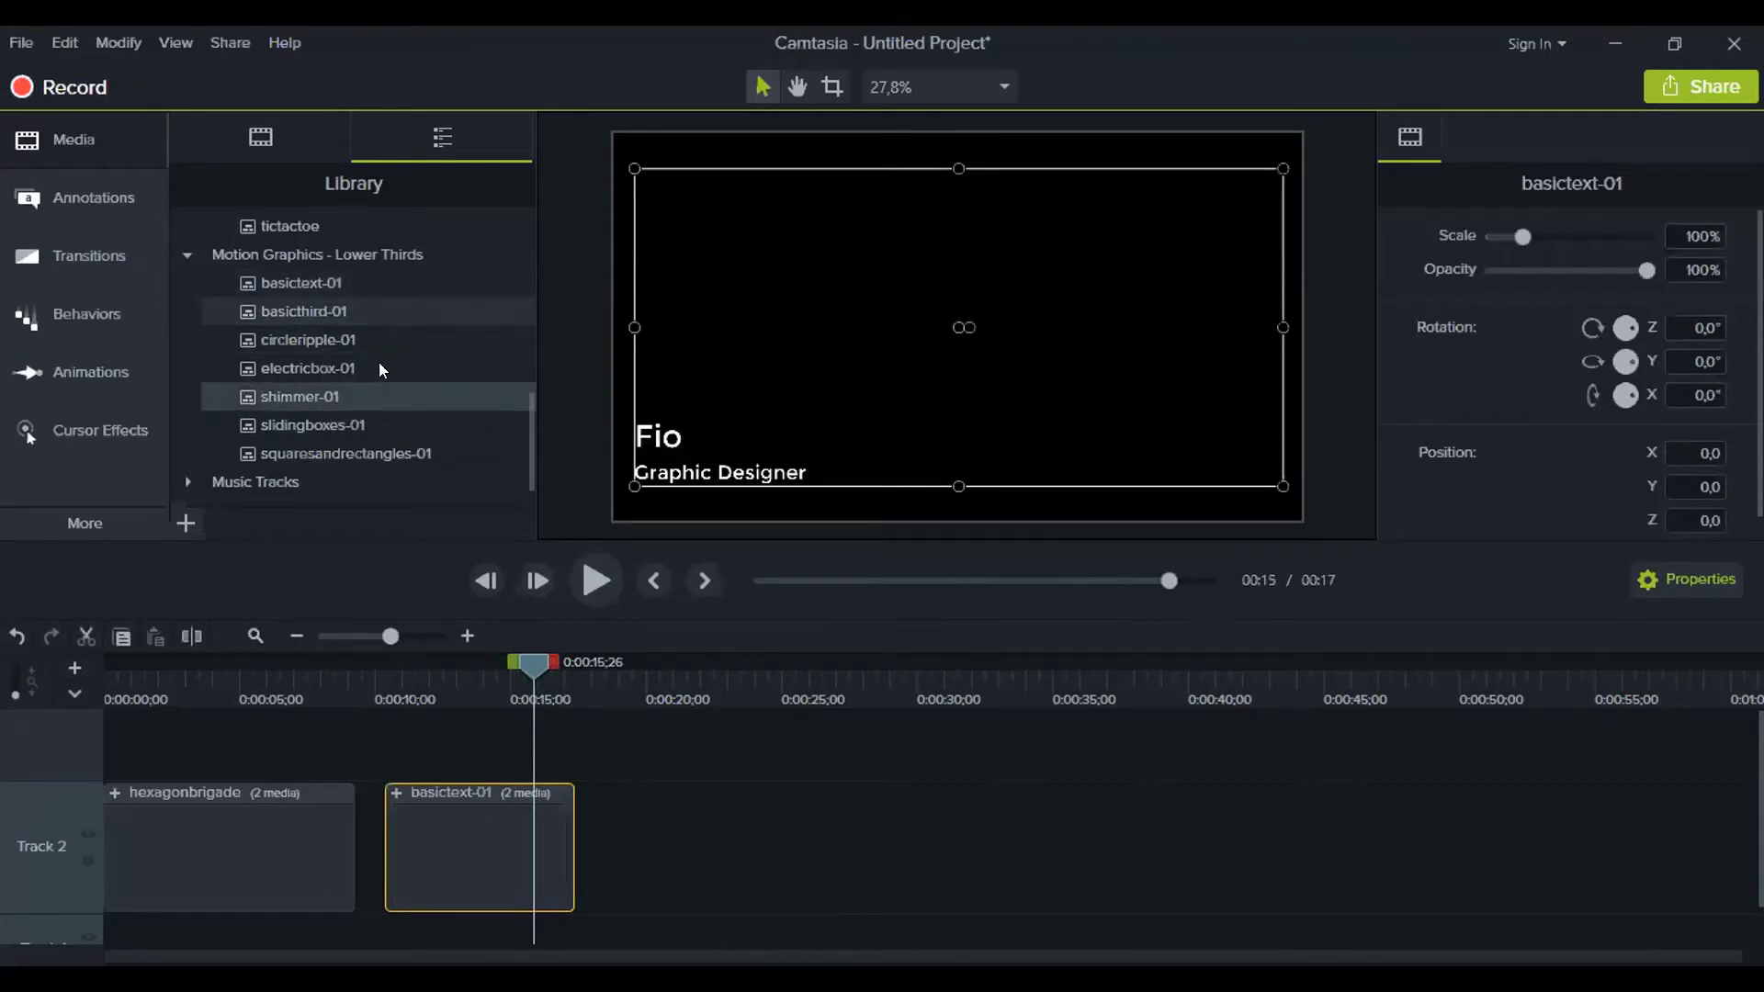
drag(314, 311, 380, 399)
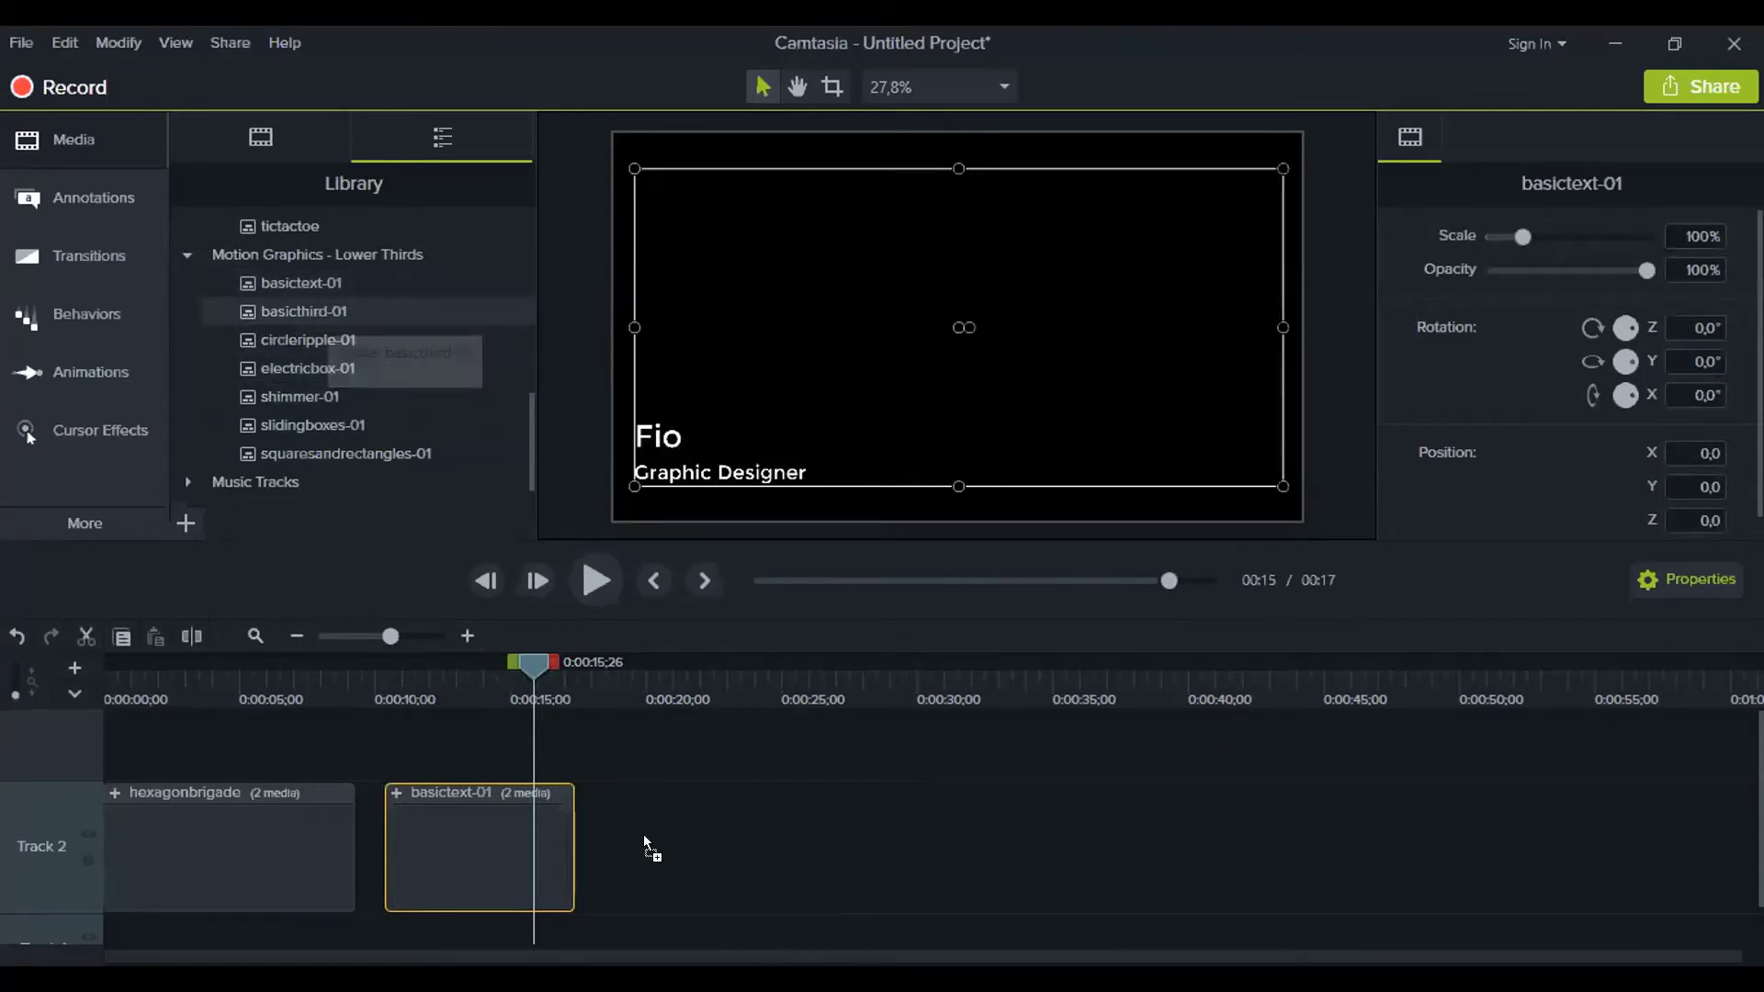
drag(643, 834, 645, 835)
mouse_move(651, 678)
mouse_down()
mouse_move(837, 713)
mouse_move(647, 713)
mouse_up()
click(1225, 863)
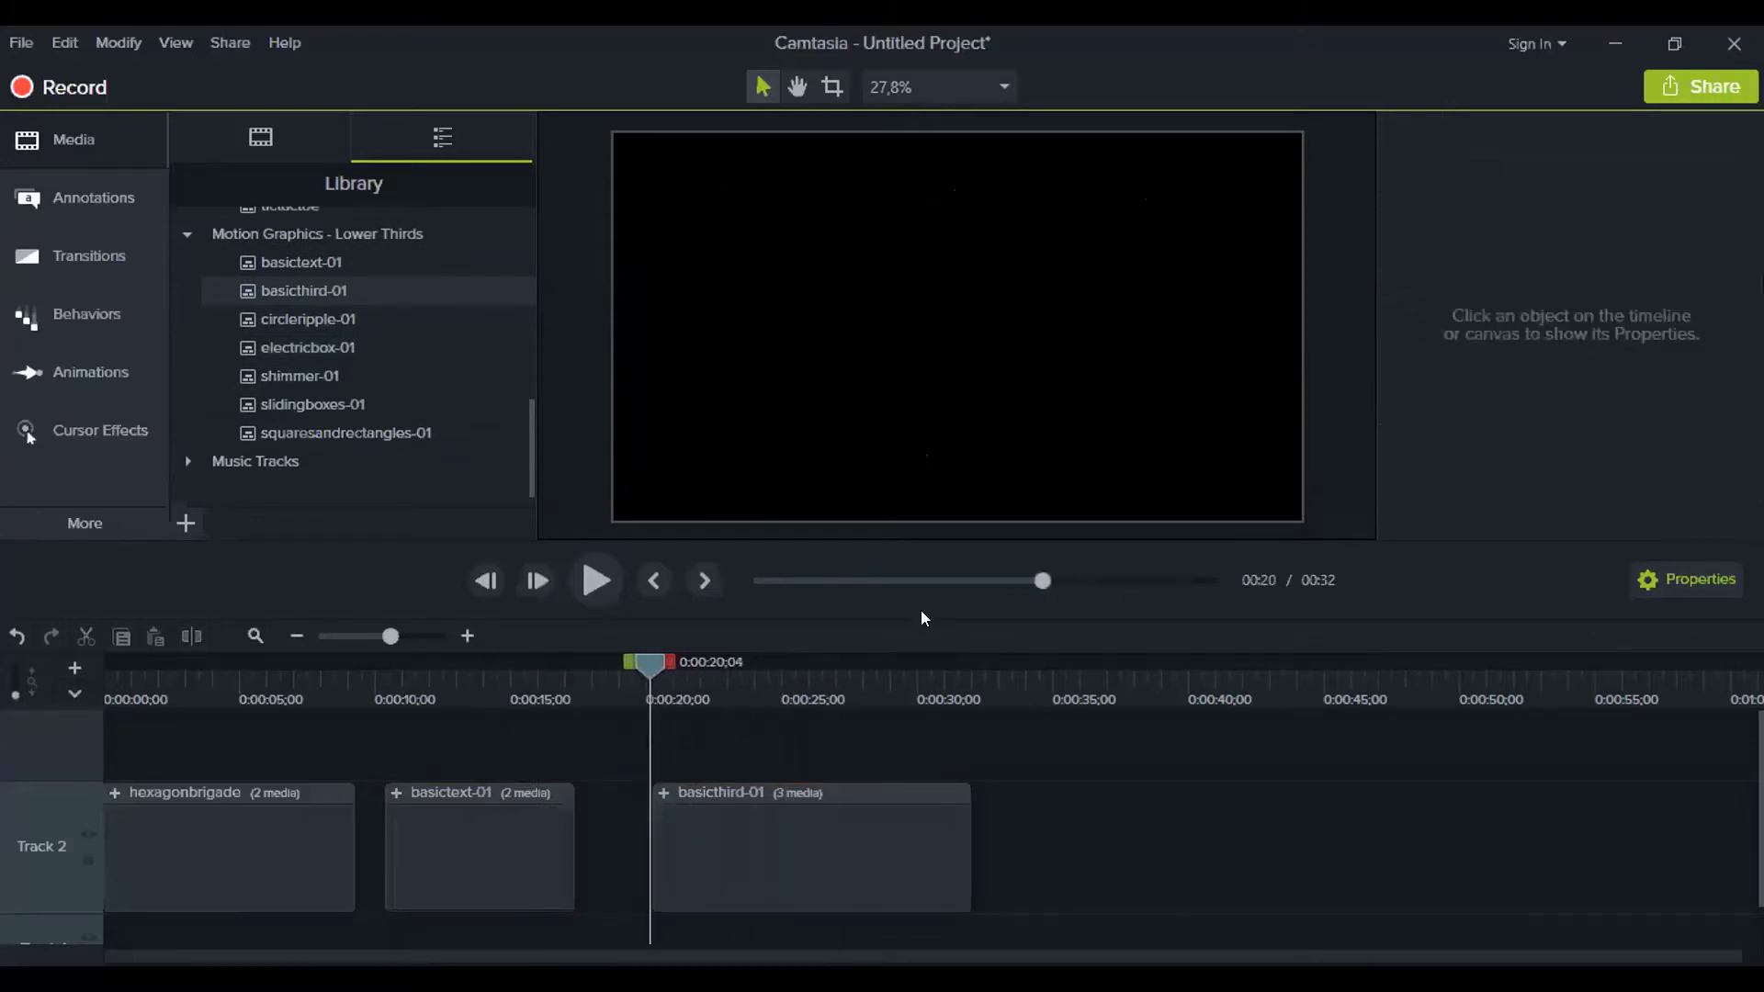
Preview the 'TechSmith Camtasia' lower third animation, then zoom in around 21 seconds
click(597, 579)
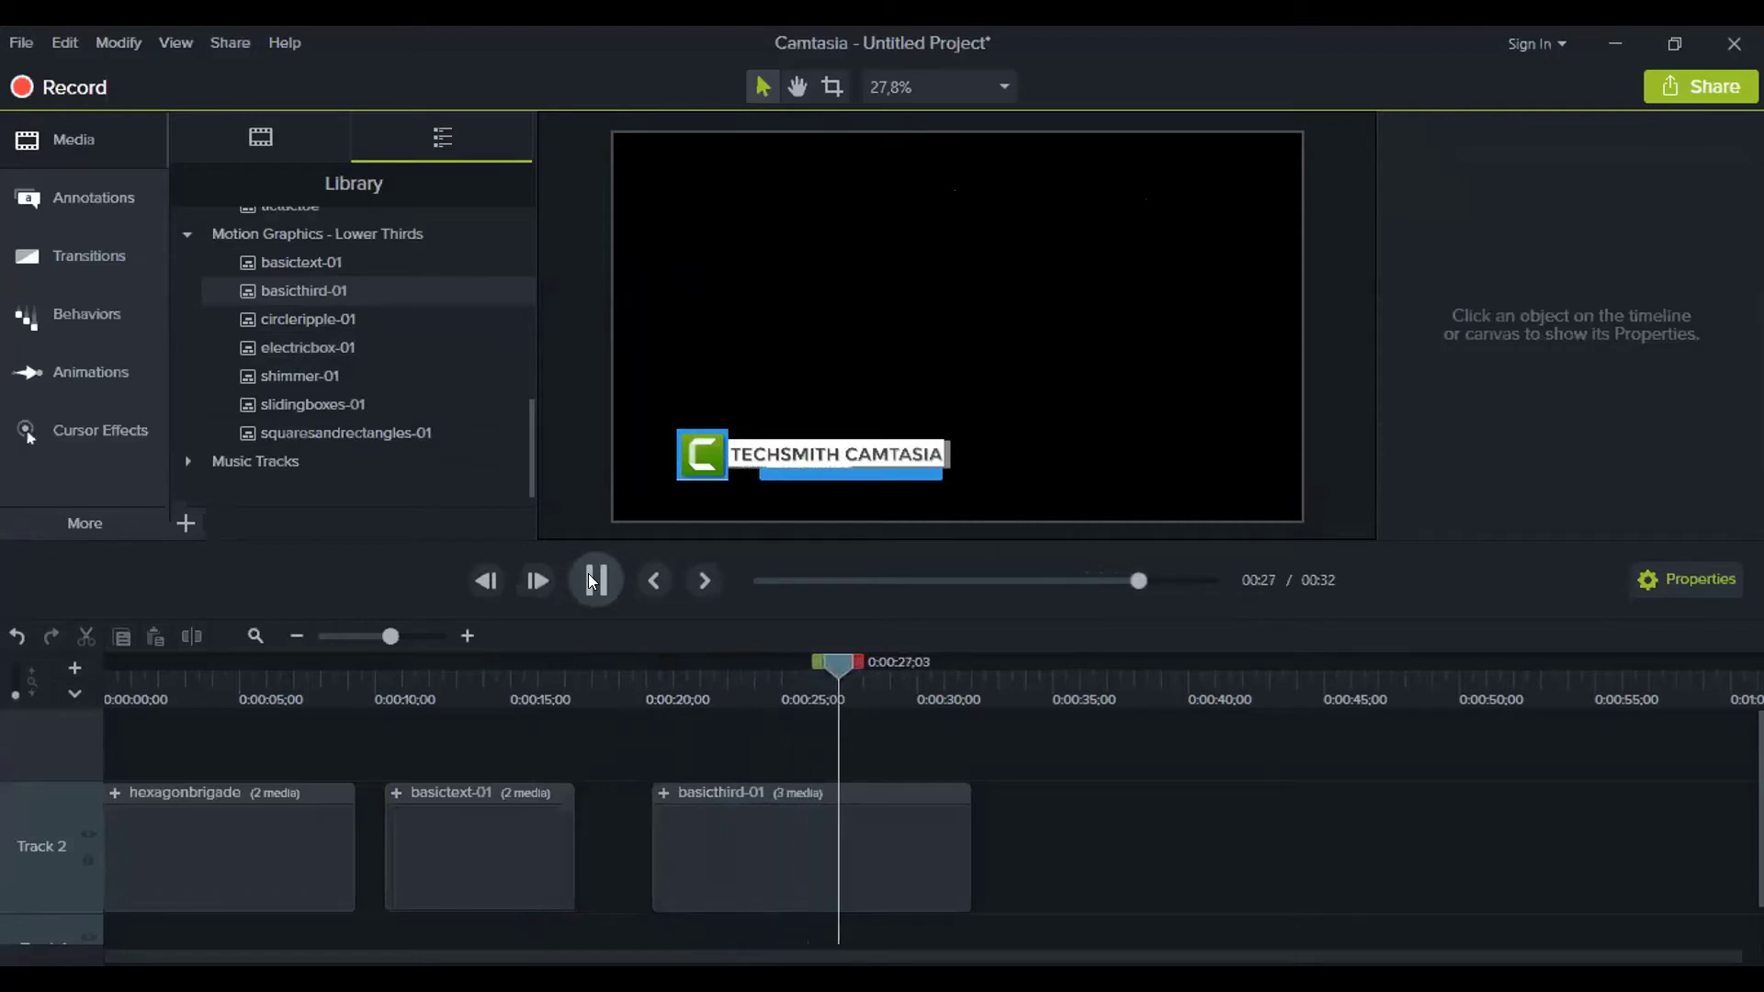
click(581, 571)
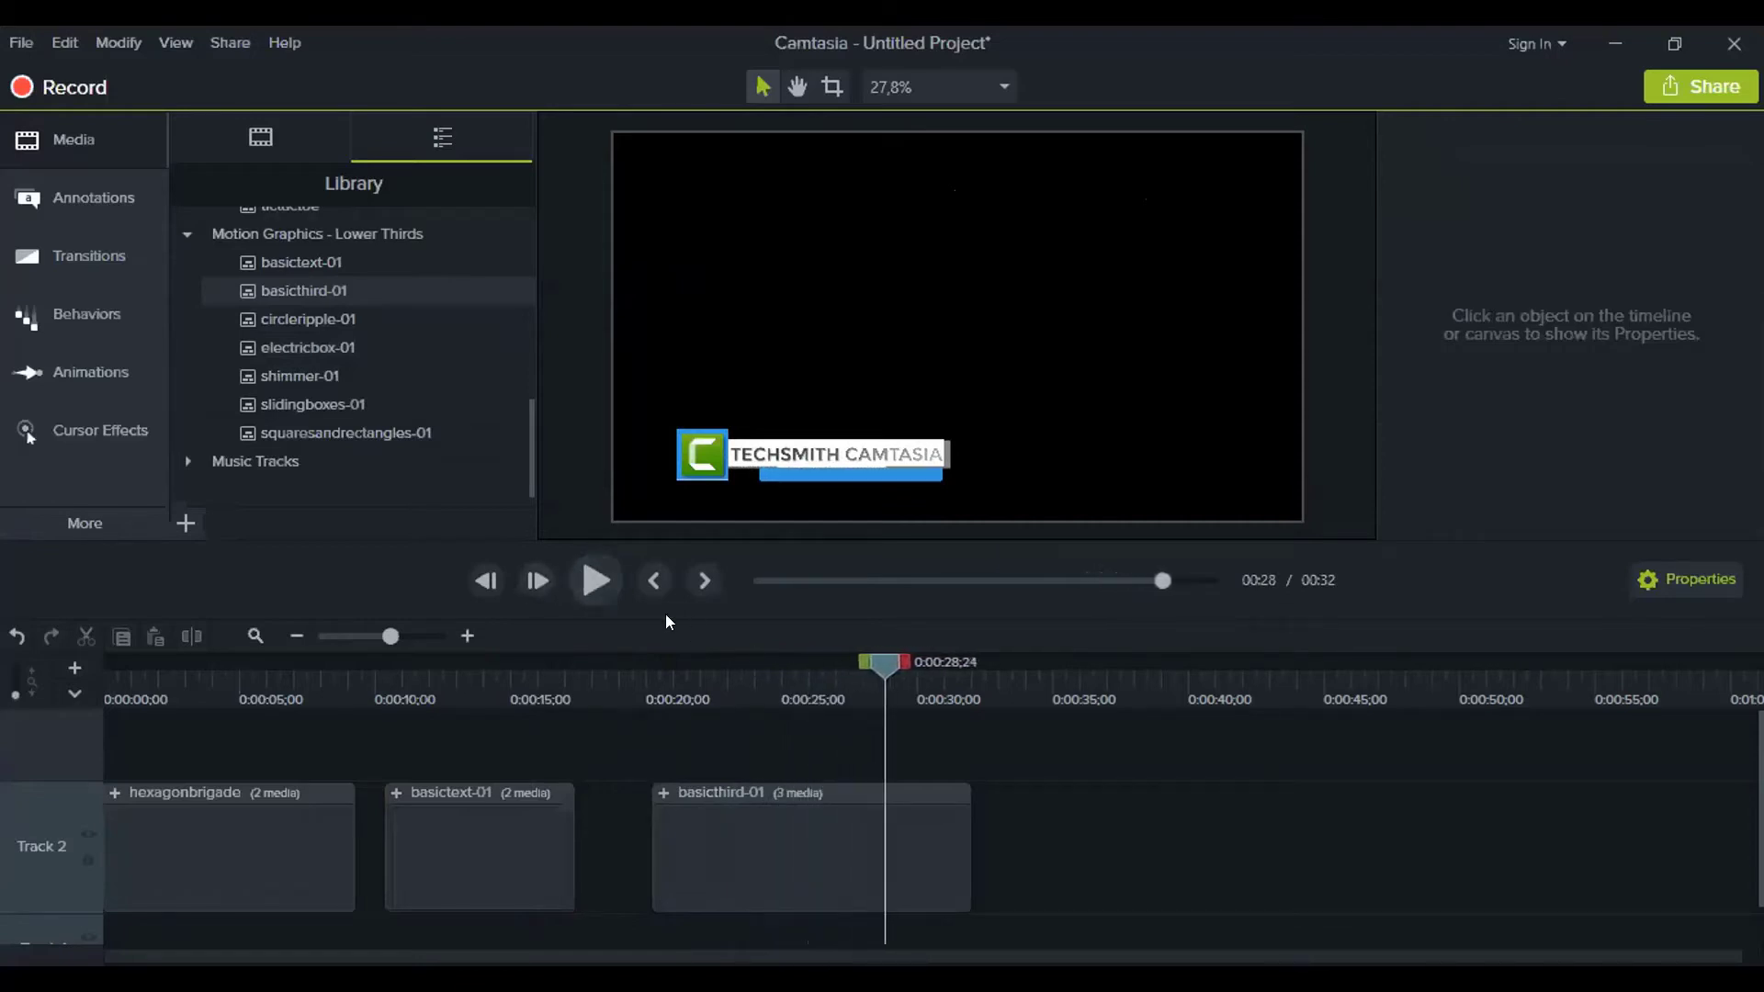
click(467, 637)
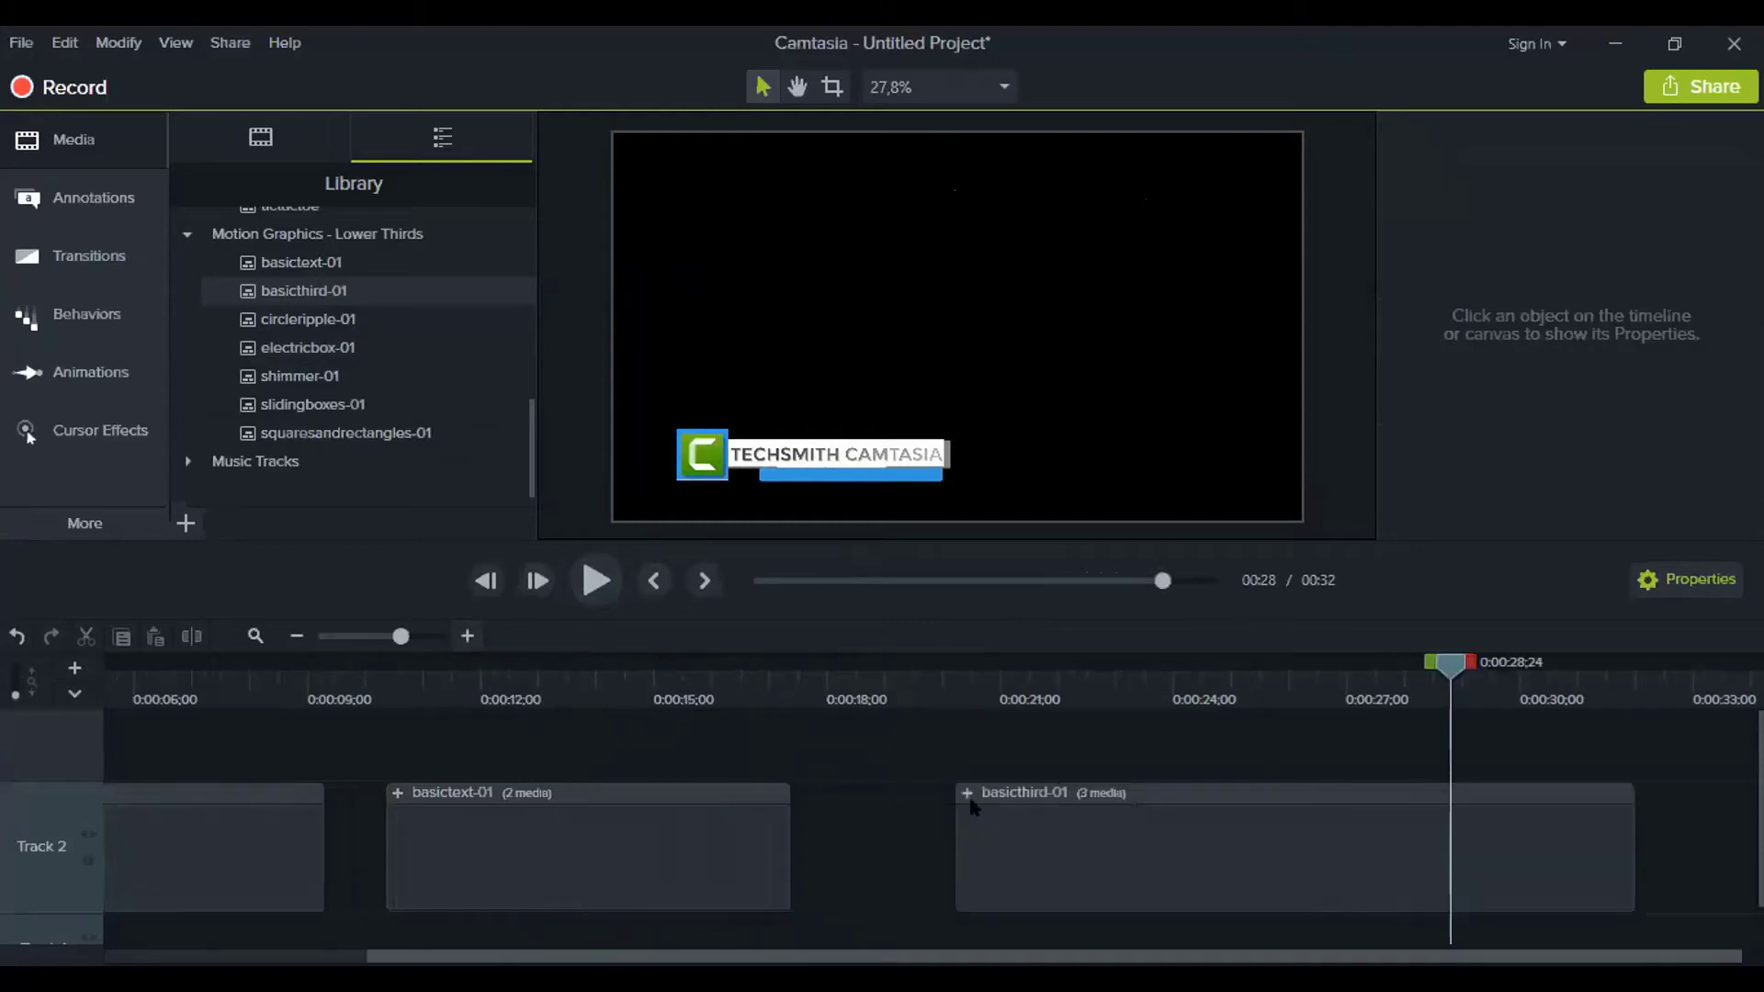
drag(1450, 663, 1221, 680)
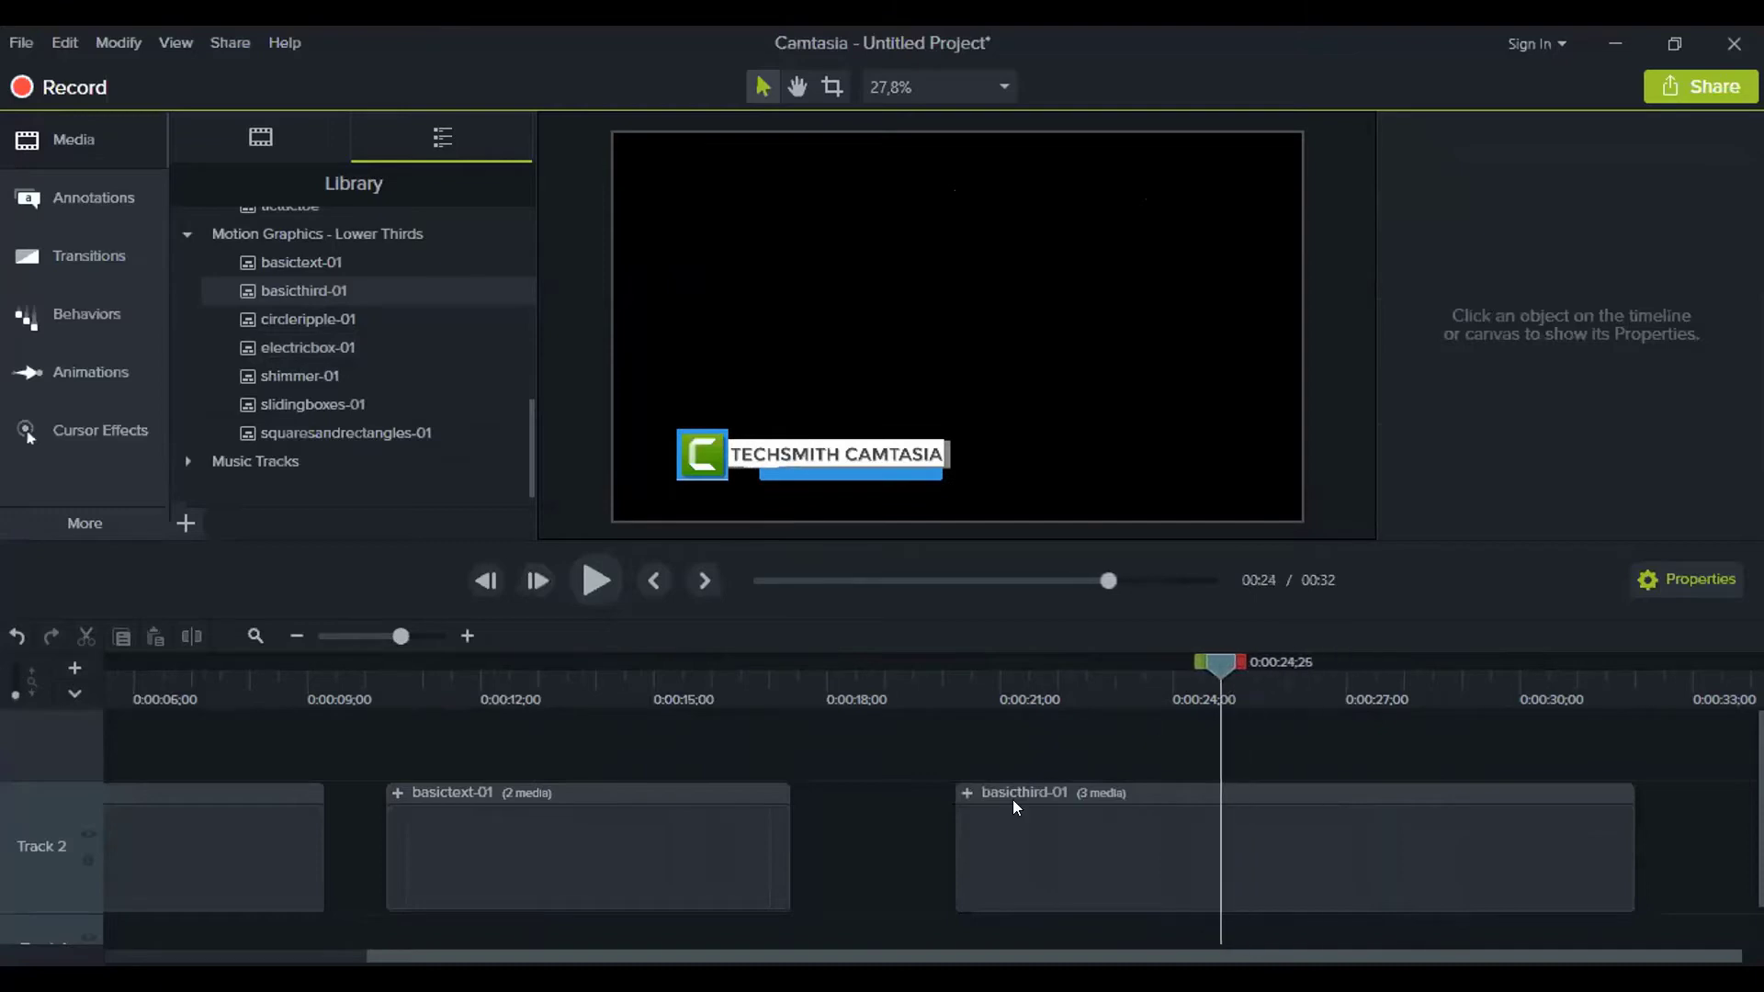
Replace 'TECHSMITH CAMTASIA' with the author's name in basicthird-01 and play it back
click(963, 792)
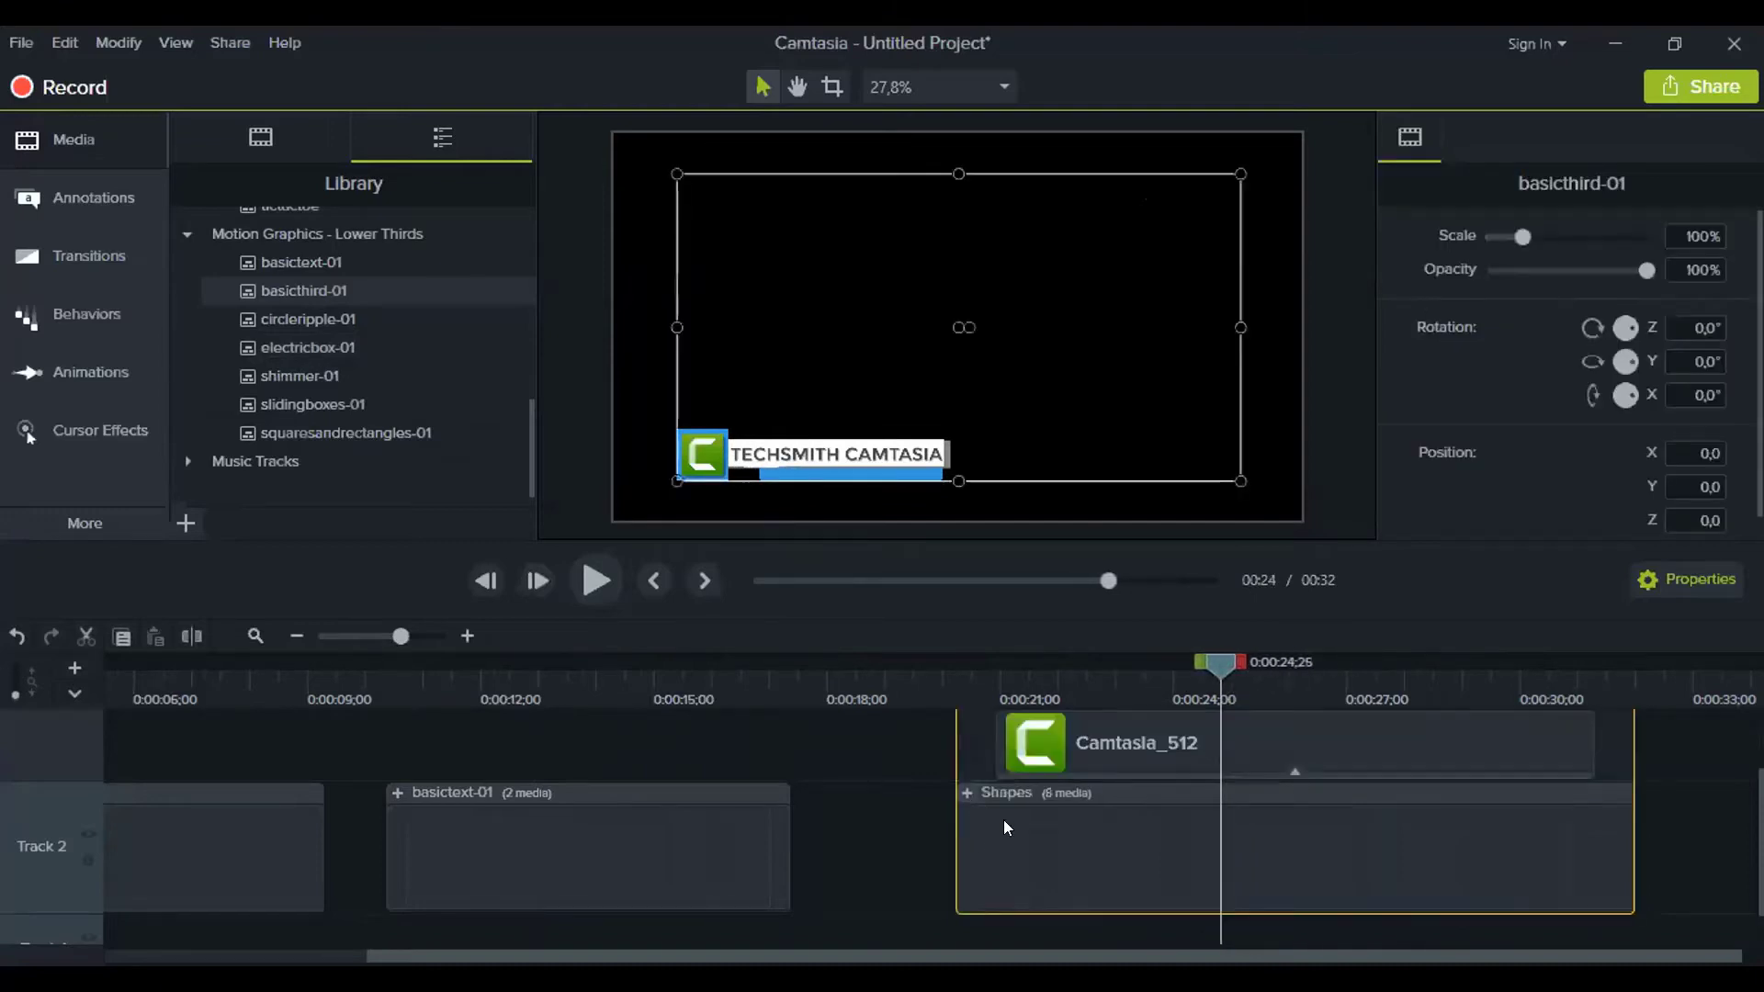
drag(1758, 838, 1758, 780)
click(1312, 780)
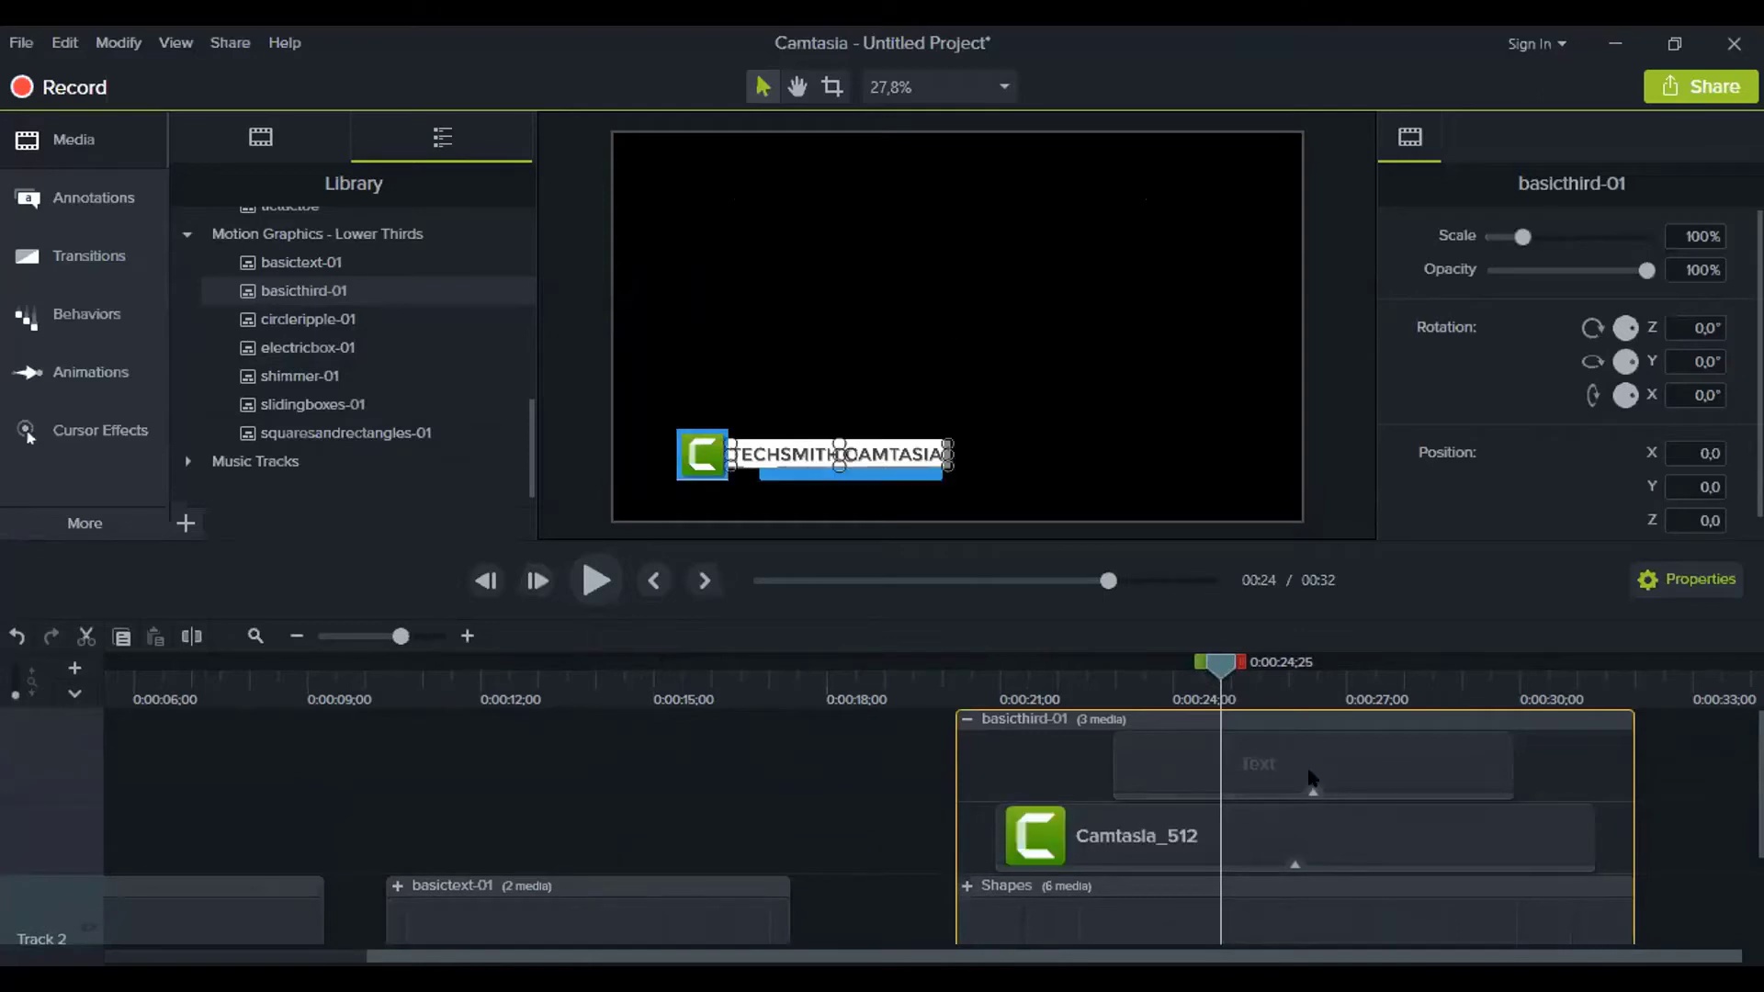
double_click(861, 453)
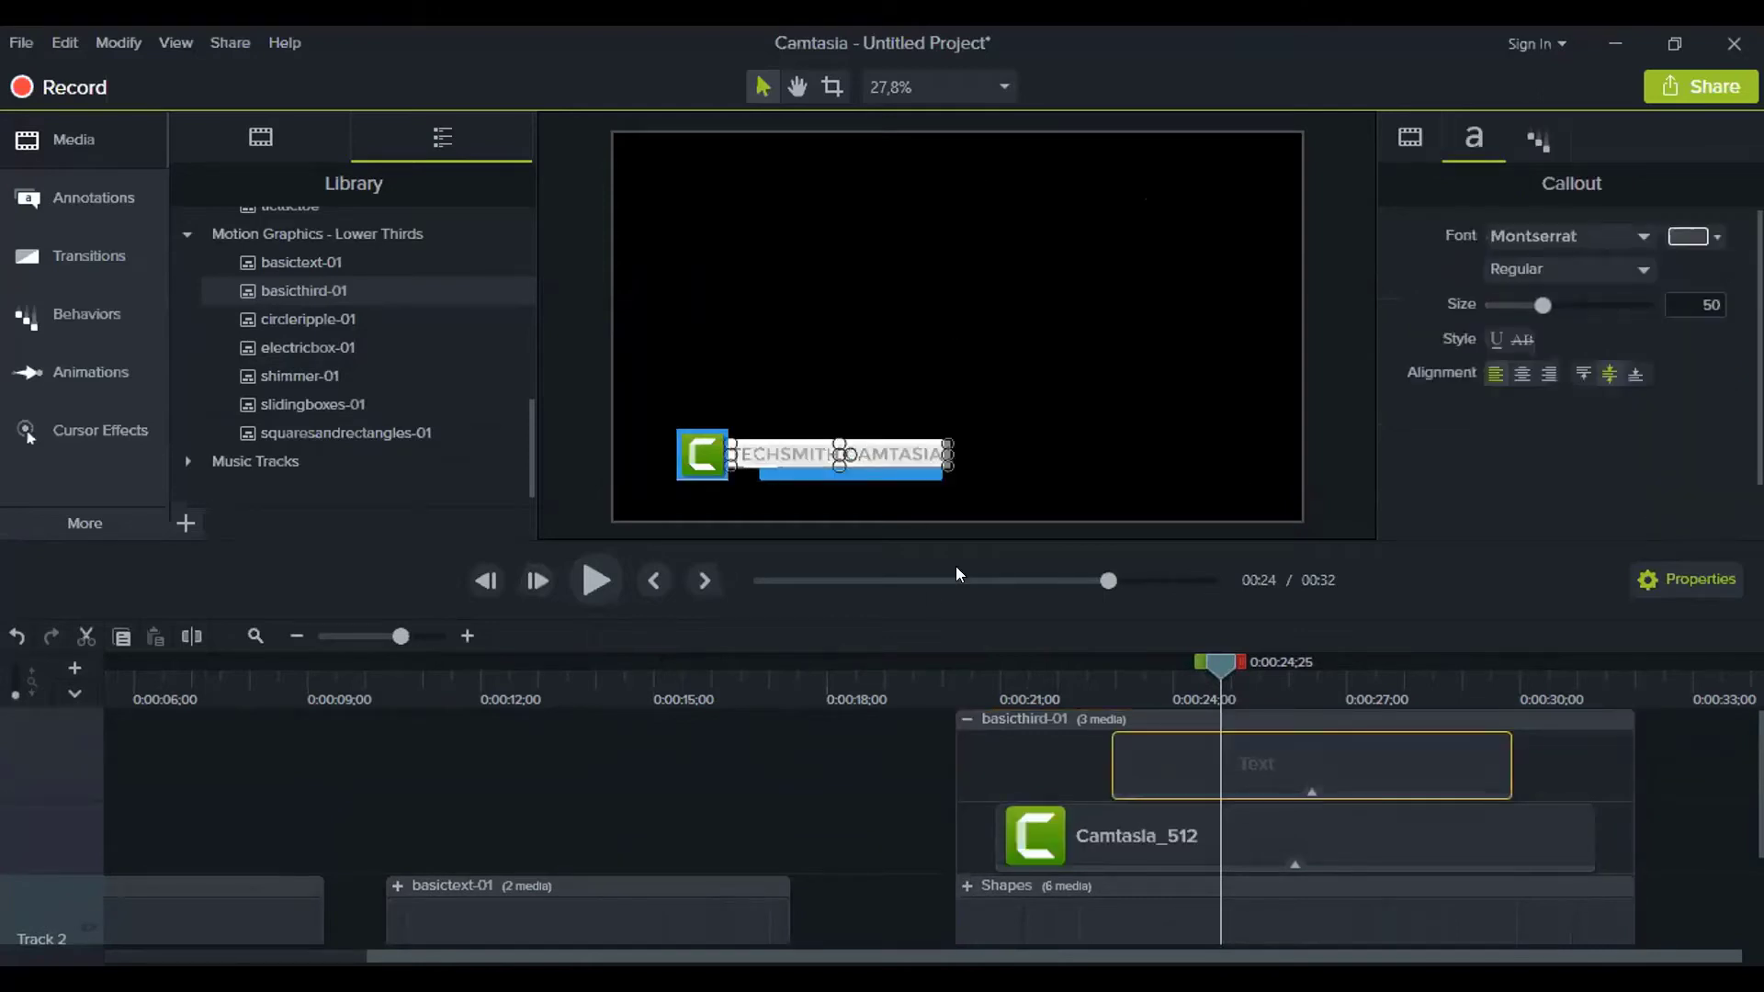
text(M)
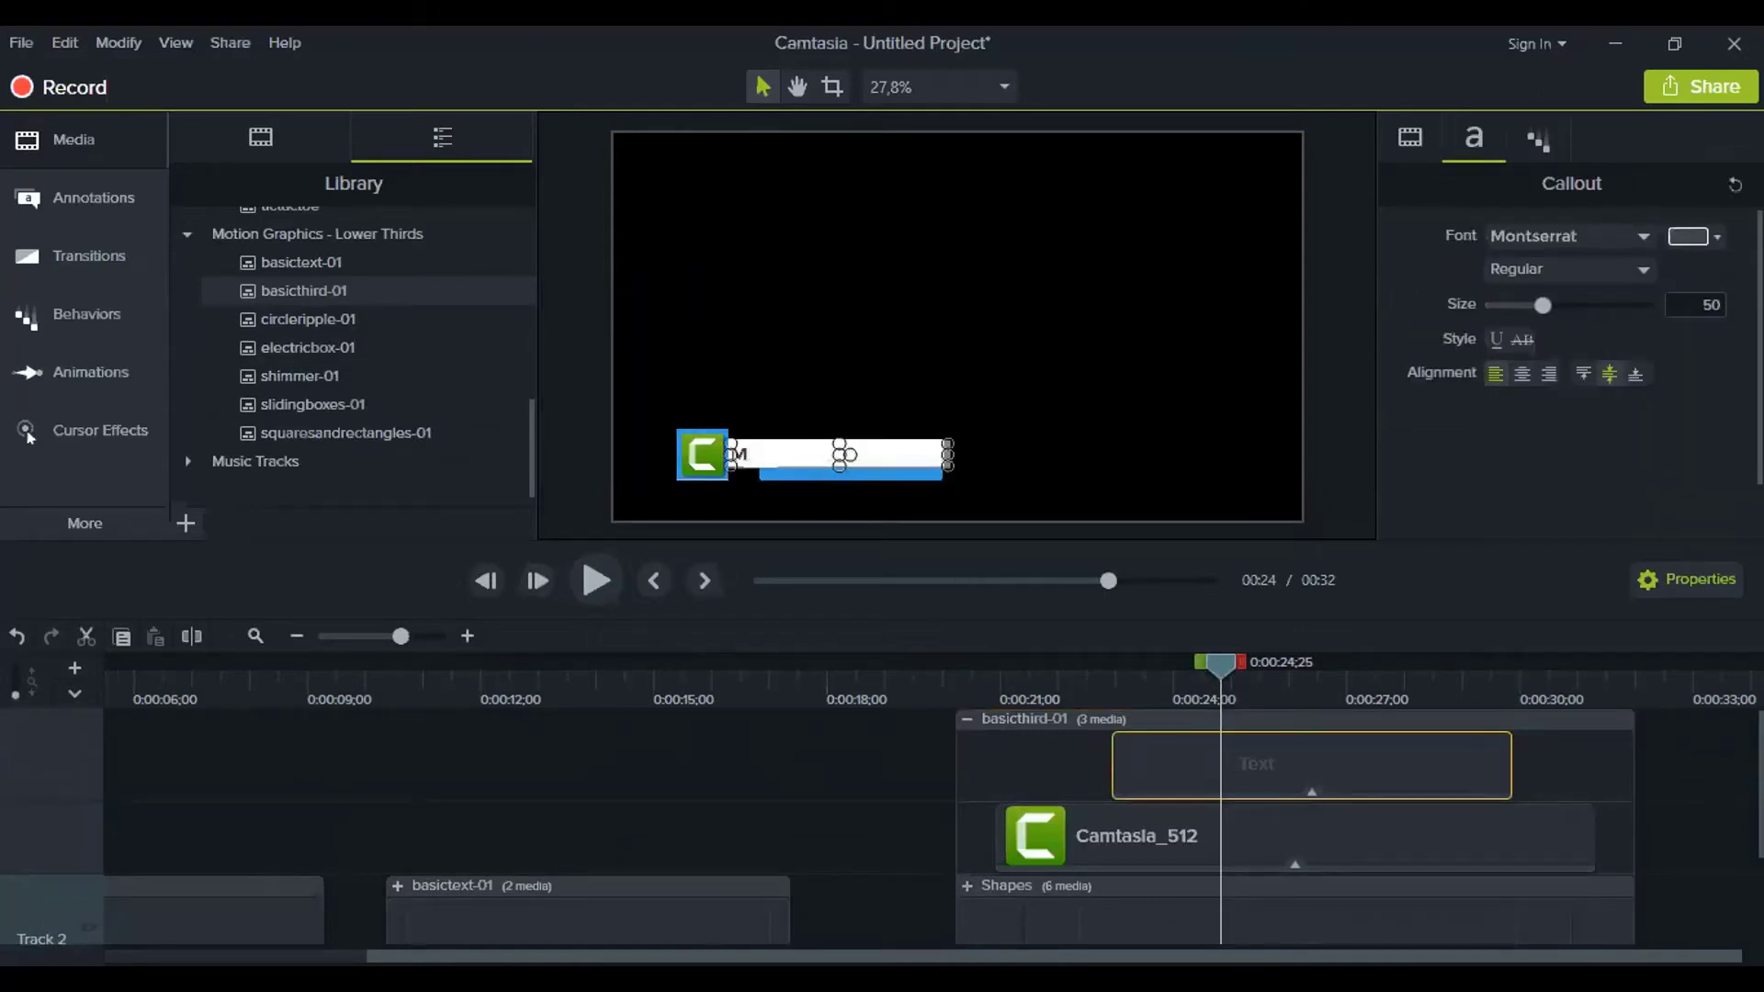
text(.Athar)
click(894, 781)
drag(1209, 669, 953, 658)
key(space)
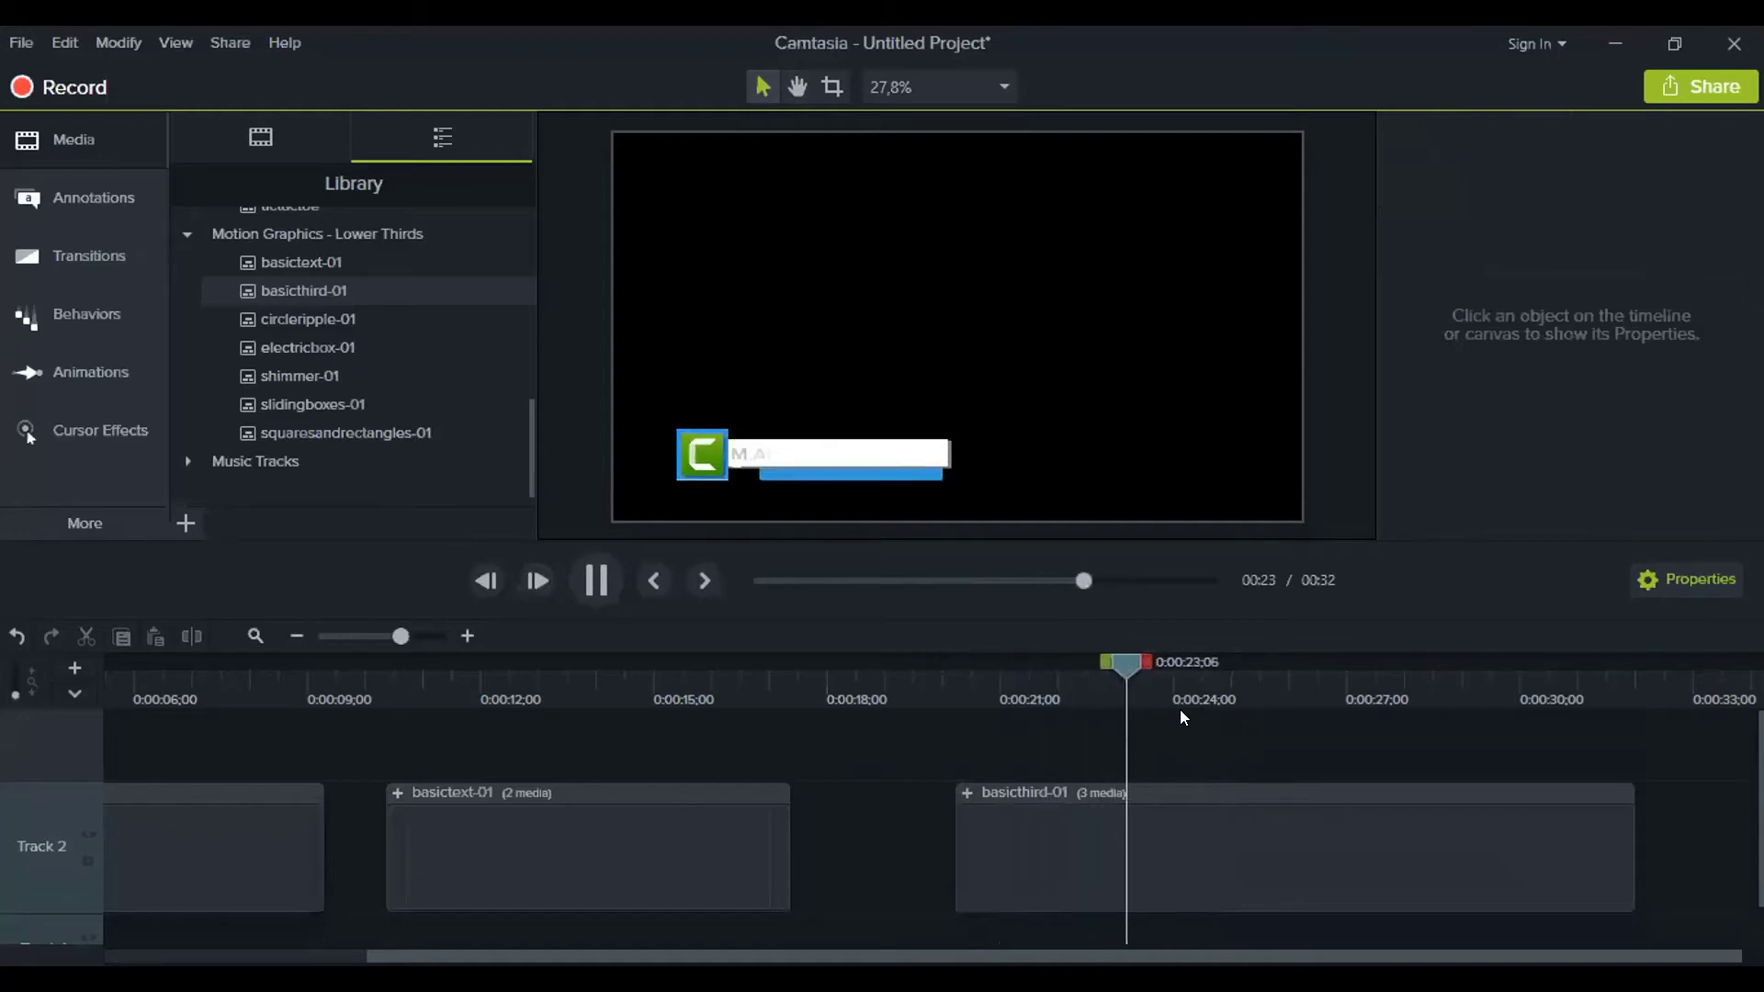
key(space)
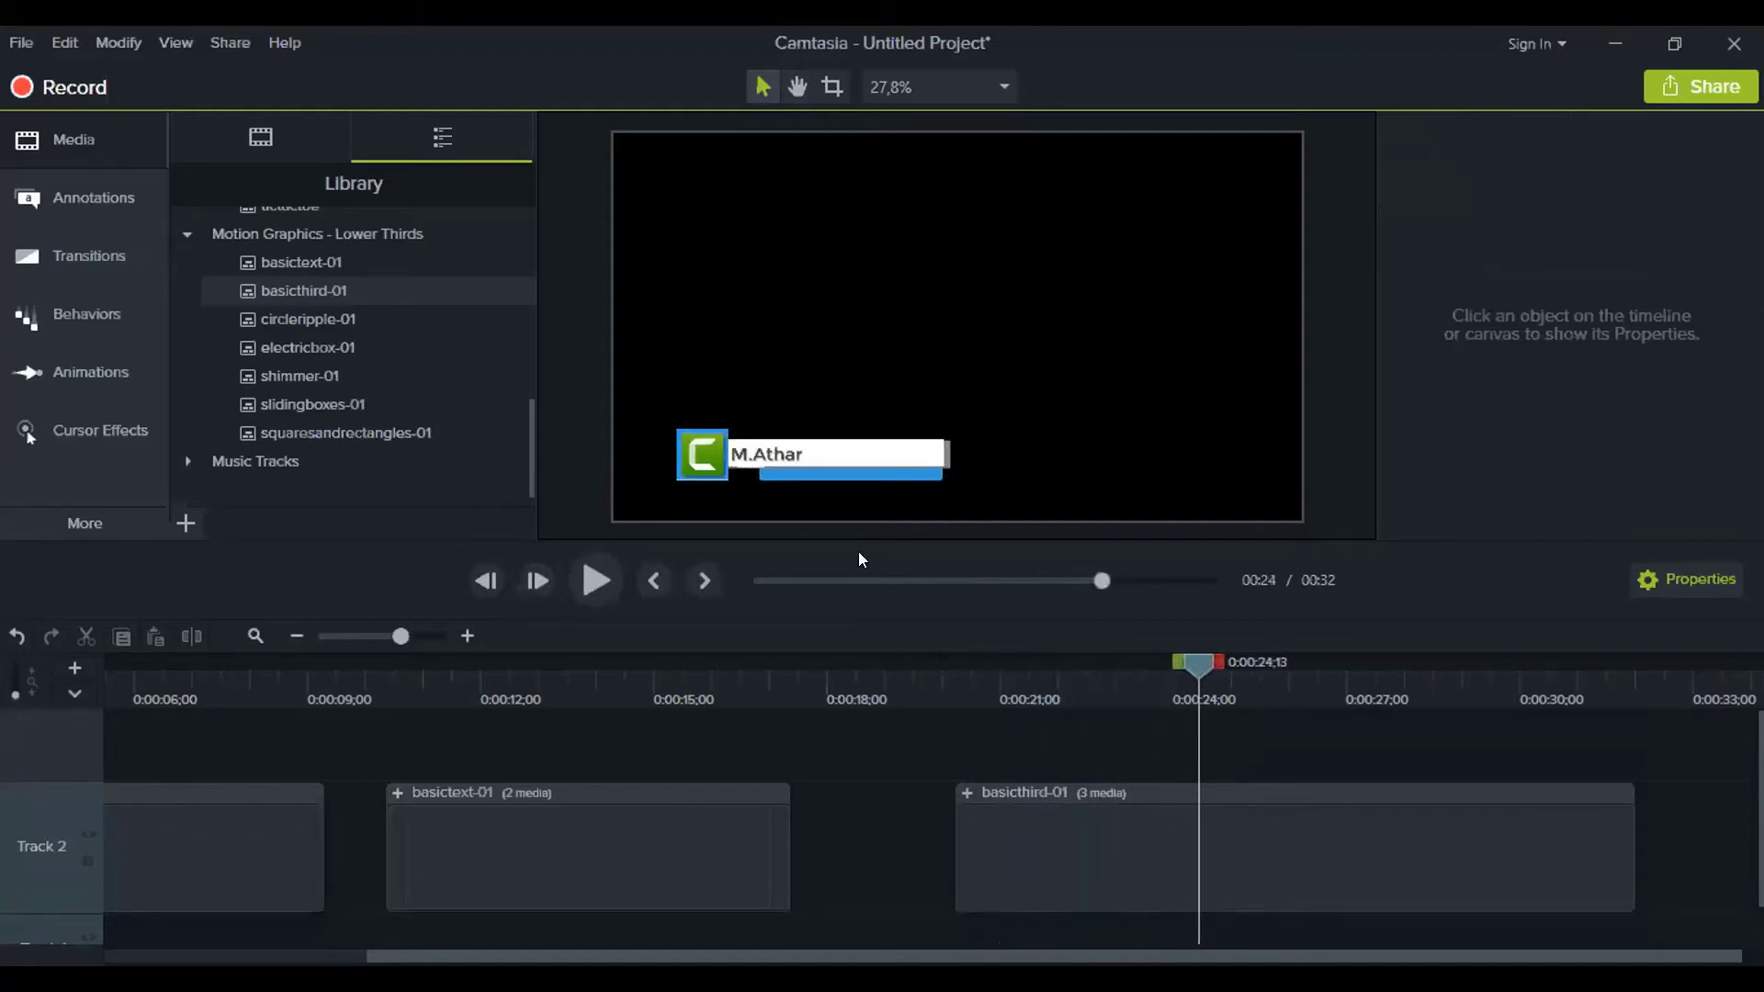
Copy the name Text clip from the expanded basicthird-01 group
click(969, 793)
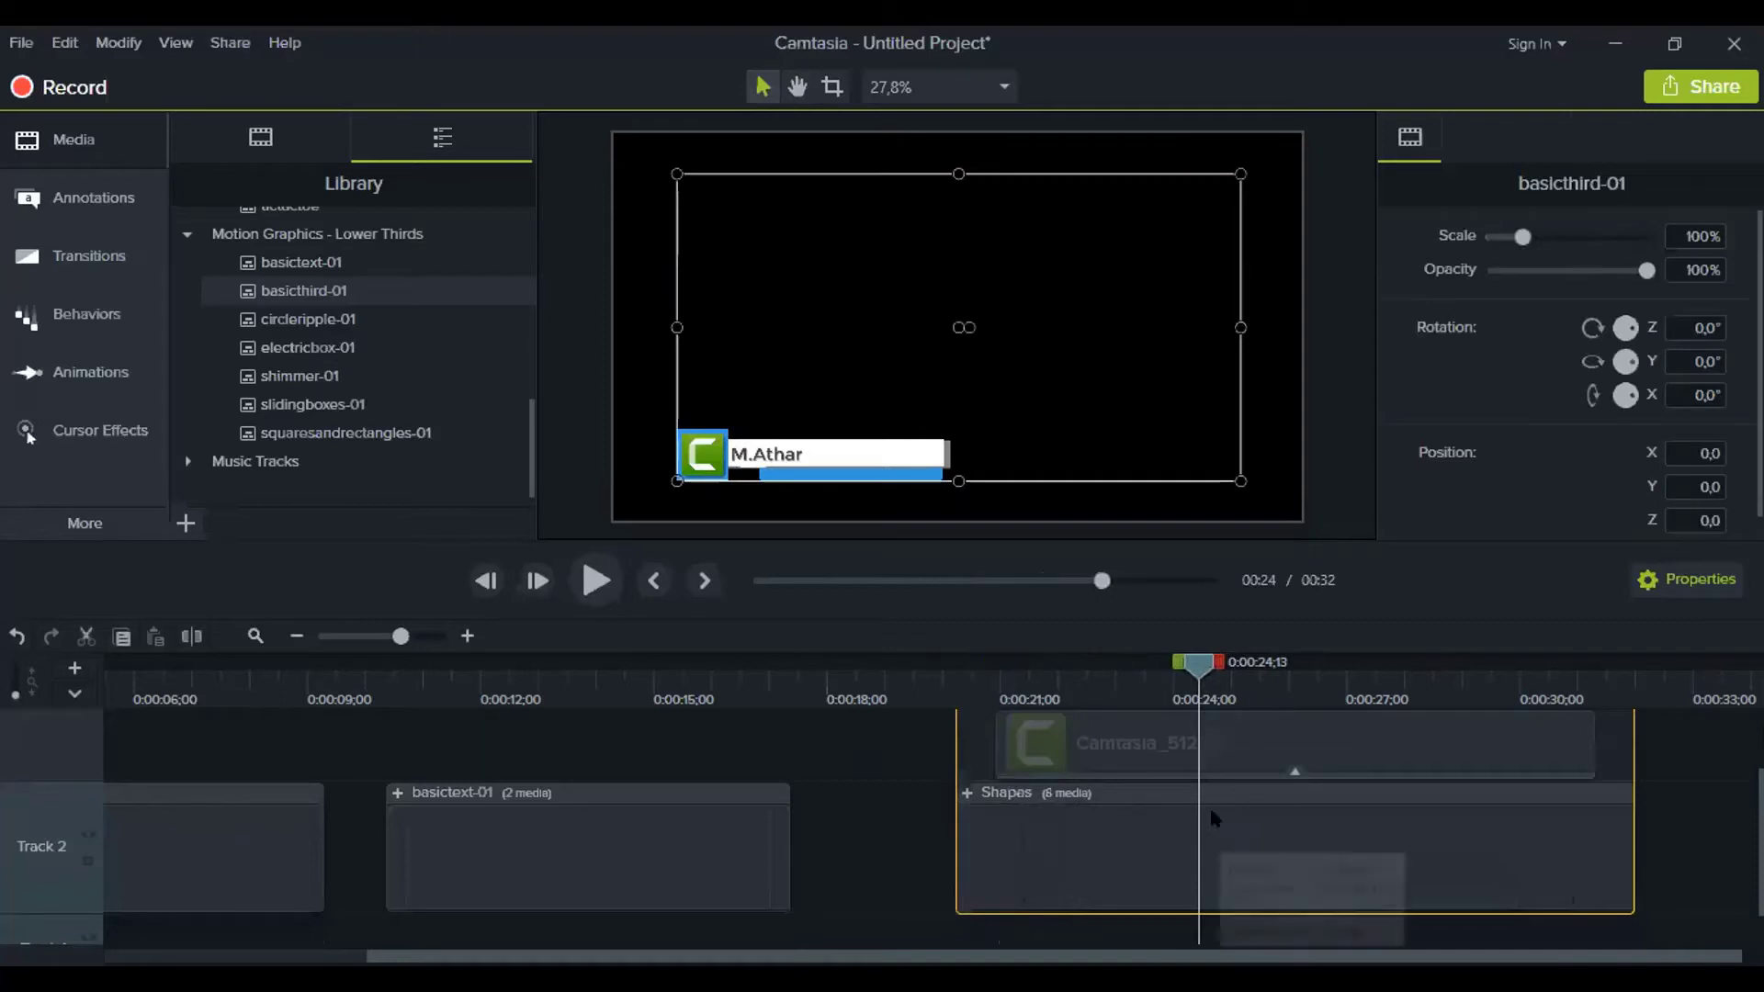
click(1087, 742)
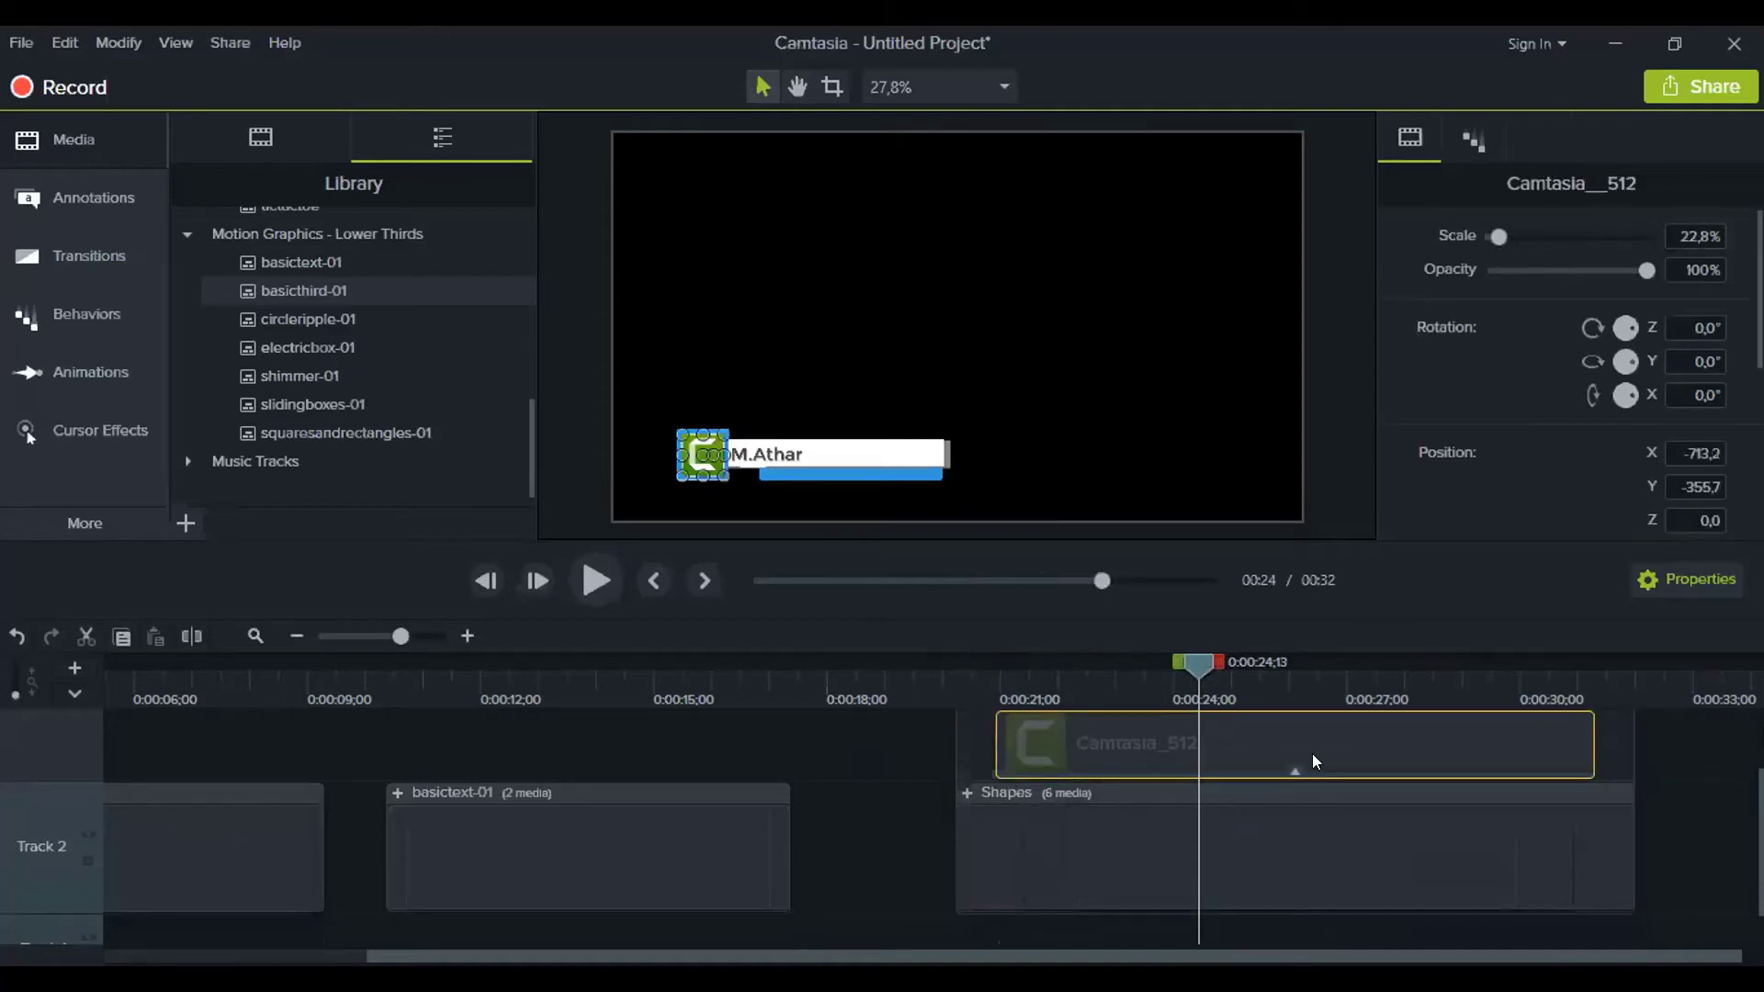
scroll(1434, 782, up, 2)
click(1348, 736)
scroll(1342, 746, up, 1)
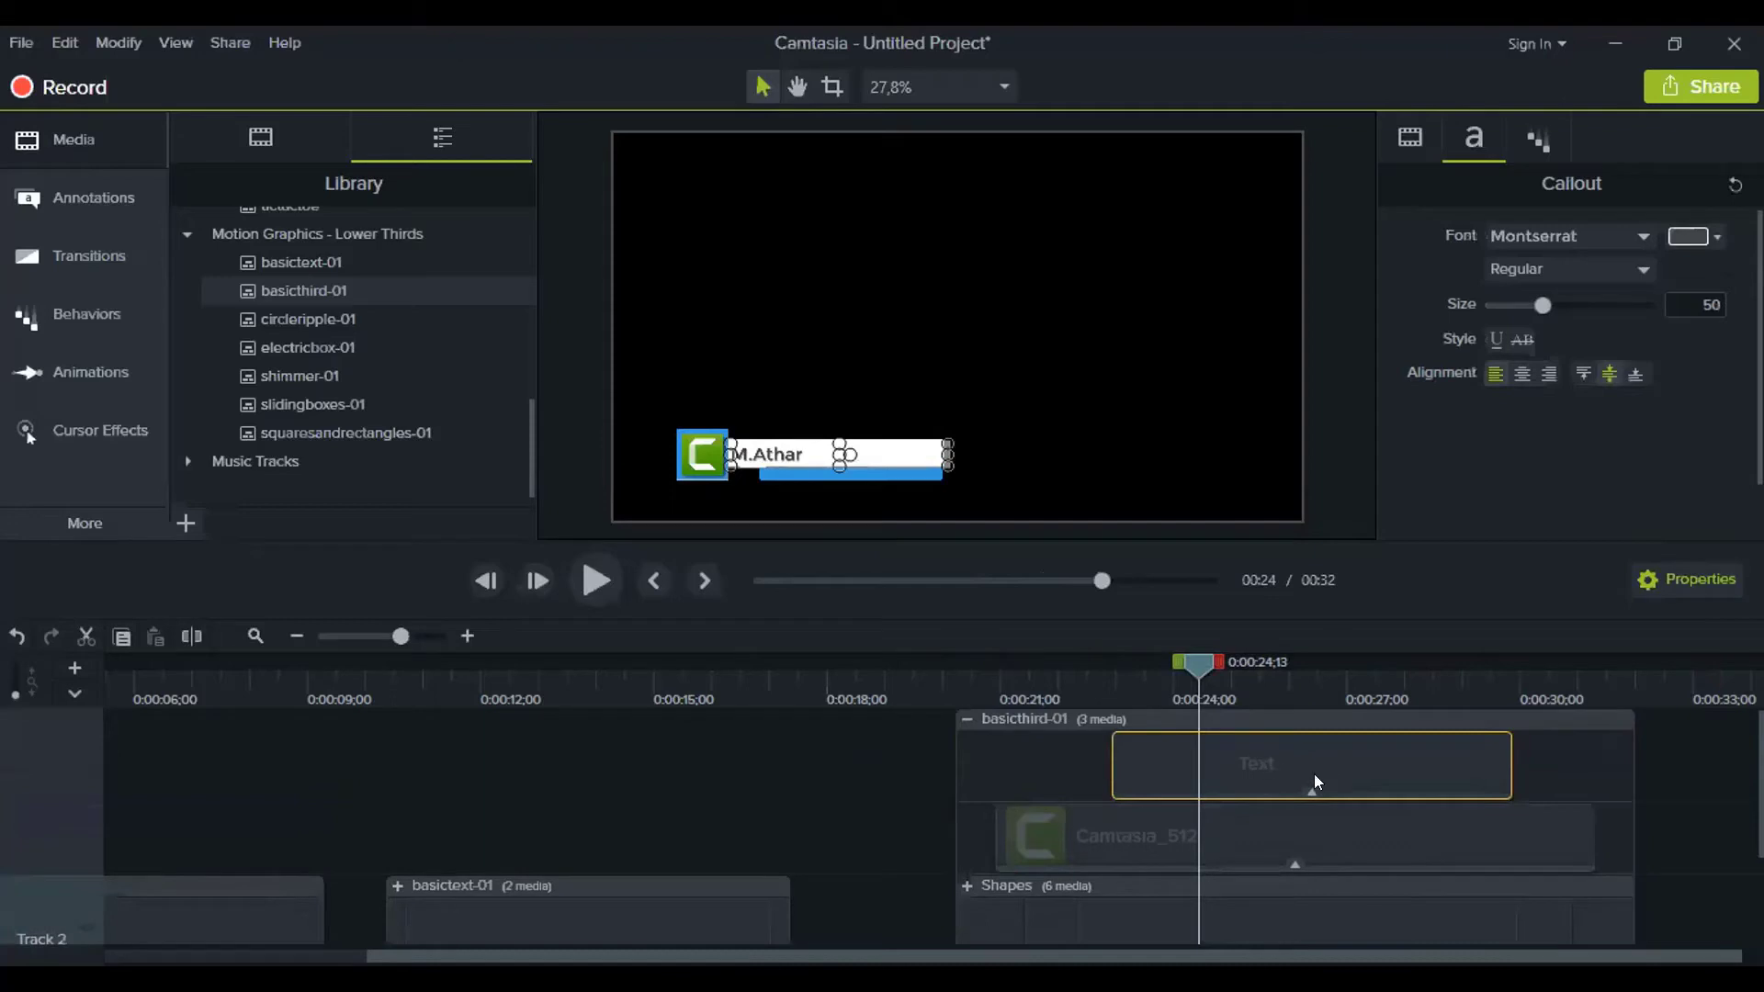
key(ctrl+c)
key(ctrl+v)
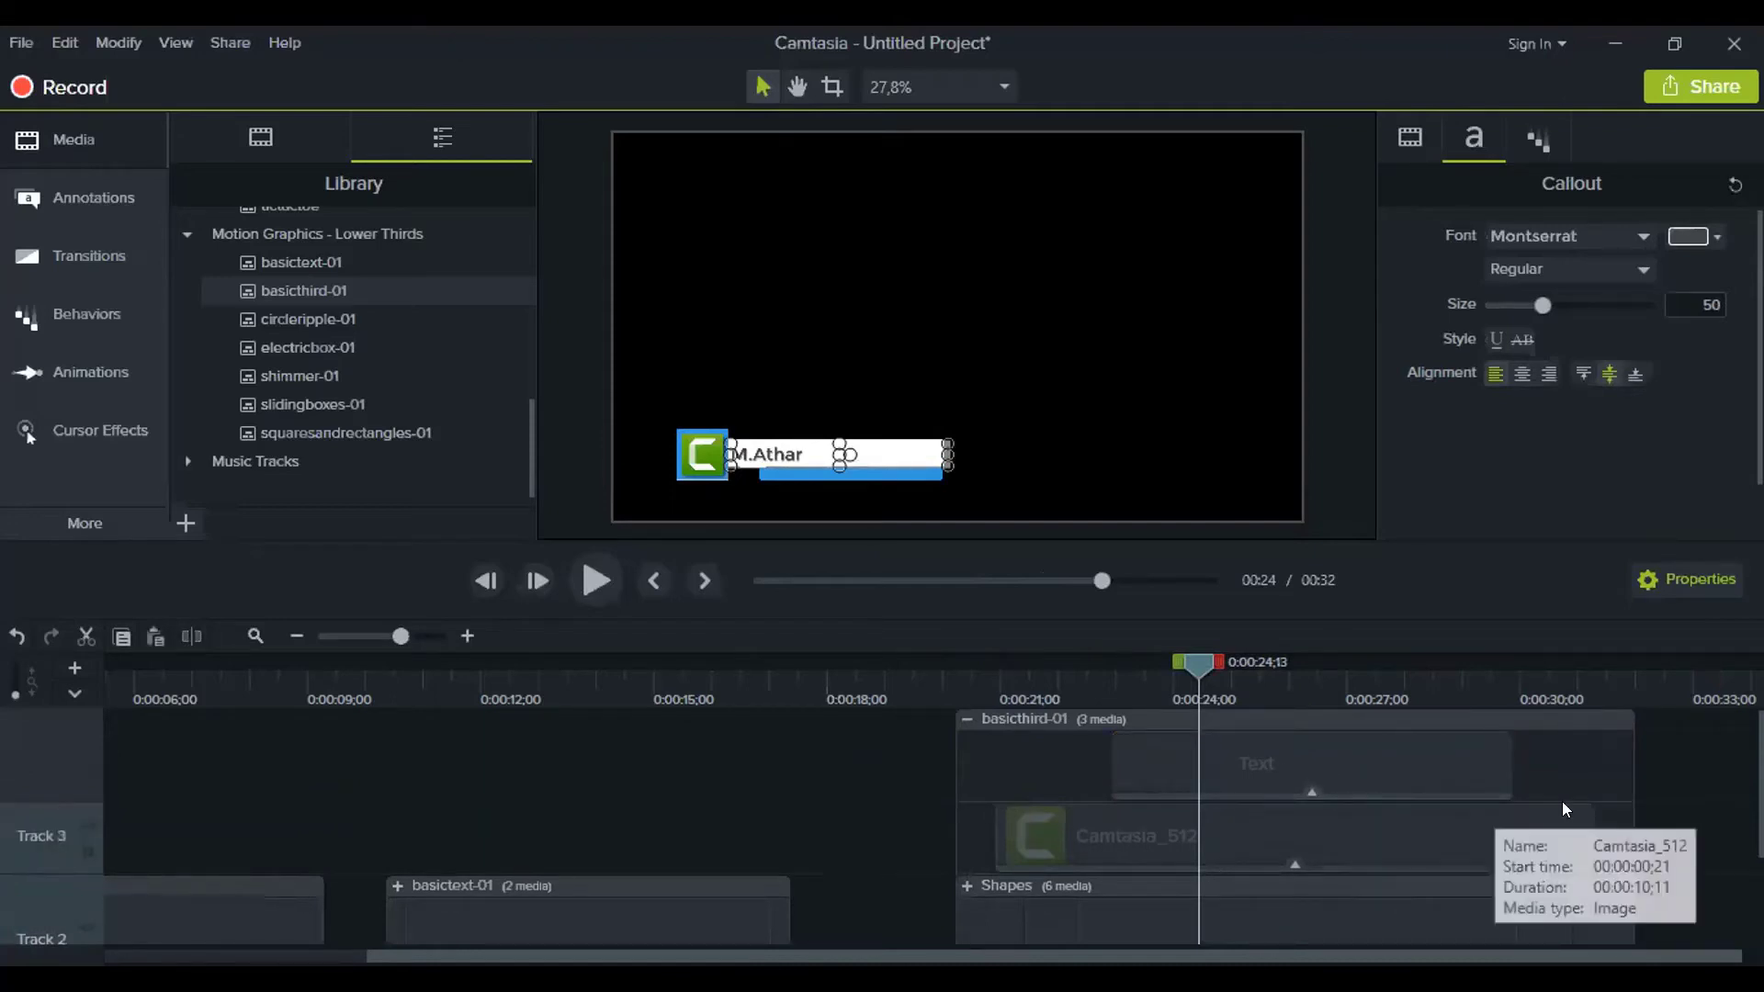
Paste a Text clip copy at 0:00:30;26, then delete that pasted copy from Track 4
click(1562, 700)
key(ctrl+v)
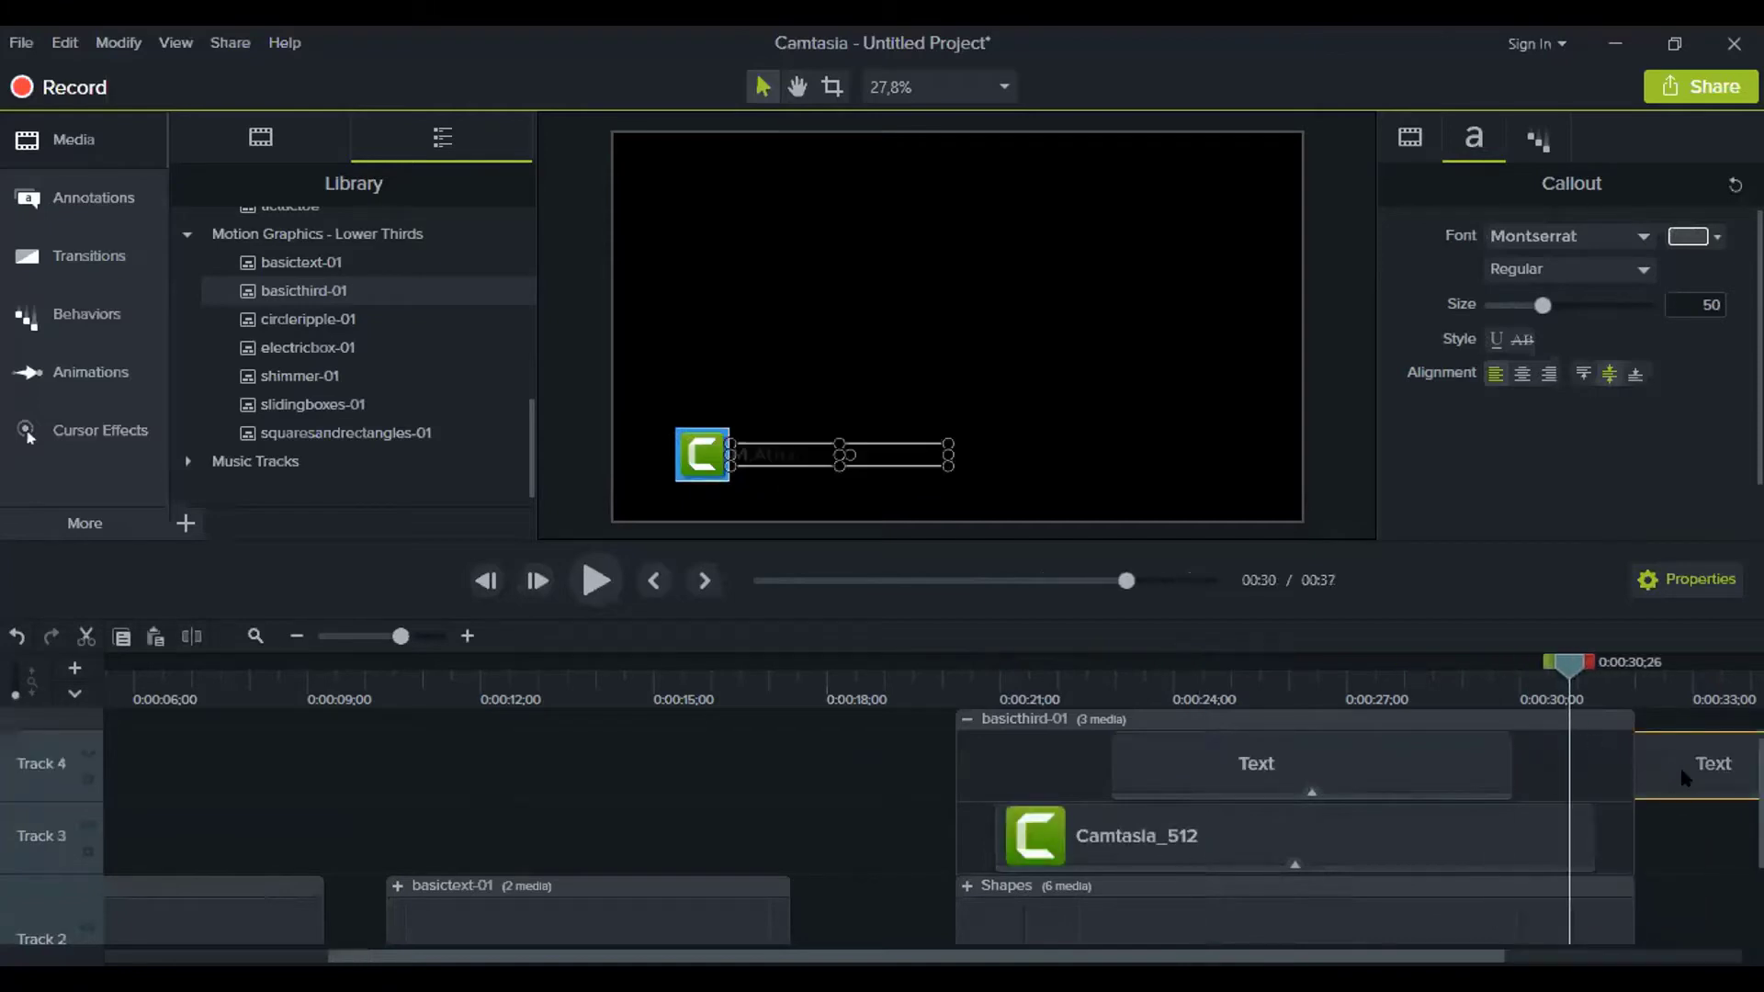
drag(1685, 774, 1559, 772)
key(ctrl+z)
click(1373, 772)
click(1703, 773)
key(Delete)
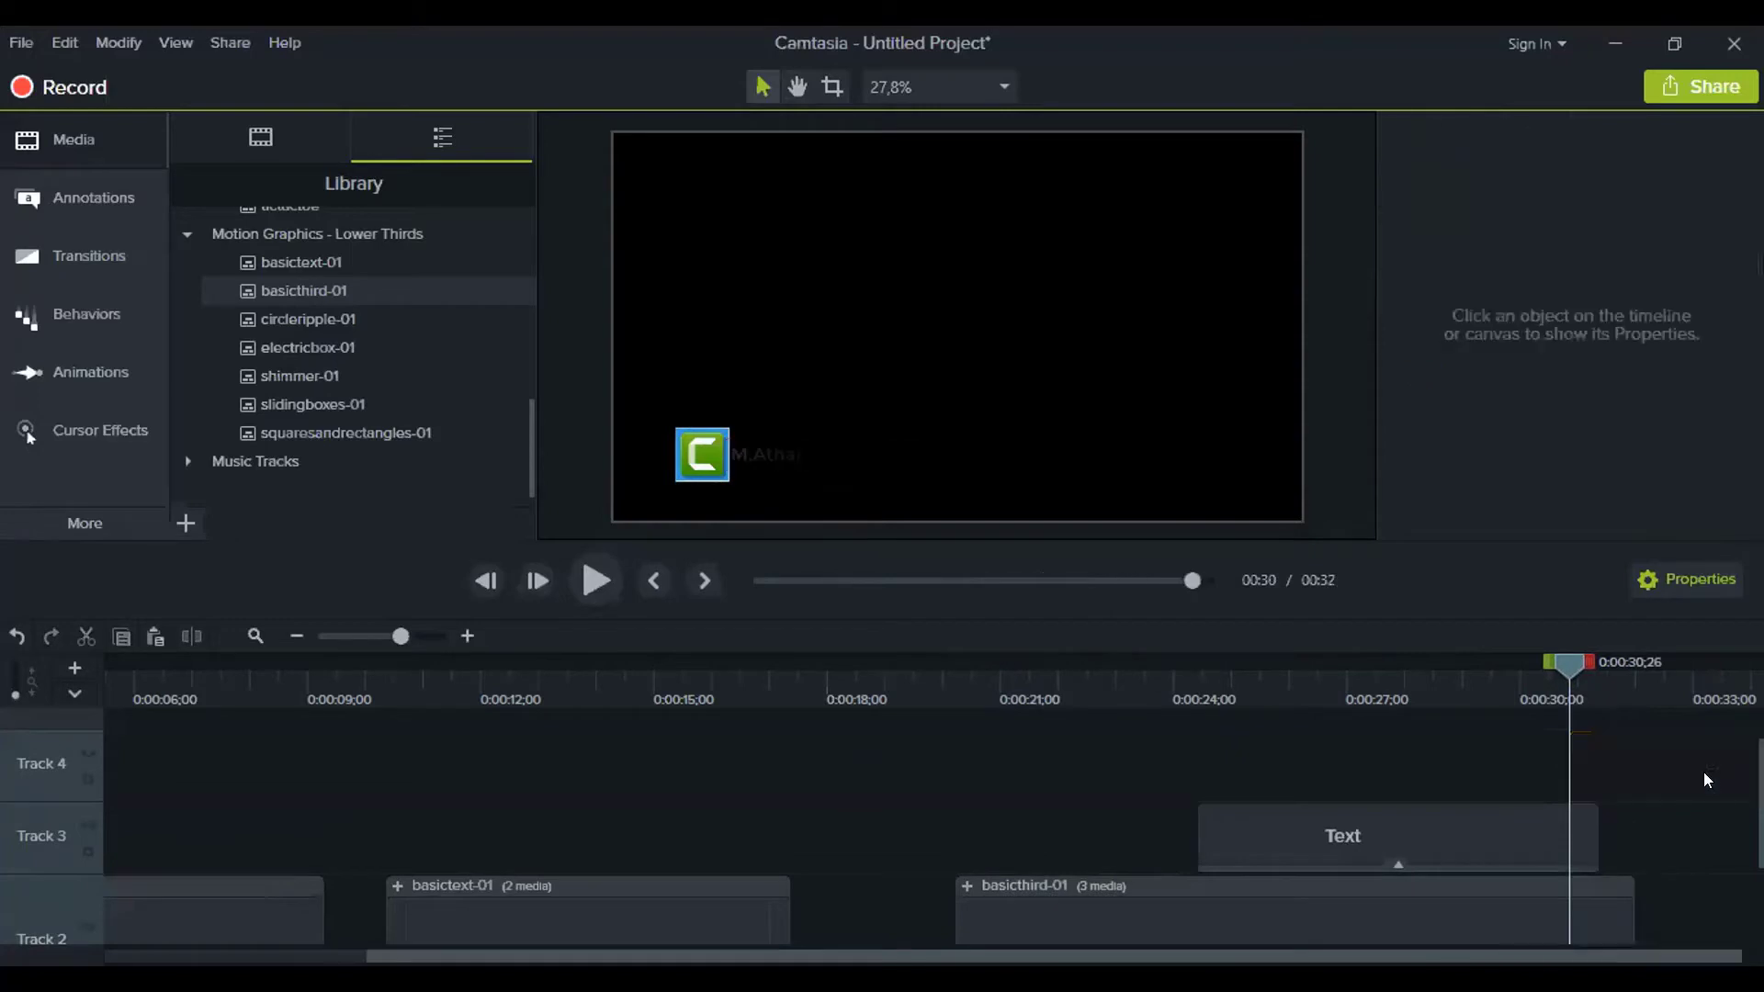
Delete the extra Text clip left on Track 3
scroll(1405, 823, down, 1)
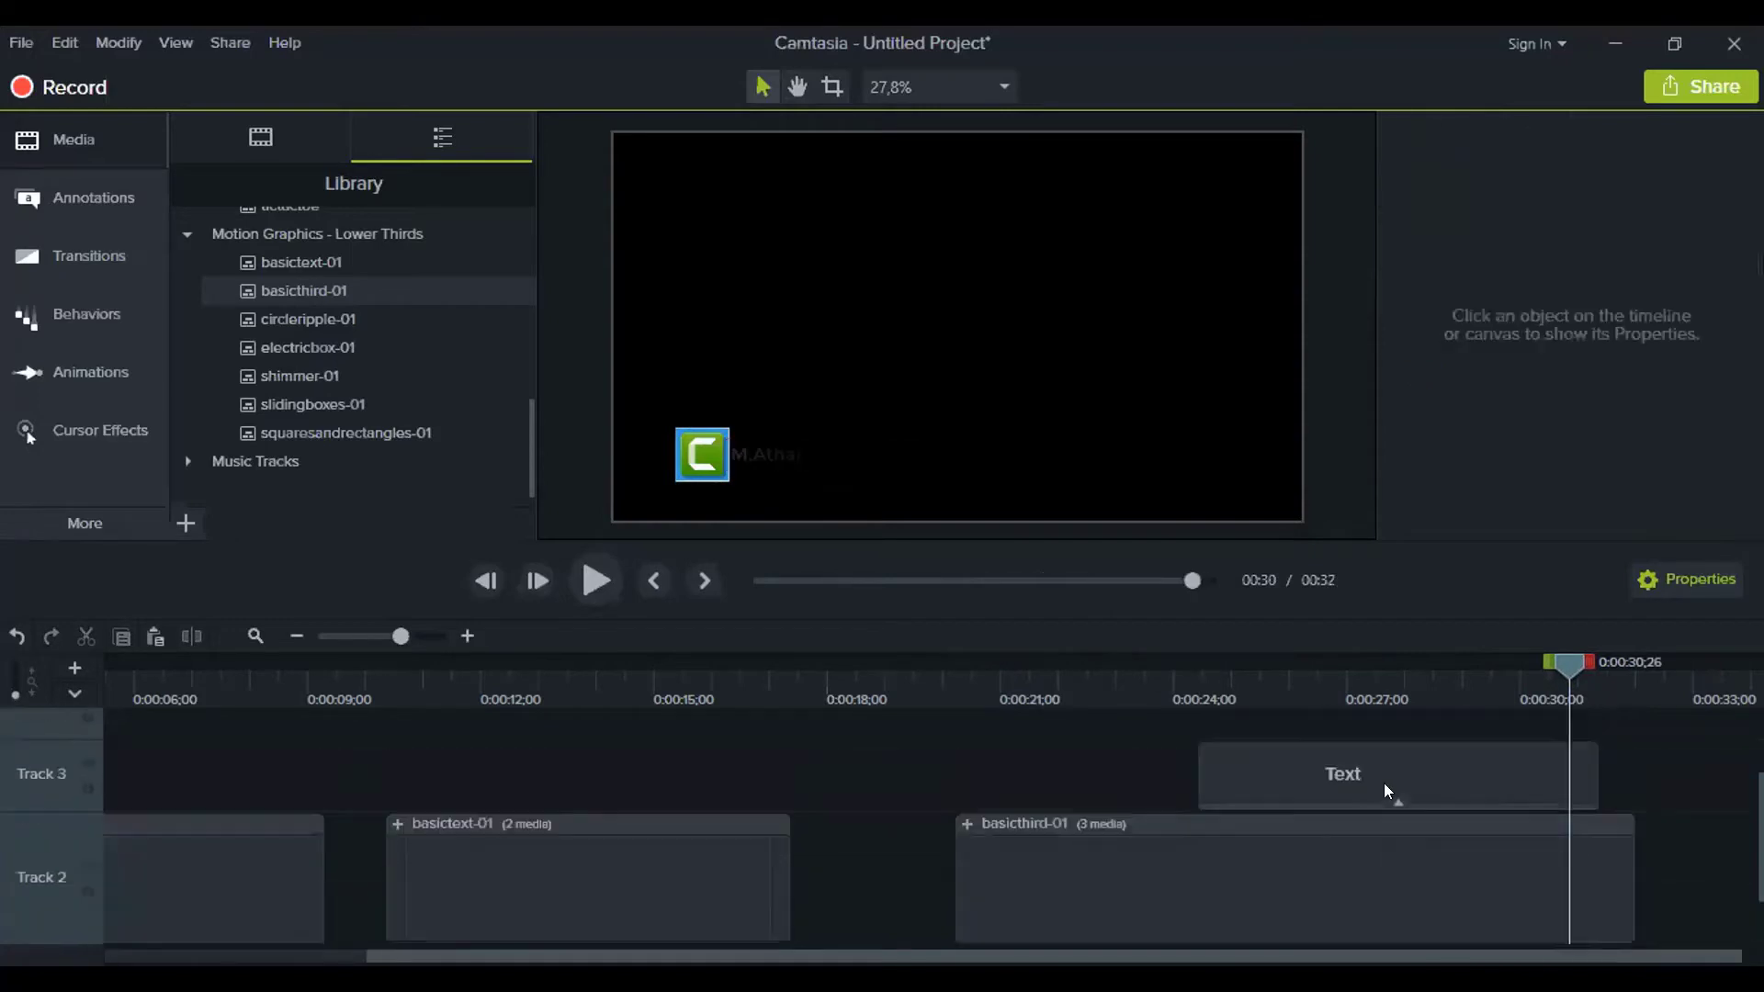
click(966, 825)
click(1307, 838)
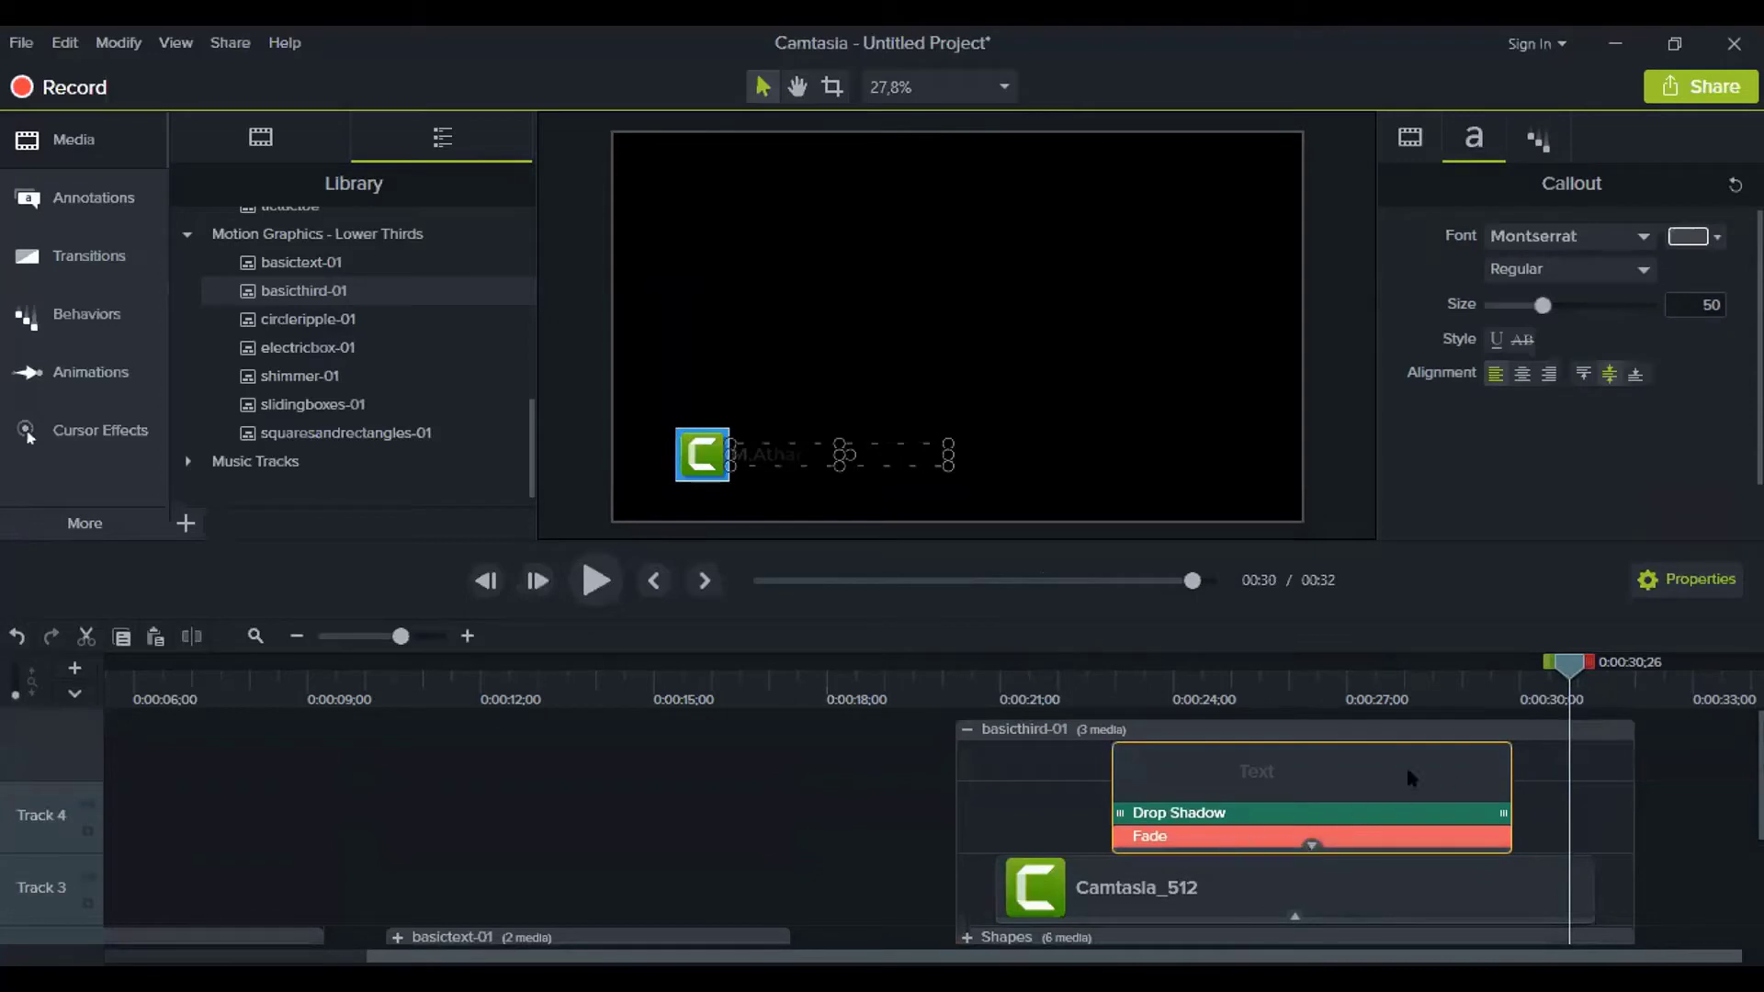
click(1697, 816)
scroll(1370, 816, down, 1)
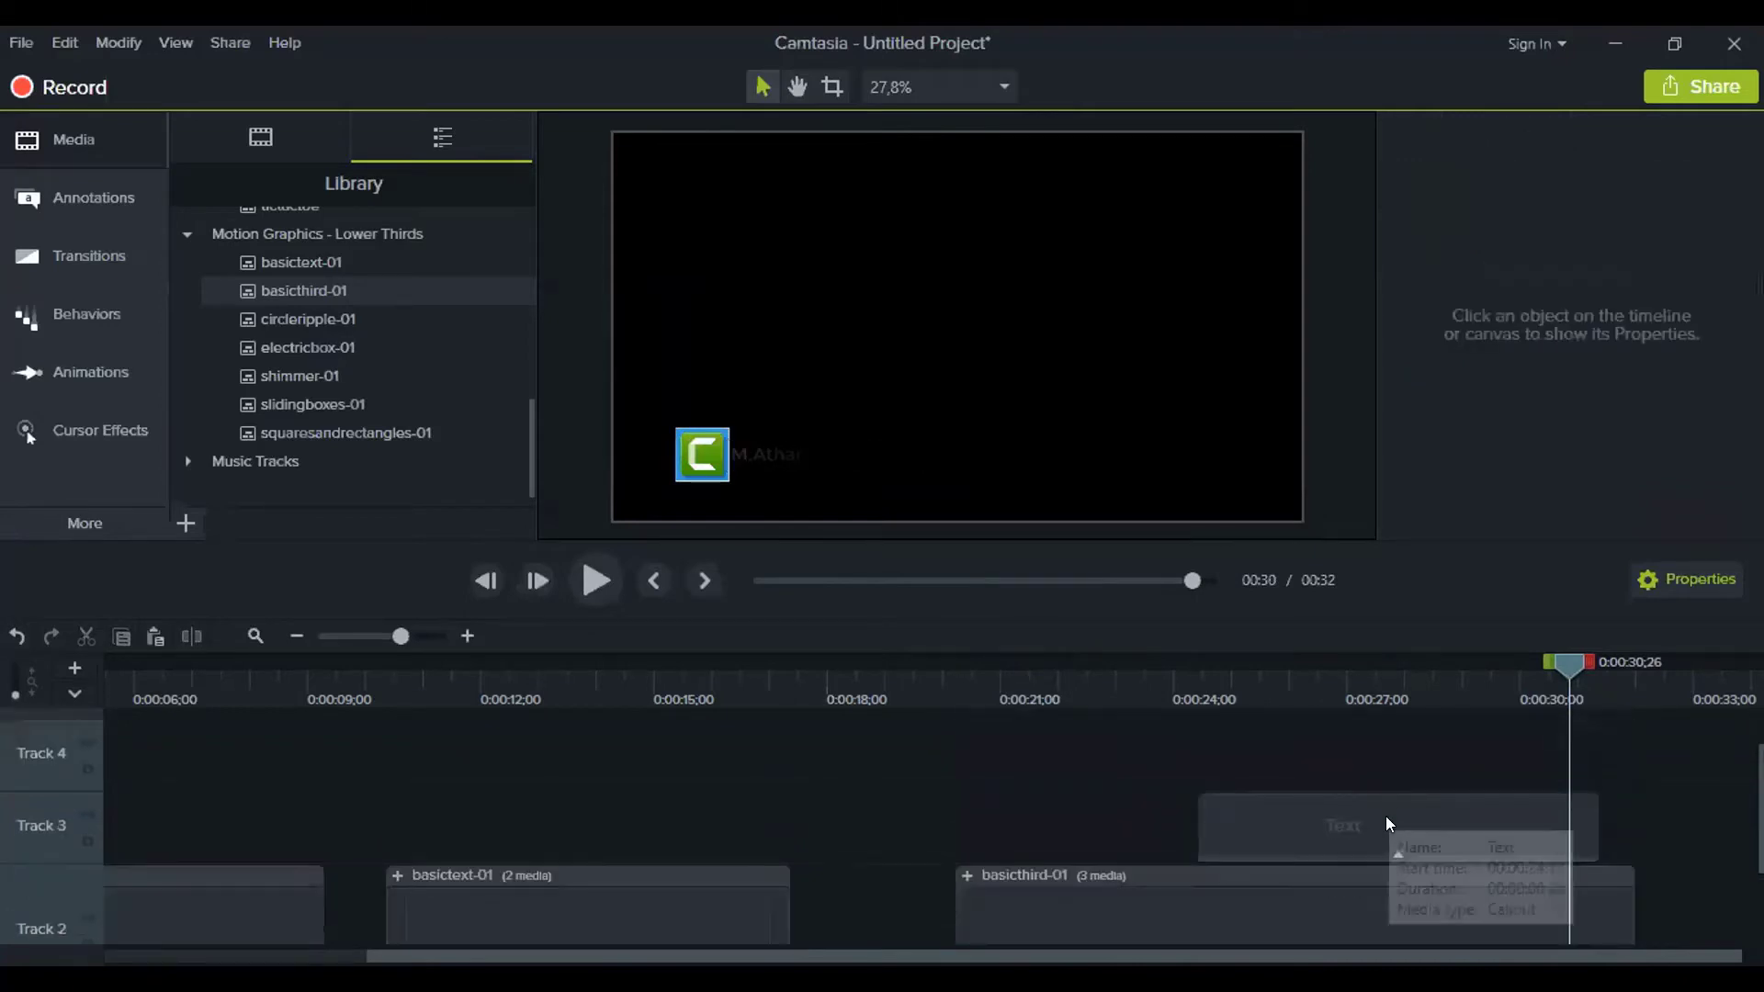
click(1386, 817)
scroll(1405, 832, down, 1)
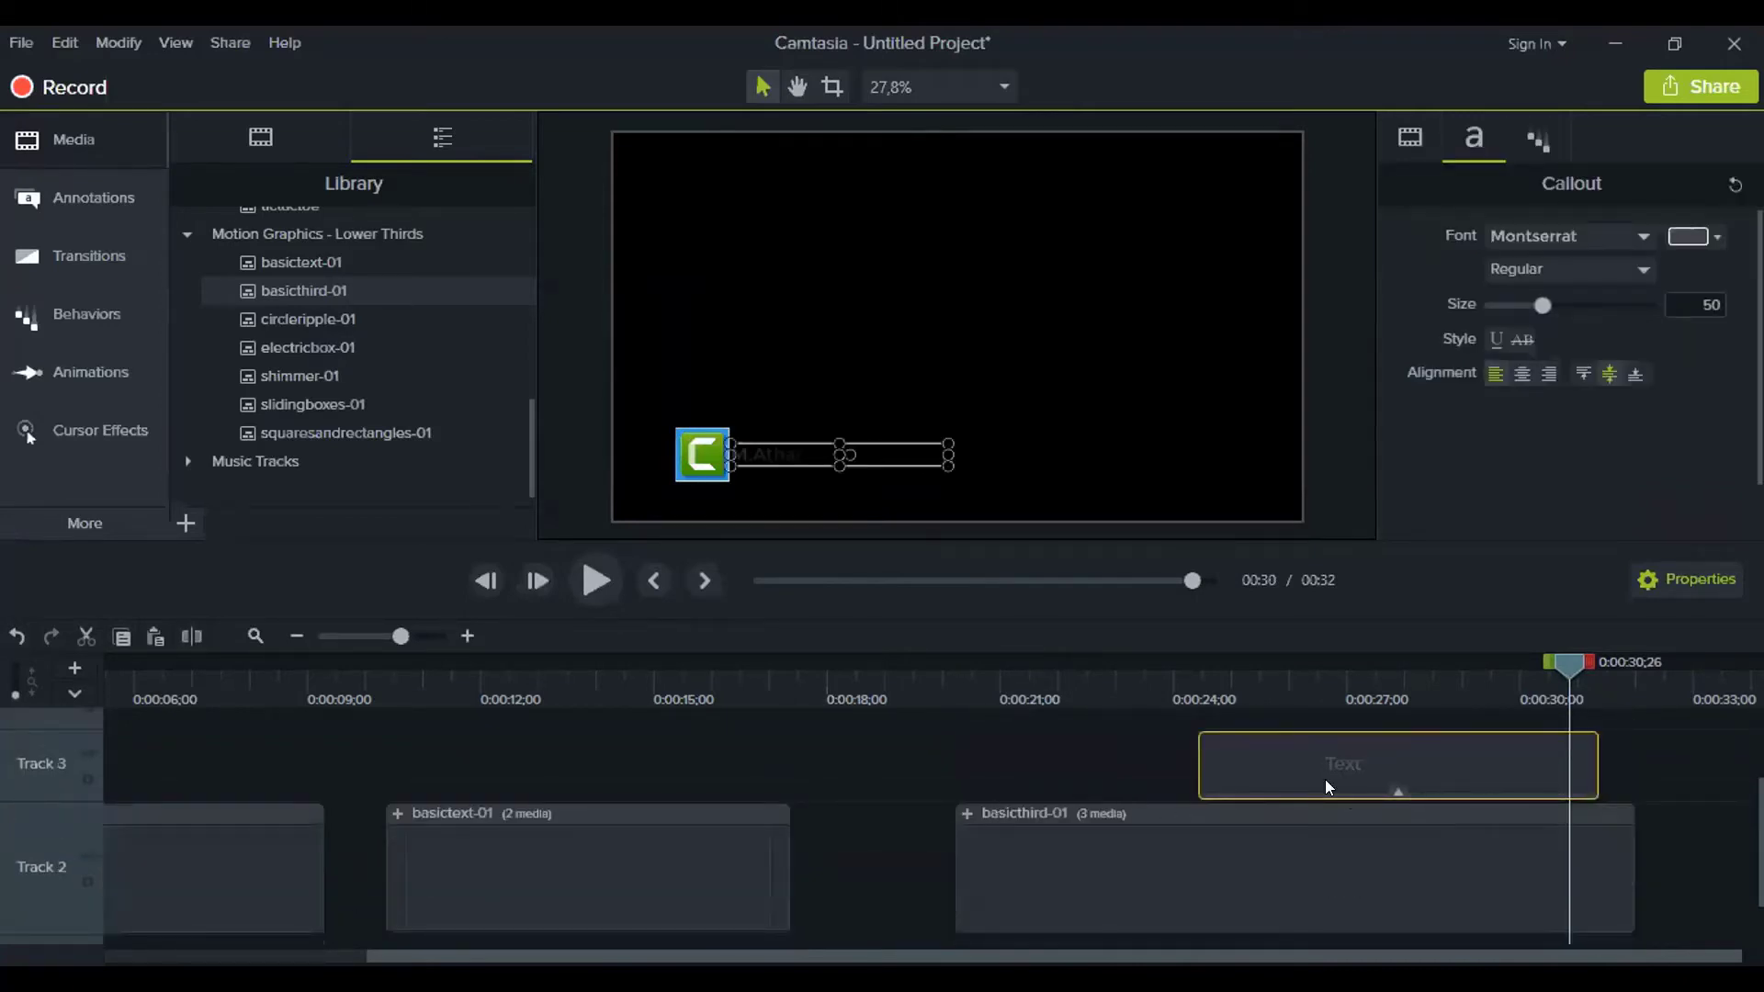
key(Delete)
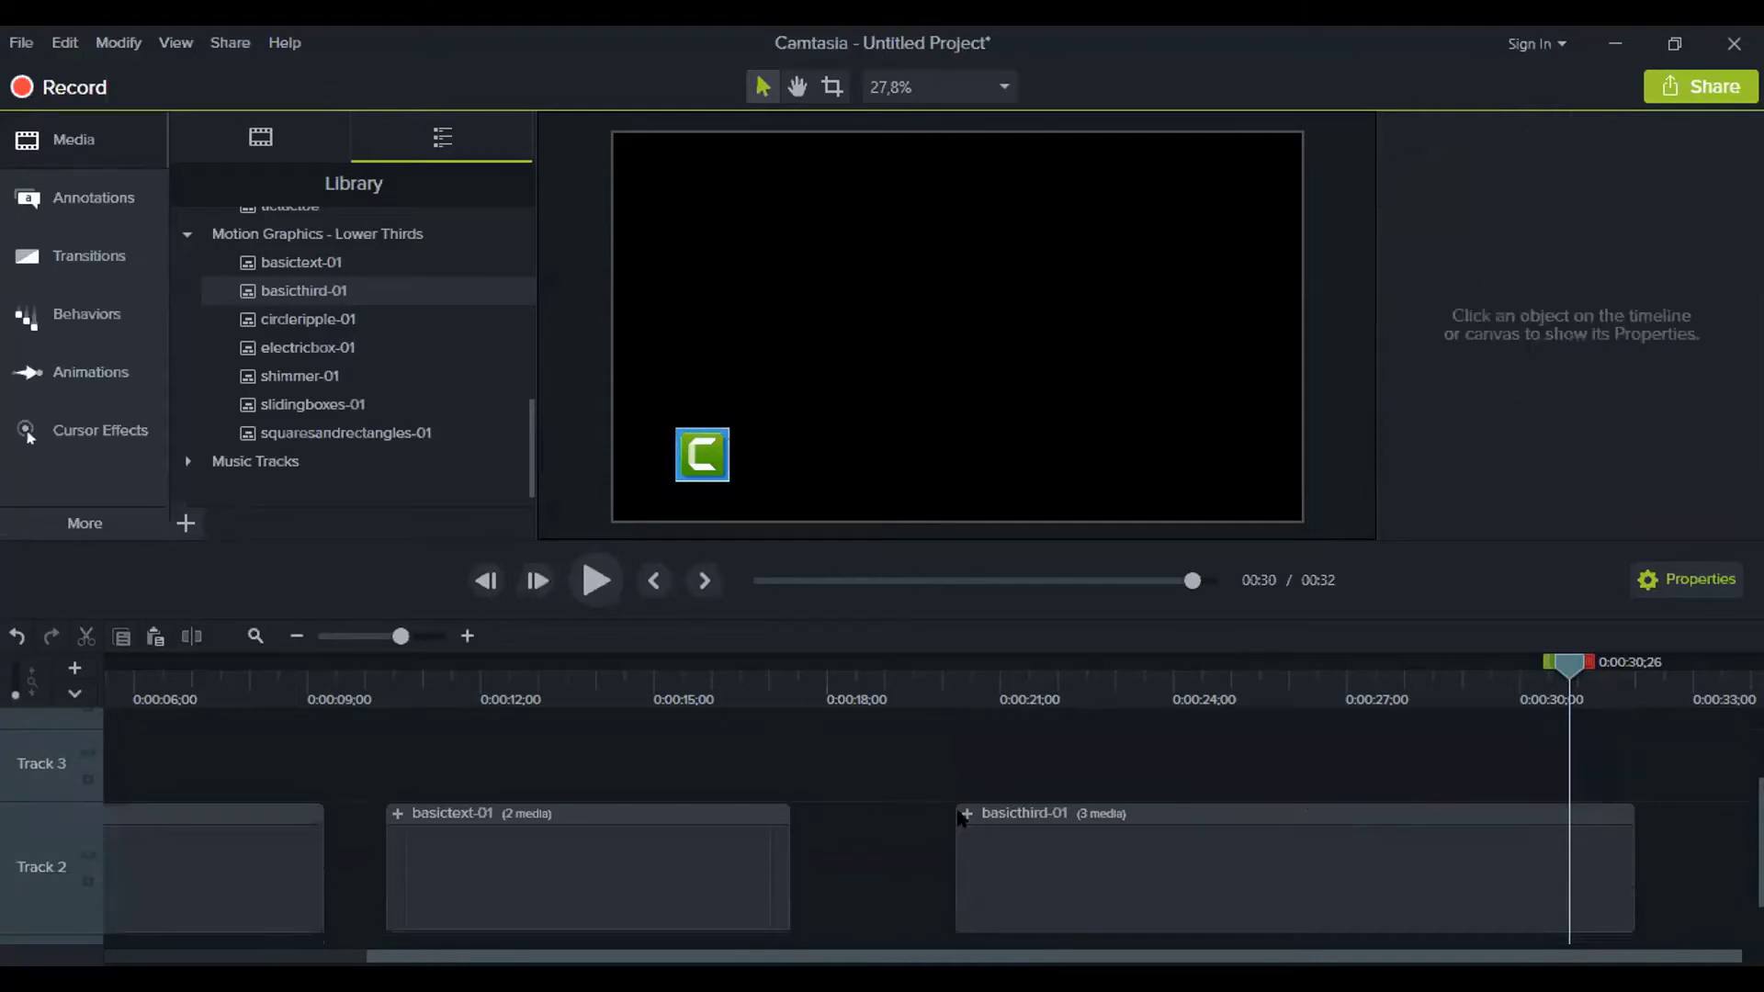
Expand basicthird-01, scrub to about 0:00:26;10 and select the Camtasia_512 logo clip
click(963, 817)
scroll(1036, 828, down, 1)
click(966, 752)
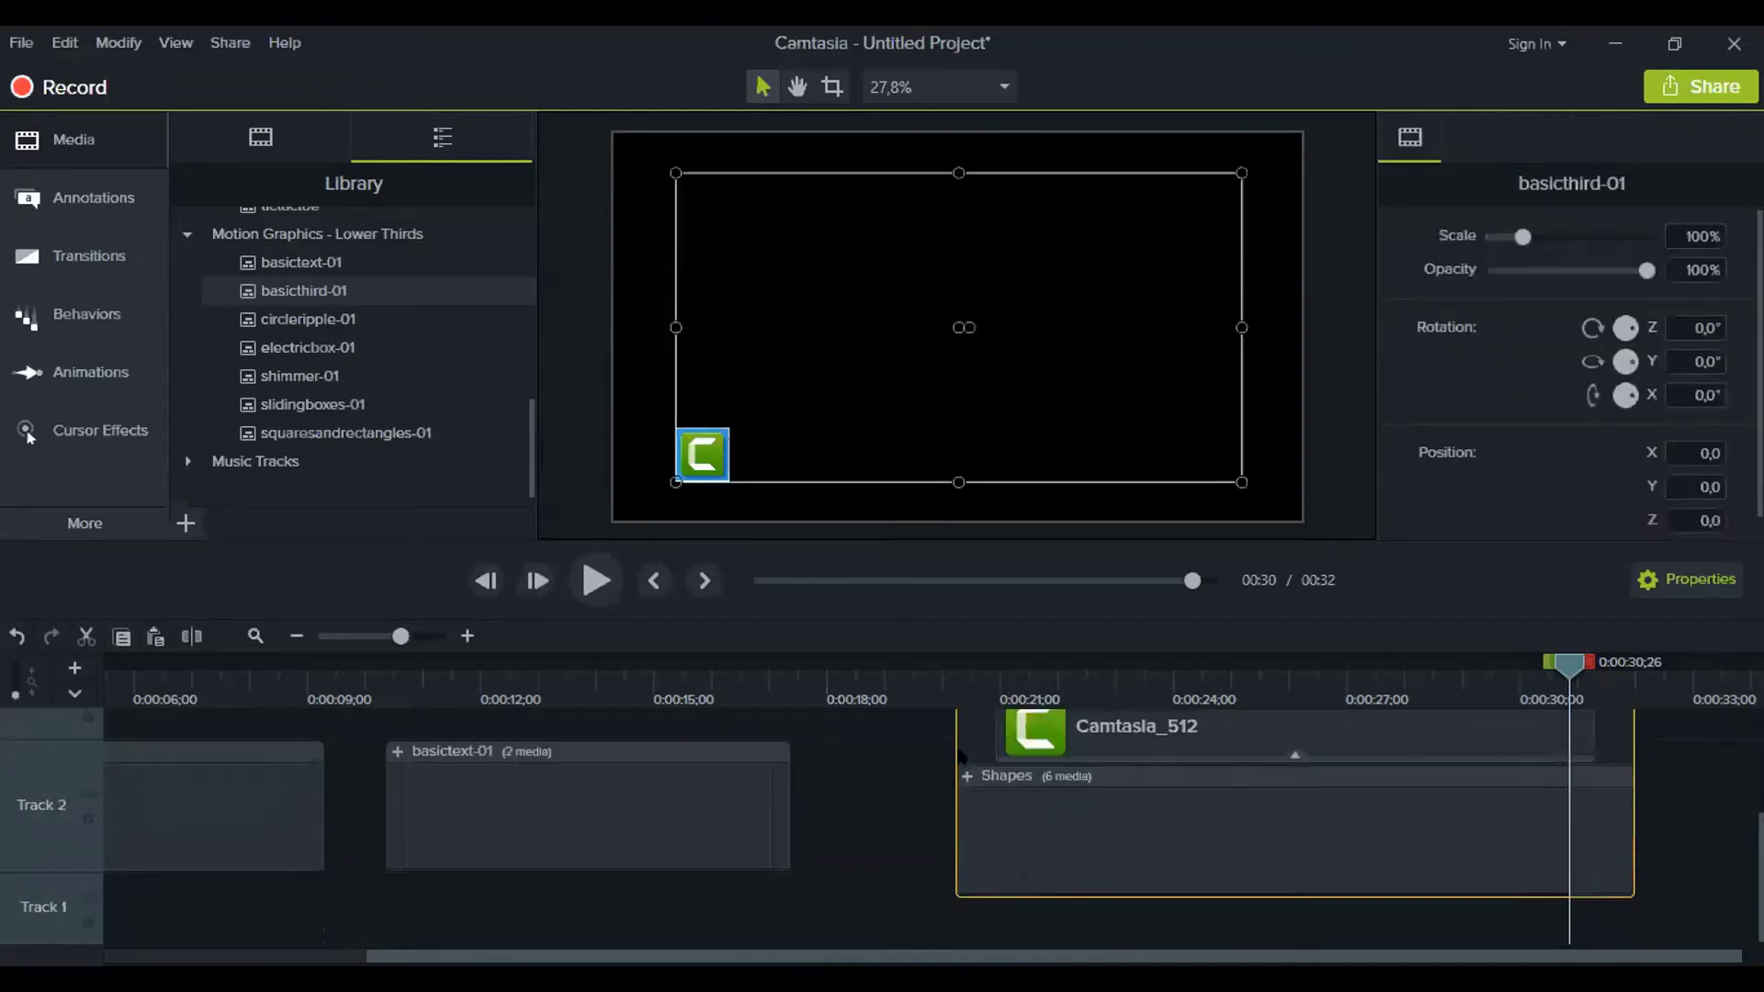
scroll(1225, 770, up, 1)
click(1232, 687)
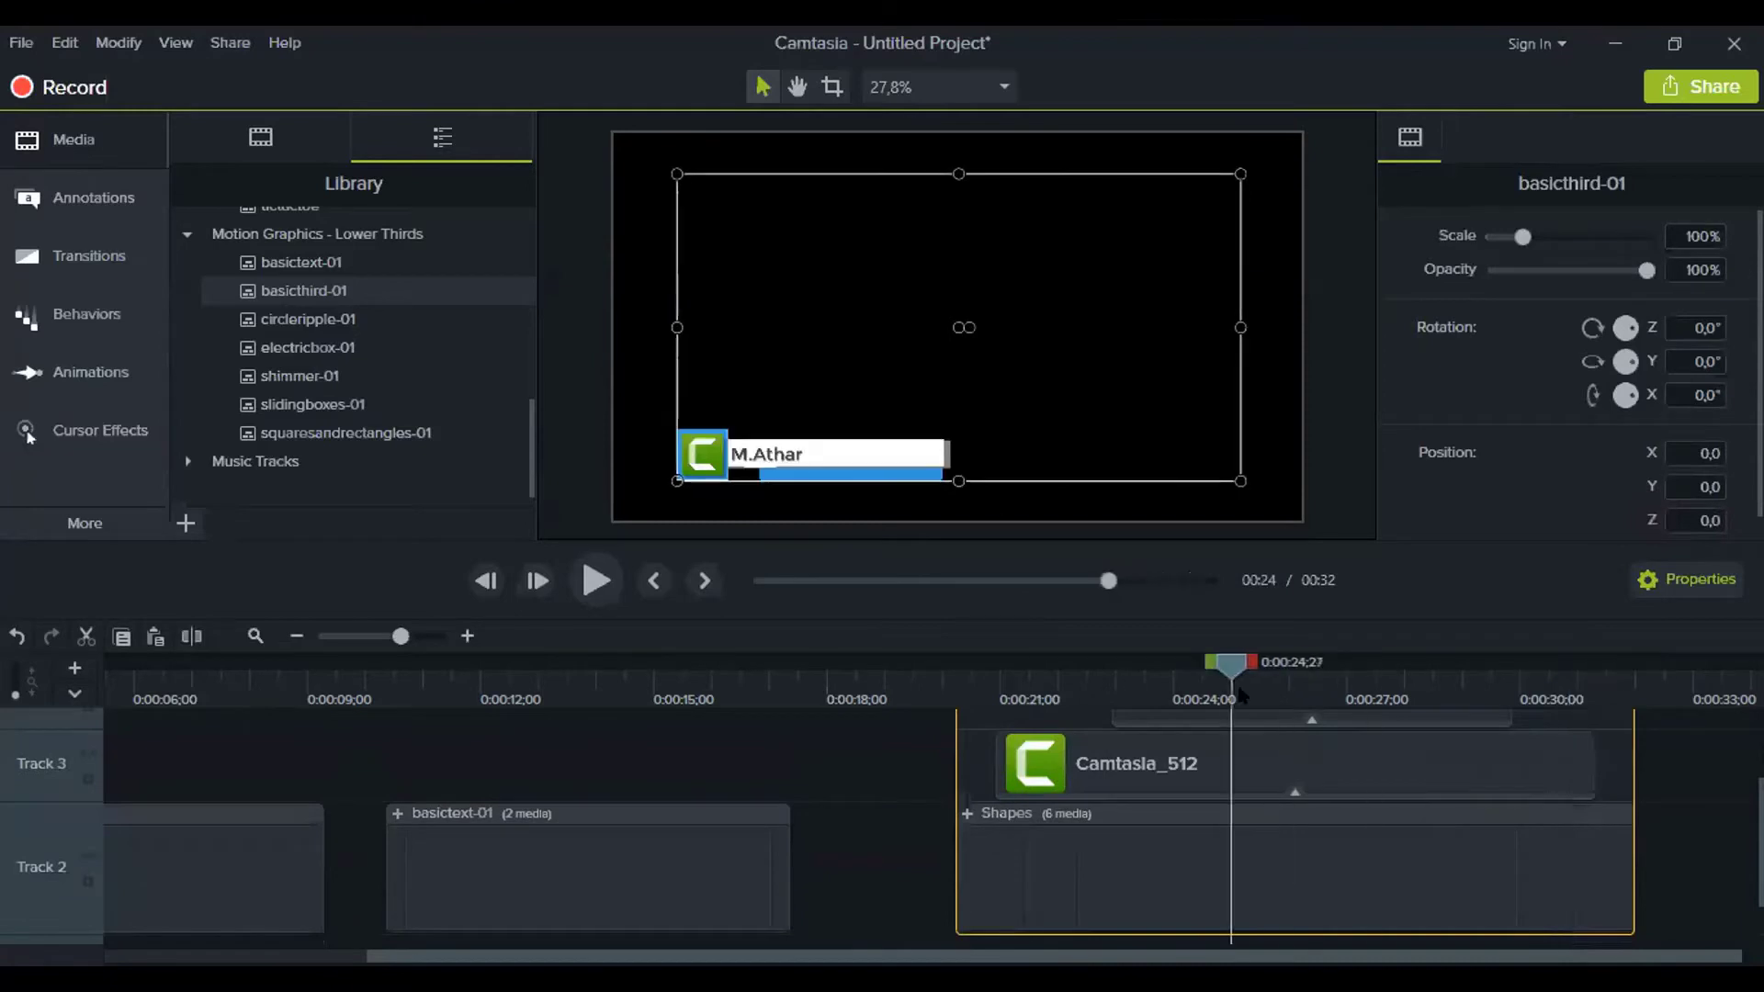
drag(1236, 688, 1309, 689)
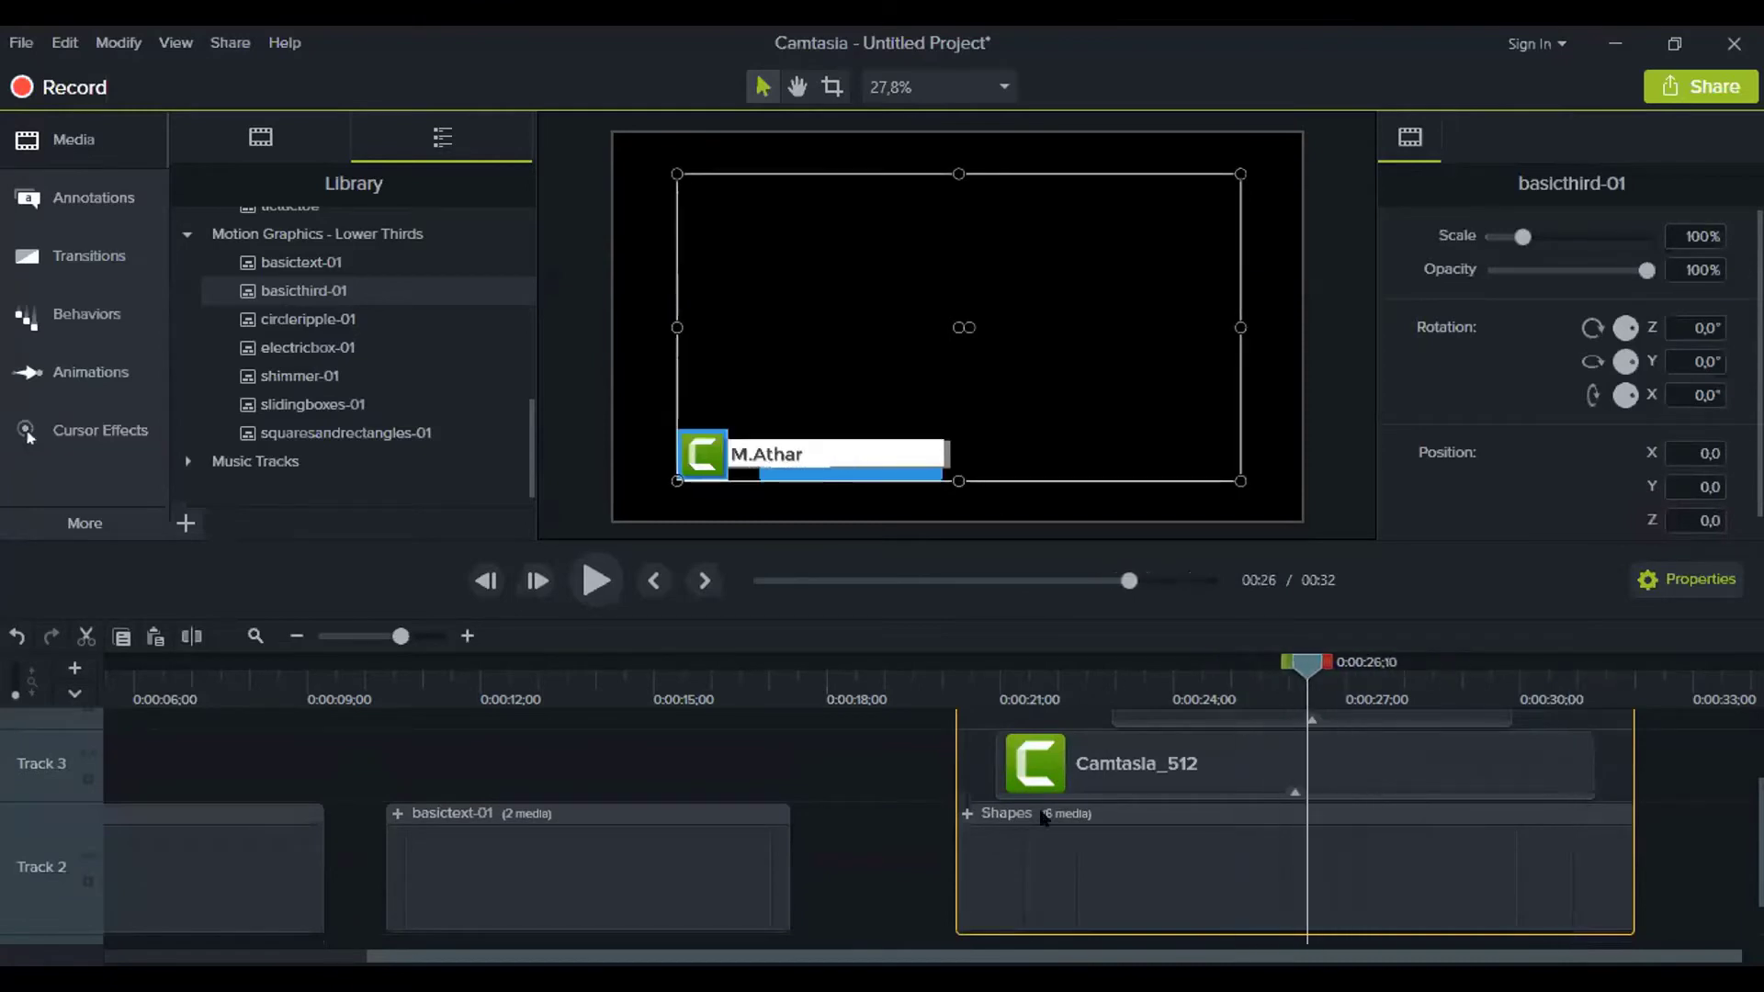
click(1060, 760)
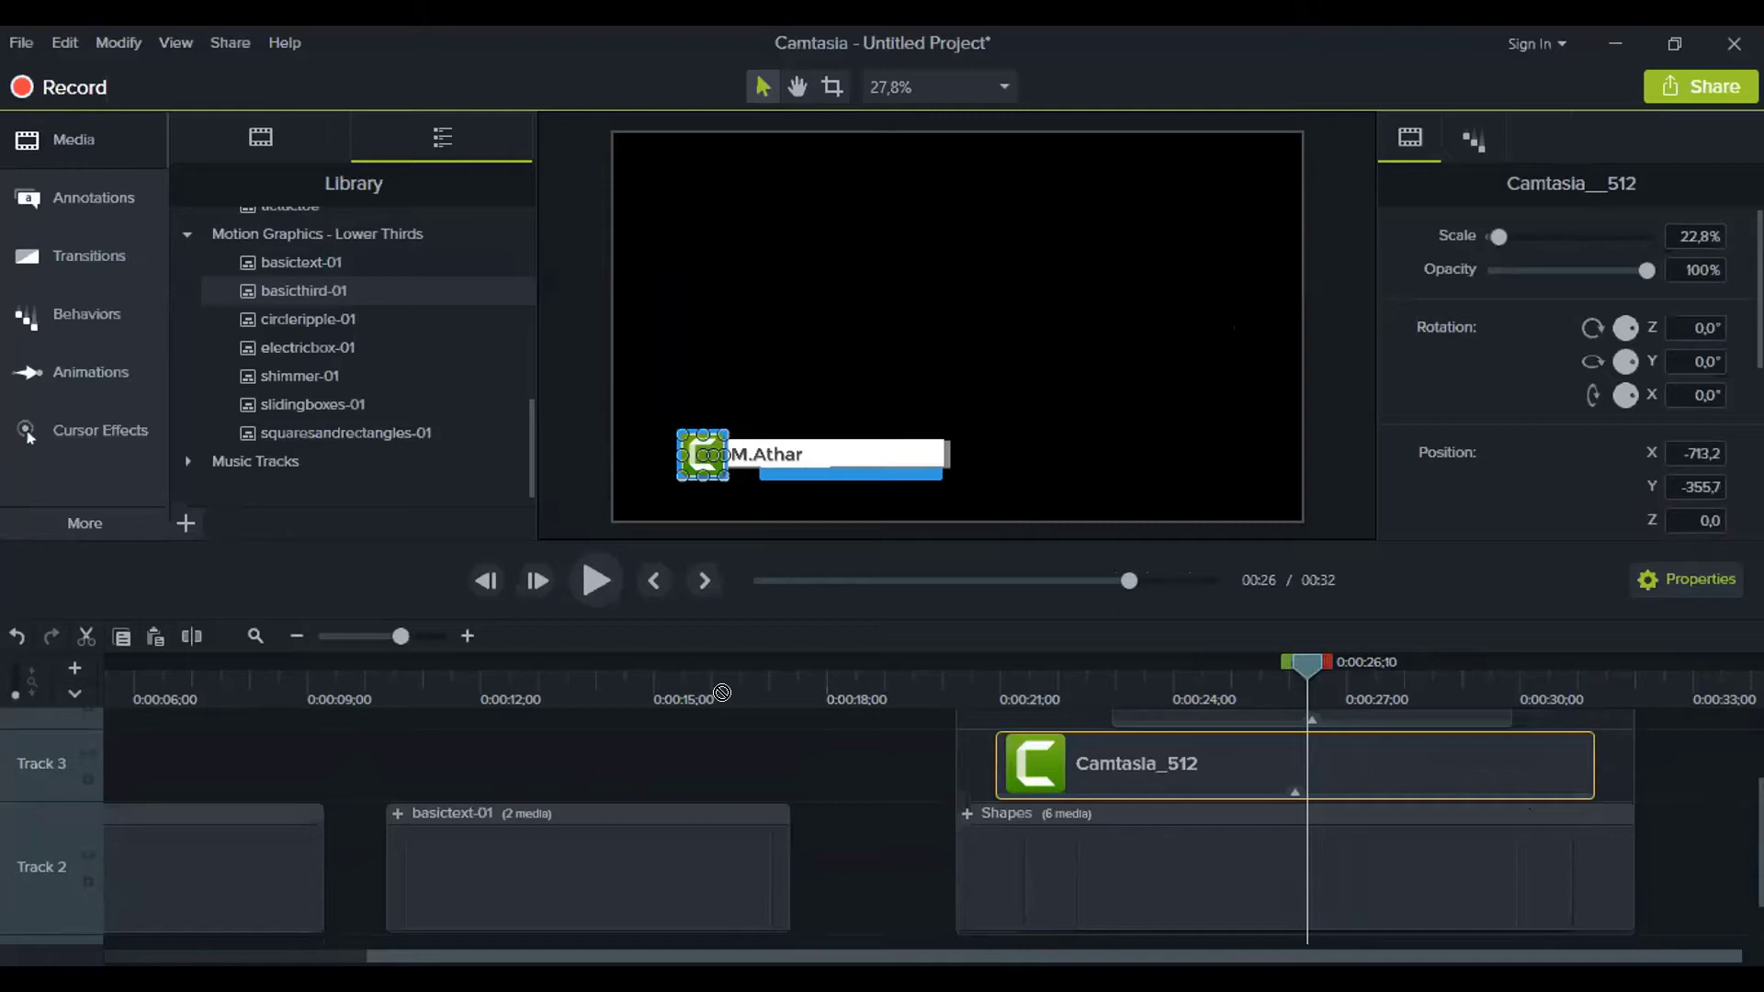
Clear the selection and scroll the Media Bin to the logo_SMKD_newT image
key(ctrl+z)
click(261, 139)
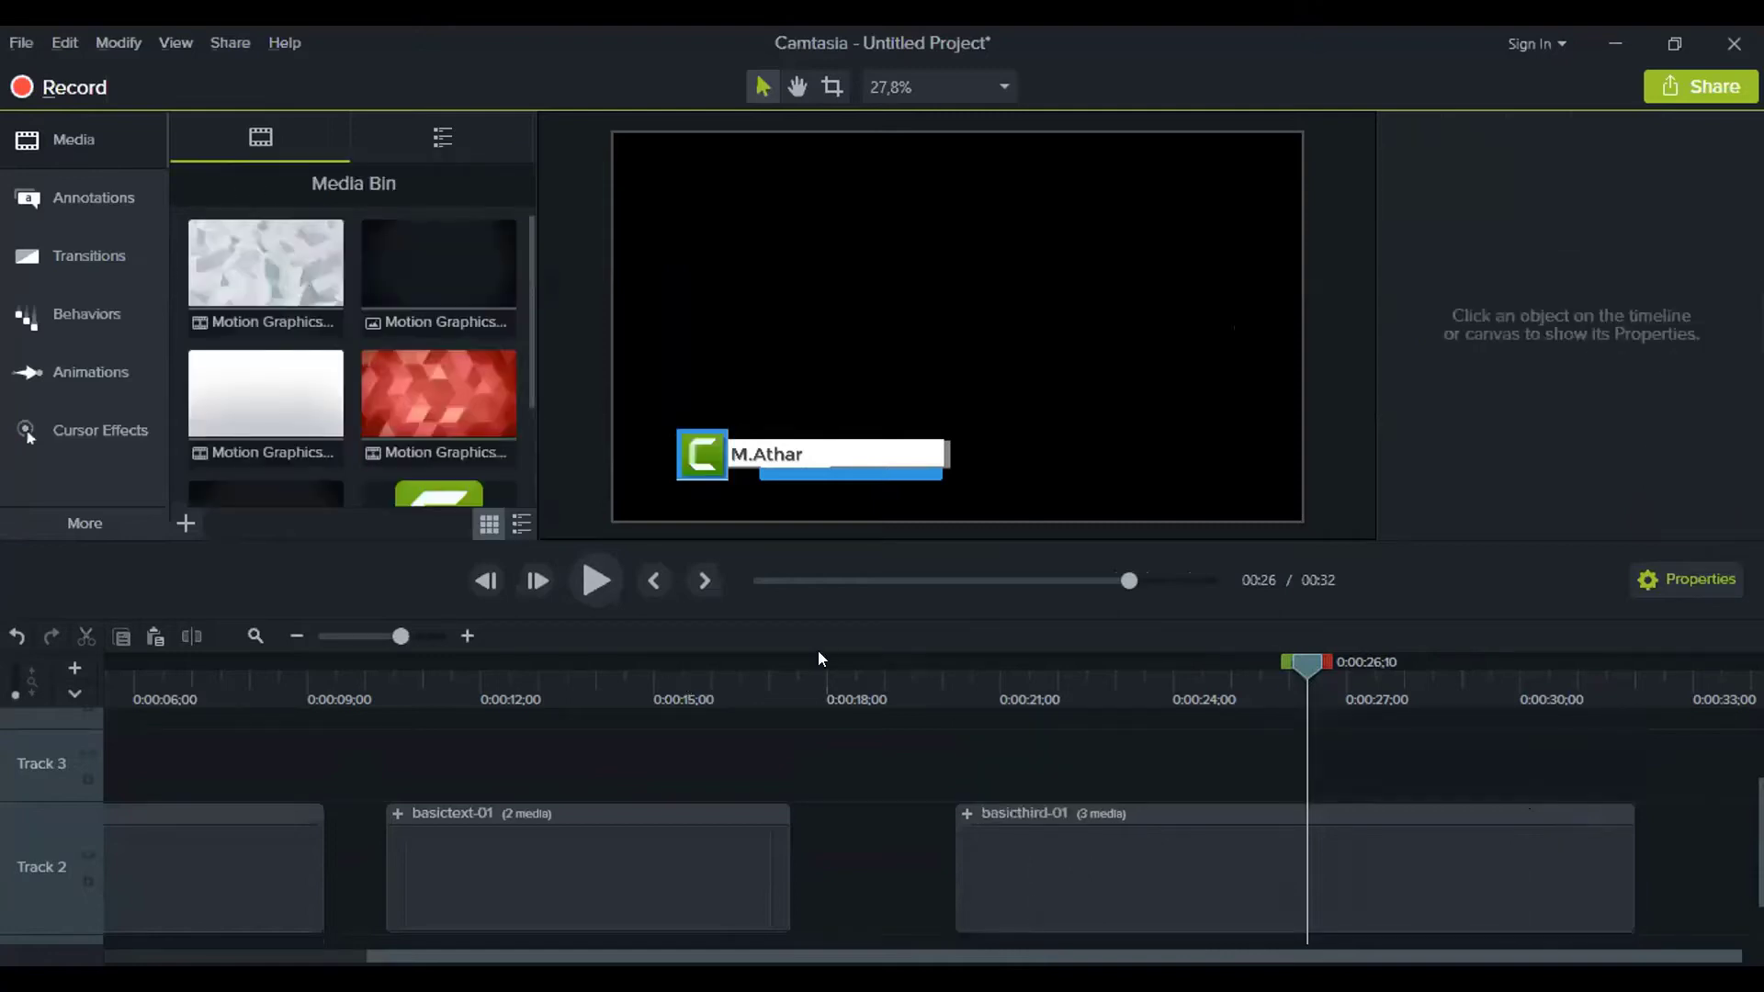
scroll(404, 395, down, 3)
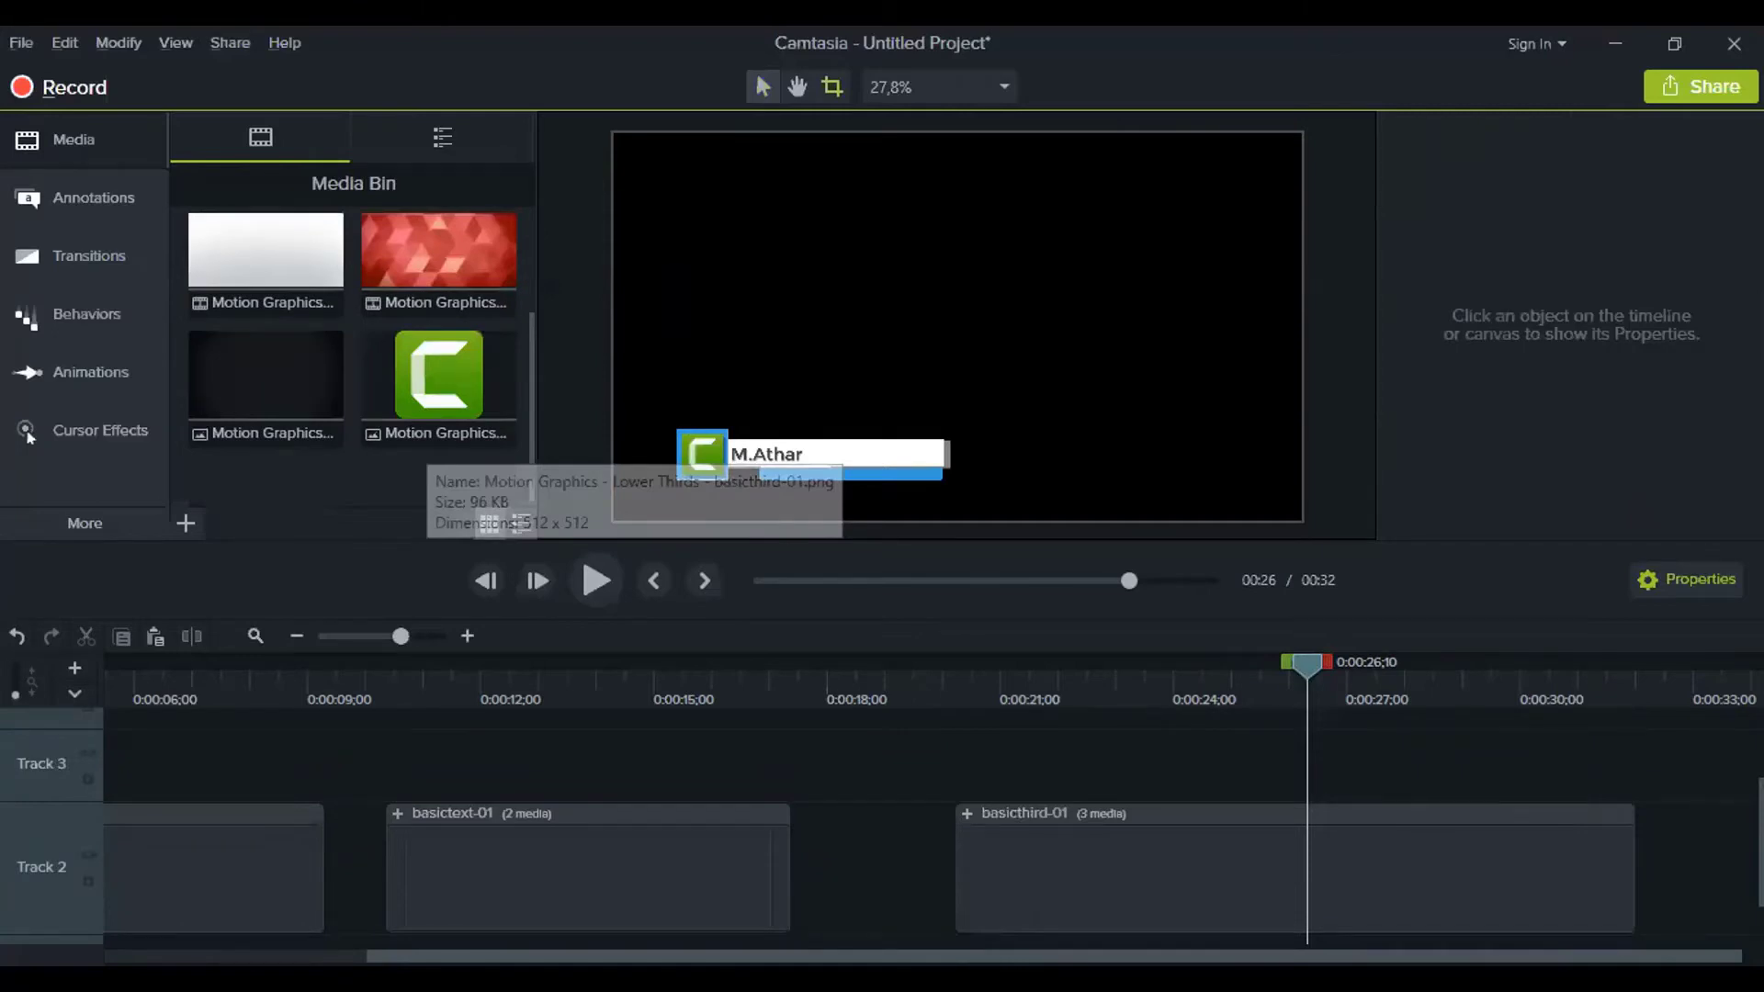
scroll(415, 487, down, 1)
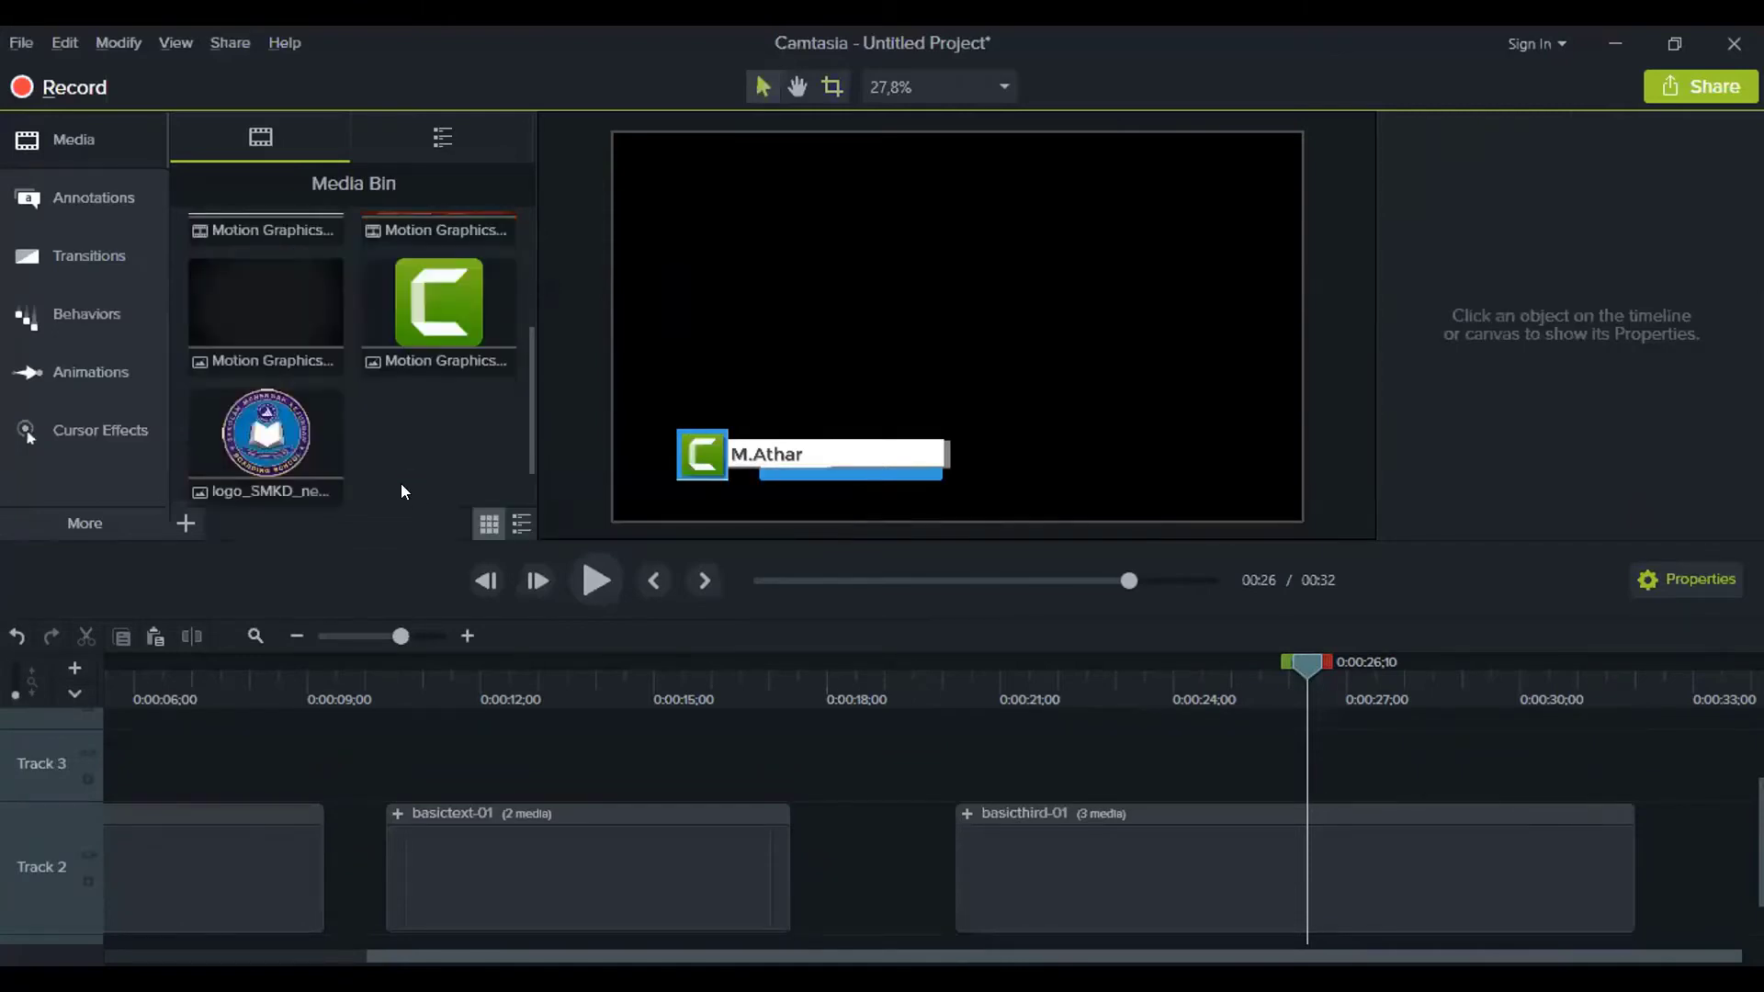
Delete the Camtasia_512 logo clip from the expanded basicthird-01 group
click(968, 813)
click(1373, 755)
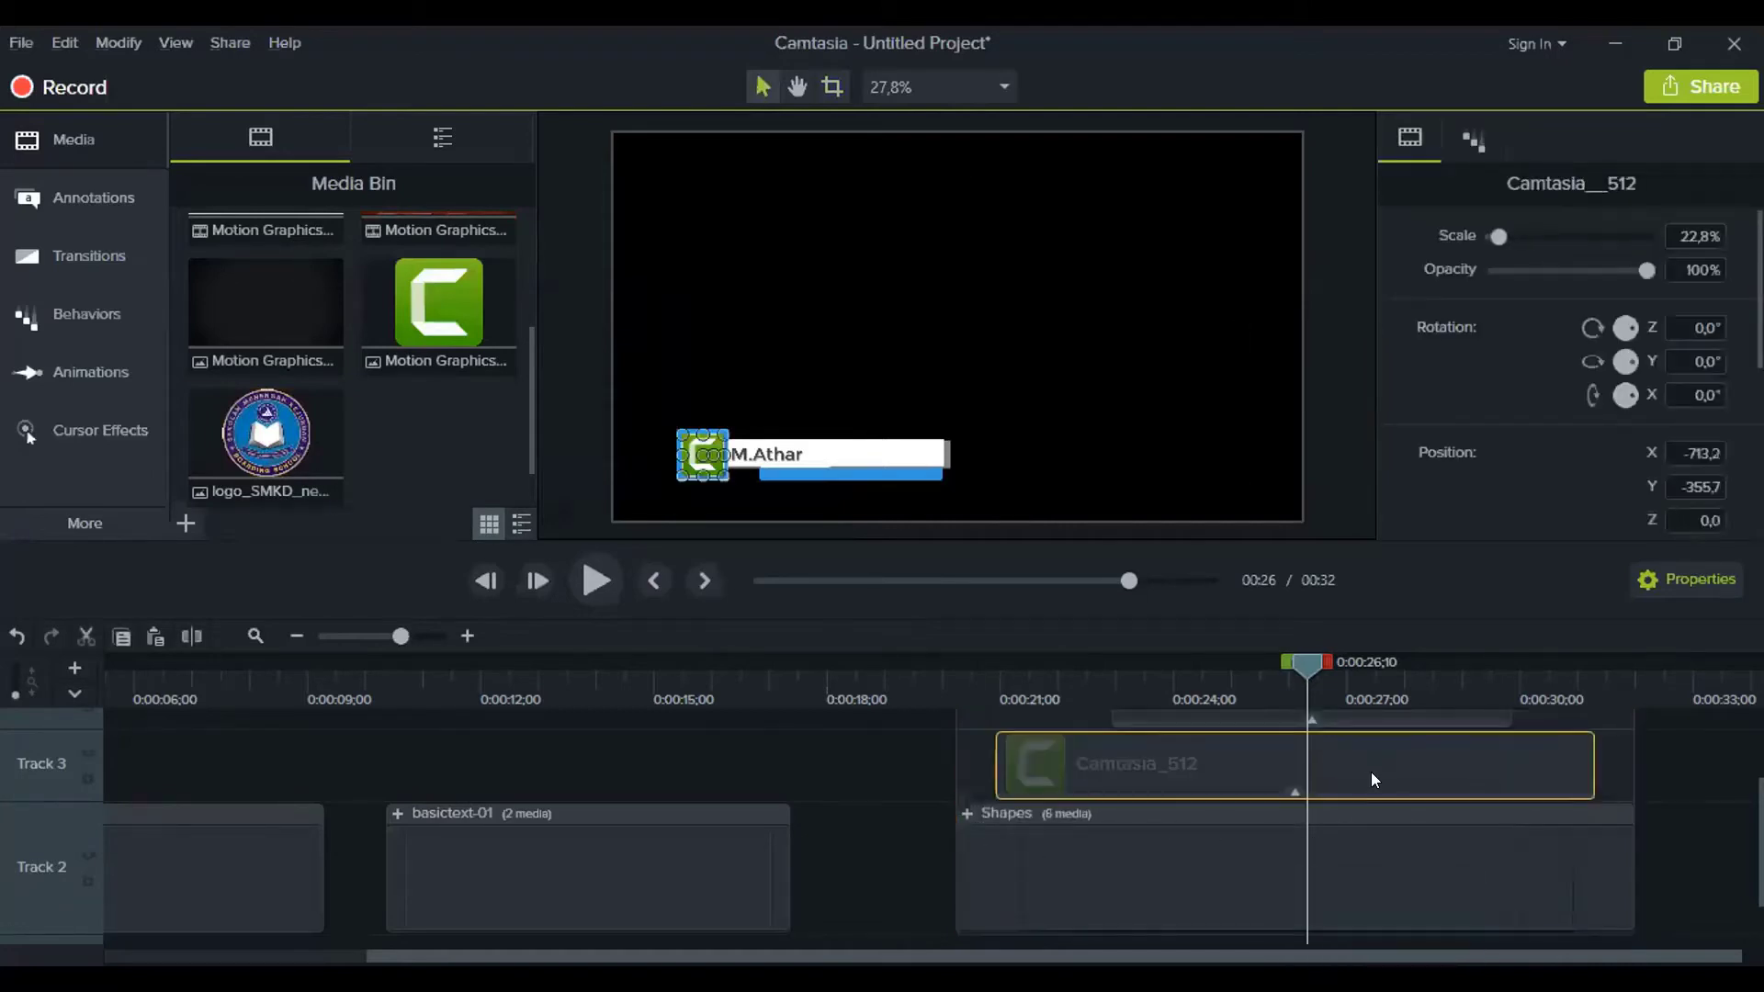
click(1594, 761)
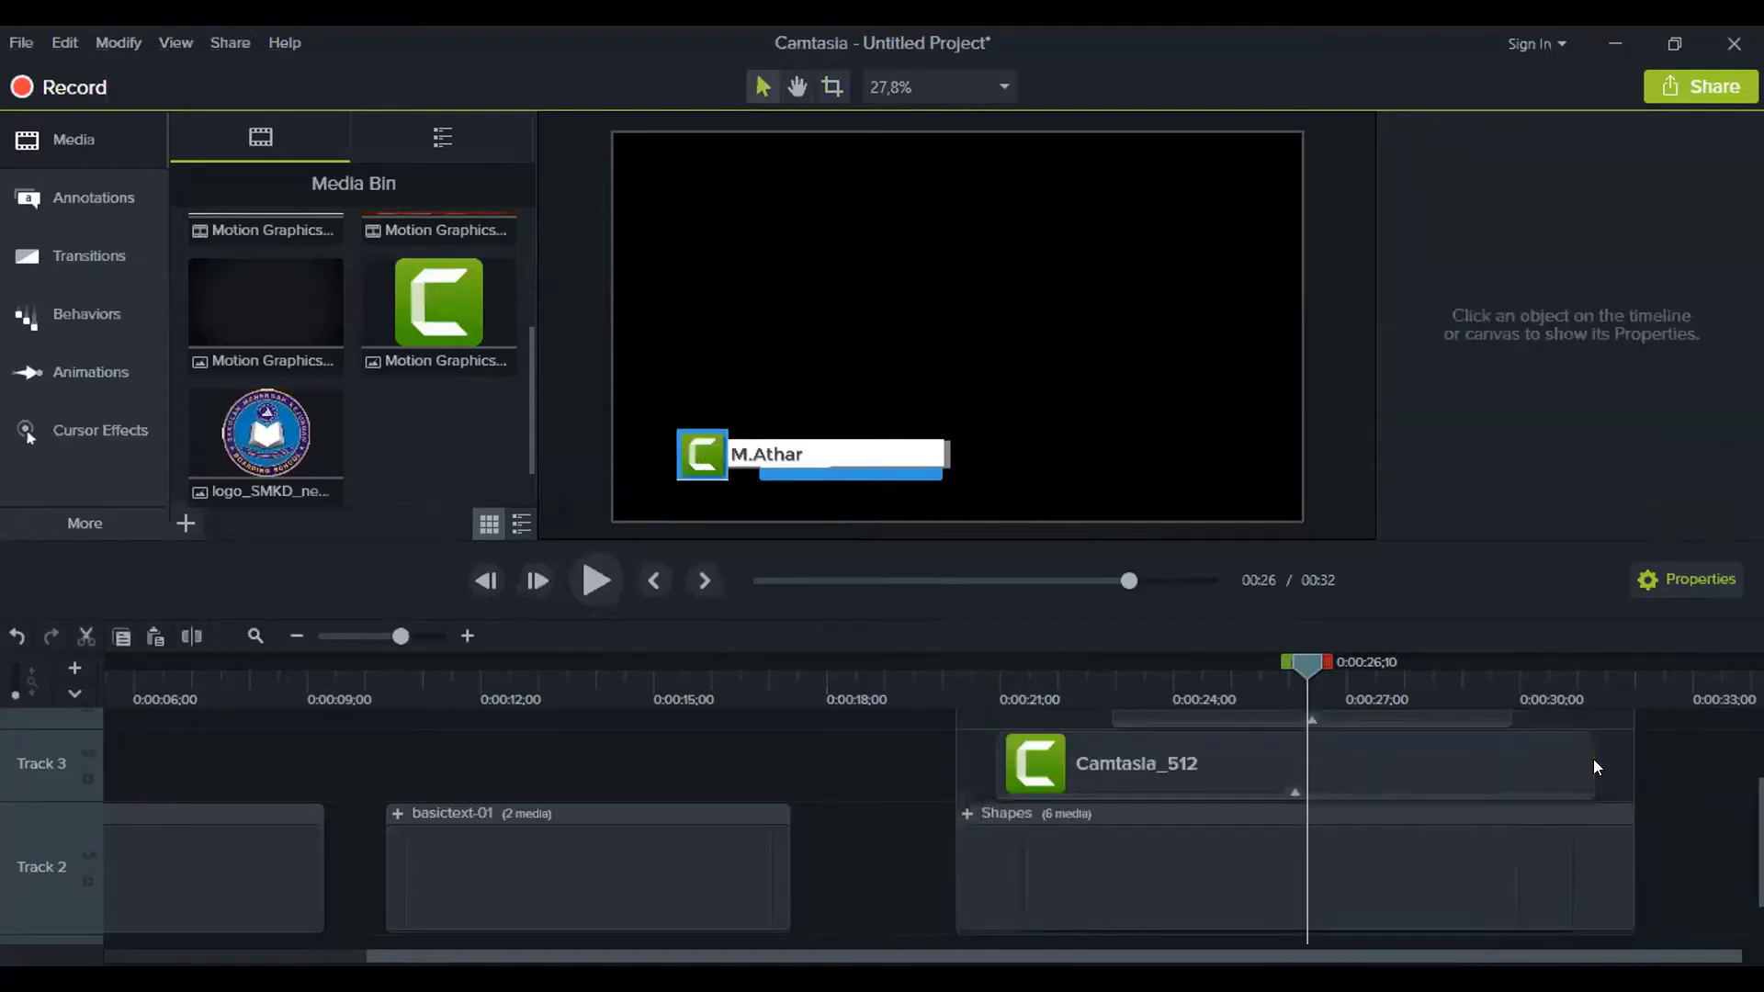
click(1529, 761)
key(Delete)
Try placing the school logo over the lower third, then undo the addition
drag(266, 431, 1093, 874)
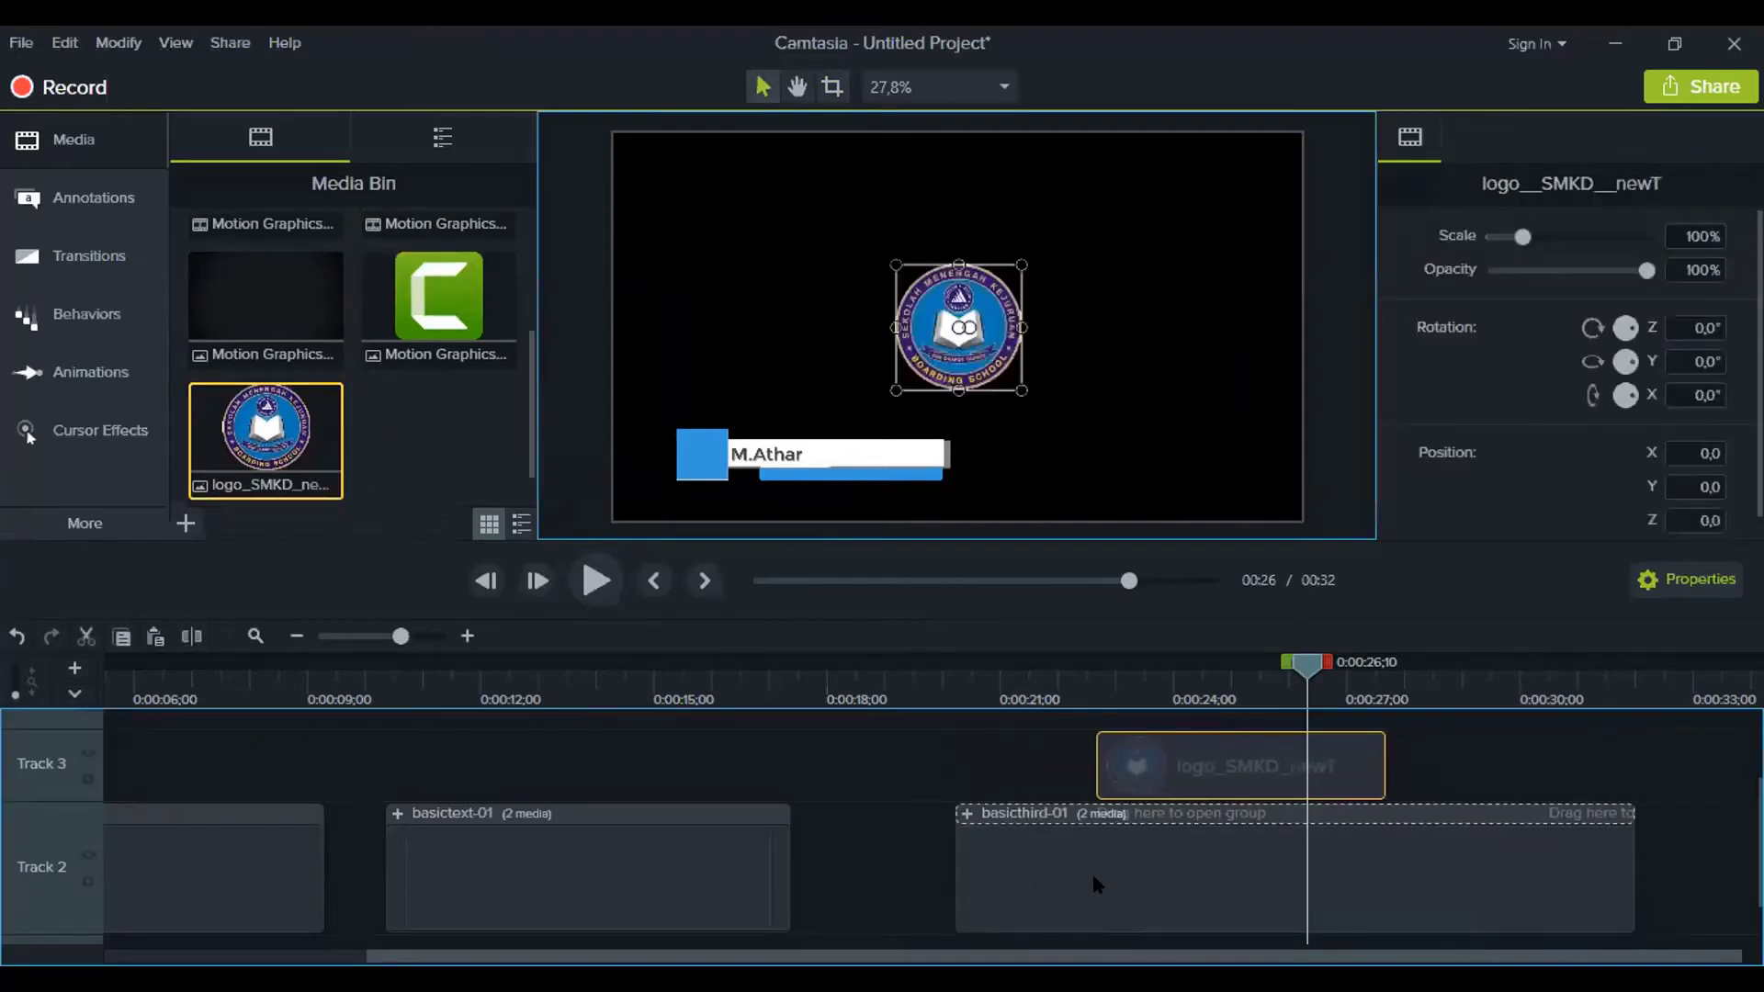
click(965, 813)
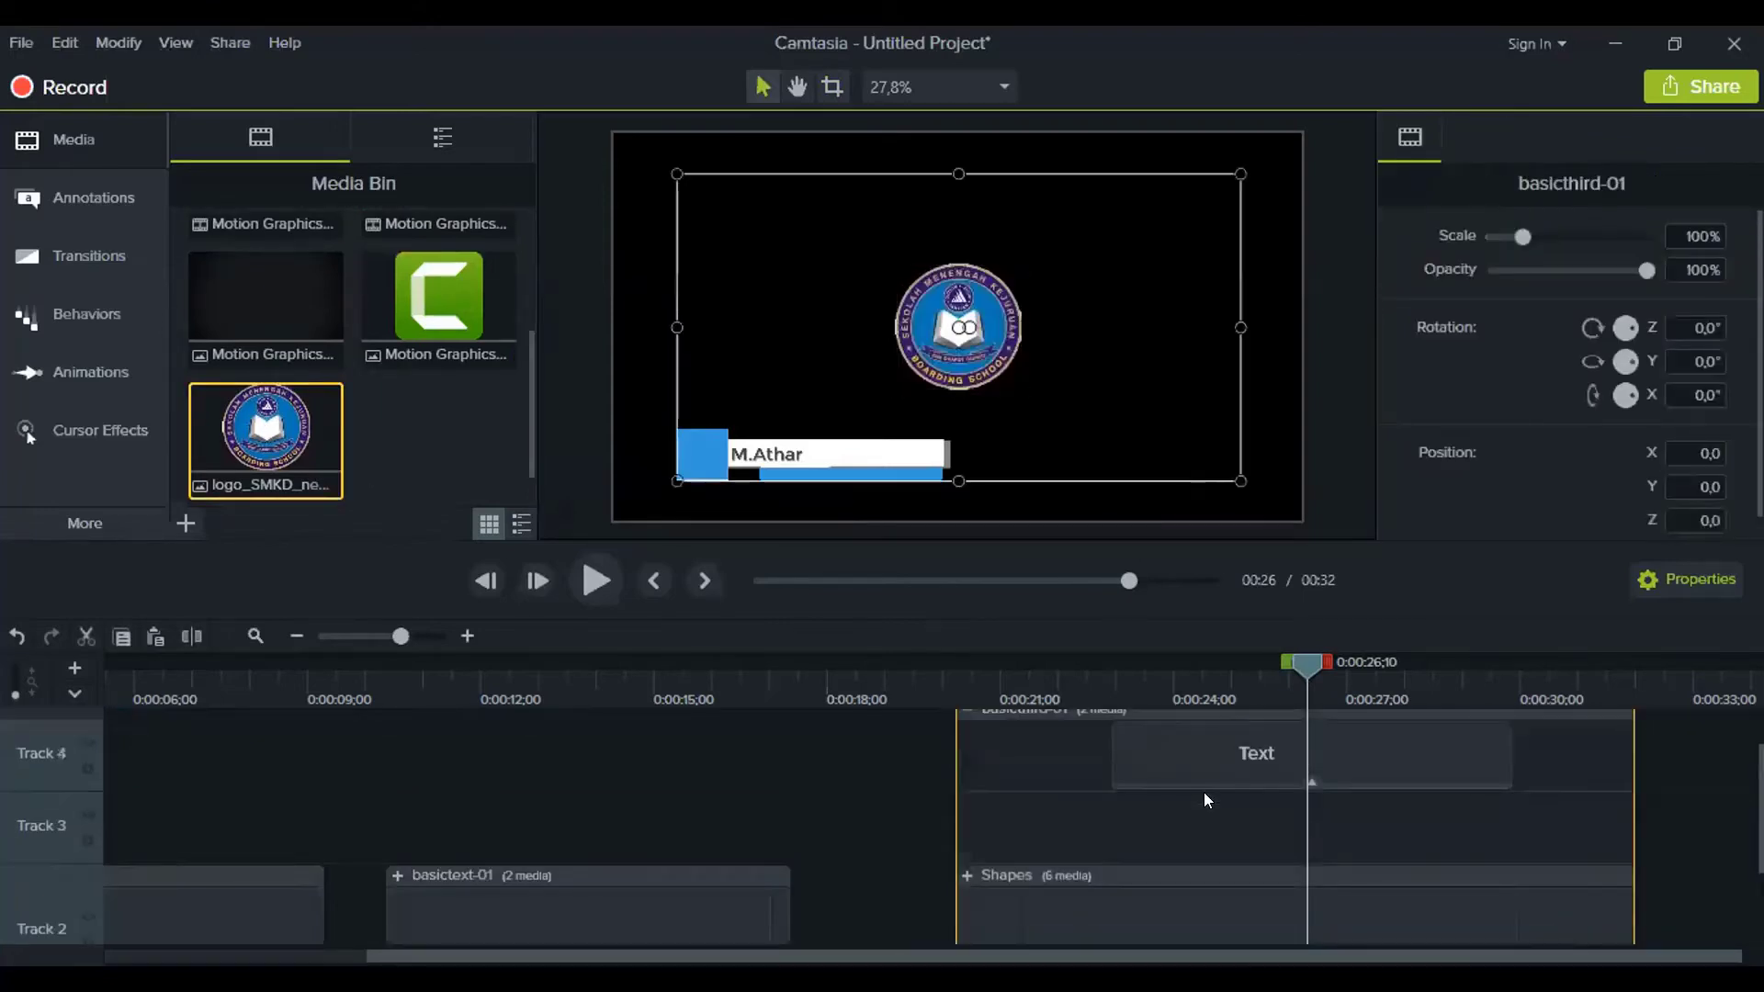
scroll(1245, 770, down, 1)
scroll(1244, 777, up, 1)
drag(1082, 842, 1241, 801)
scroll(1002, 749, down, 1)
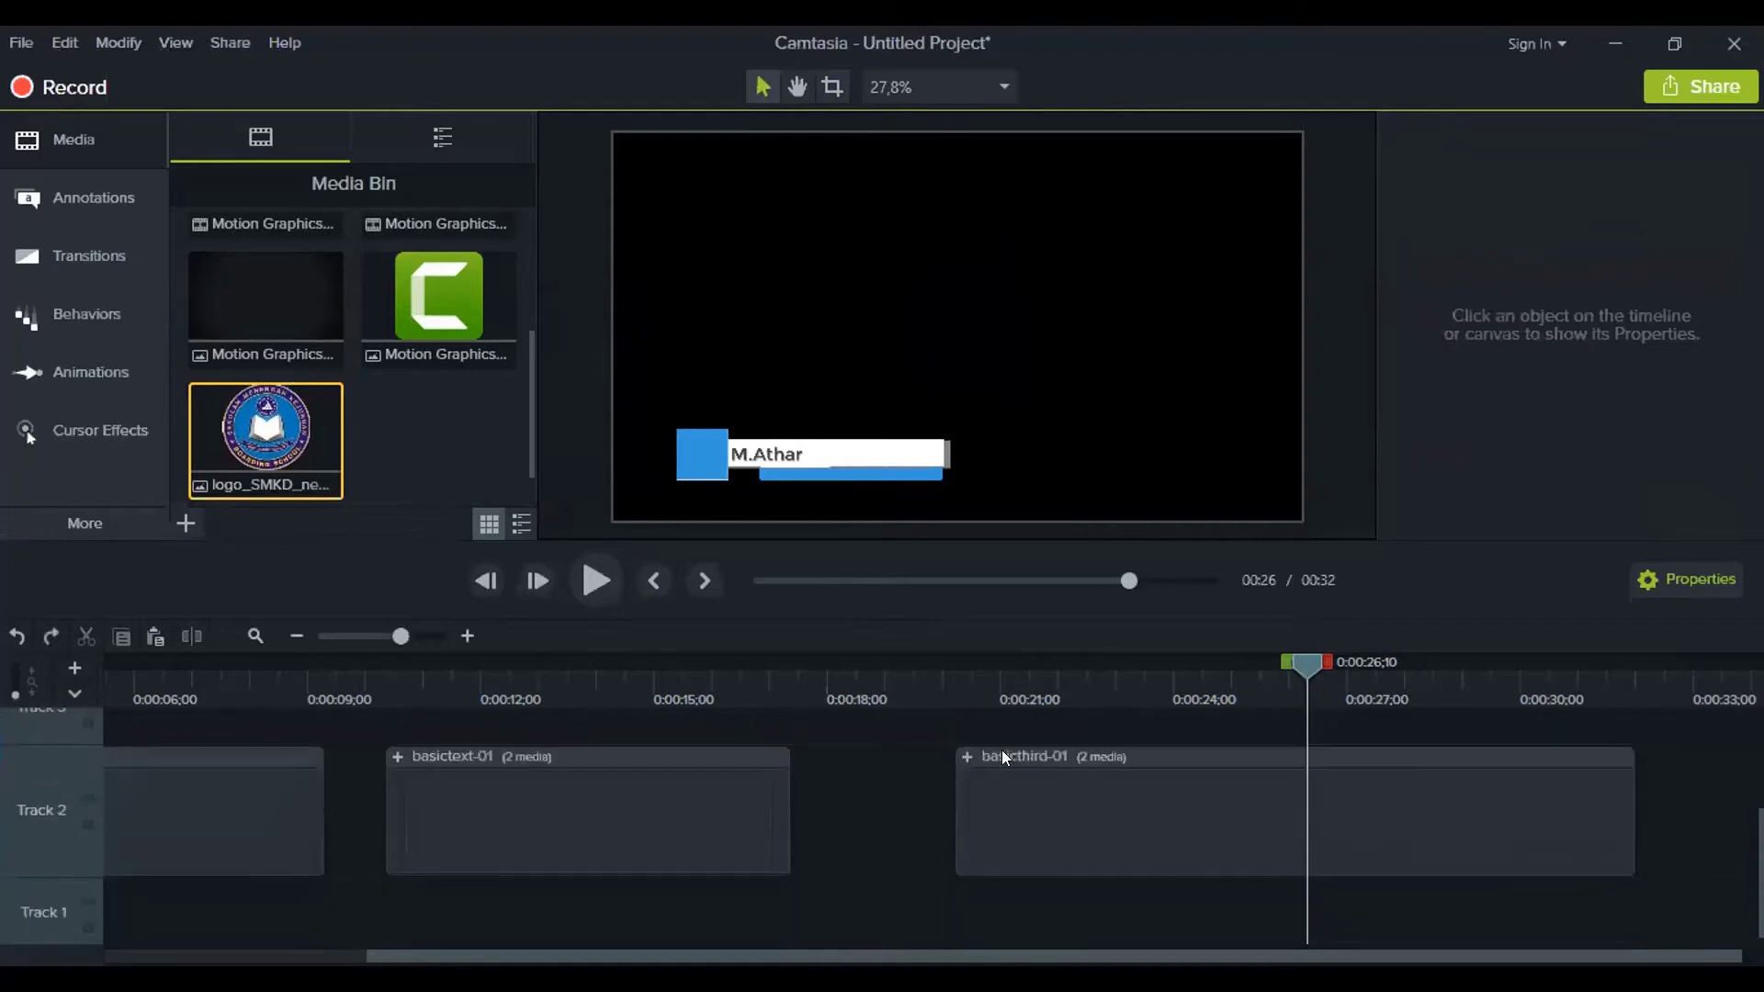
click(963, 751)
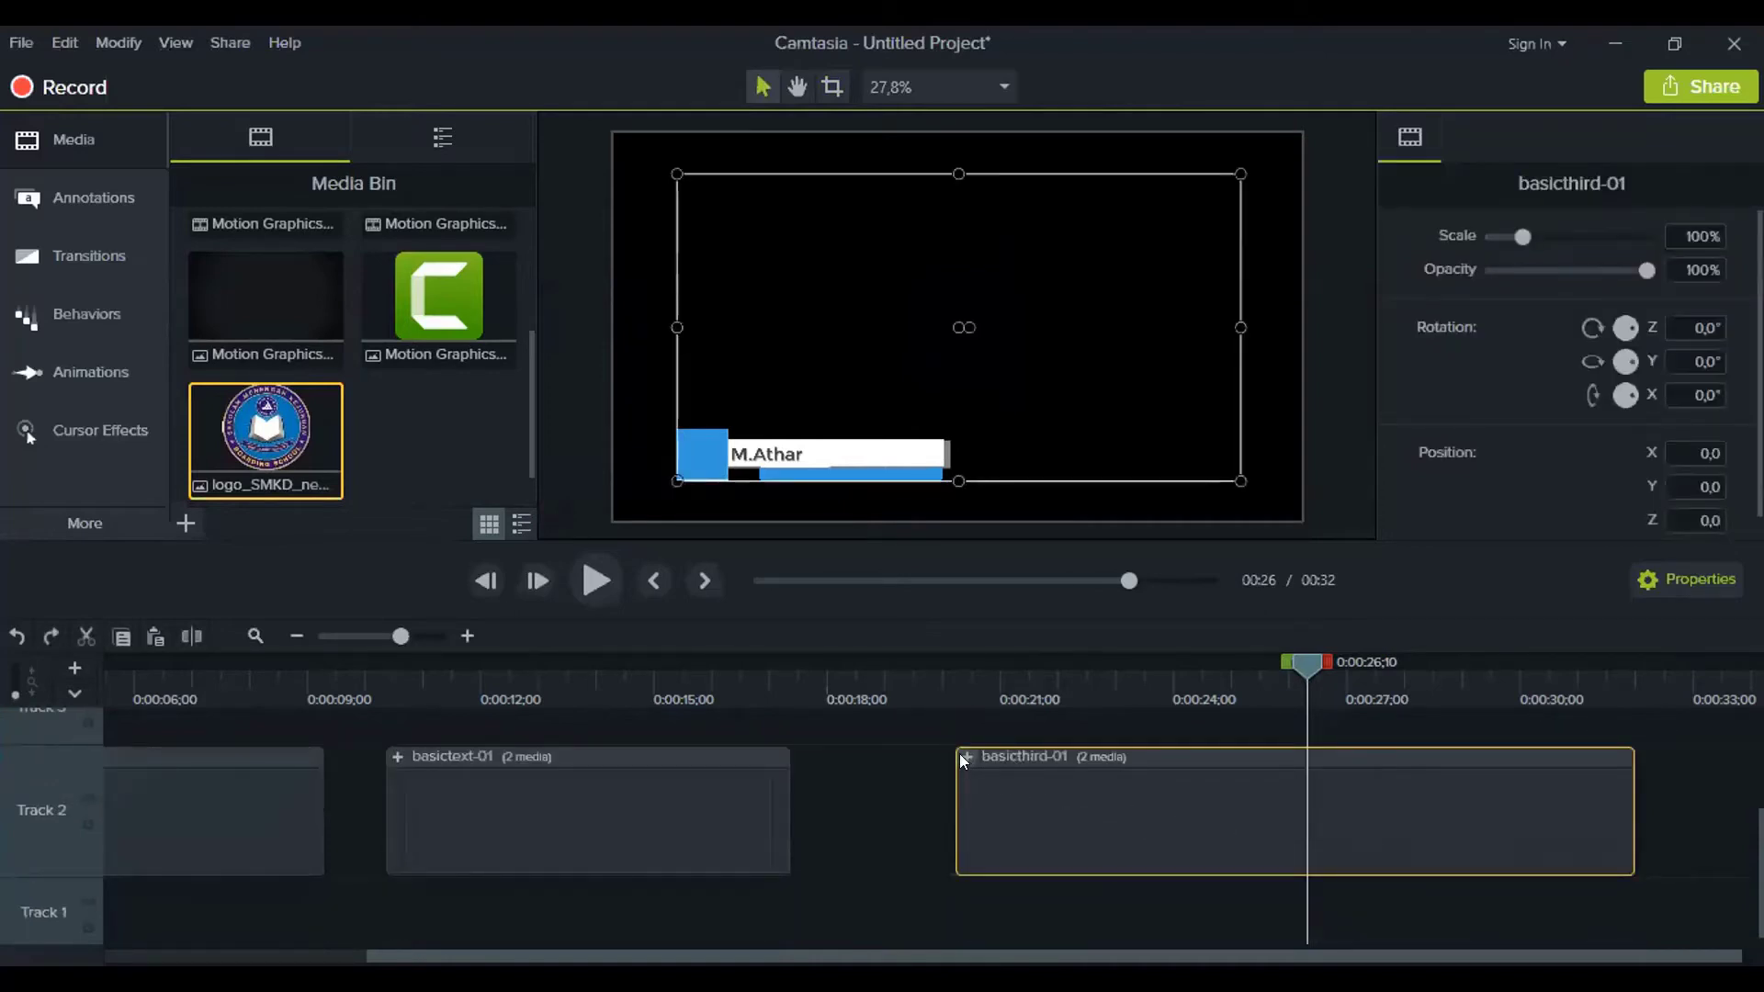
click(964, 756)
scroll(1086, 796, up, 1)
click(1120, 779)
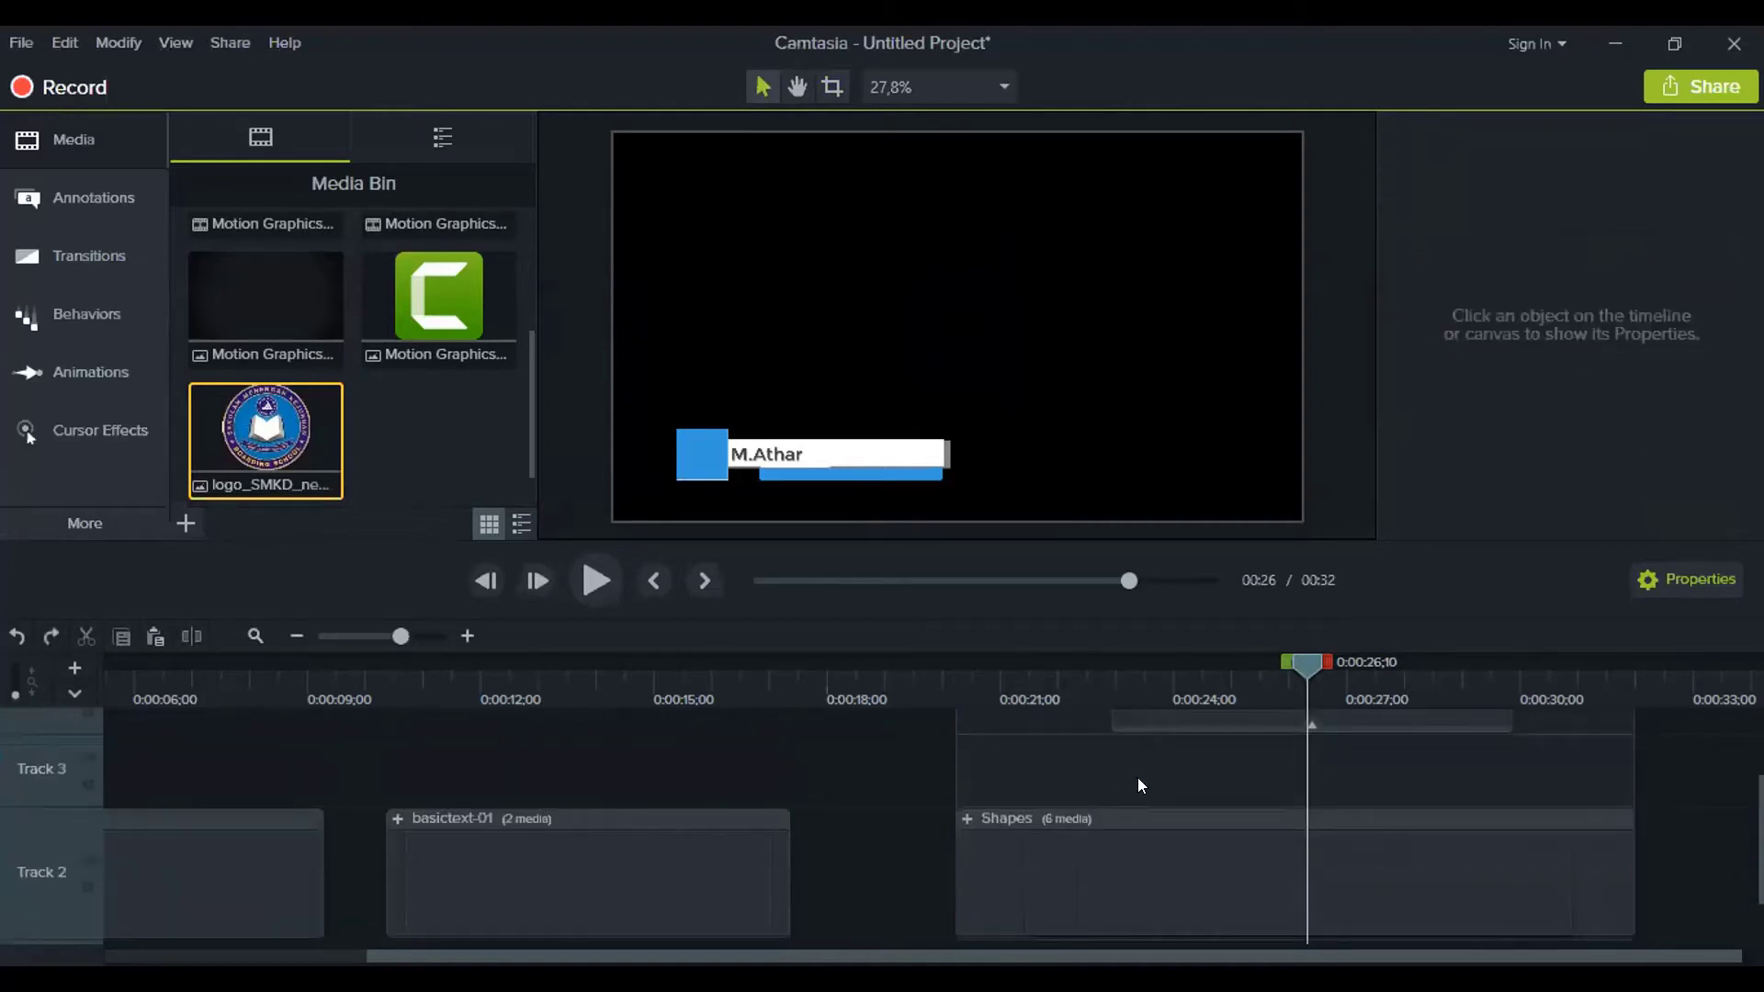
drag(312, 473, 873, 838)
key(ctrl+z)
Make the basicthird-01 lower third start at 18 seconds
scroll(1042, 794, down, 2)
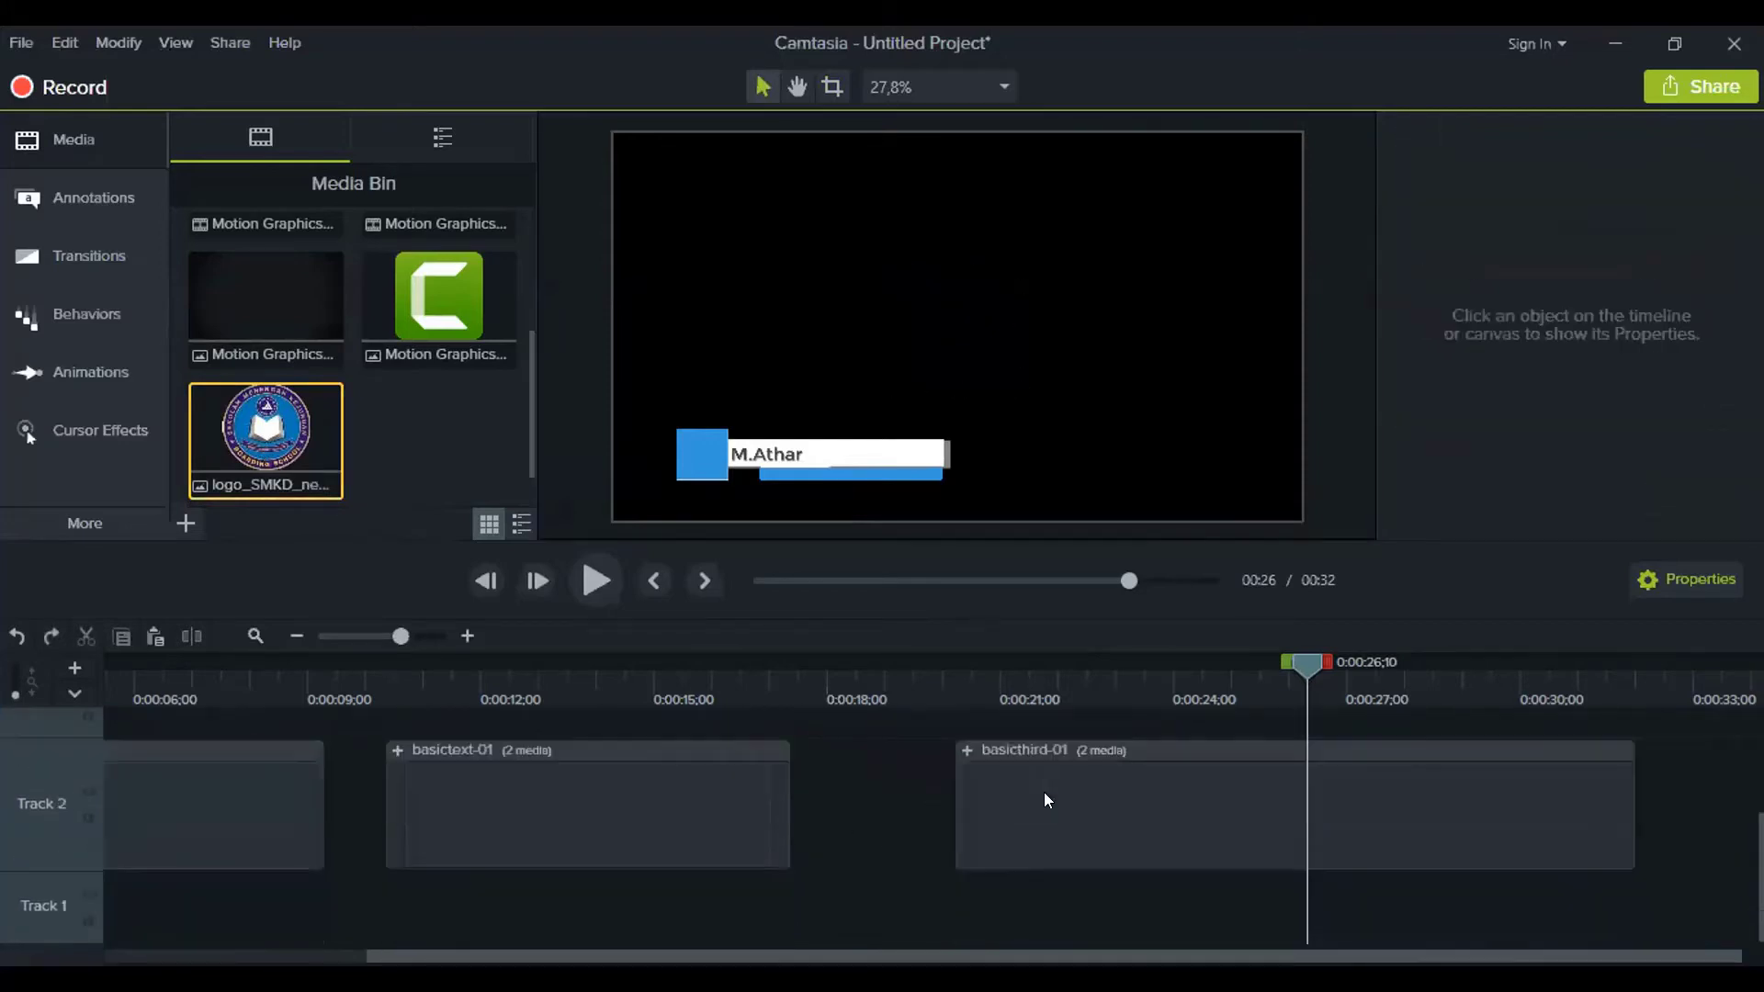
click(964, 751)
click(1242, 778)
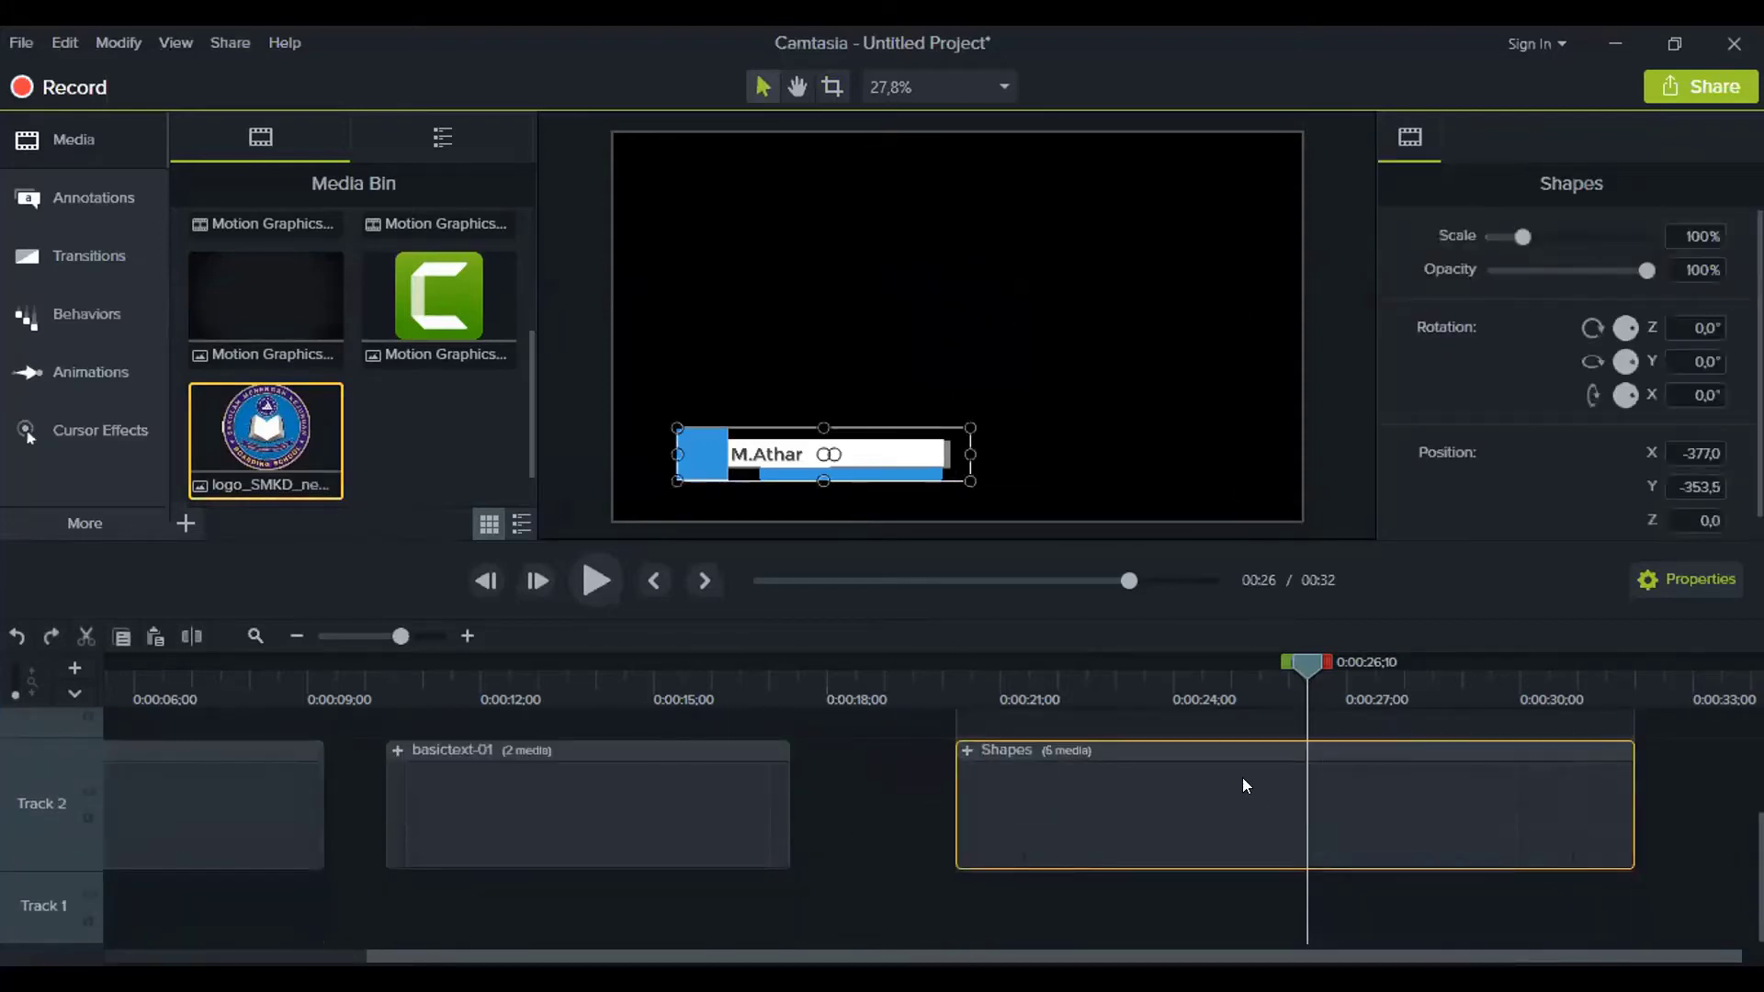
scroll(1242, 781, up, 1)
click(1163, 757)
scroll(1250, 757, up, 2)
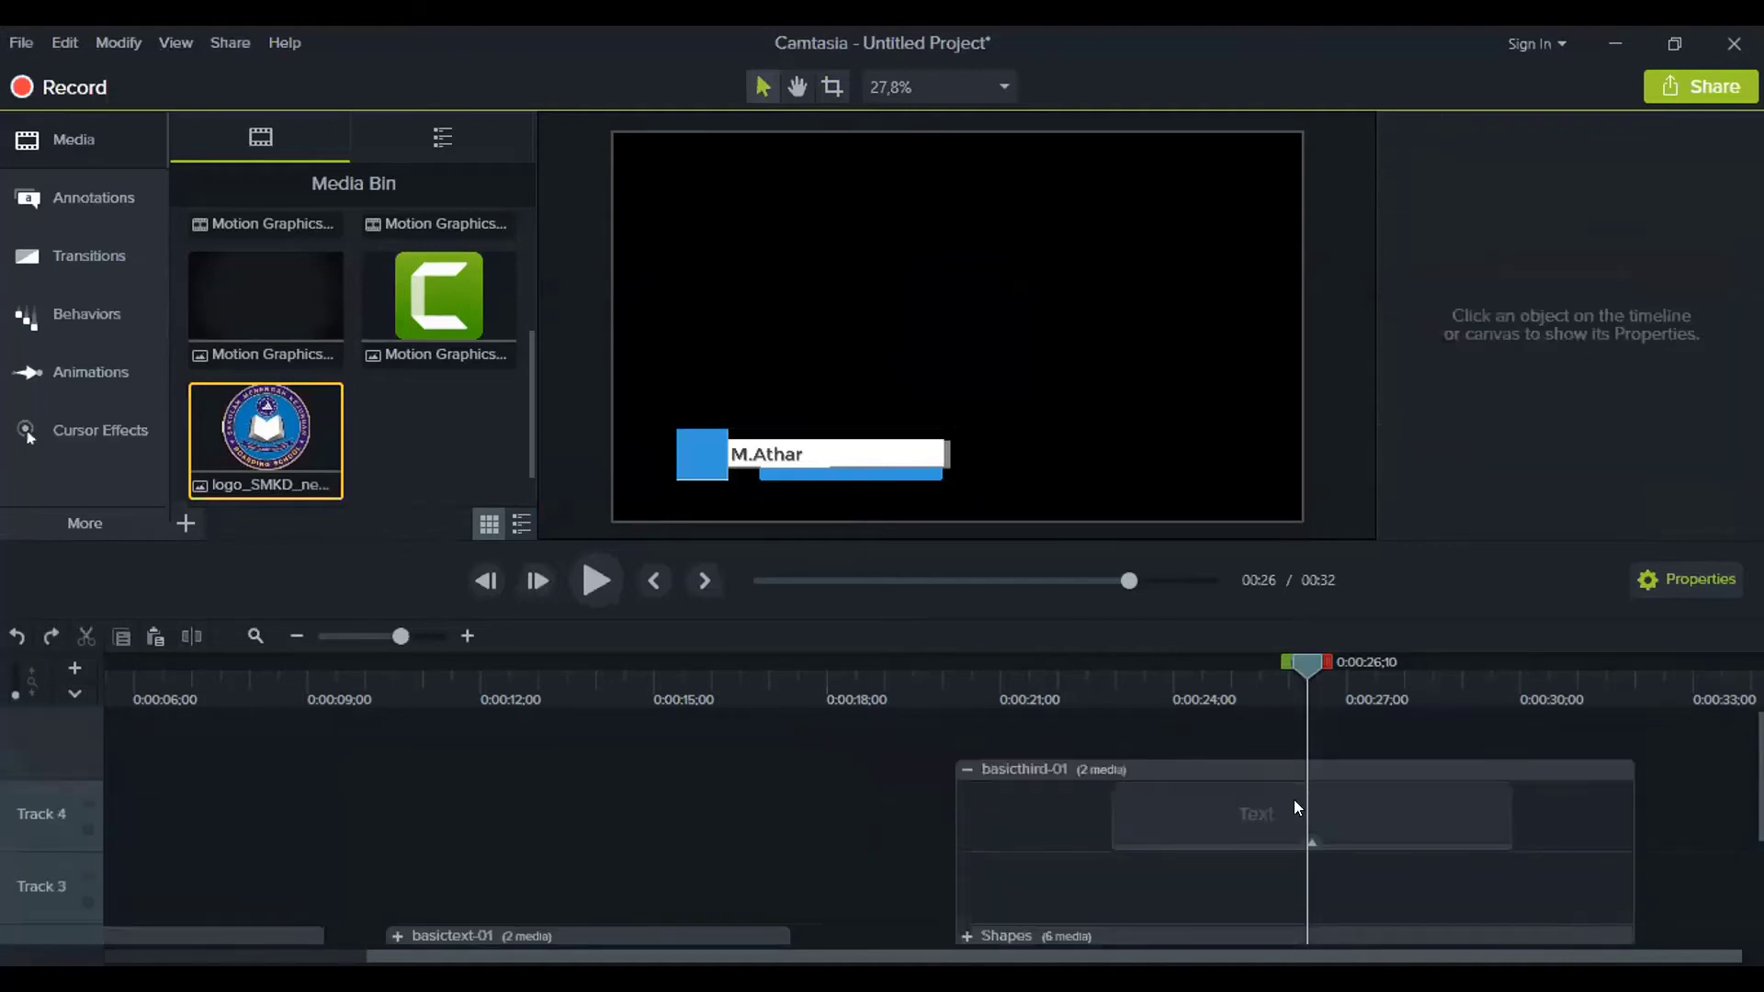
click(1291, 805)
scroll(1285, 817, down, 1)
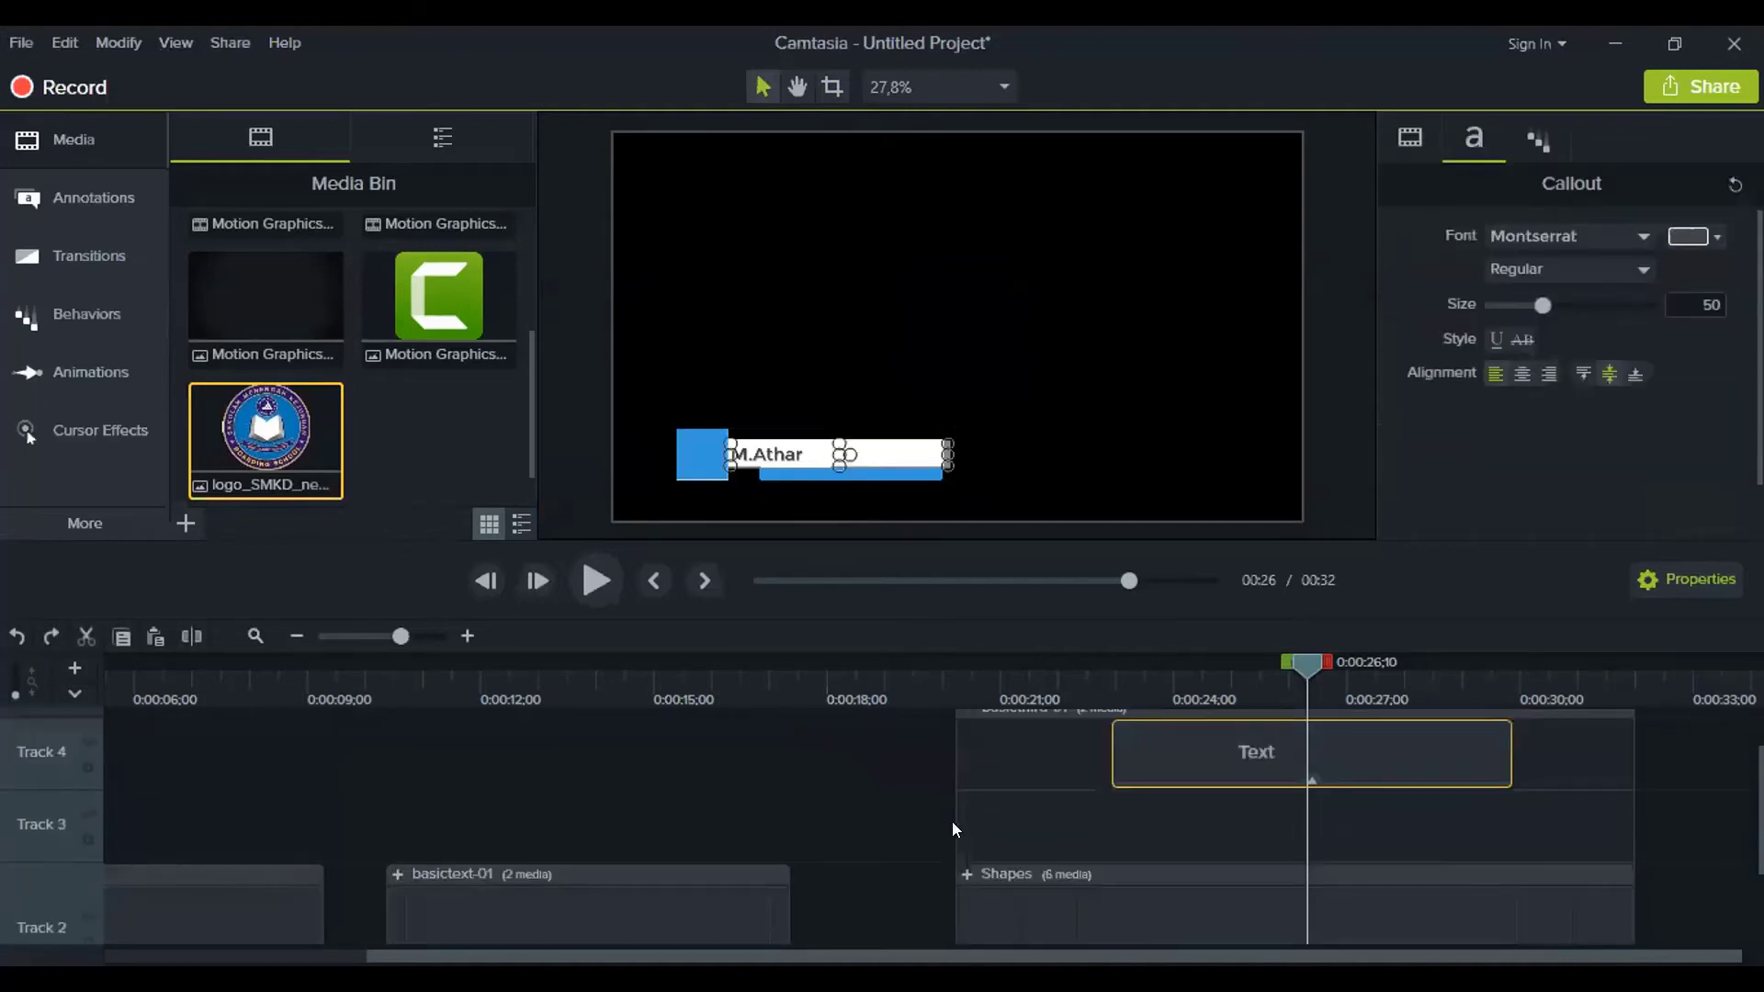
drag(947, 820, 841, 817)
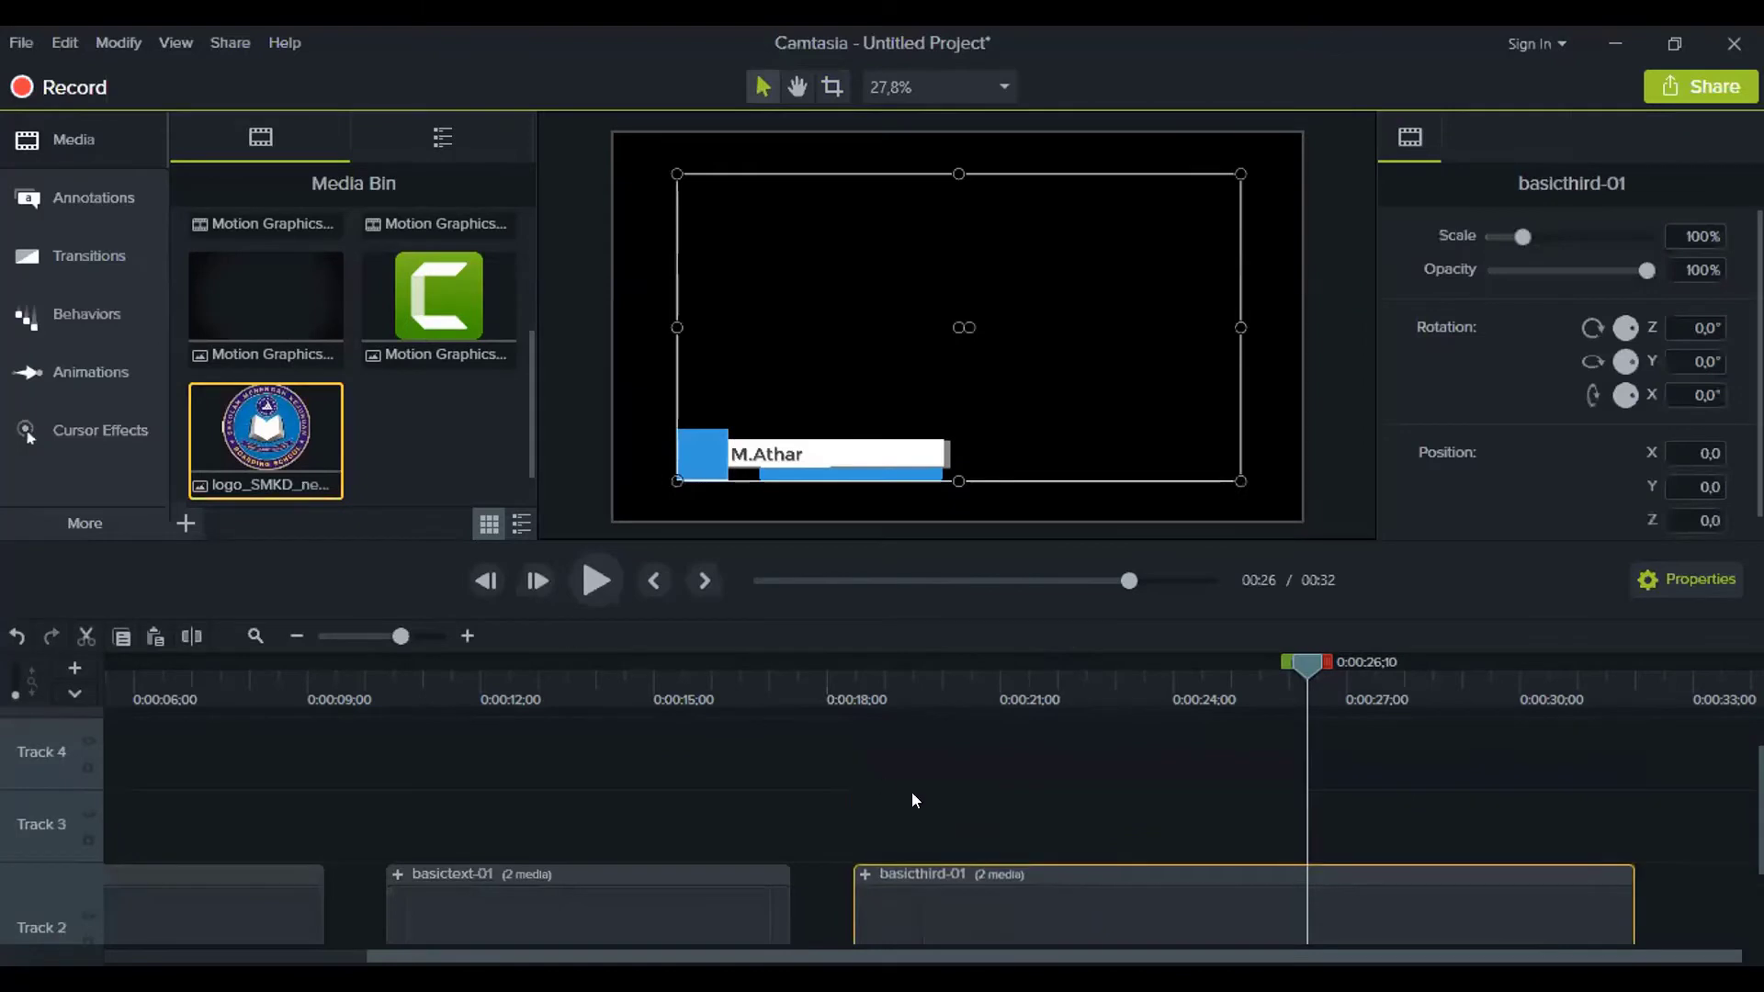
Add logo_SMKD_newT on Track 3 above the lower third, lined up with it
click(864, 875)
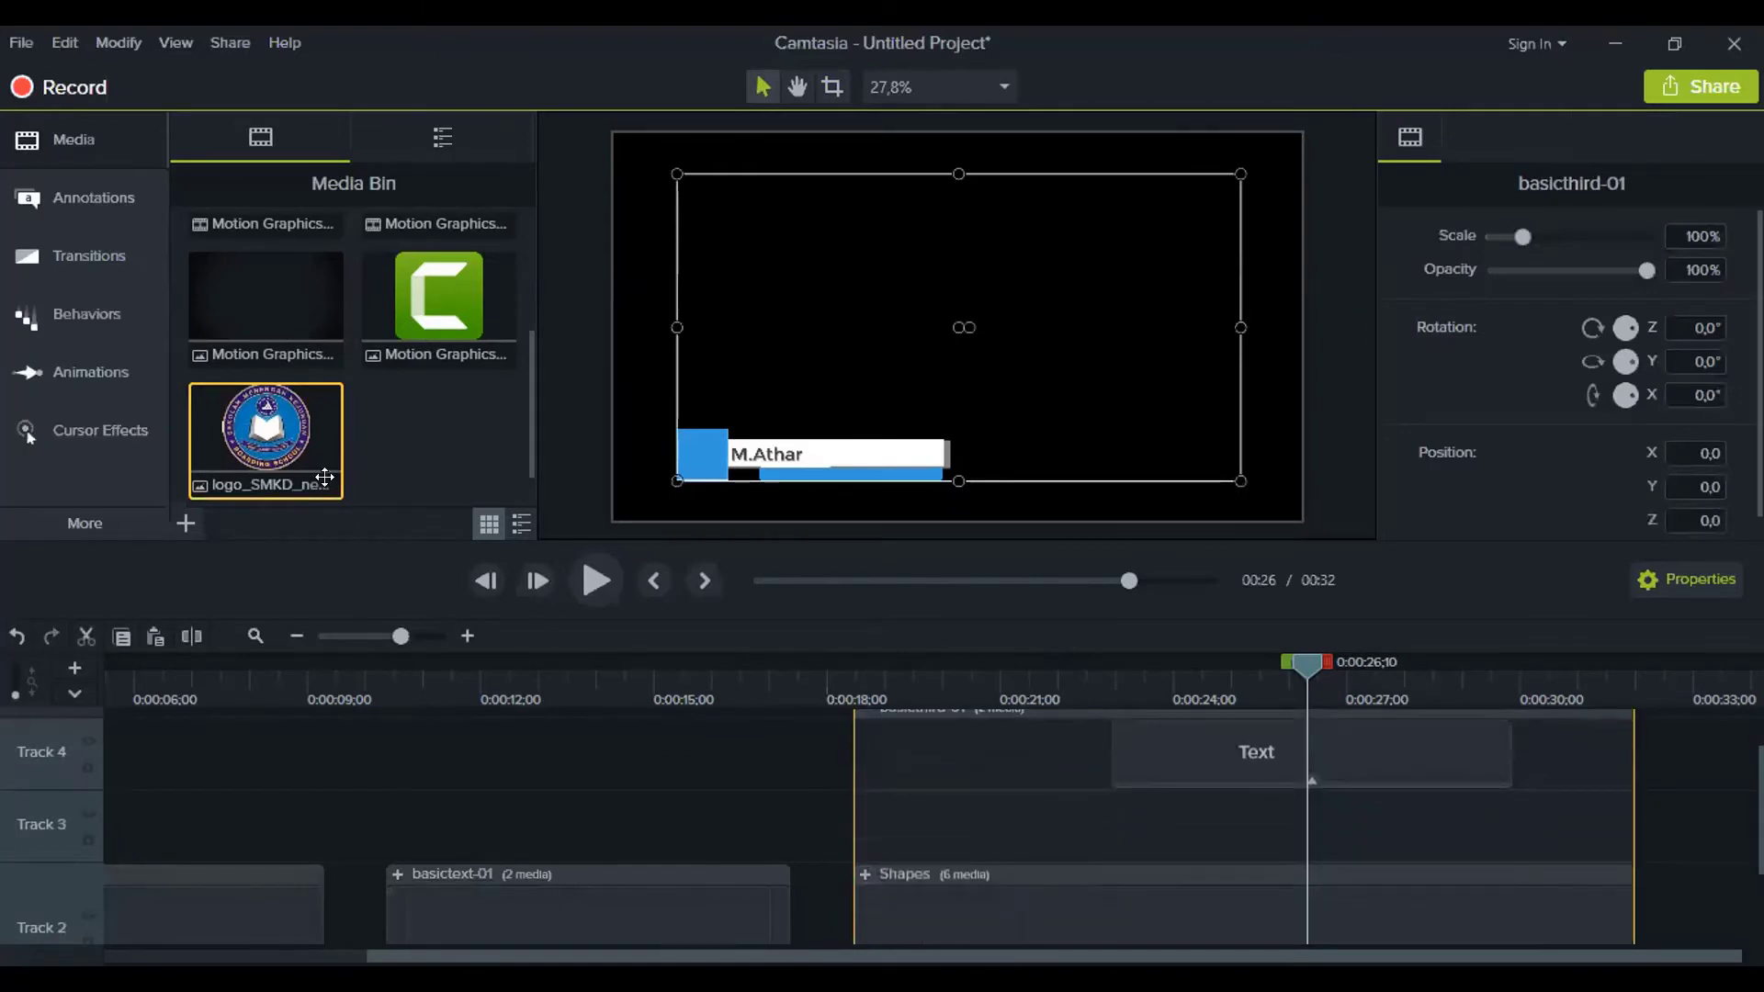
drag(325, 477, 473, 574)
mouse_move(1446, 884)
mouse_down()
mouse_move(1437, 917)
mouse_move(1436, 877)
mouse_up()
drag(1600, 836, 1231, 897)
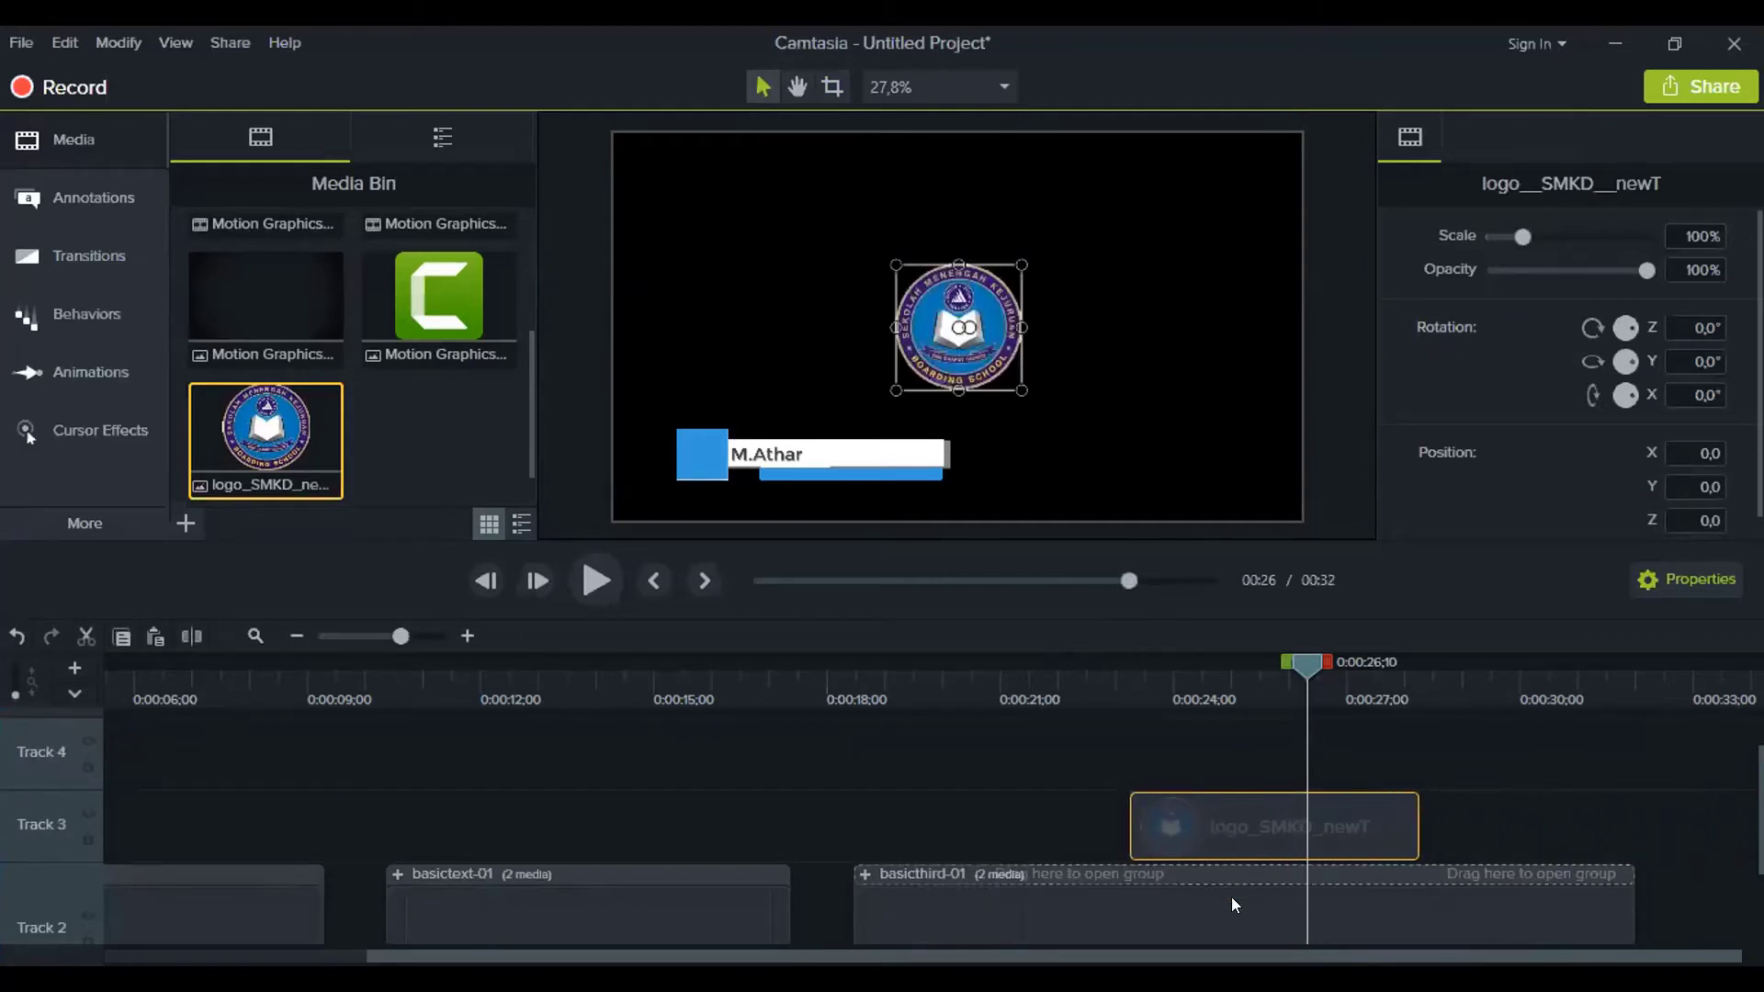
click(854, 882)
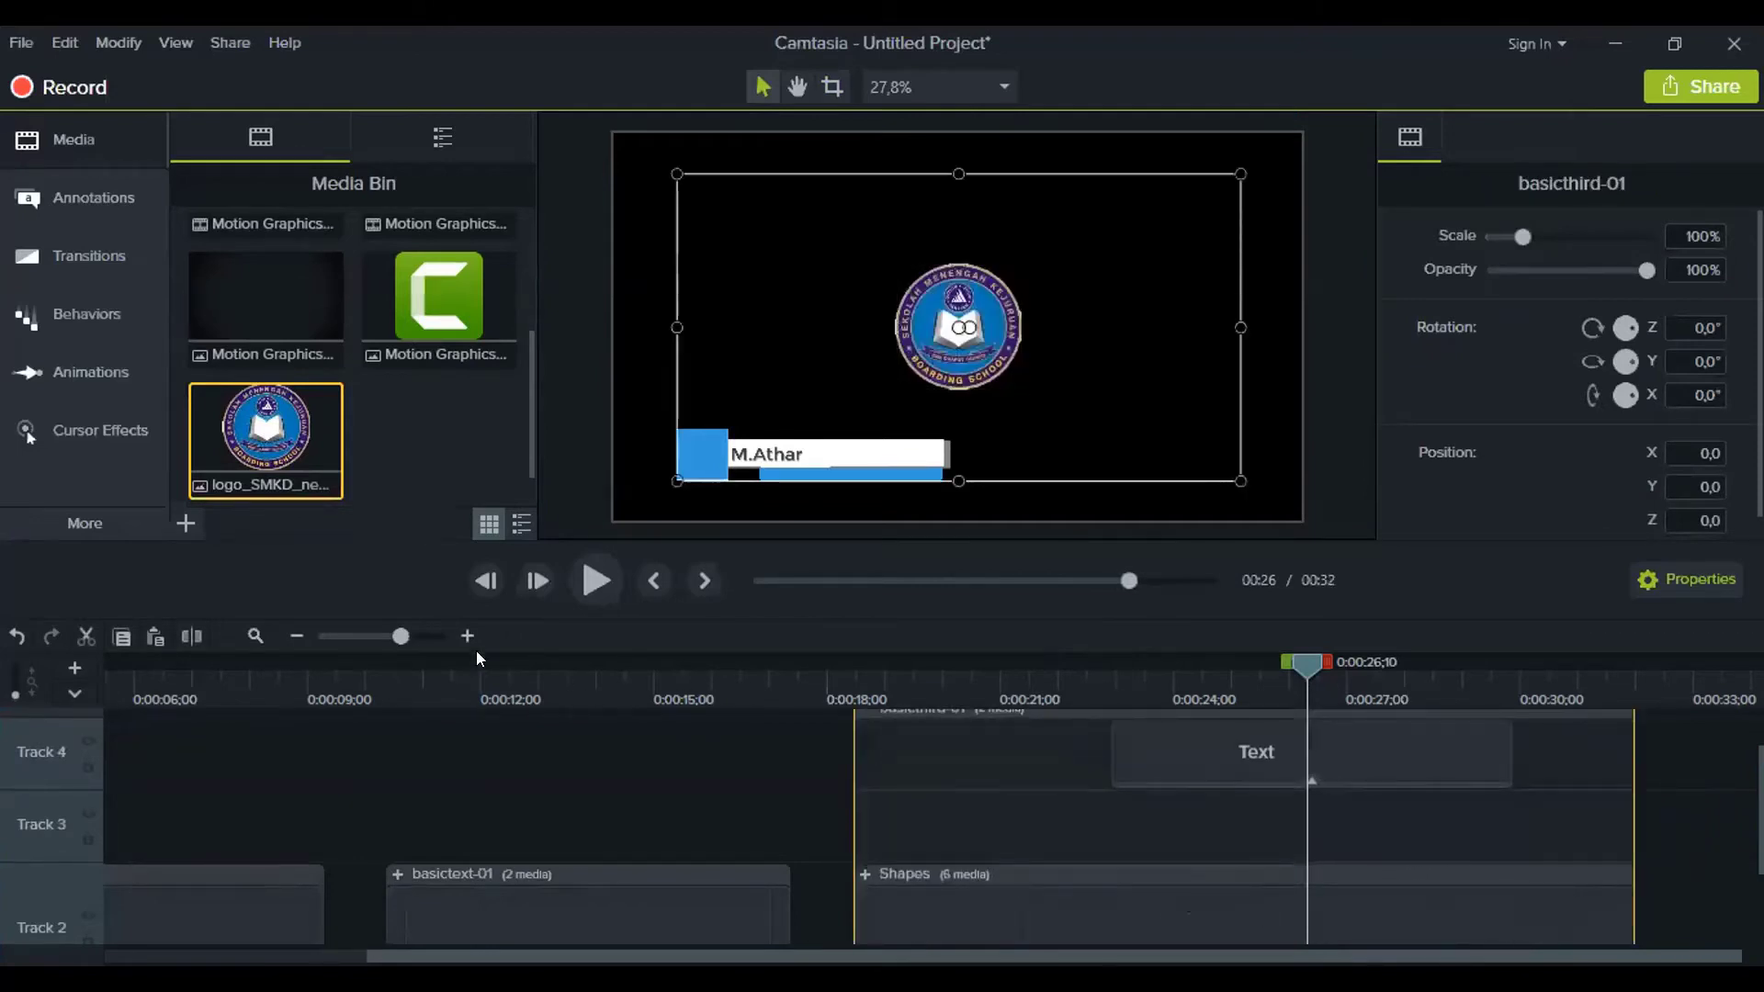
Move the logo clip into the basicthird-01 group on Track 3 and extend its timing
click(296, 634)
scroll(1202, 904, up, 2)
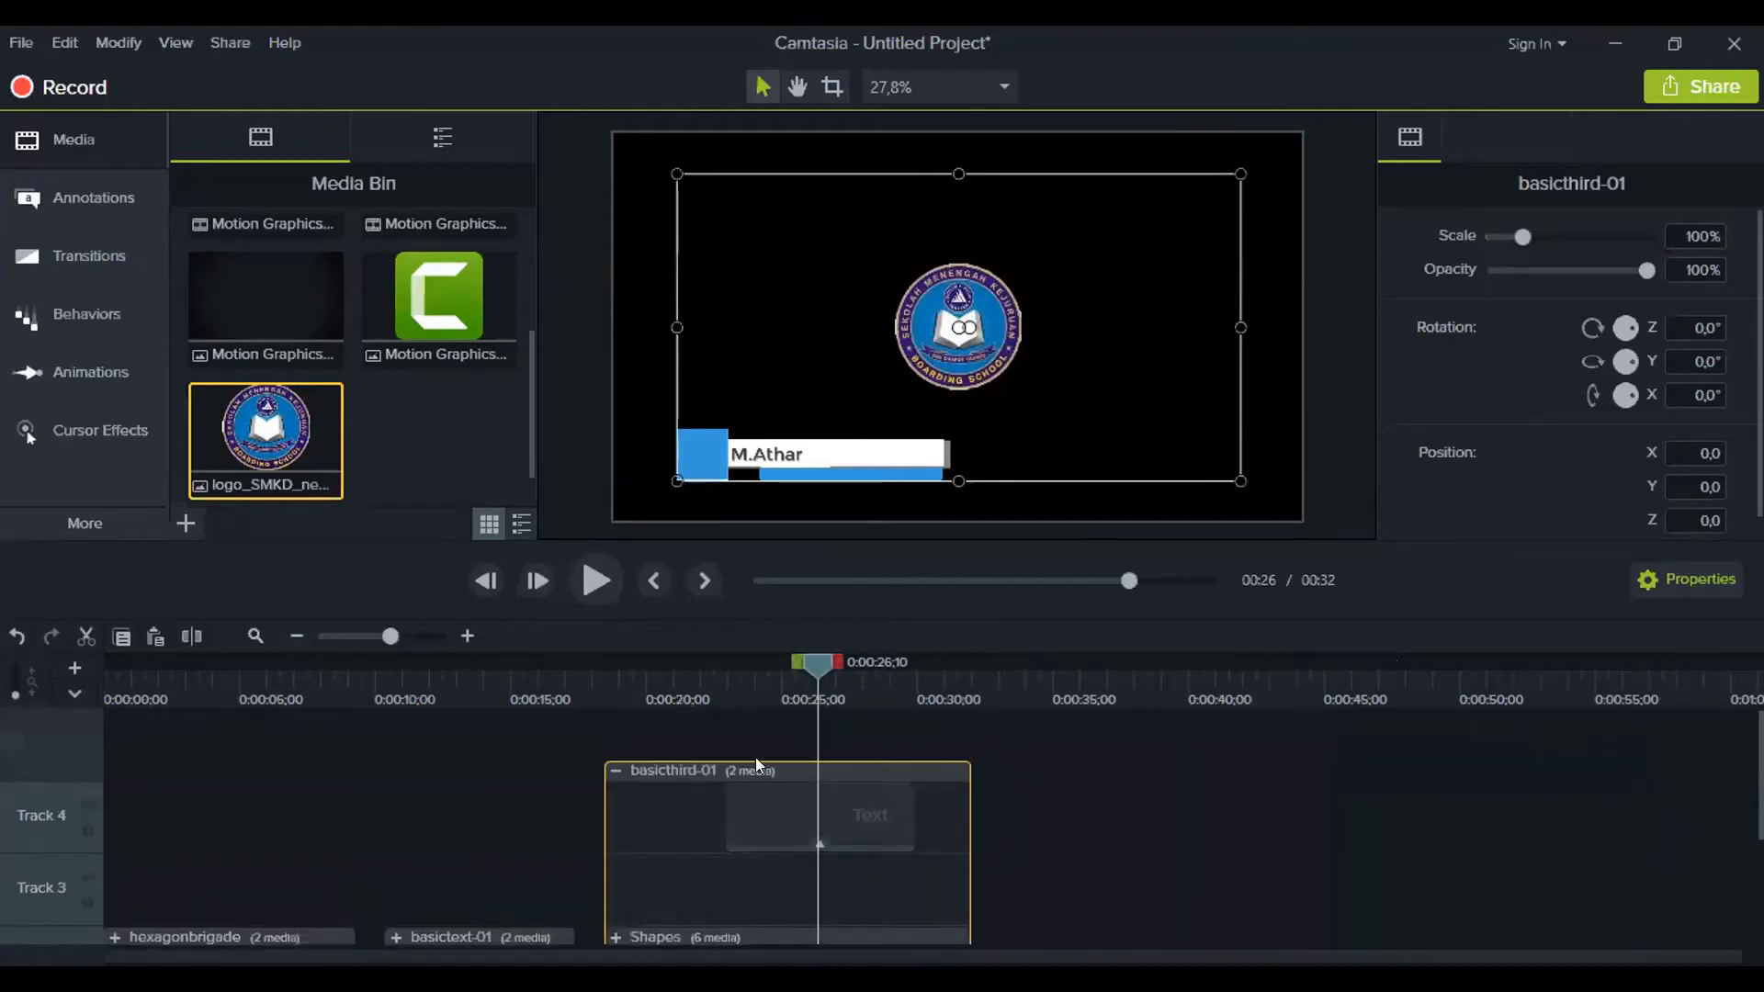
click(615, 770)
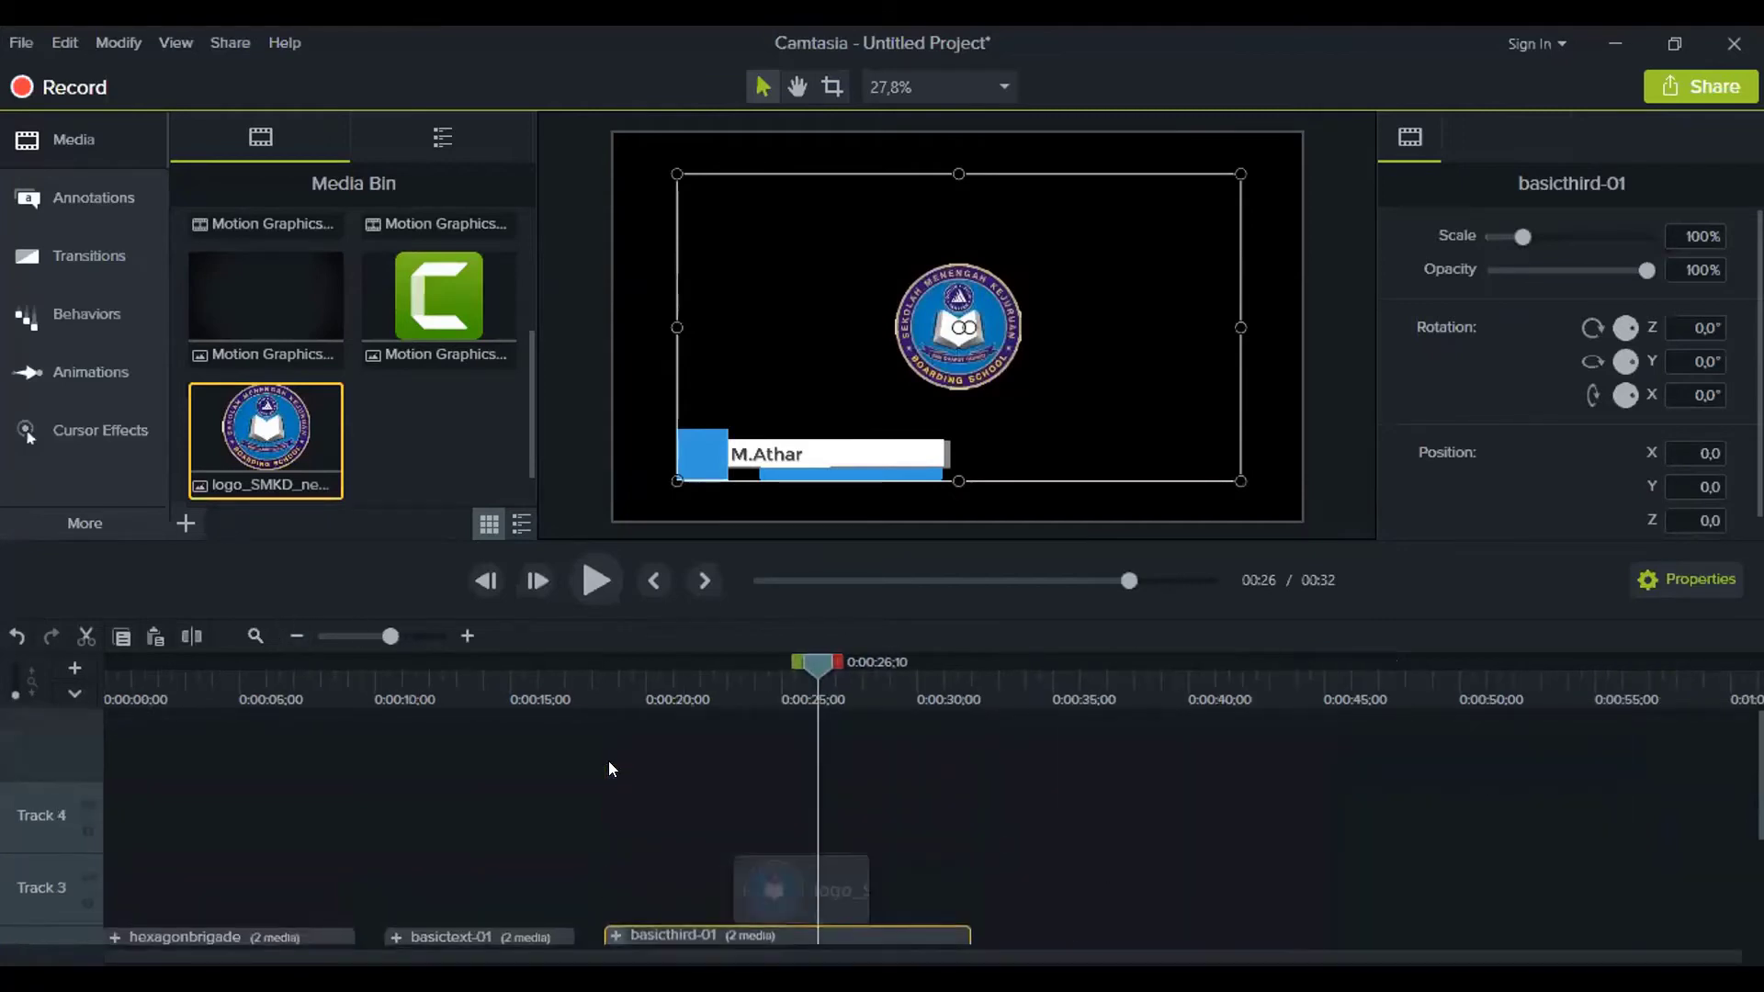
scroll(915, 897, down, 2)
drag(848, 775, 1078, 879)
click(611, 807)
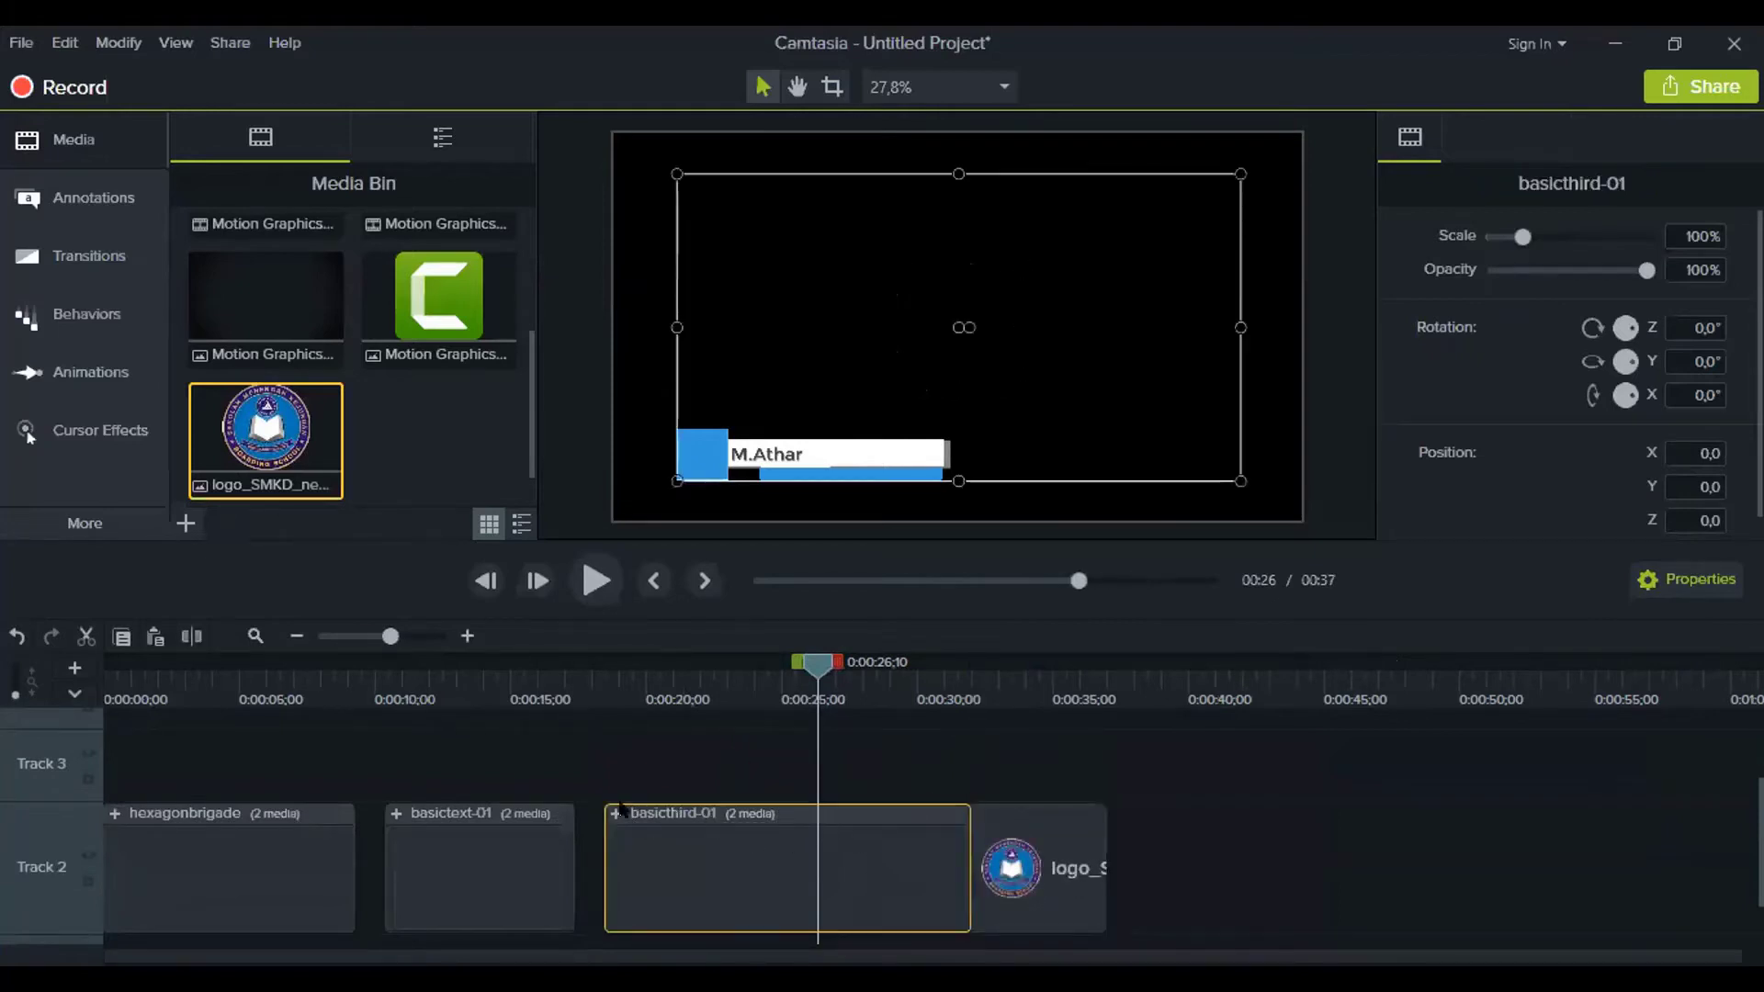
click(616, 813)
drag(994, 877, 917, 766)
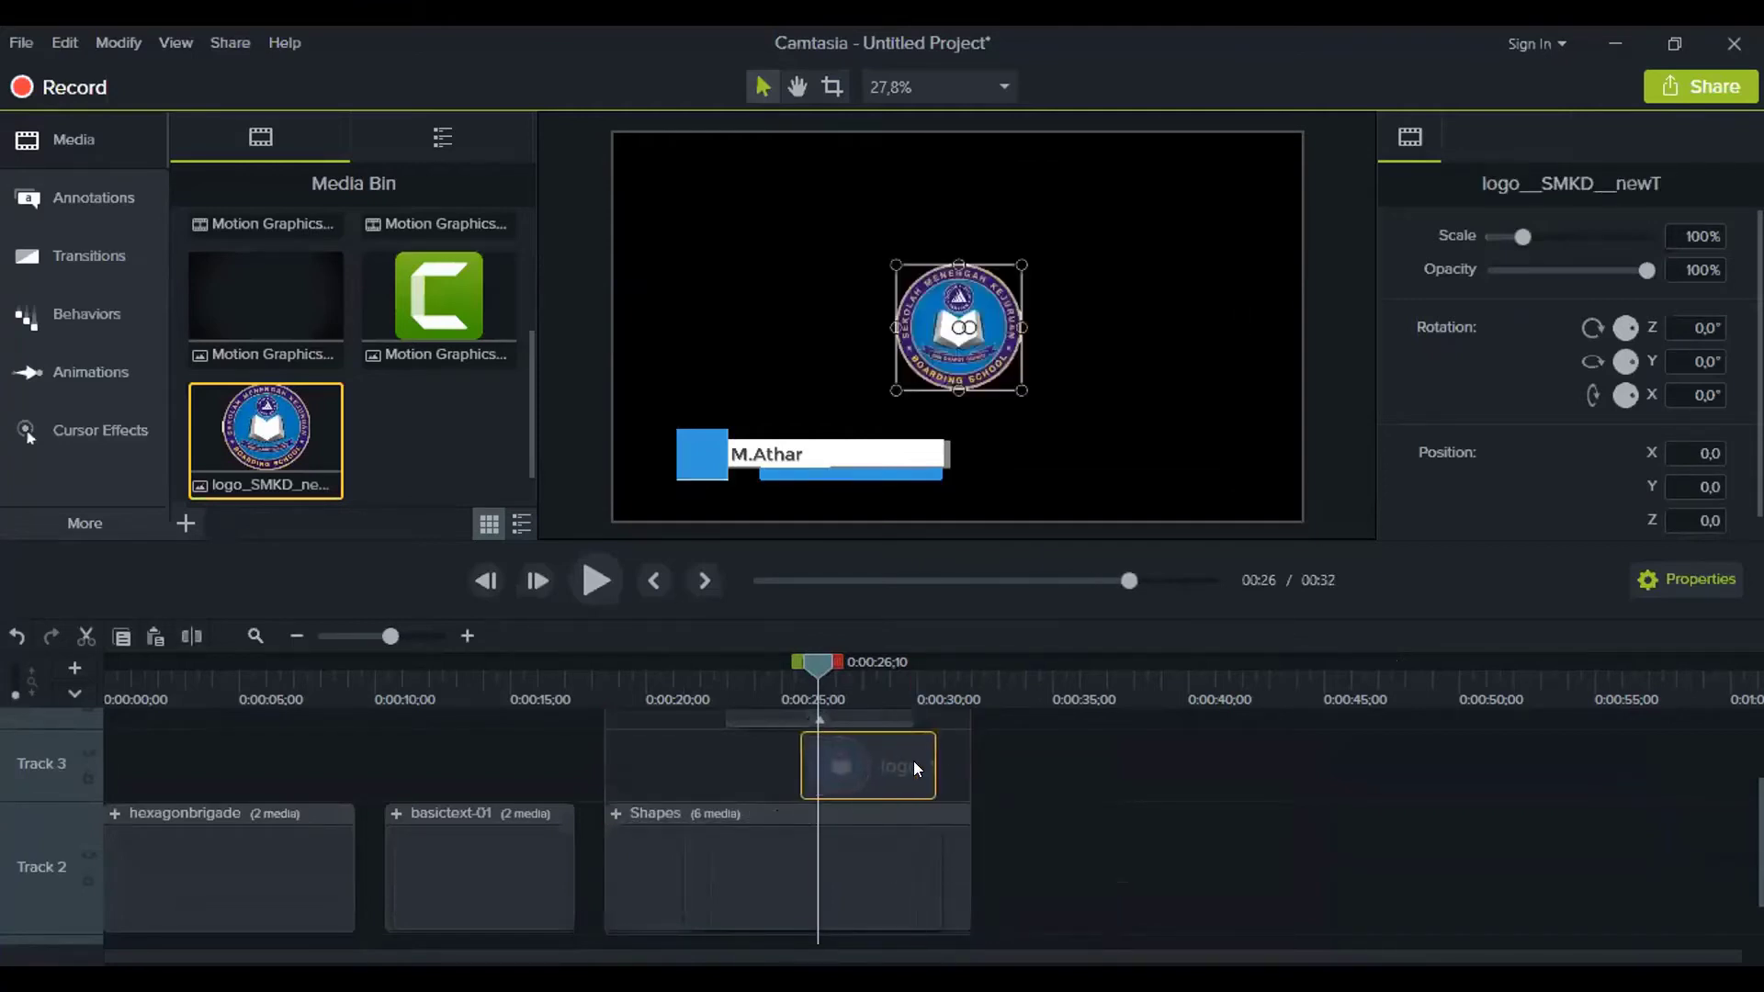
drag(803, 758, 640, 750)
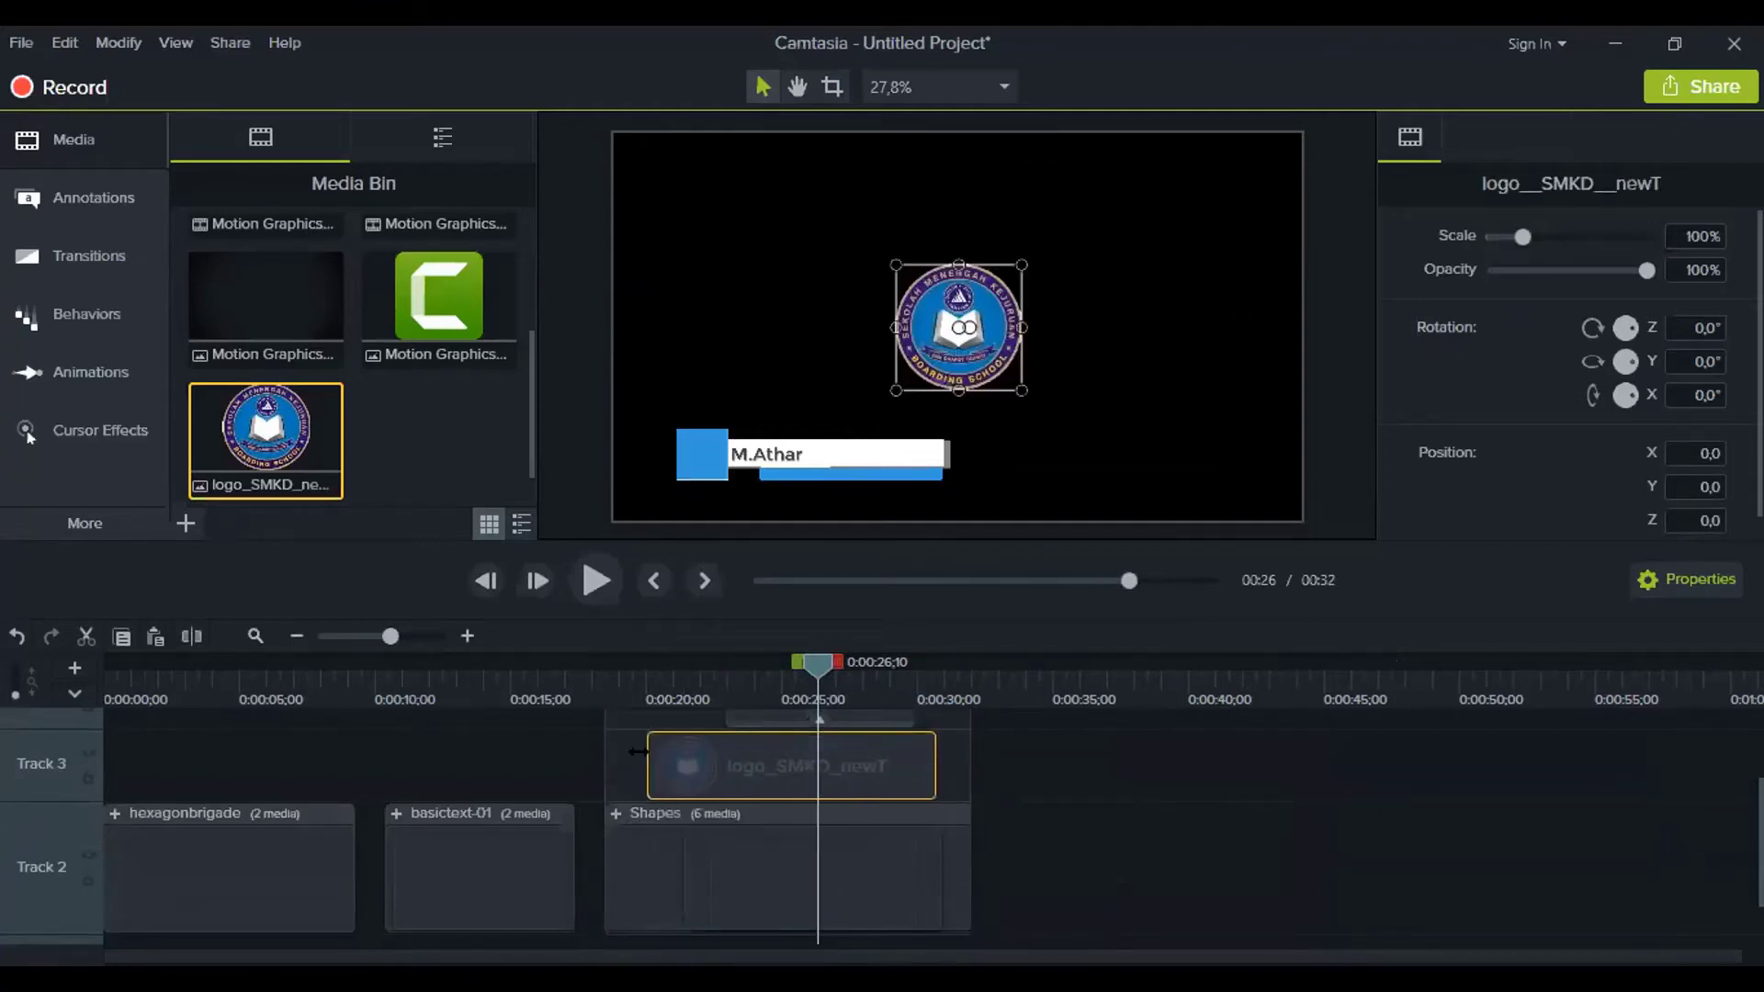
click(1101, 804)
Drag the school logo on canvas down-left toward the author's name bar
click(616, 808)
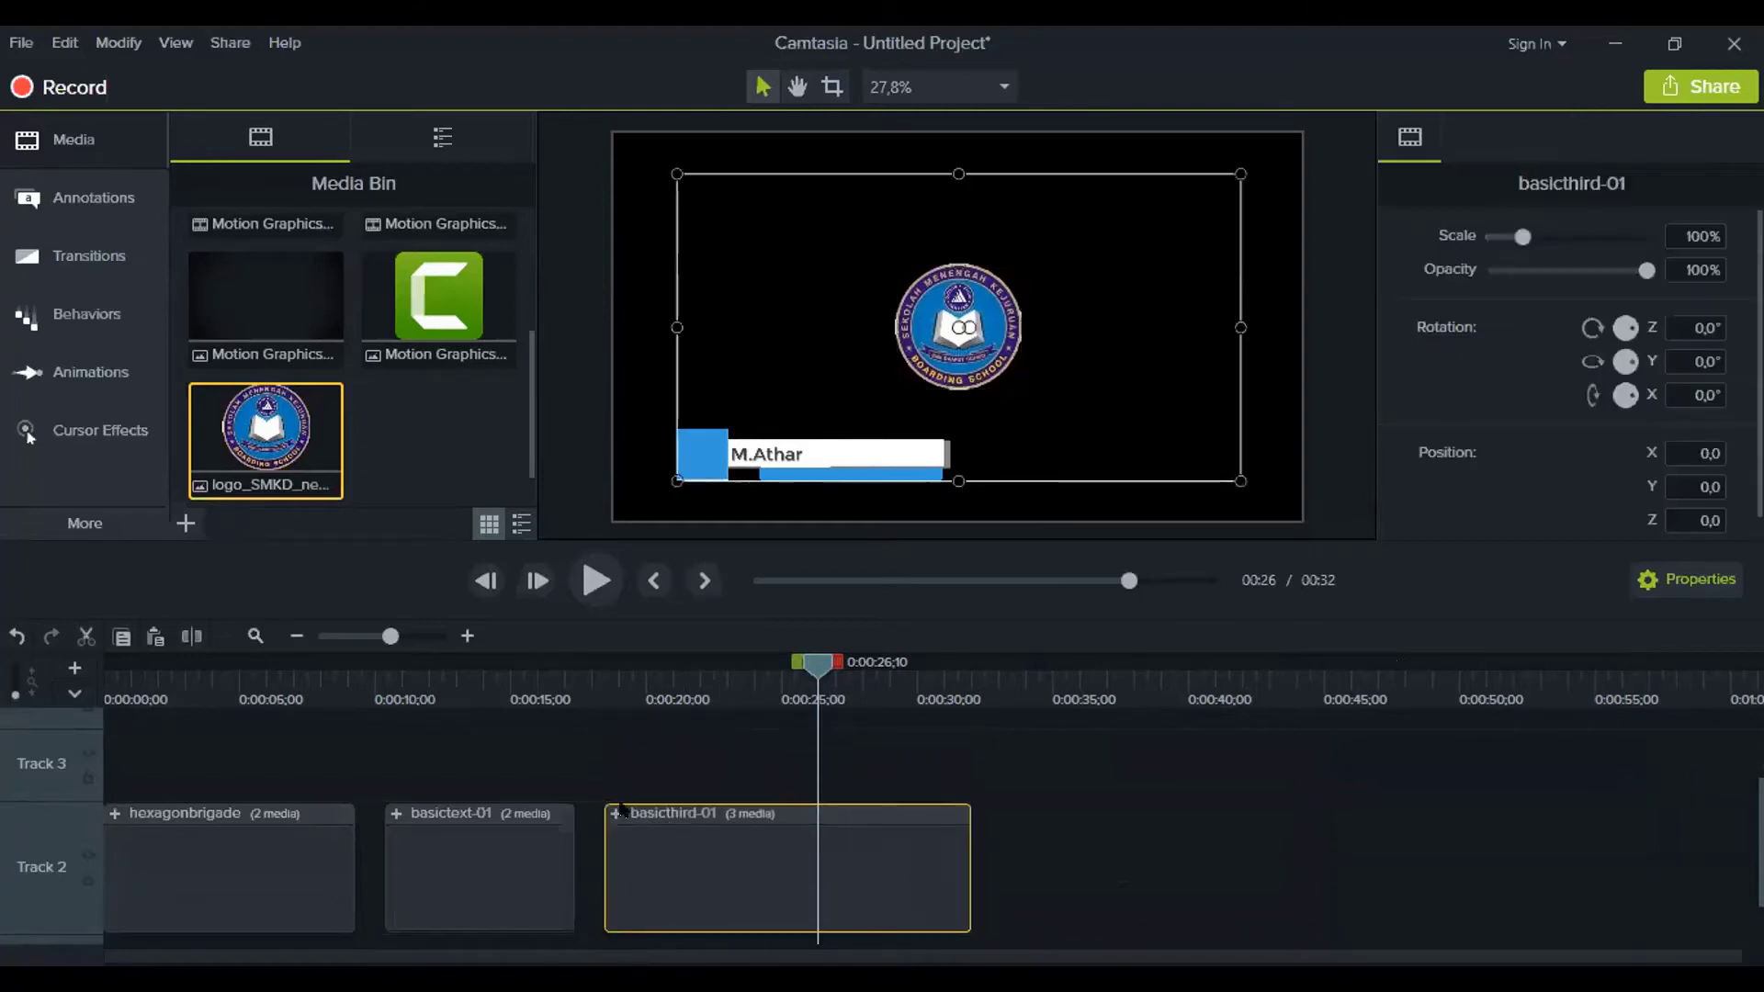
click(612, 803)
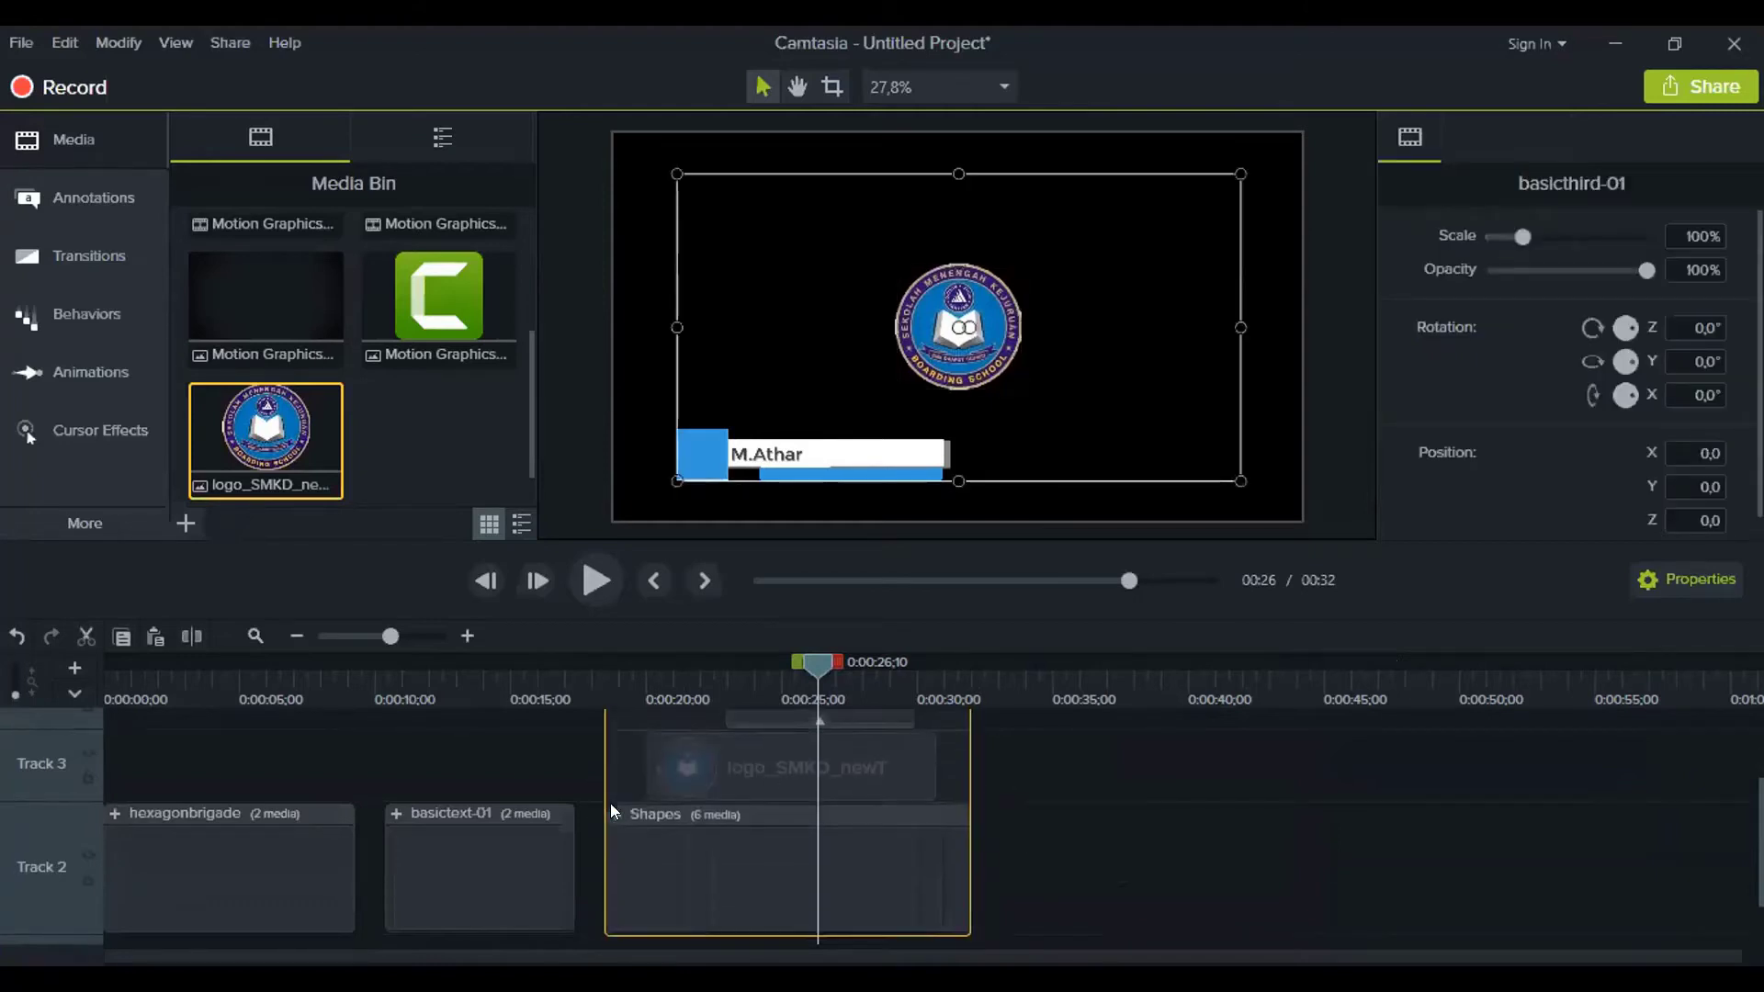
click(869, 775)
drag(980, 337, 714, 444)
Centre the logo on the lower third's blue square and preview it
scroll(692, 468, up, 1)
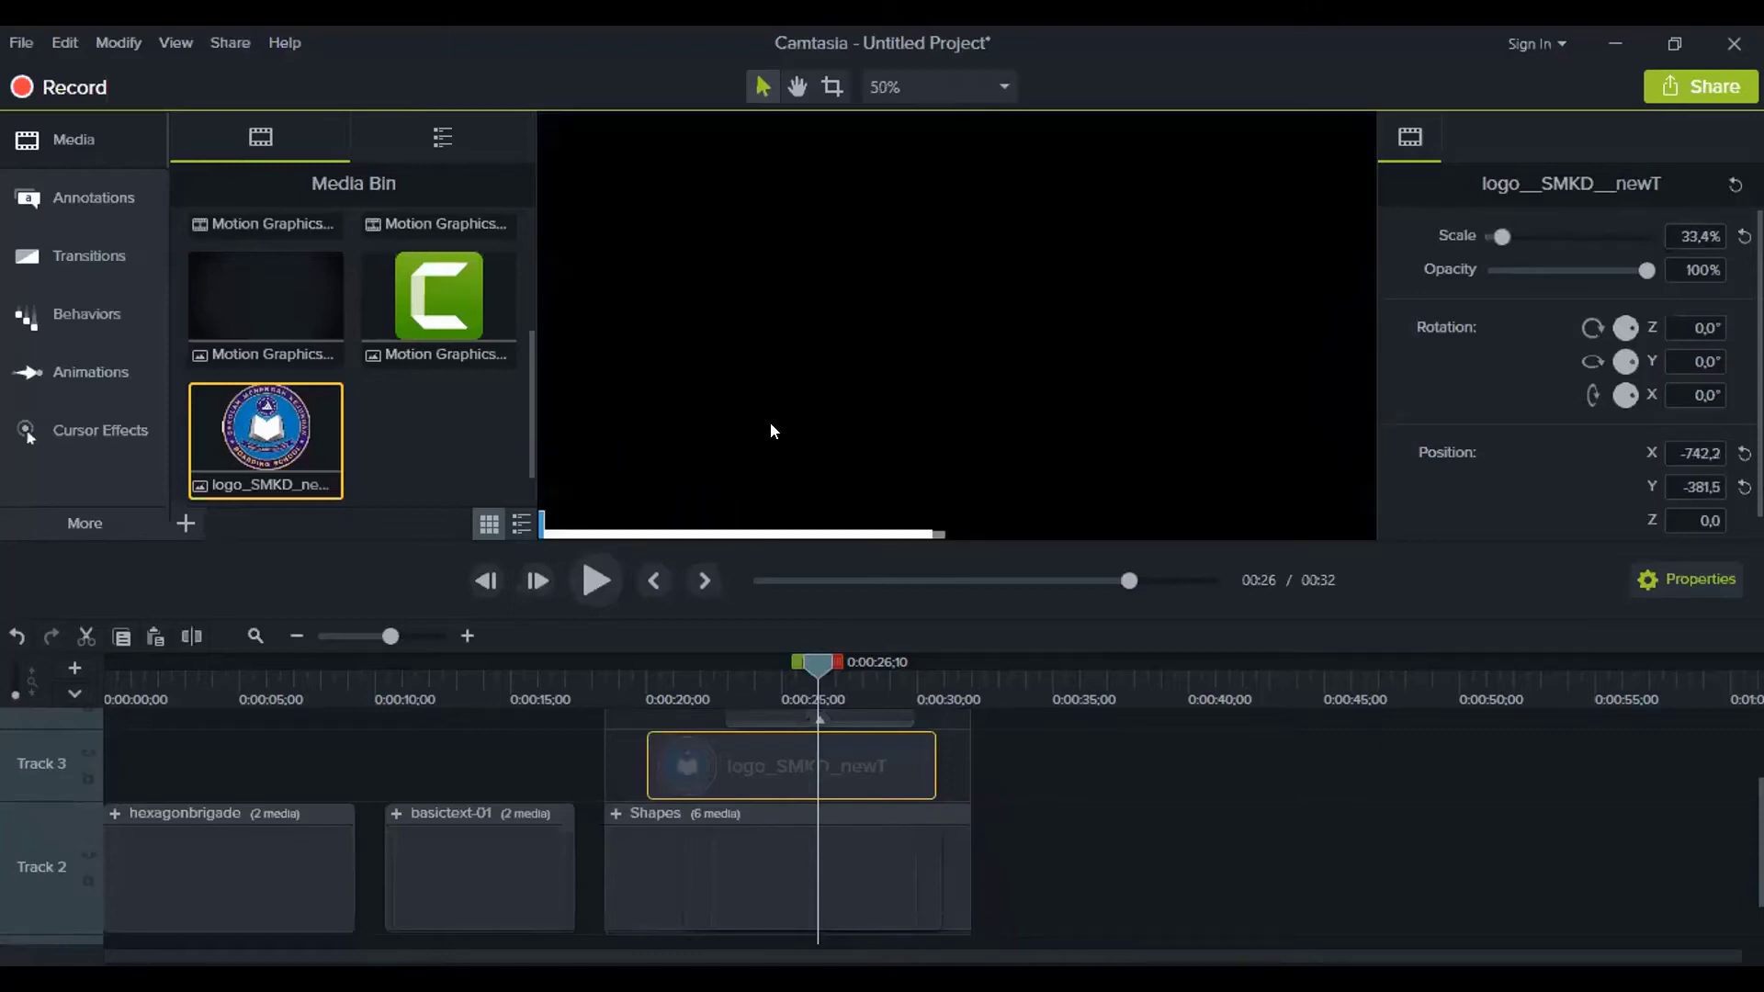
scroll(858, 489, down, 1)
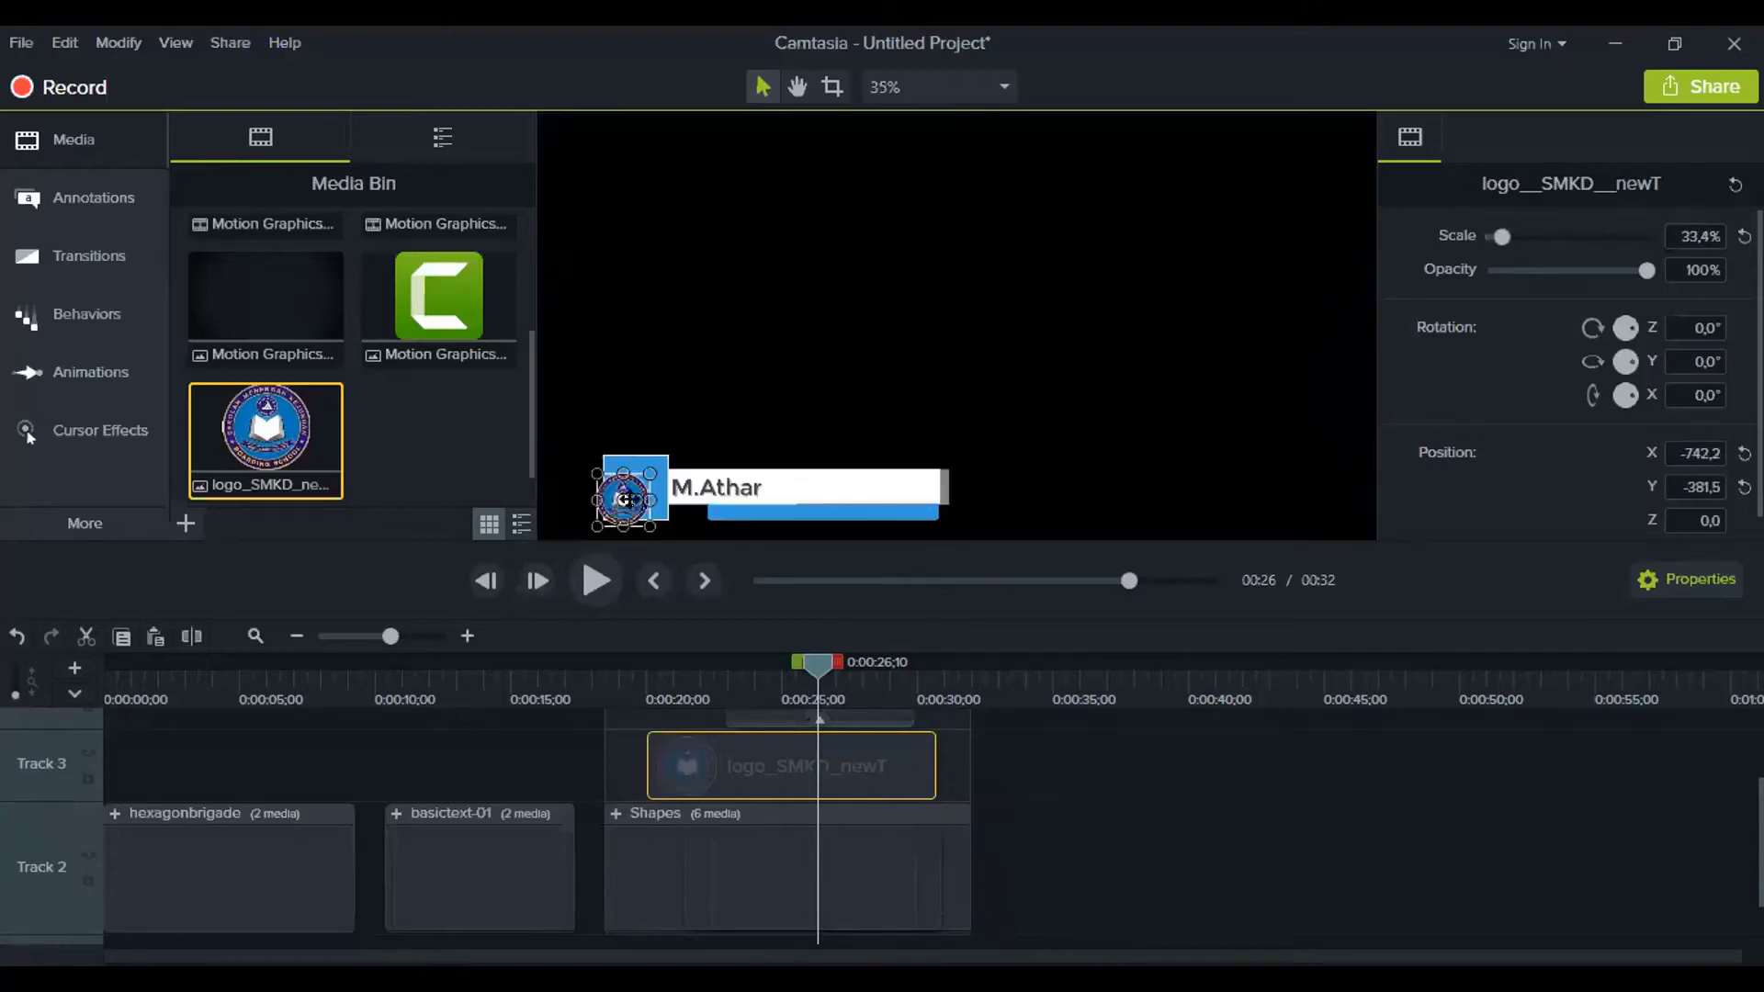
drag(627, 499, 640, 488)
click(1147, 816)
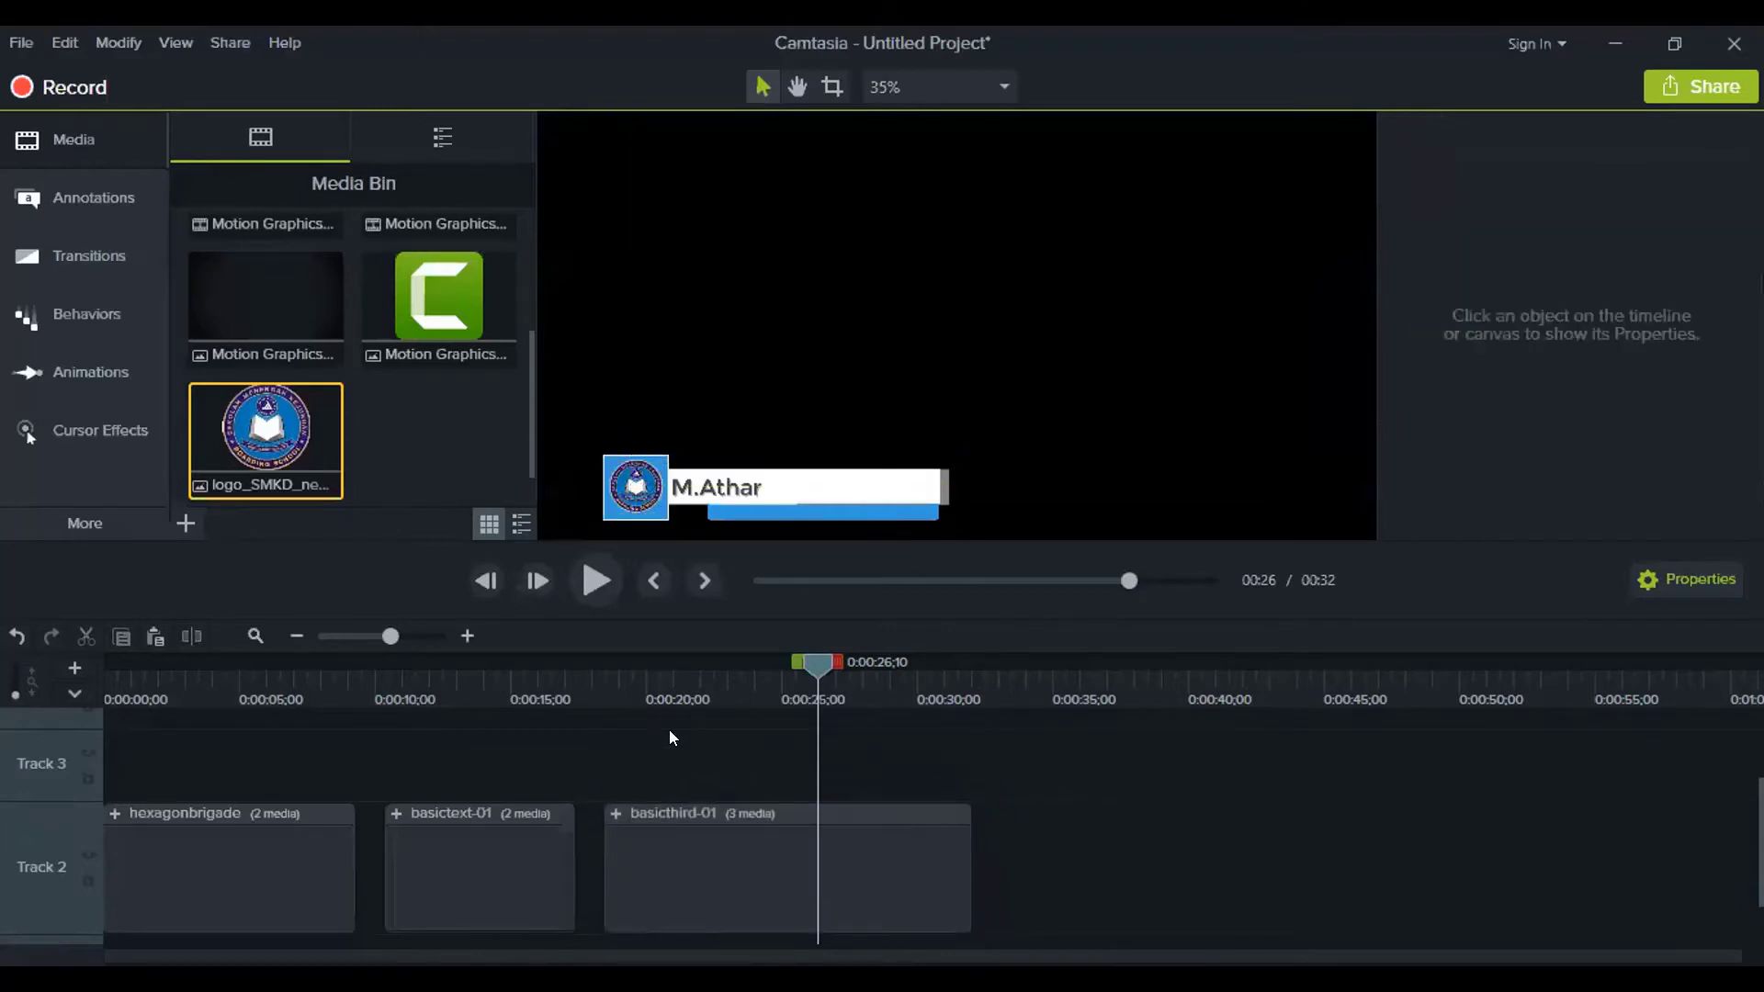
click(612, 698)
key(space)
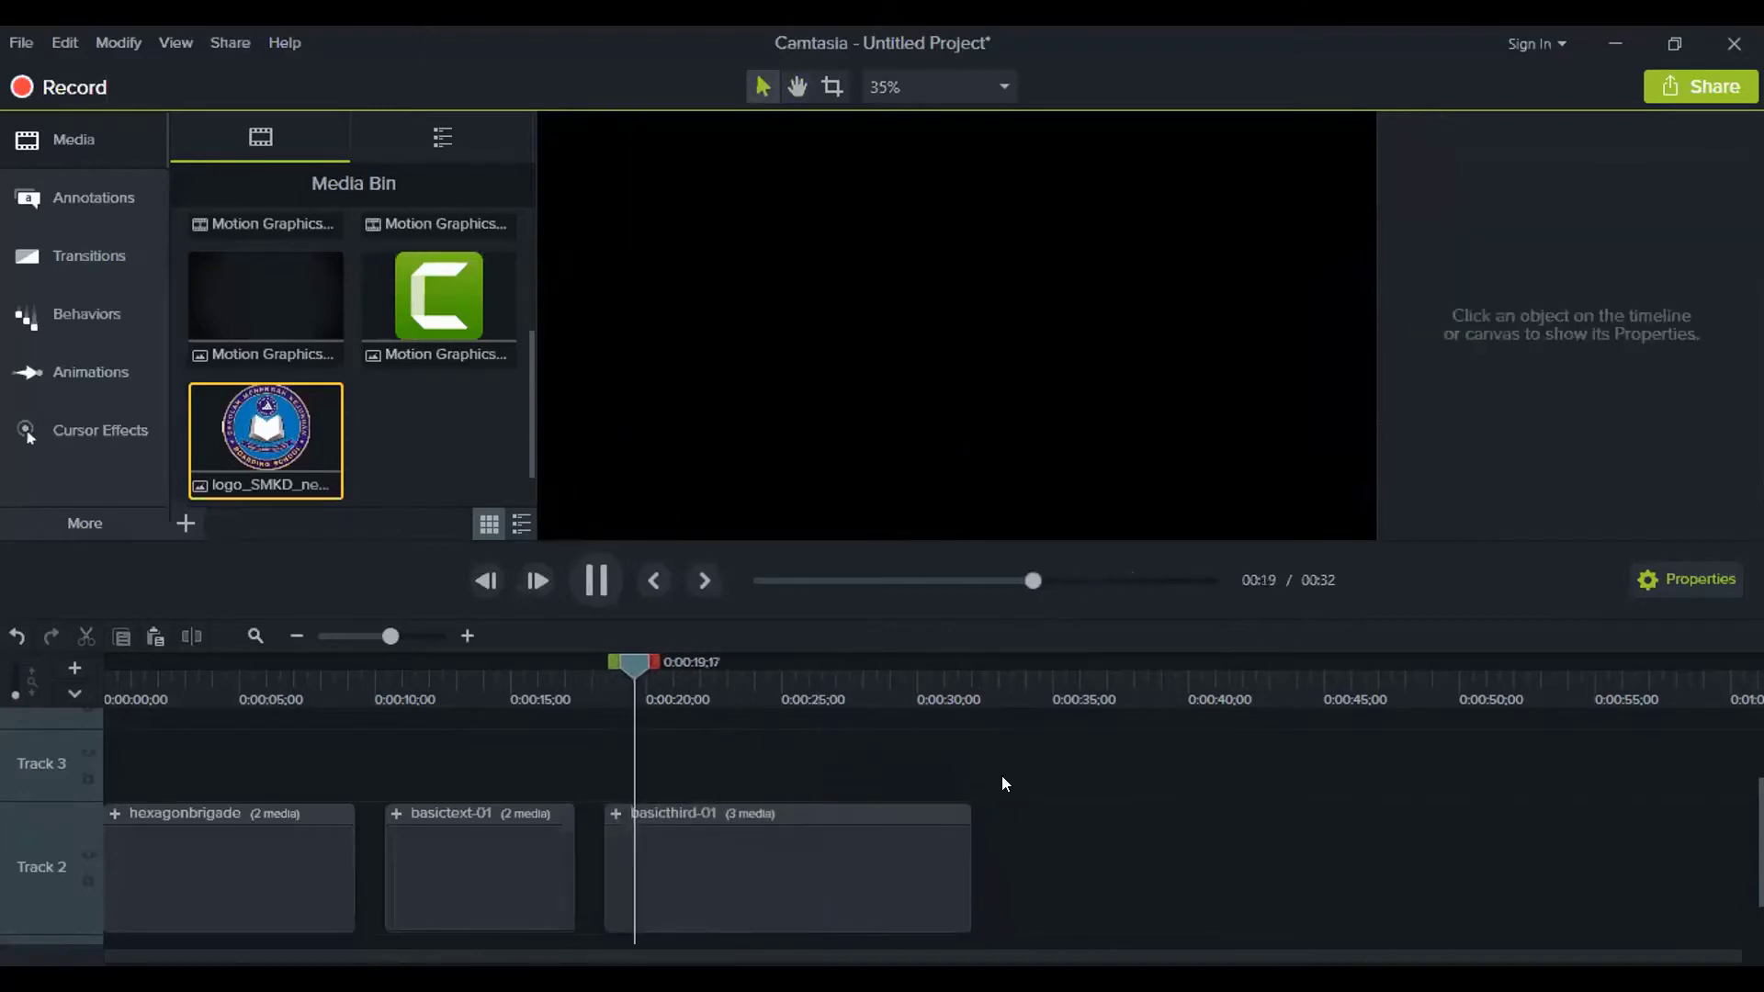
key(space)
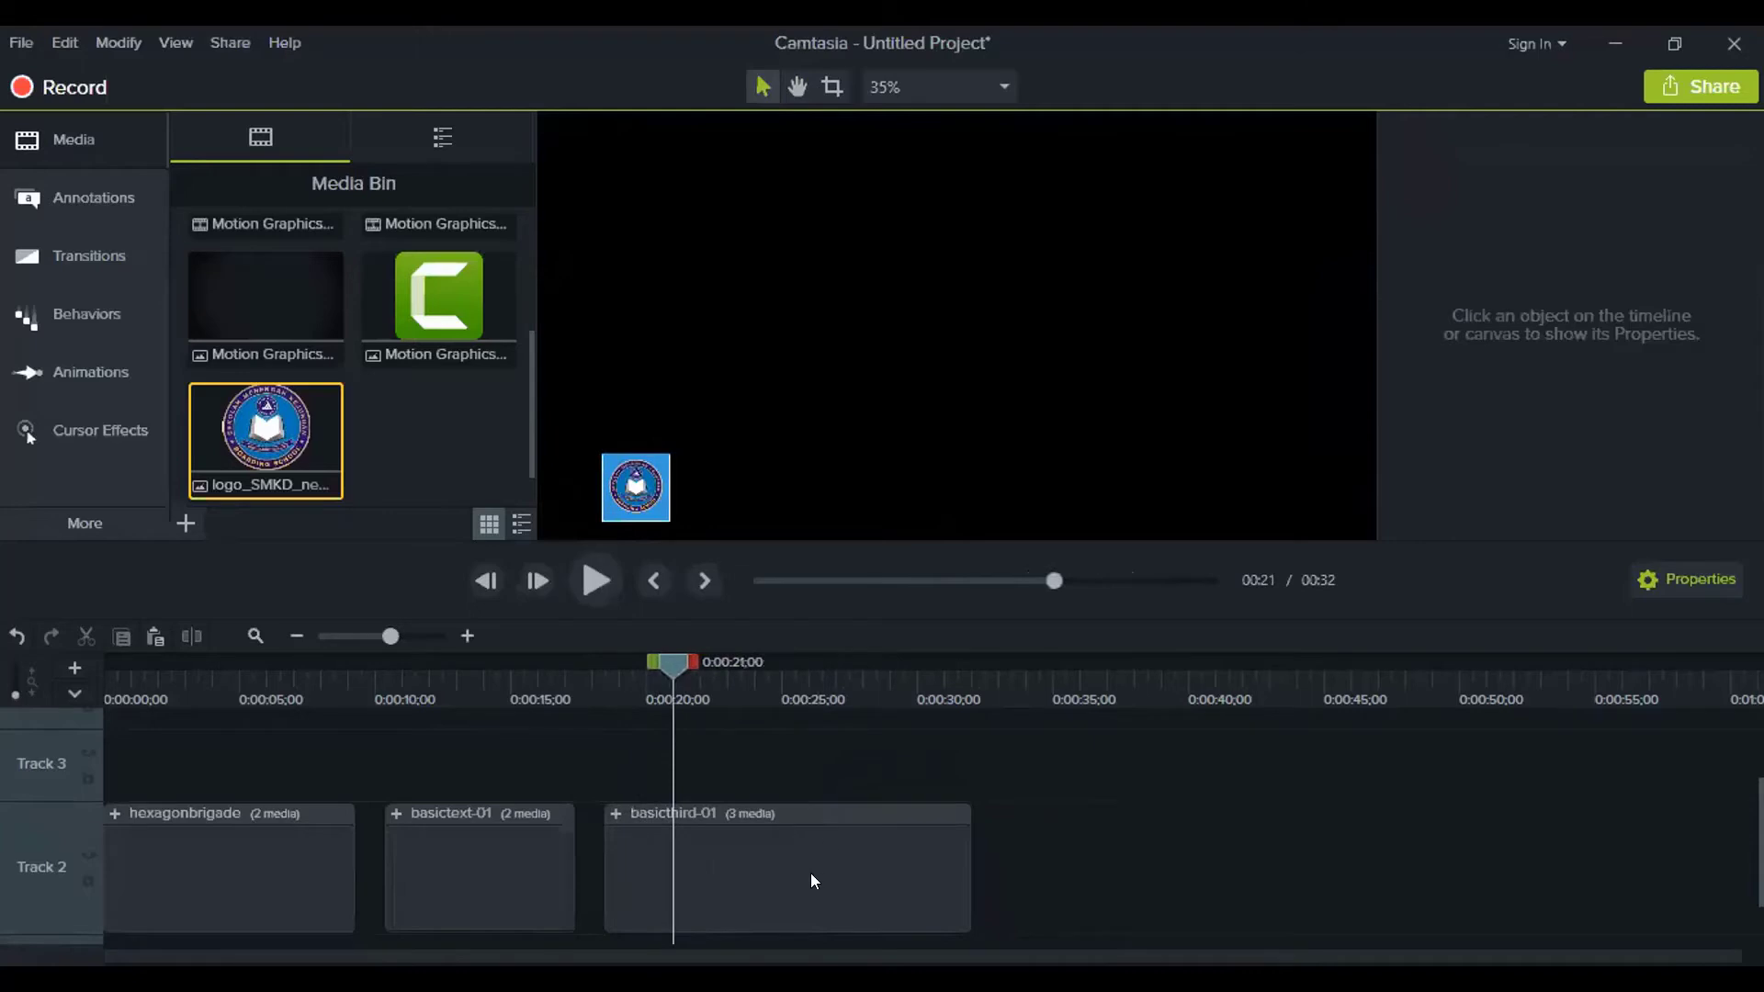
Trim the logo clip to start at 0:00:21;10, then replay from 0:00:20;07
click(811, 873)
click(612, 814)
click(713, 773)
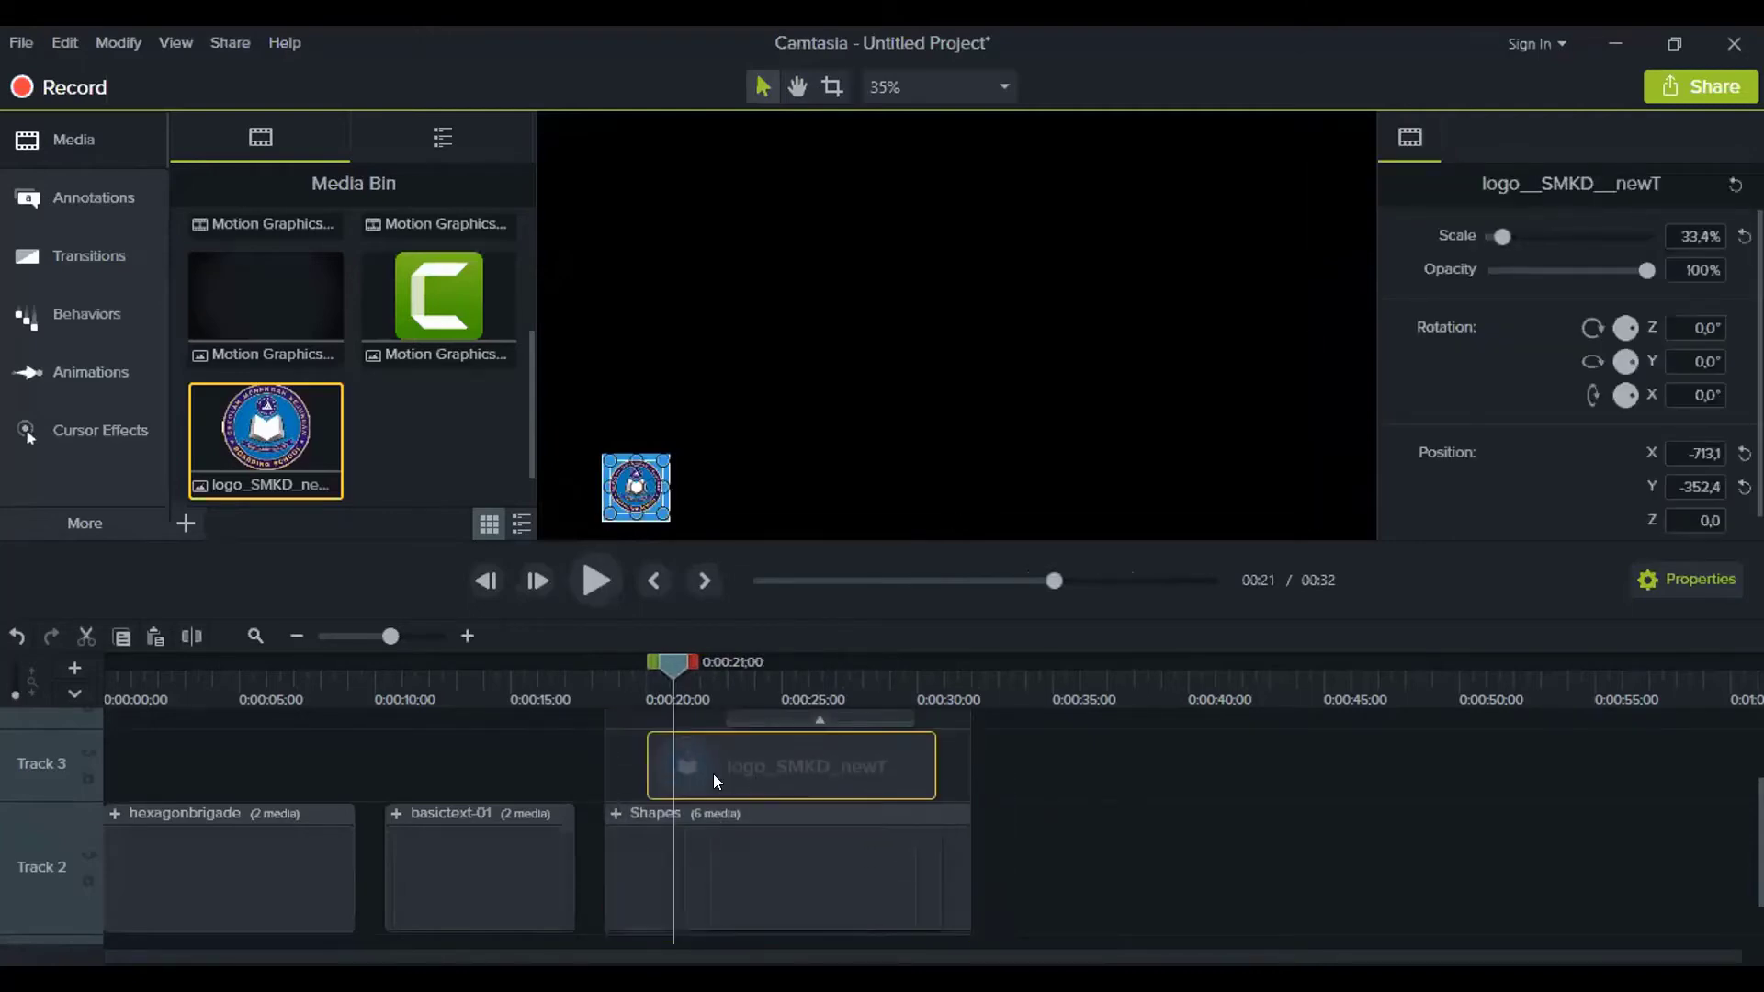
mouse_move(674, 659)
mouse_down()
mouse_move(653, 656)
mouse_move(684, 658)
mouse_up()
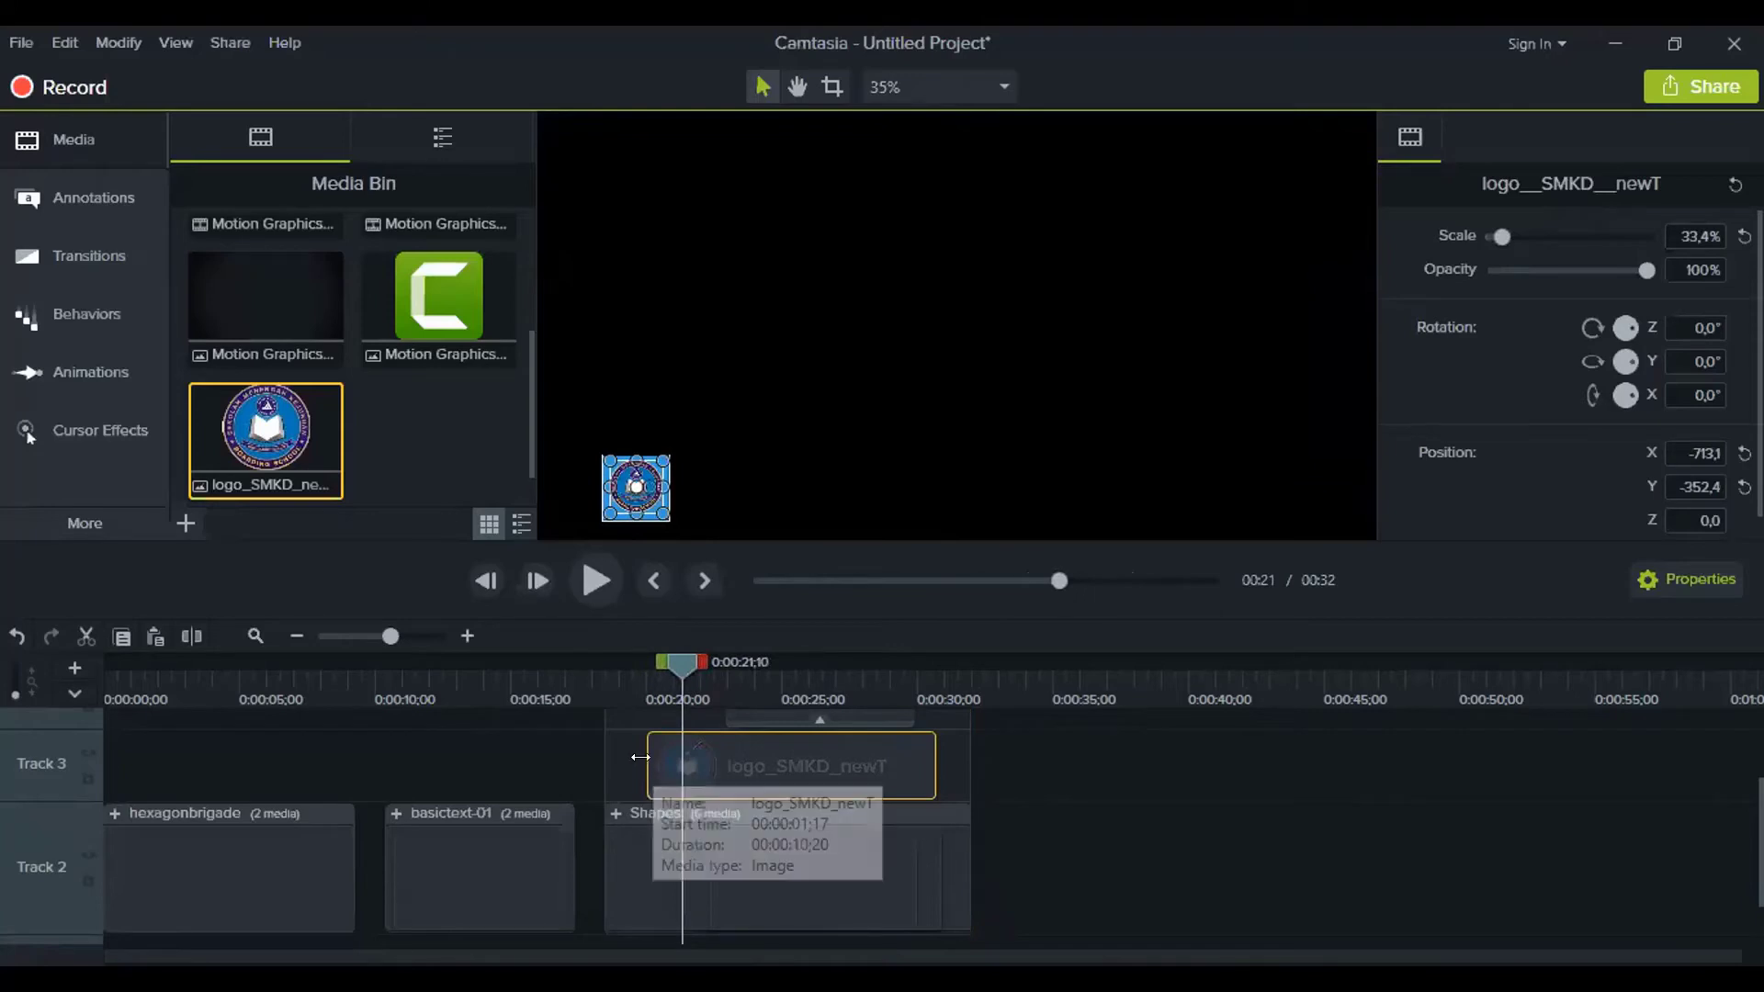
drag(649, 765, 683, 765)
drag(679, 660, 648, 656)
click(1060, 820)
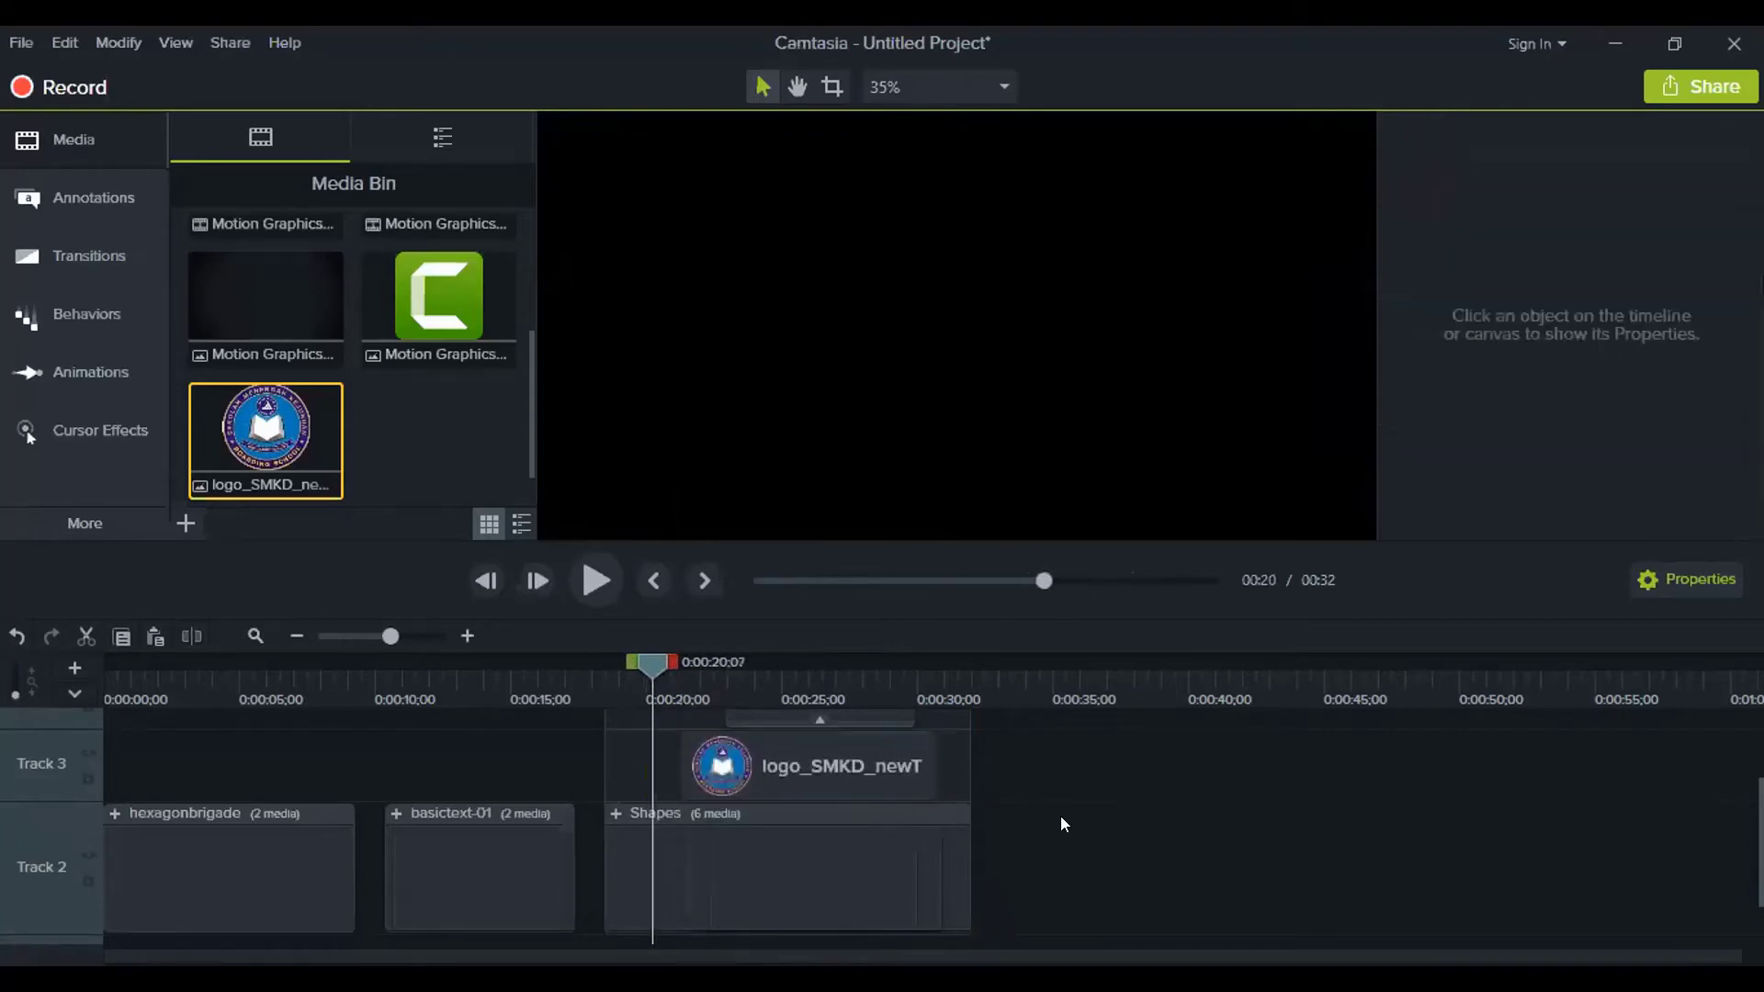
key(space)
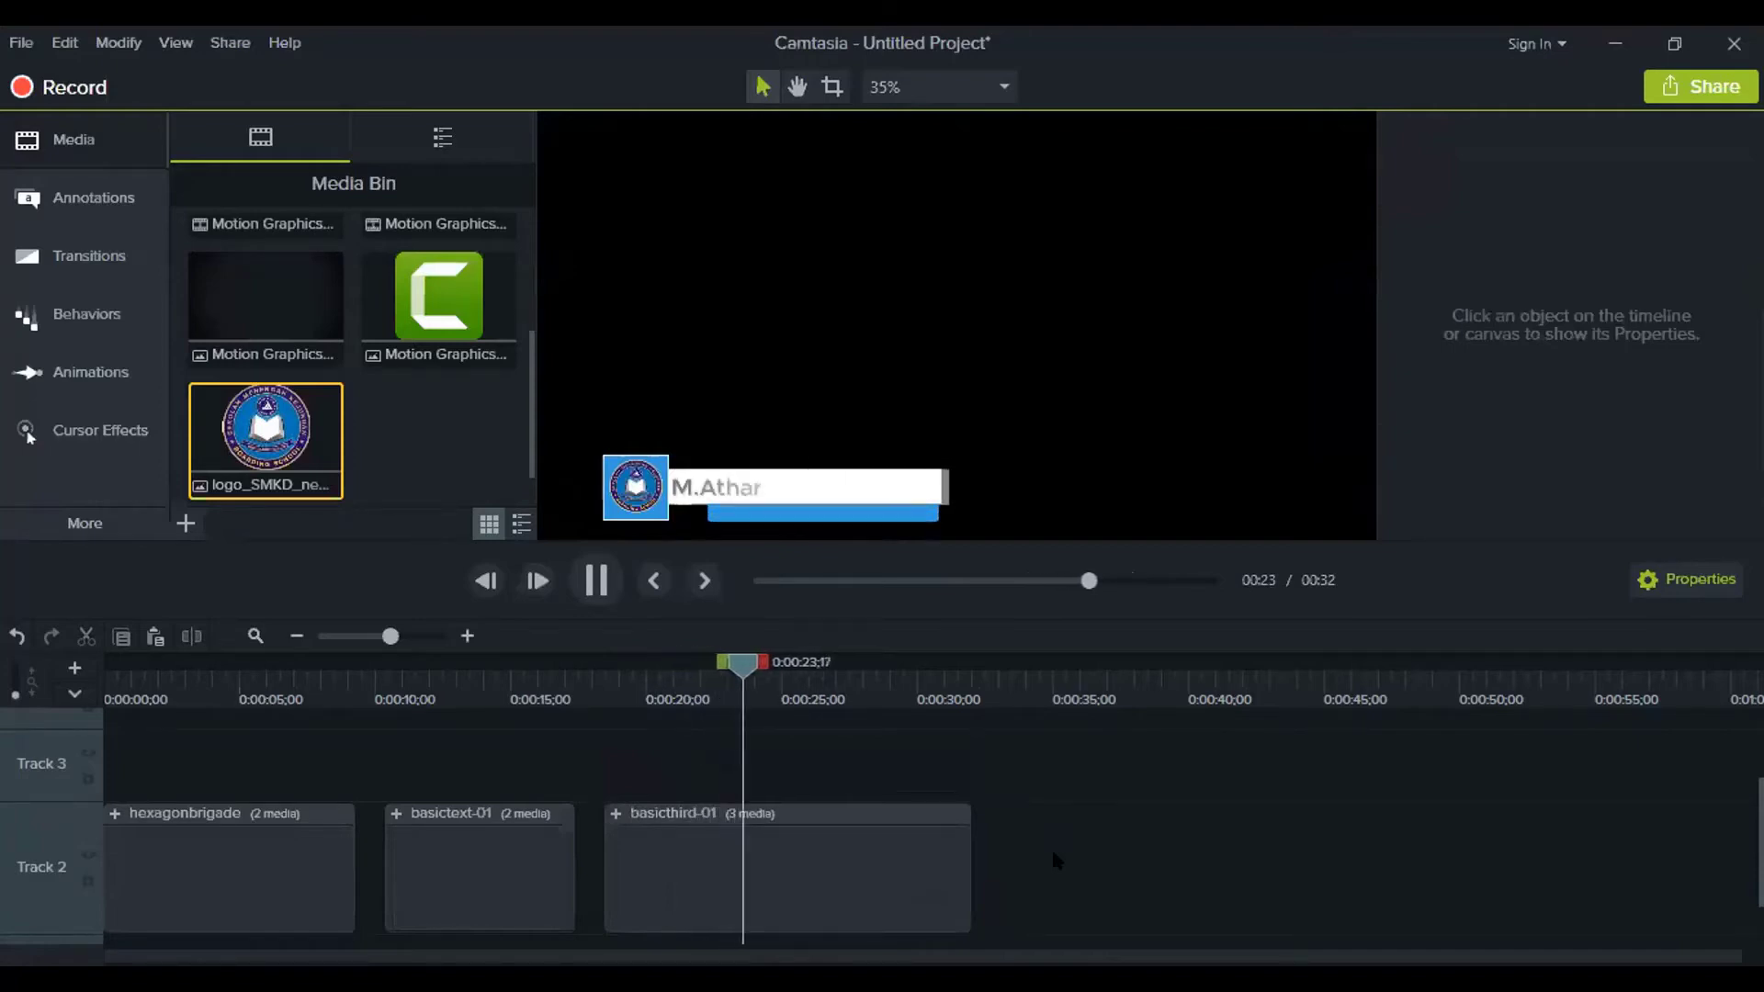
Paste a copy of the name Text clip at 0:00:35;03
key(space)
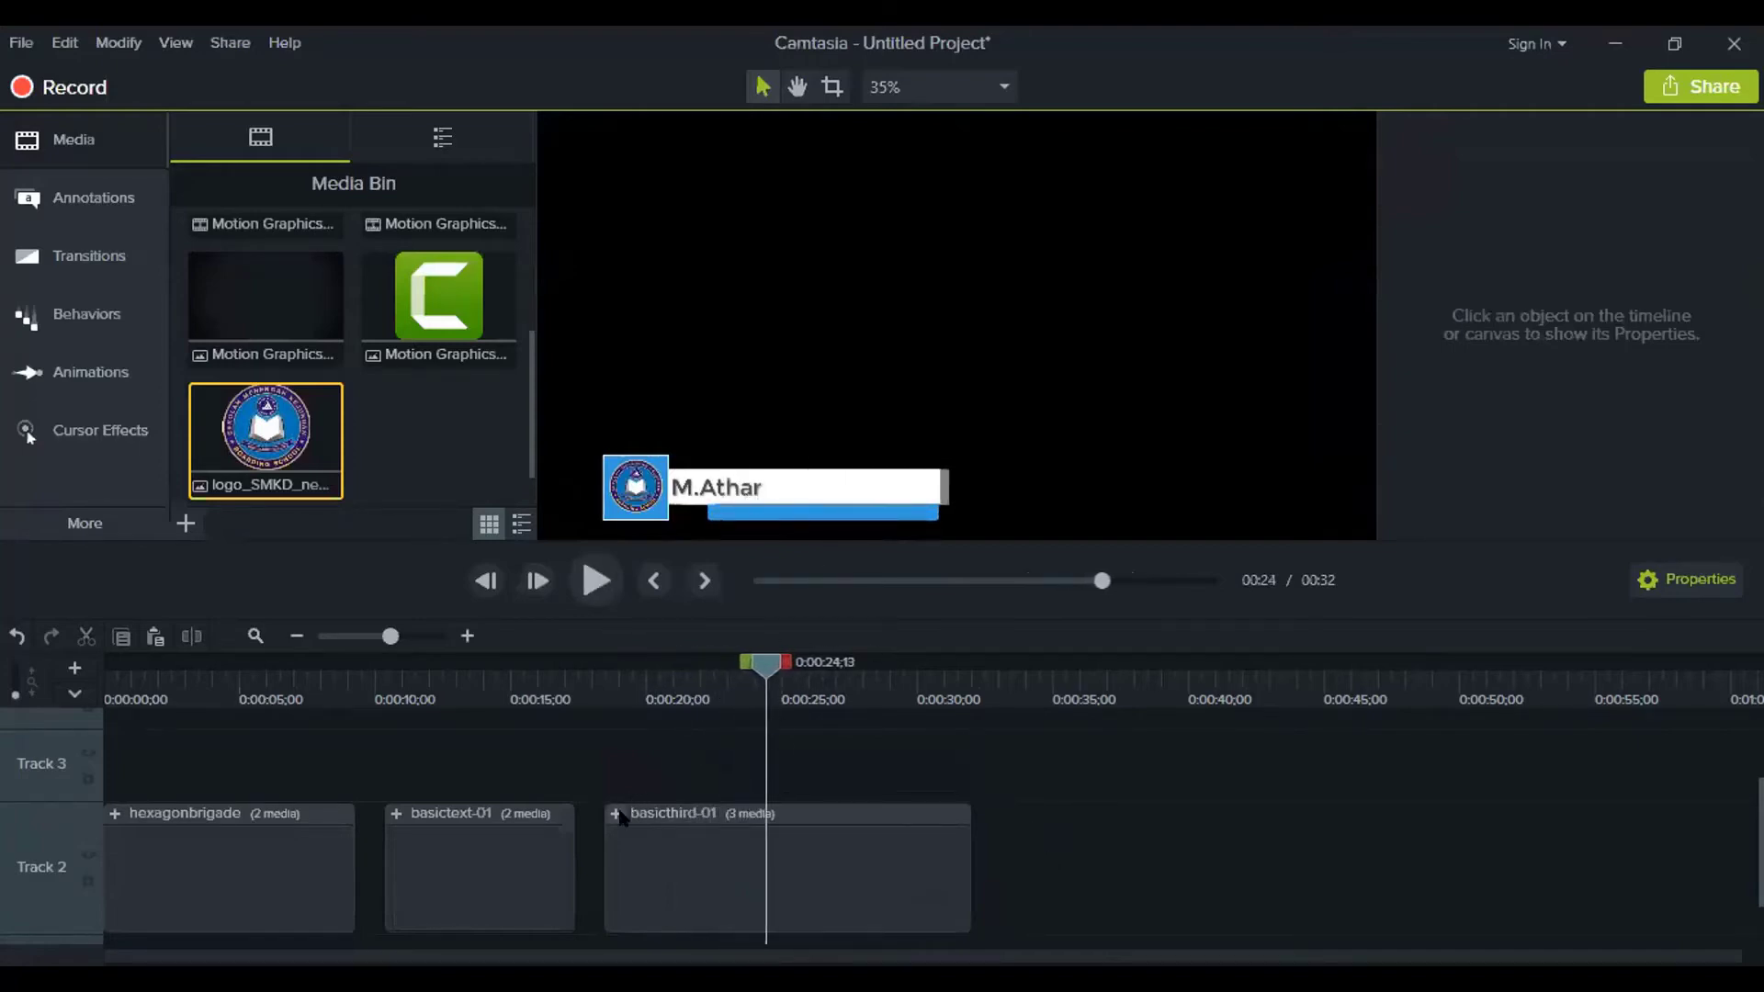
click(615, 814)
click(846, 774)
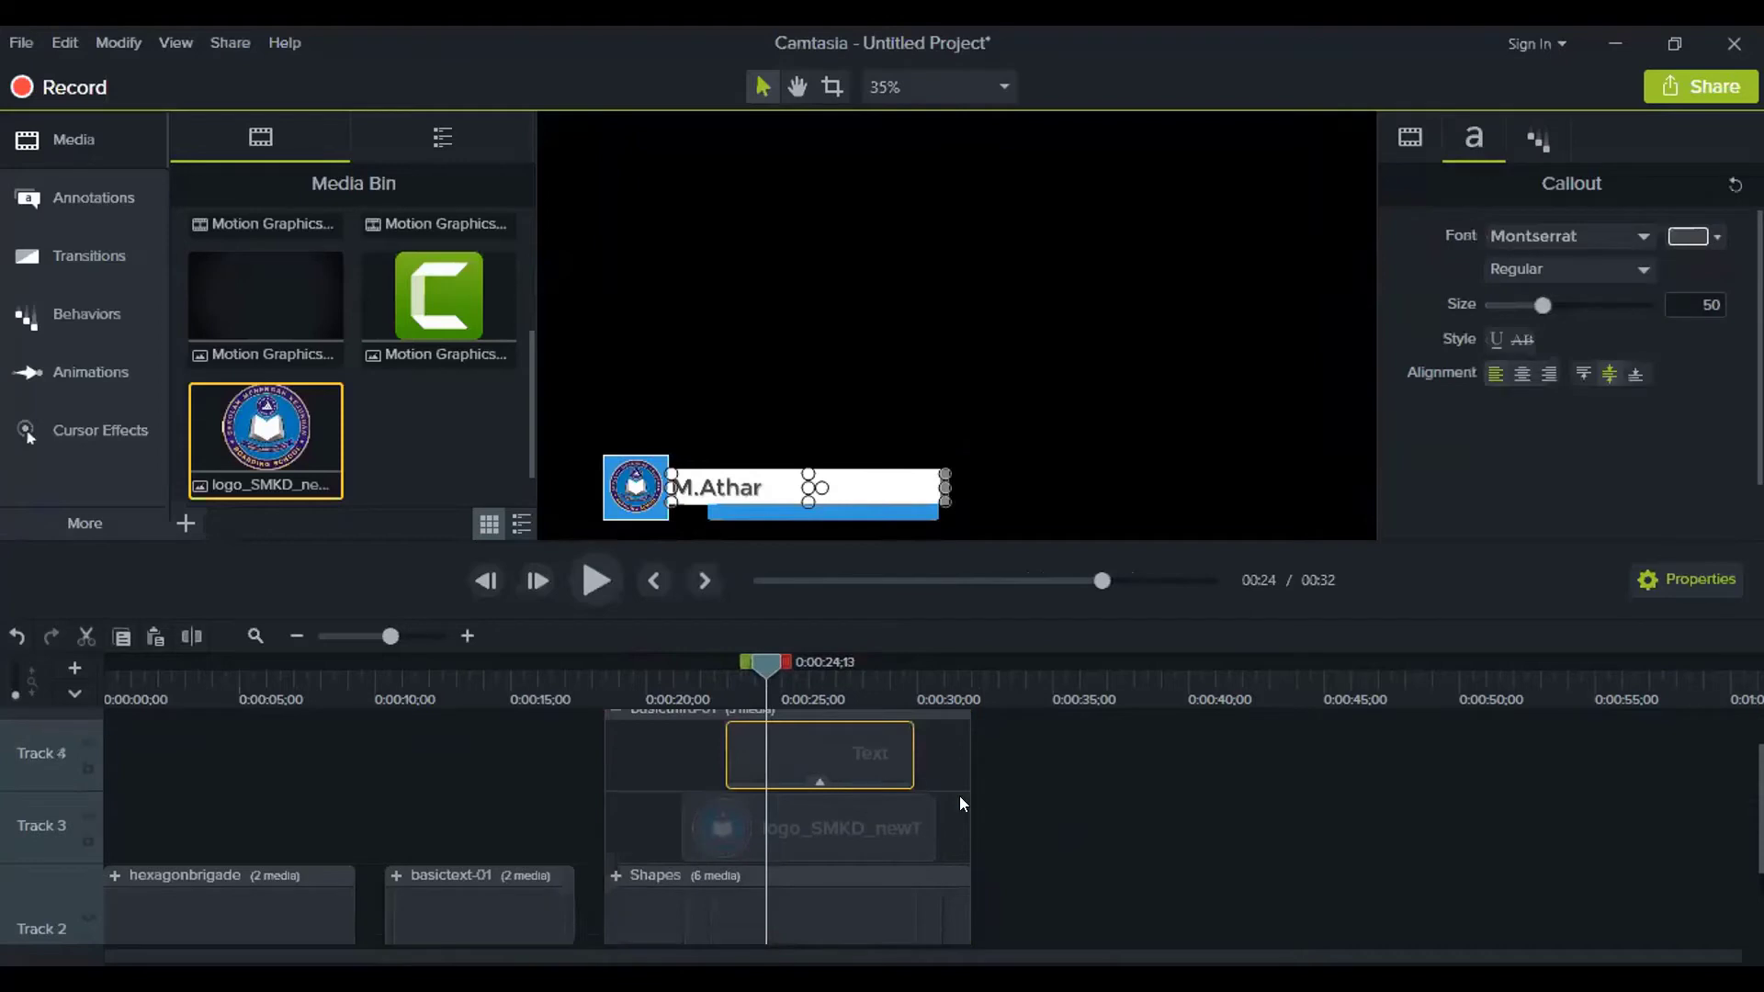
click(1054, 678)
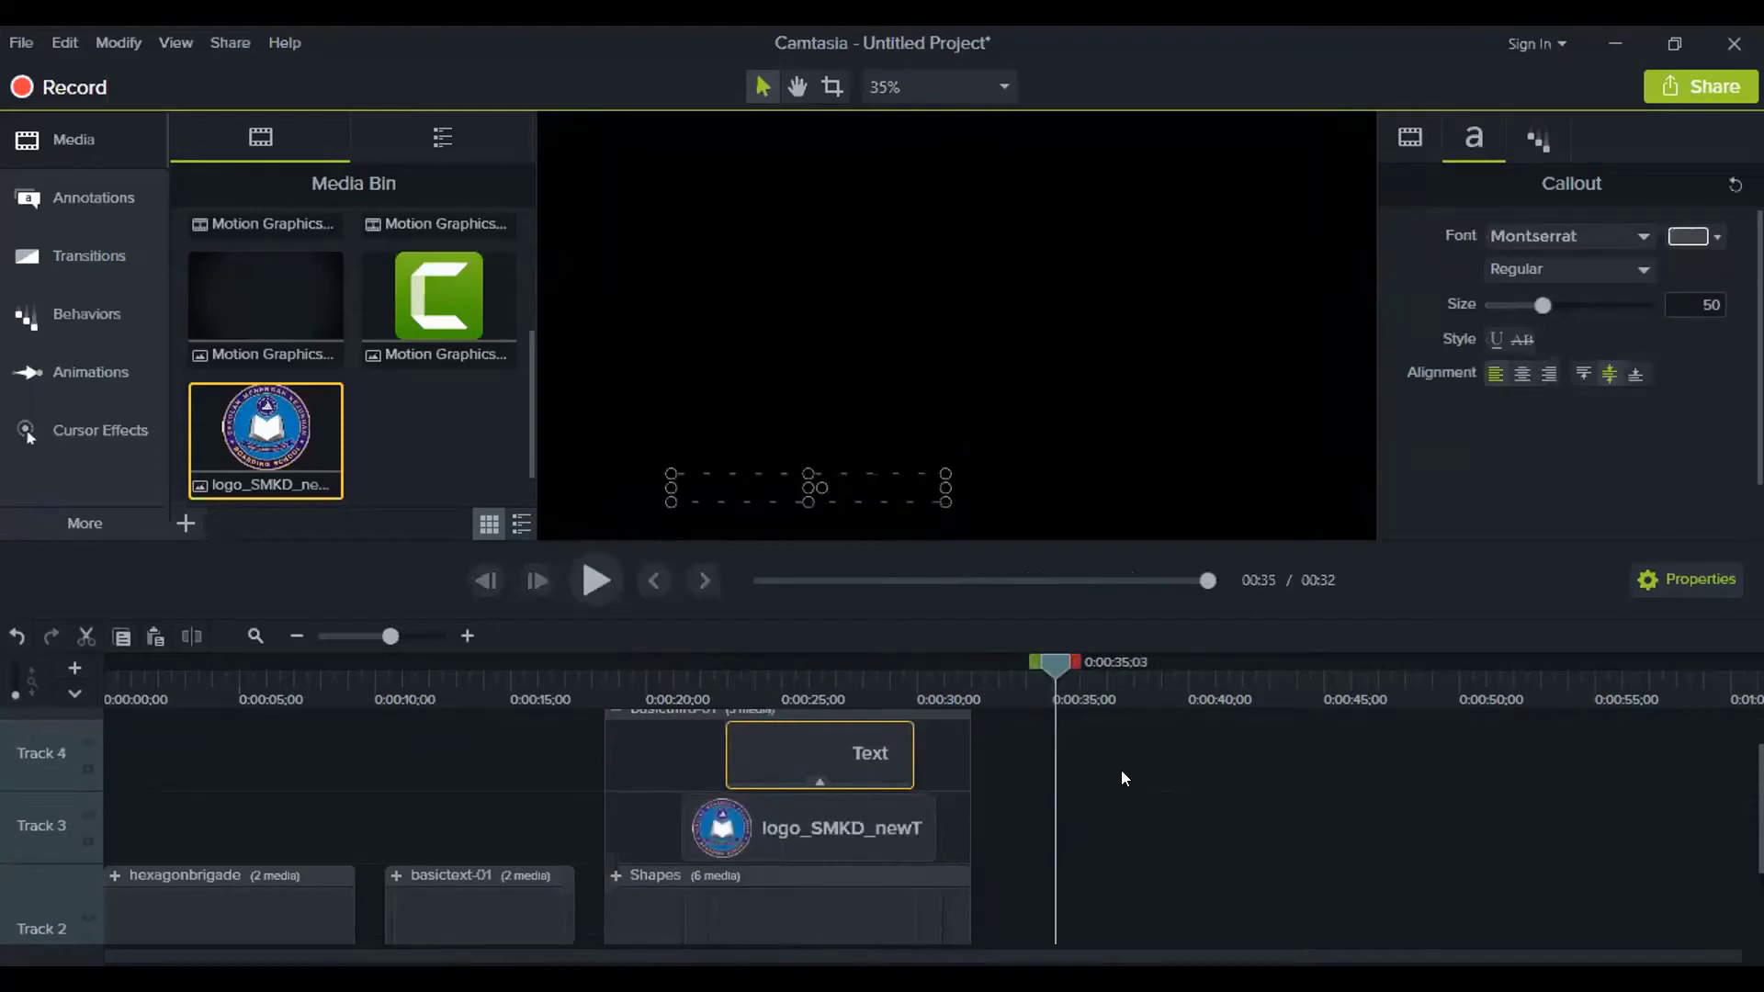
key(ctrl+v)
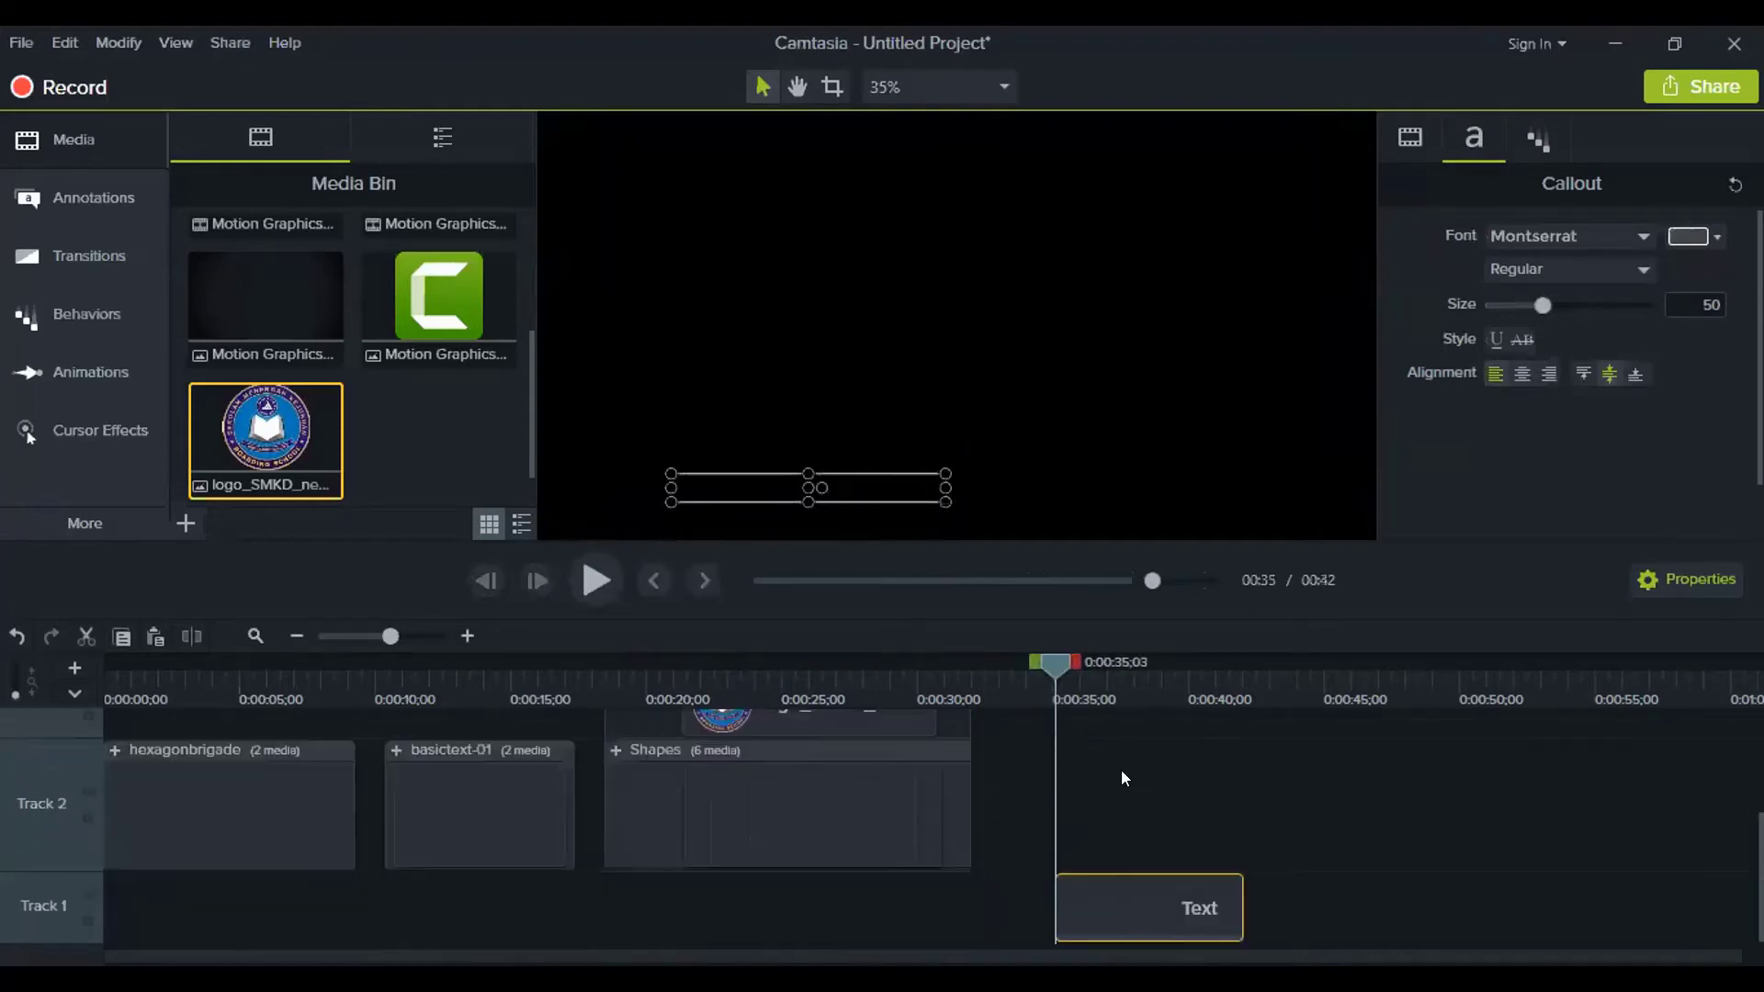
drag(1097, 899, 1001, 815)
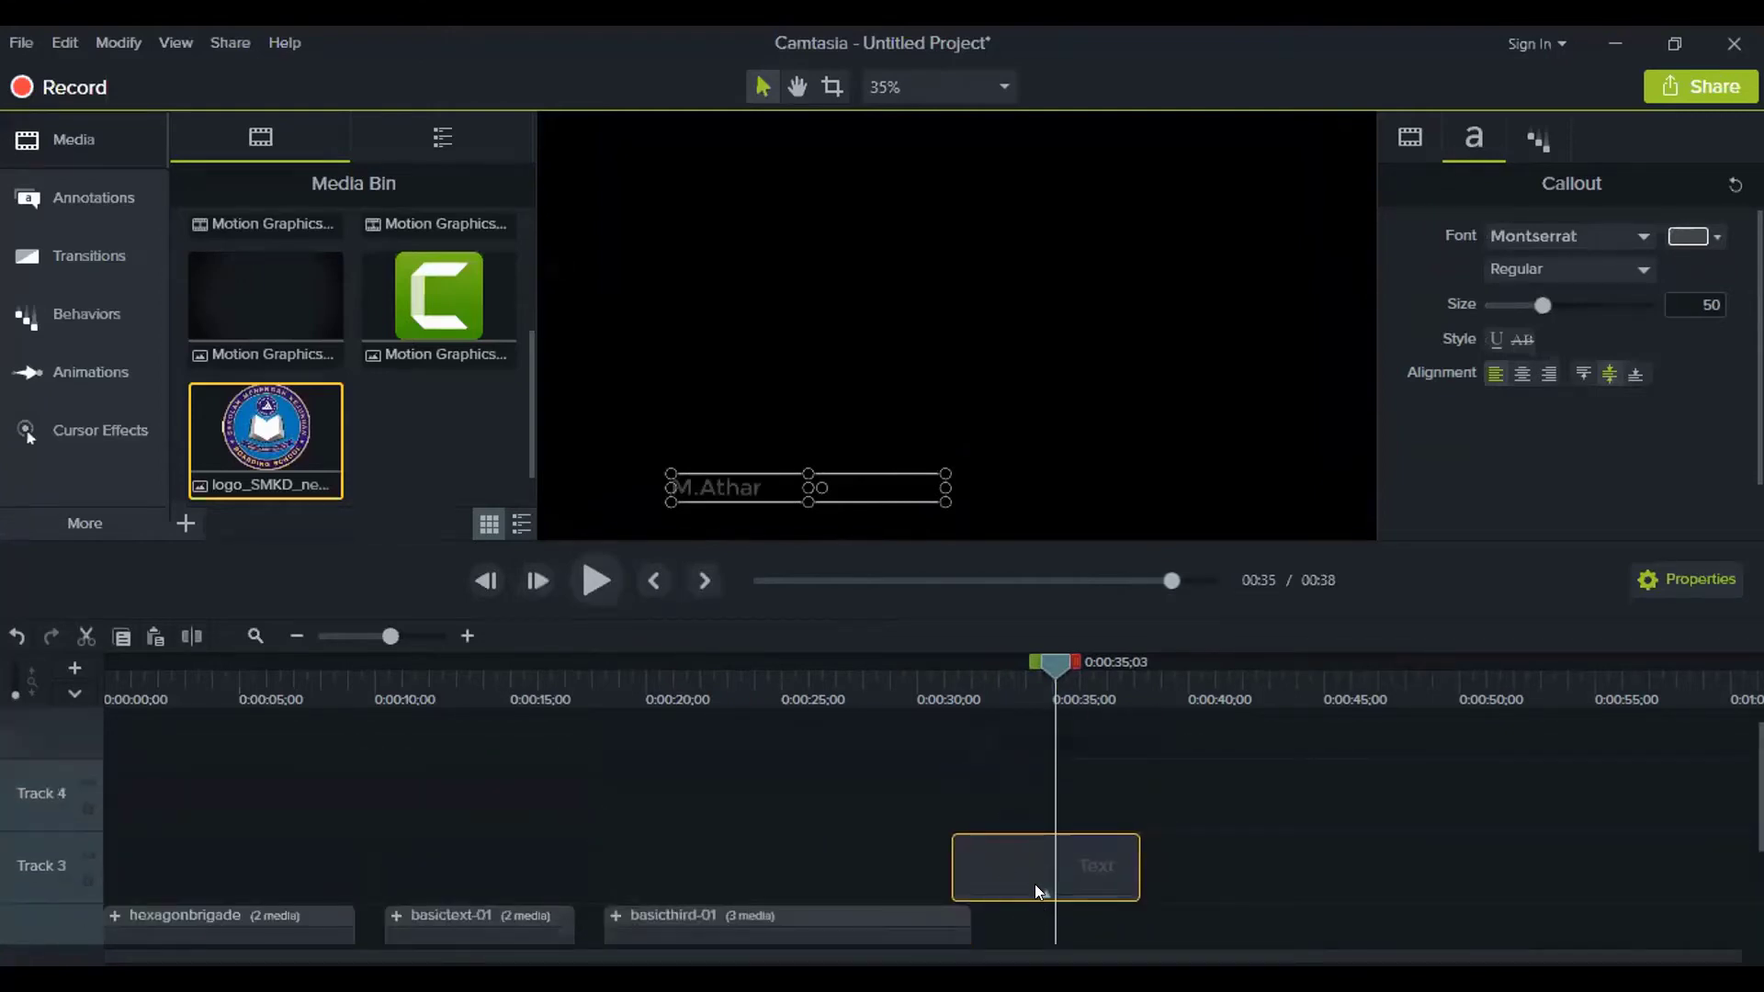
drag(1034, 884, 1042, 921)
scroll(1001, 856, down, 2)
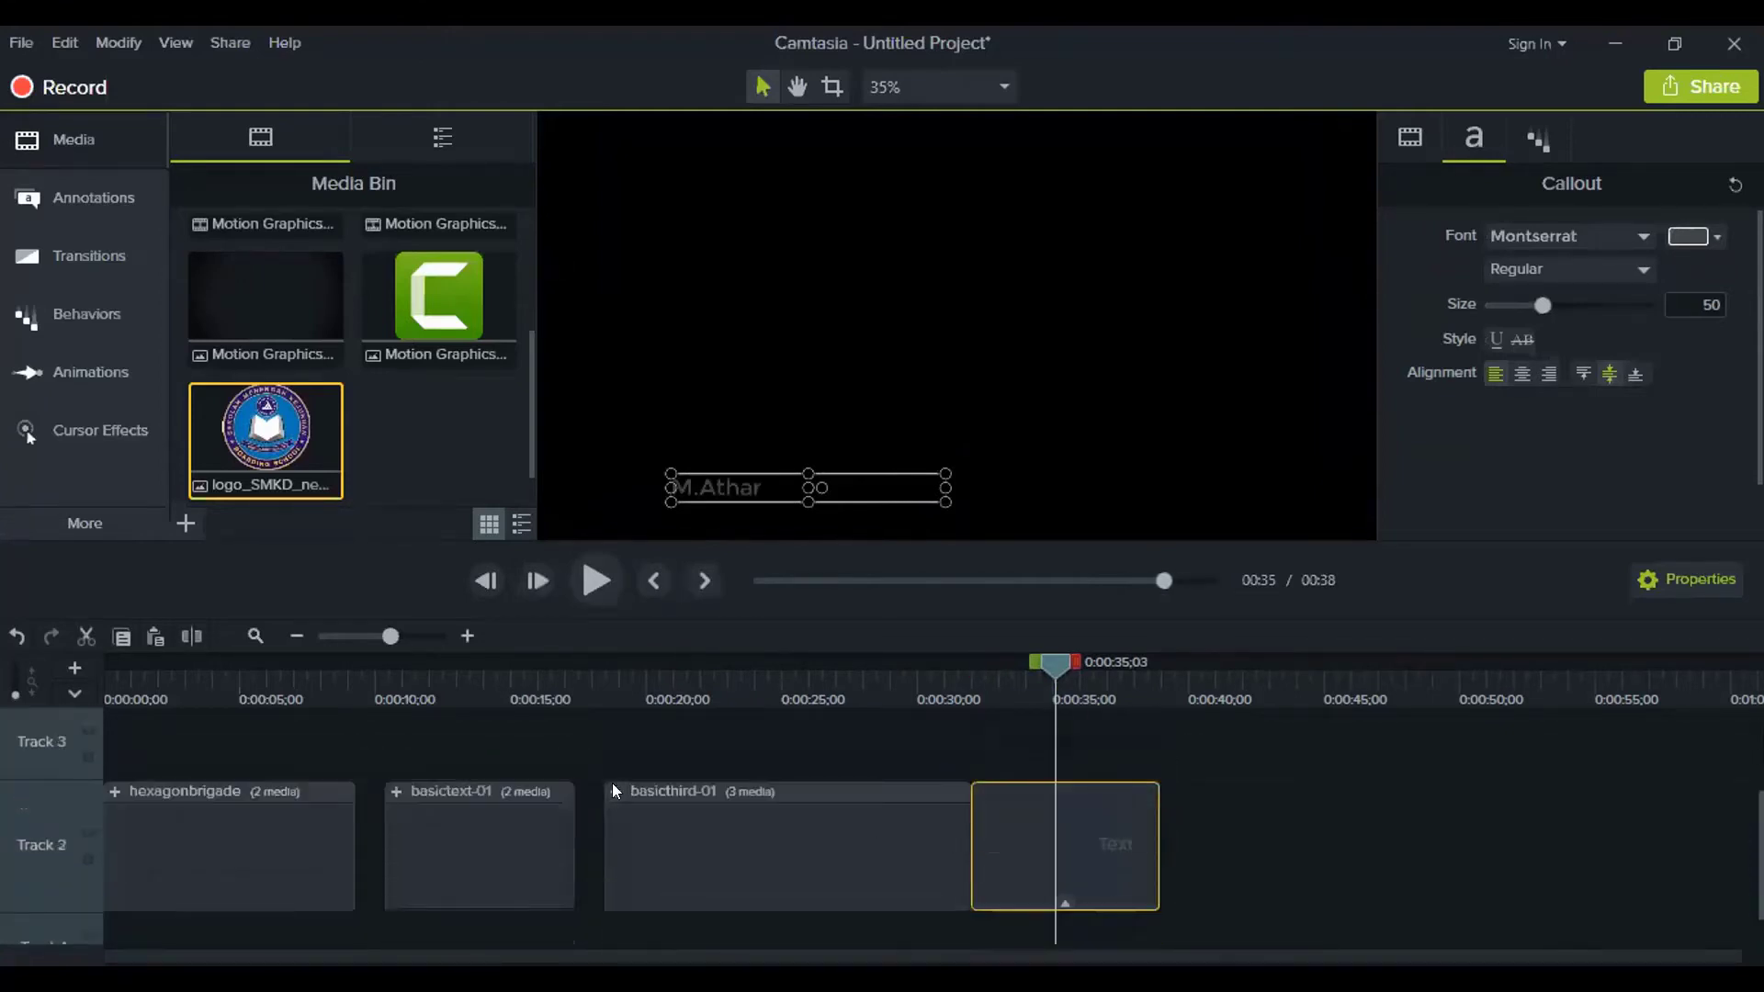
Move the text copy into the basicthird-01 group right after the original Text clip
click(612, 789)
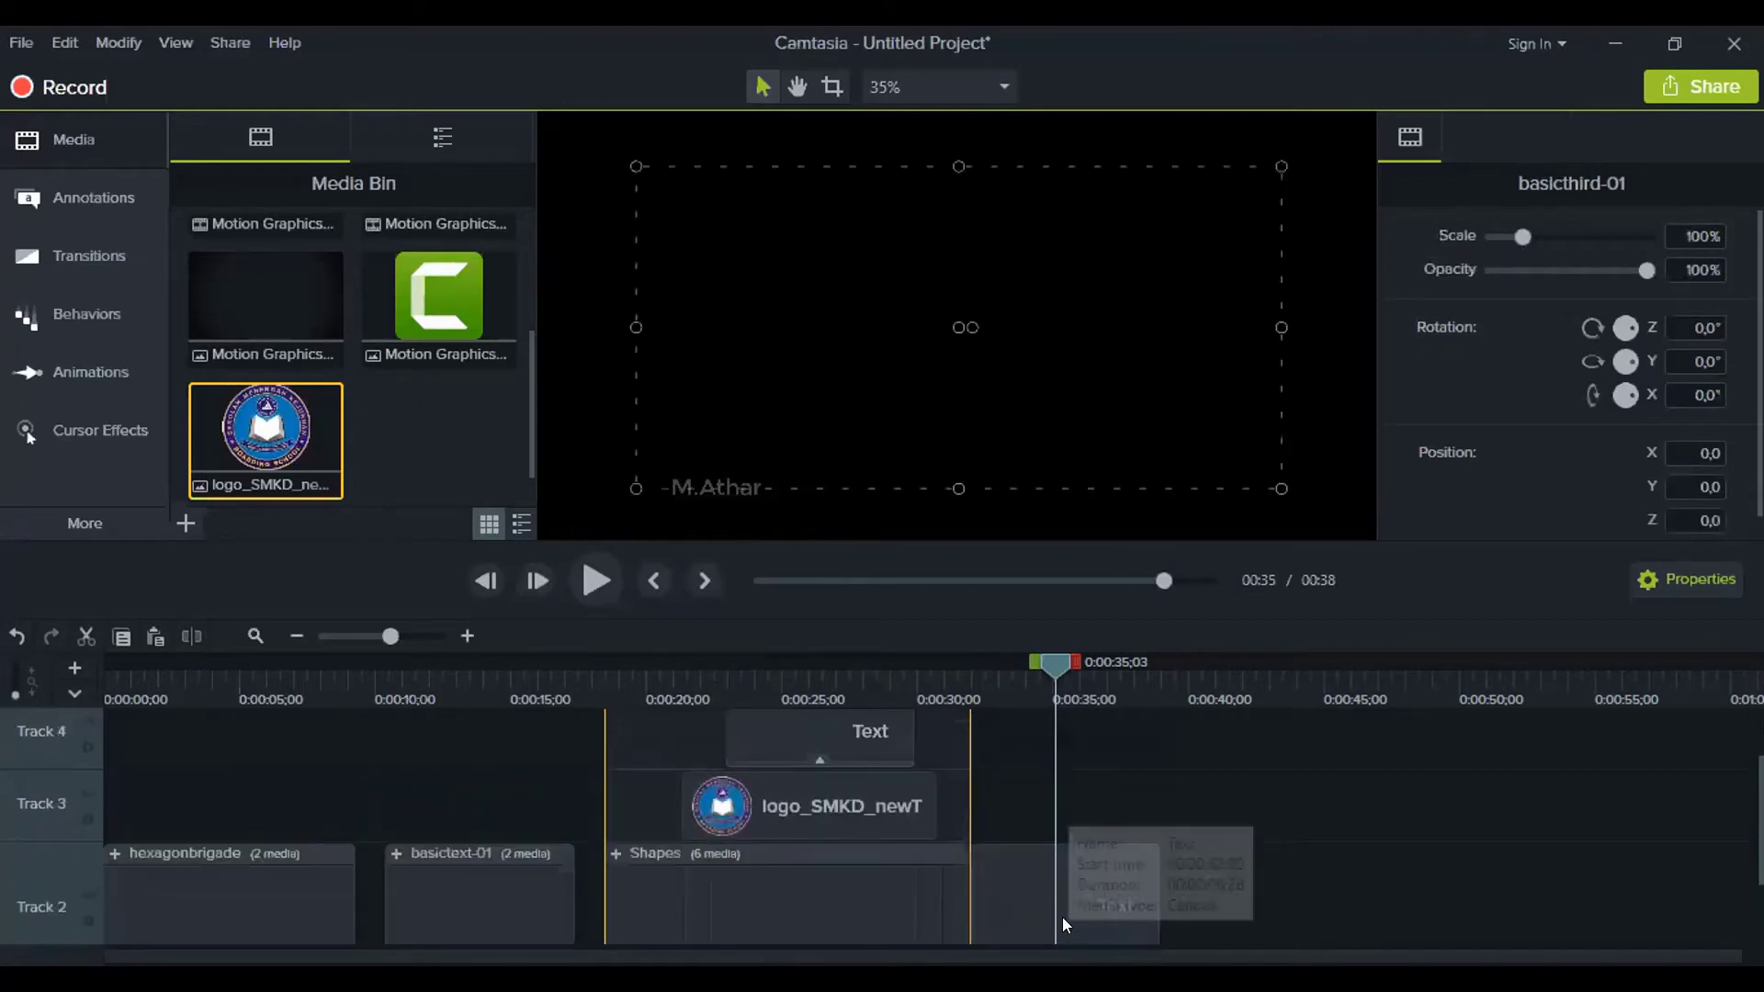
click(828, 732)
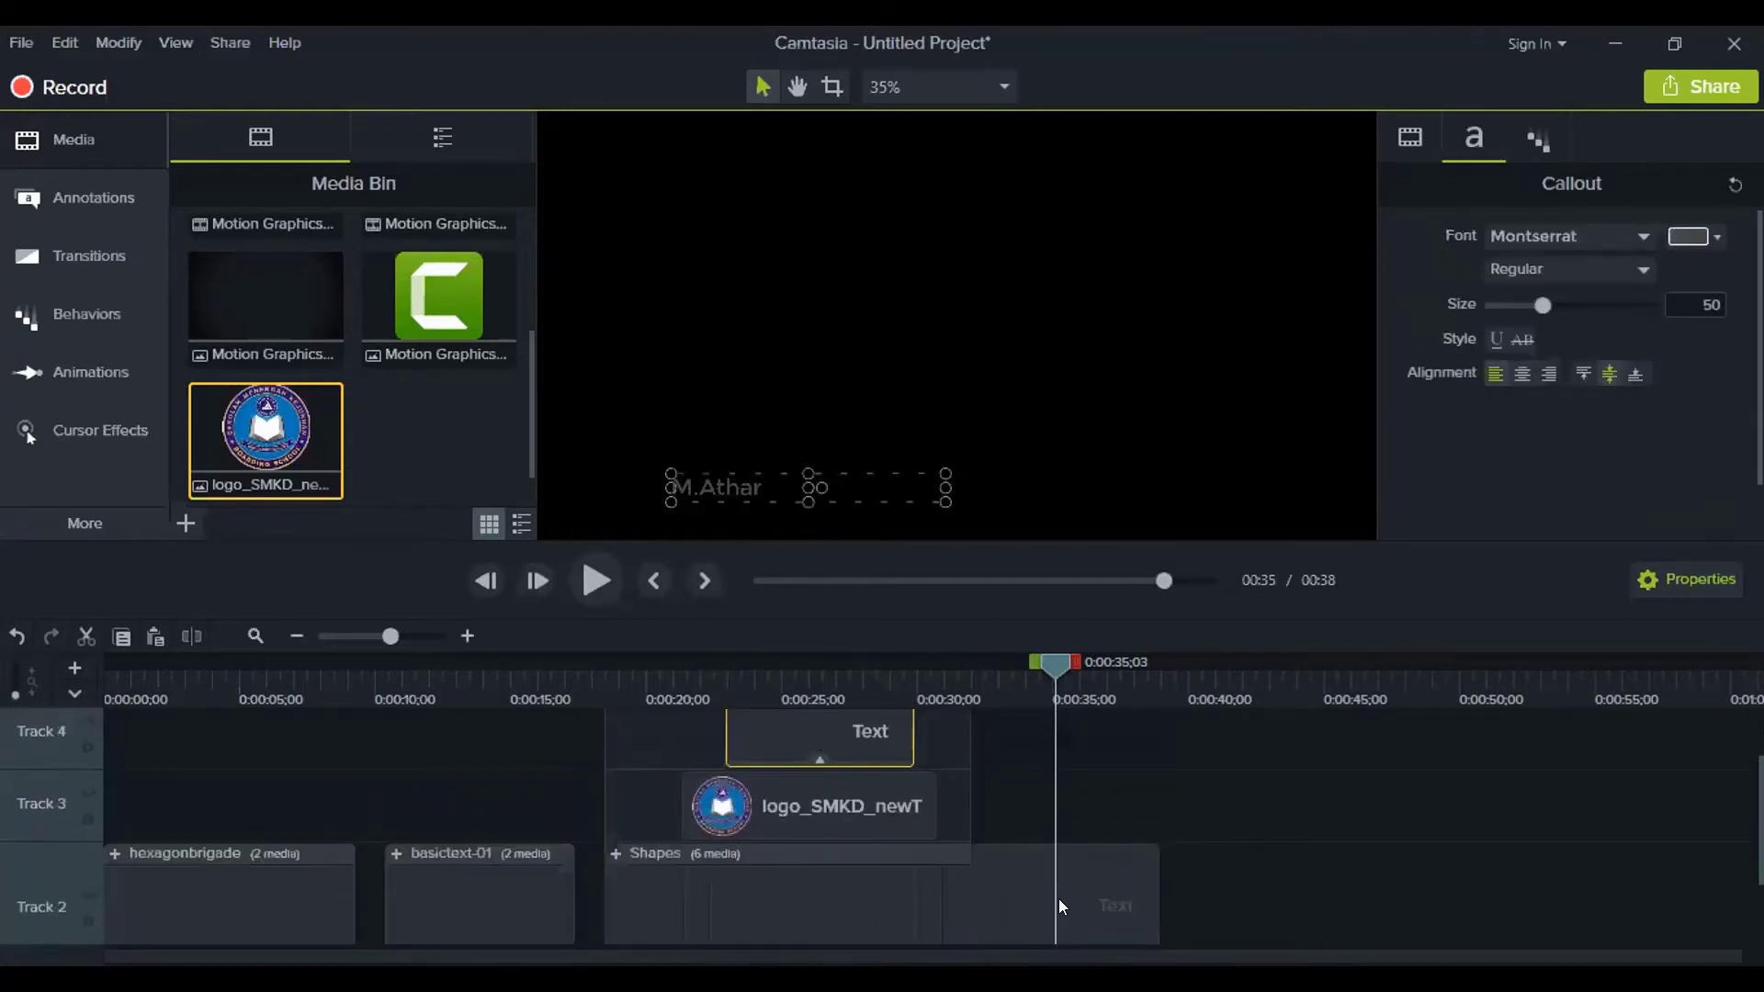
click(1102, 910)
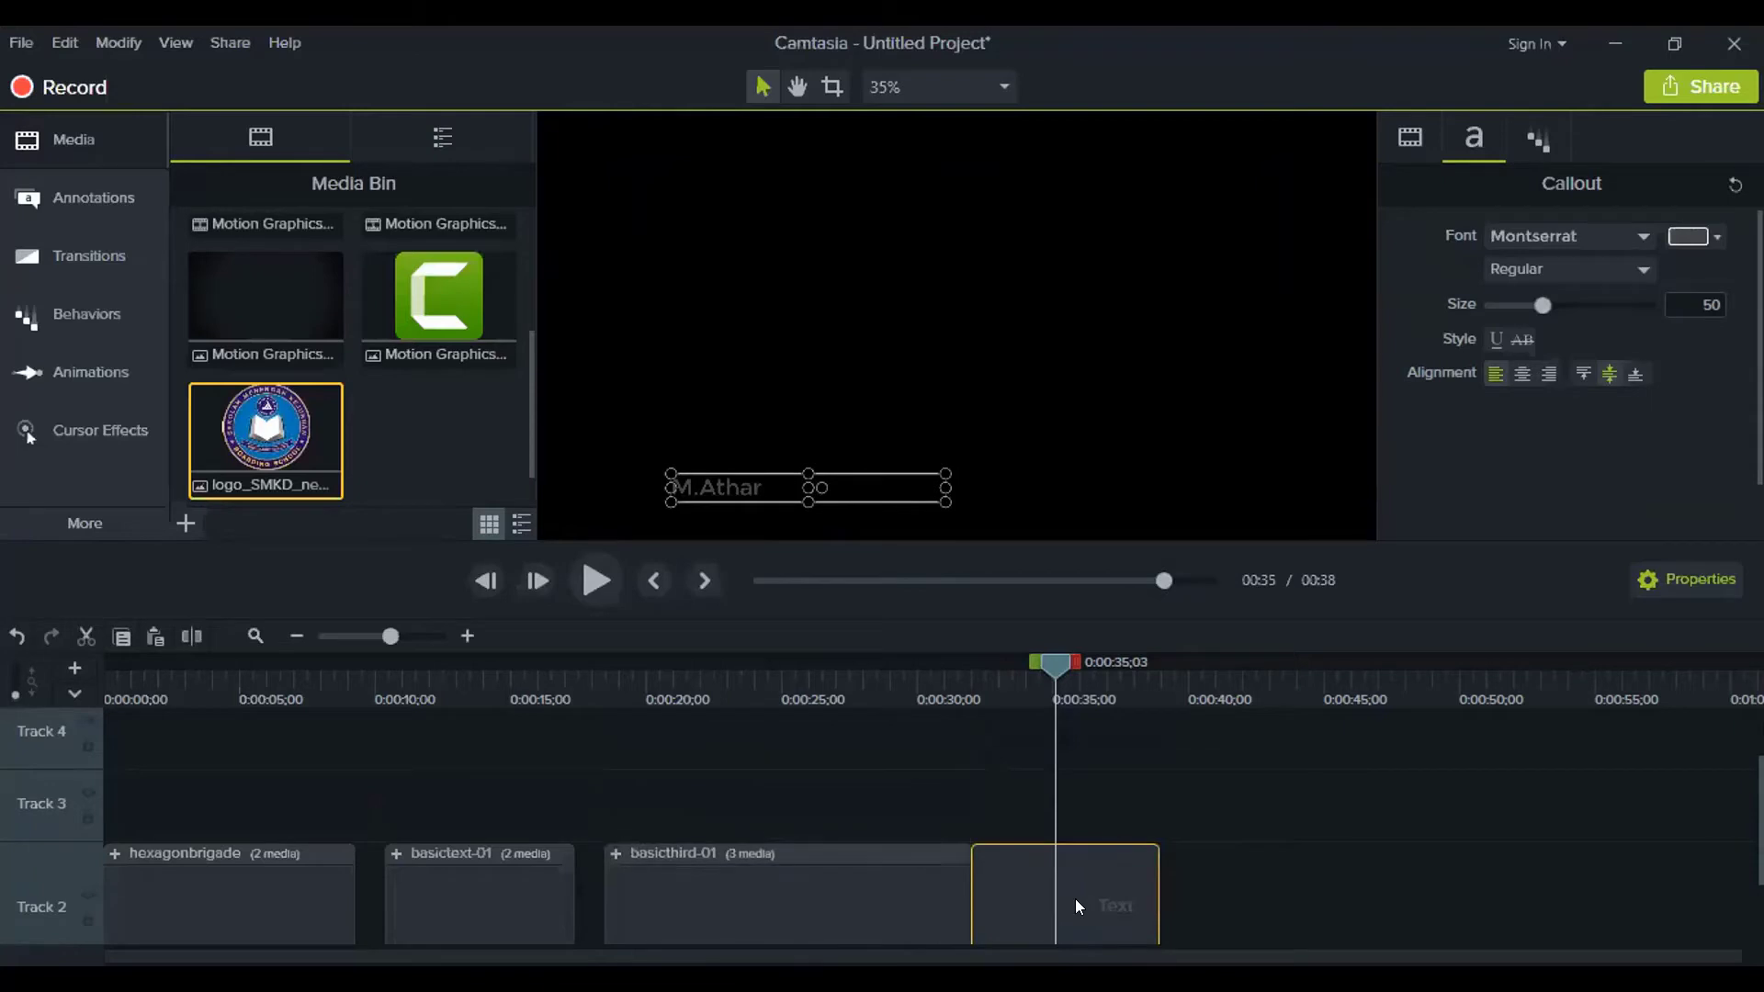
click(617, 855)
drag(1077, 900, 897, 743)
scroll(936, 772, up, 1)
click(840, 794)
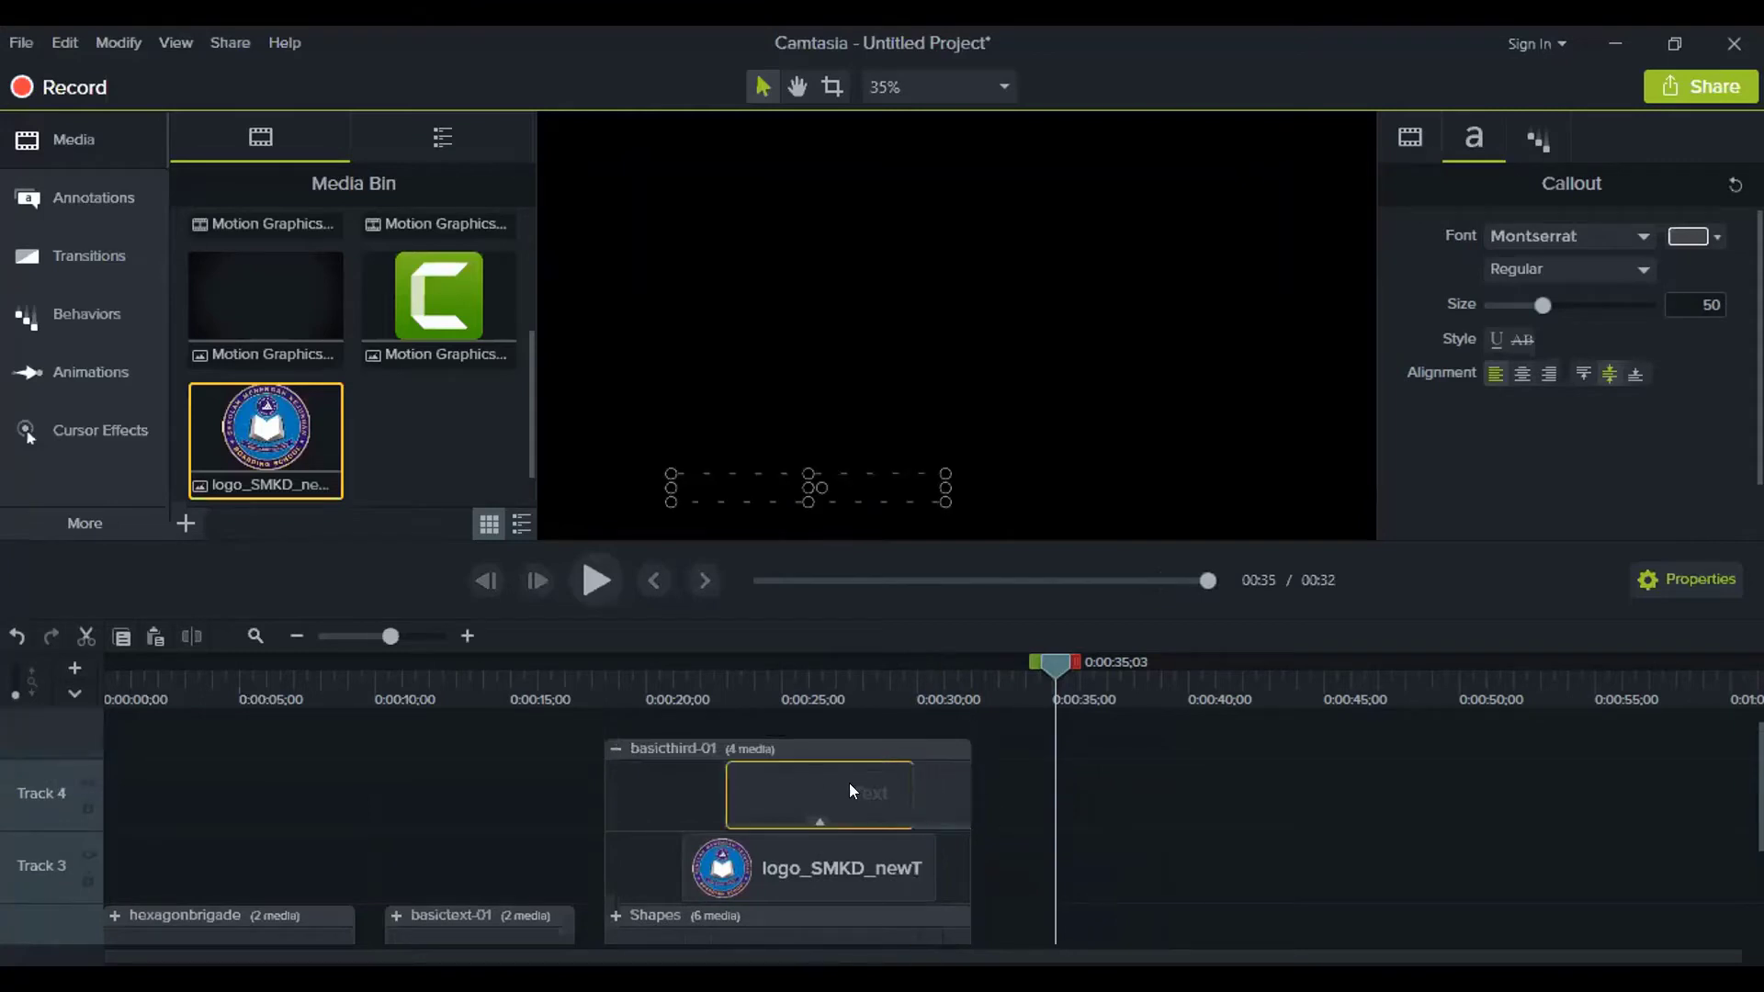
click(935, 808)
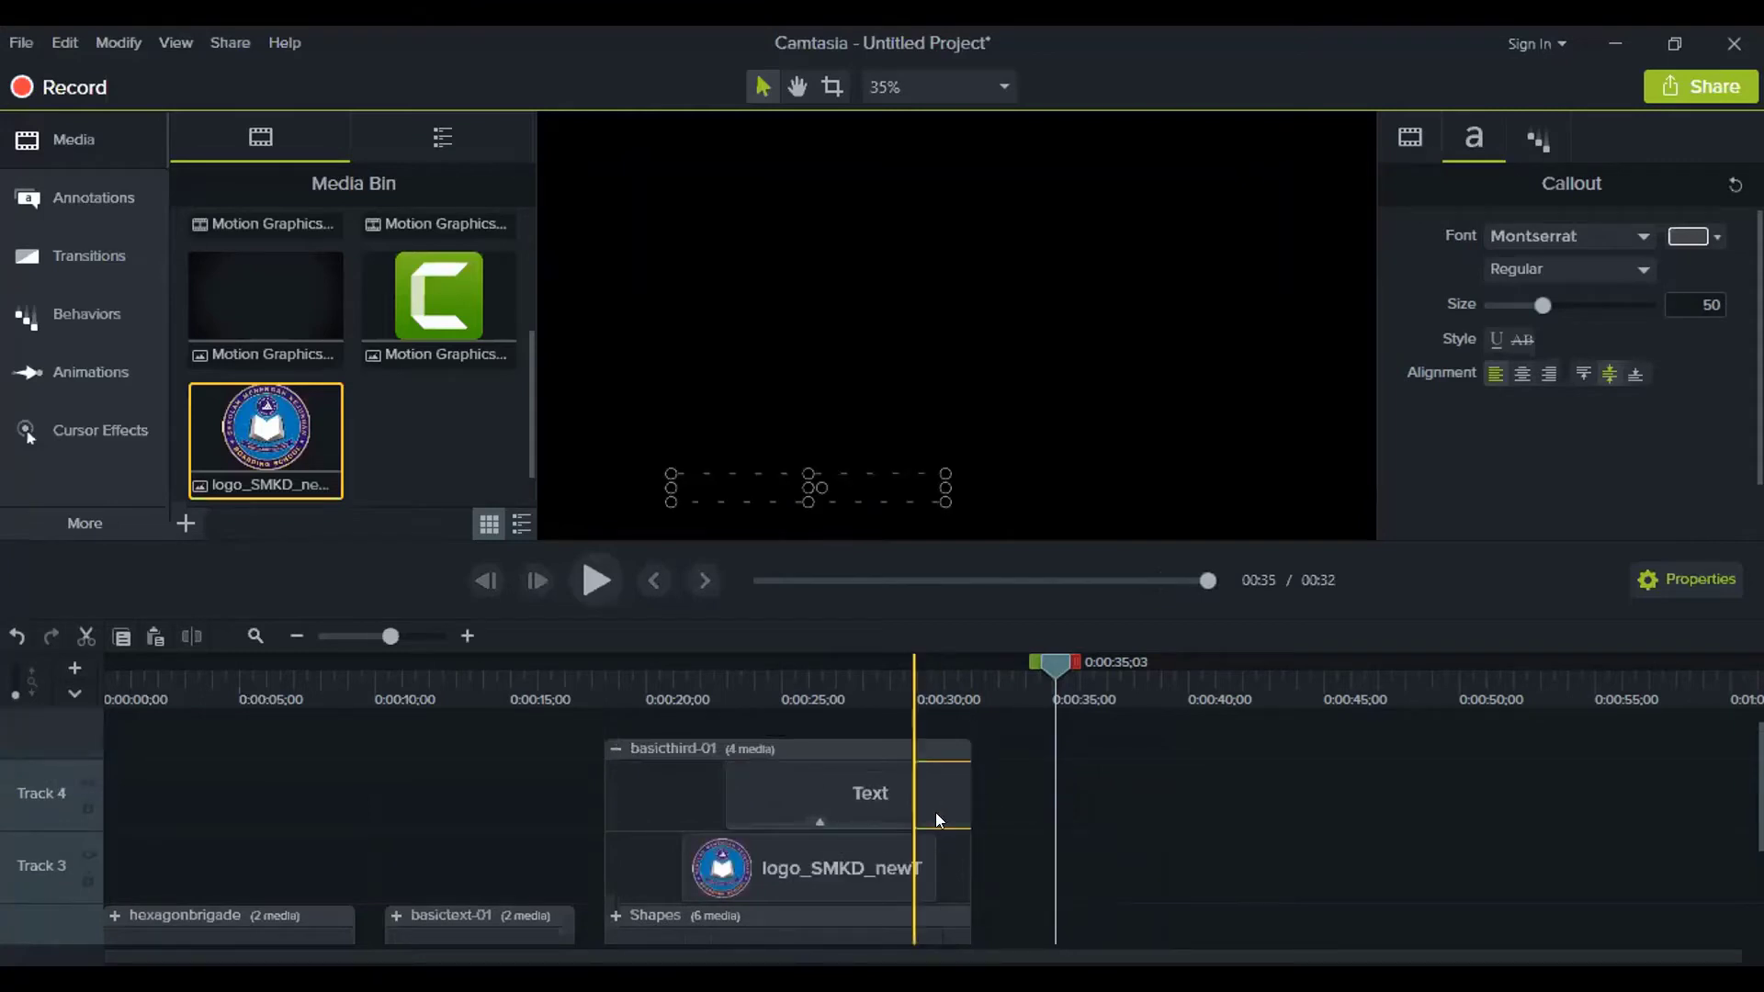
Insert a new track above the basicthird-01 group's existing tracks
click(664, 801)
right_click(650, 804)
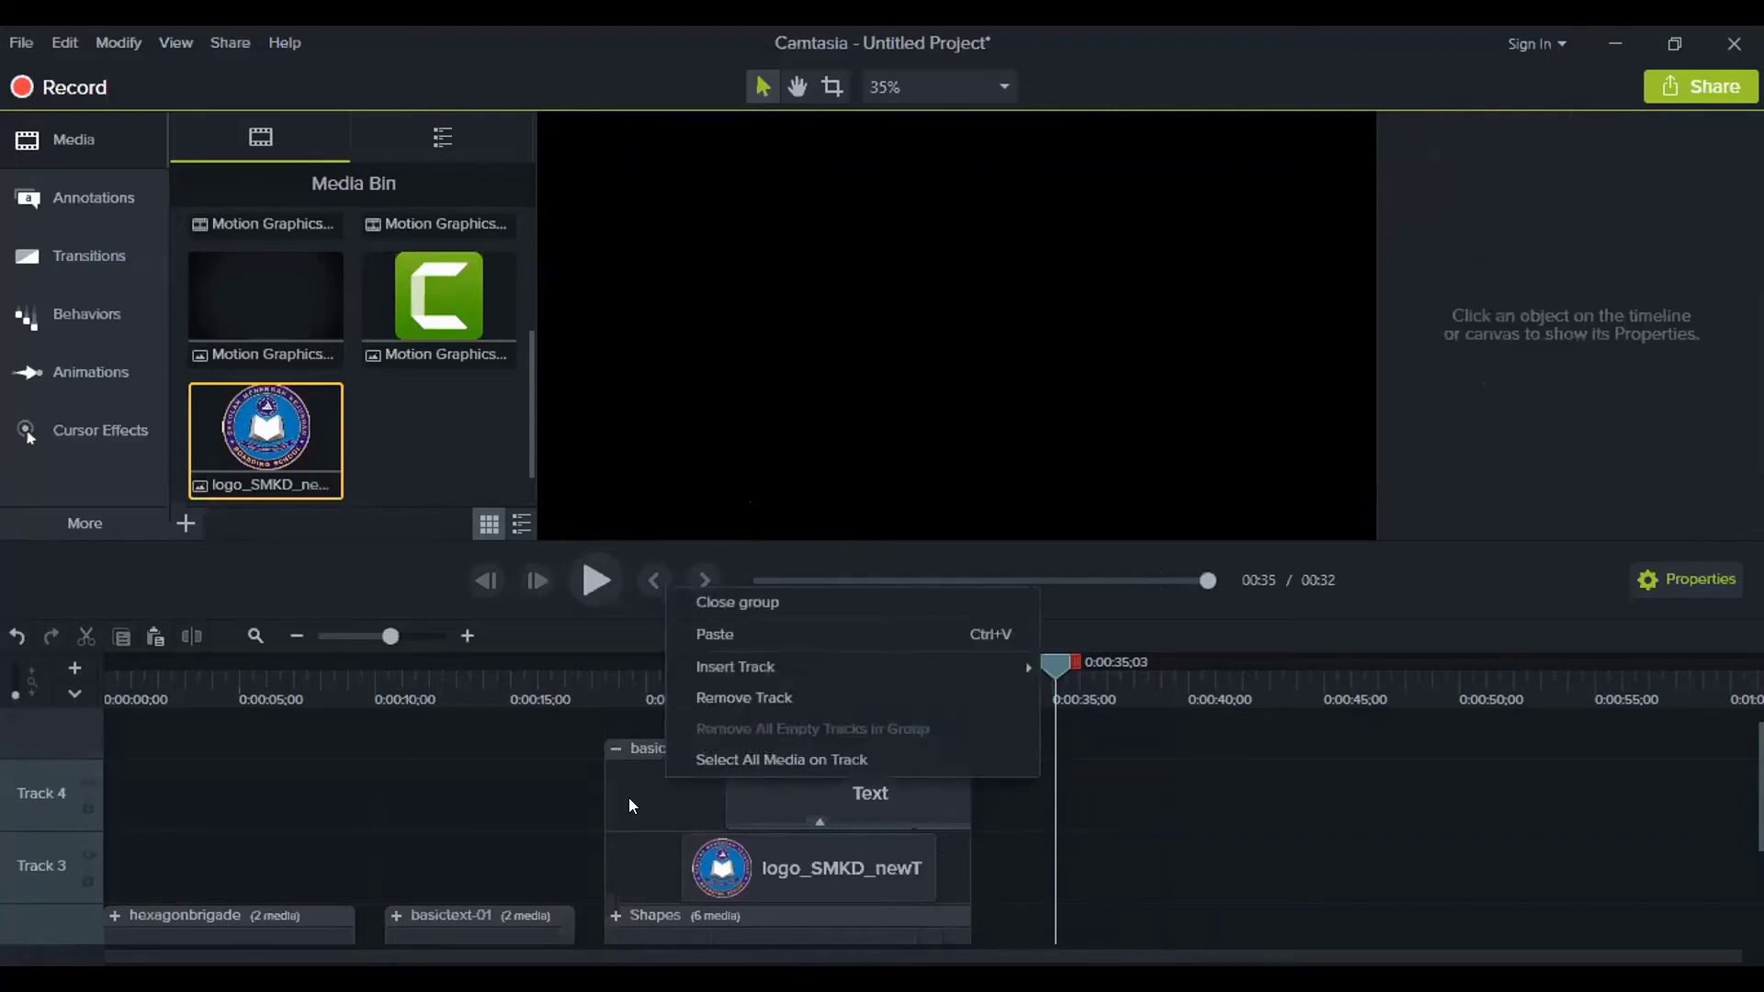
mouse_move(713, 668)
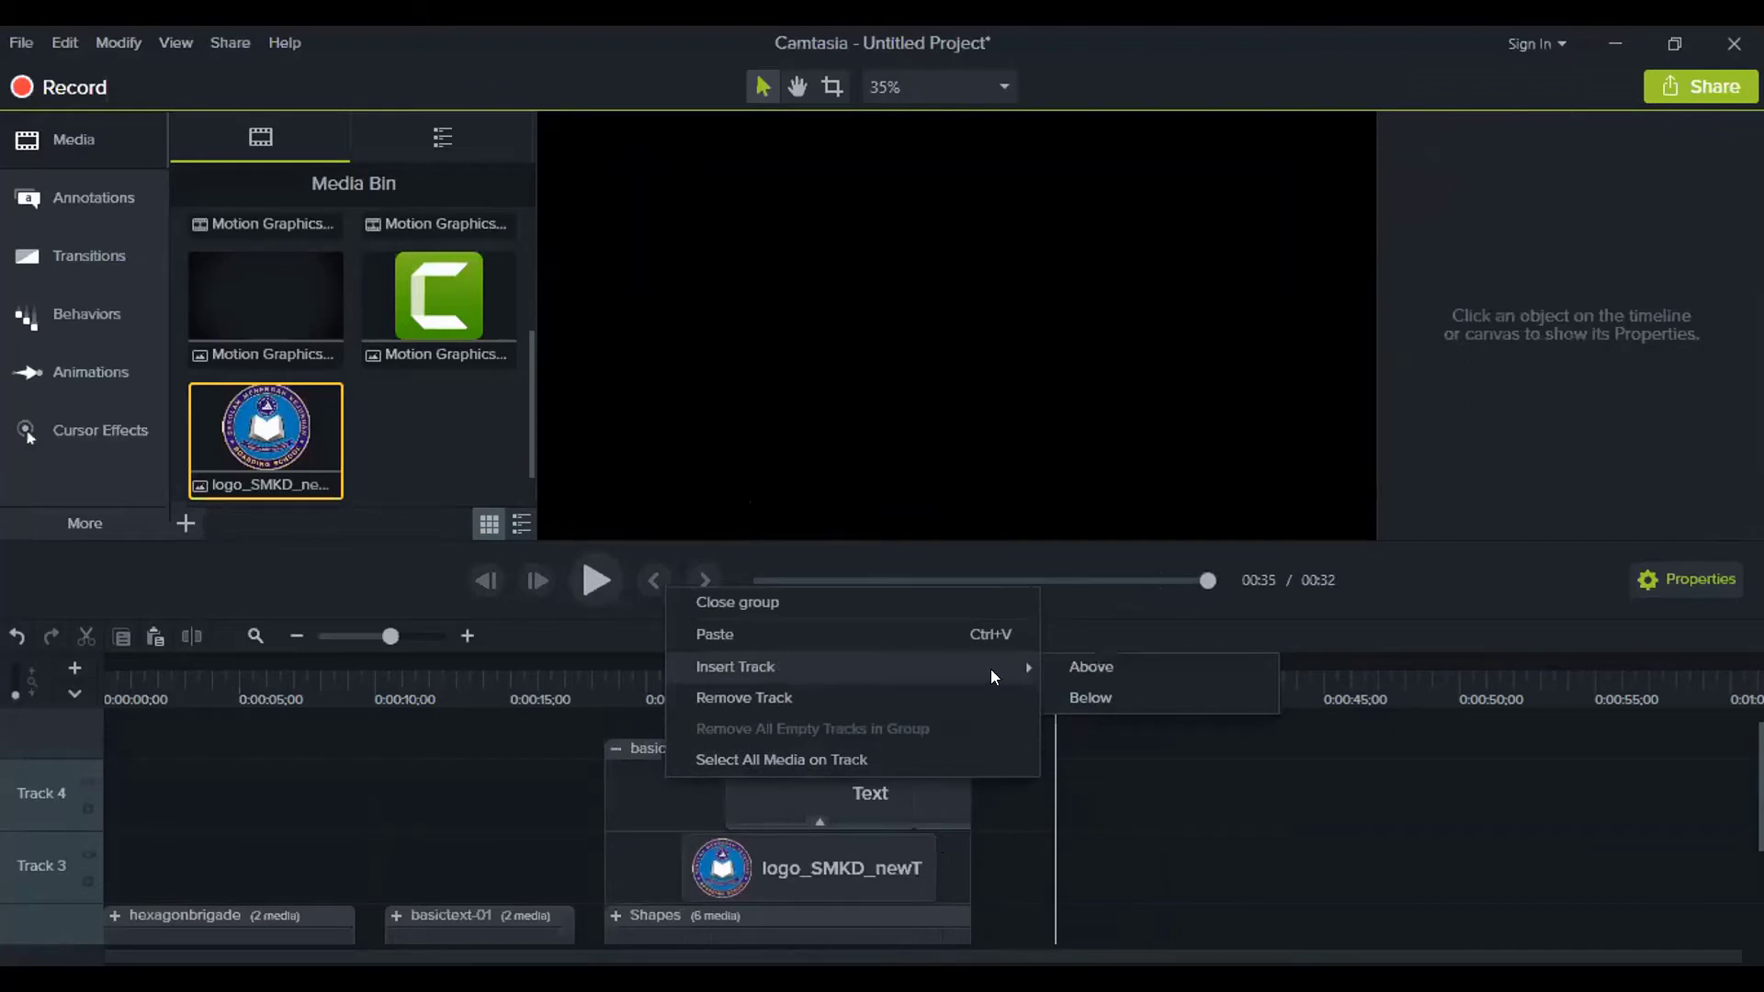
click(1075, 667)
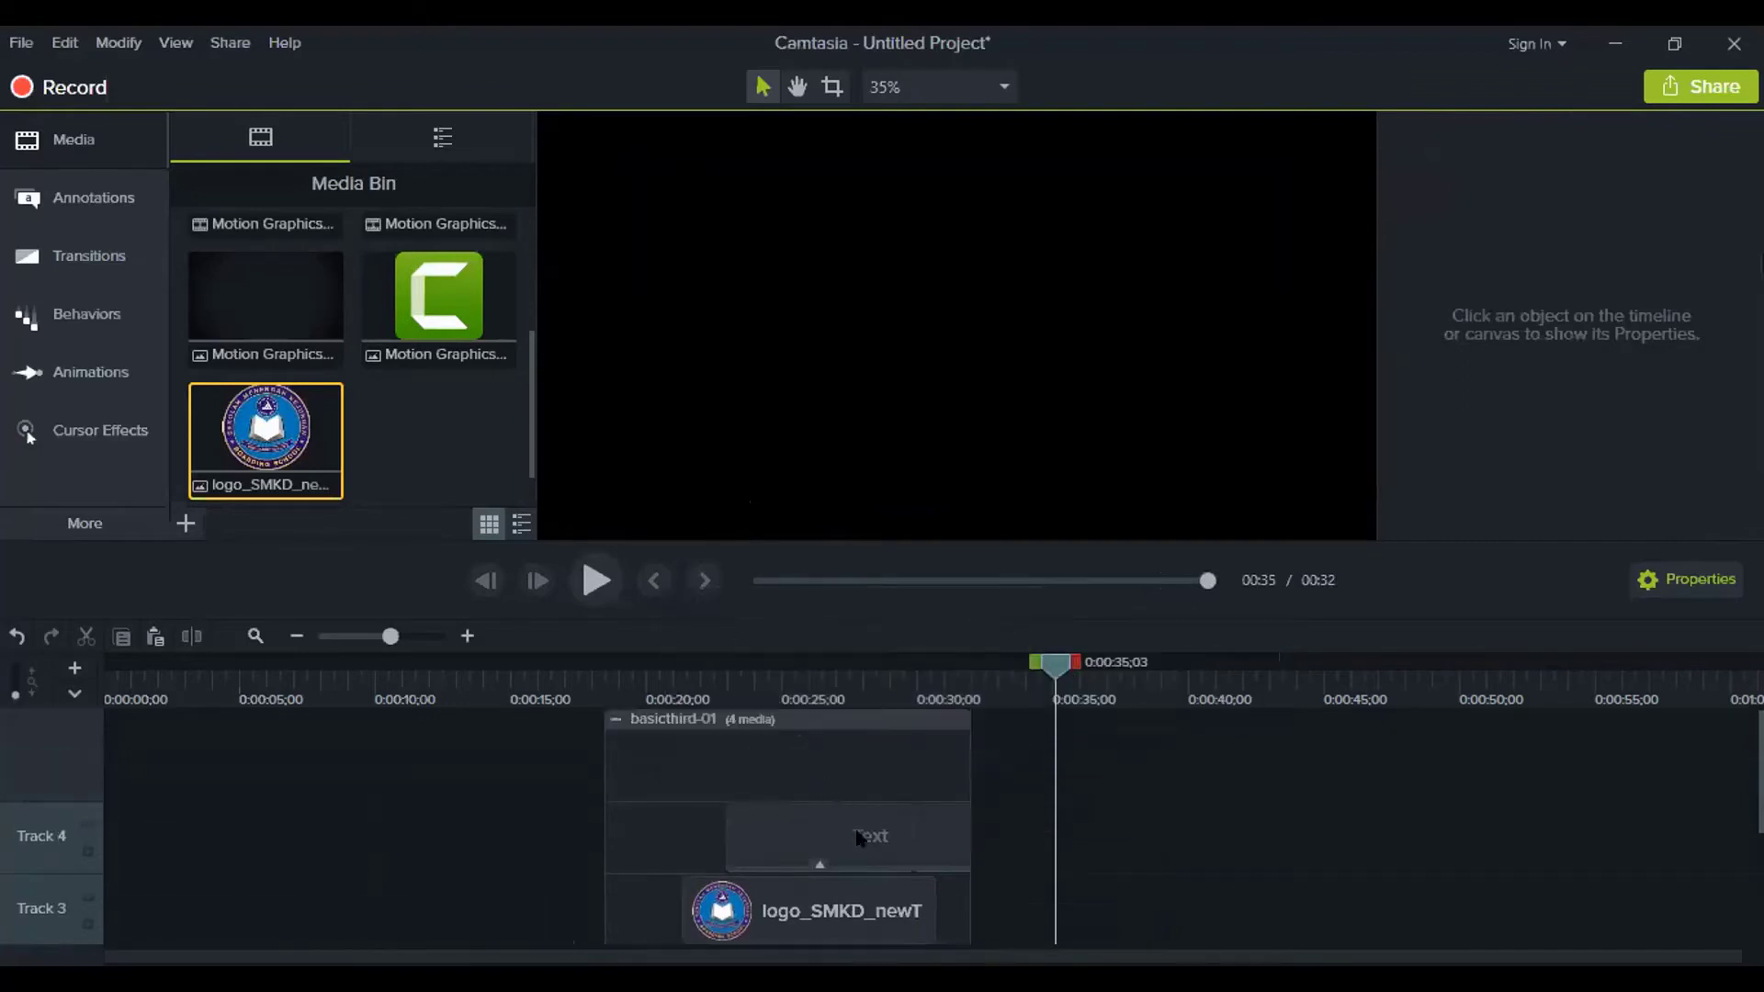
Stack the two Text clips on separate tracks so they share the same time span
click(859, 838)
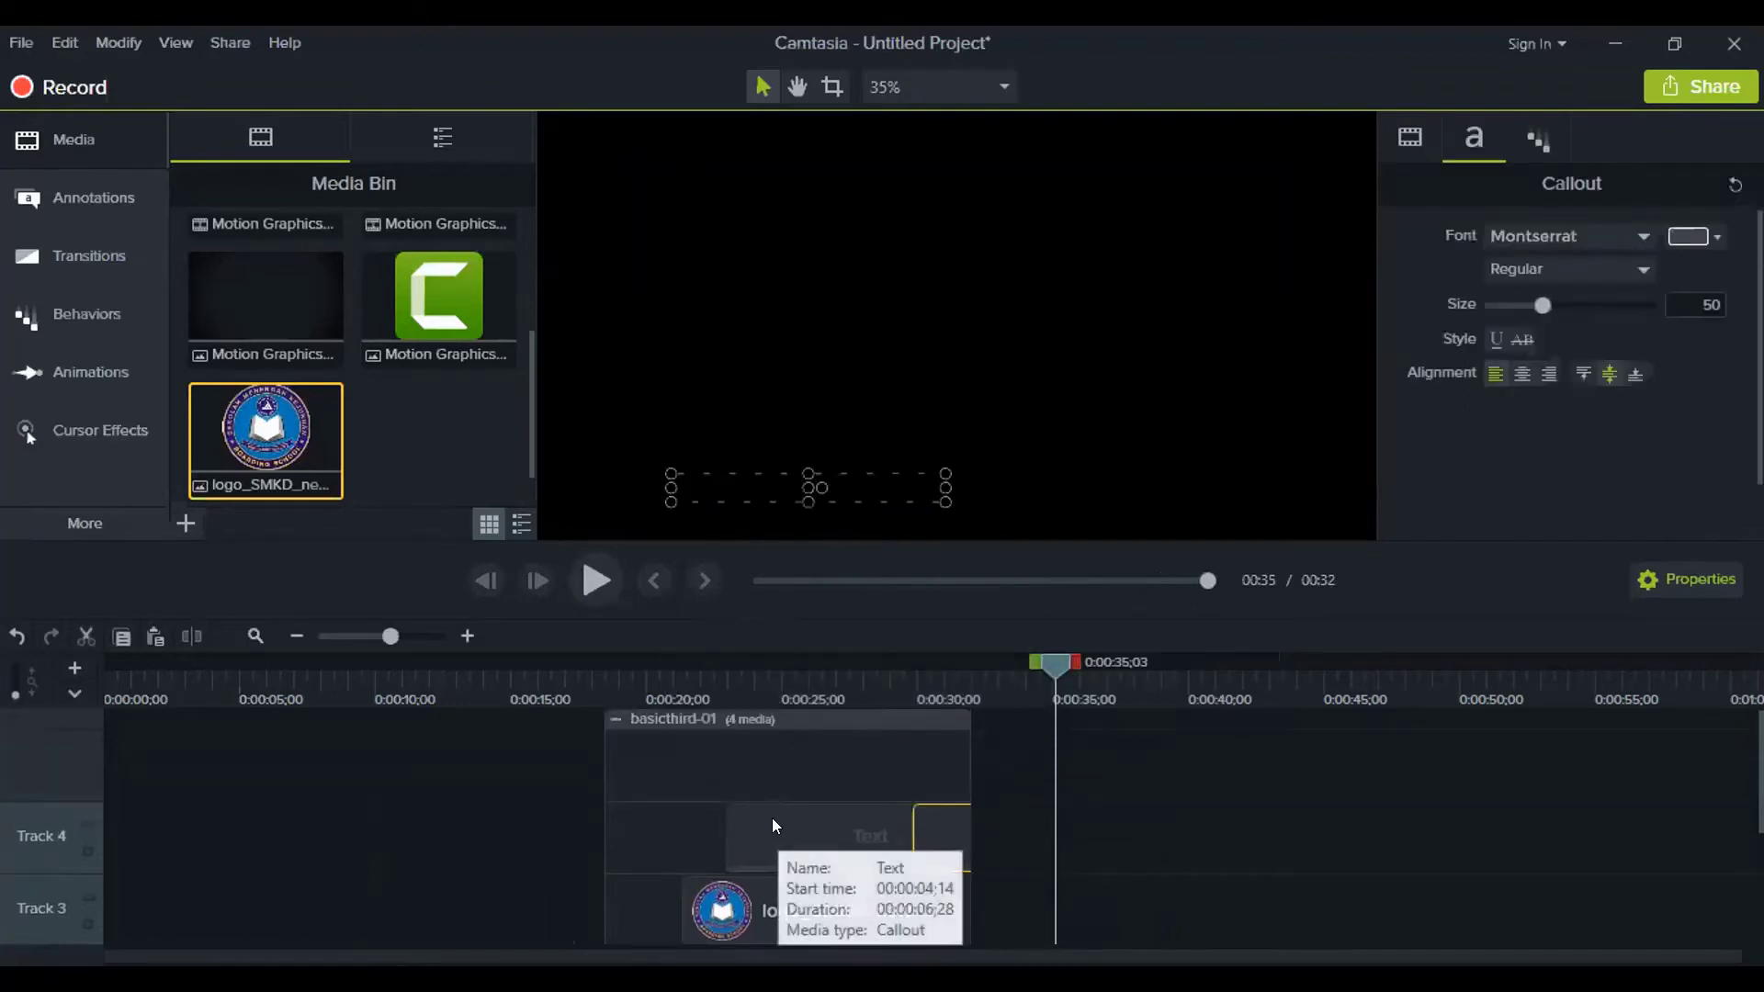
drag(771, 819, 776, 787)
drag(922, 832, 730, 823)
click(768, 676)
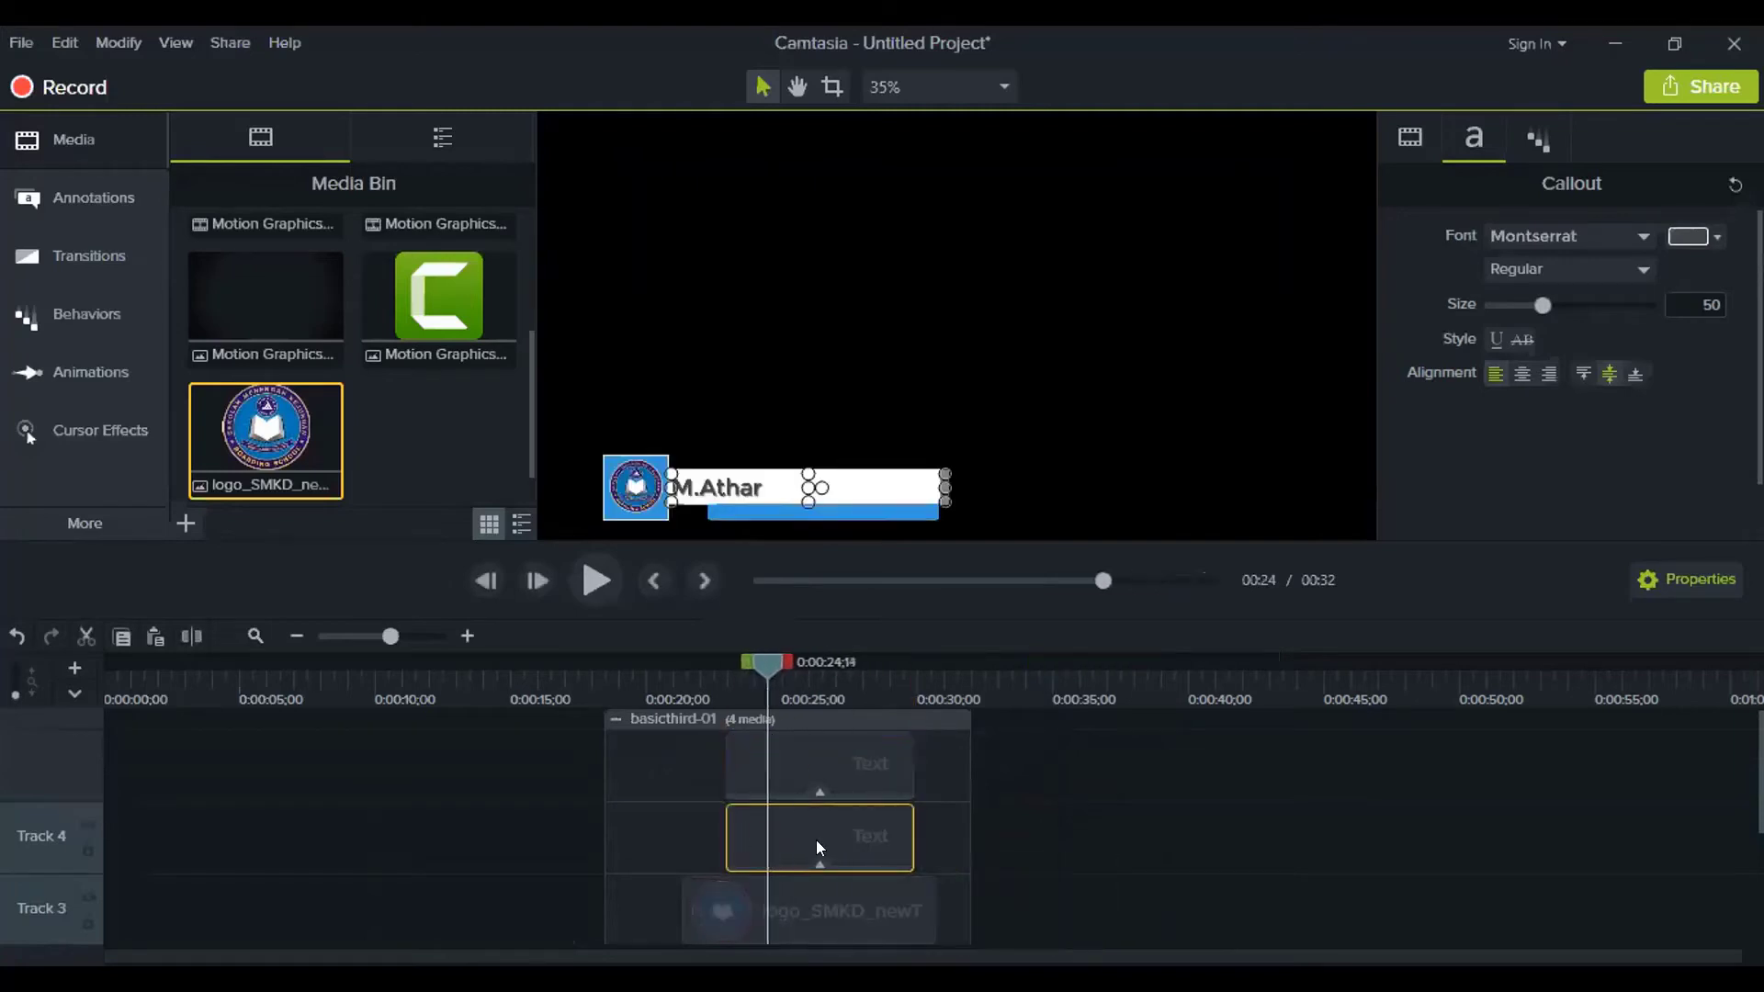
Move the duplicate callout beneath the name, shrink it to size 32, and make it read 'Photographer'
drag(713, 485, 771, 507)
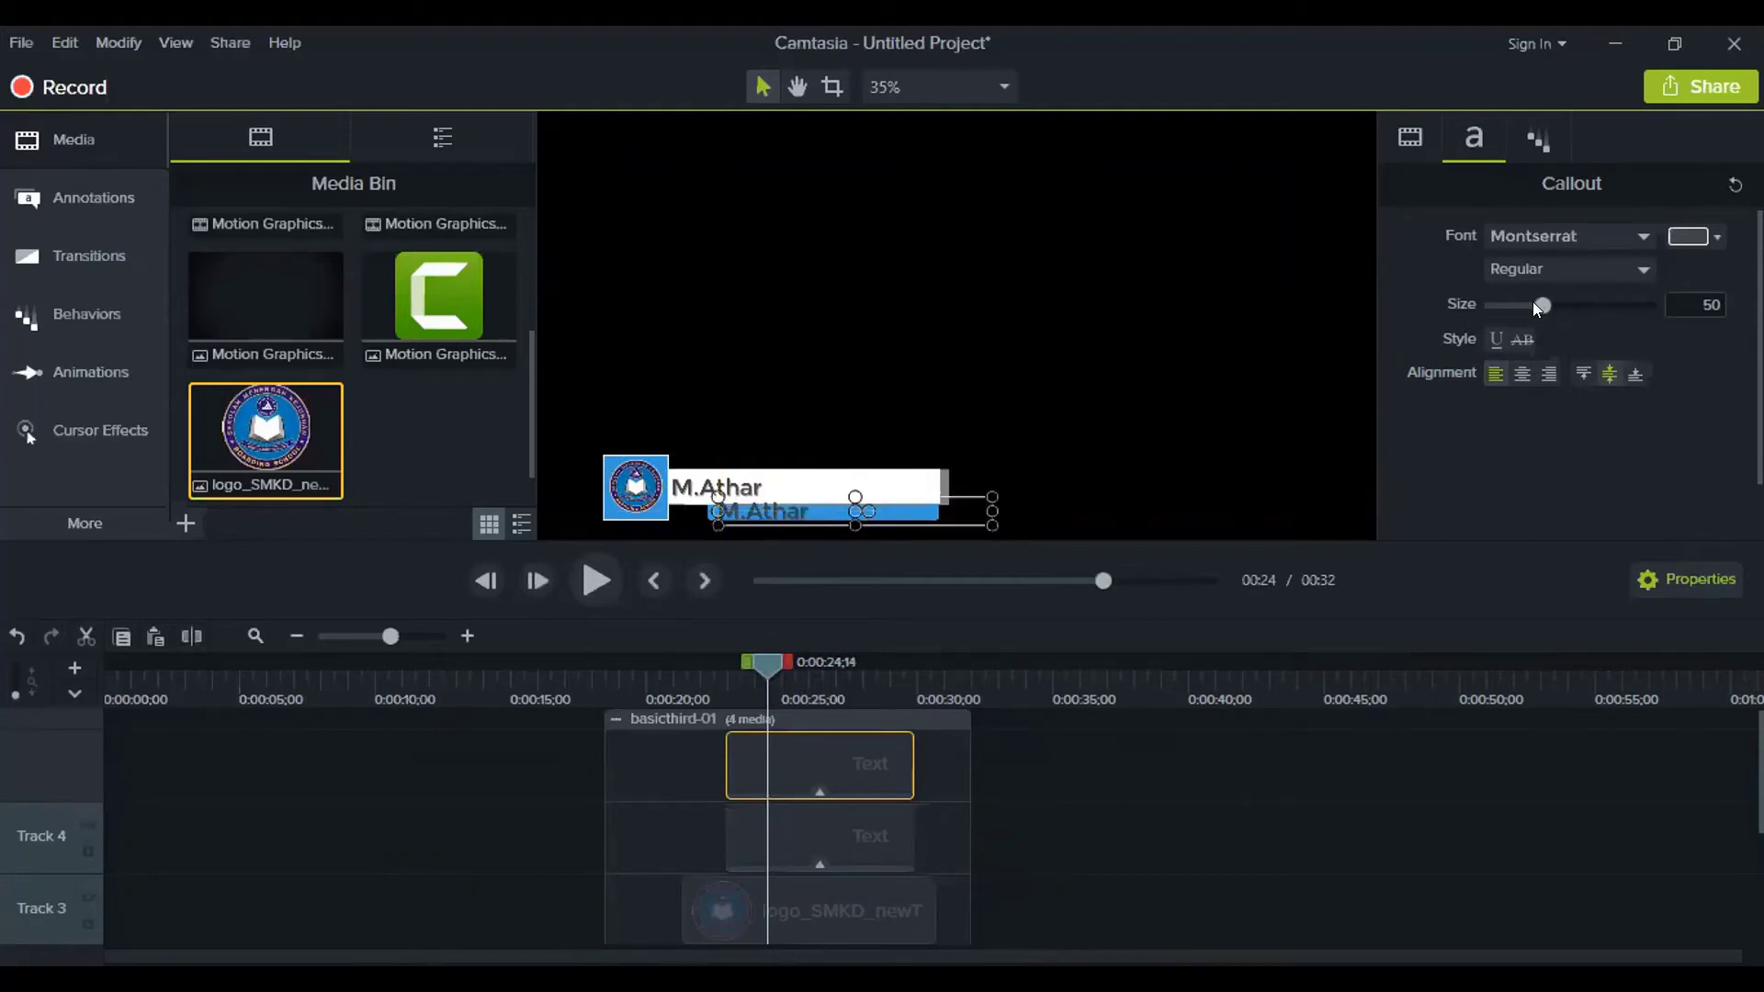
drag(1537, 306, 1521, 310)
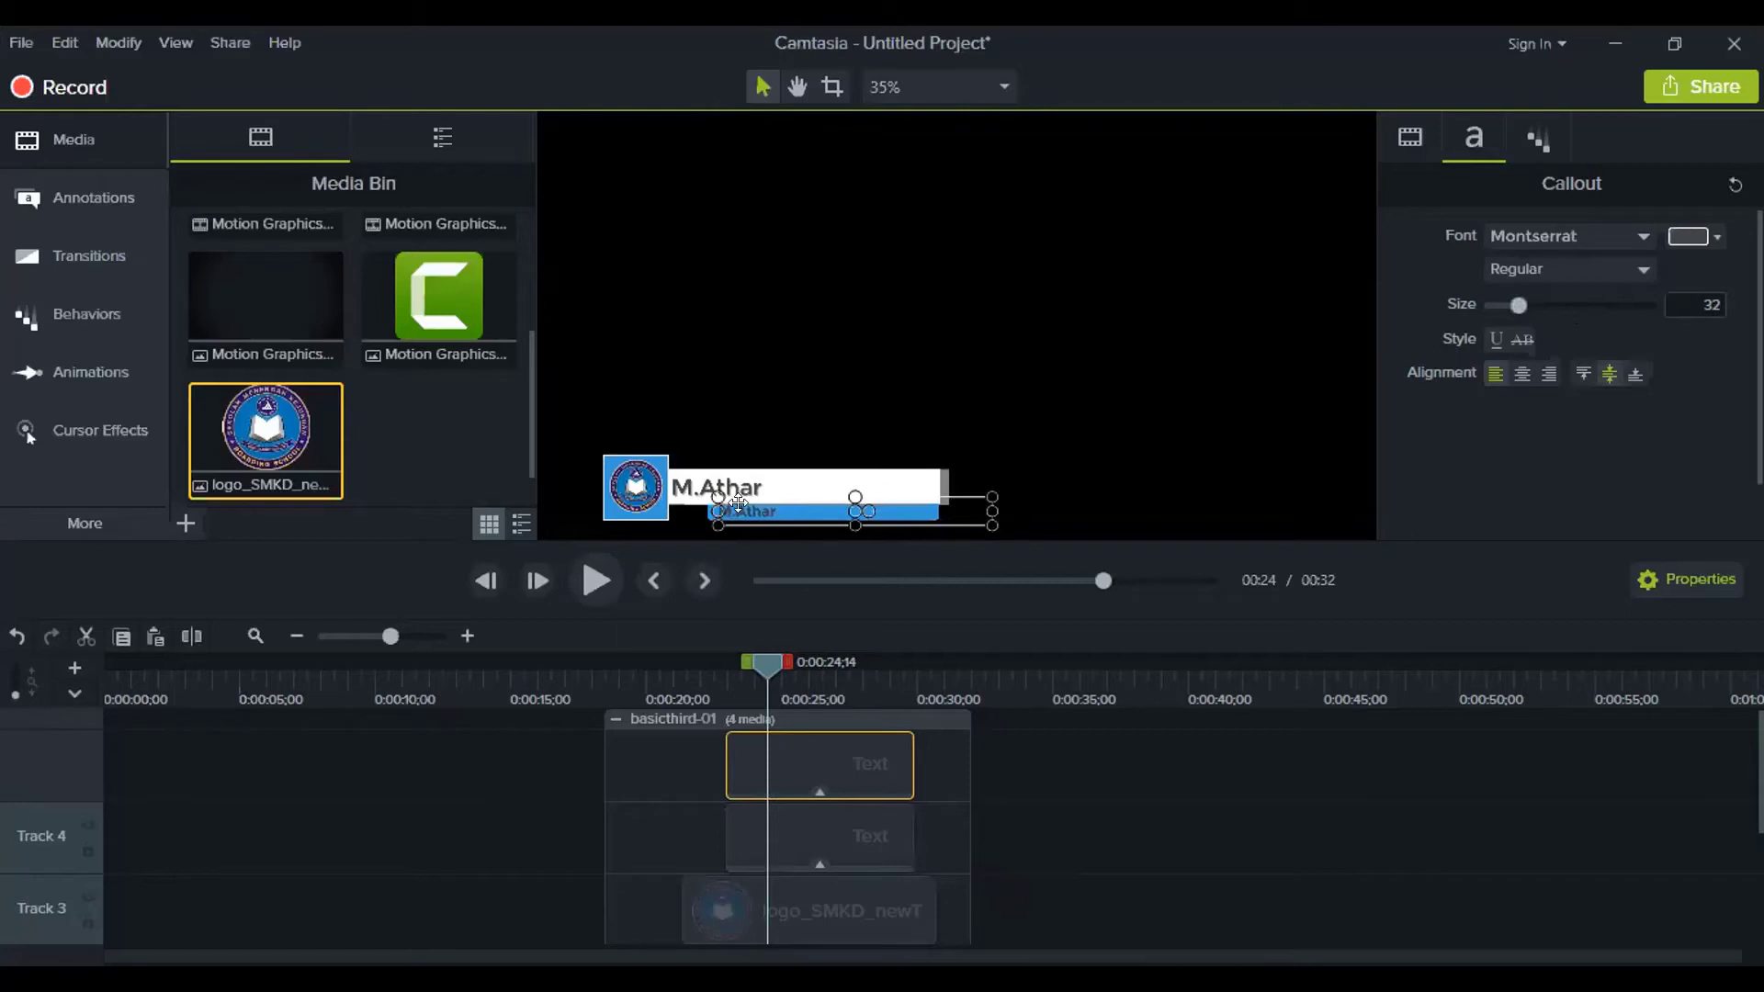
double_click(749, 509)
text(Photographer)
click(1499, 843)
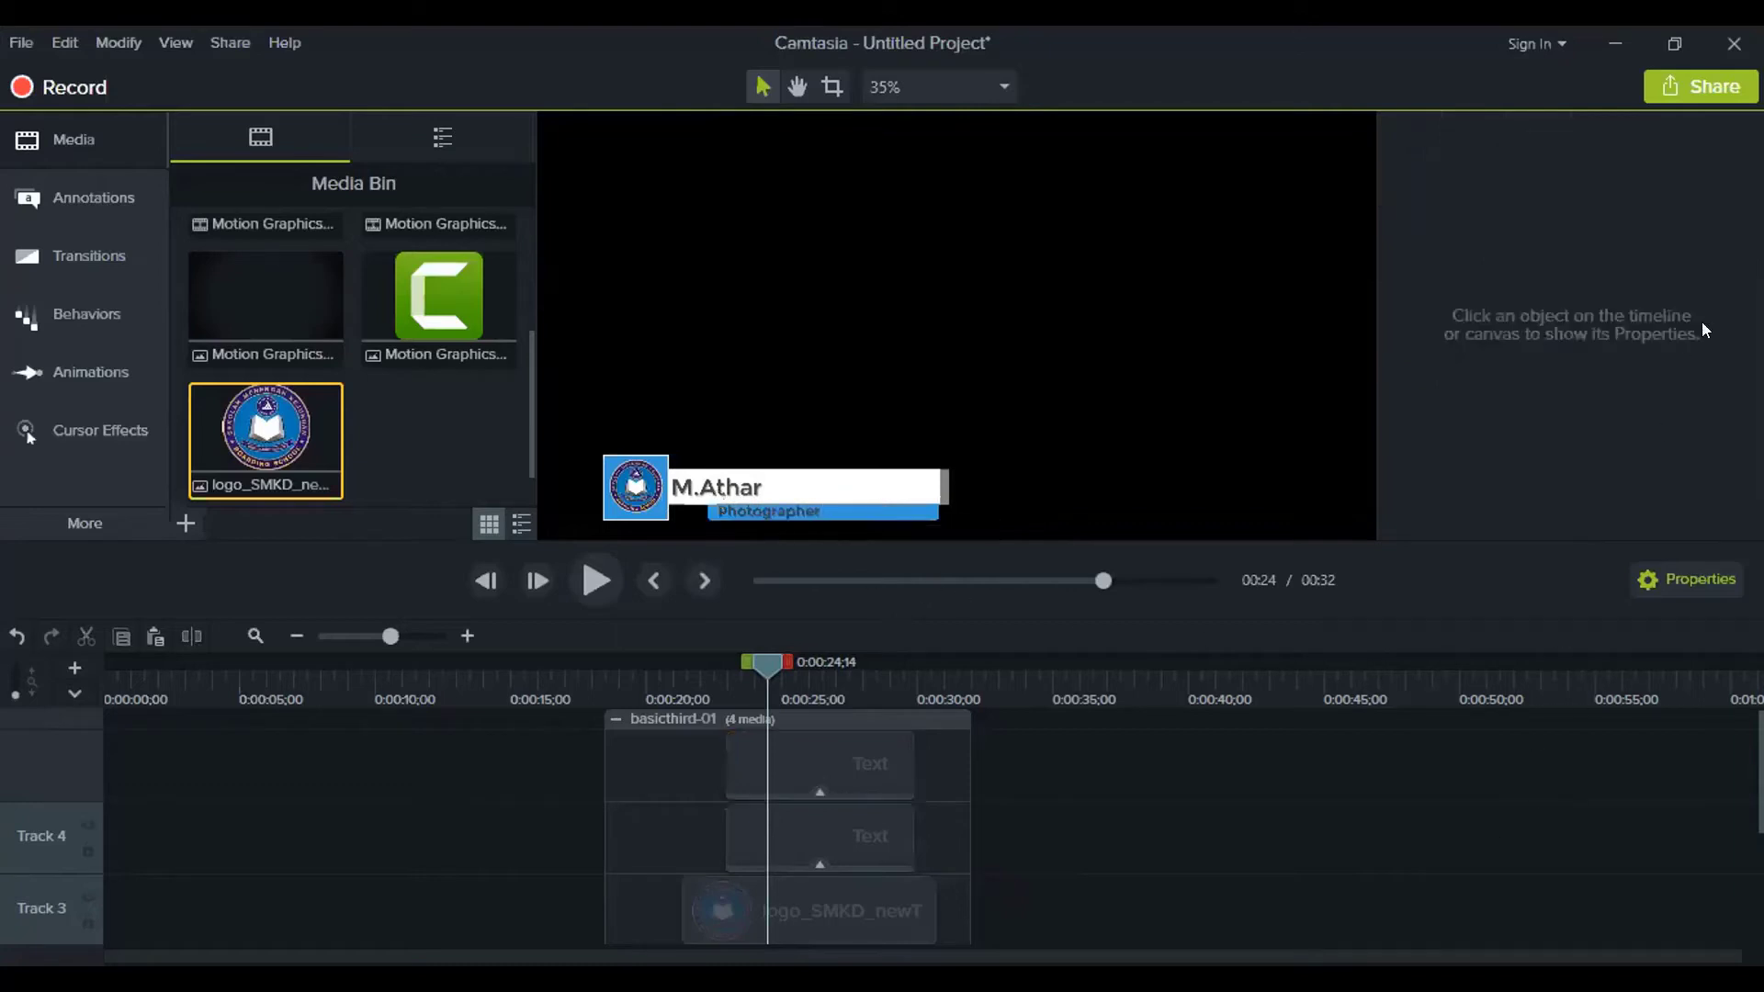
Make the name and Photographer callouts white, then collapse the basicthird-01 group
click(856, 848)
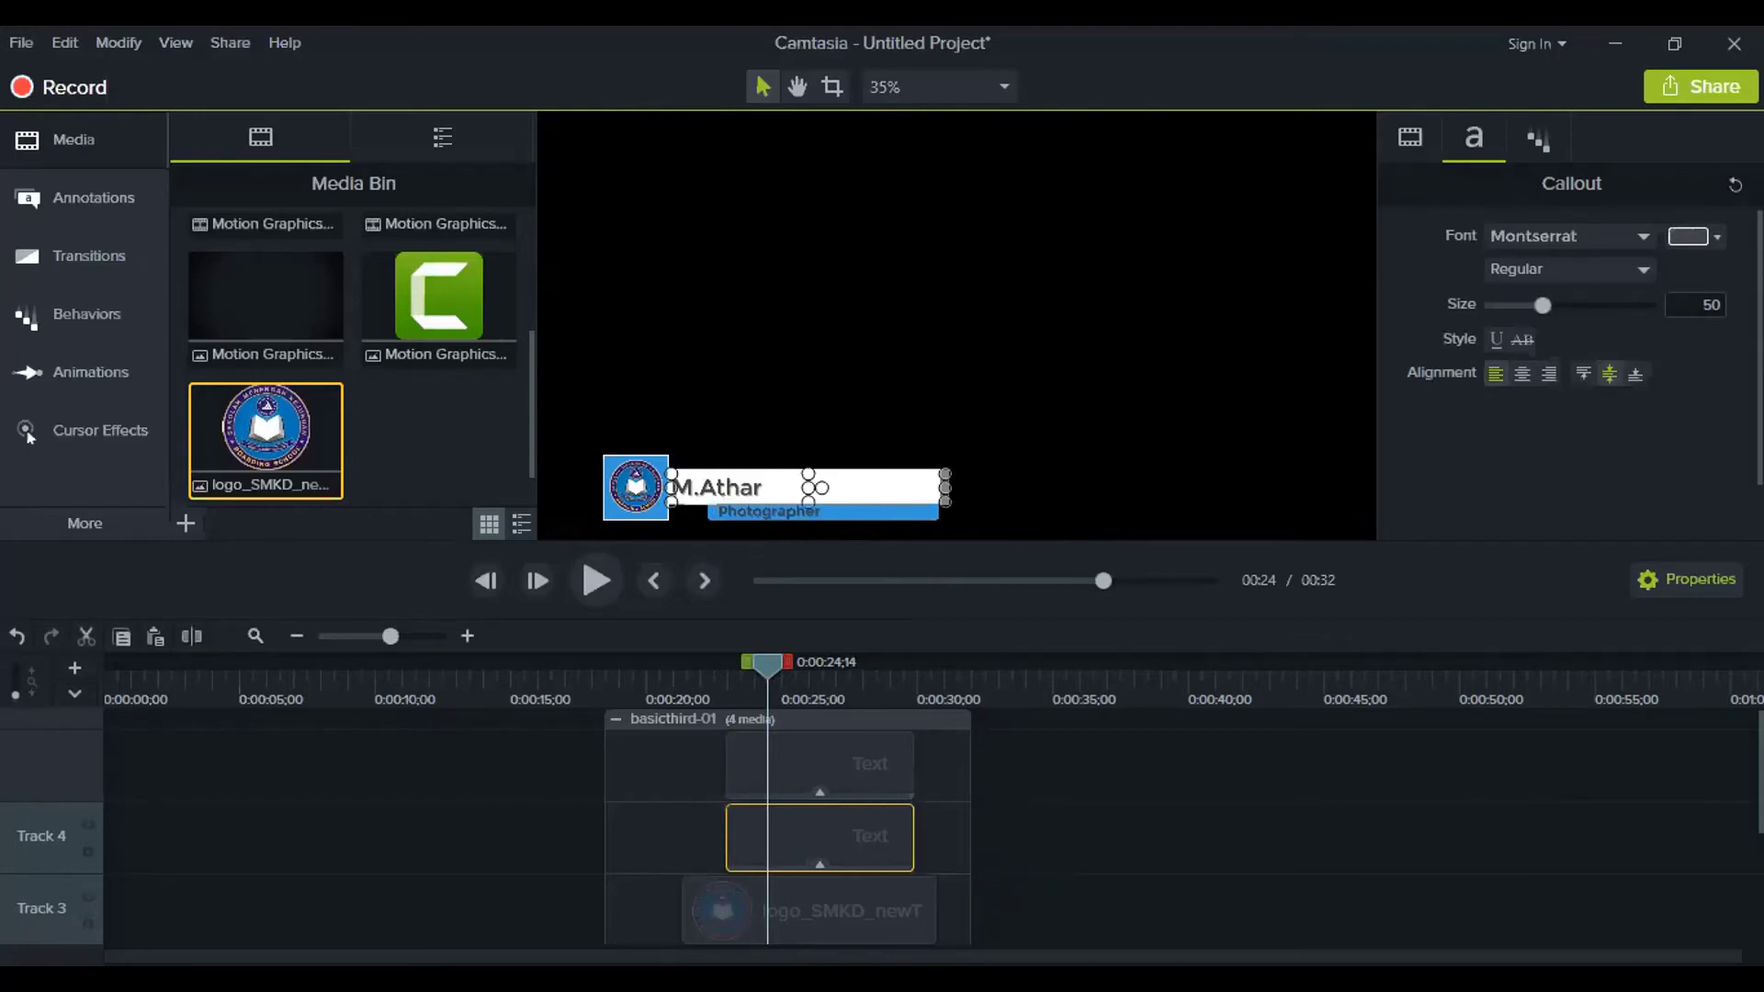
click(1694, 236)
click(1505, 287)
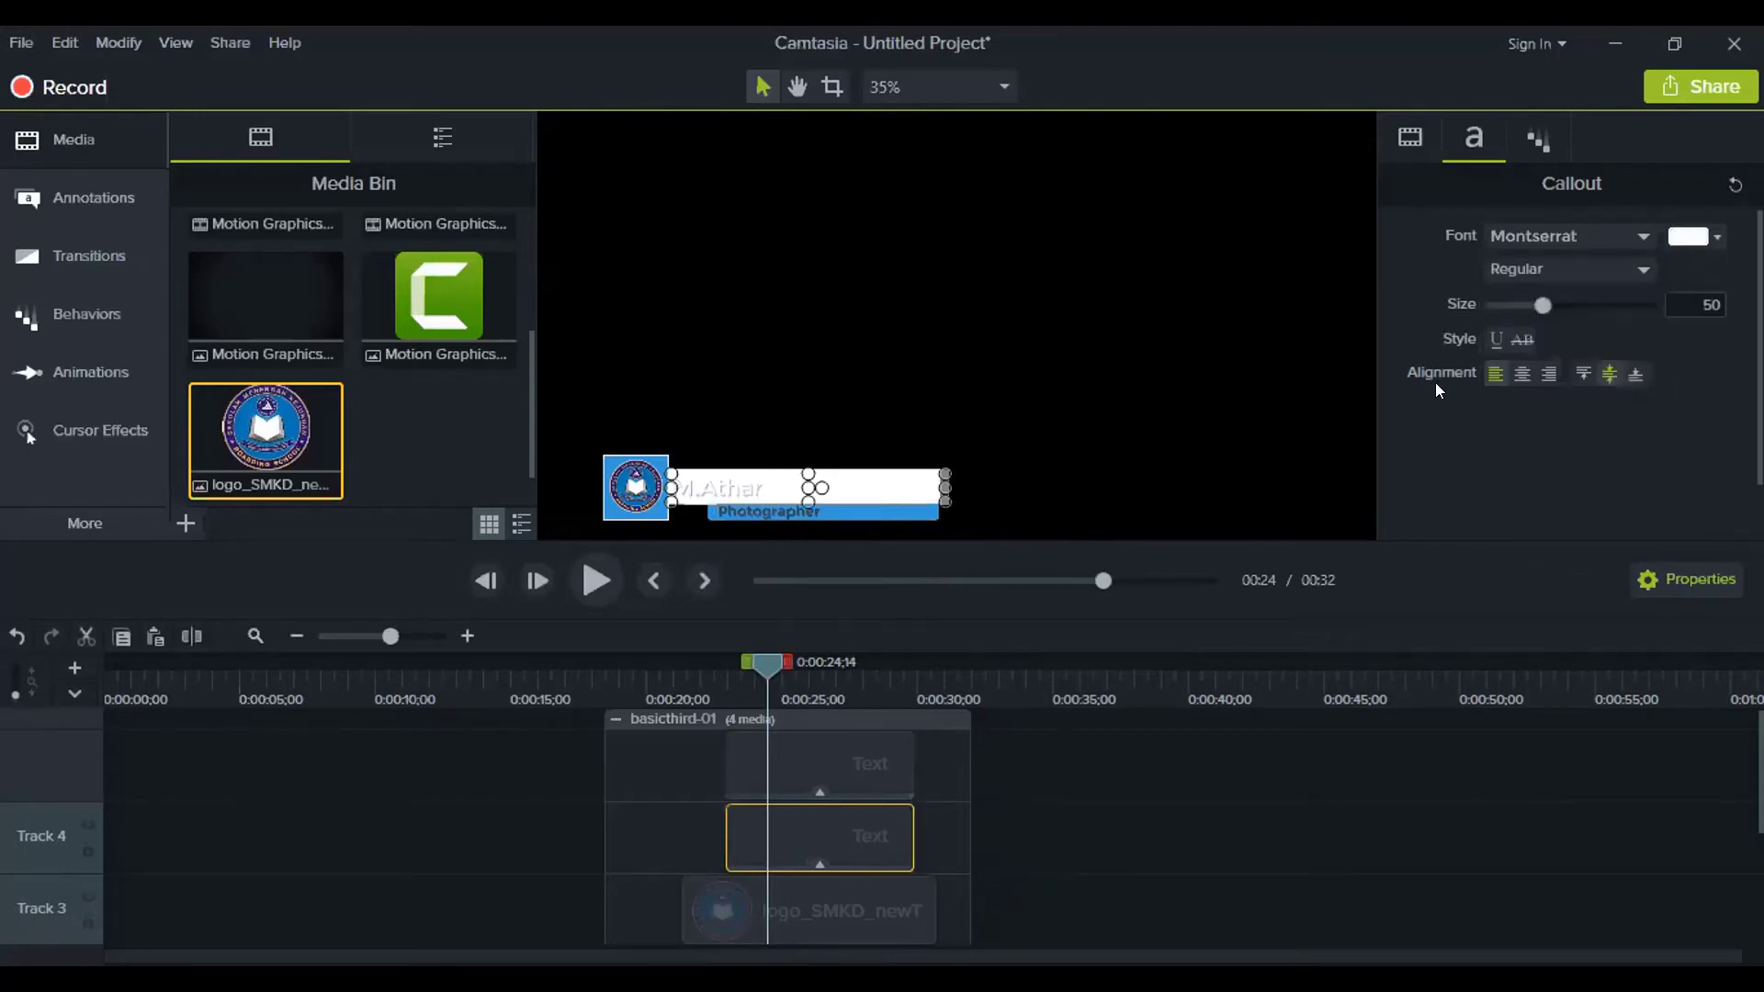
click(849, 760)
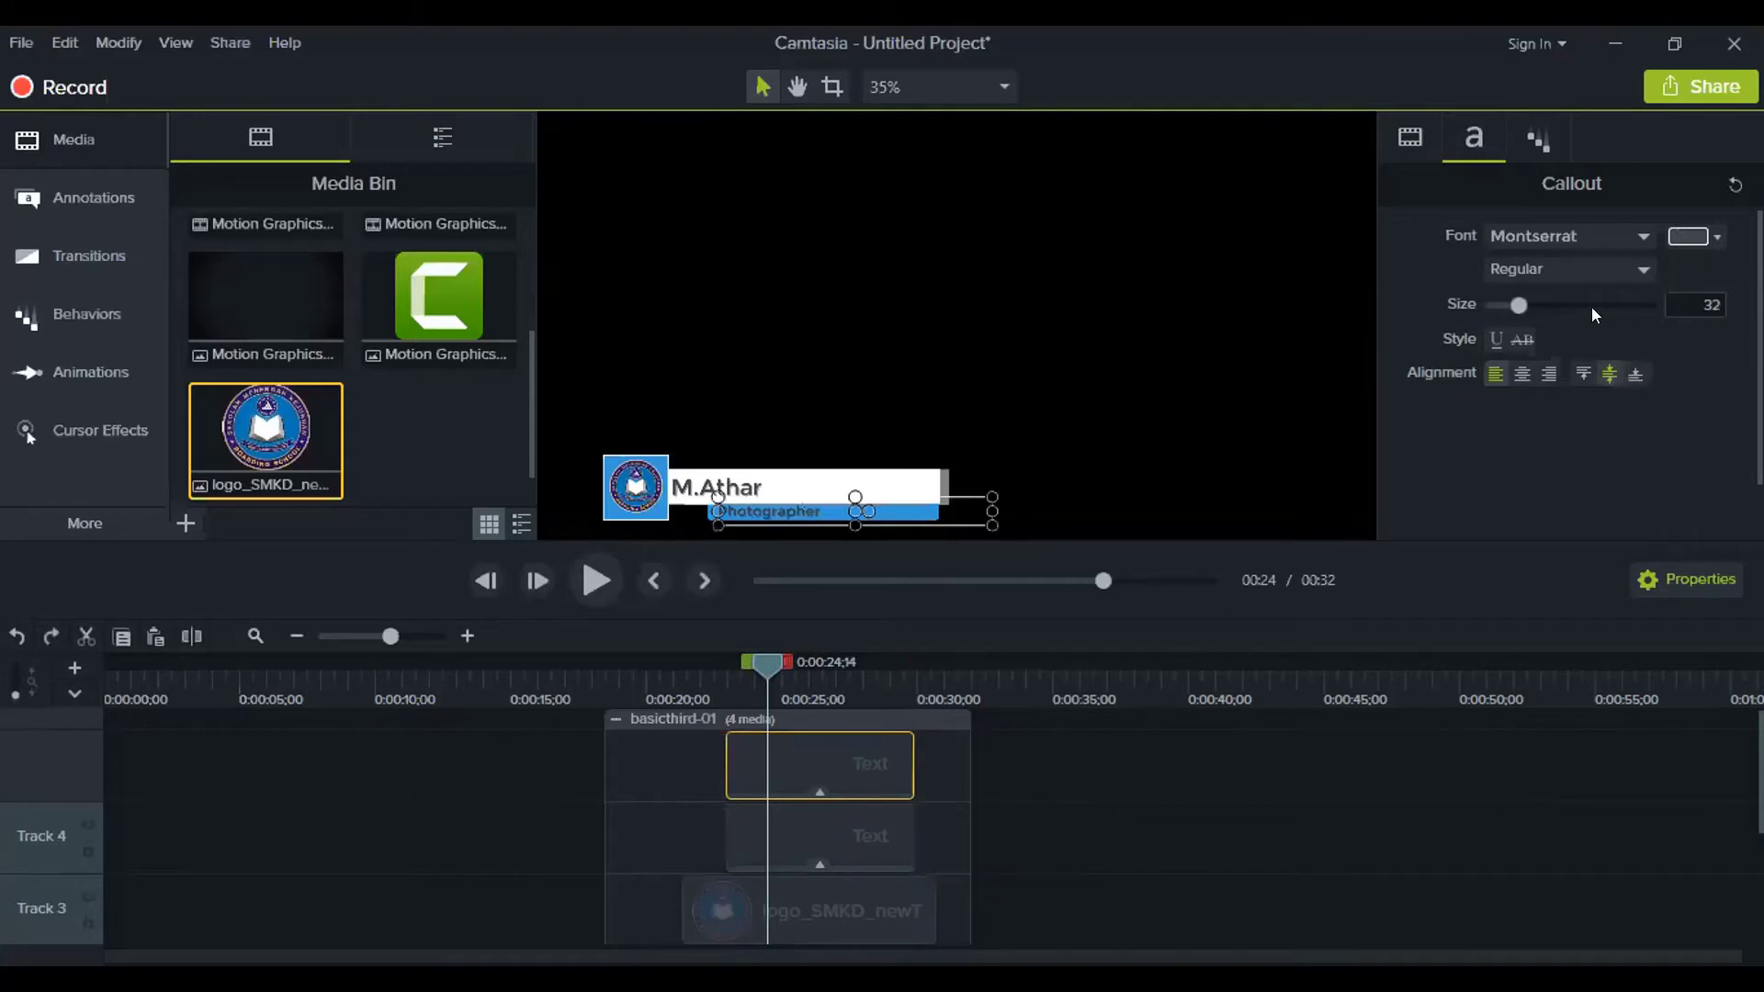
click(1684, 237)
click(1505, 283)
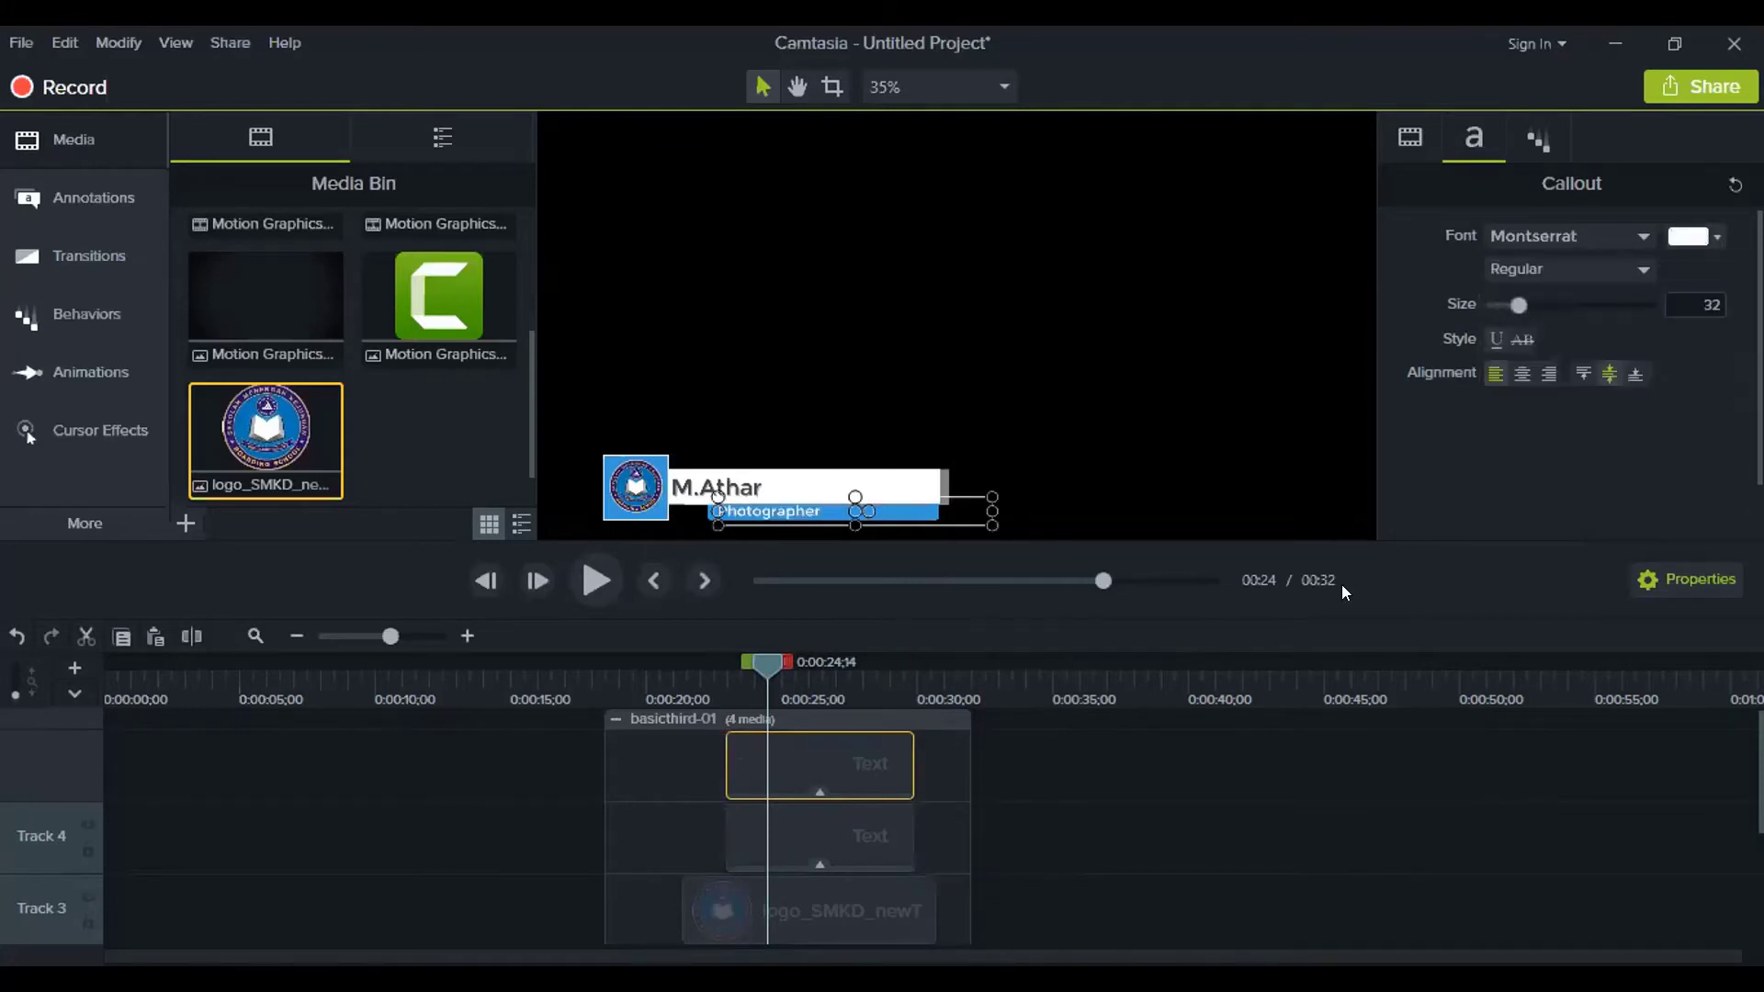
click(1184, 868)
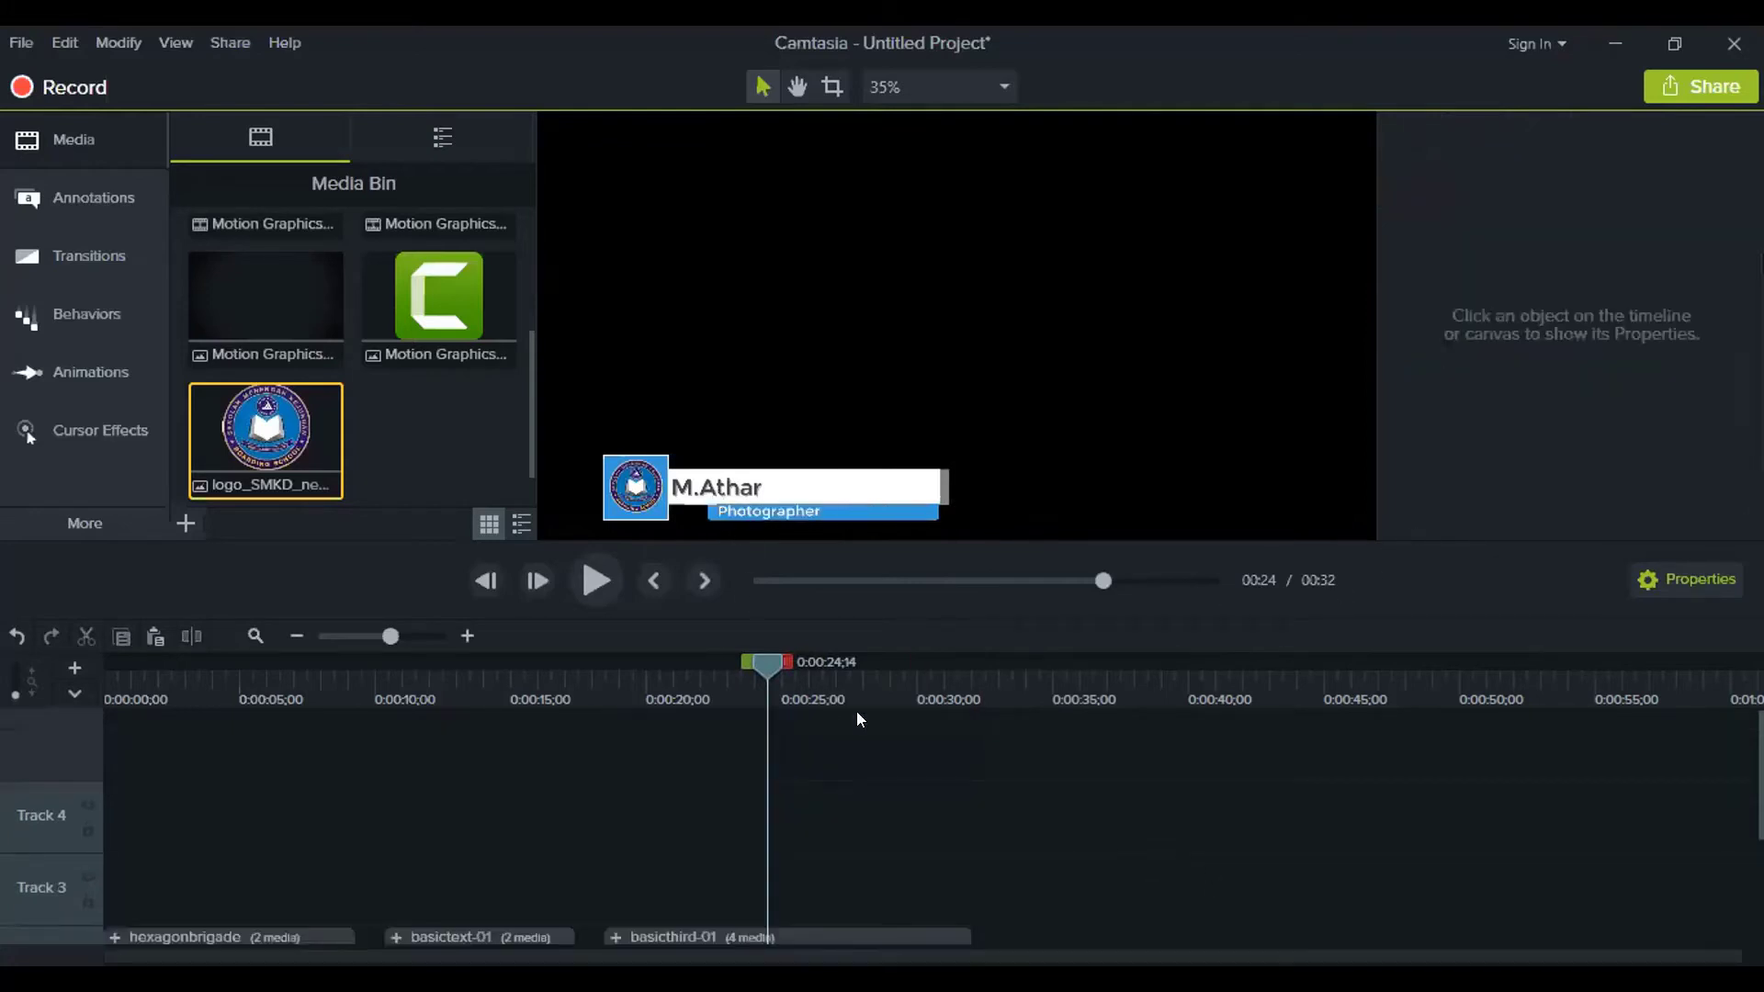
drag(747, 669, 593, 677)
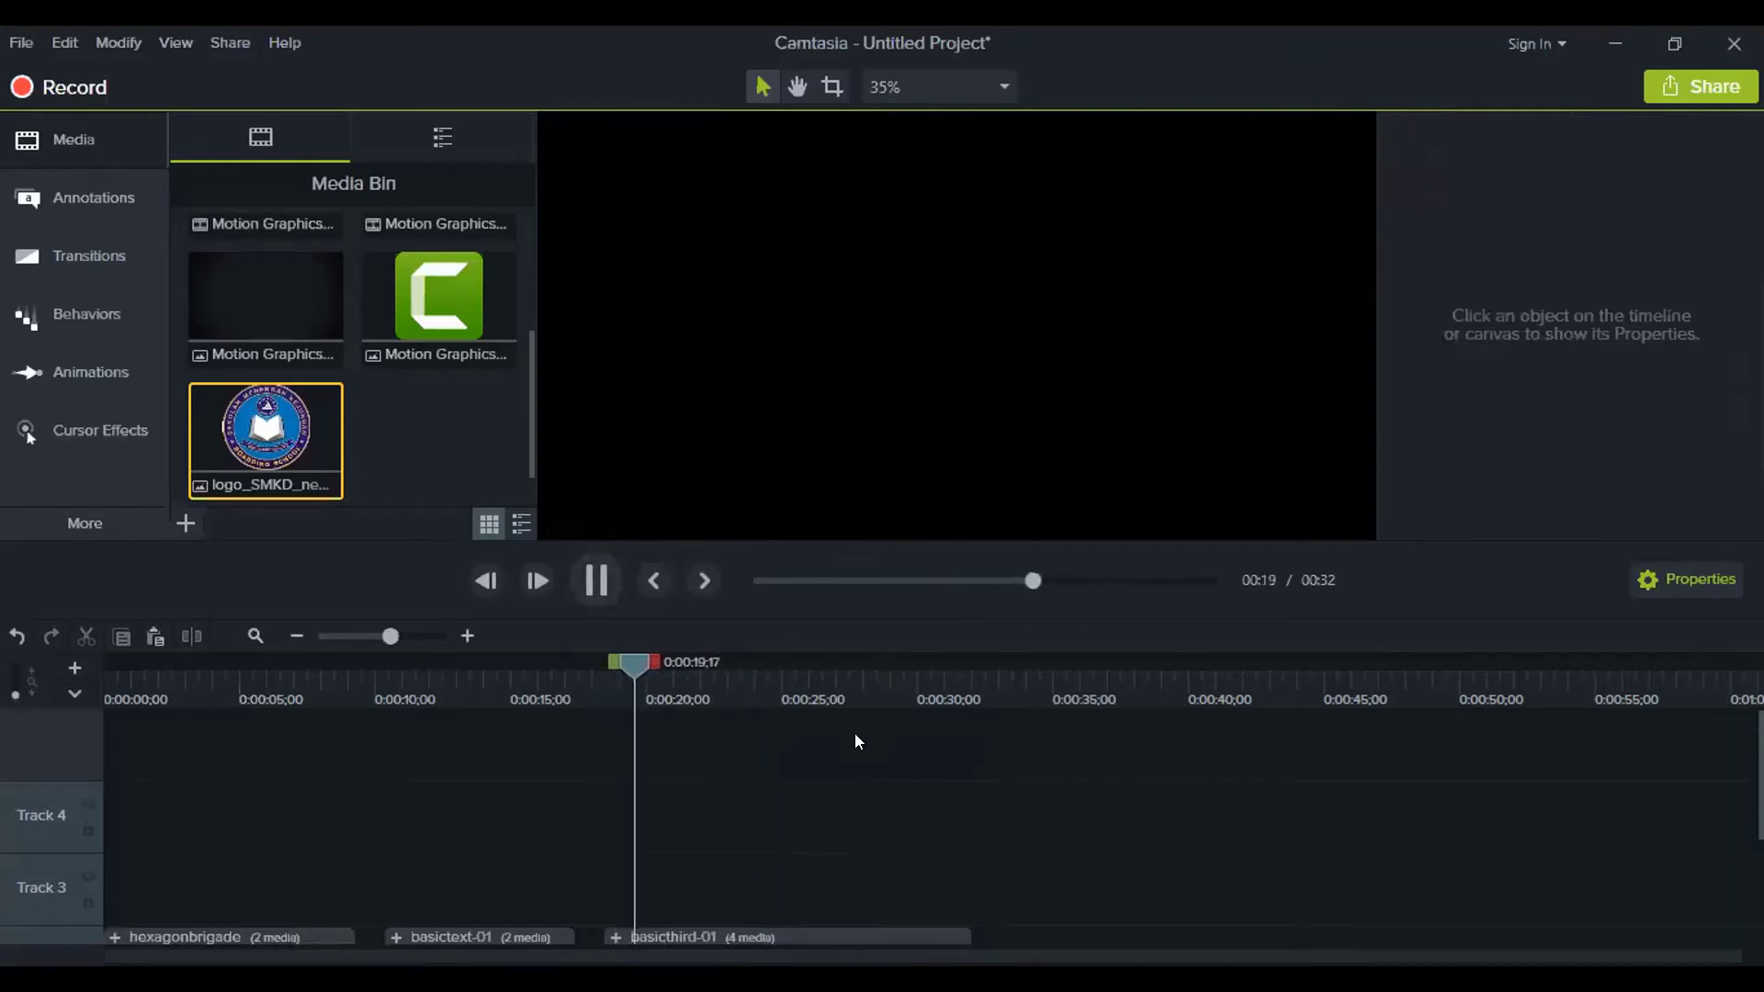
scroll(916, 778, down, 2)
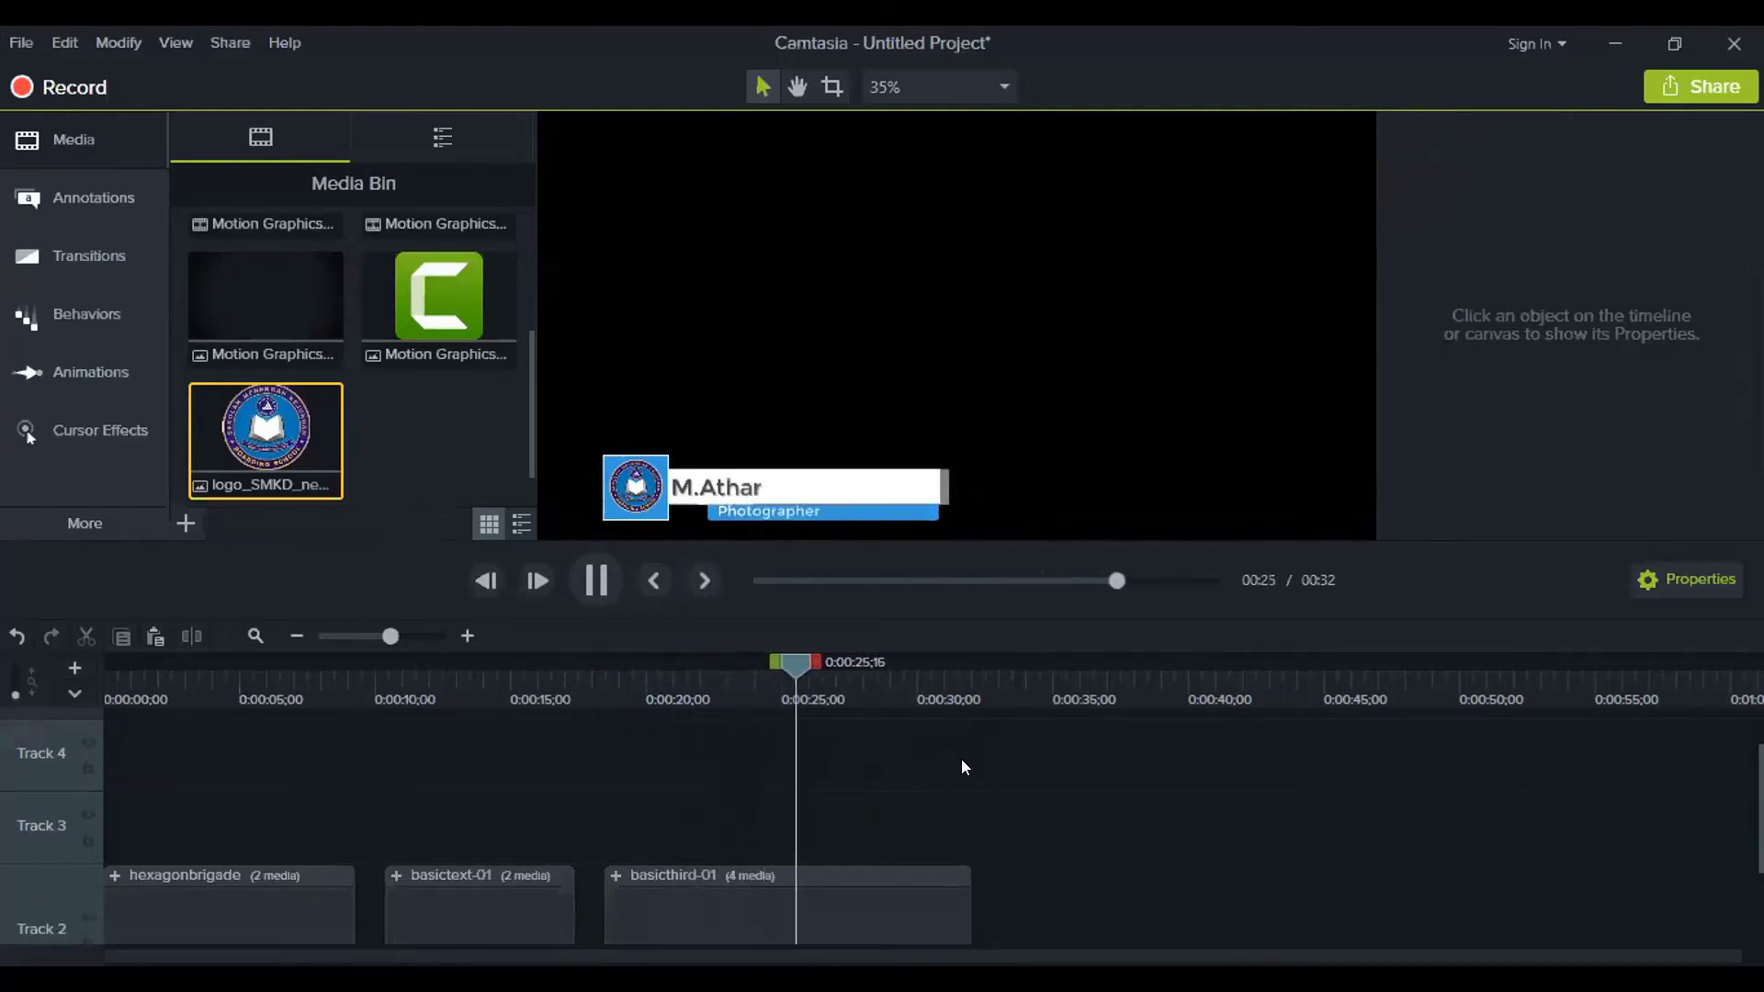
key(space)
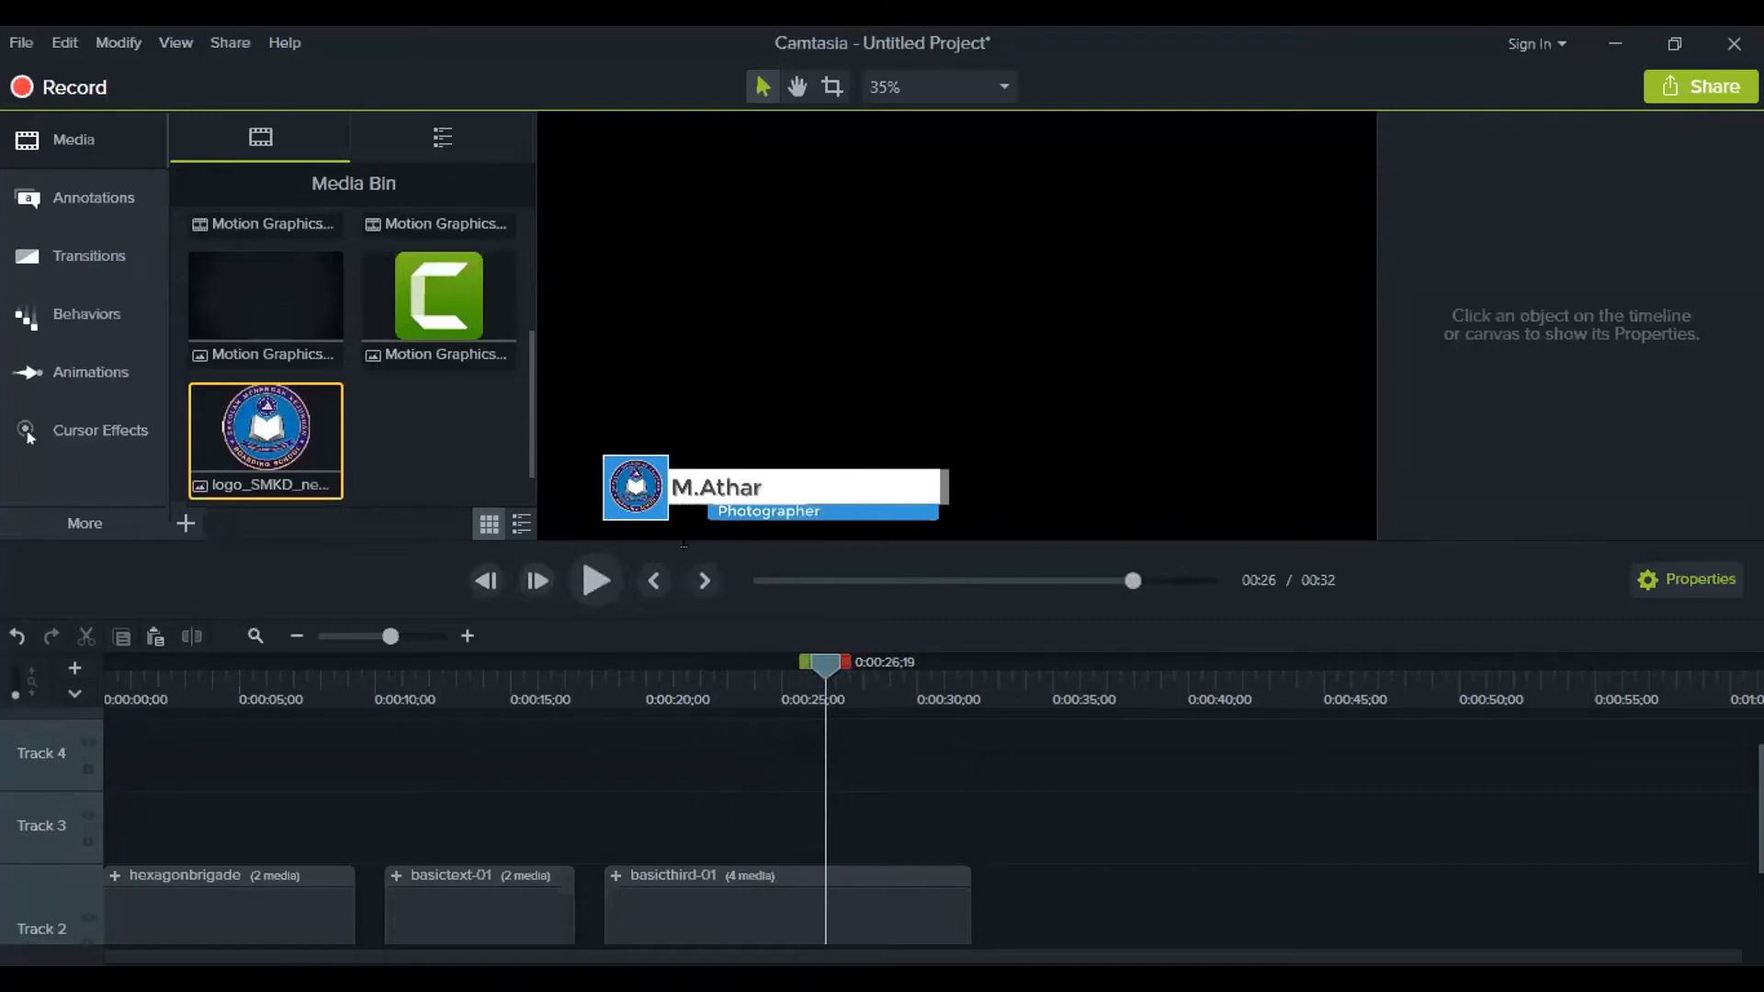
Place shimmer-01 from the Library's Lower Thirds onto Track 2 at about 0:35
click(475, 147)
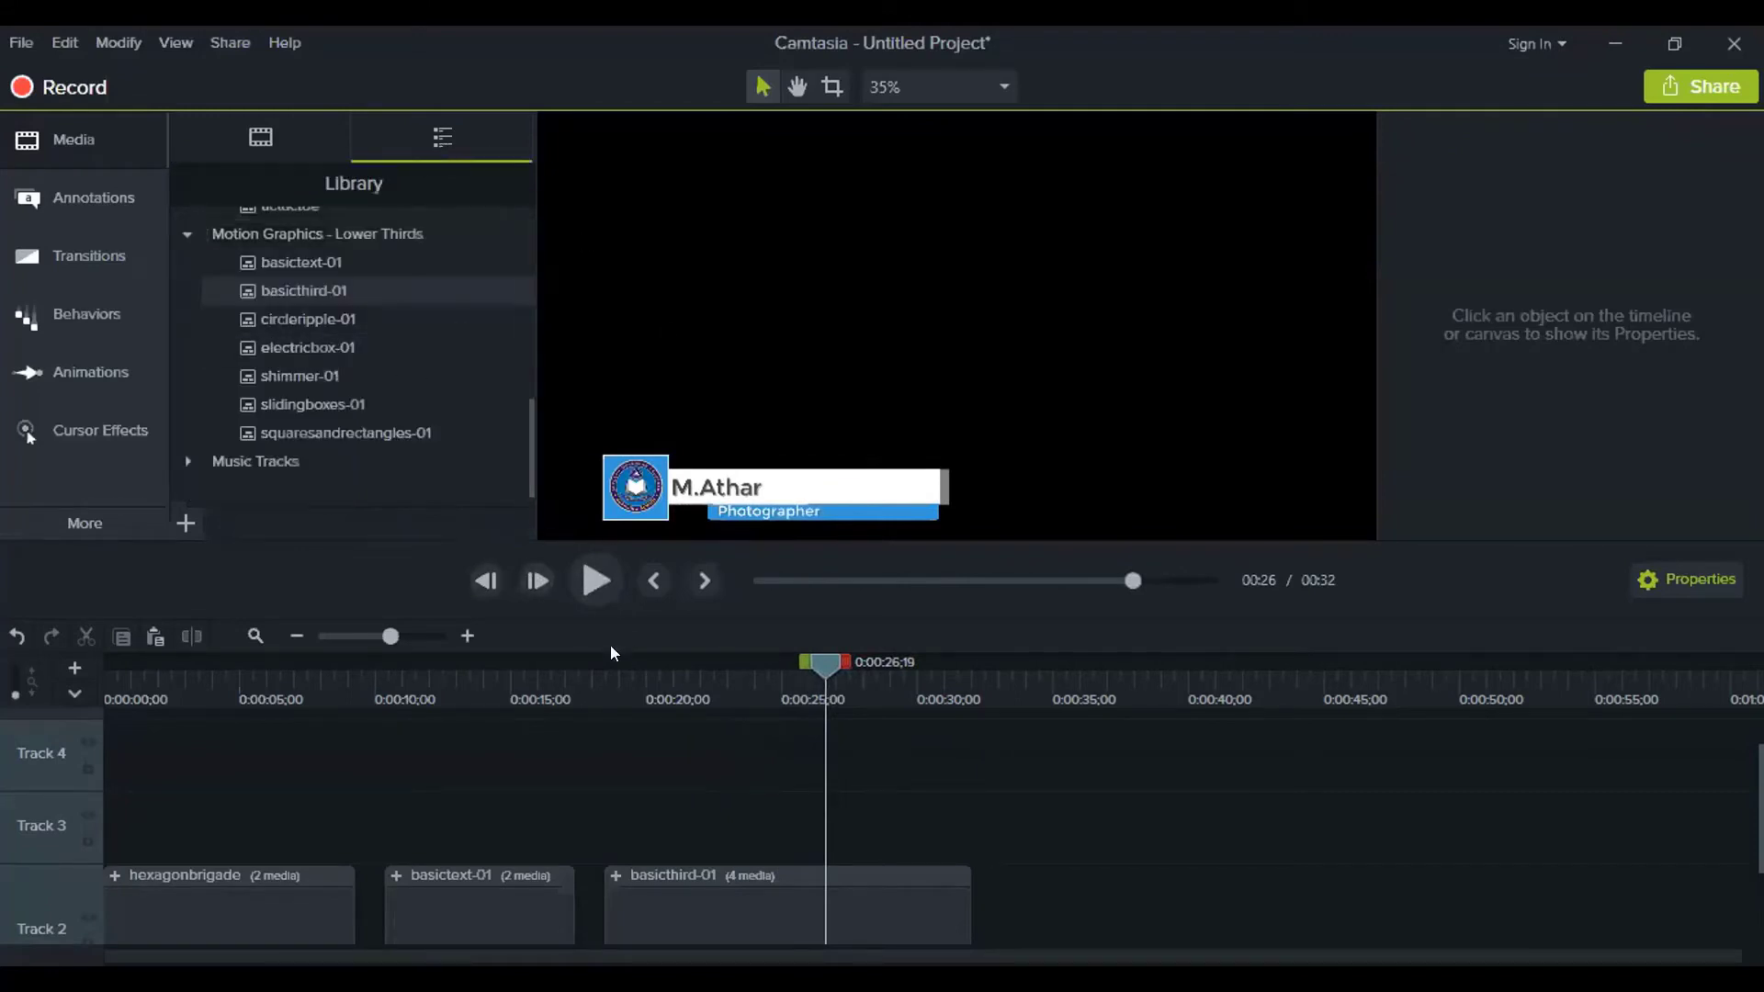
mouse_move(894, 693)
mouse_down()
mouse_move(921, 691)
mouse_move(838, 689)
mouse_move(905, 693)
mouse_up()
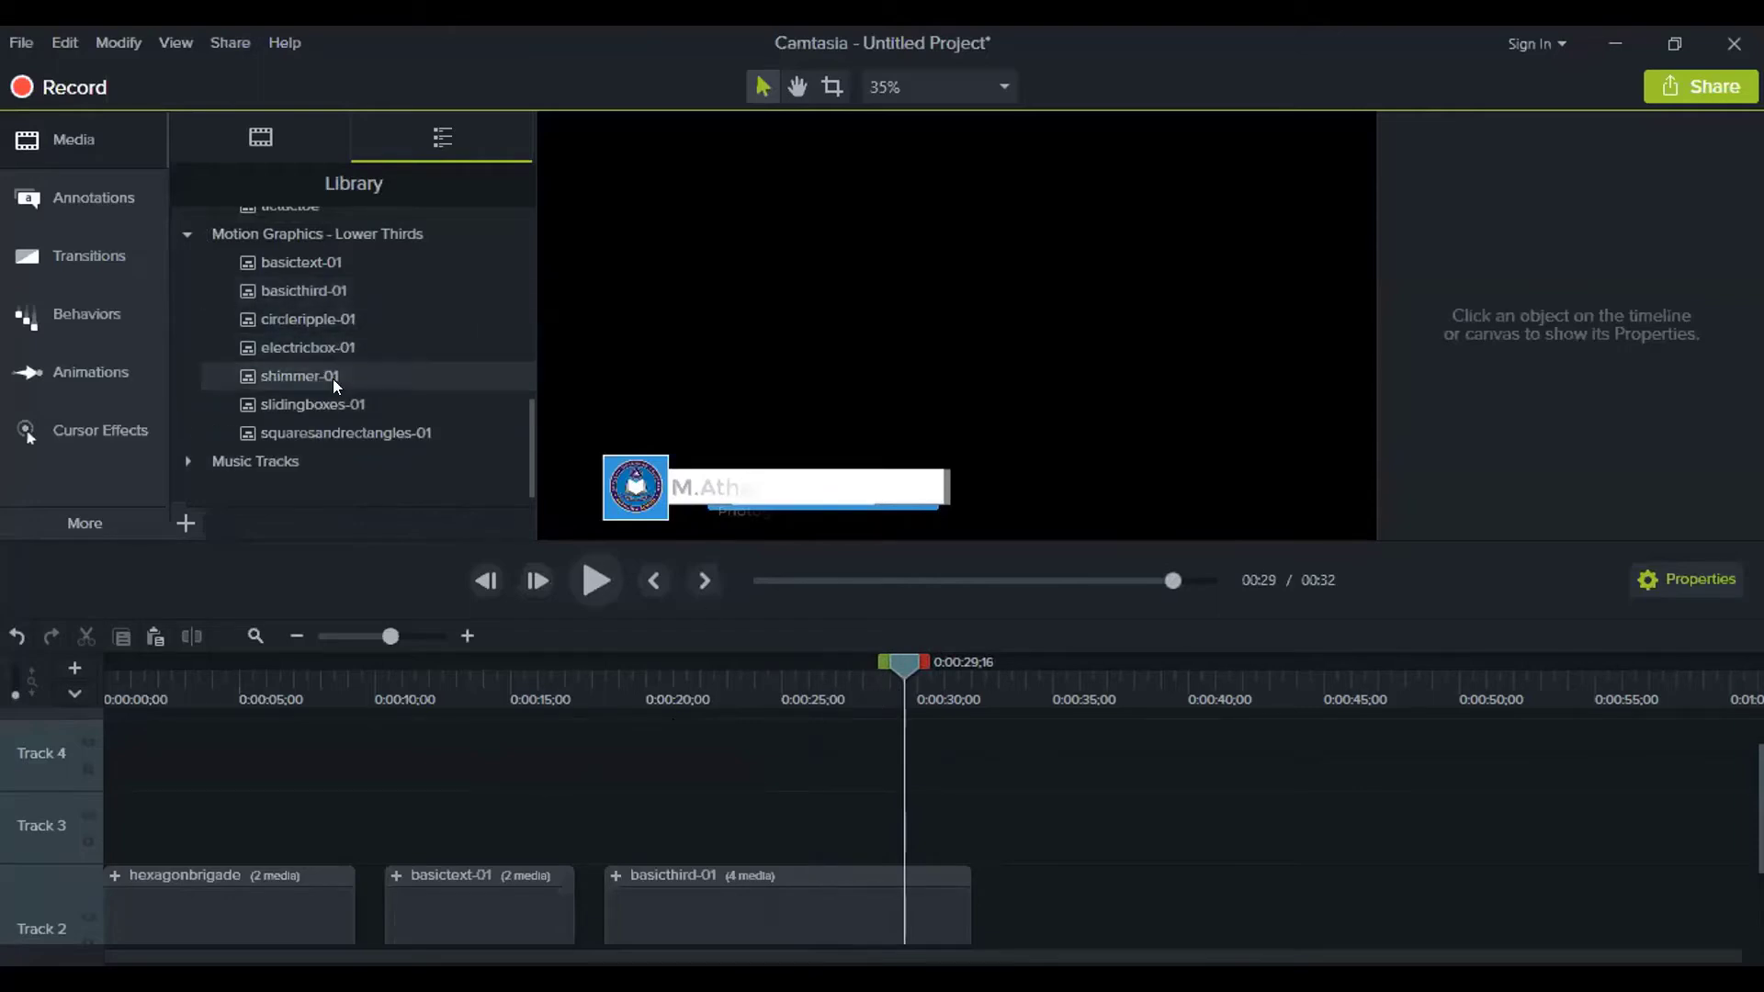
drag(332, 379, 1047, 882)
mouse_move(1054, 686)
mouse_down()
mouse_move(1145, 691)
mouse_move(1050, 691)
mouse_up()
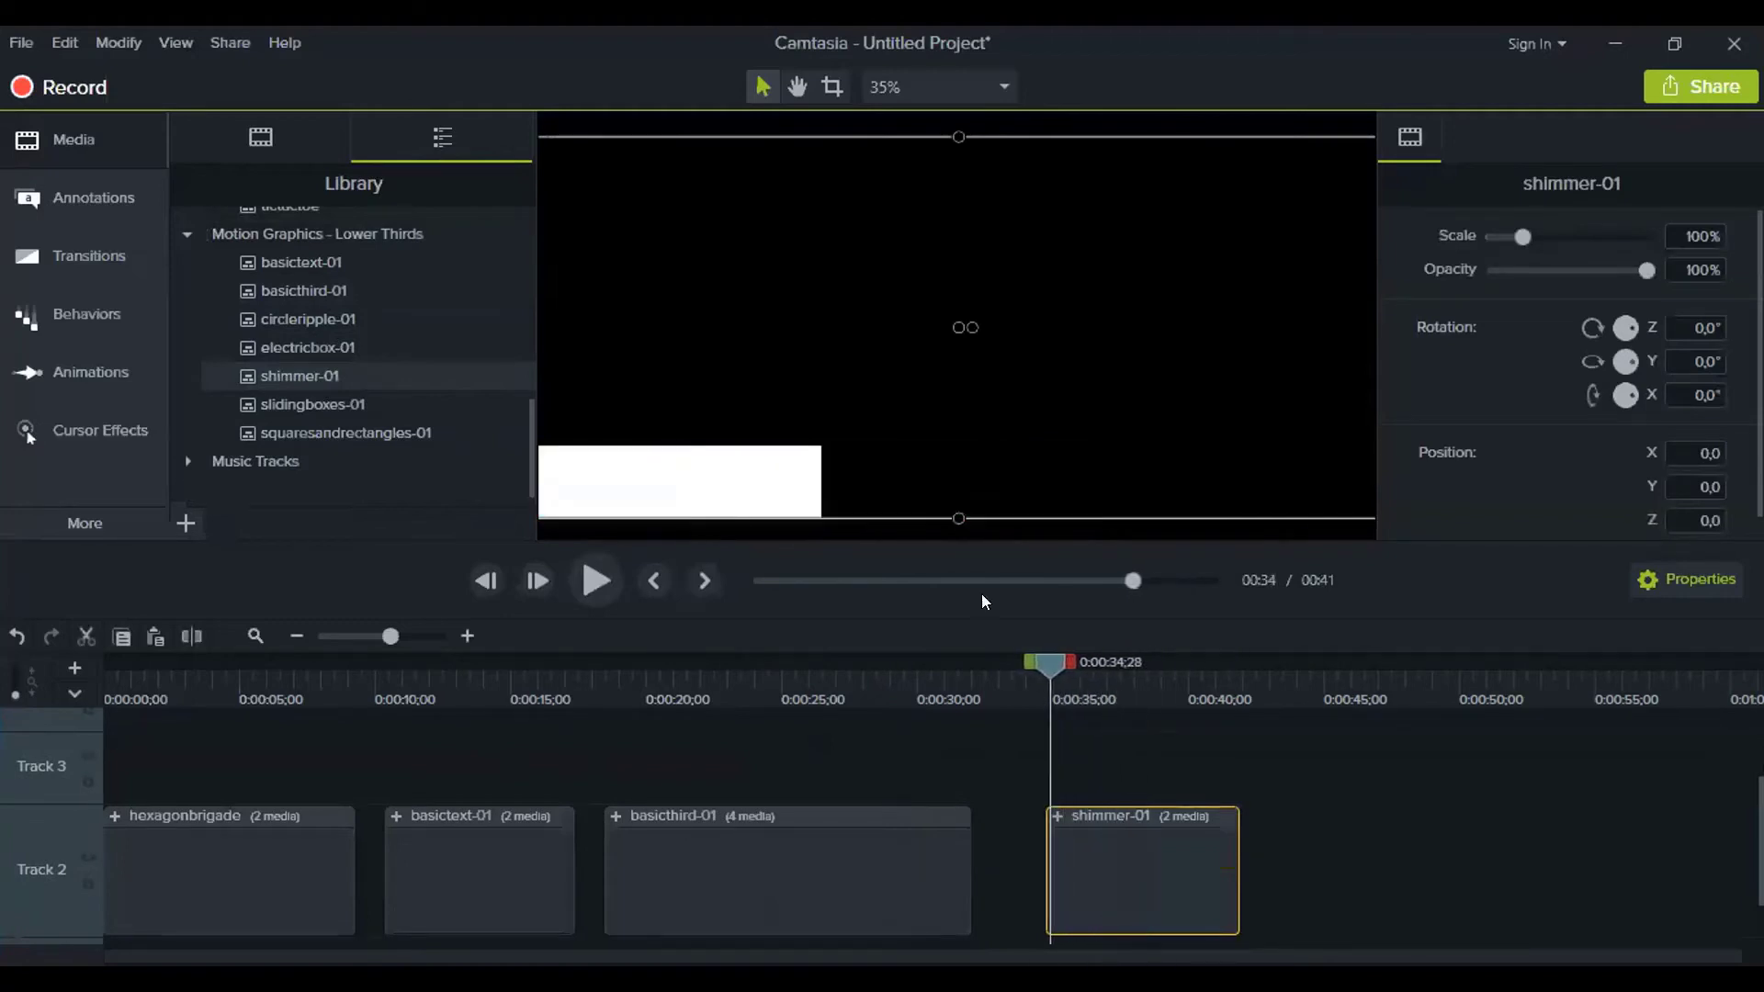
scroll(880, 473, down, 1)
click(1038, 658)
click(1247, 759)
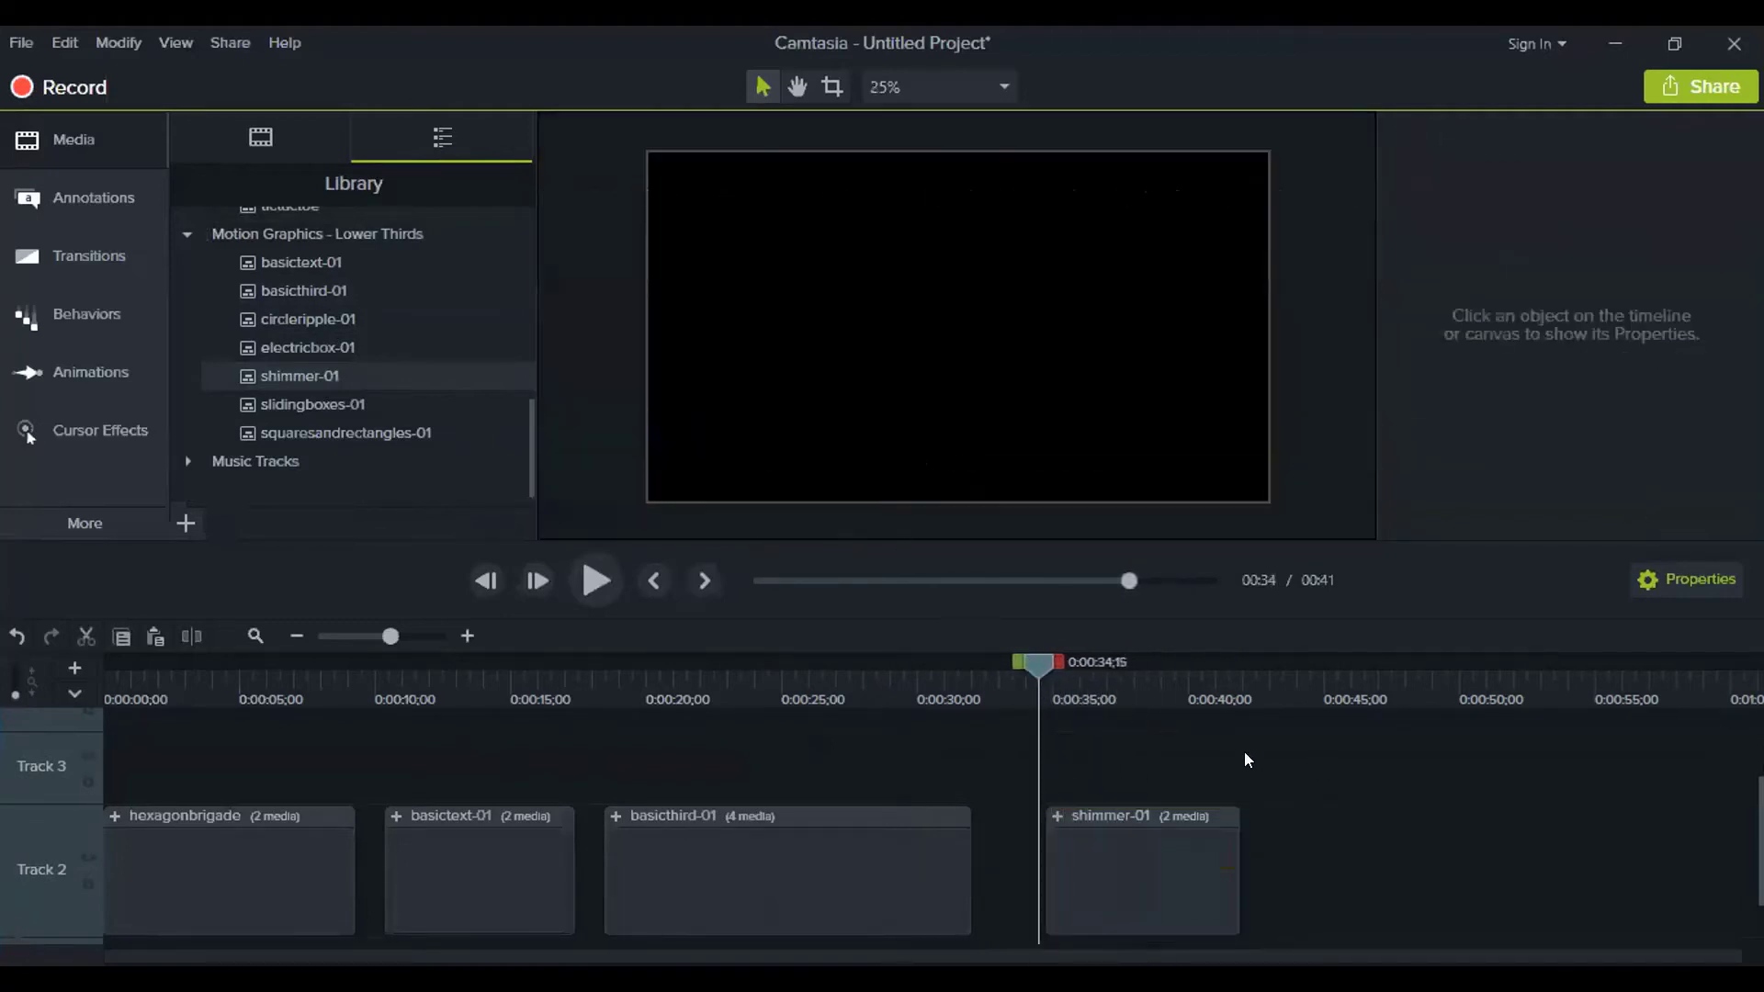
Replace the shimmer title 'TECHSMITH CAMTASIA' with the person's full name, then collapse the shimmer-01 group
click(585, 581)
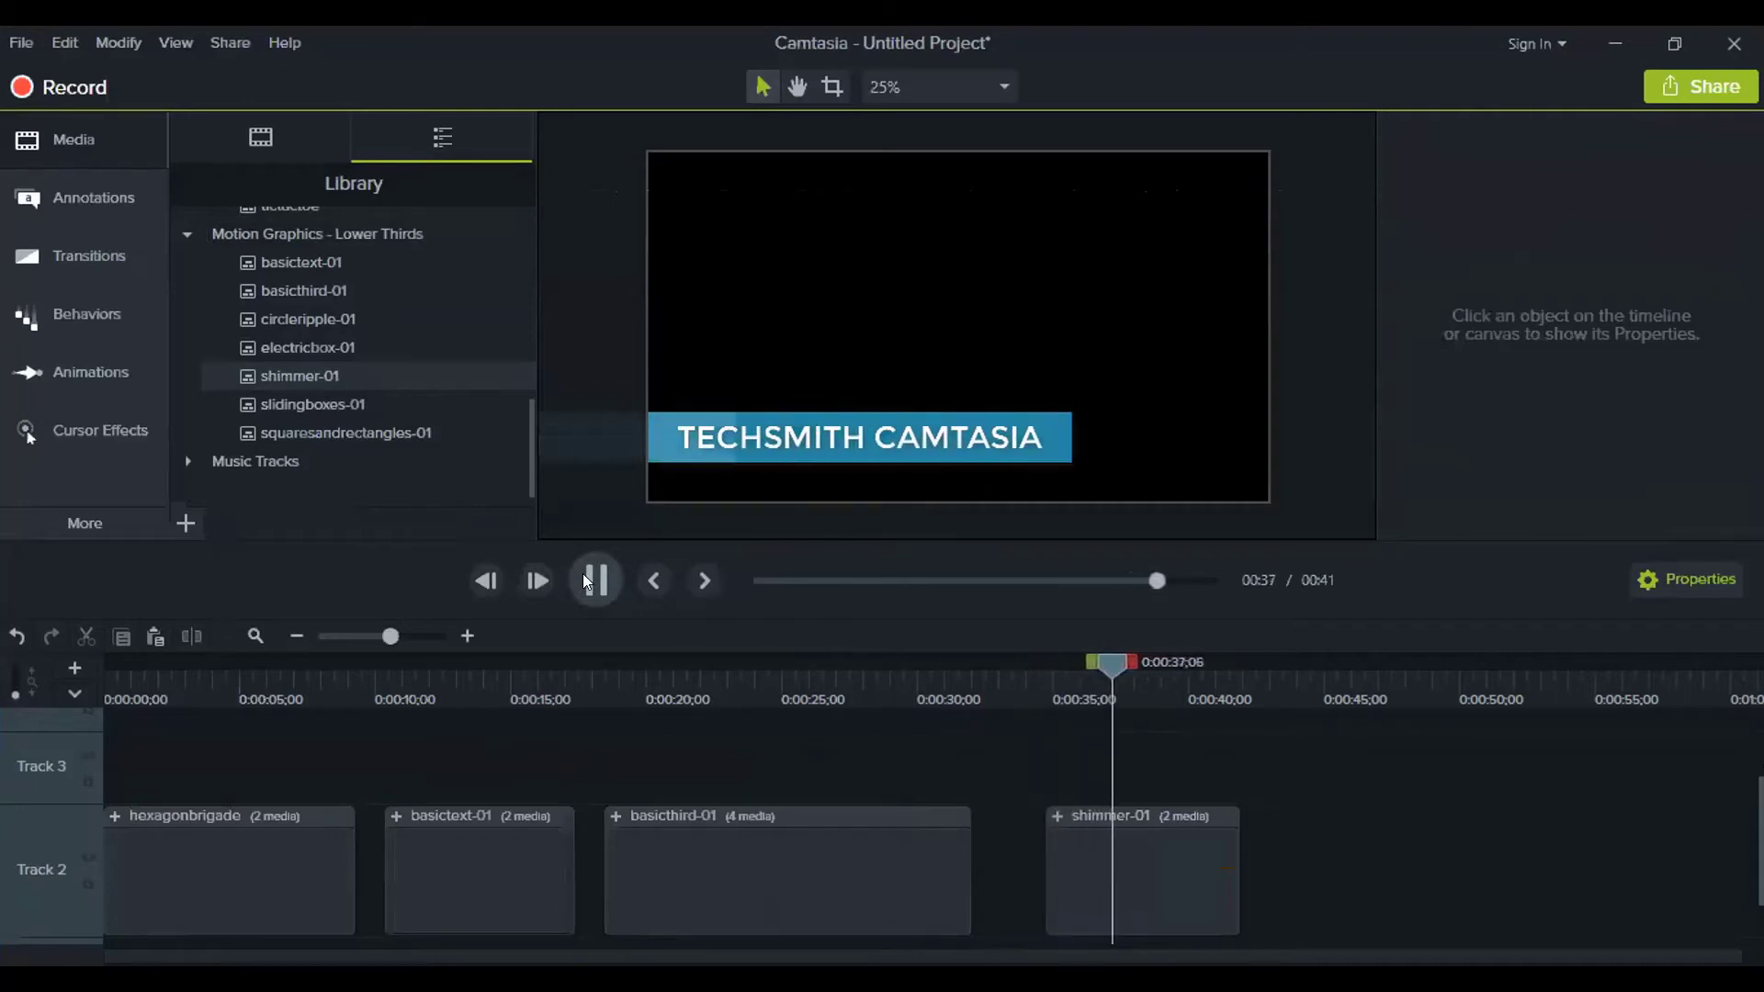
click(583, 576)
scroll(1086, 781, down, 1)
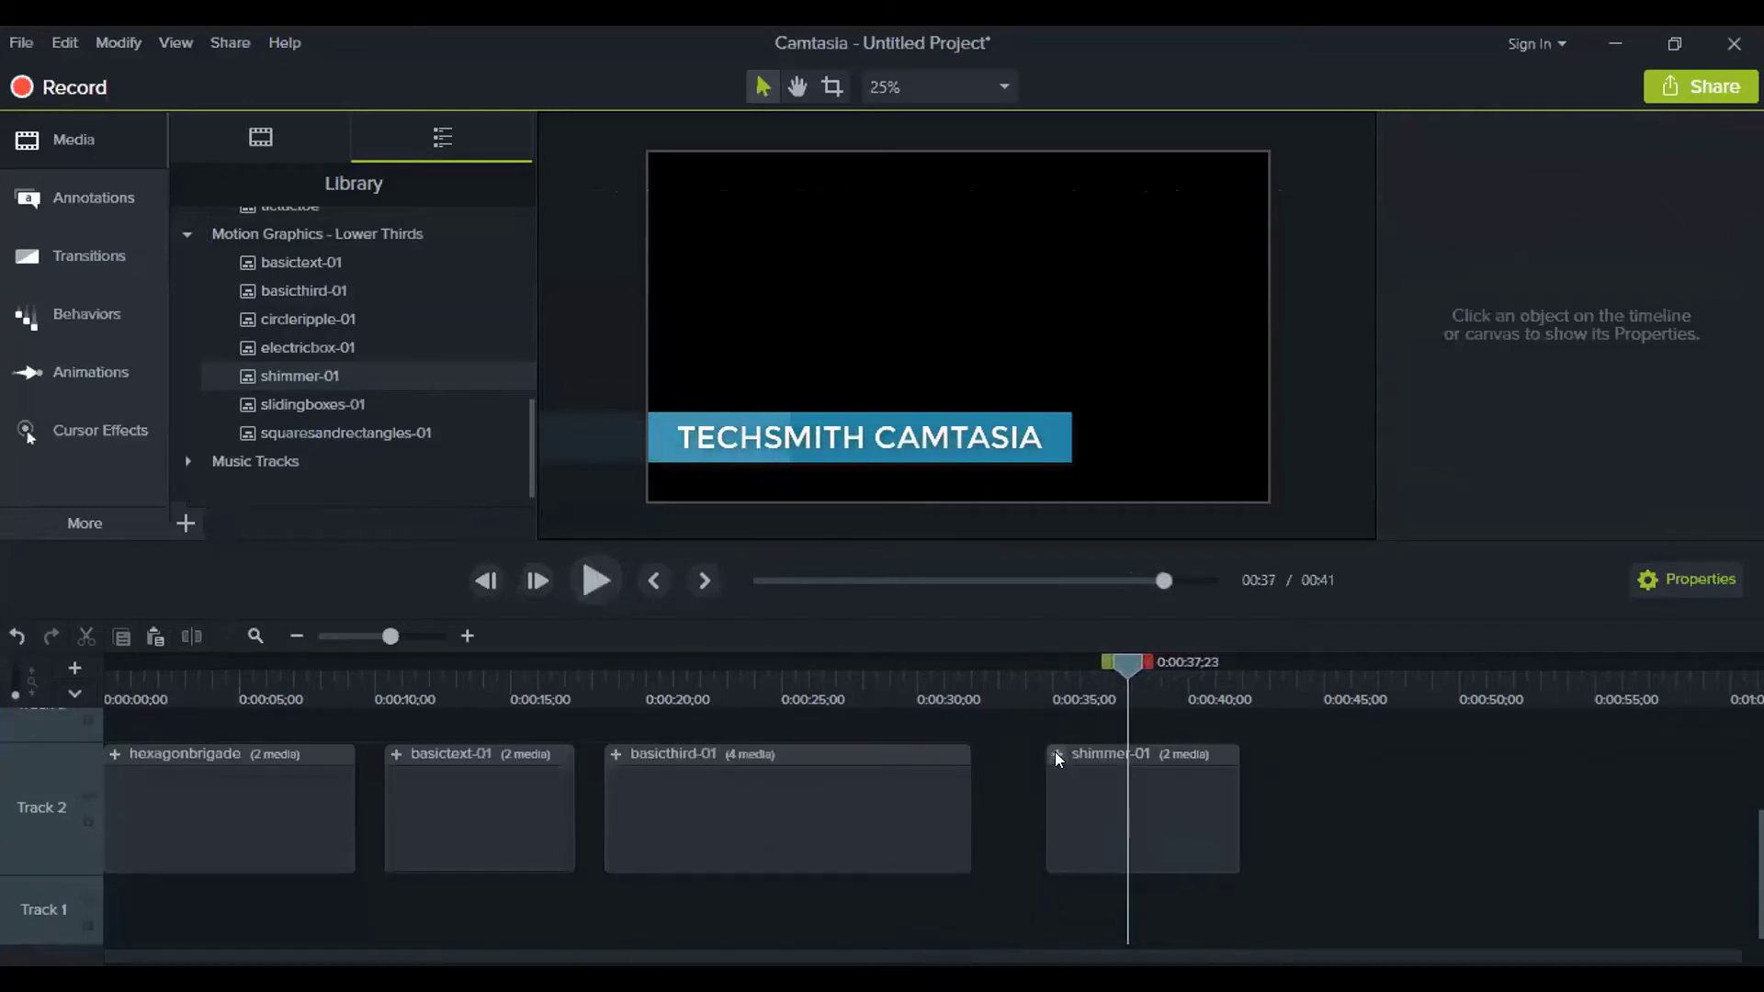
click(1055, 754)
scroll(1222, 808, up, 1)
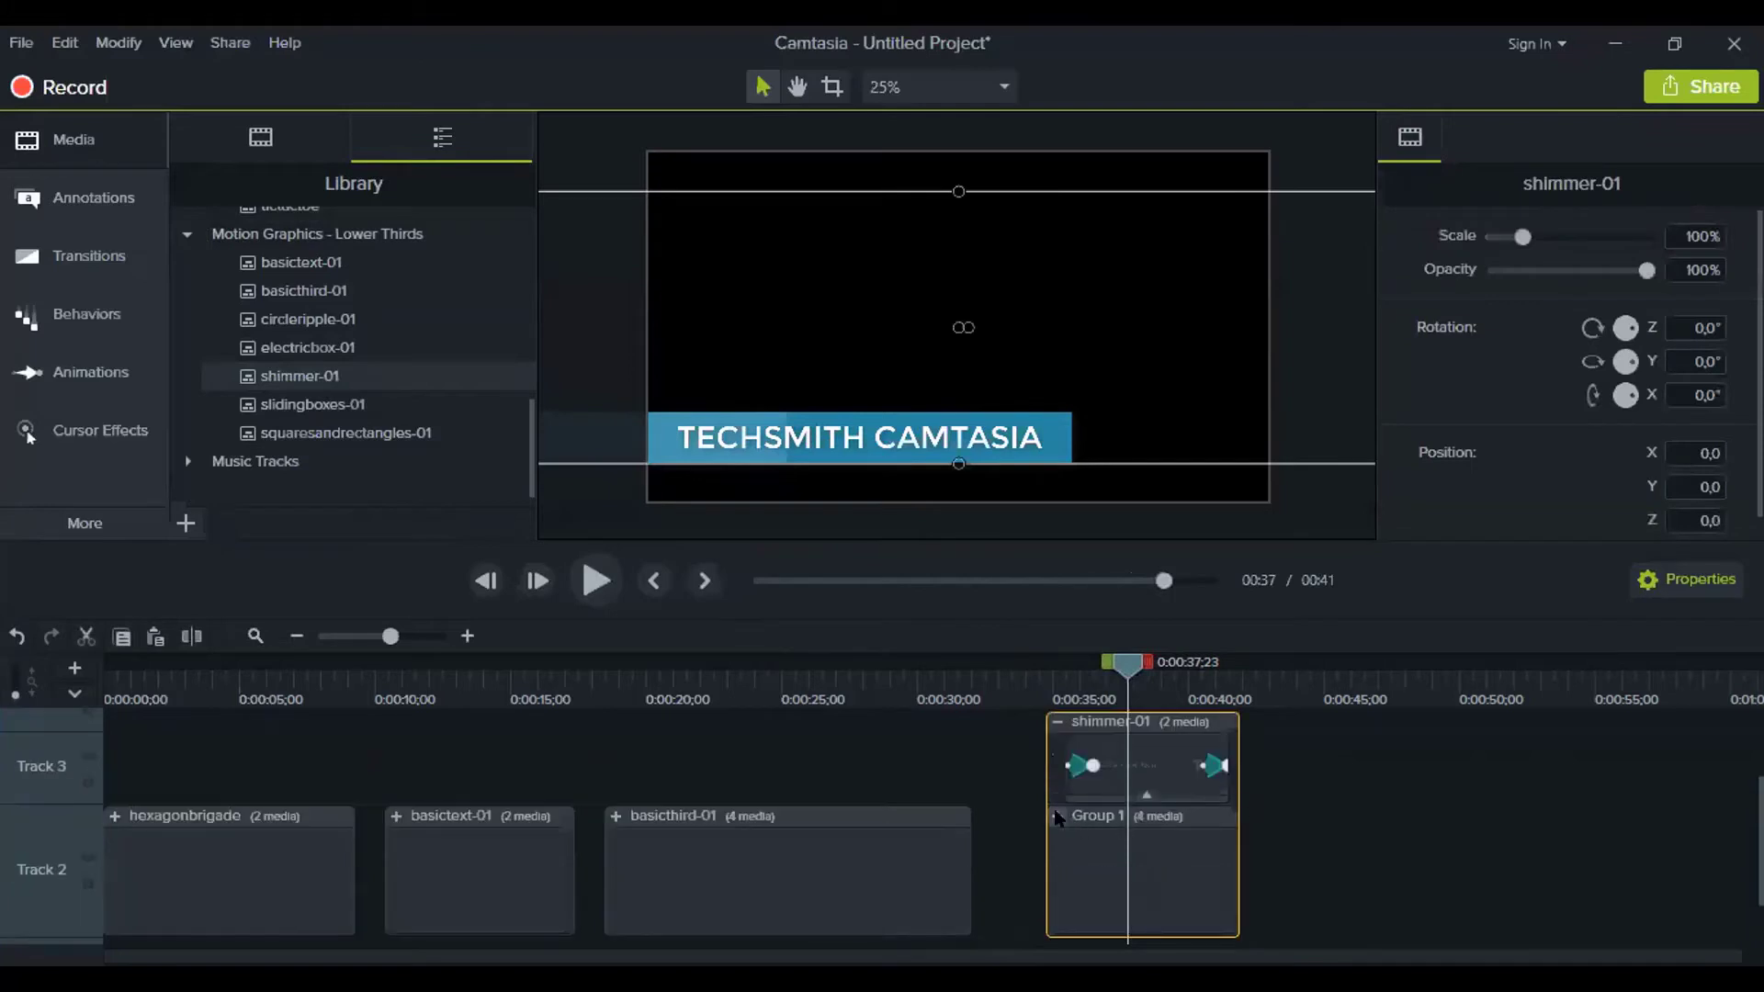
click(1138, 763)
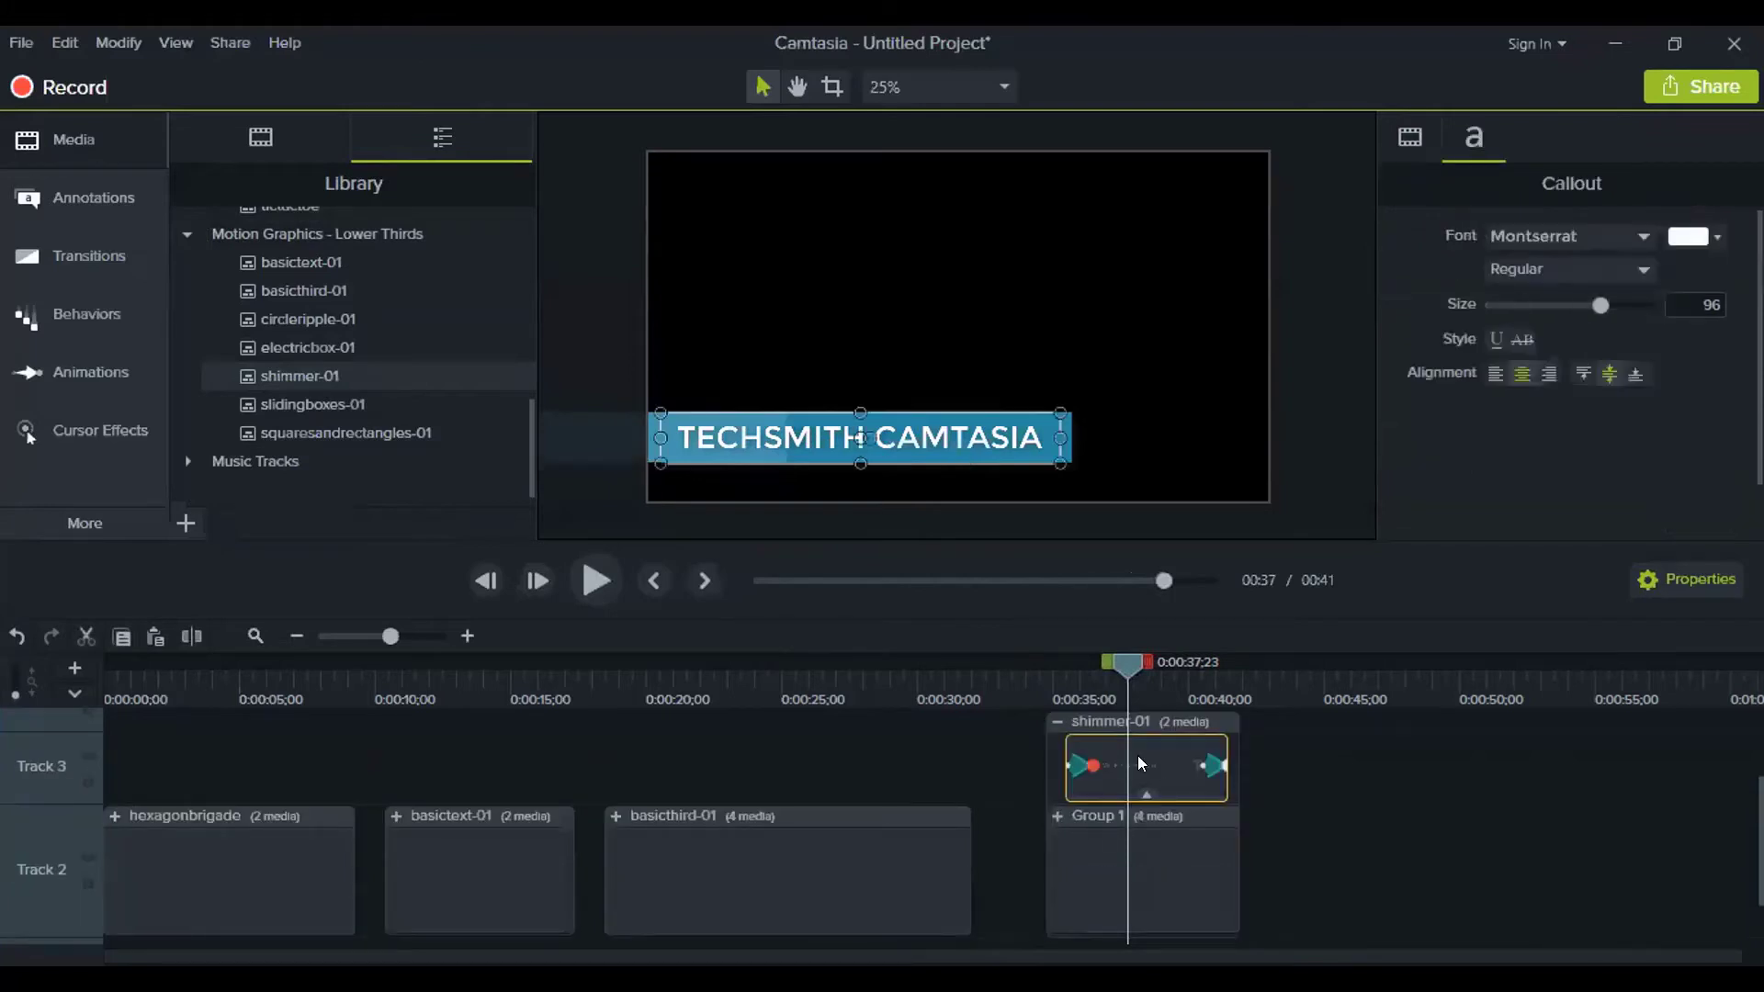
double_click(887, 435)
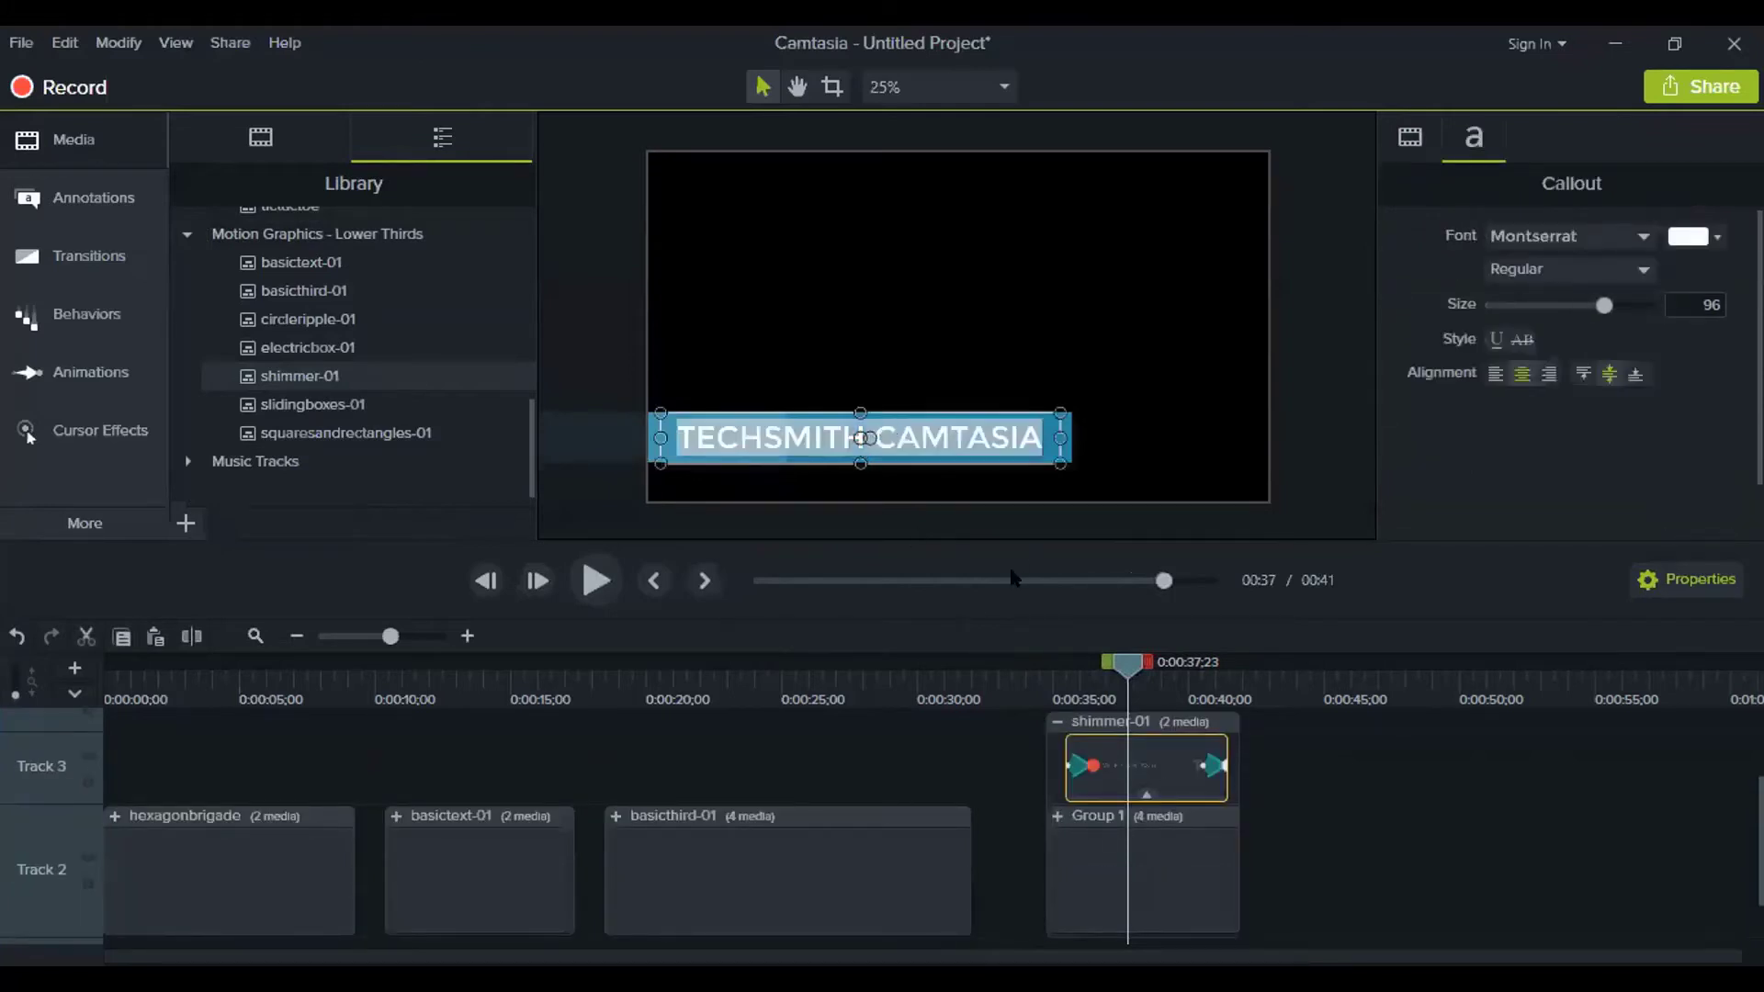
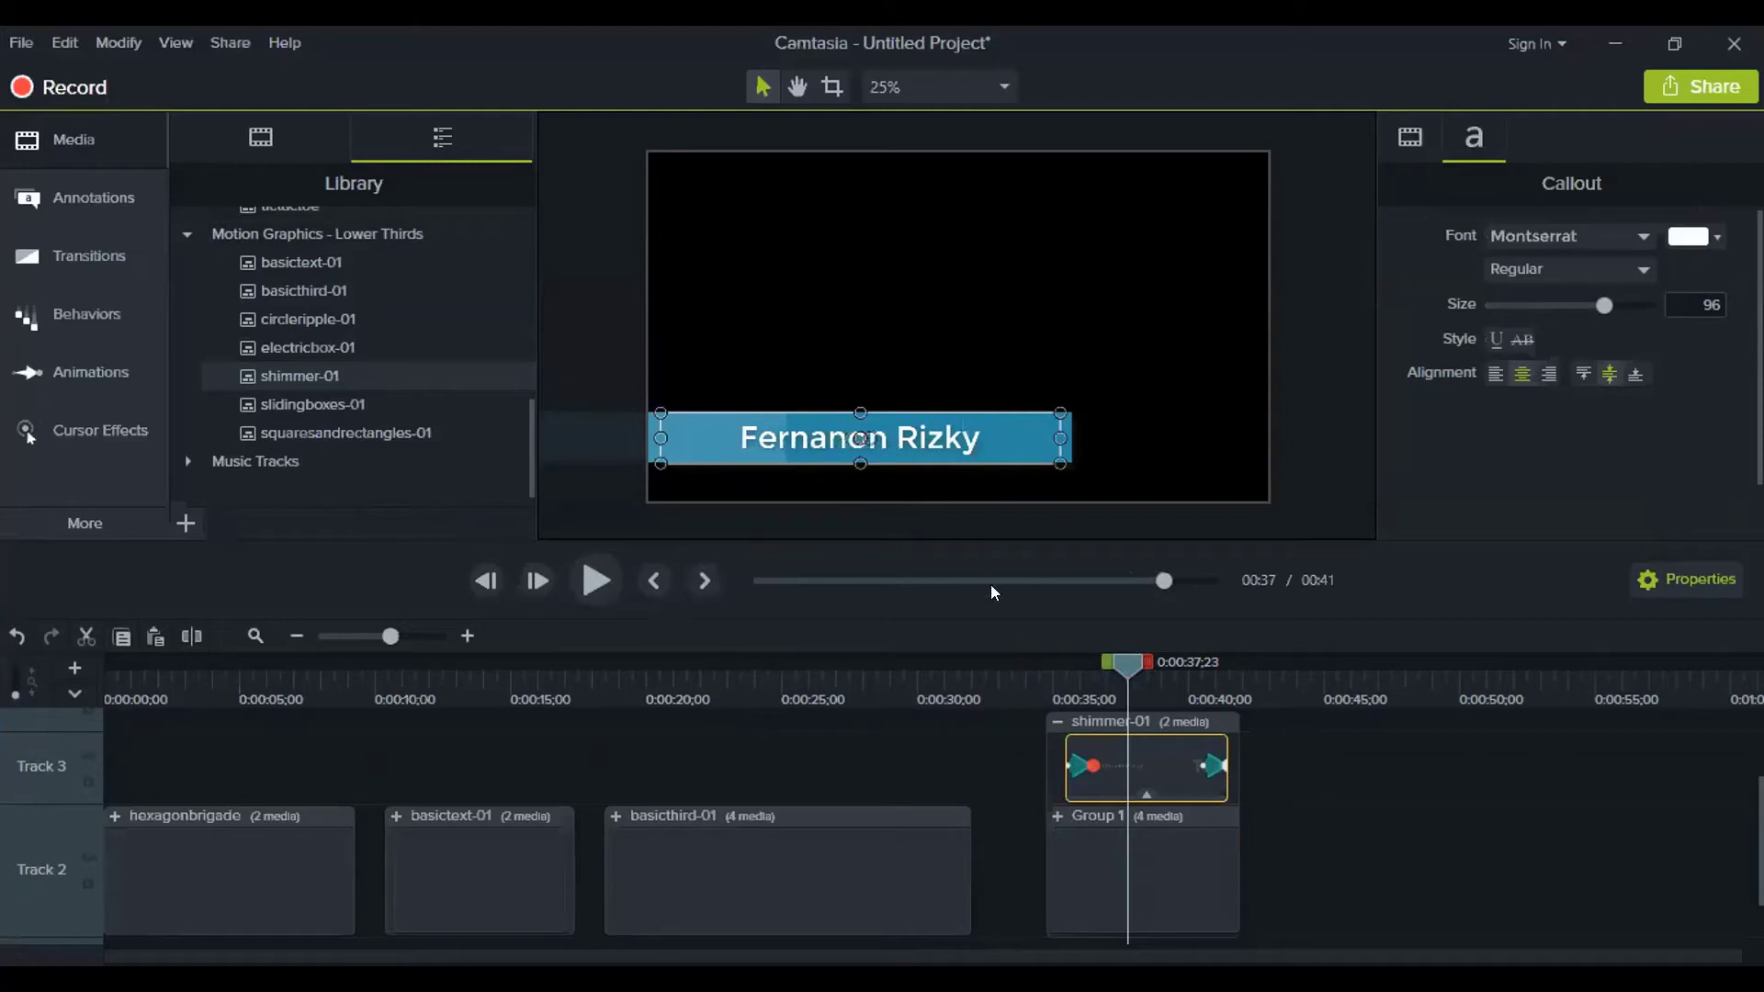
click(1232, 780)
click(1056, 722)
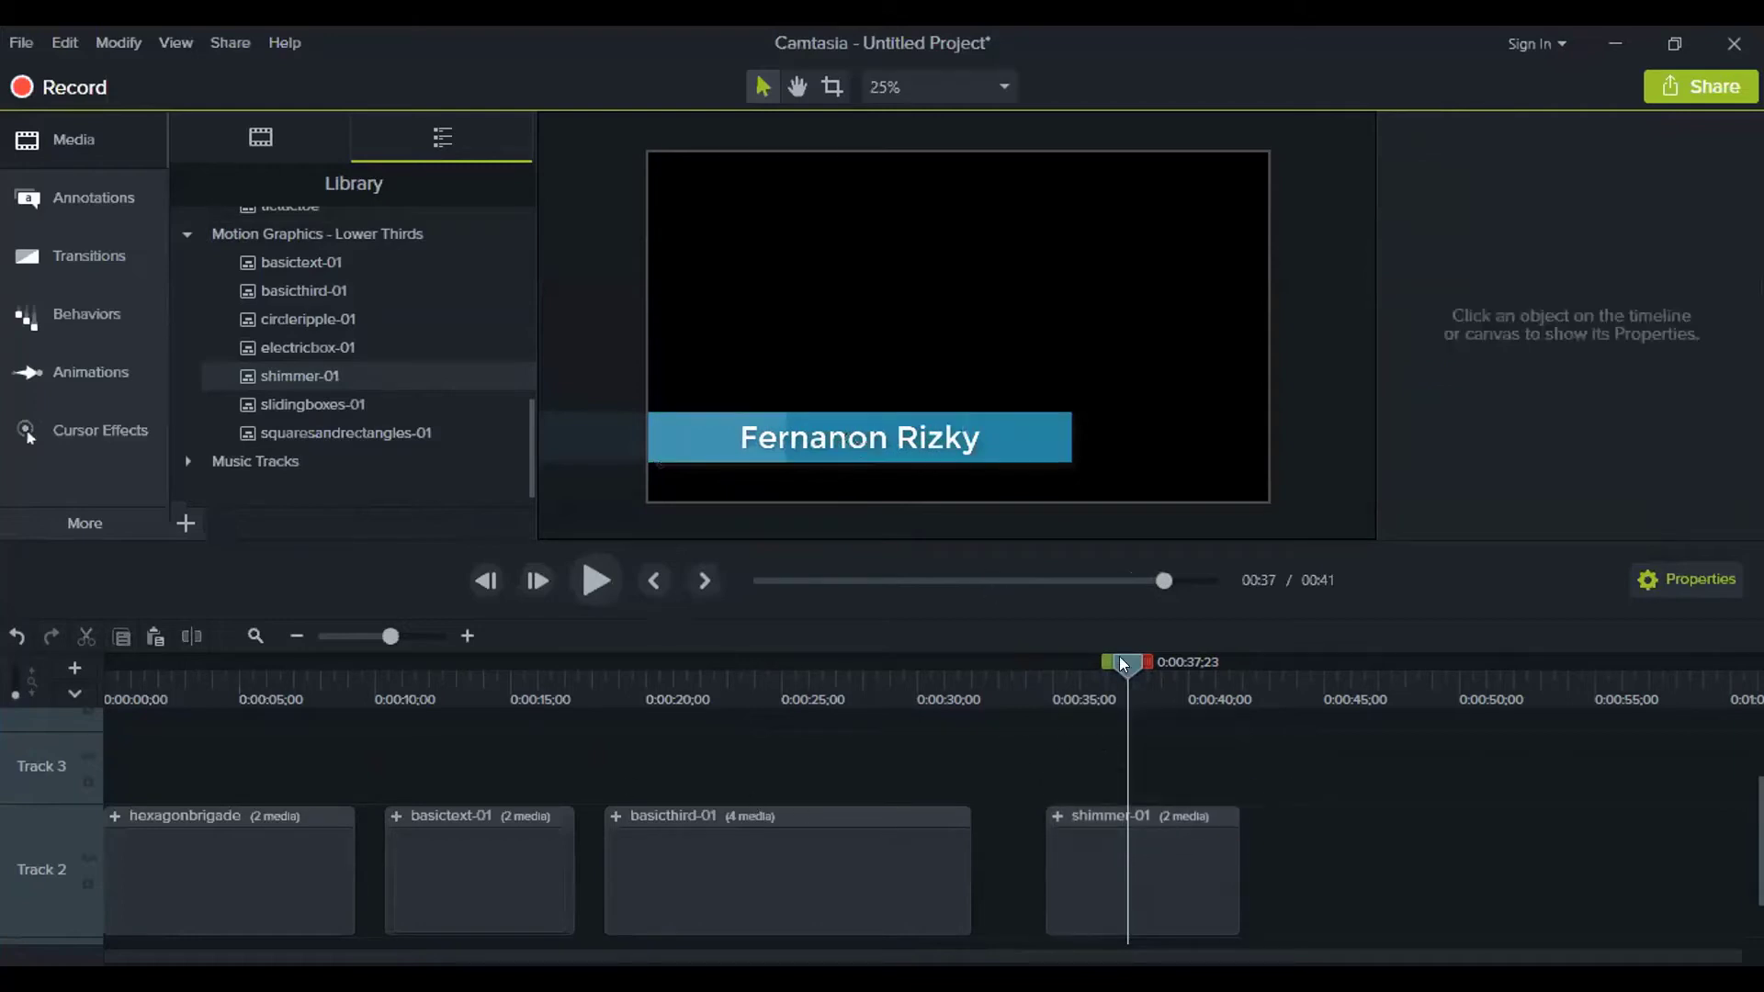
drag(1120, 664, 762, 673)
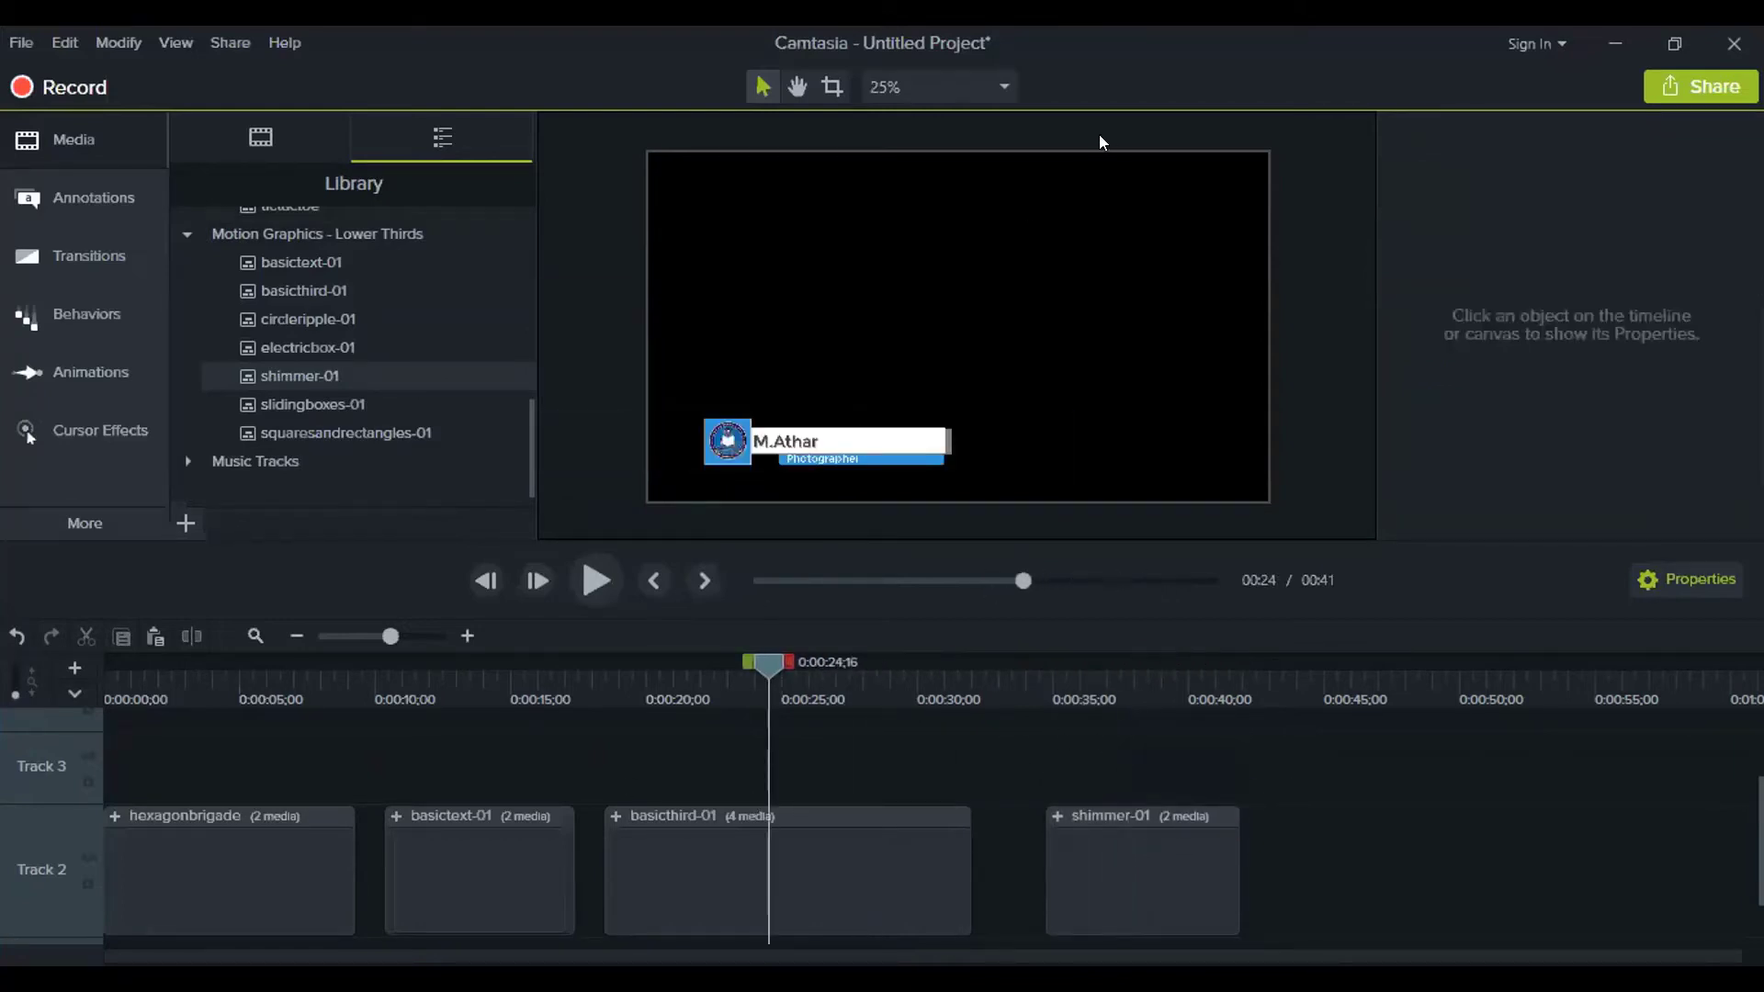
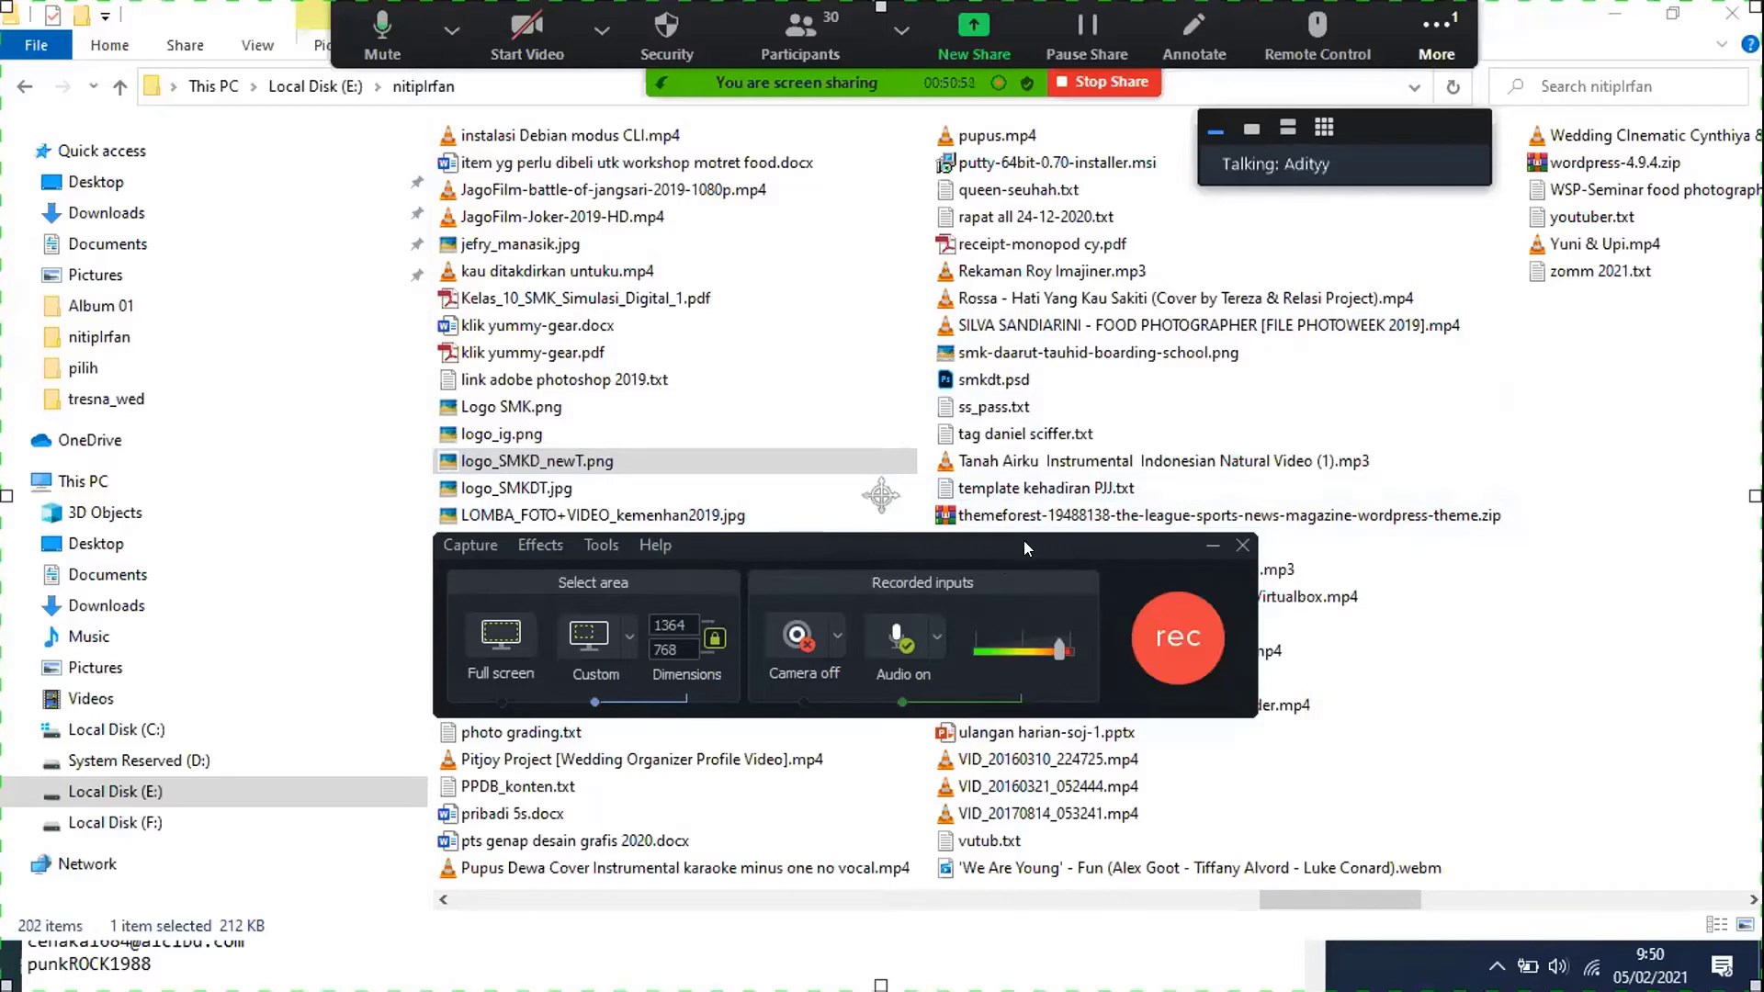
Shift the Camtasia Recorder toolbar a little to the right over the file folder
drag(1025, 548, 1044, 546)
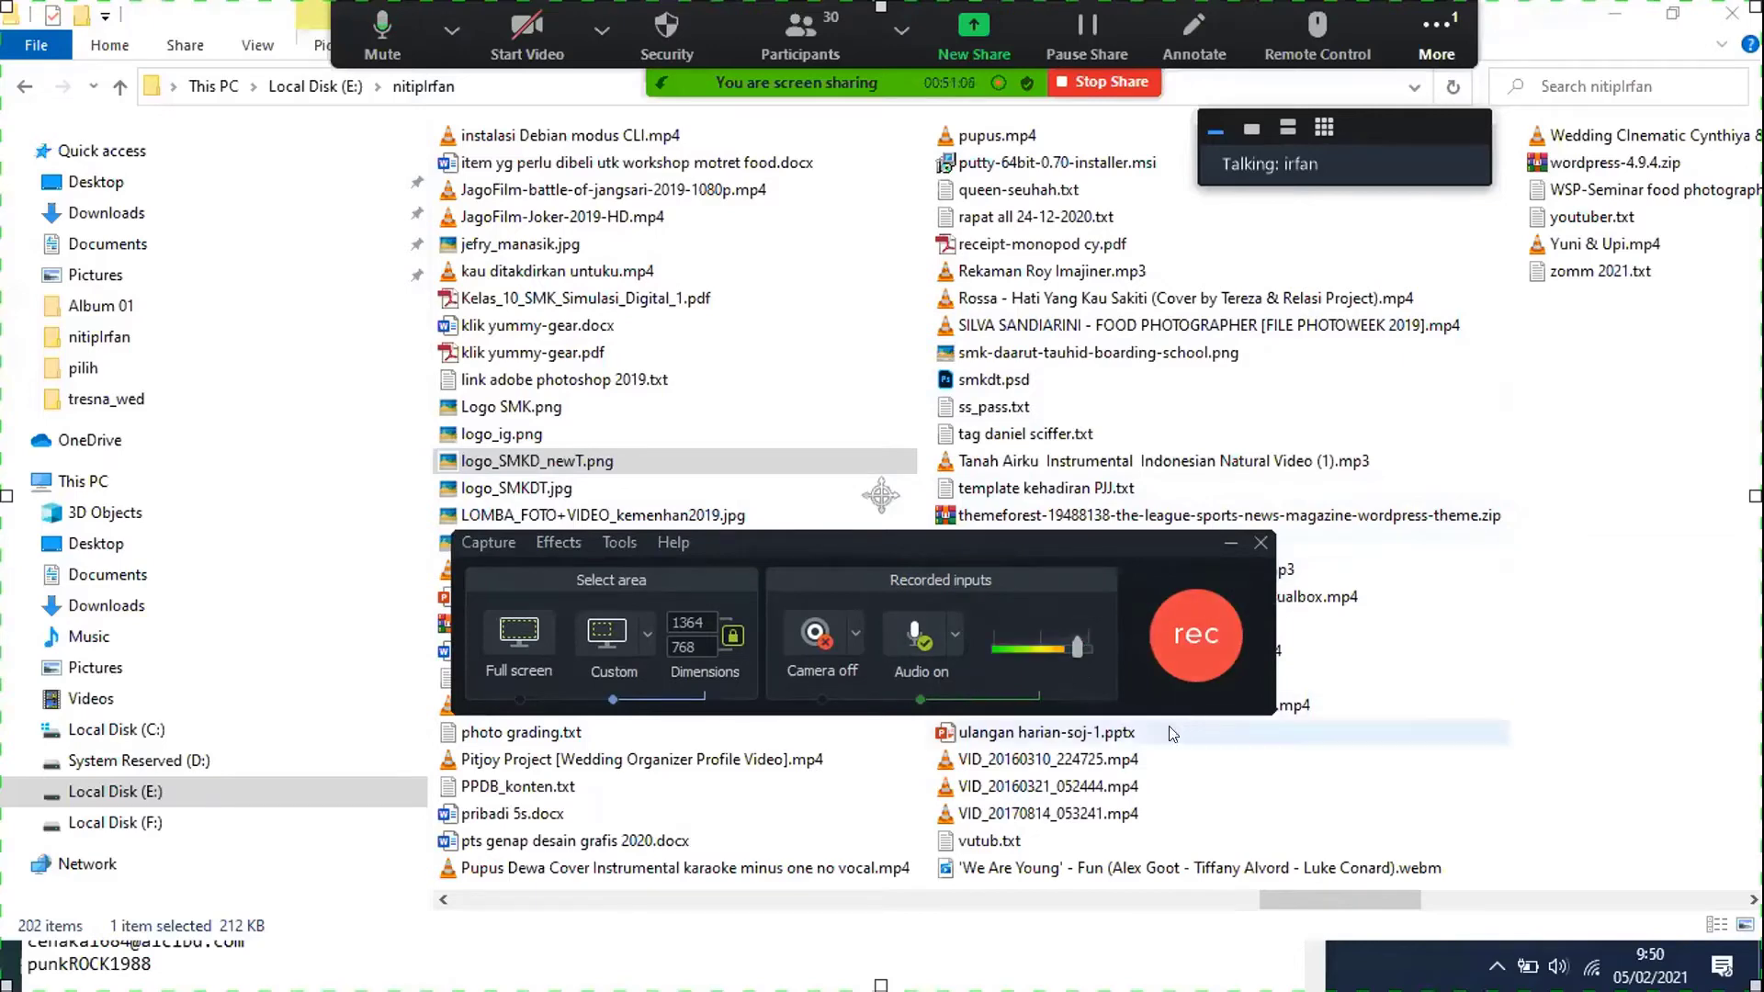
click(955, 641)
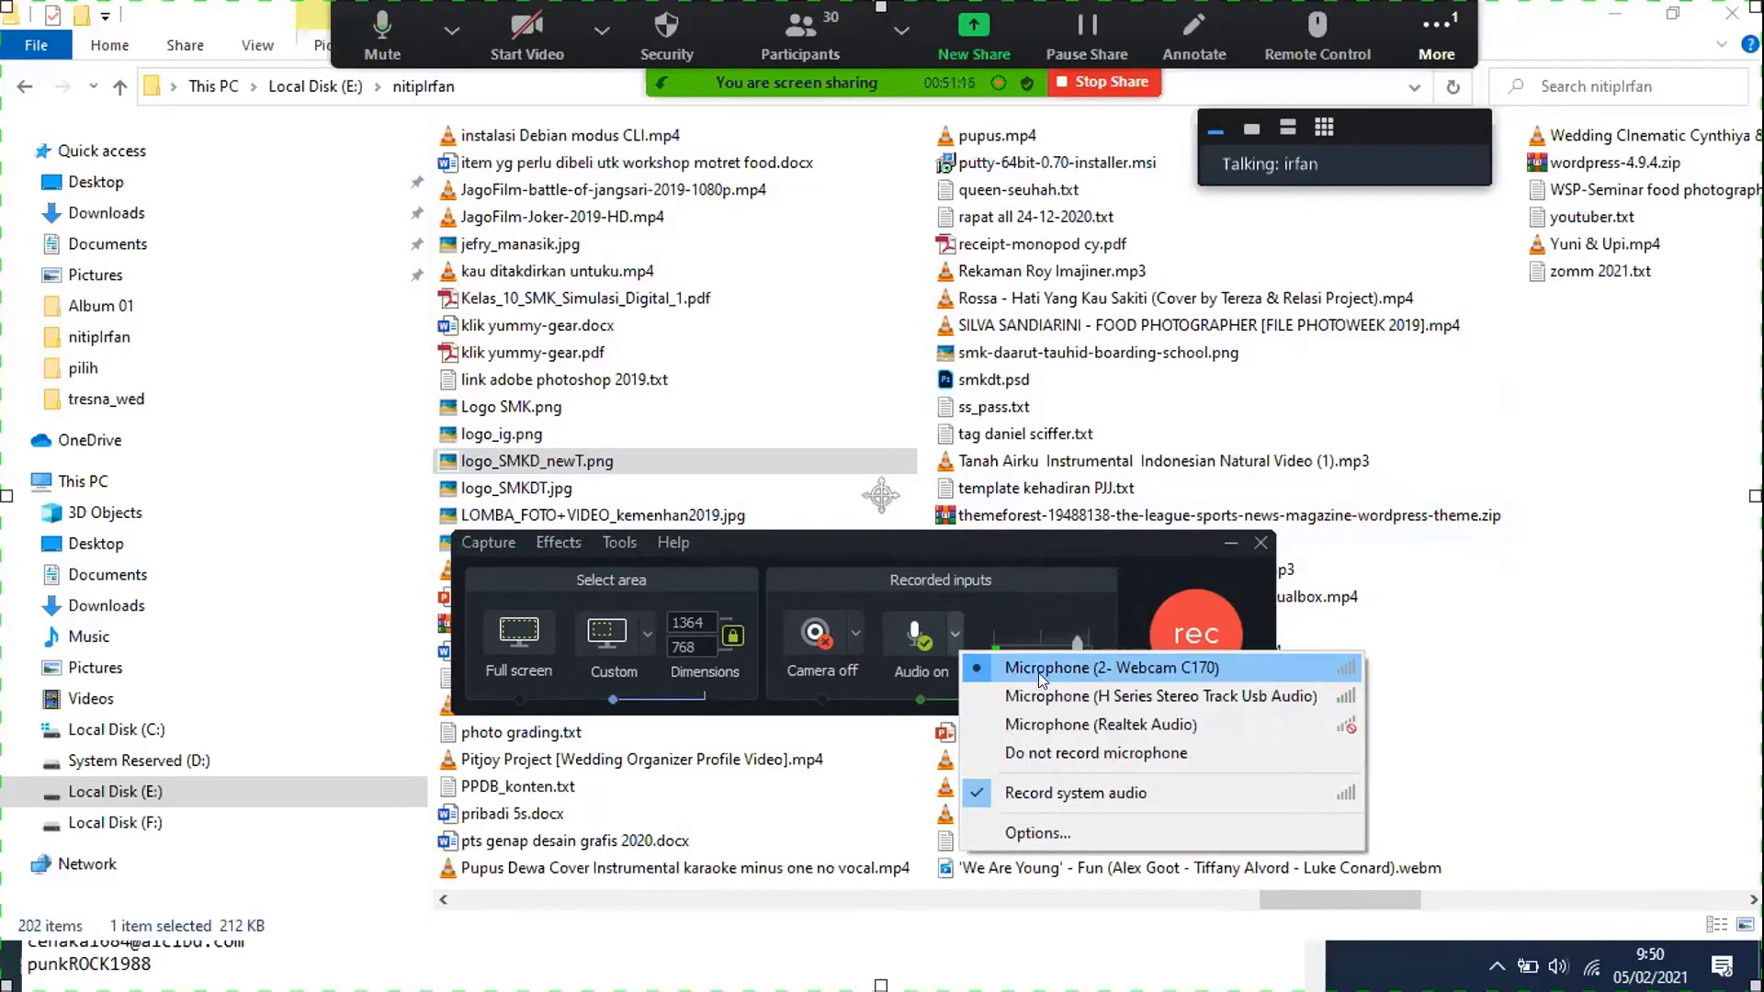
click(1107, 552)
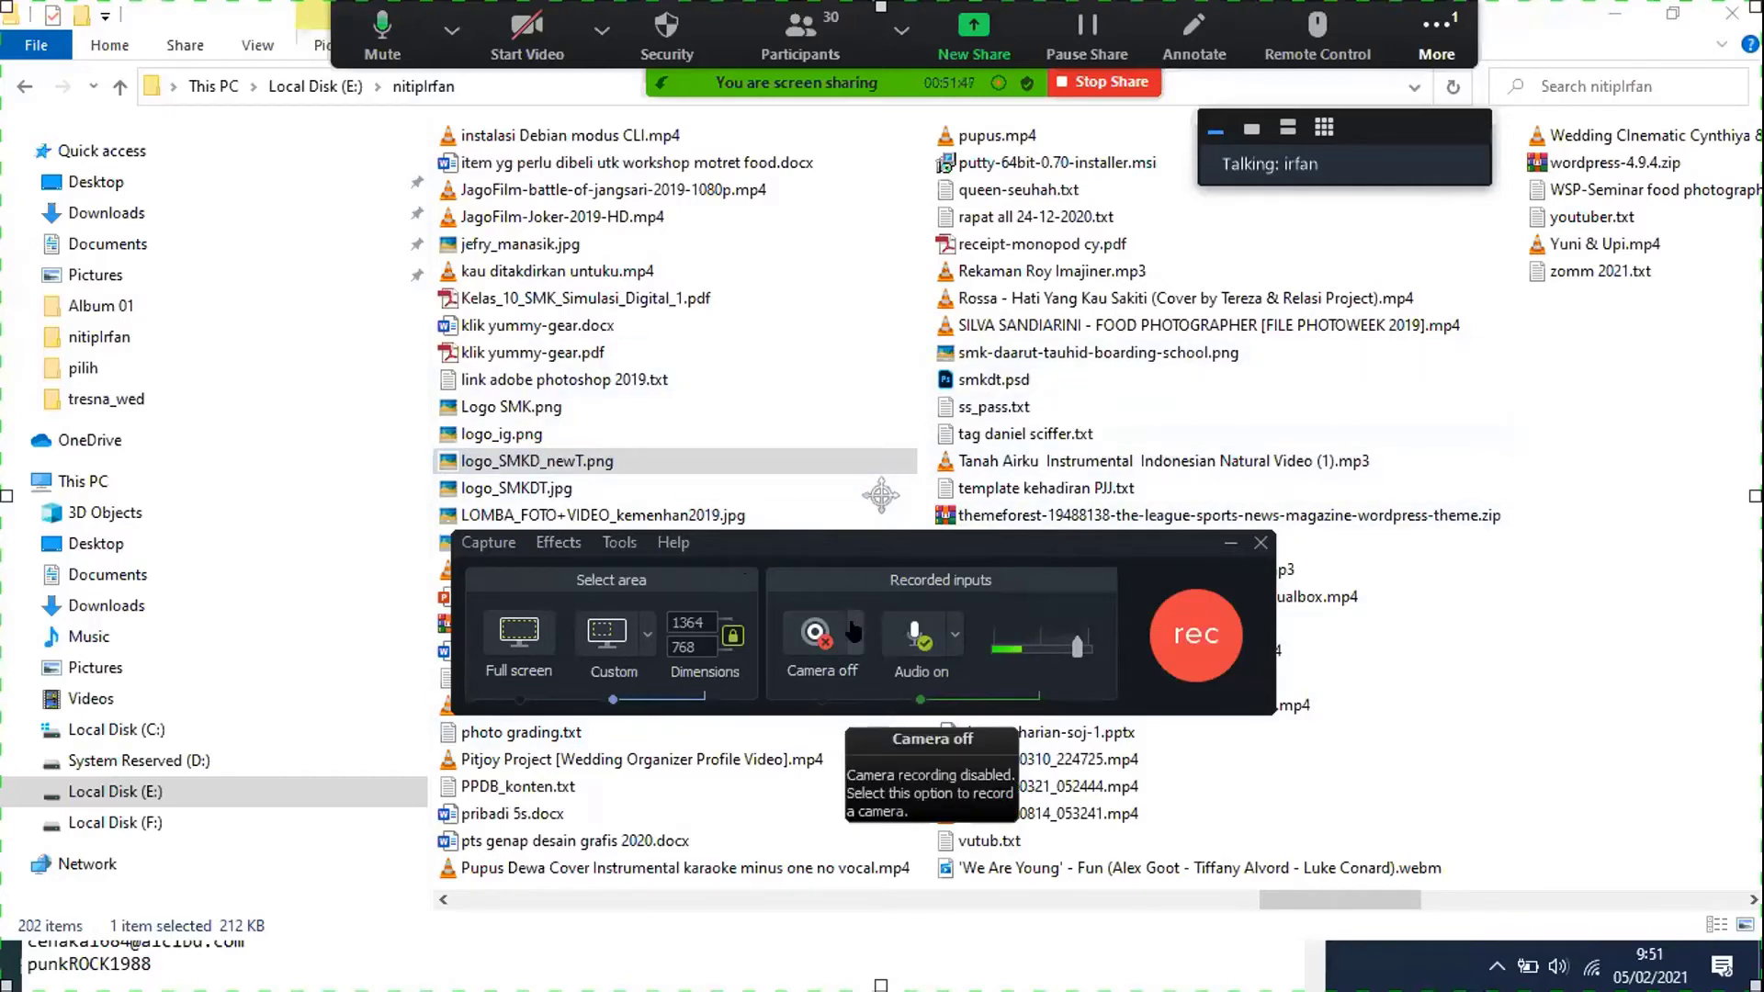
Choose Webcam C170 as the recording camera, then turn the camera back off
click(854, 633)
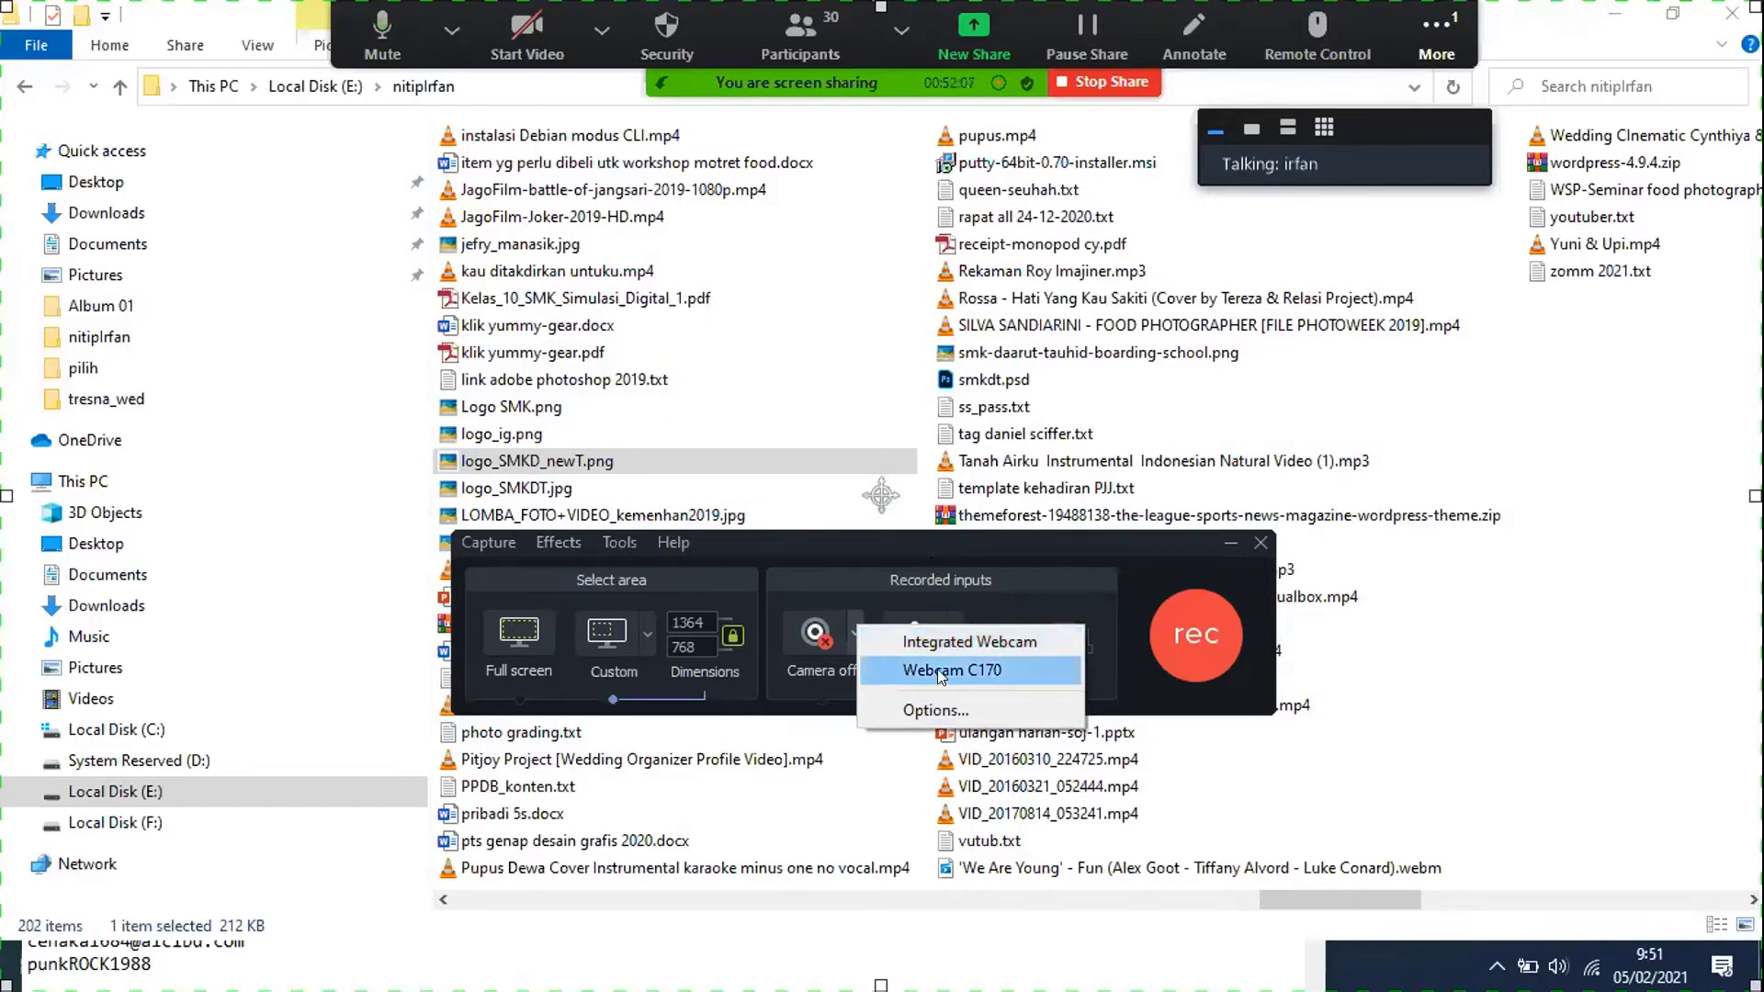
click(1018, 673)
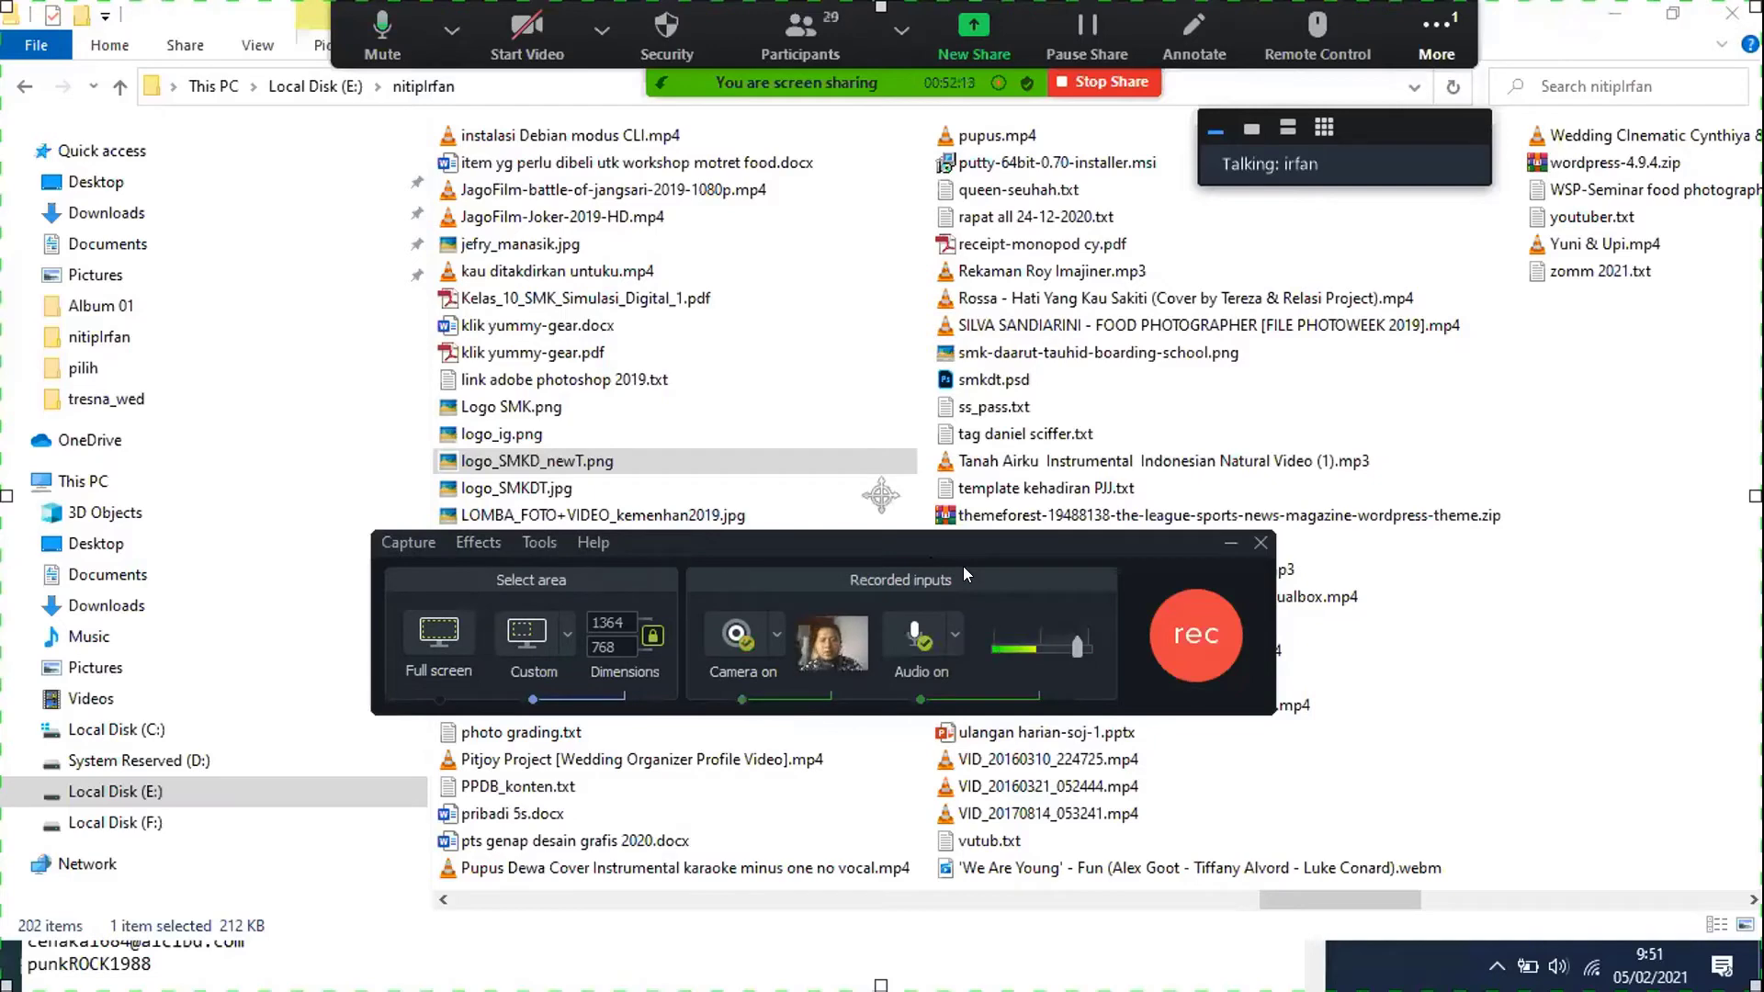
mouse_move(825, 630)
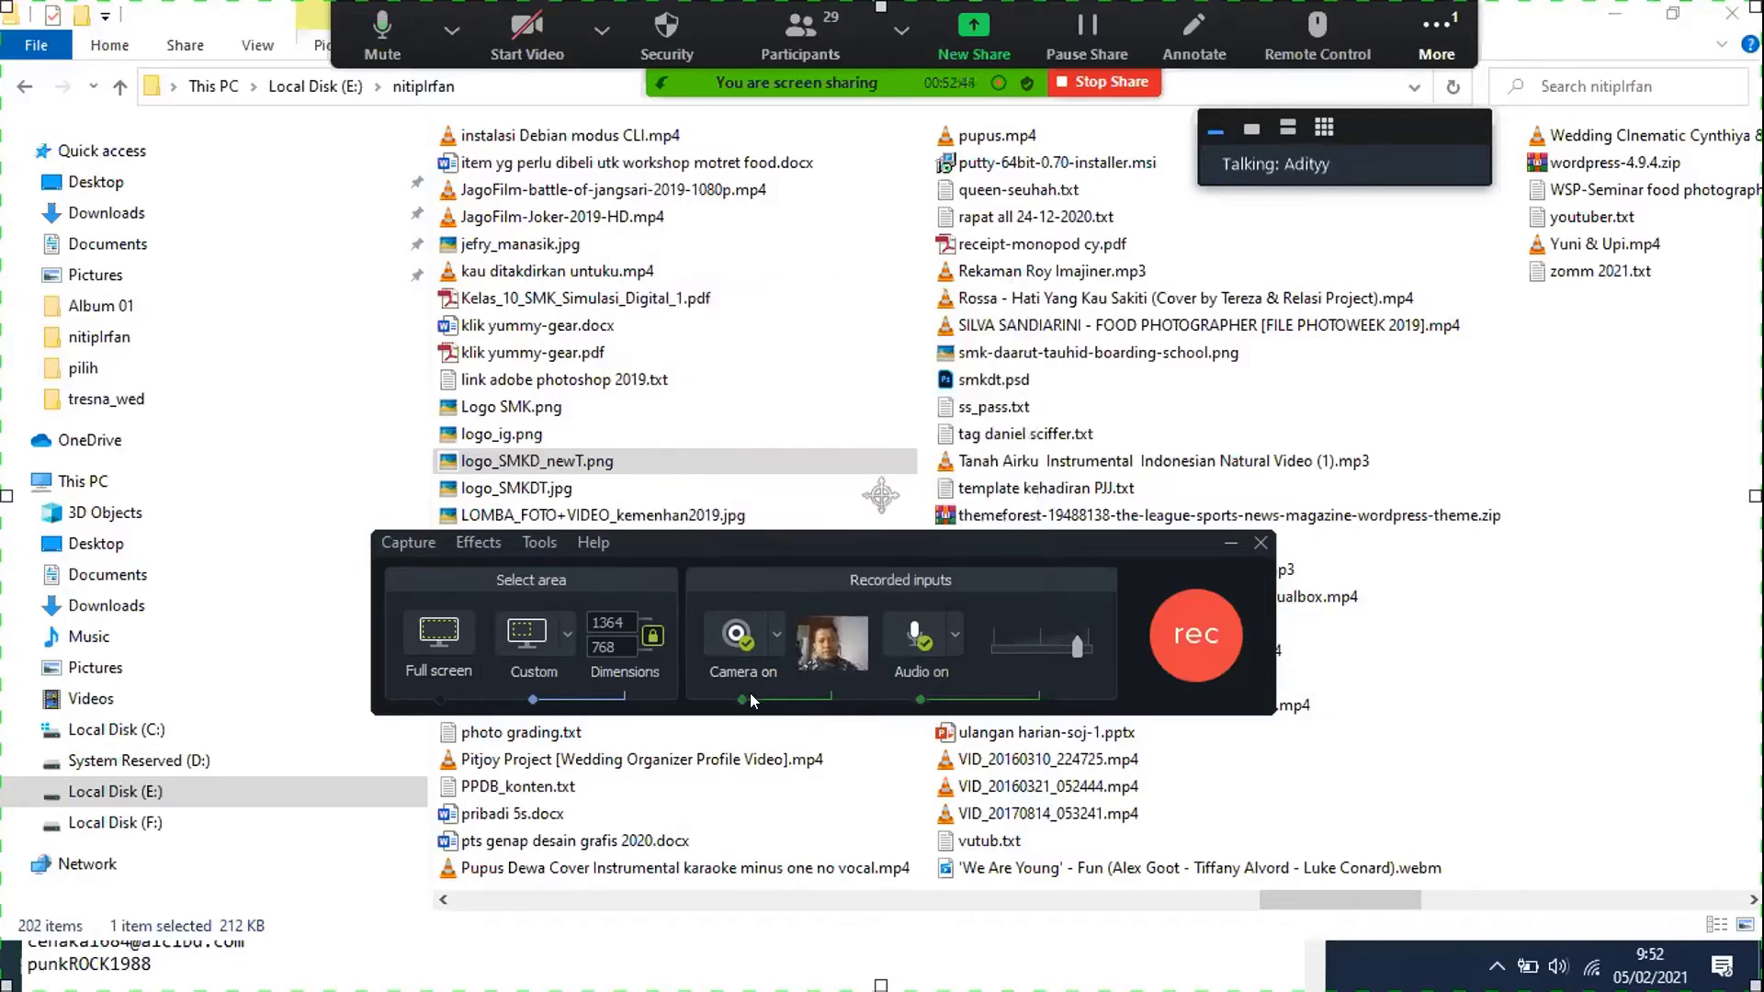
click(760, 651)
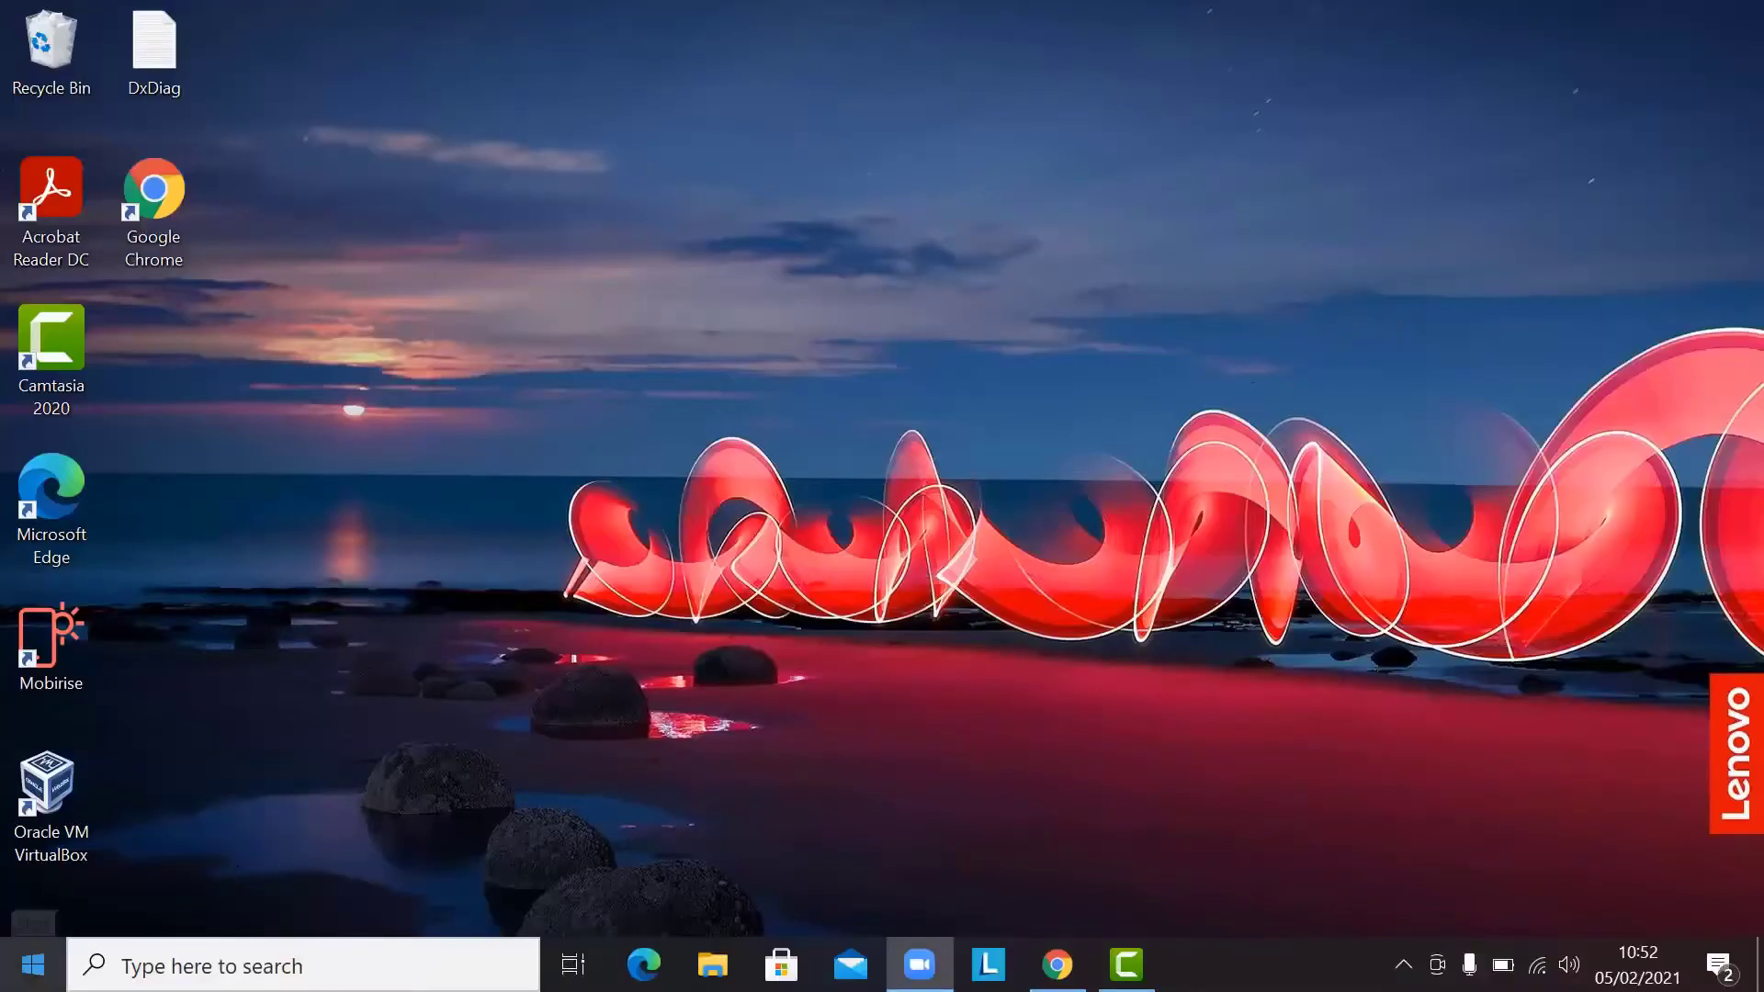
click(33, 965)
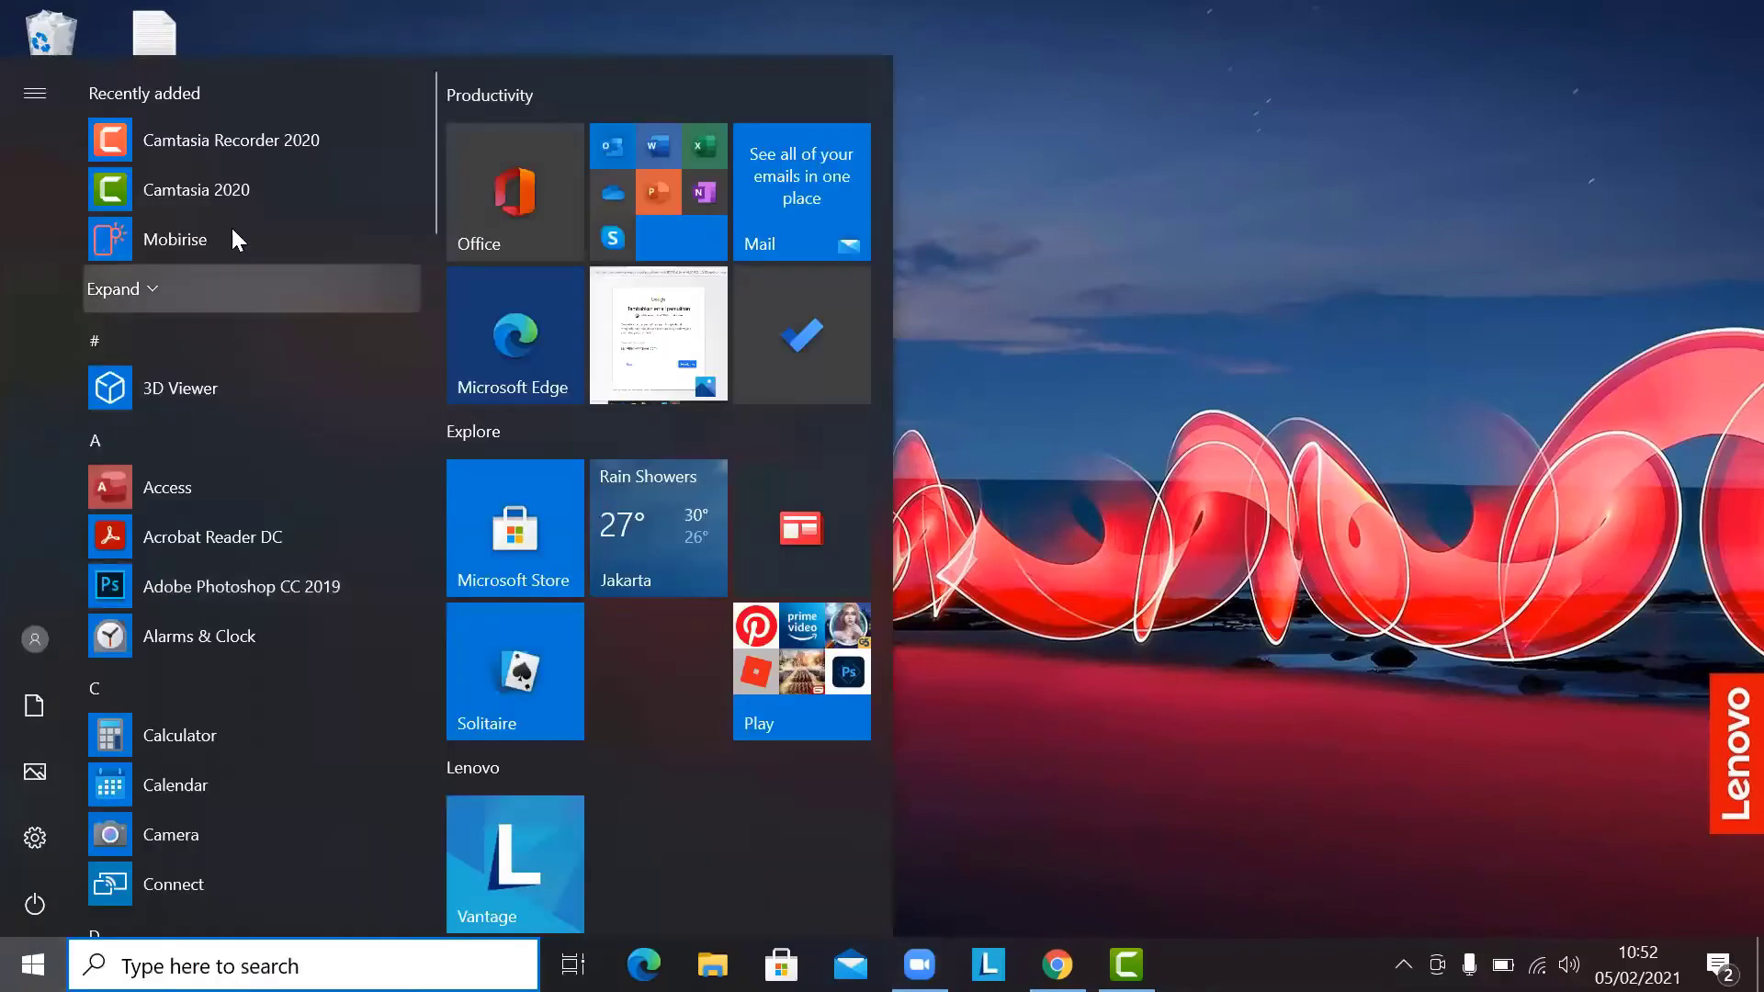
click(259, 143)
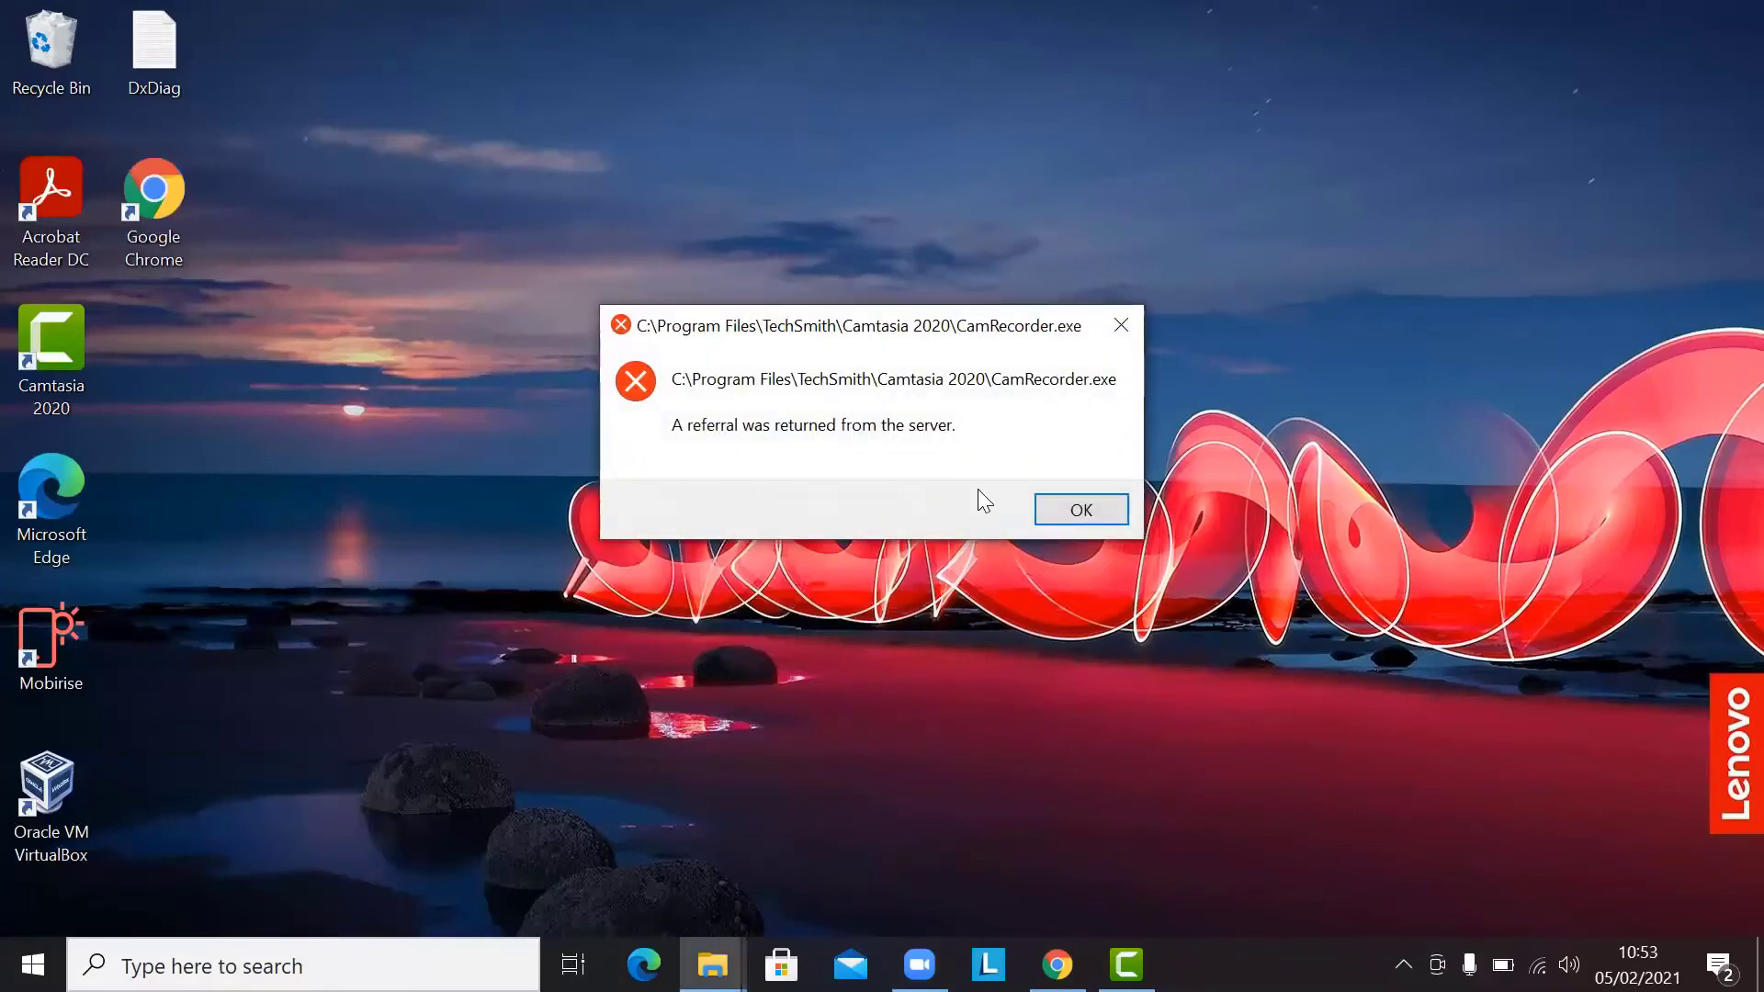
click(1065, 511)
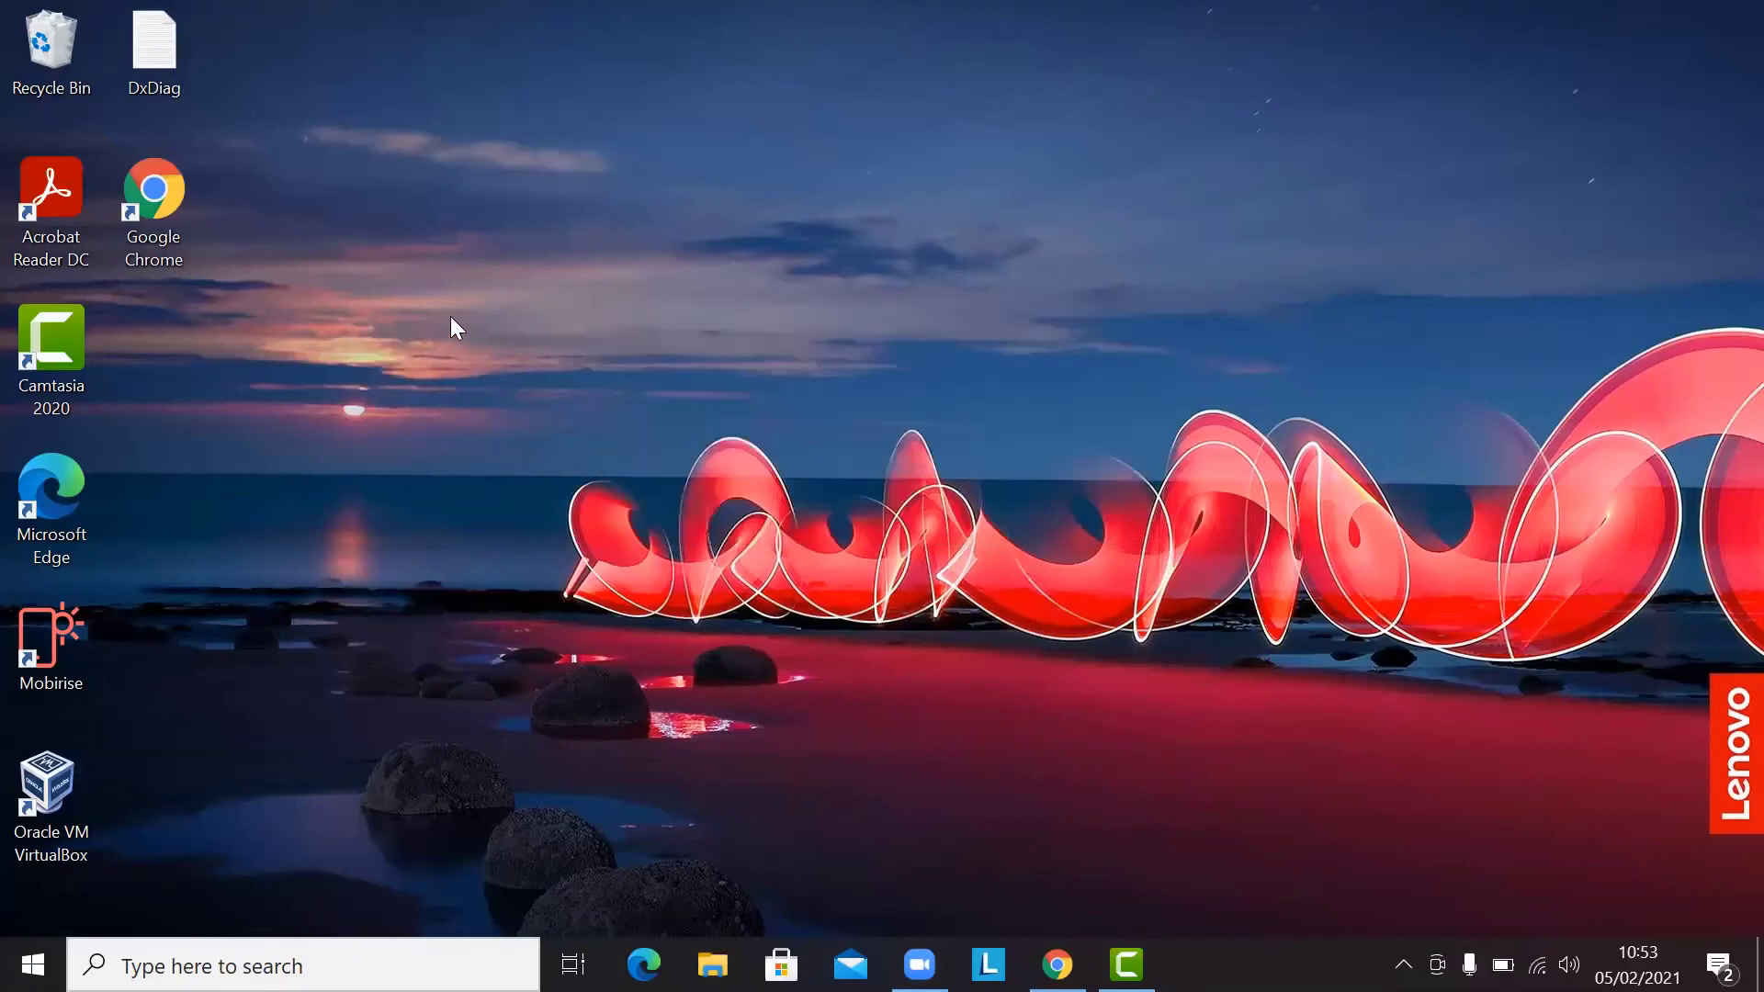
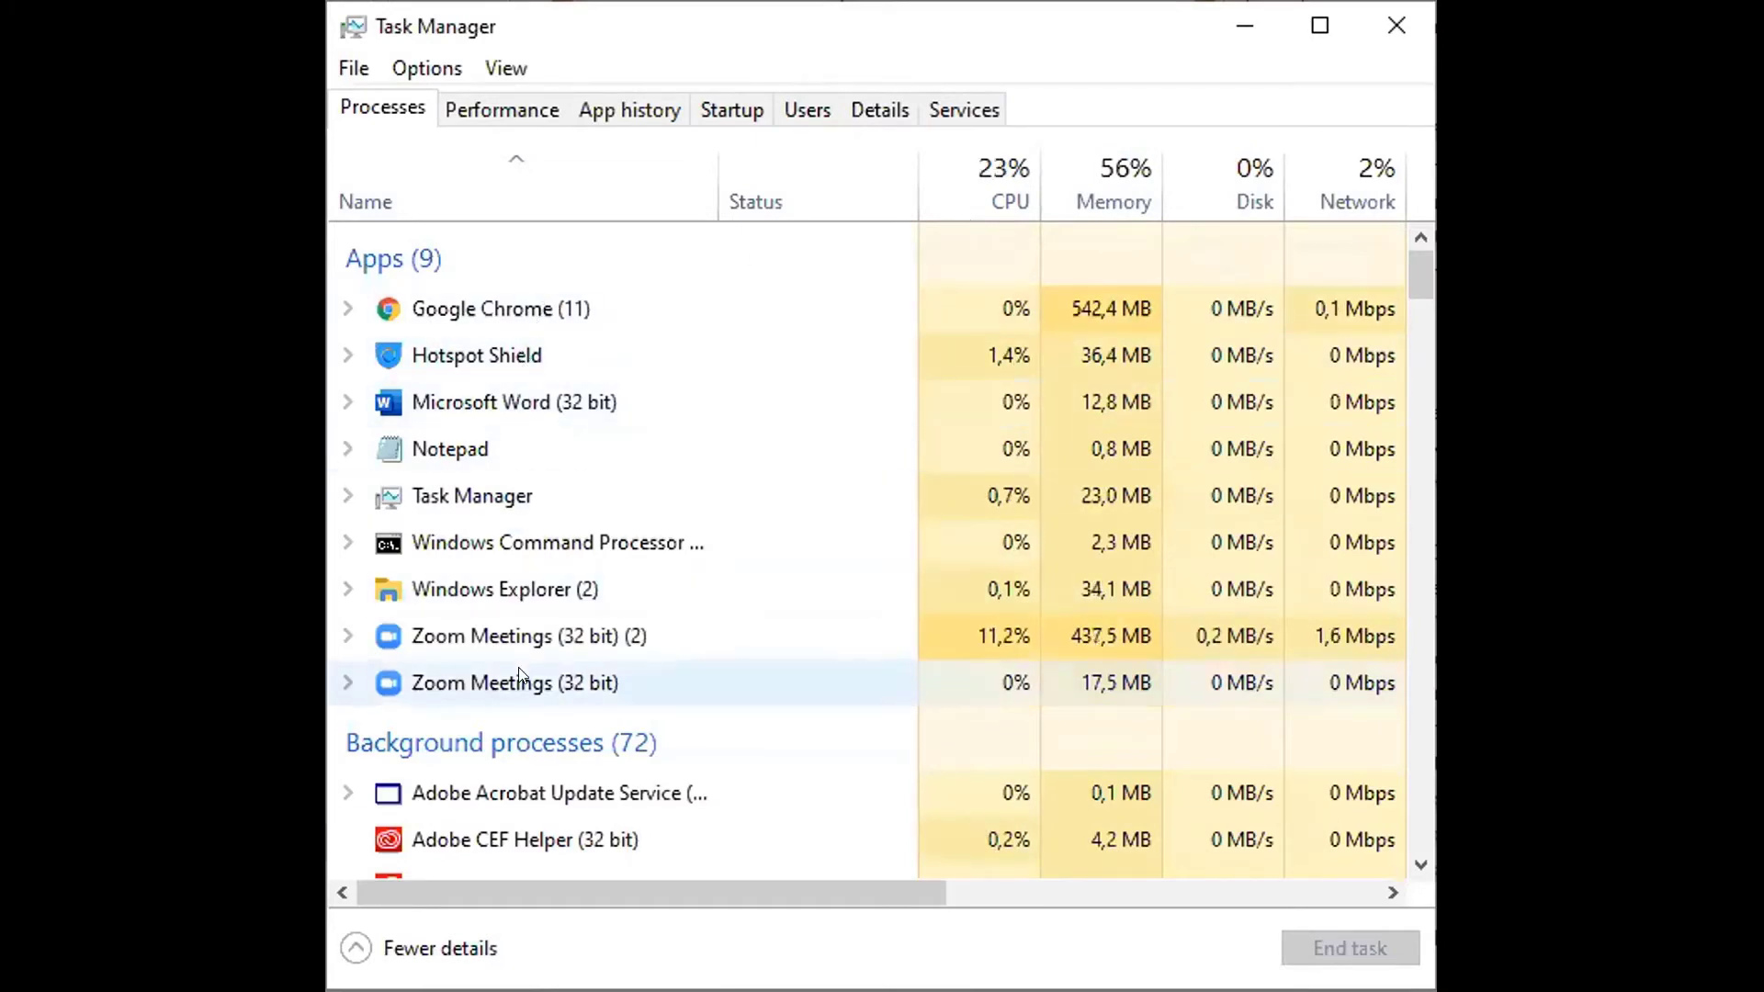
Scroll down and back up through the Task Manager process list
scroll(524, 735, down, 1)
scroll(514, 760, up, 1)
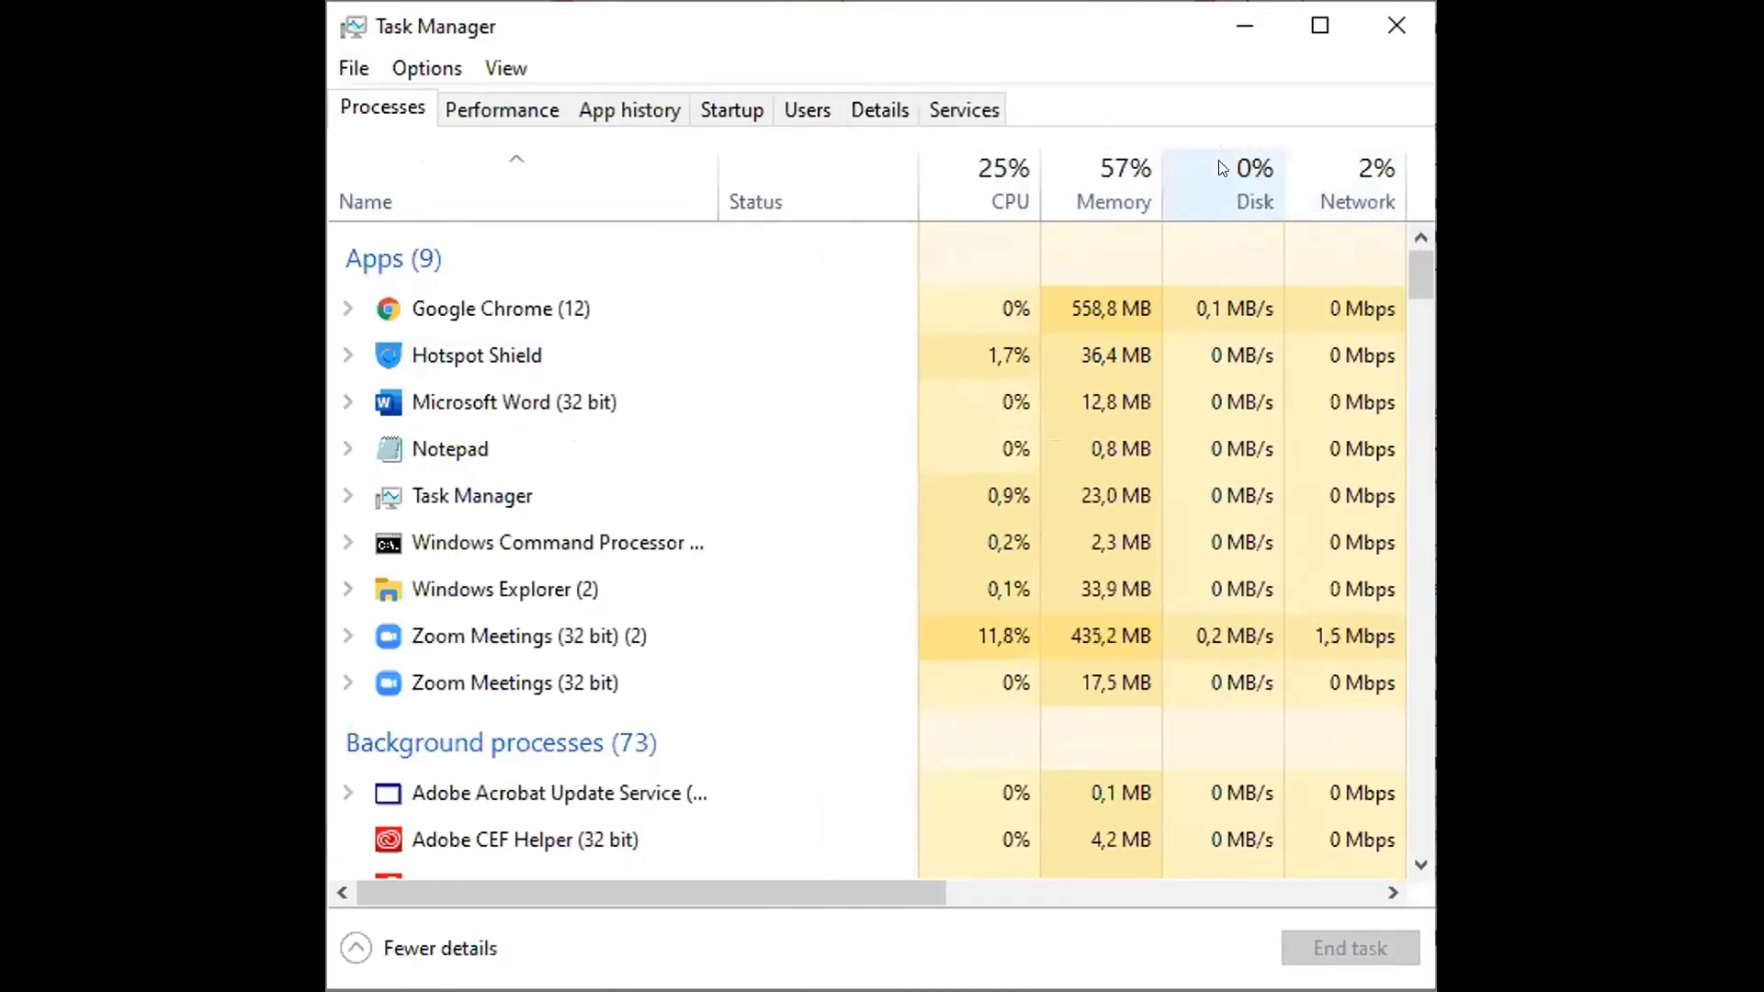
Sort processes by Disk, flip to ascending order, and browse the reordered list
click(1102, 176)
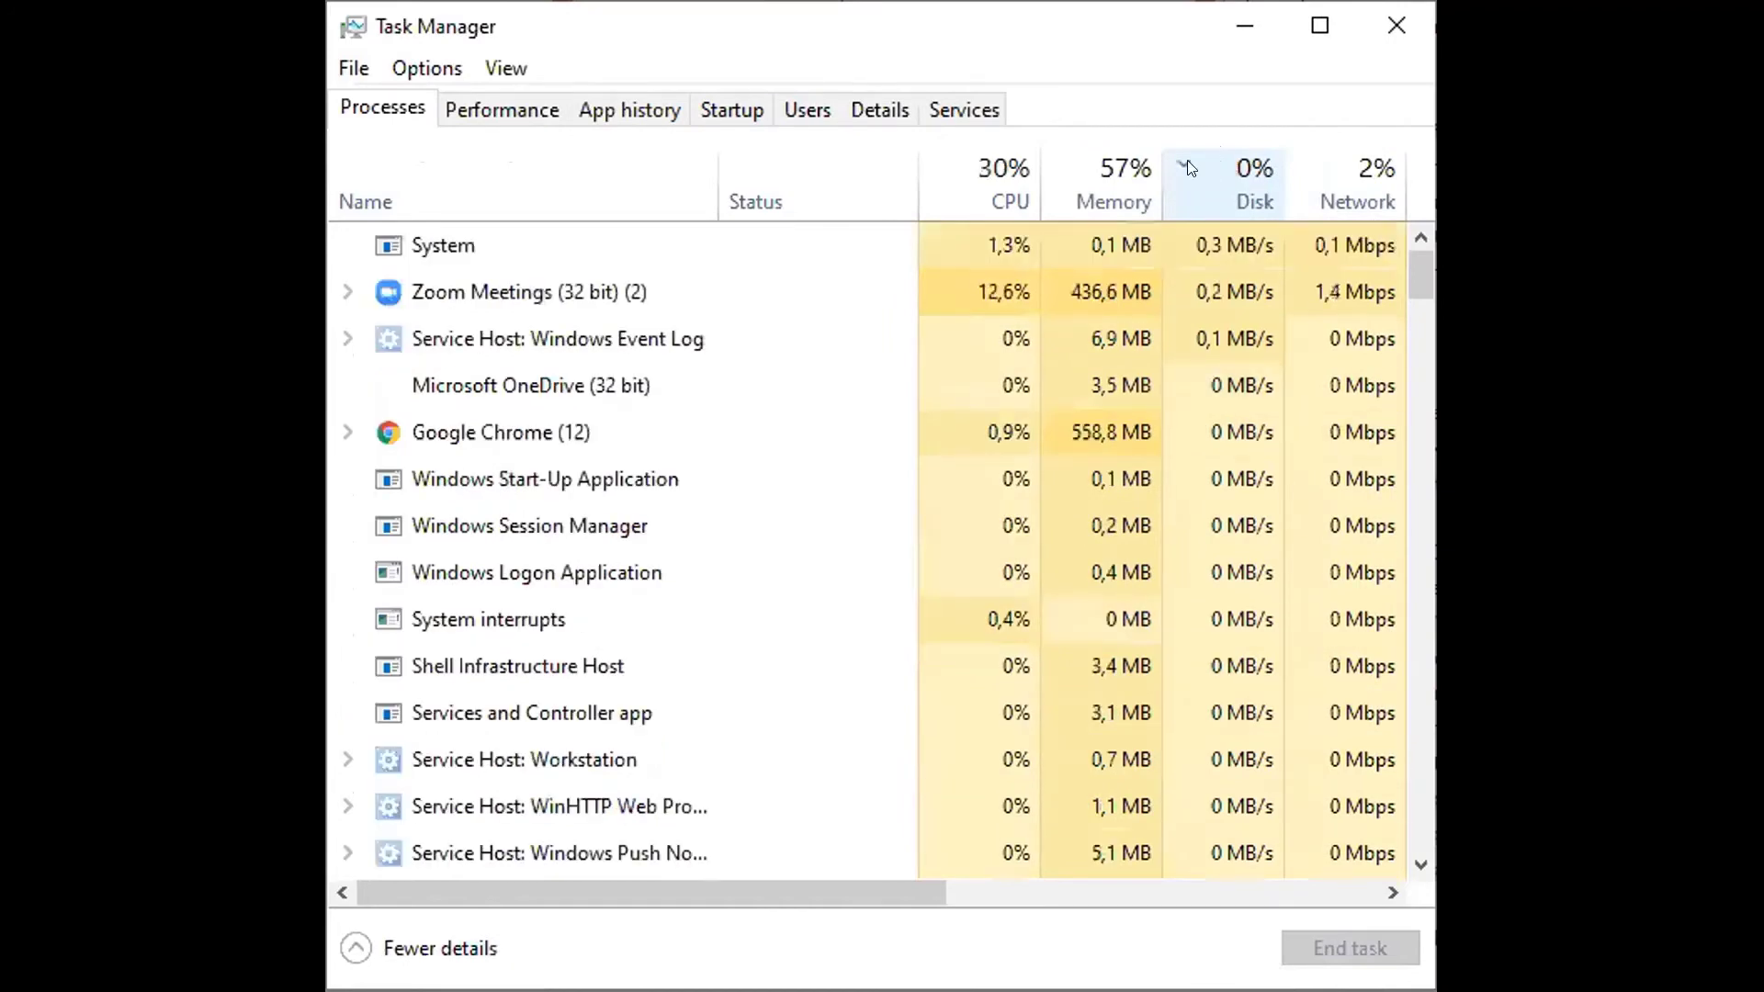
click(1189, 168)
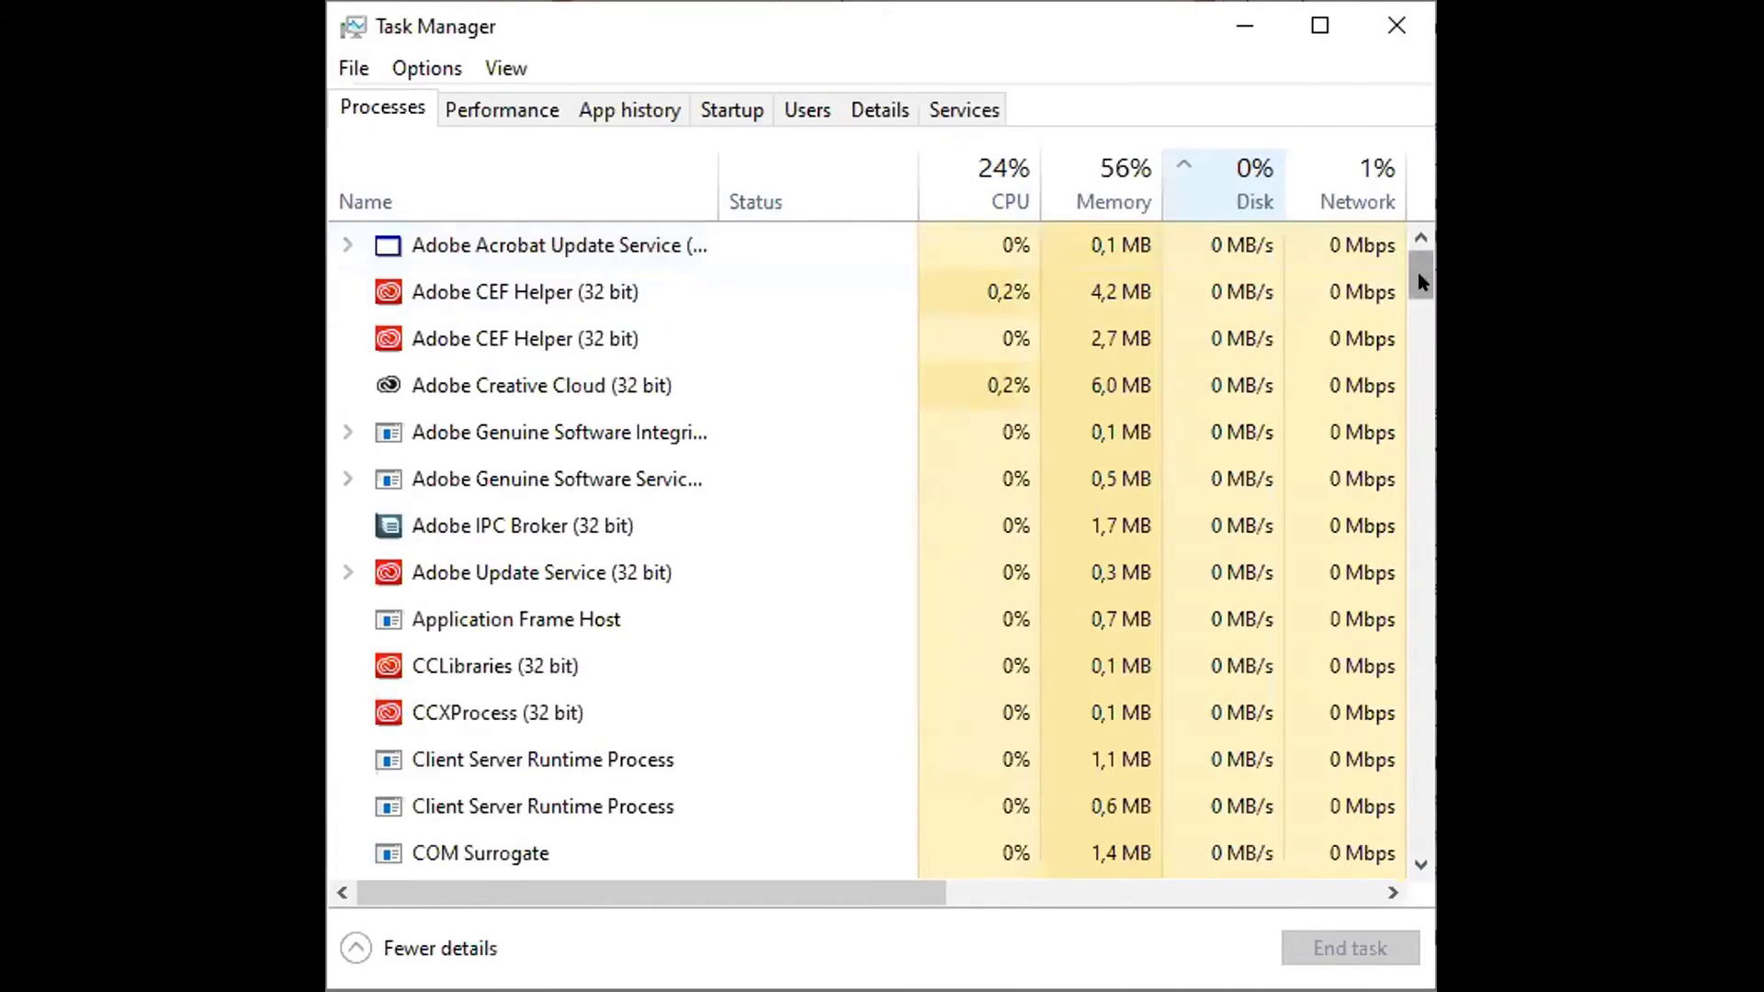
drag(1420, 283, 1364, 237)
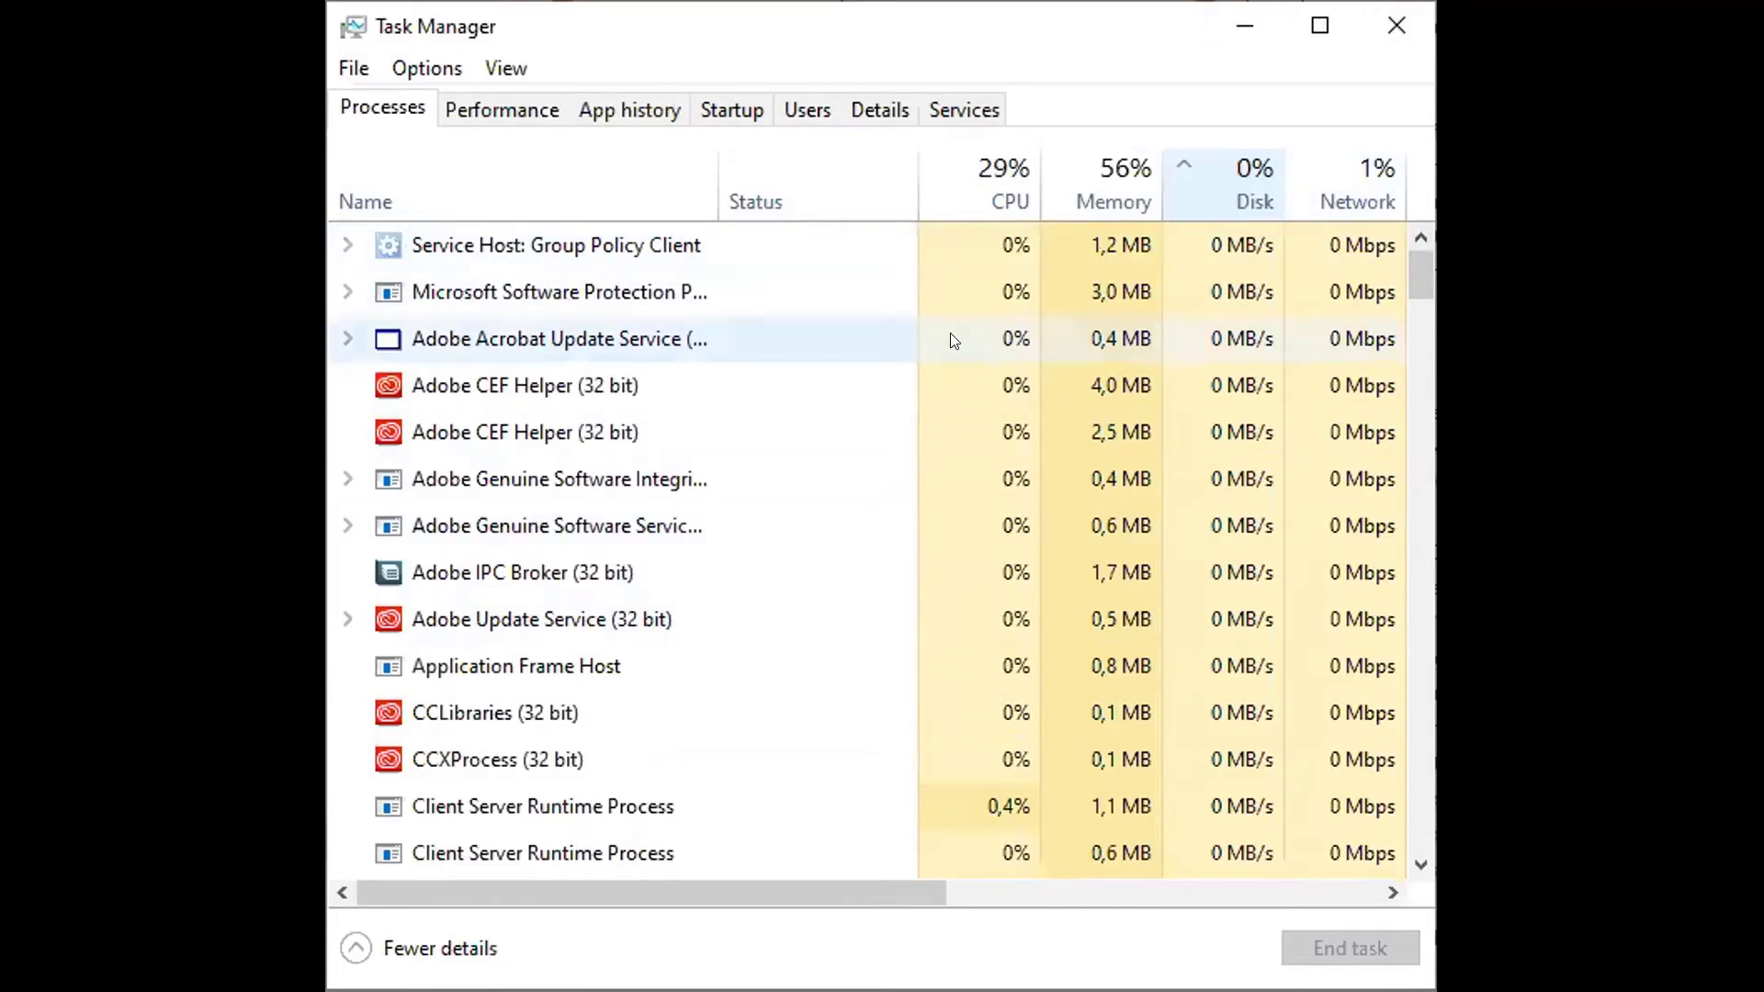
scroll(955, 358, down, 1)
scroll(963, 380, up, 1)
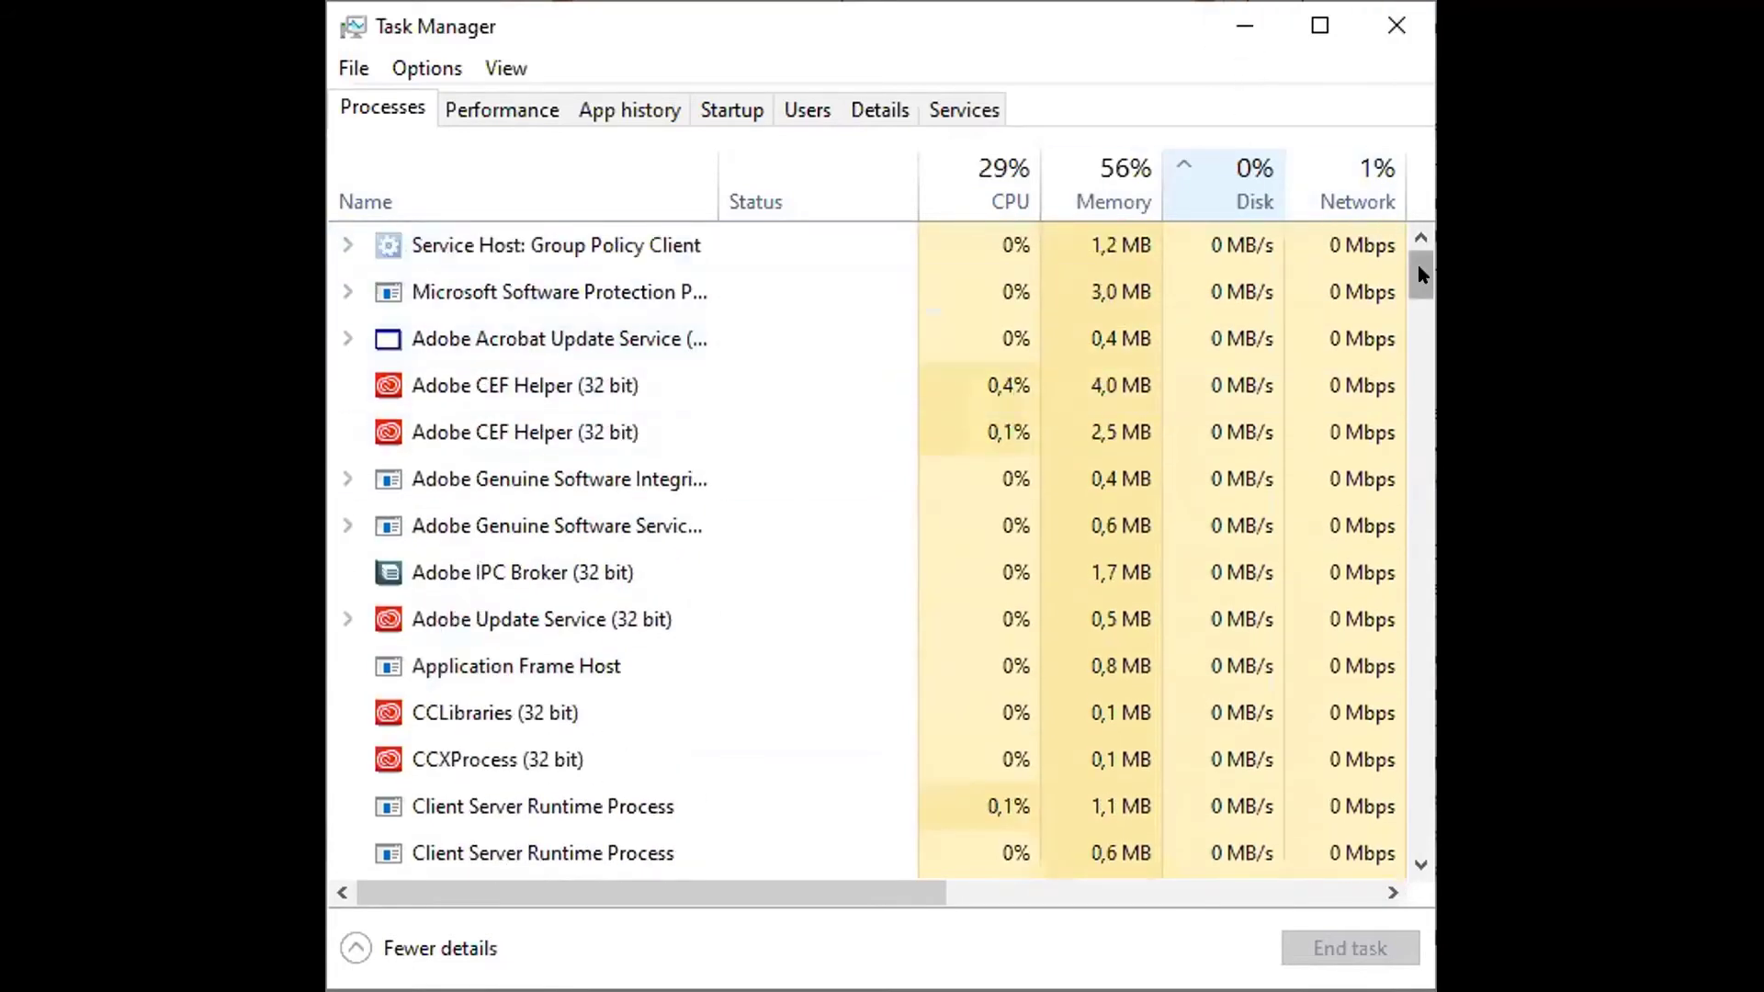
drag(1418, 265, 1346, 230)
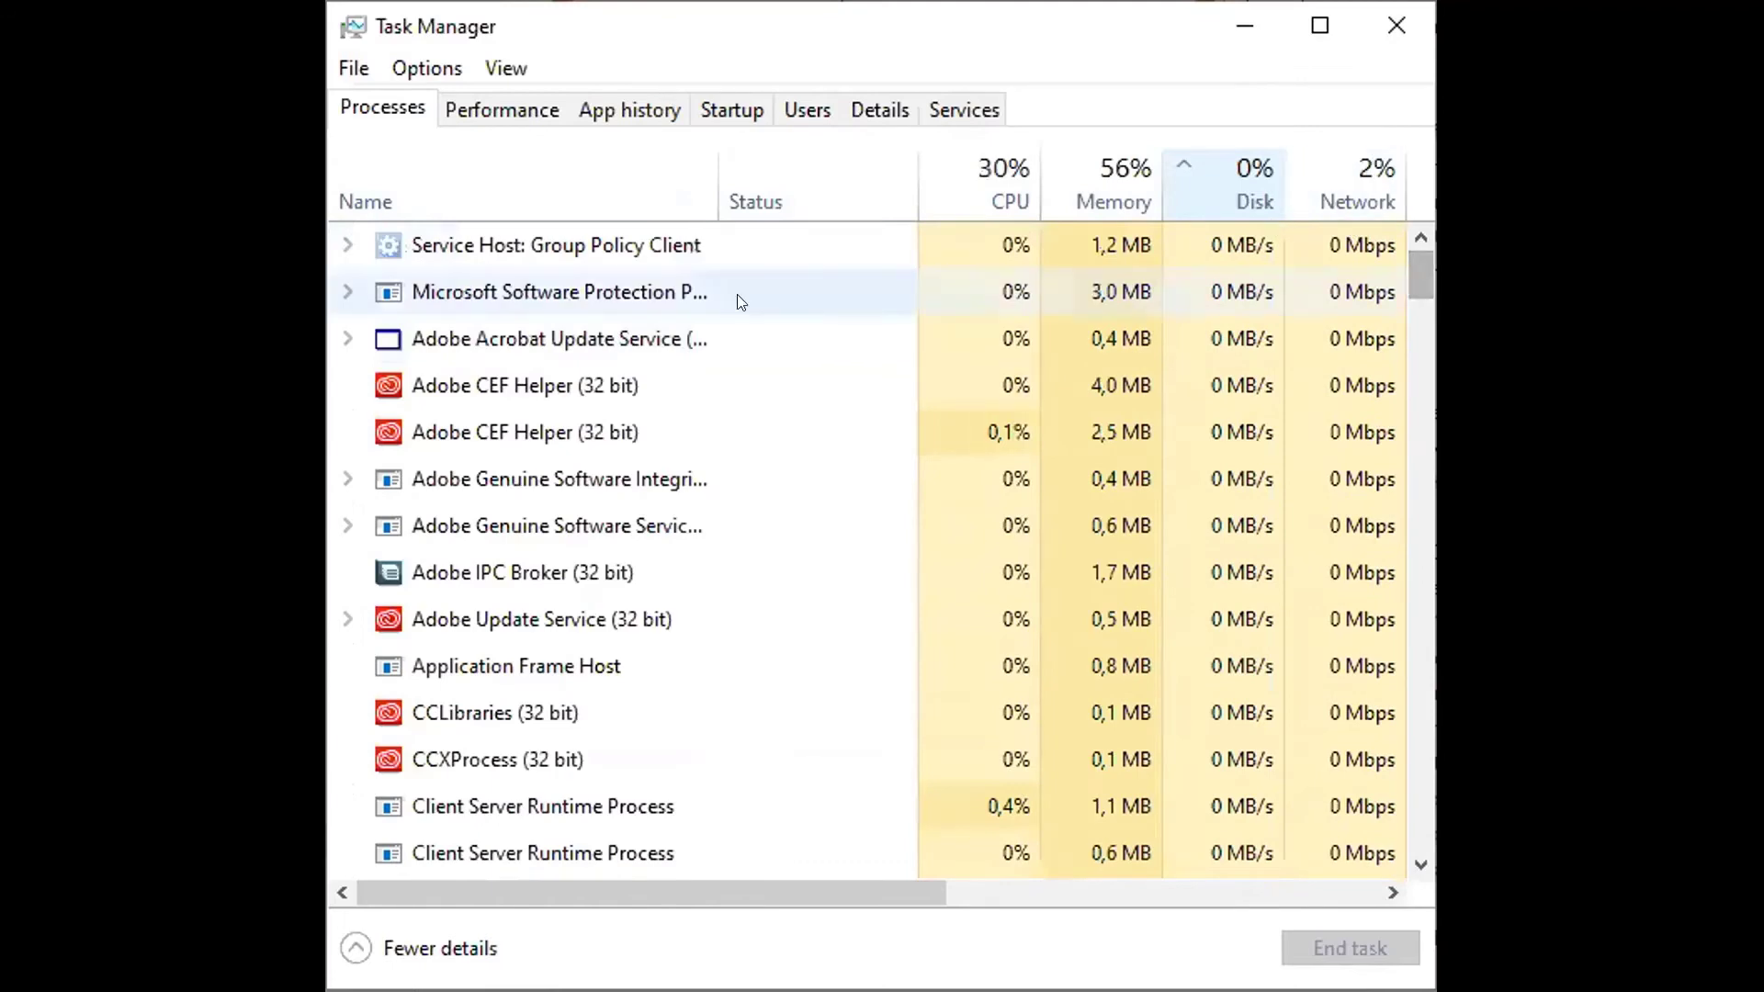
Show the Performance tab's Memory page maximized: 4,4 of 7,9 GB used, 2400 MHz
click(520, 112)
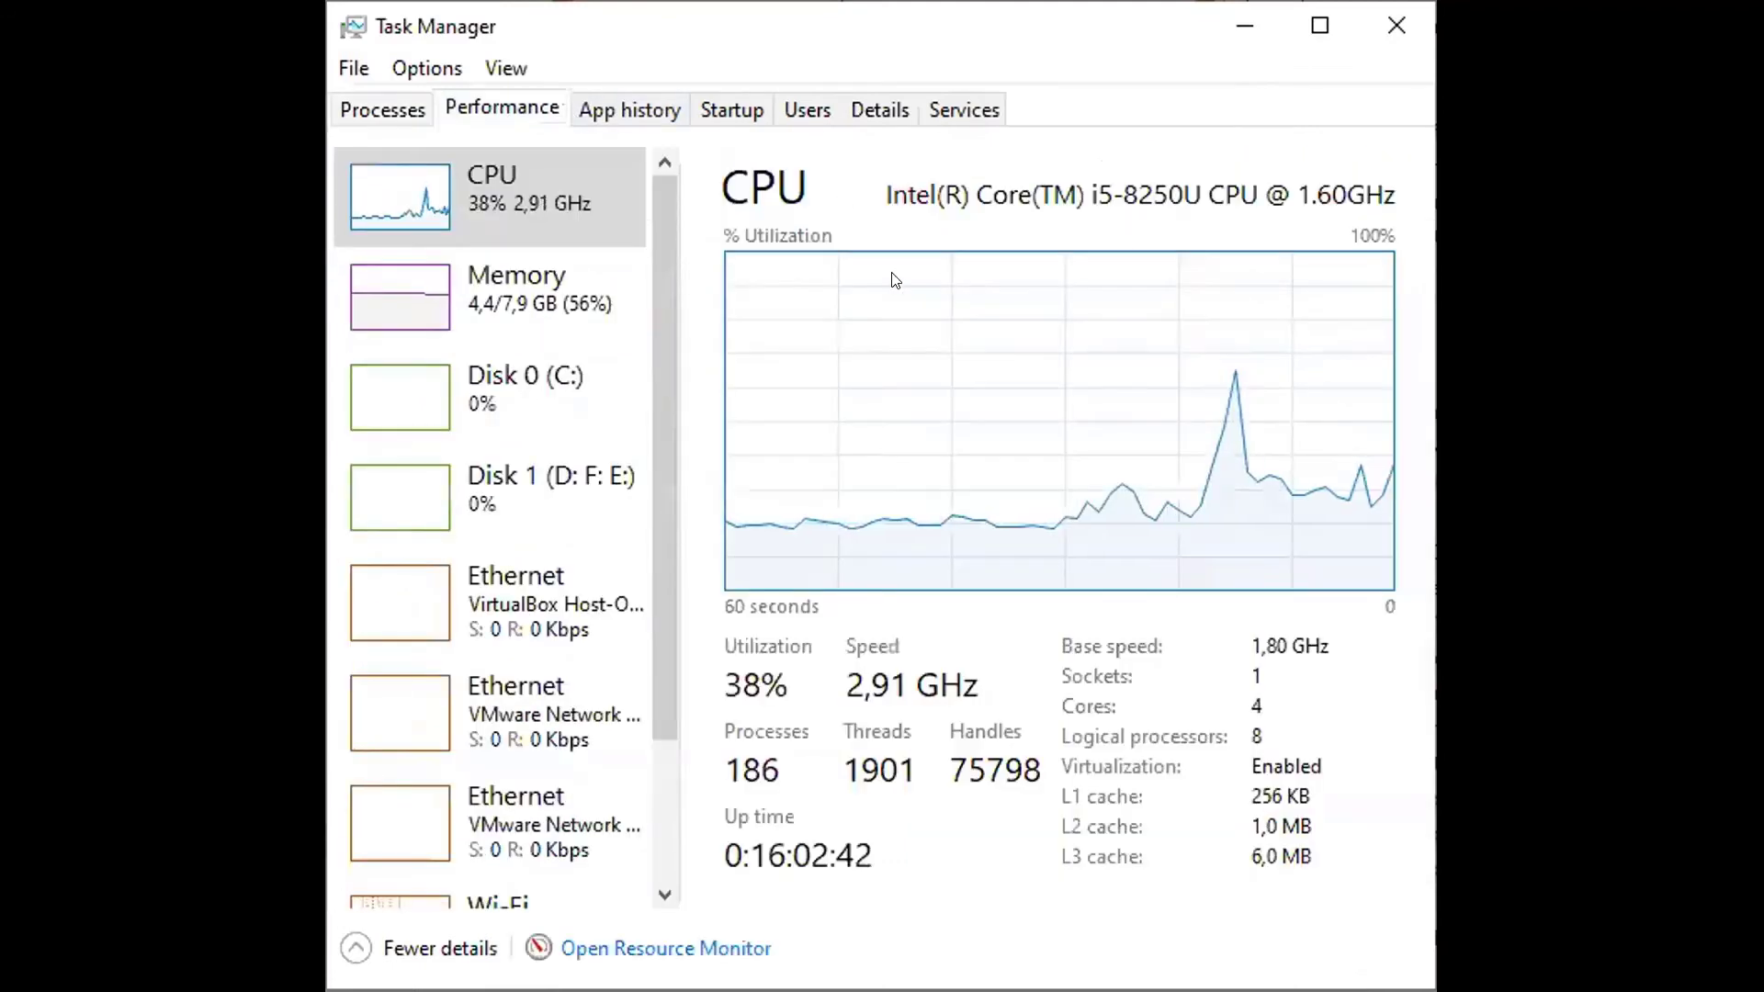
click(520, 305)
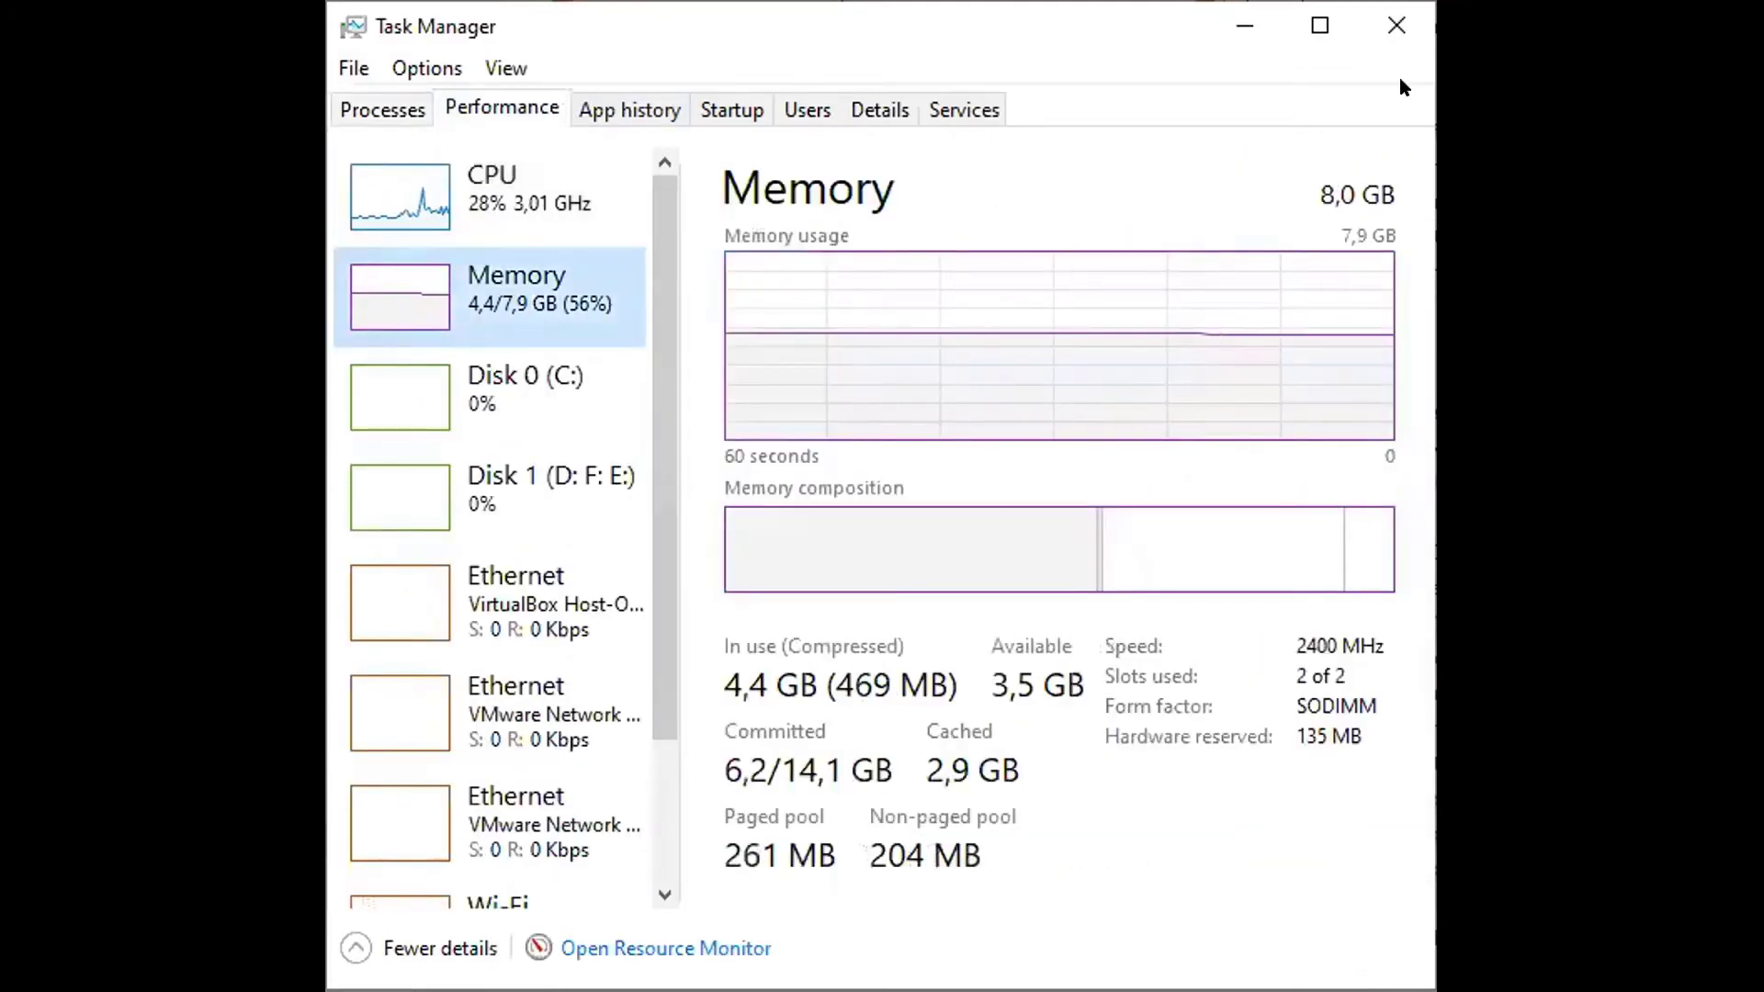
click(1322, 27)
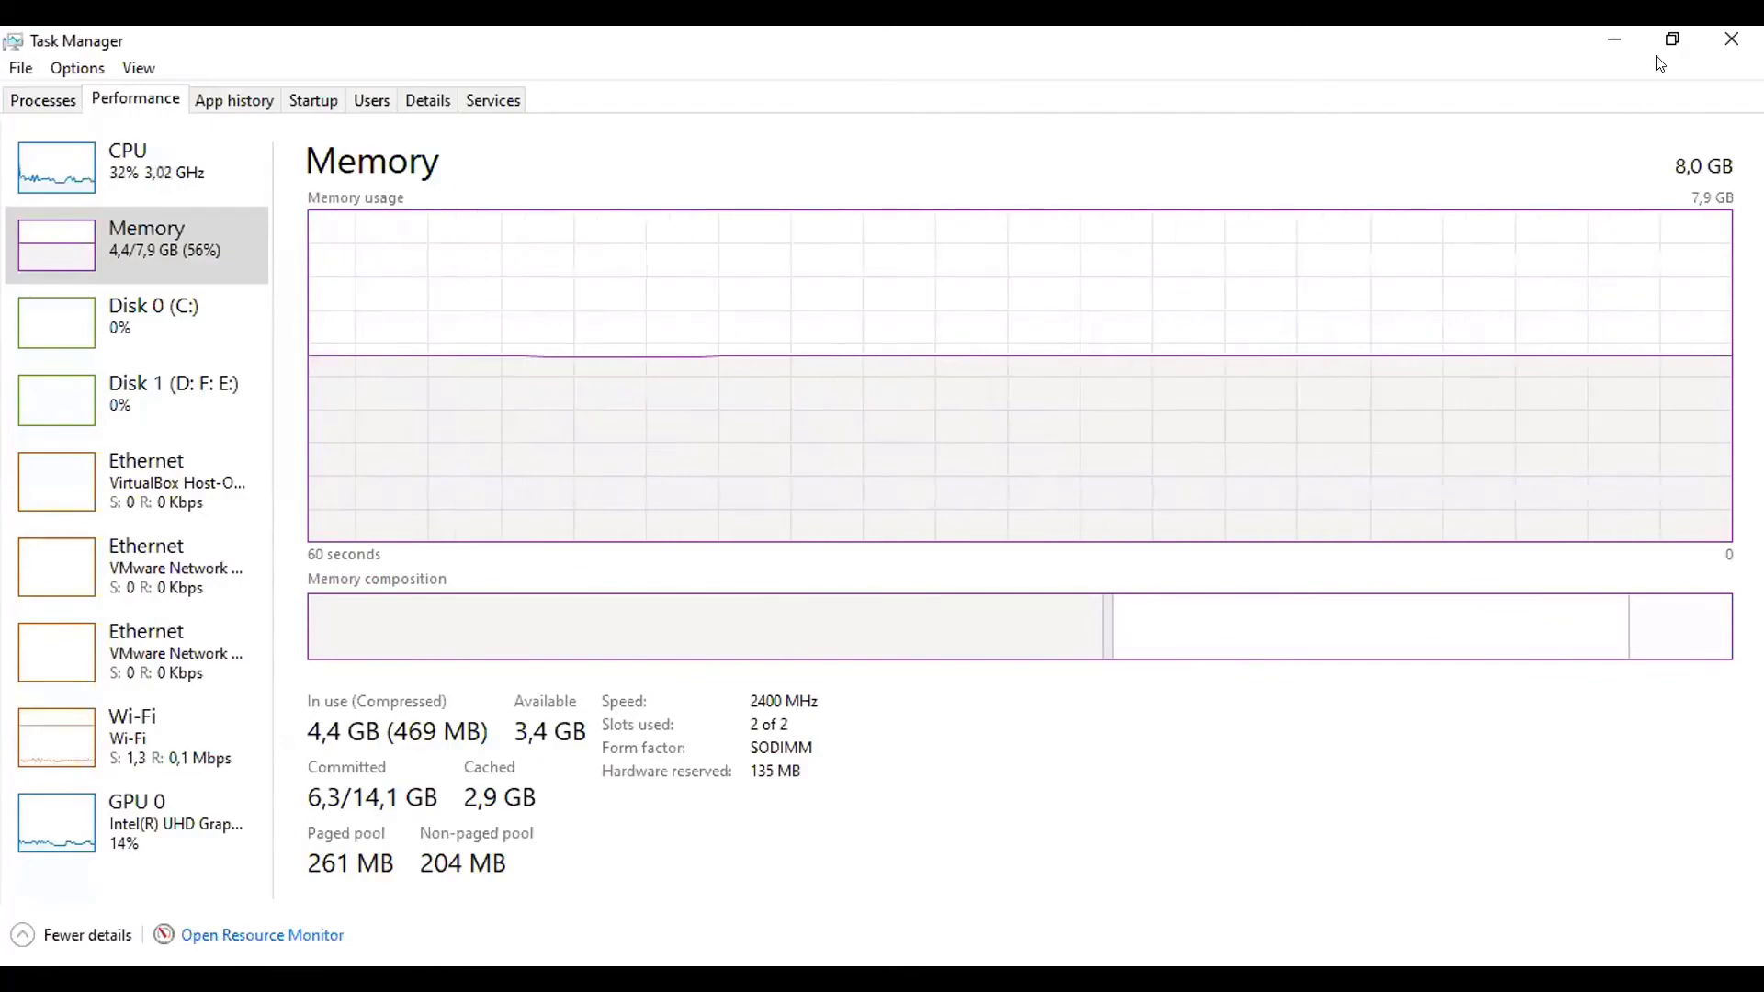
click(1672, 39)
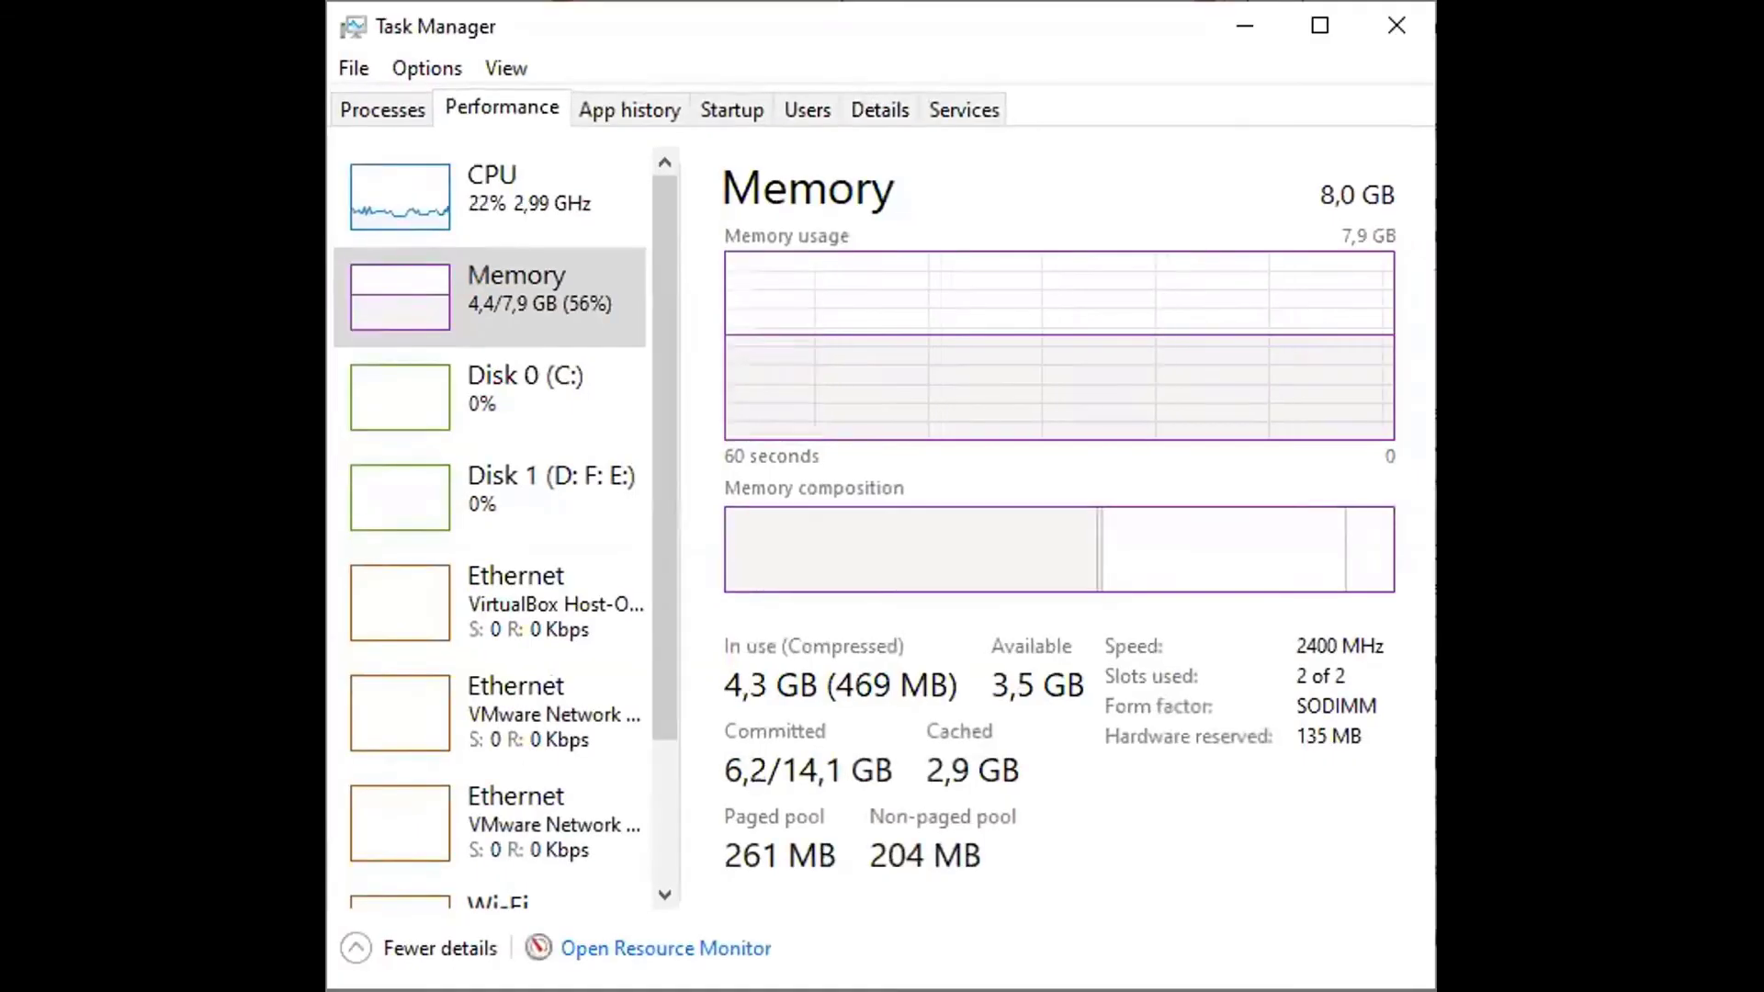
click(1321, 27)
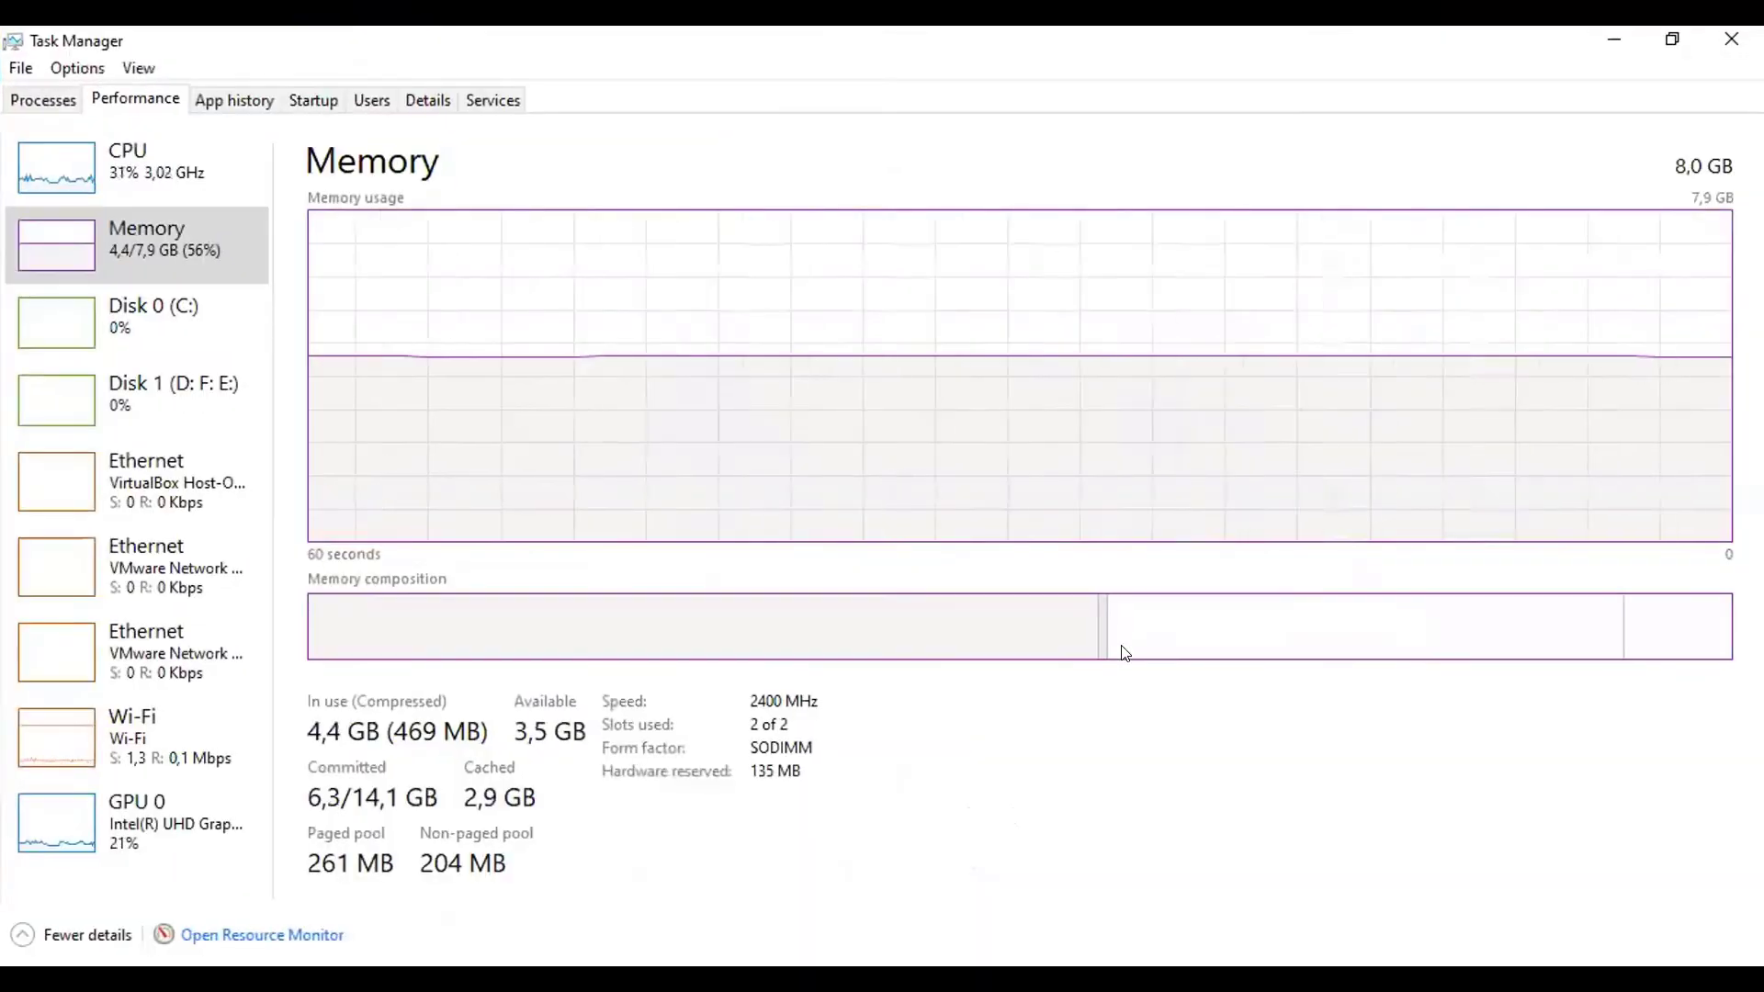
mouse_move(1125, 652)
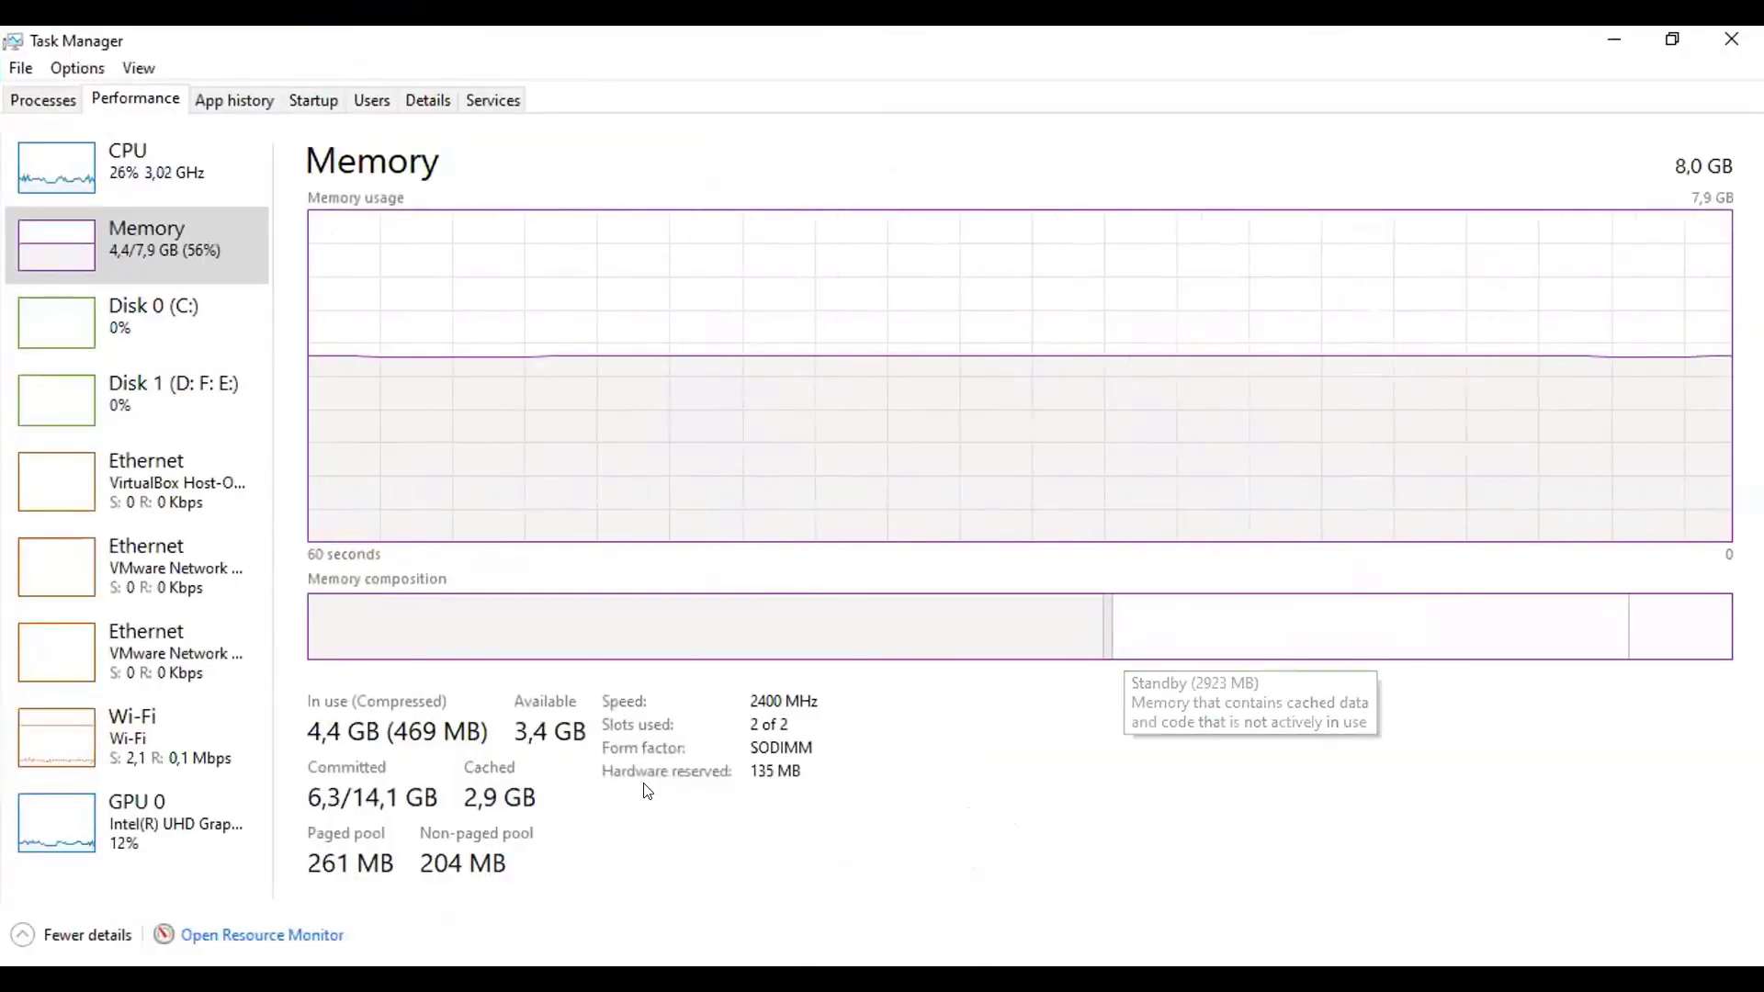